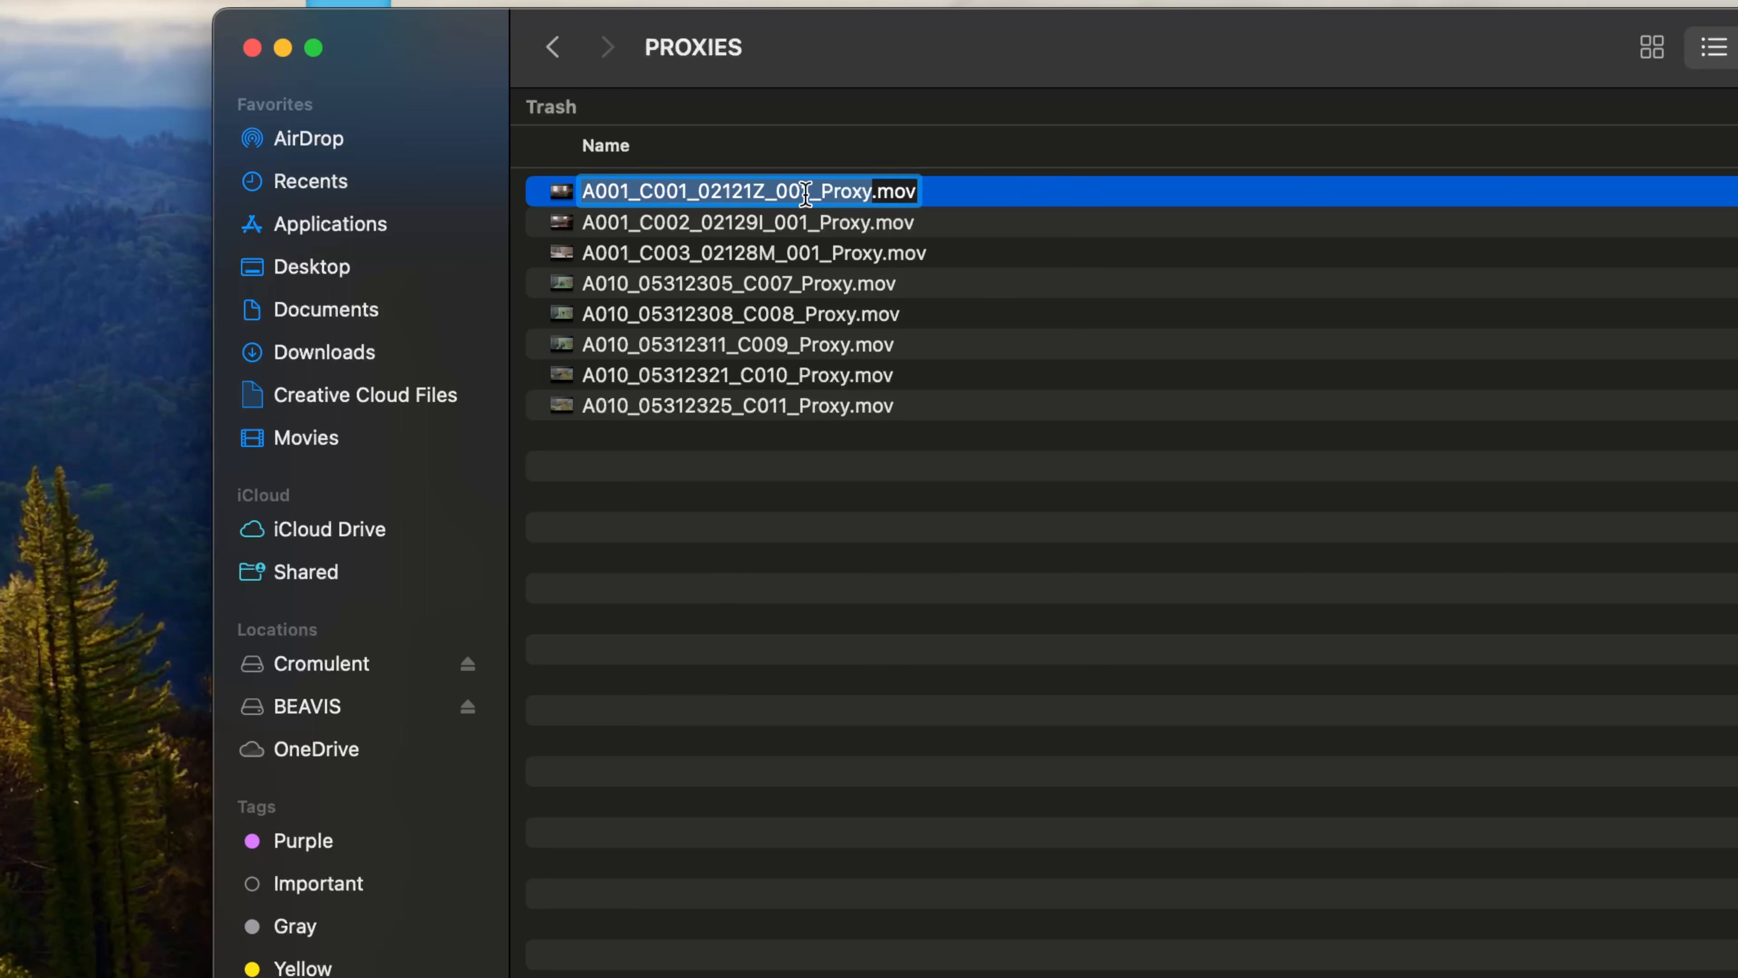
- Remove the _Proxy suffix from the first proxy file's name so it reads A001_C001_02121Z_001.mov
left_click_drag(809, 192, 573, 181)
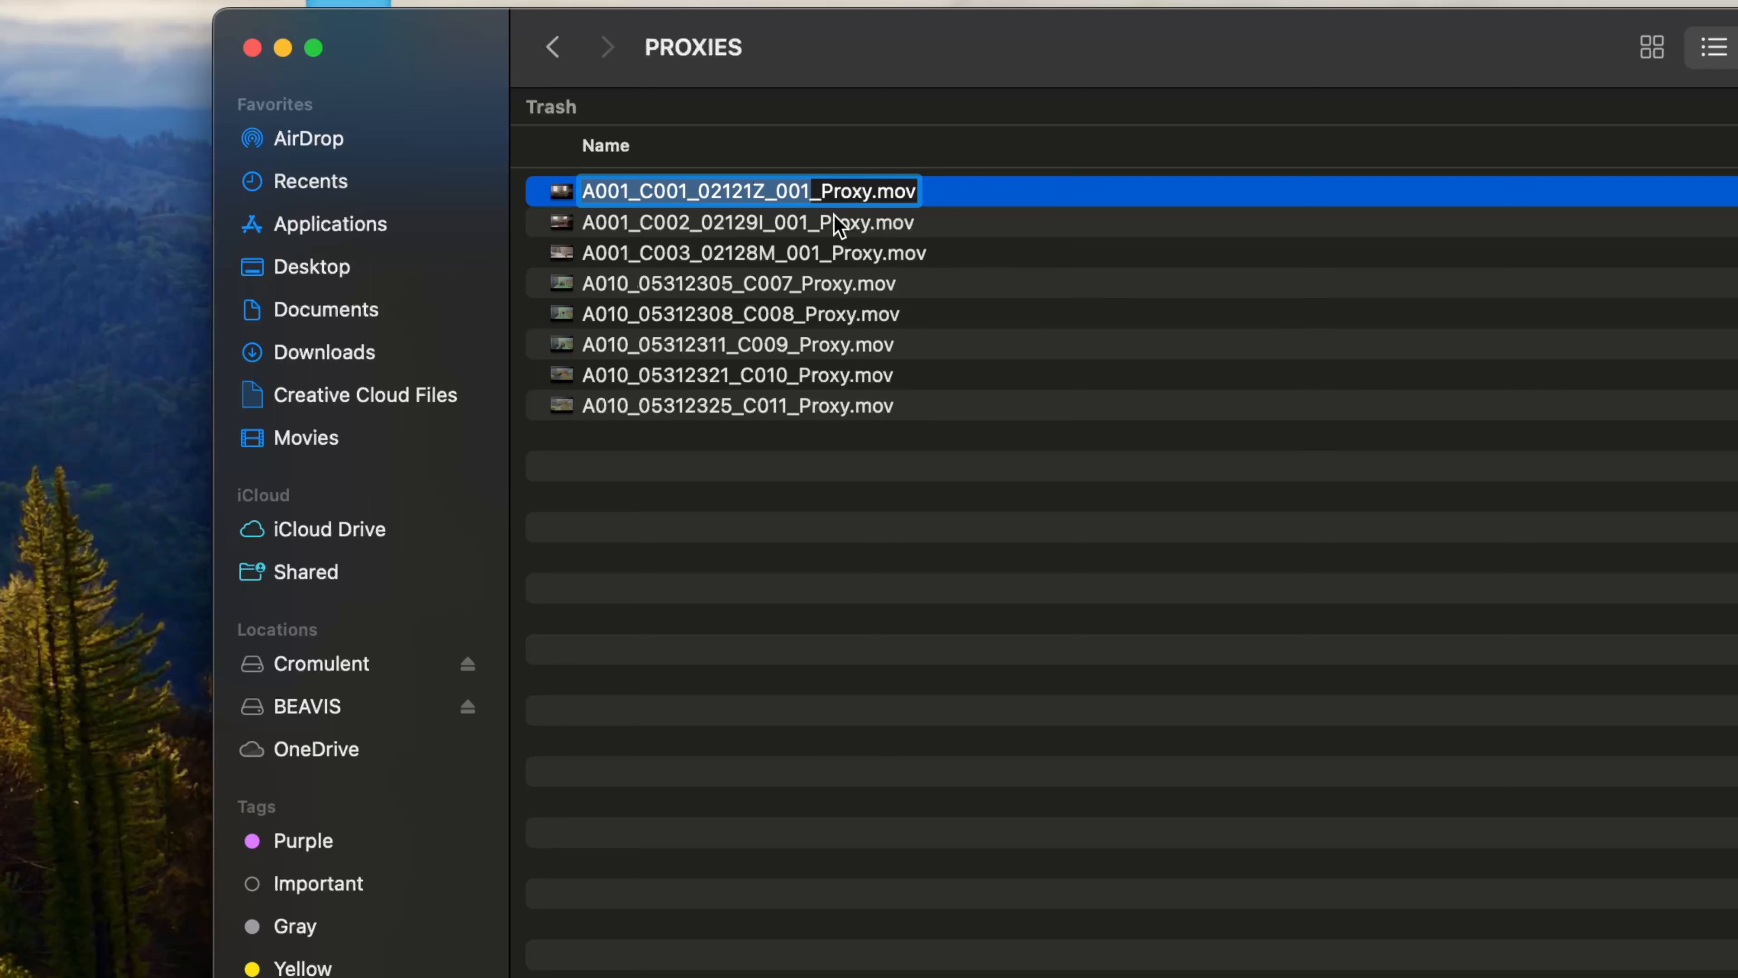
left_click(872, 192)
key("BackSpace")
key("BackSpace")
key("BackSpace")
key("BackSpace")
key("BackSpace")
key("BackSpace")
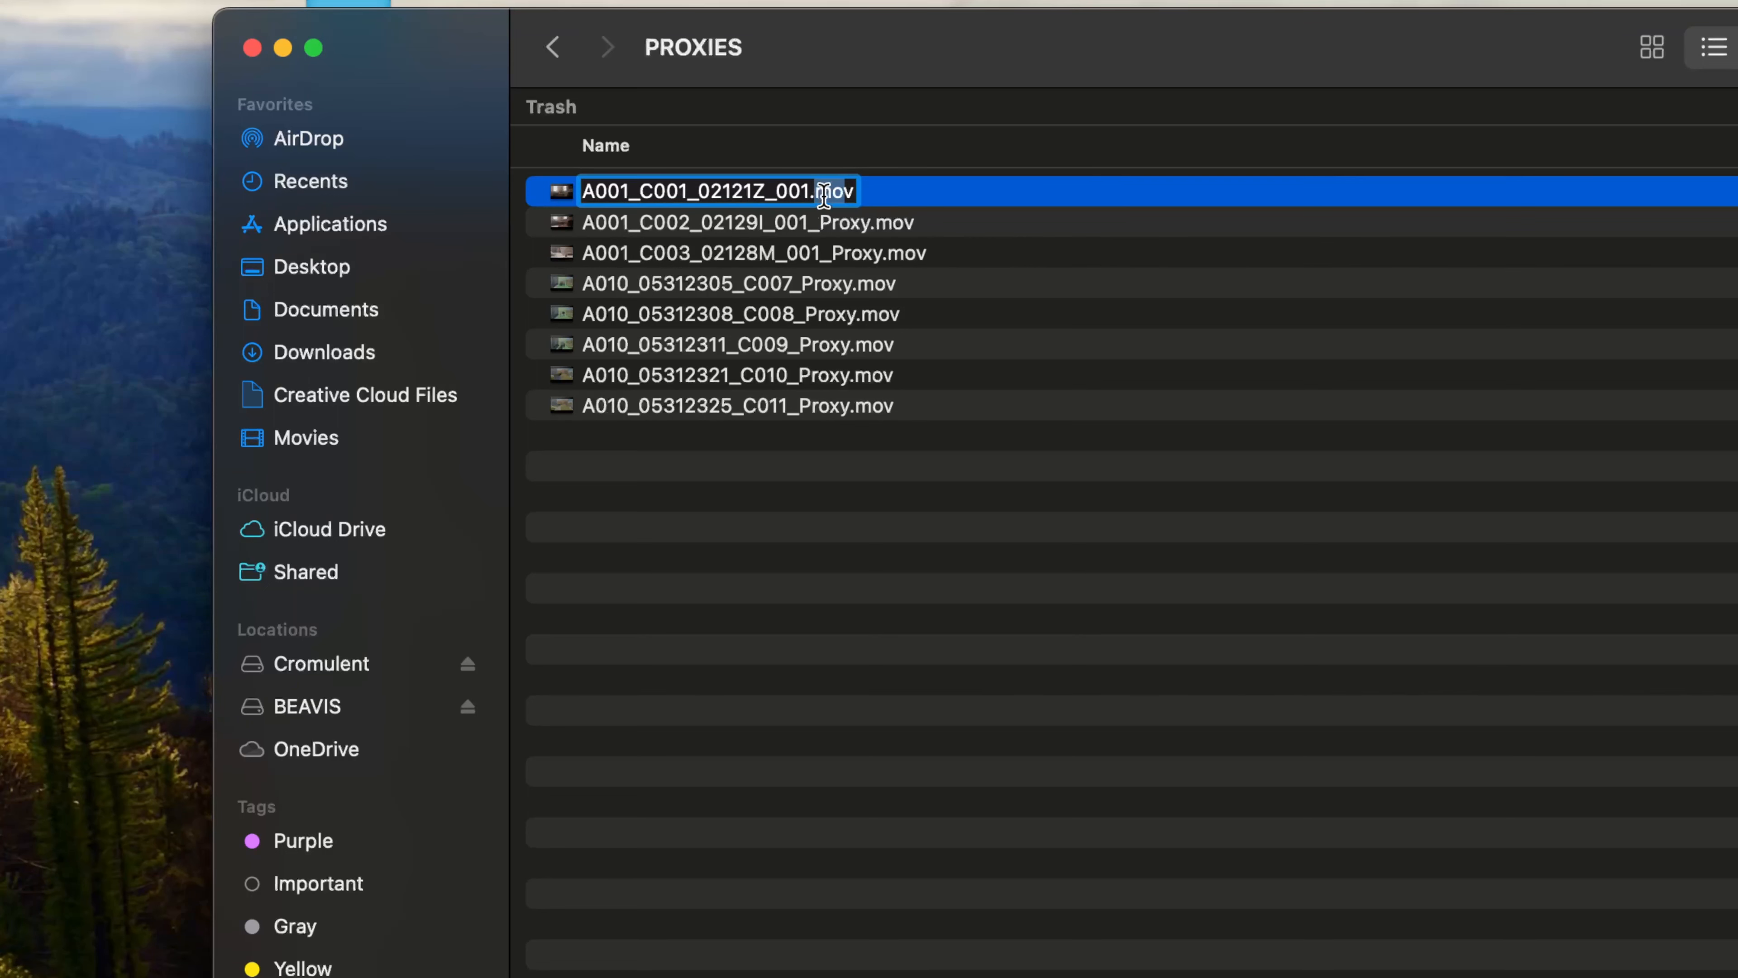
left_click_drag(846, 190, 581, 200)
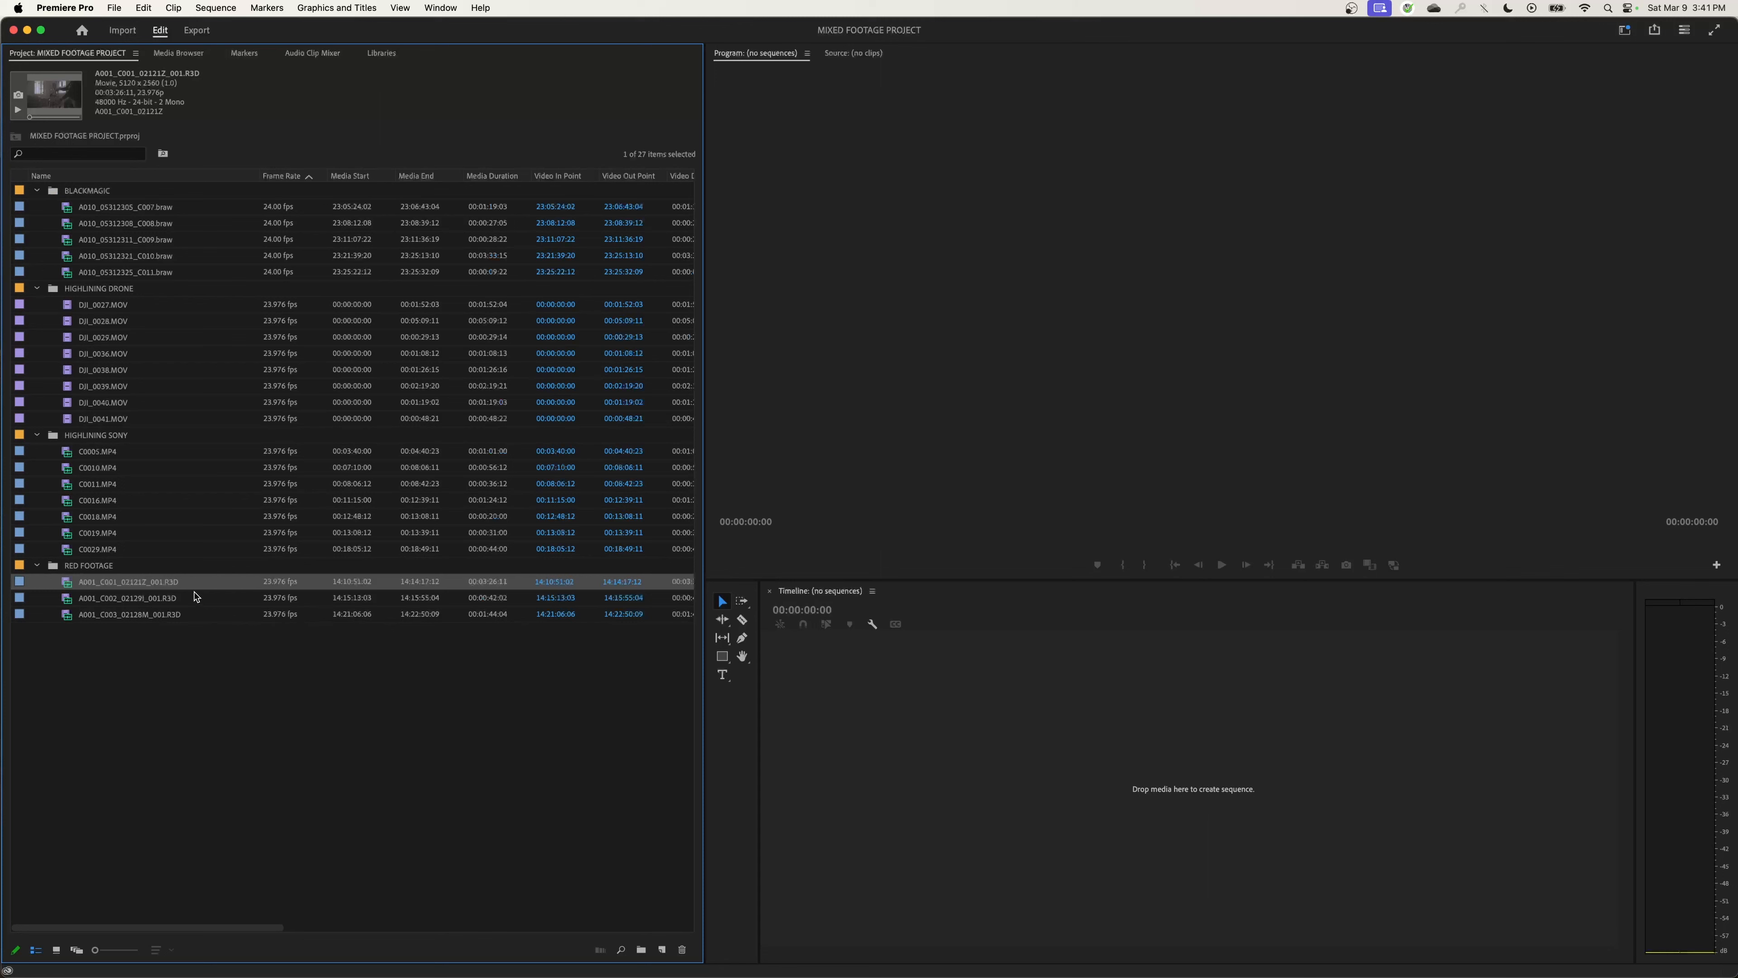
- Switch to Premiere Pro, view the RED clip A001_C001_02121Z_001.R3D in the Source monitor, and select the first BLACKMAGIC clip
left_click(157, 674)
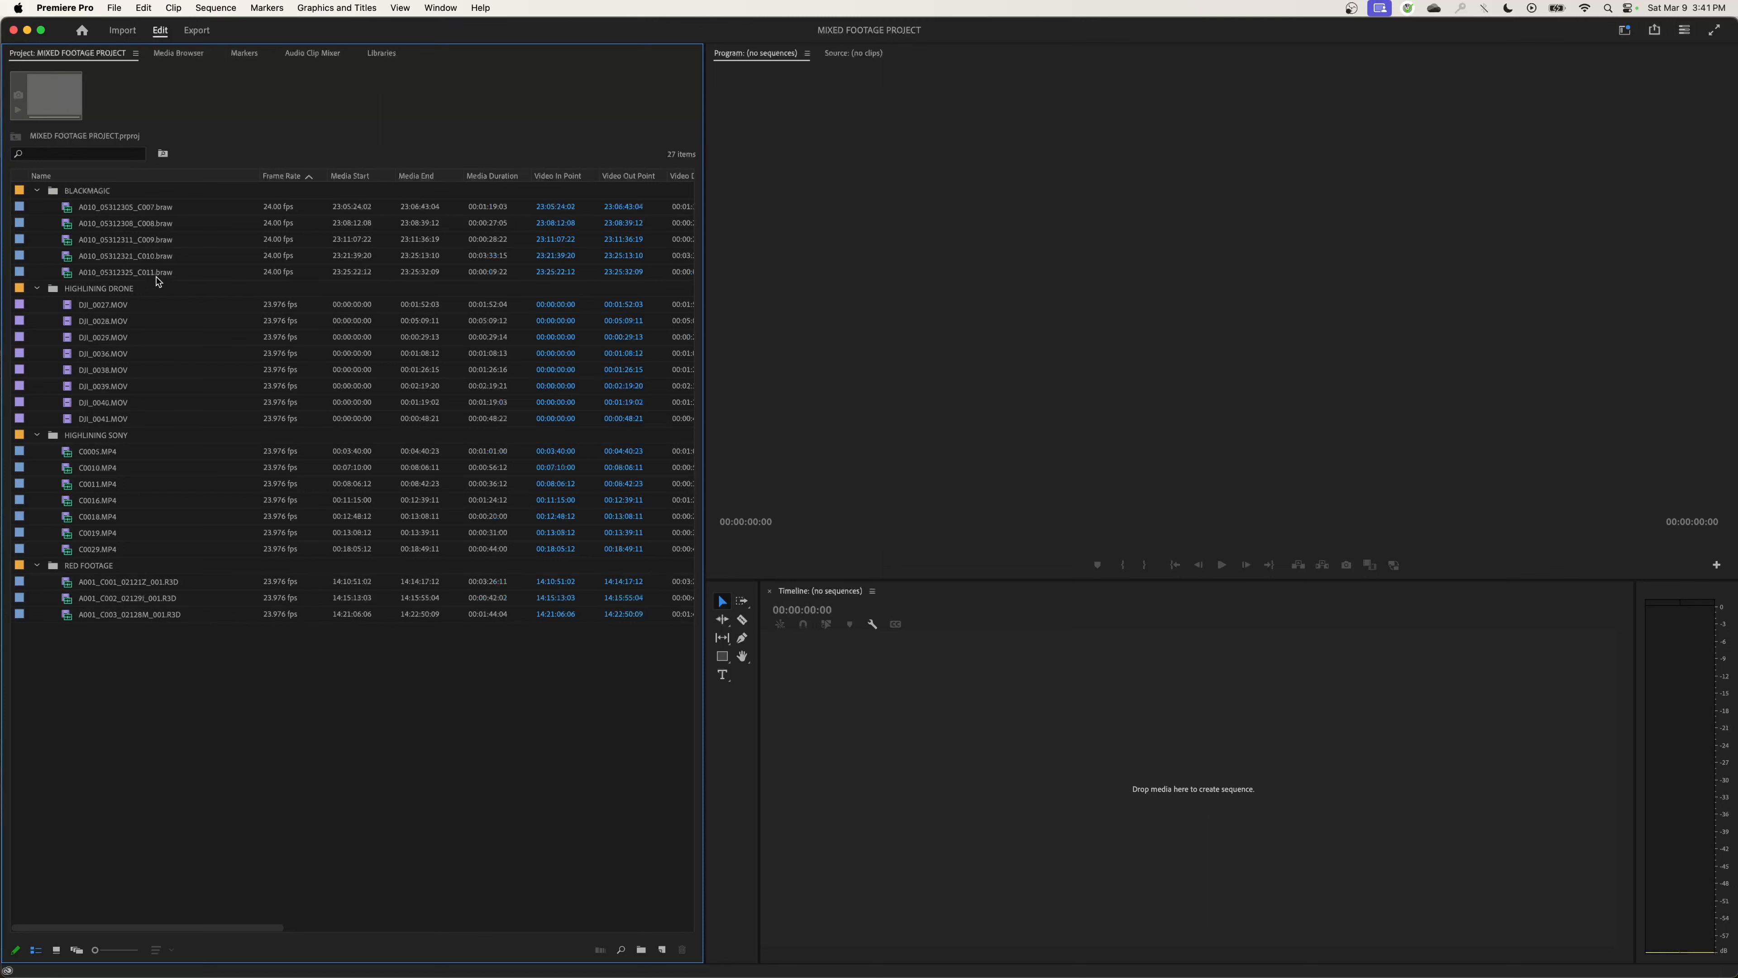
left_click(149, 213)
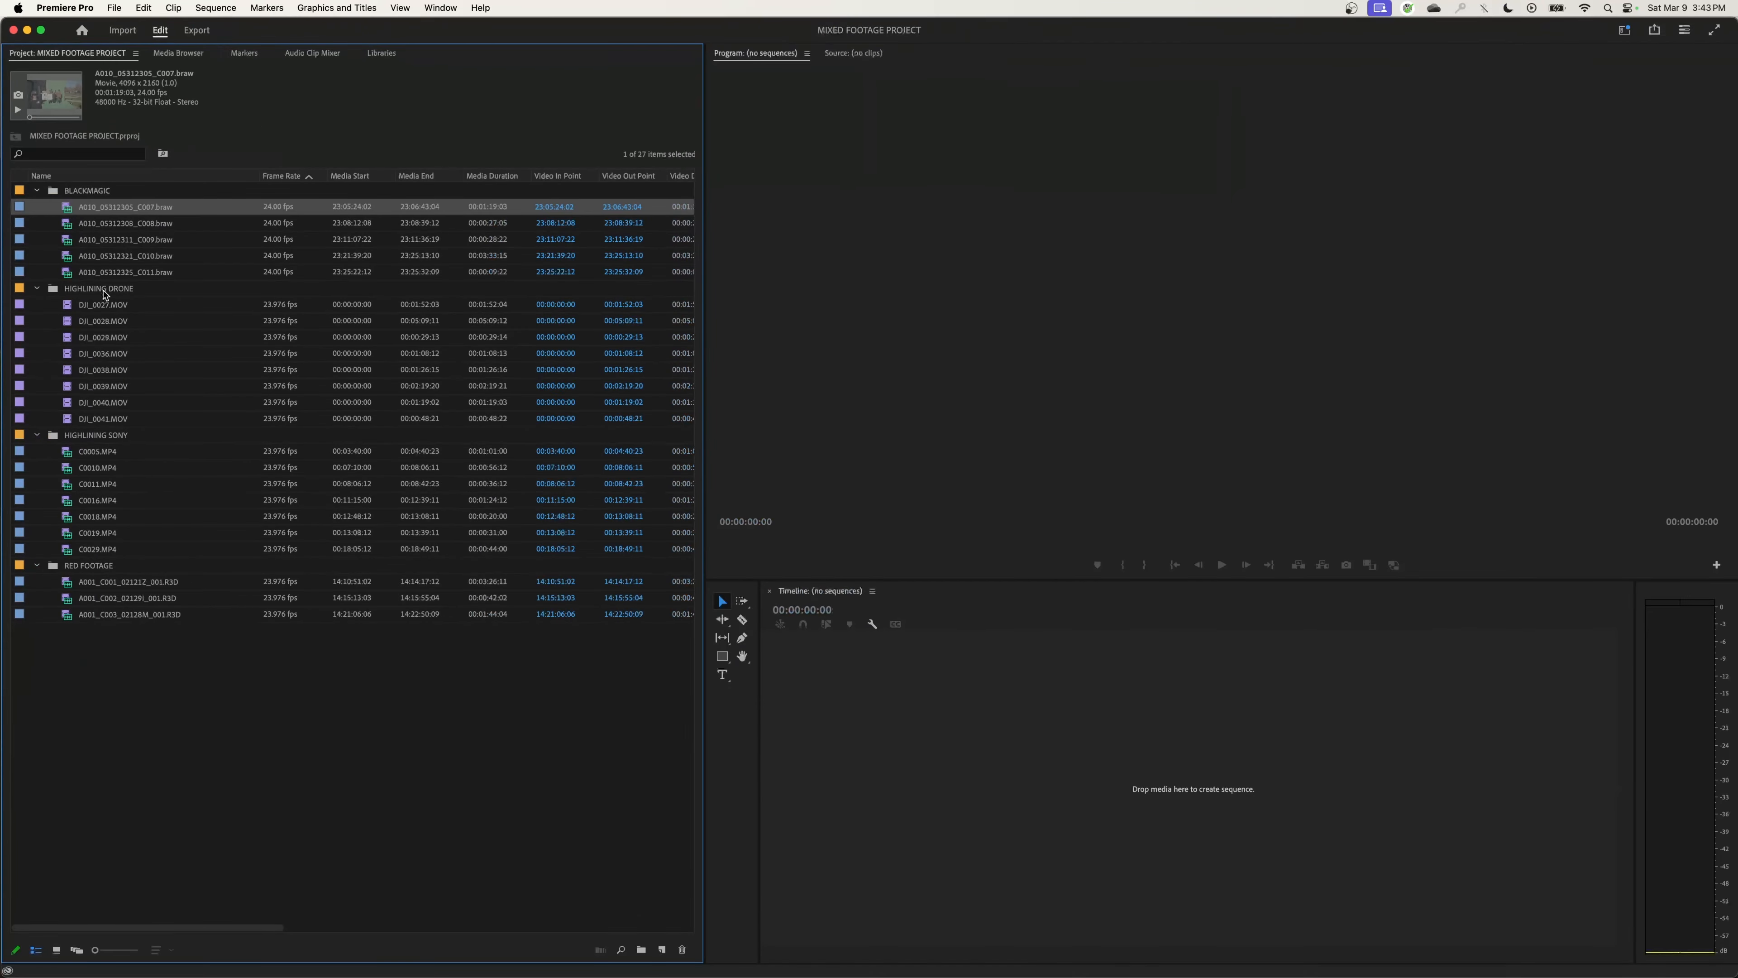
double_click(120, 581)
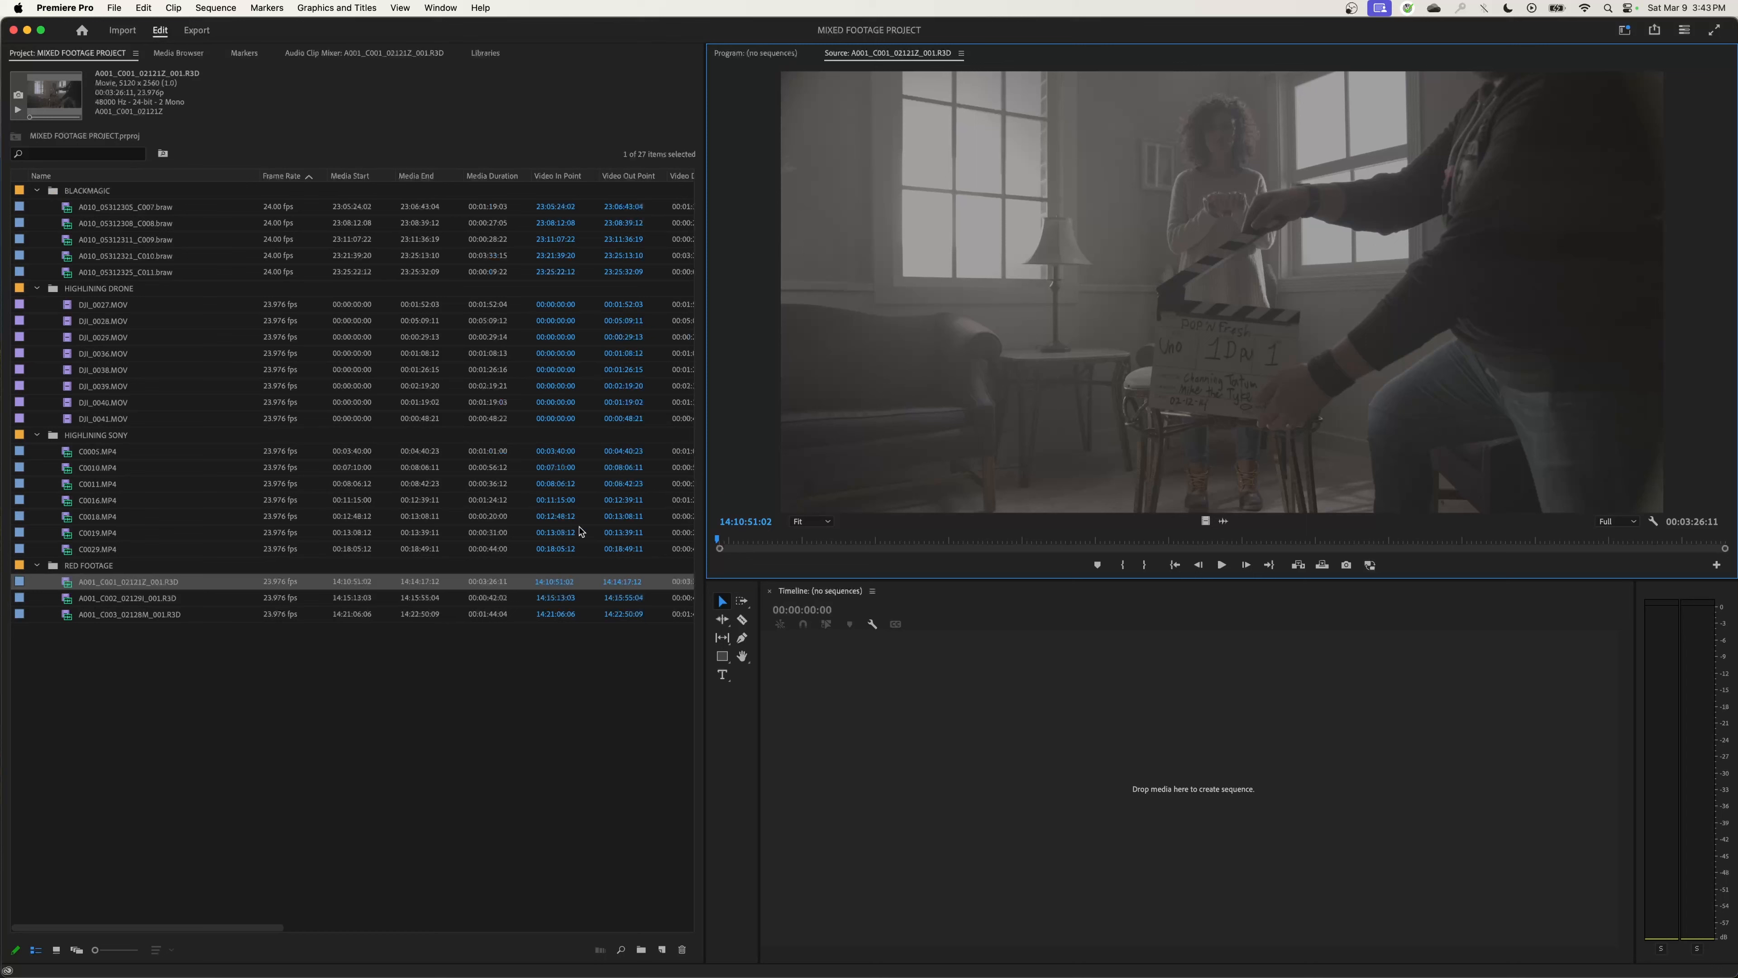
left_click(147, 207)
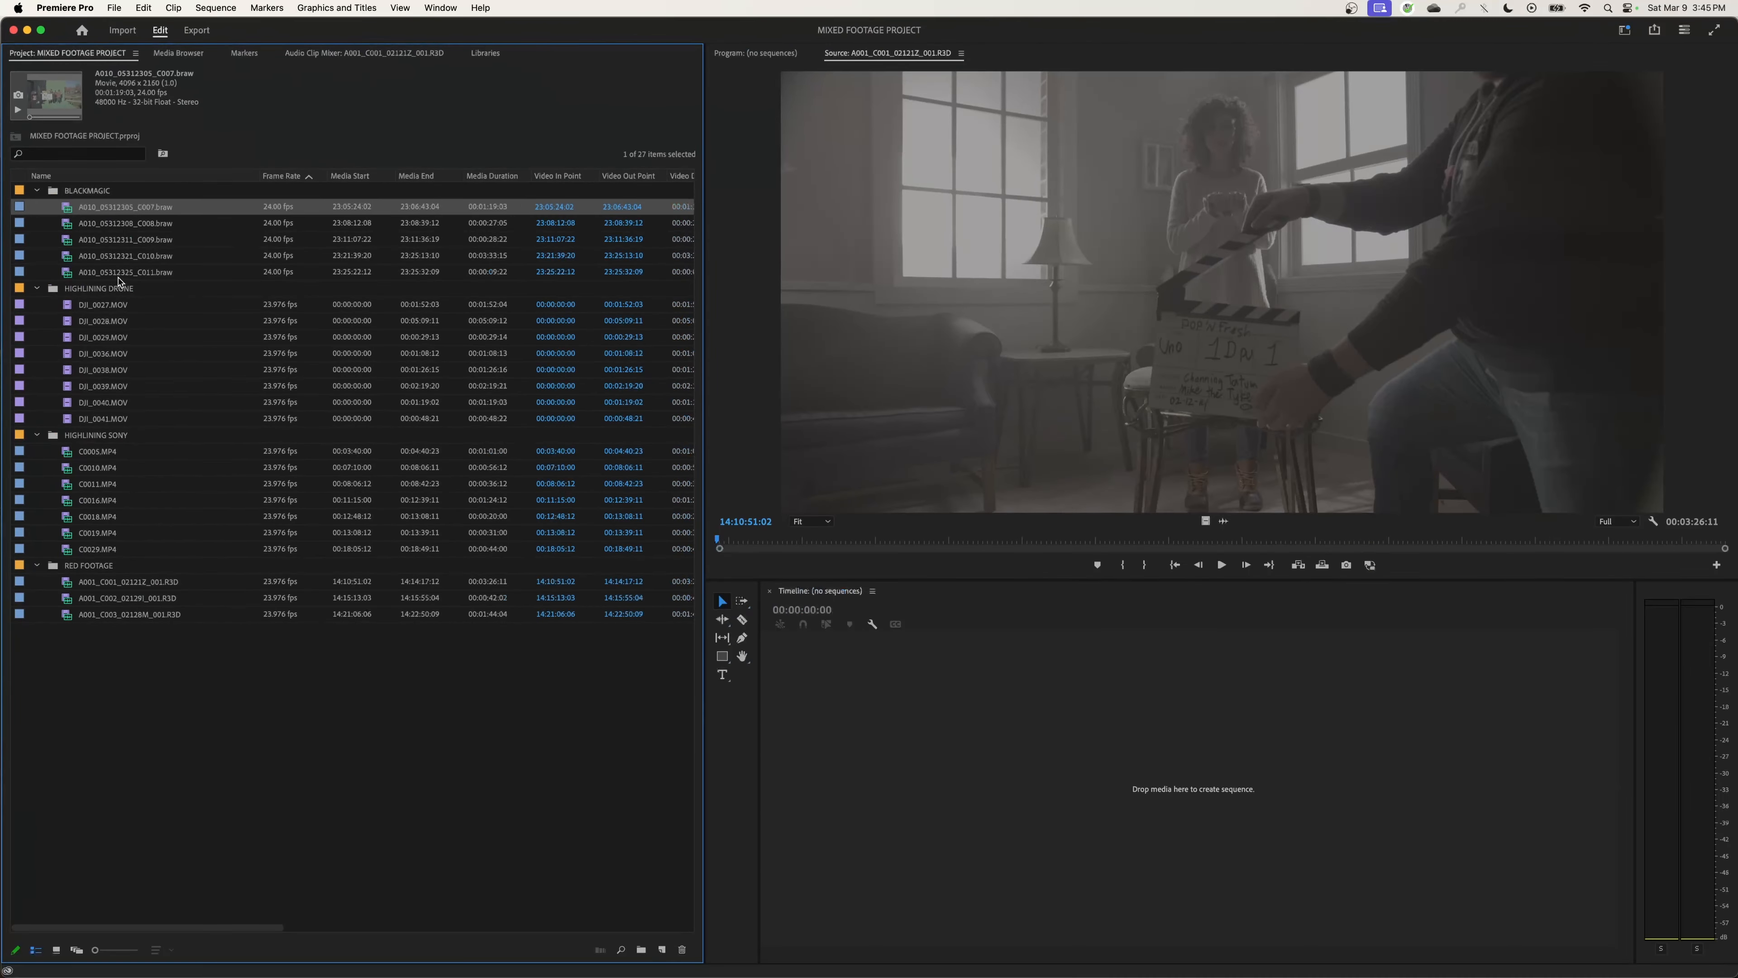
- Search the Mac for "media" and launch the matching application
key("super+space")
type("media")
key("Return")
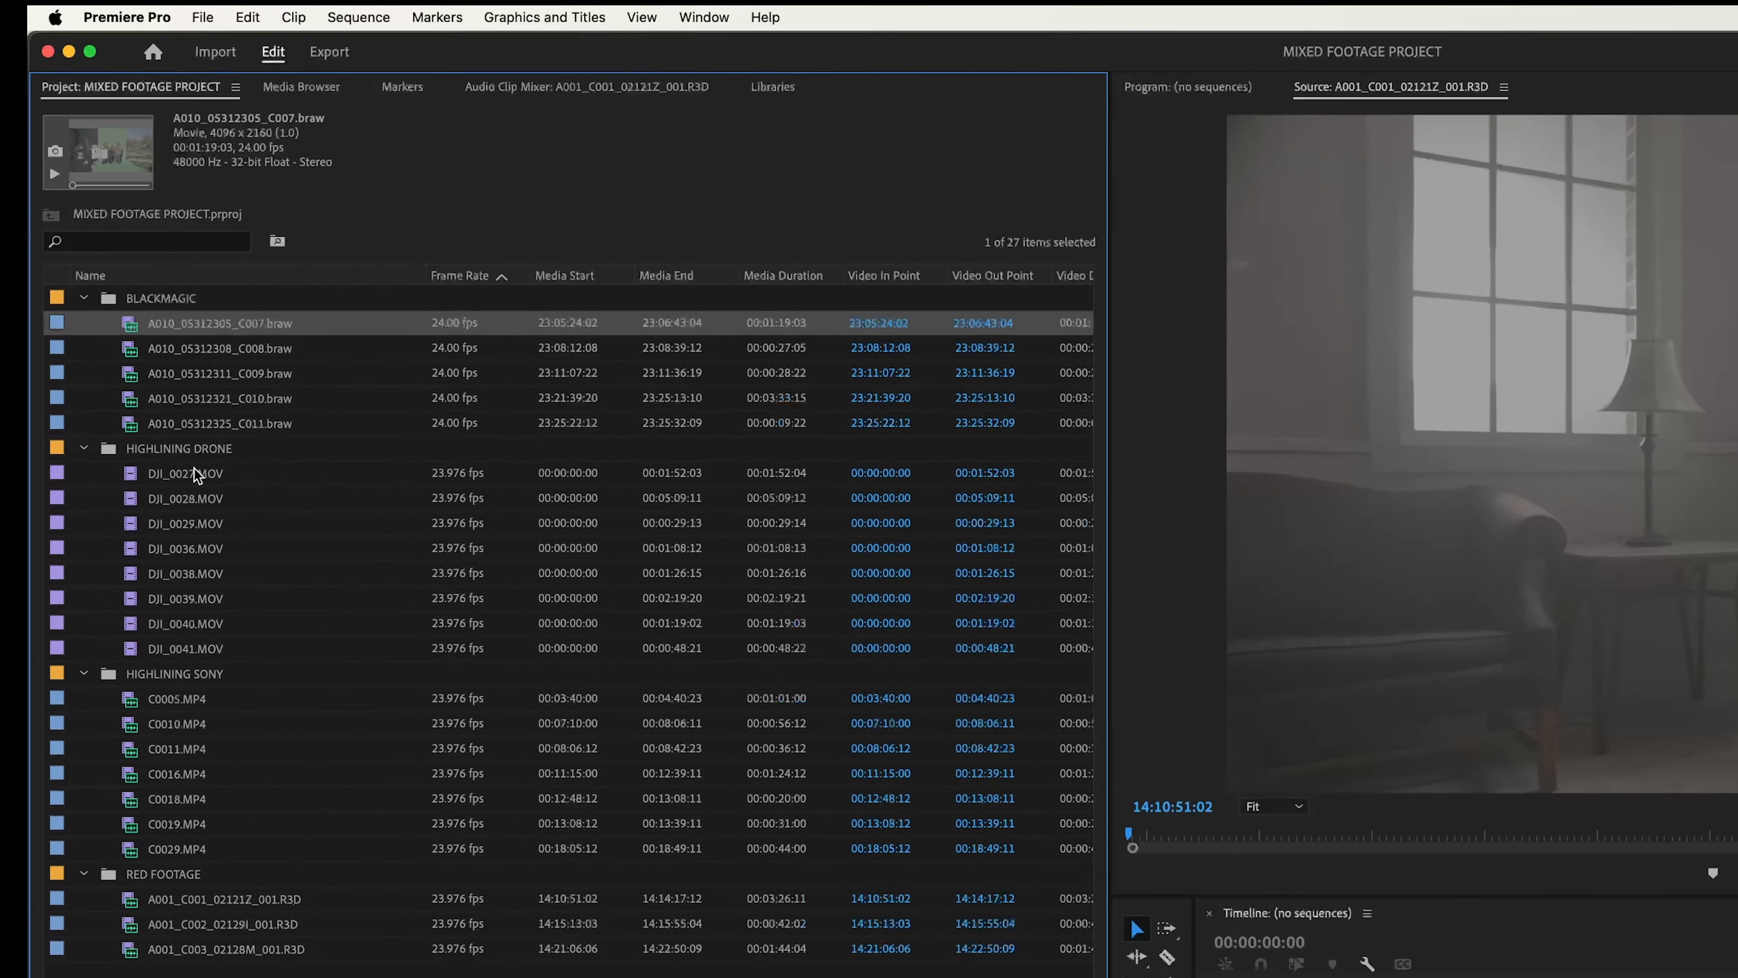
- Compare the frame size, frame rate and audio properties of clips from the drone, Sony, Blackmagic and RED bins
left_click(108, 306)
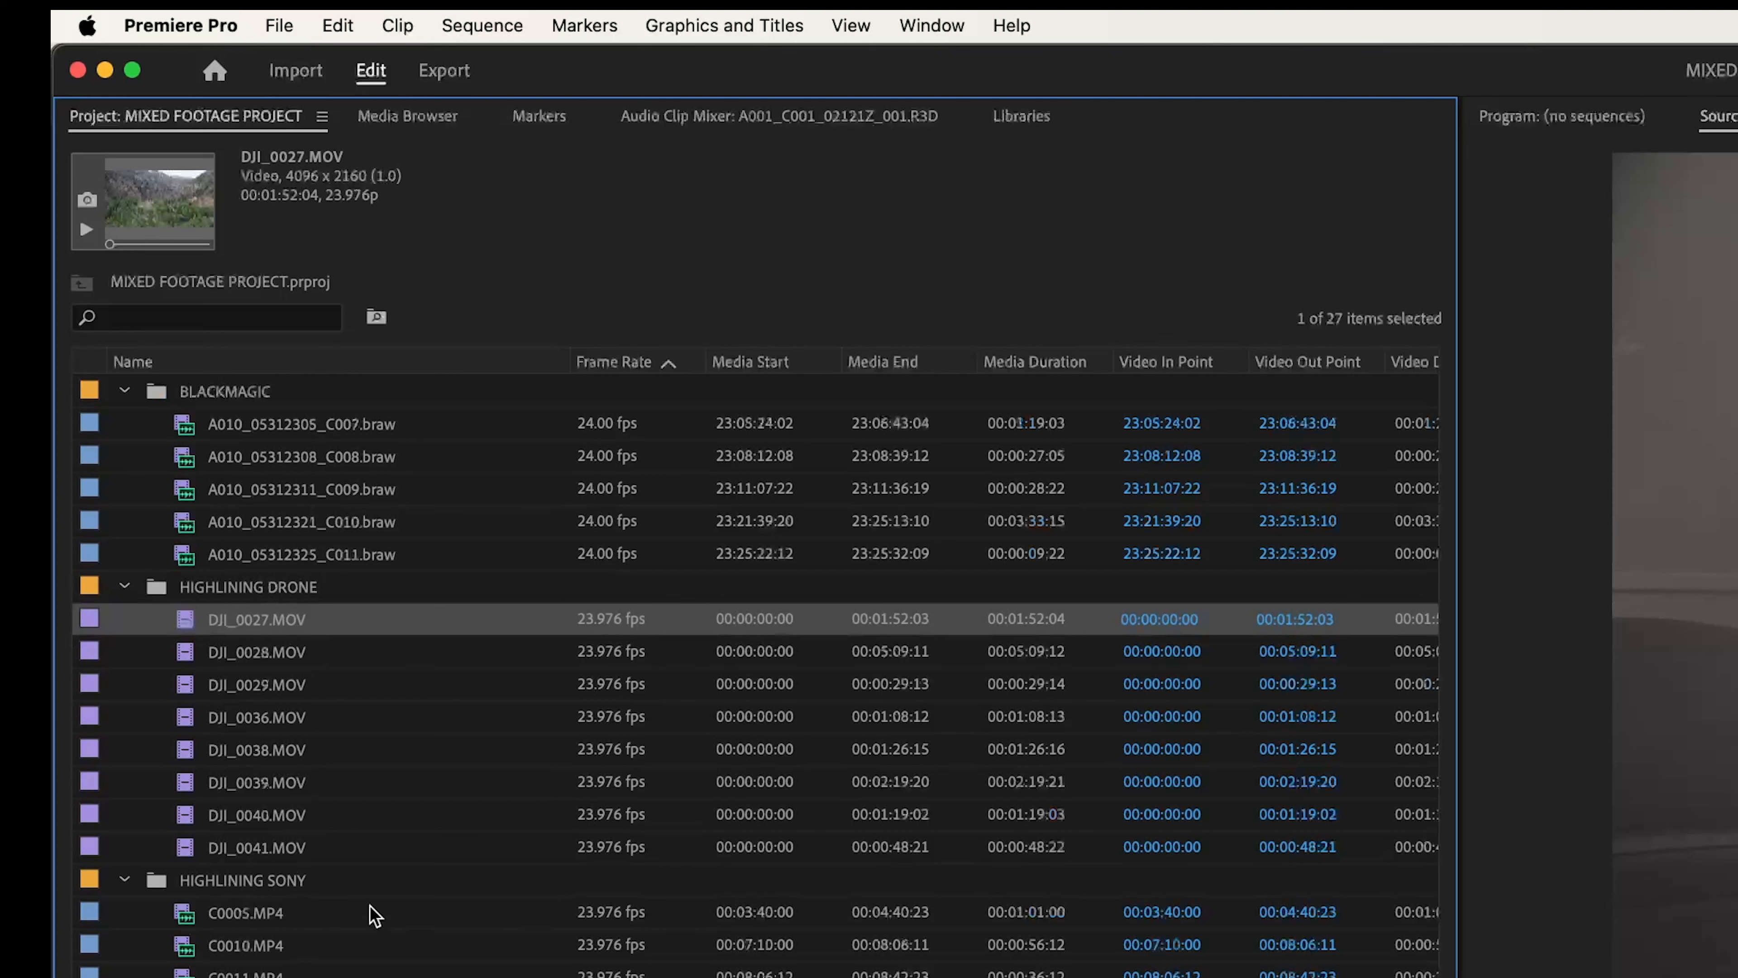
left_click(255, 919)
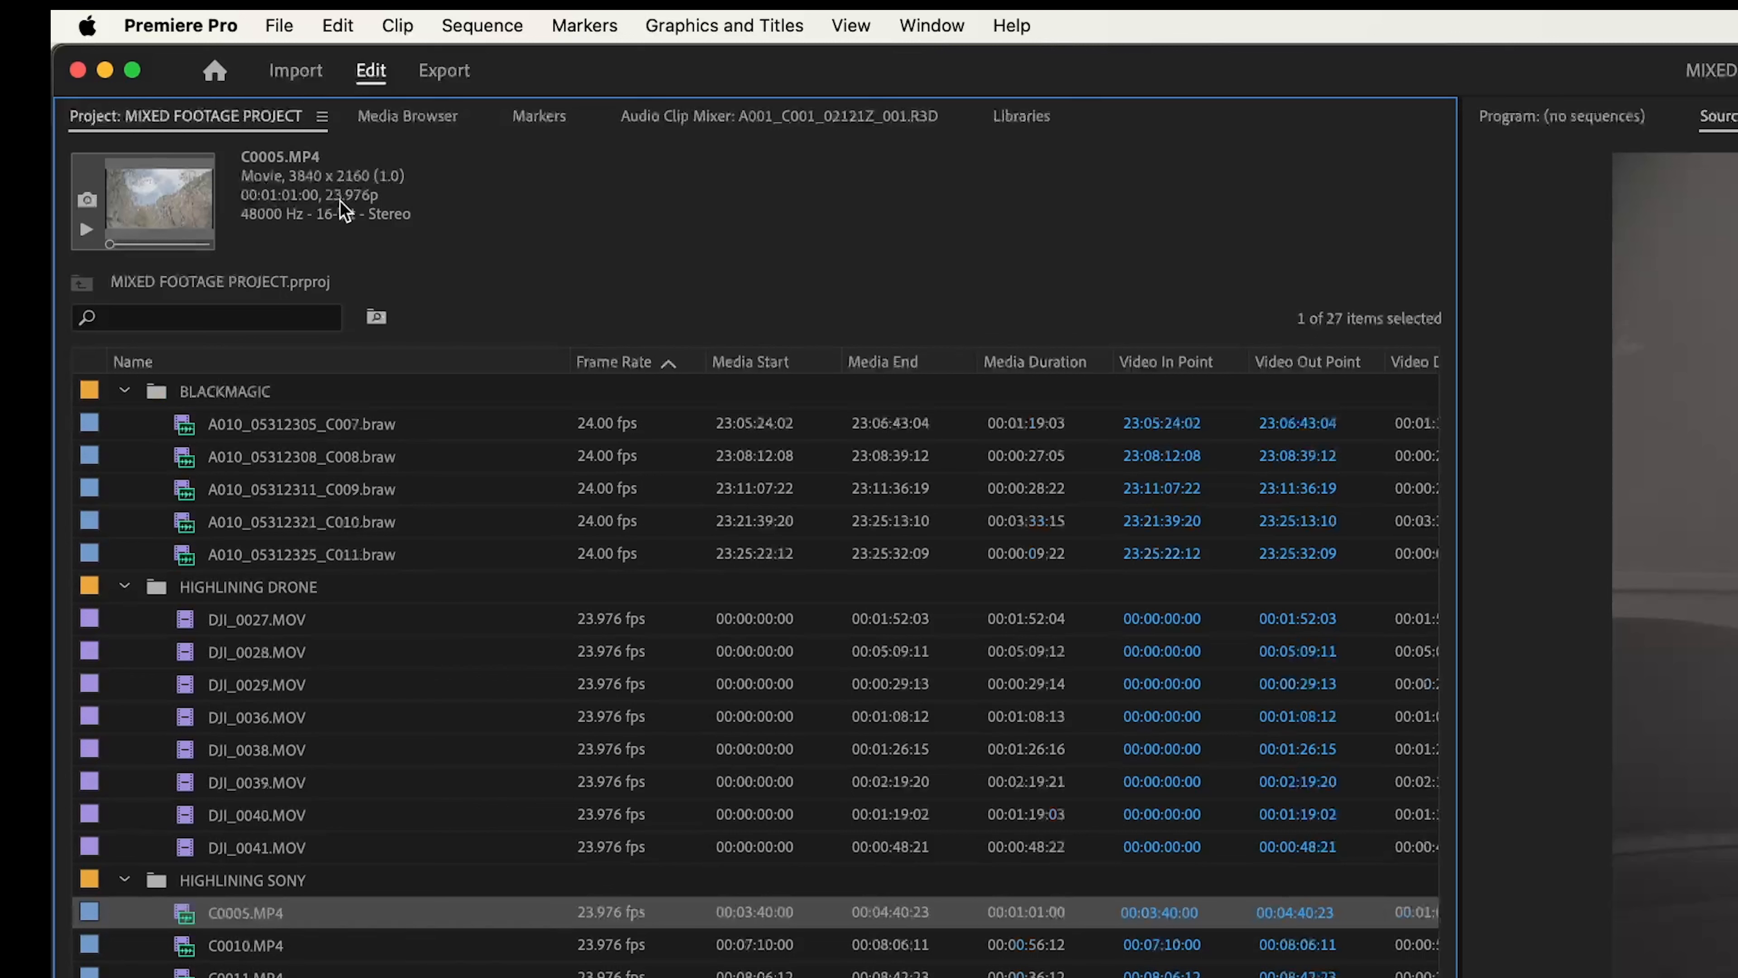
left_click(308, 426)
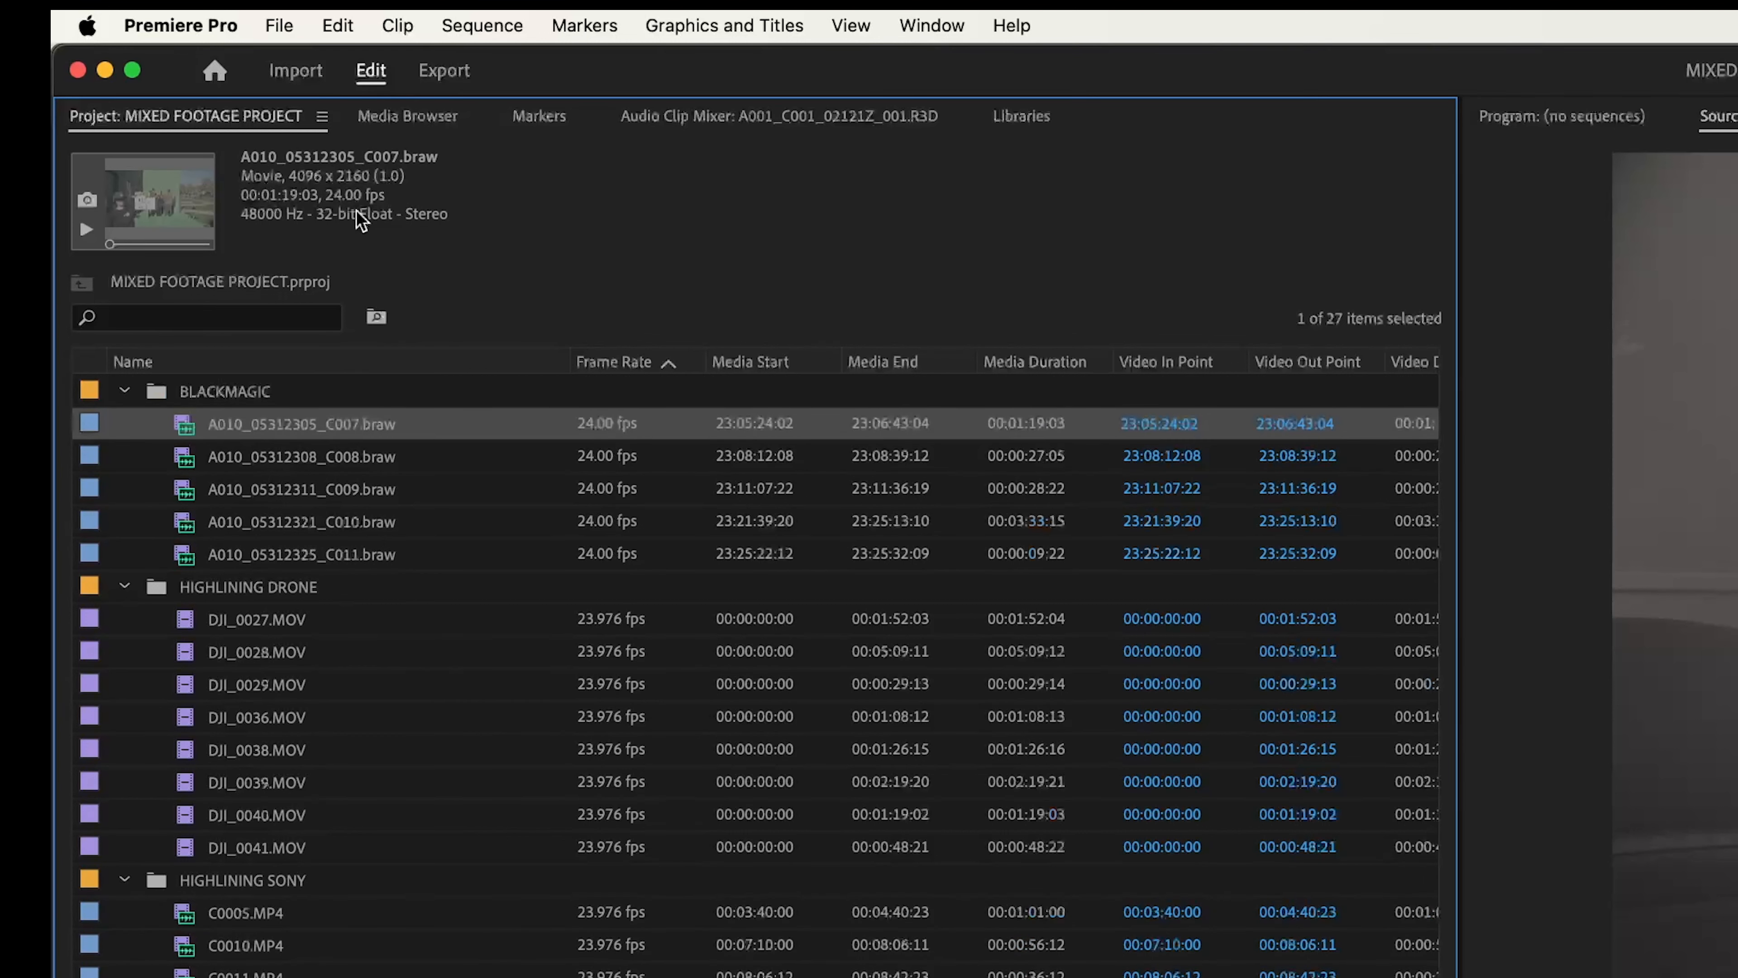
left_click(291, 923)
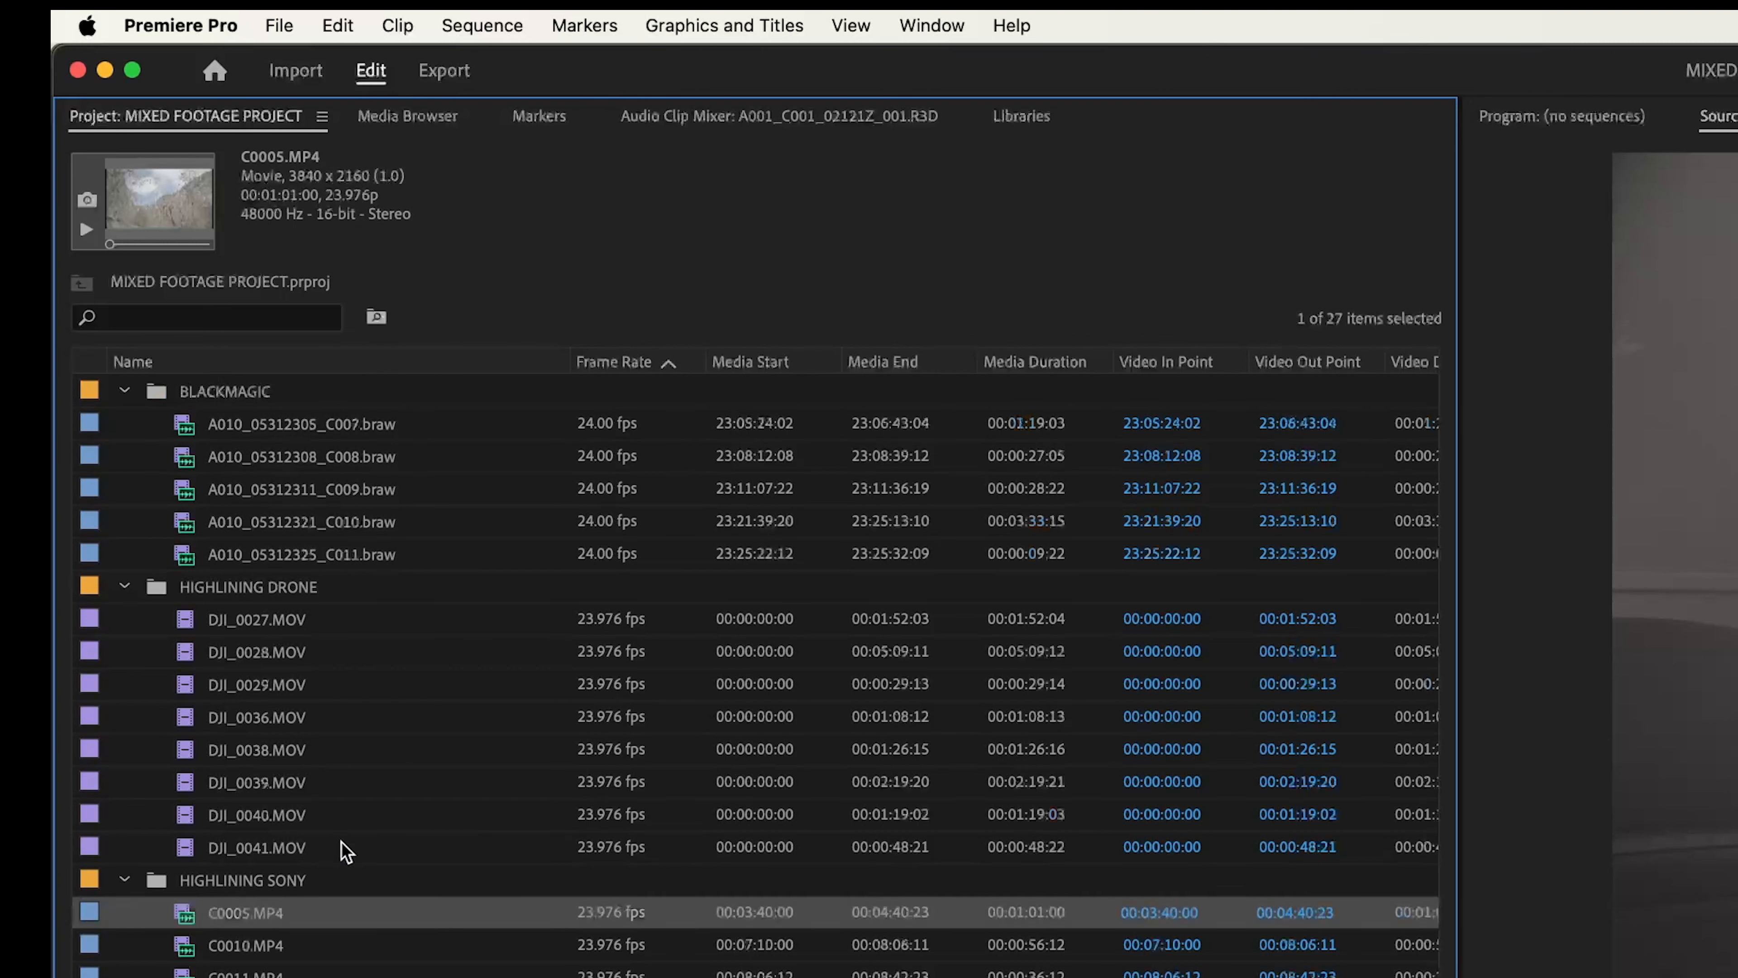
left_click(321, 430)
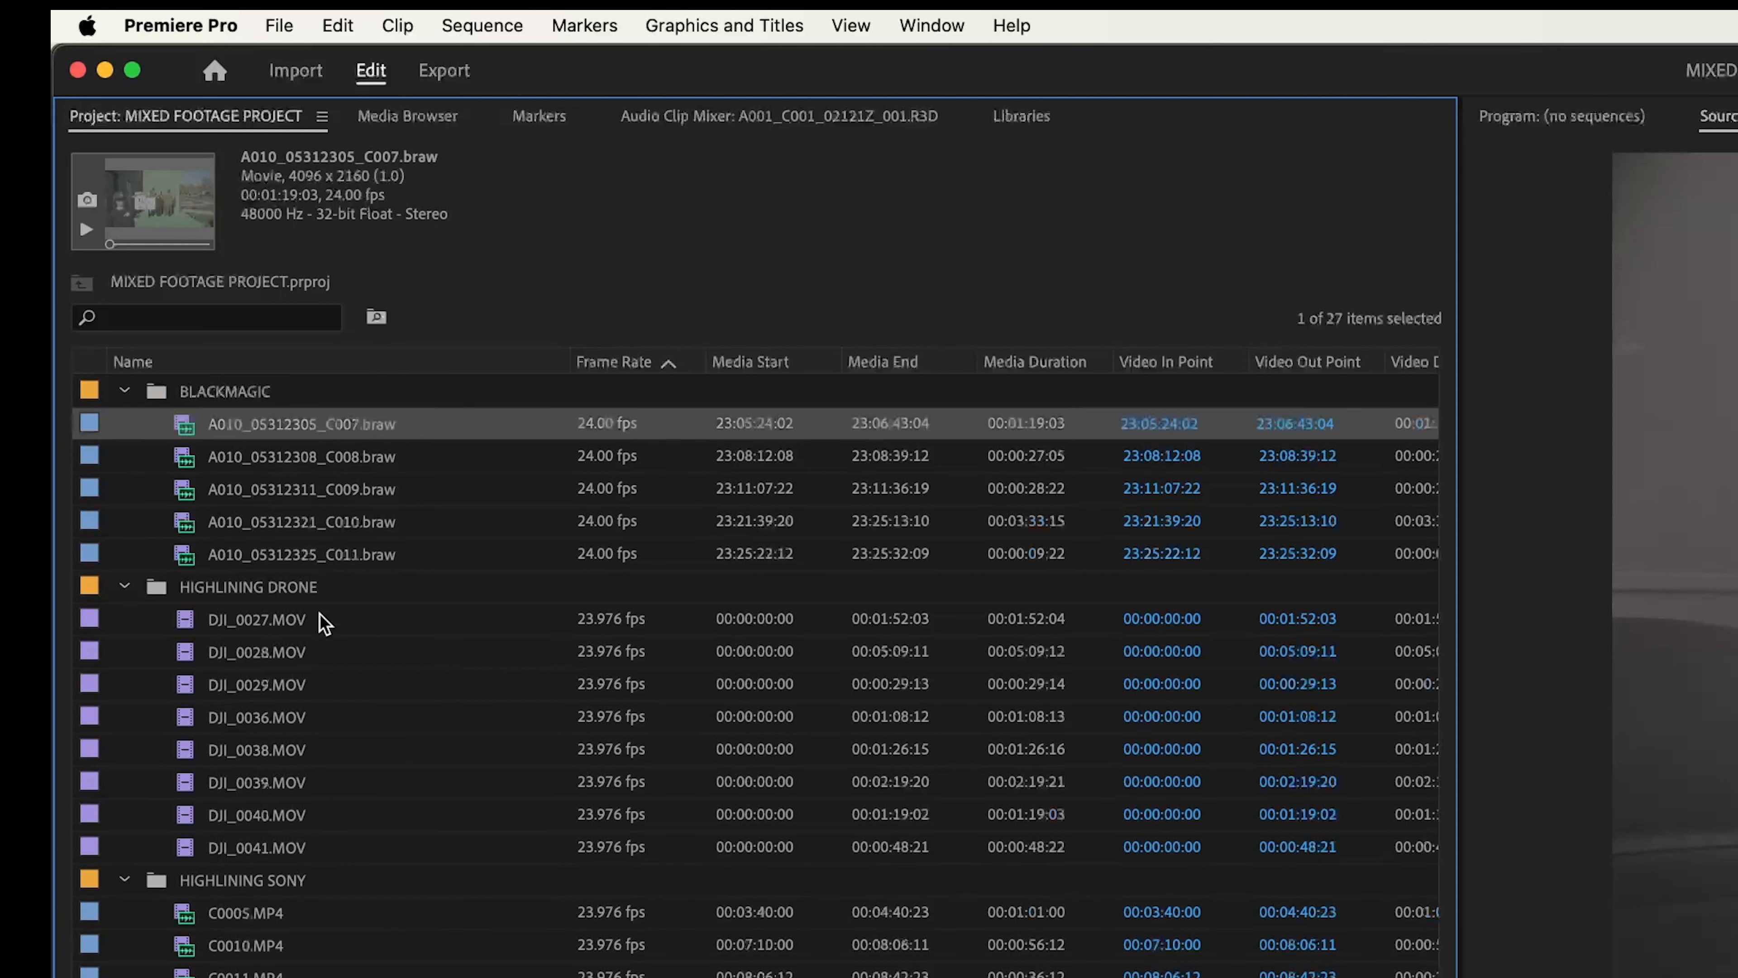
left_click(291, 624)
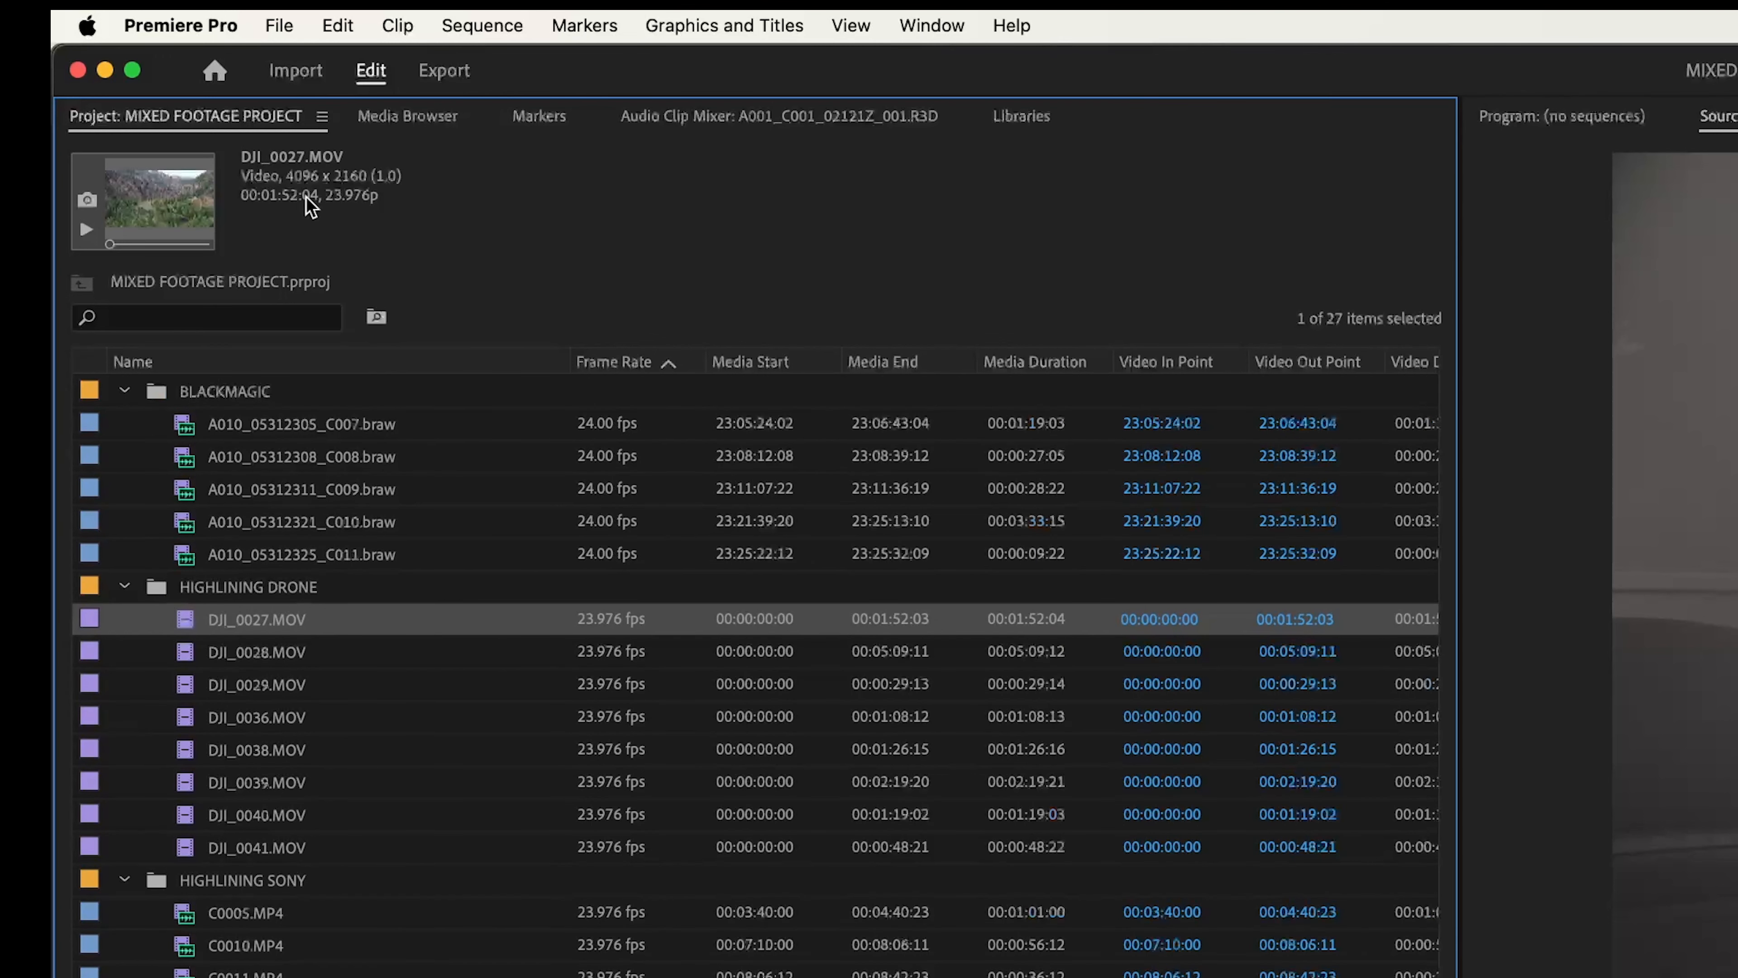
left_click(266, 918)
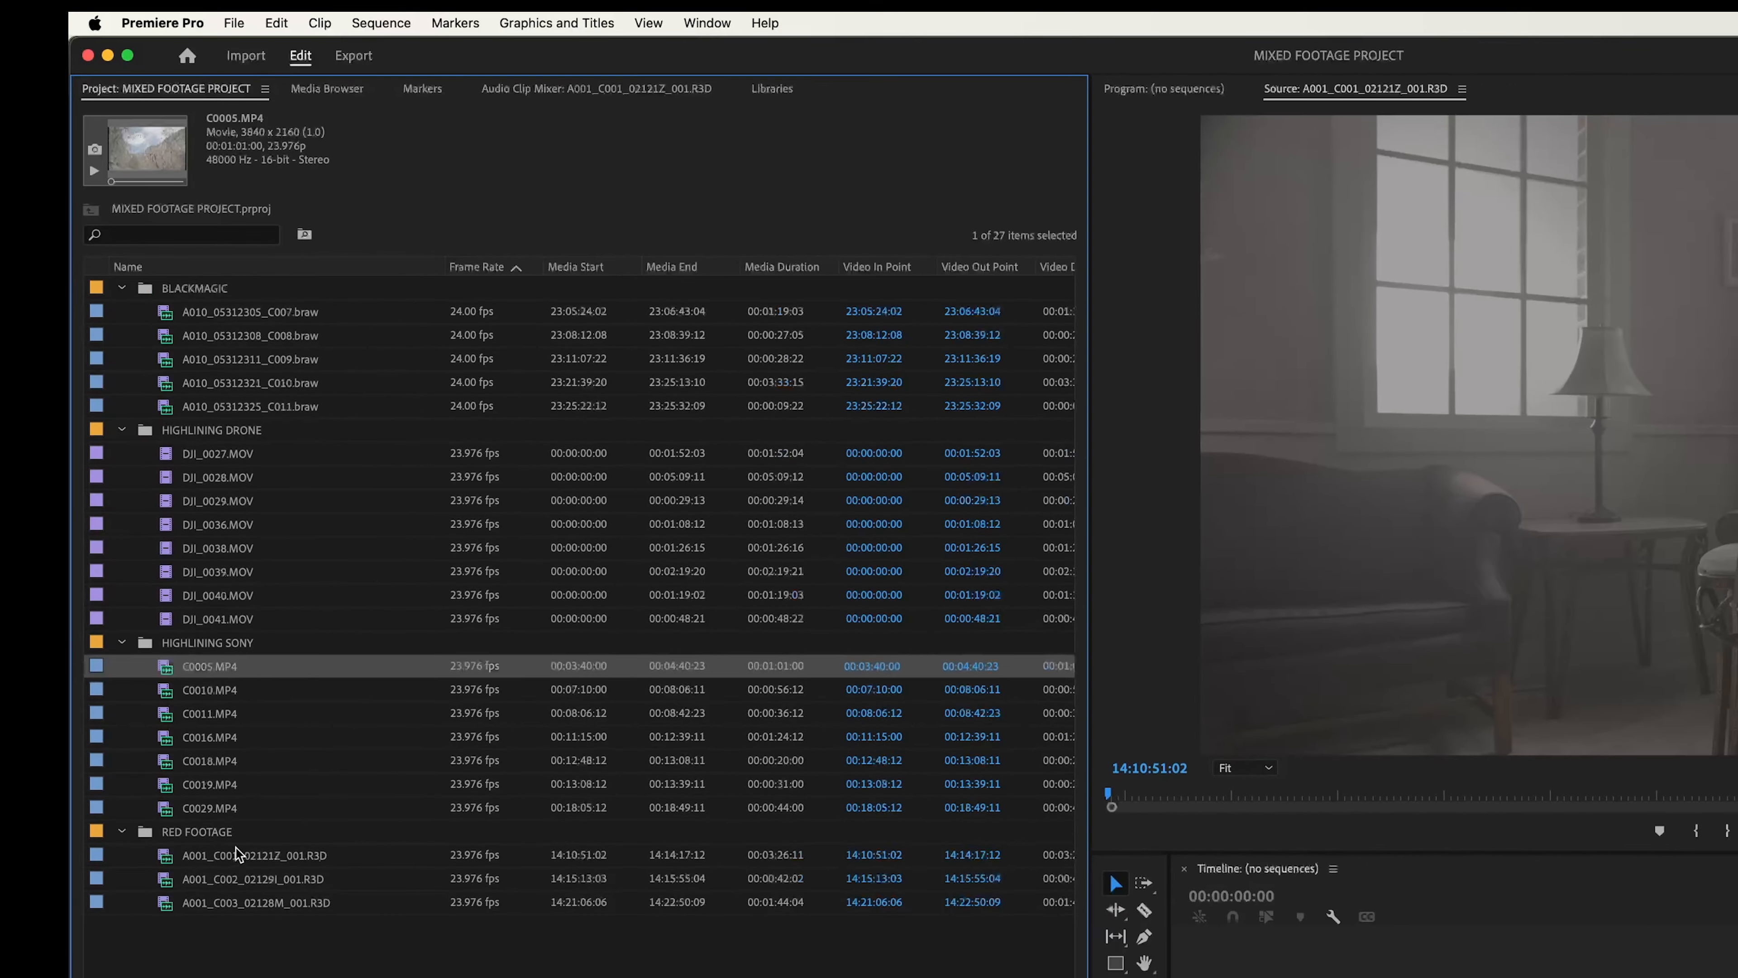
left_click(258, 928)
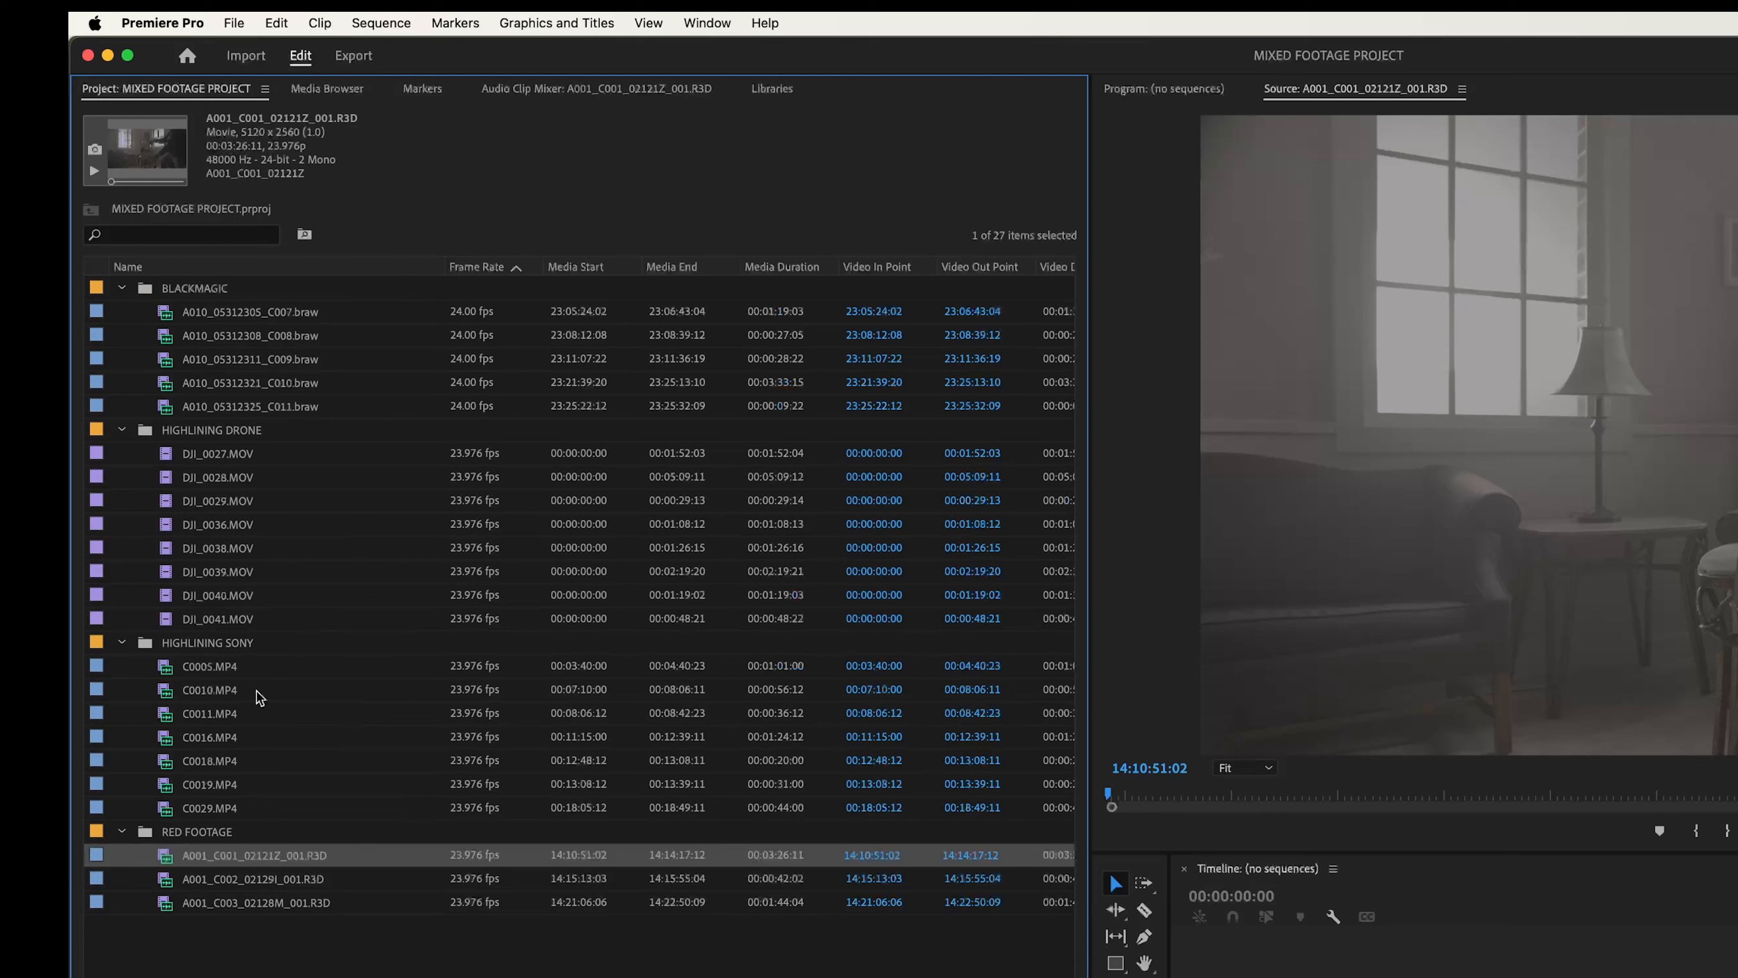
left_click(230, 711)
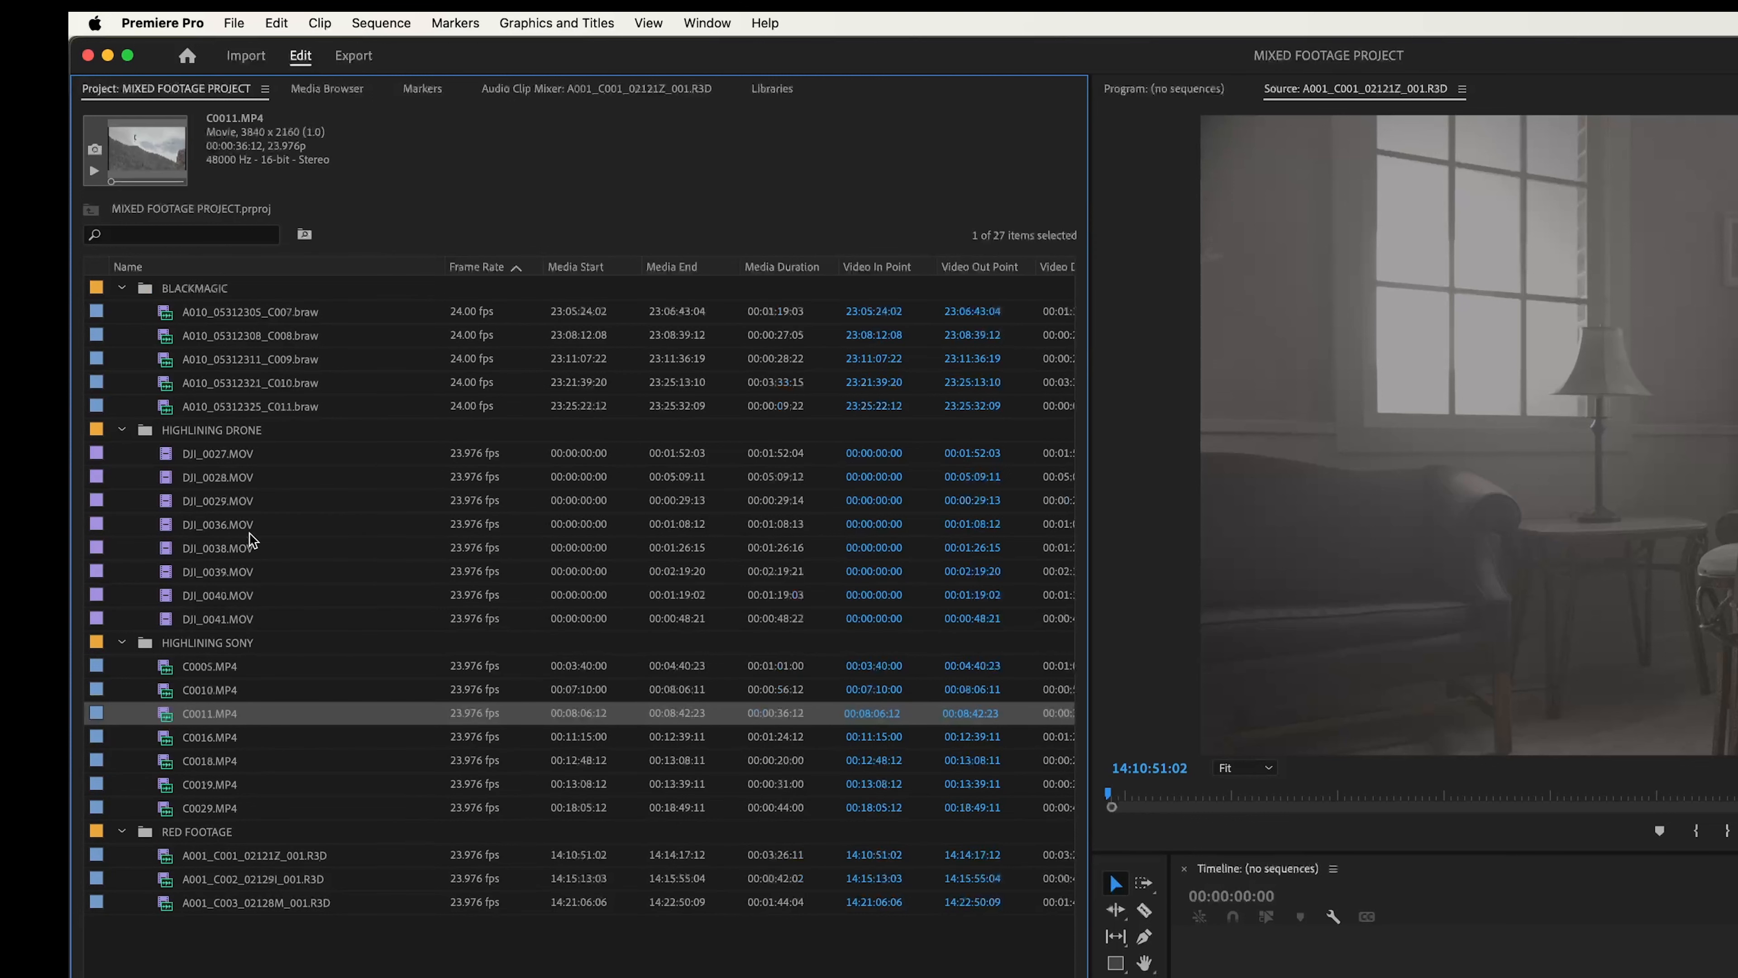
left_click(243, 476)
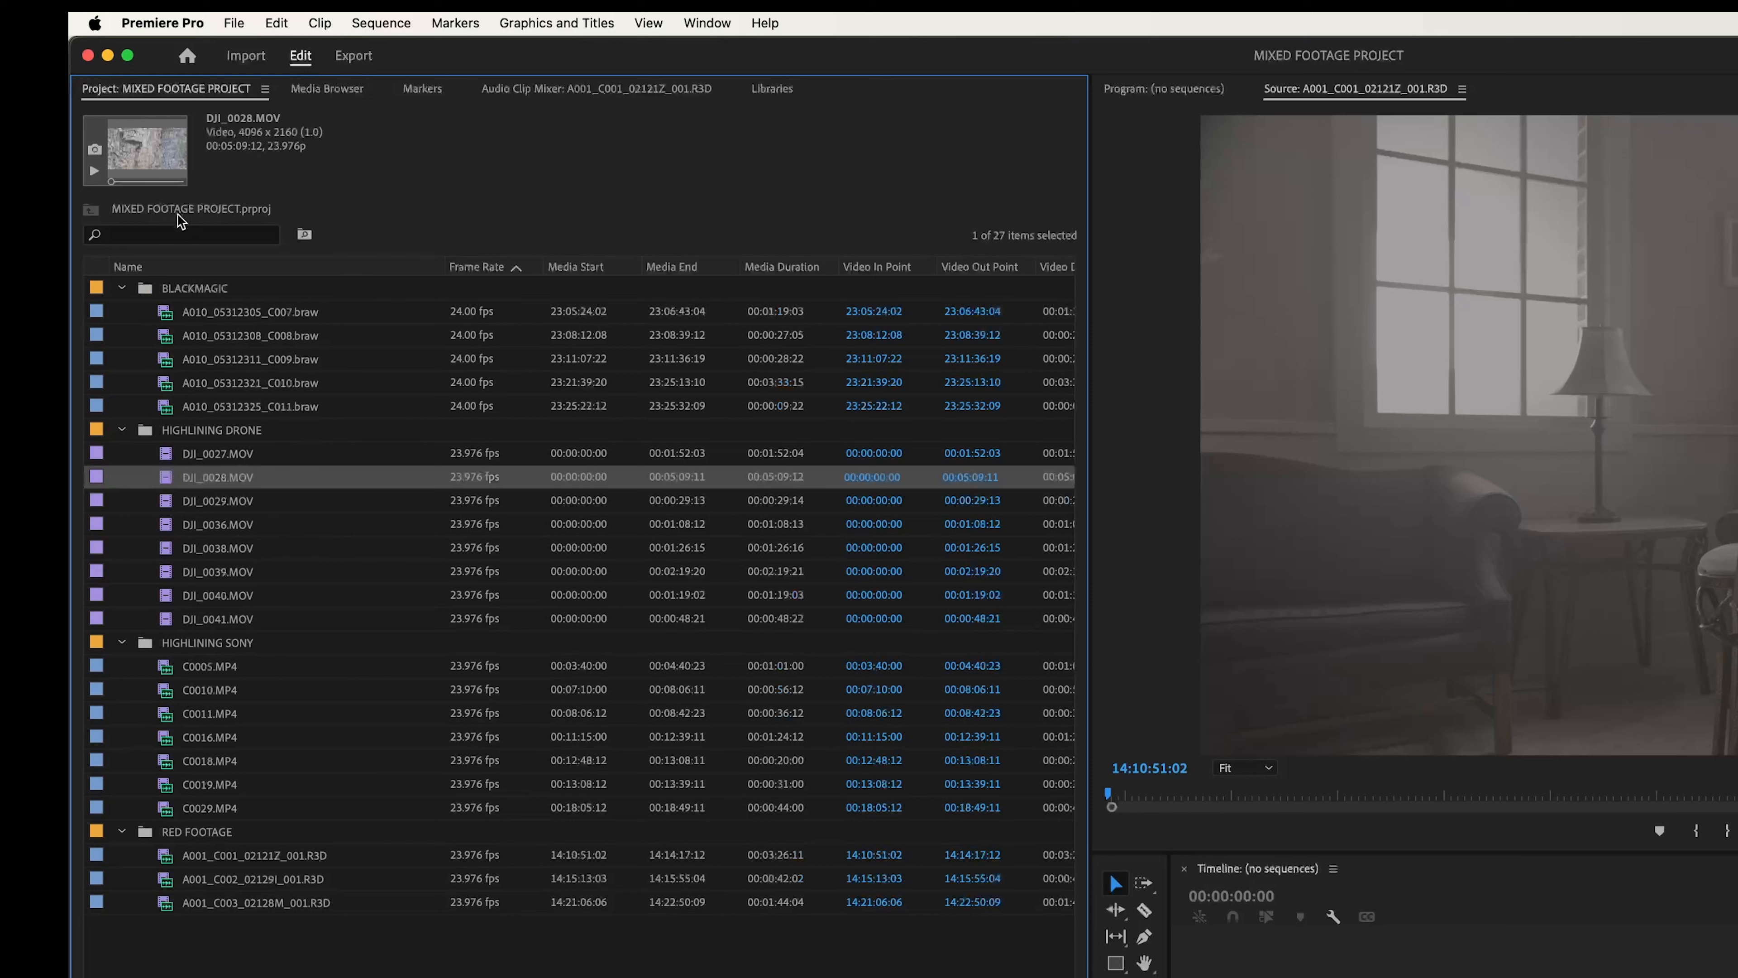
- Select all five .braw clips in the BLACKMAGIC bin and open the export settings for them
left_click(293, 313)
left_click(298, 406, "shift")
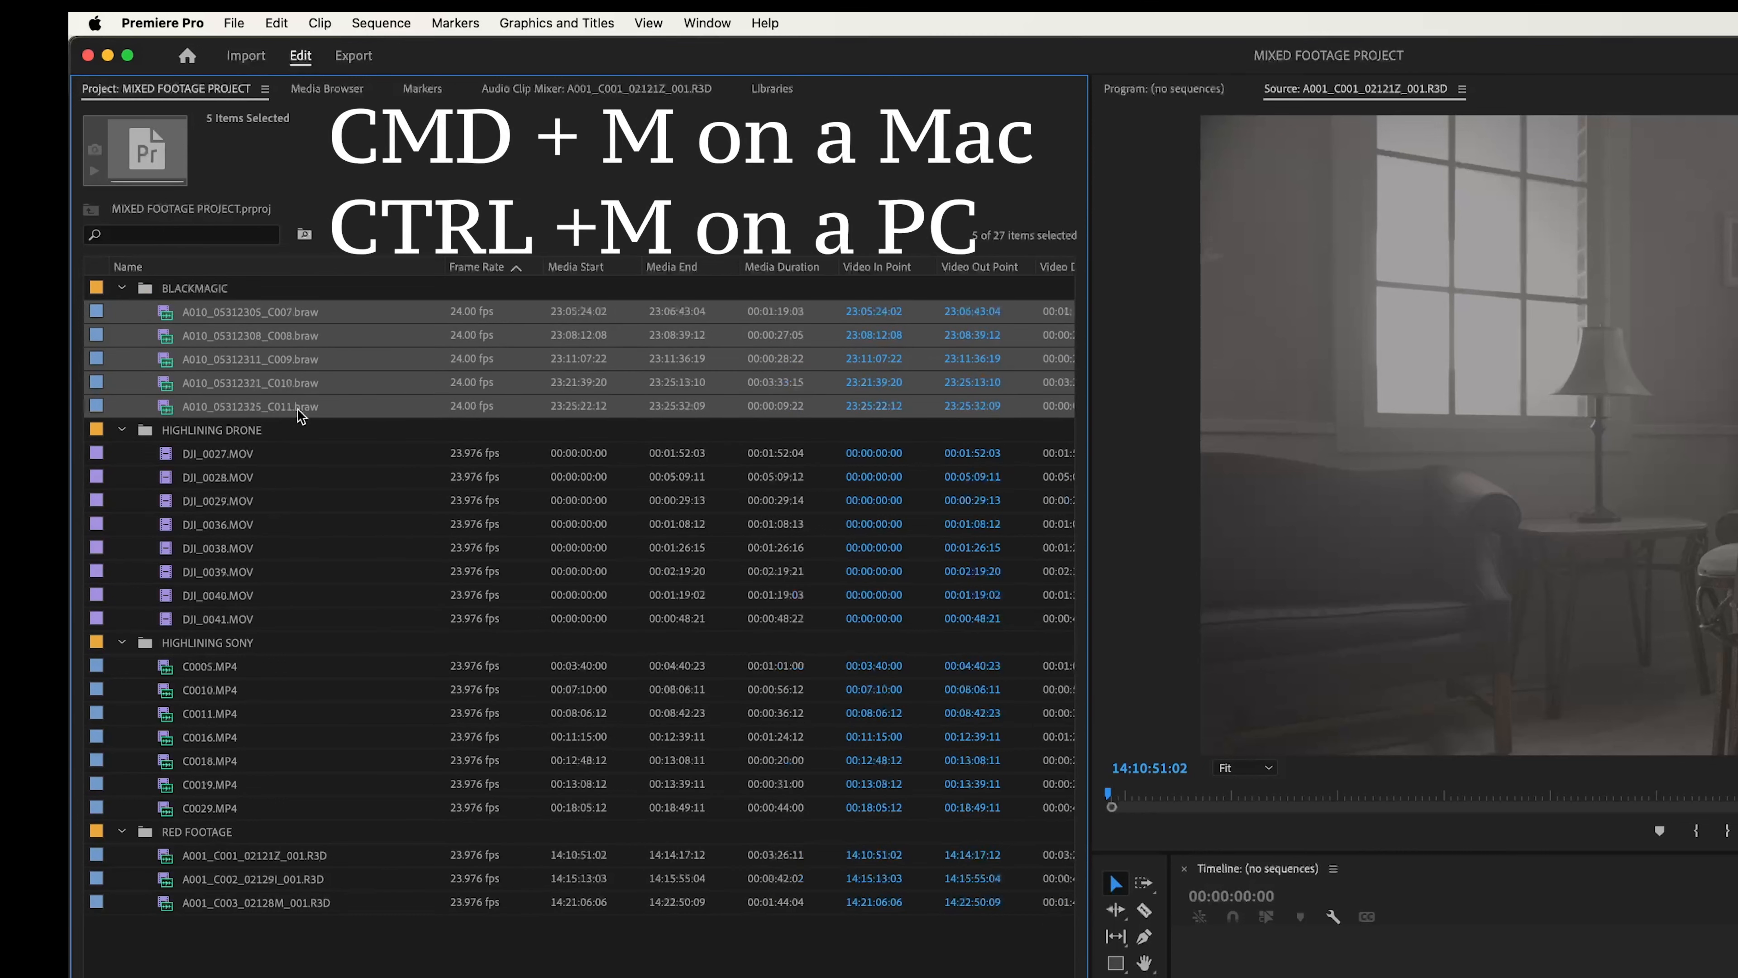
key("super+m")
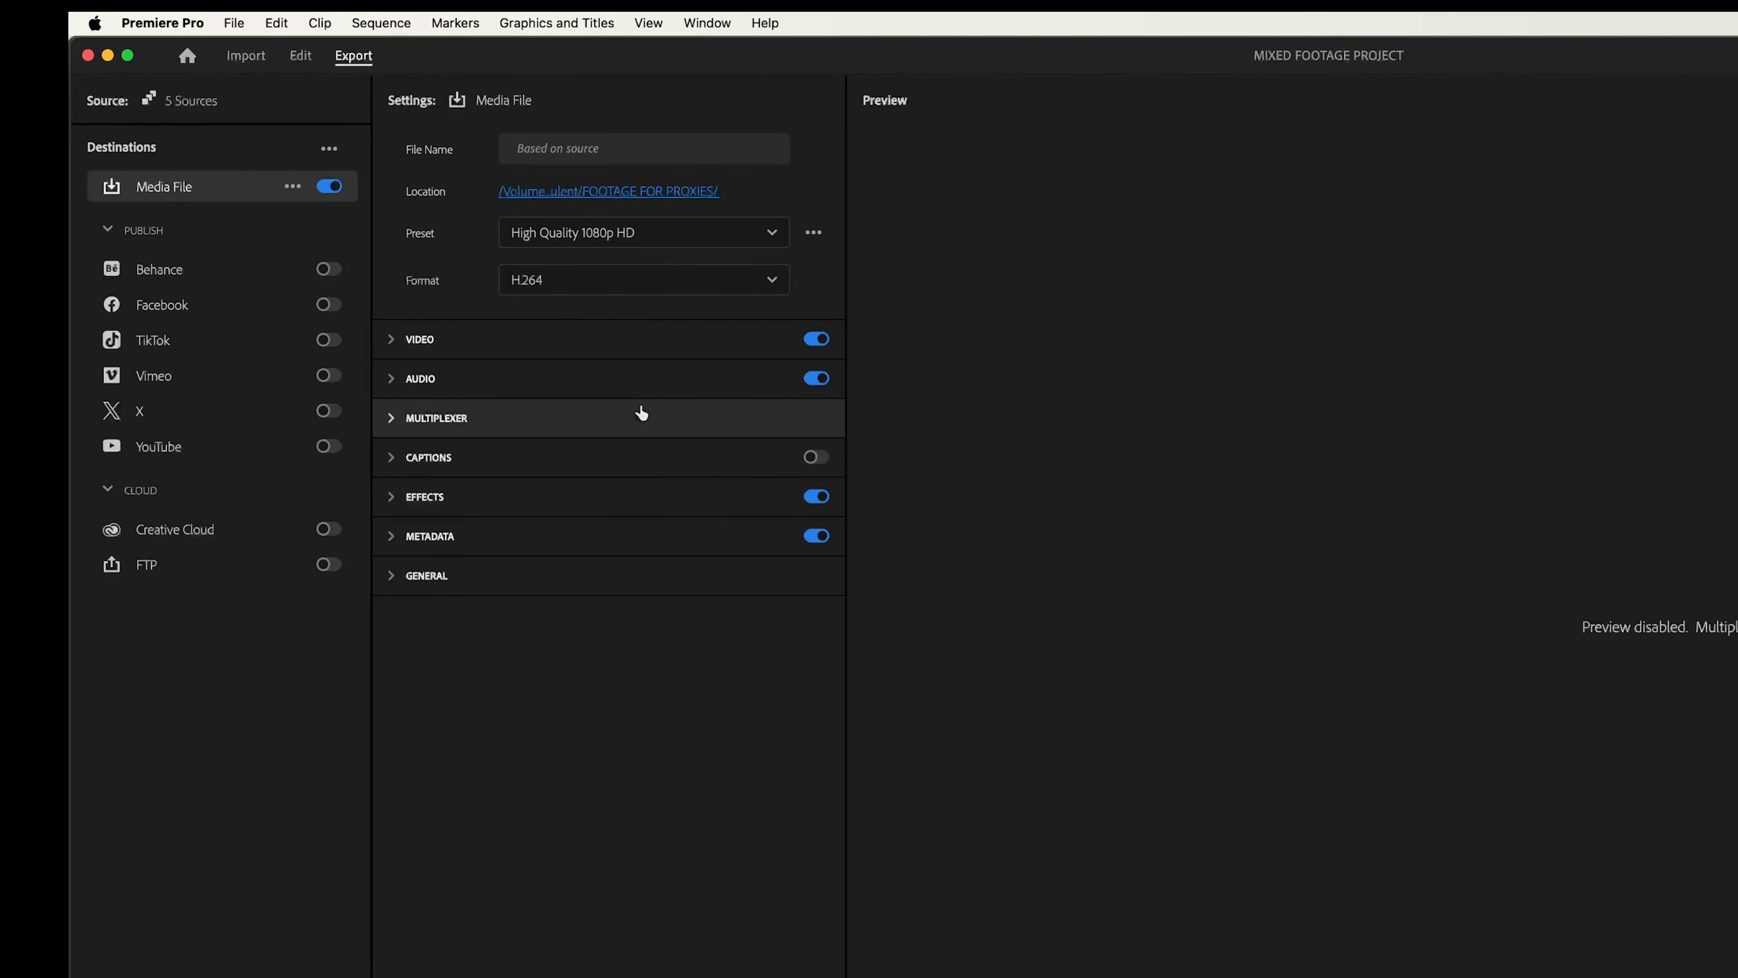
- Set the export format to QuickTime with the Apple ProRes 422 Proxy codec and a frame size based on the source
left_click(566, 287)
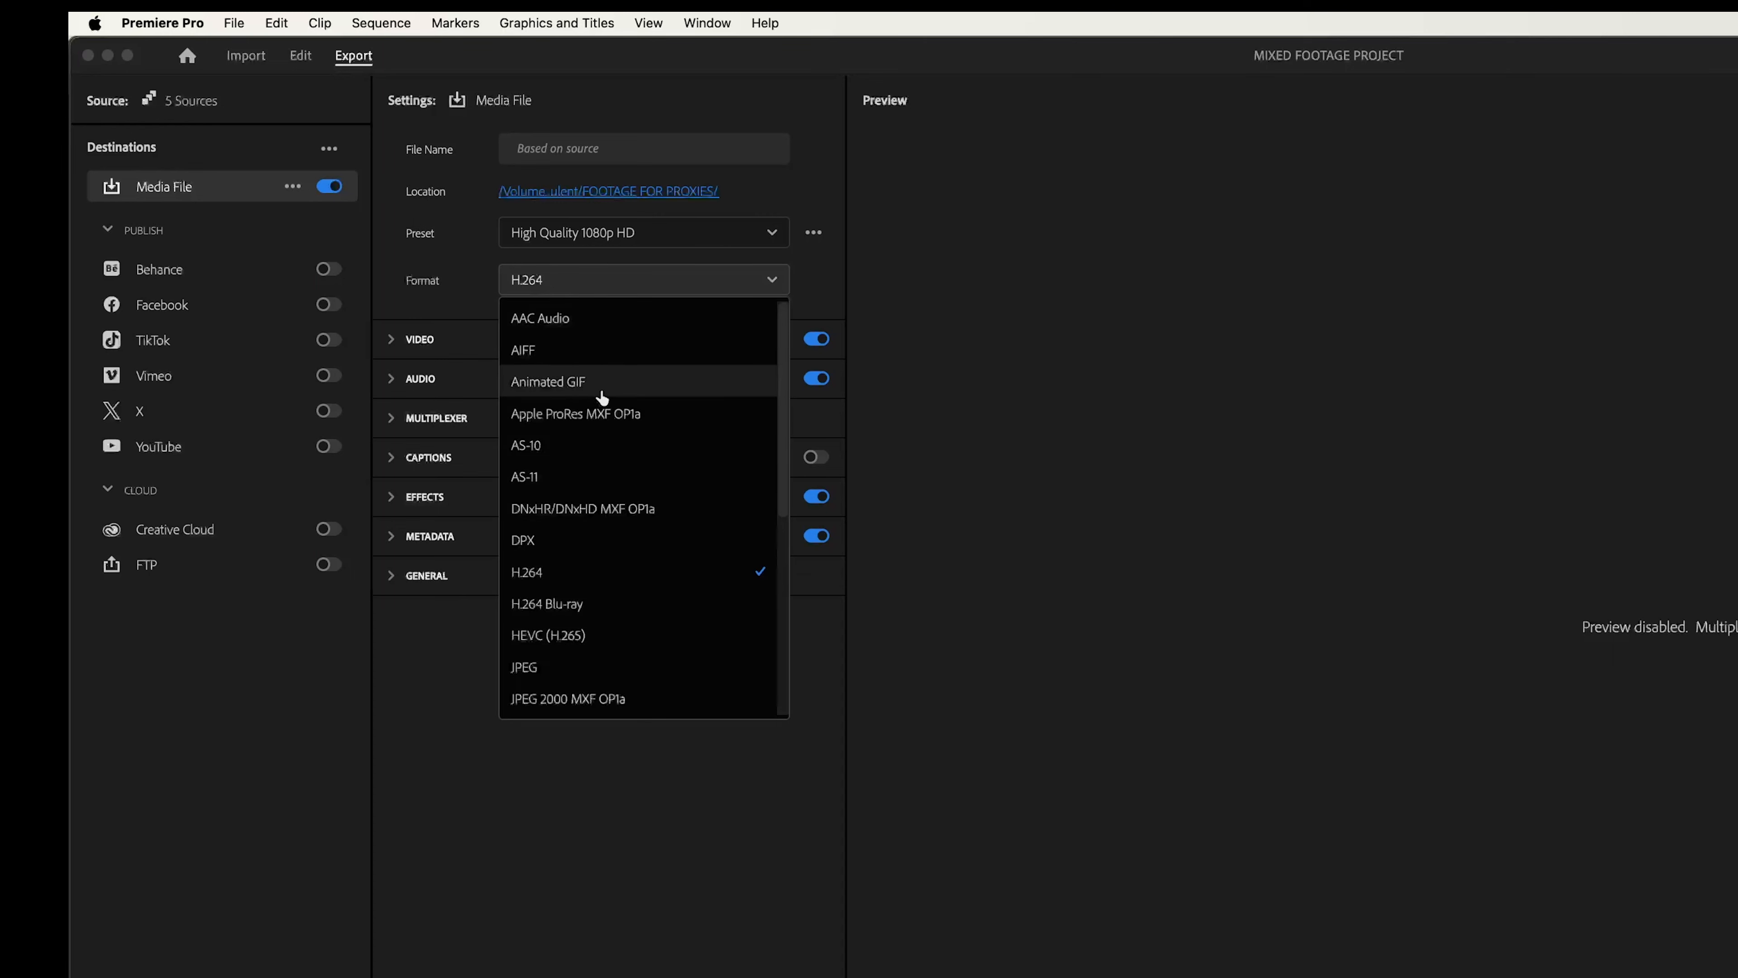
scroll(602, 397, "down", 10)
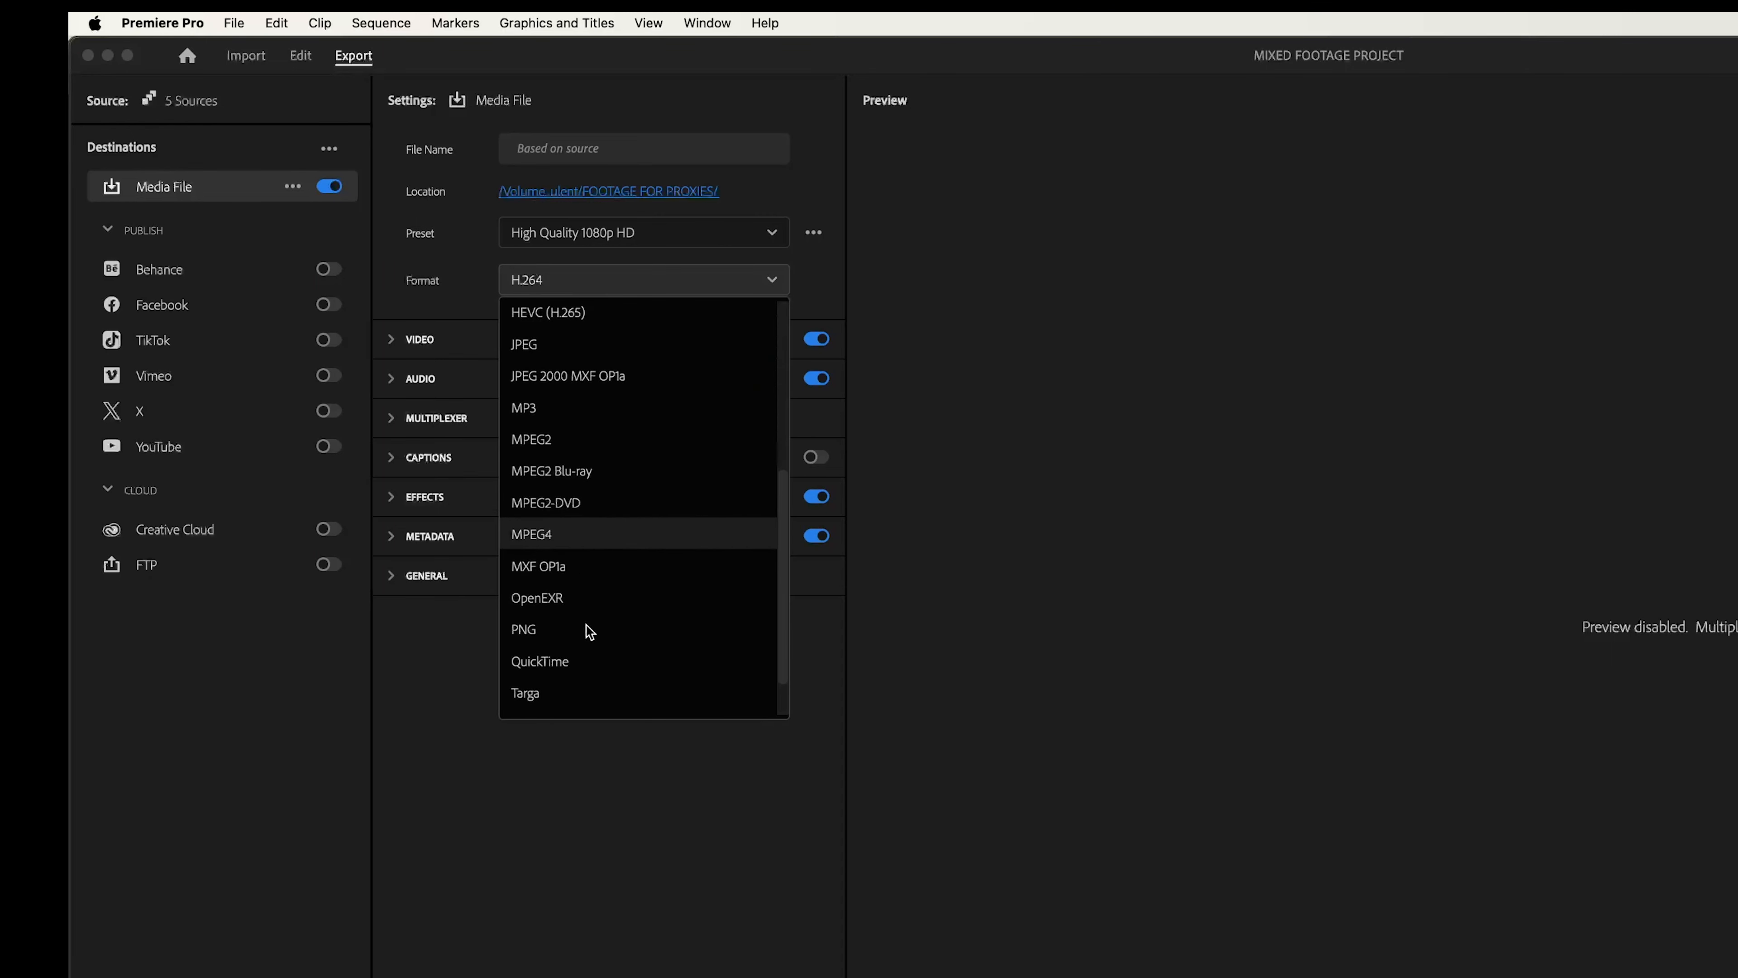
left_click(554, 663)
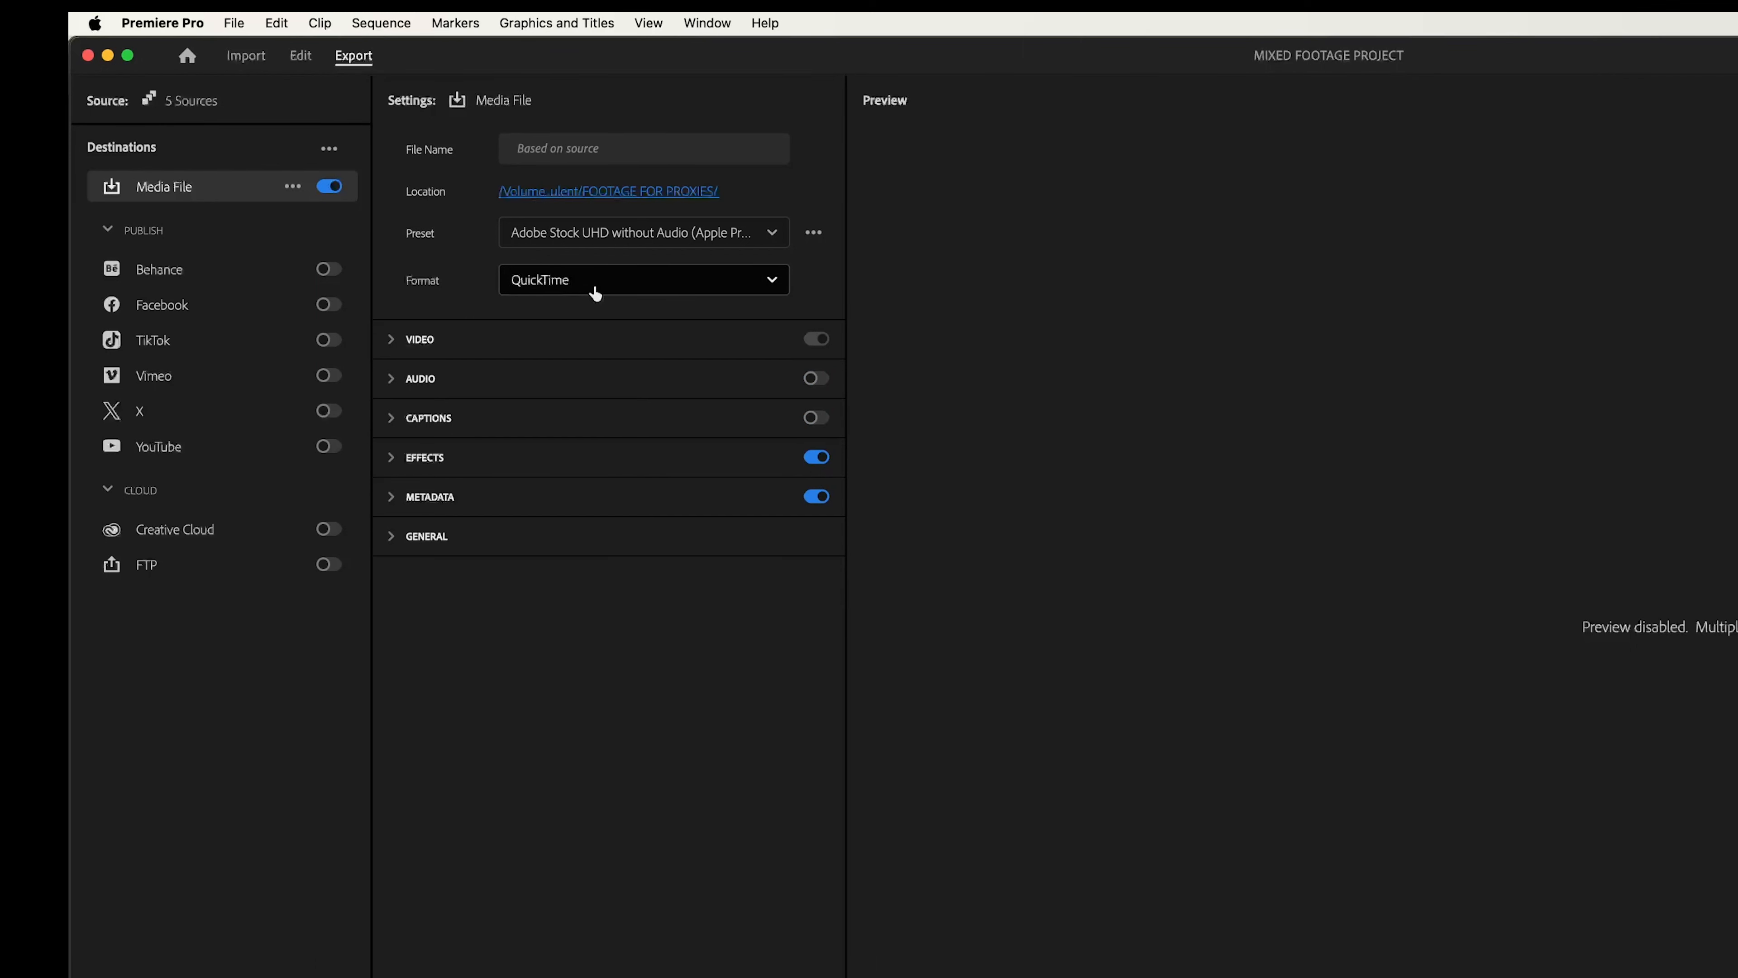
left_click(469, 342)
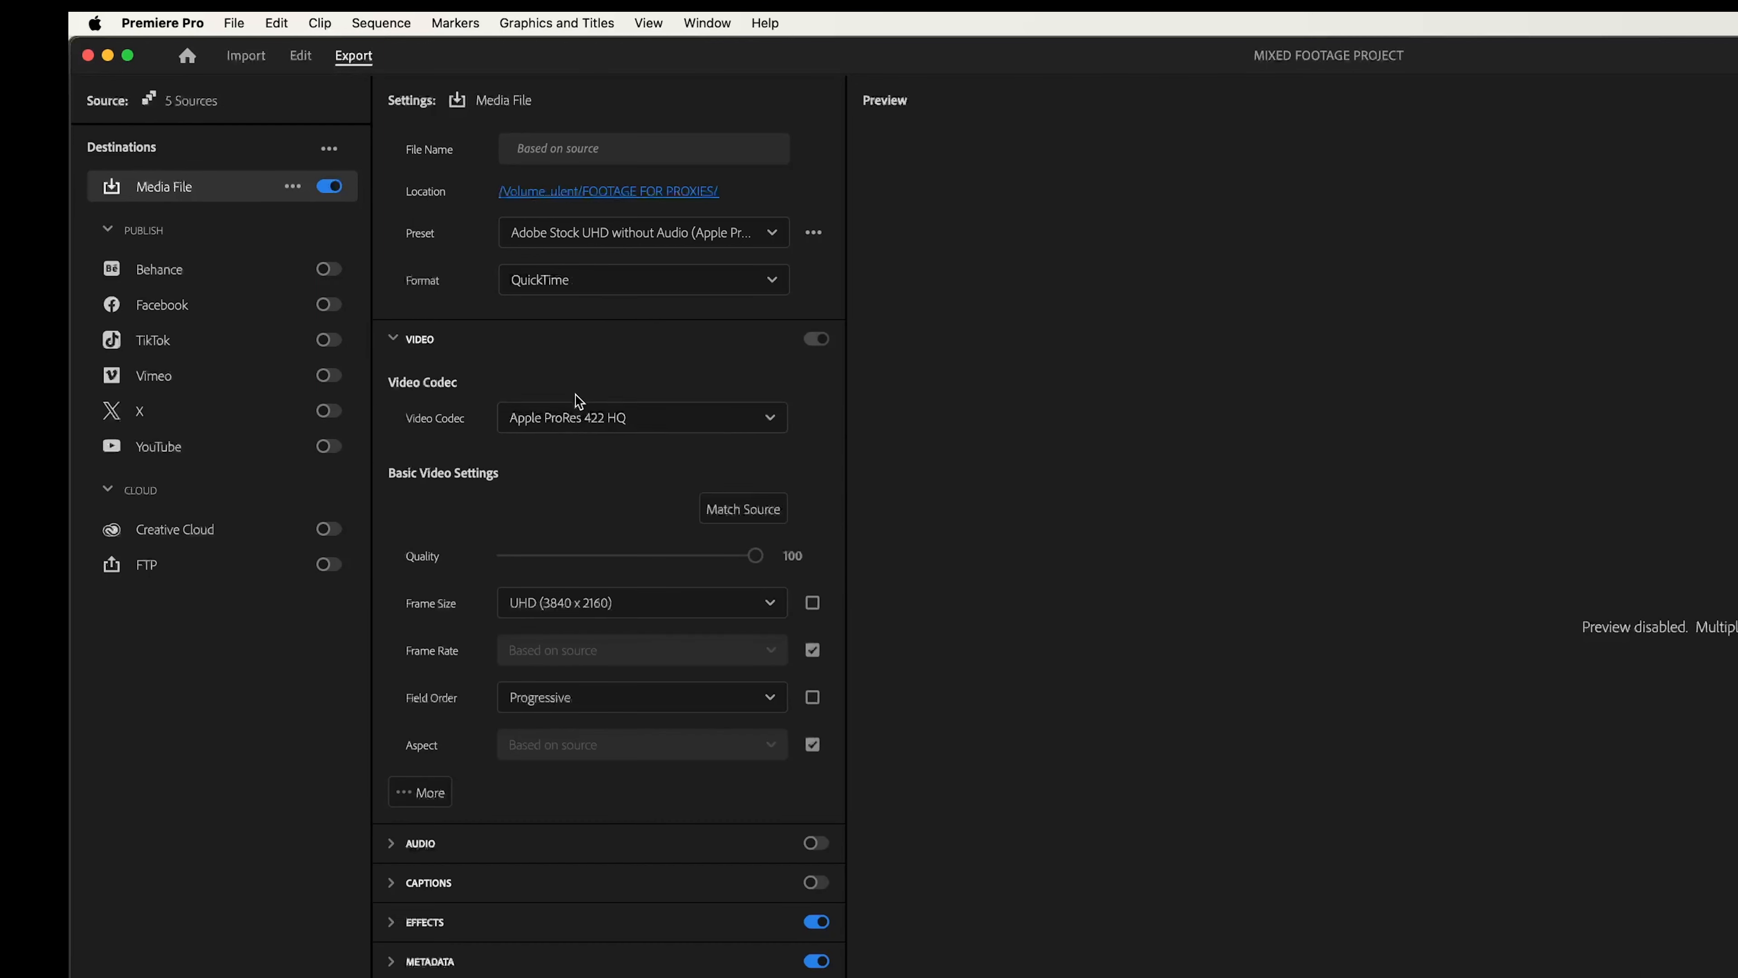
left_click(575, 418)
scroll(640, 565, "down", 1)
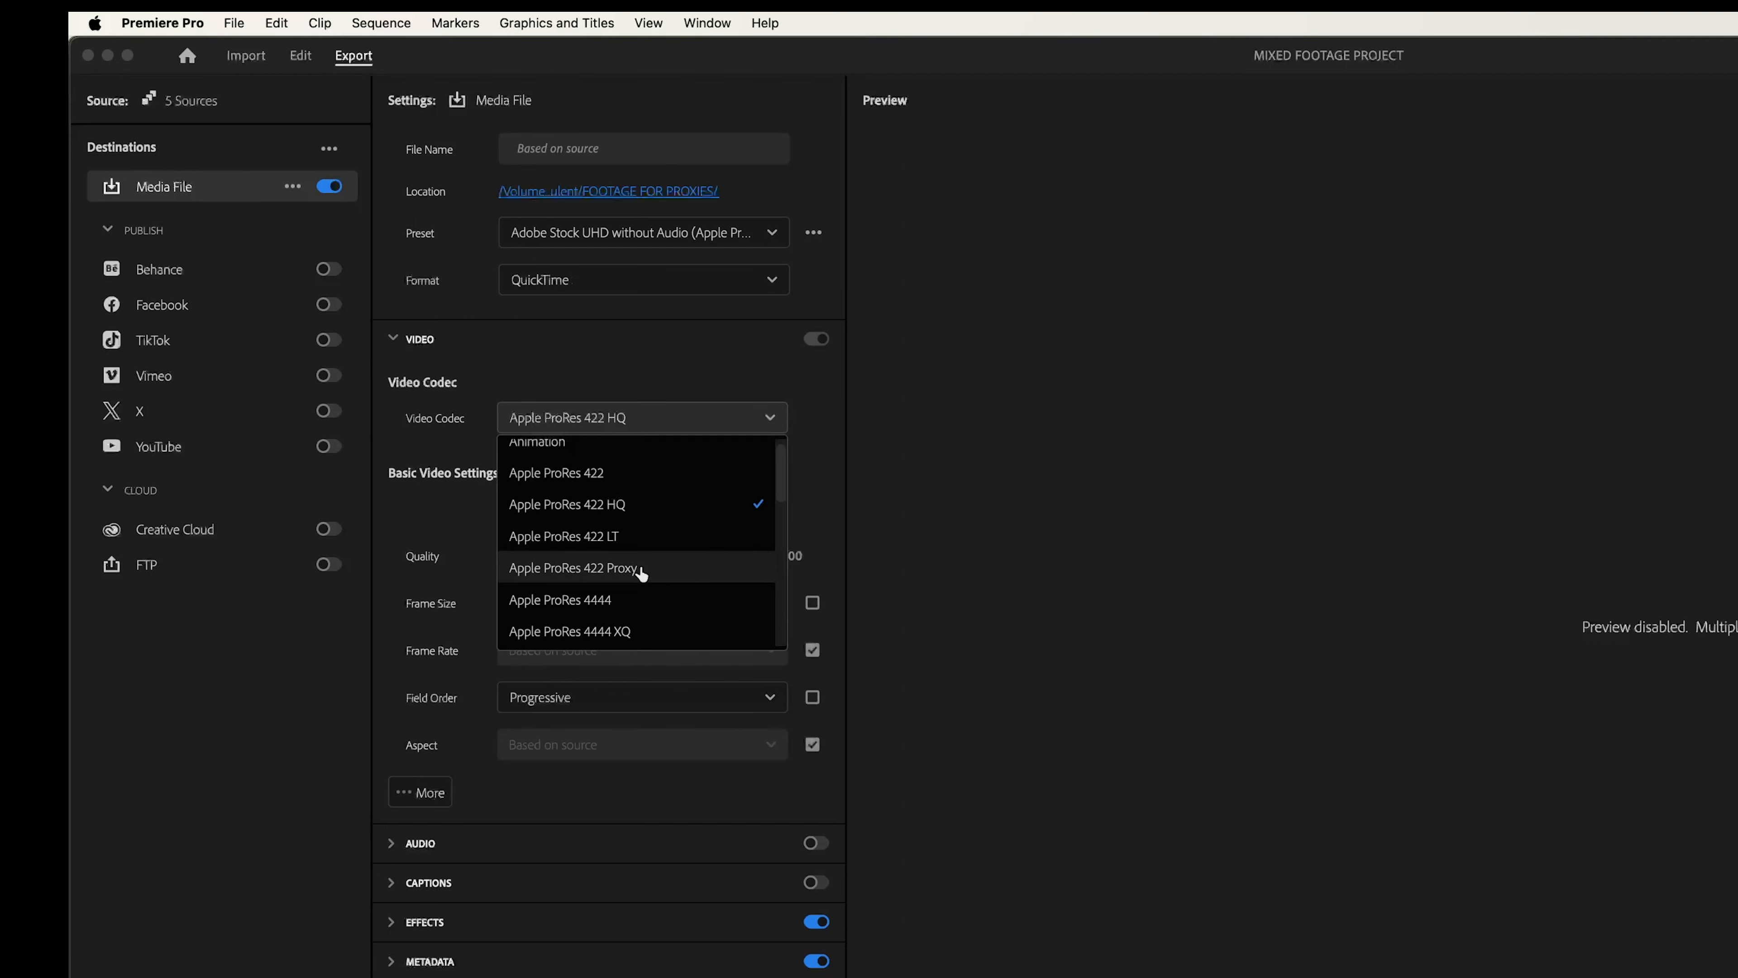
left_click(640, 569)
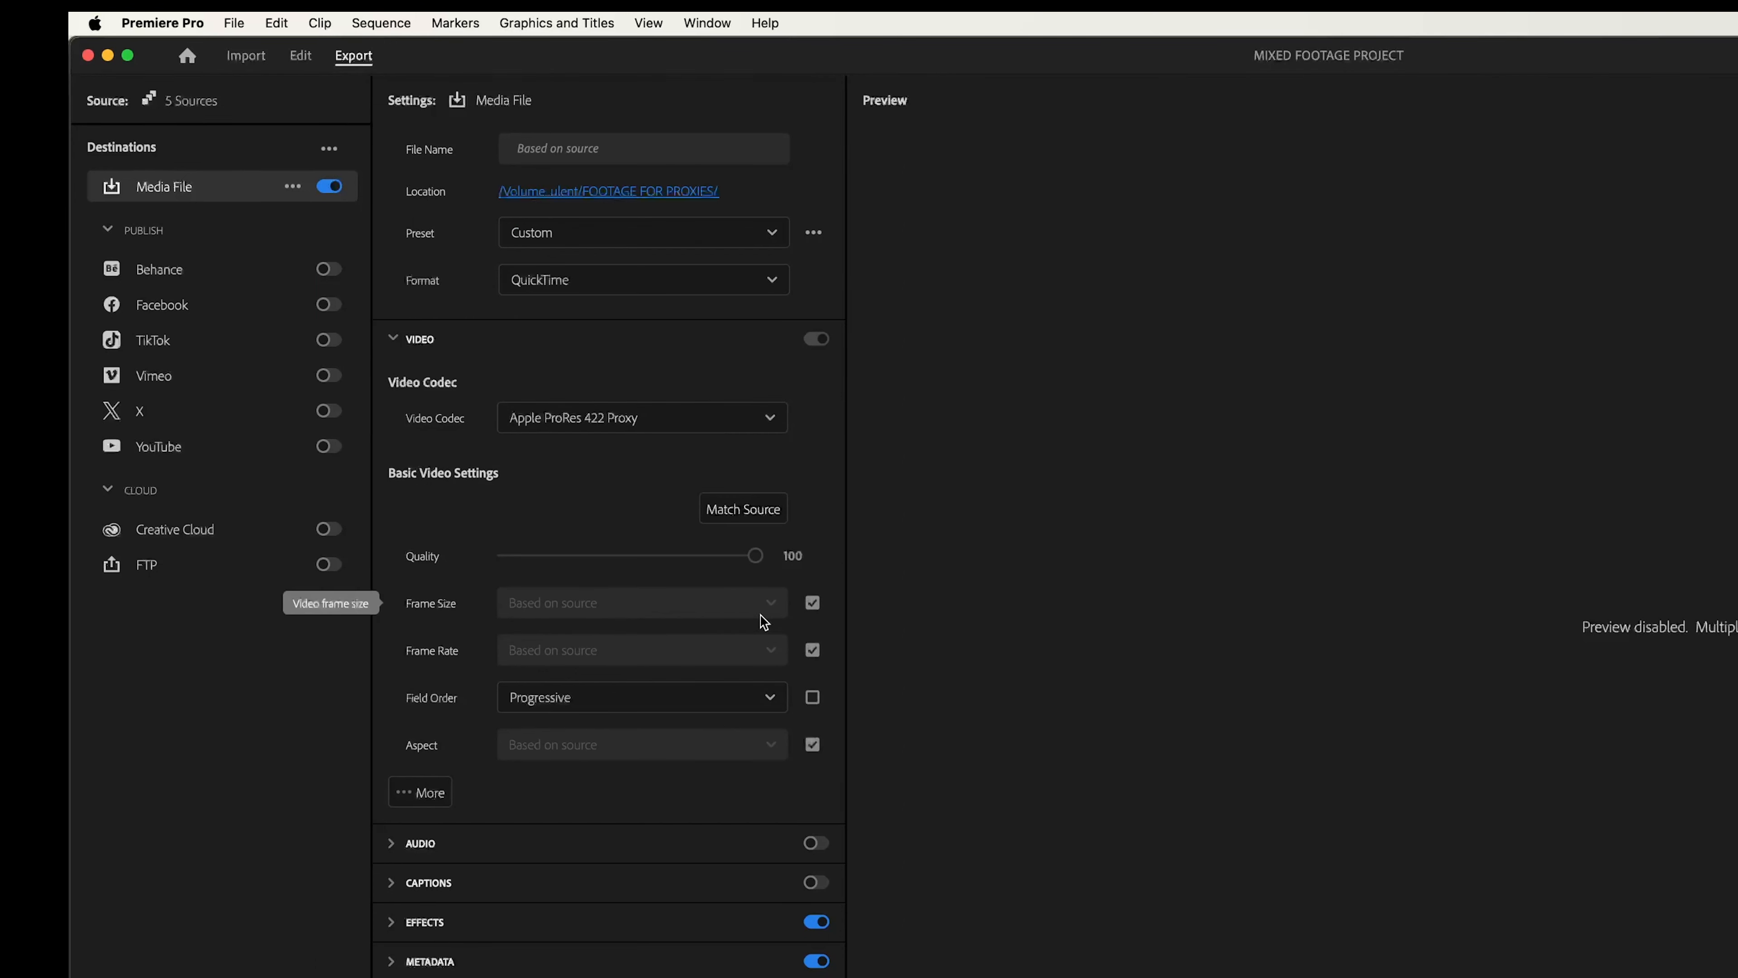
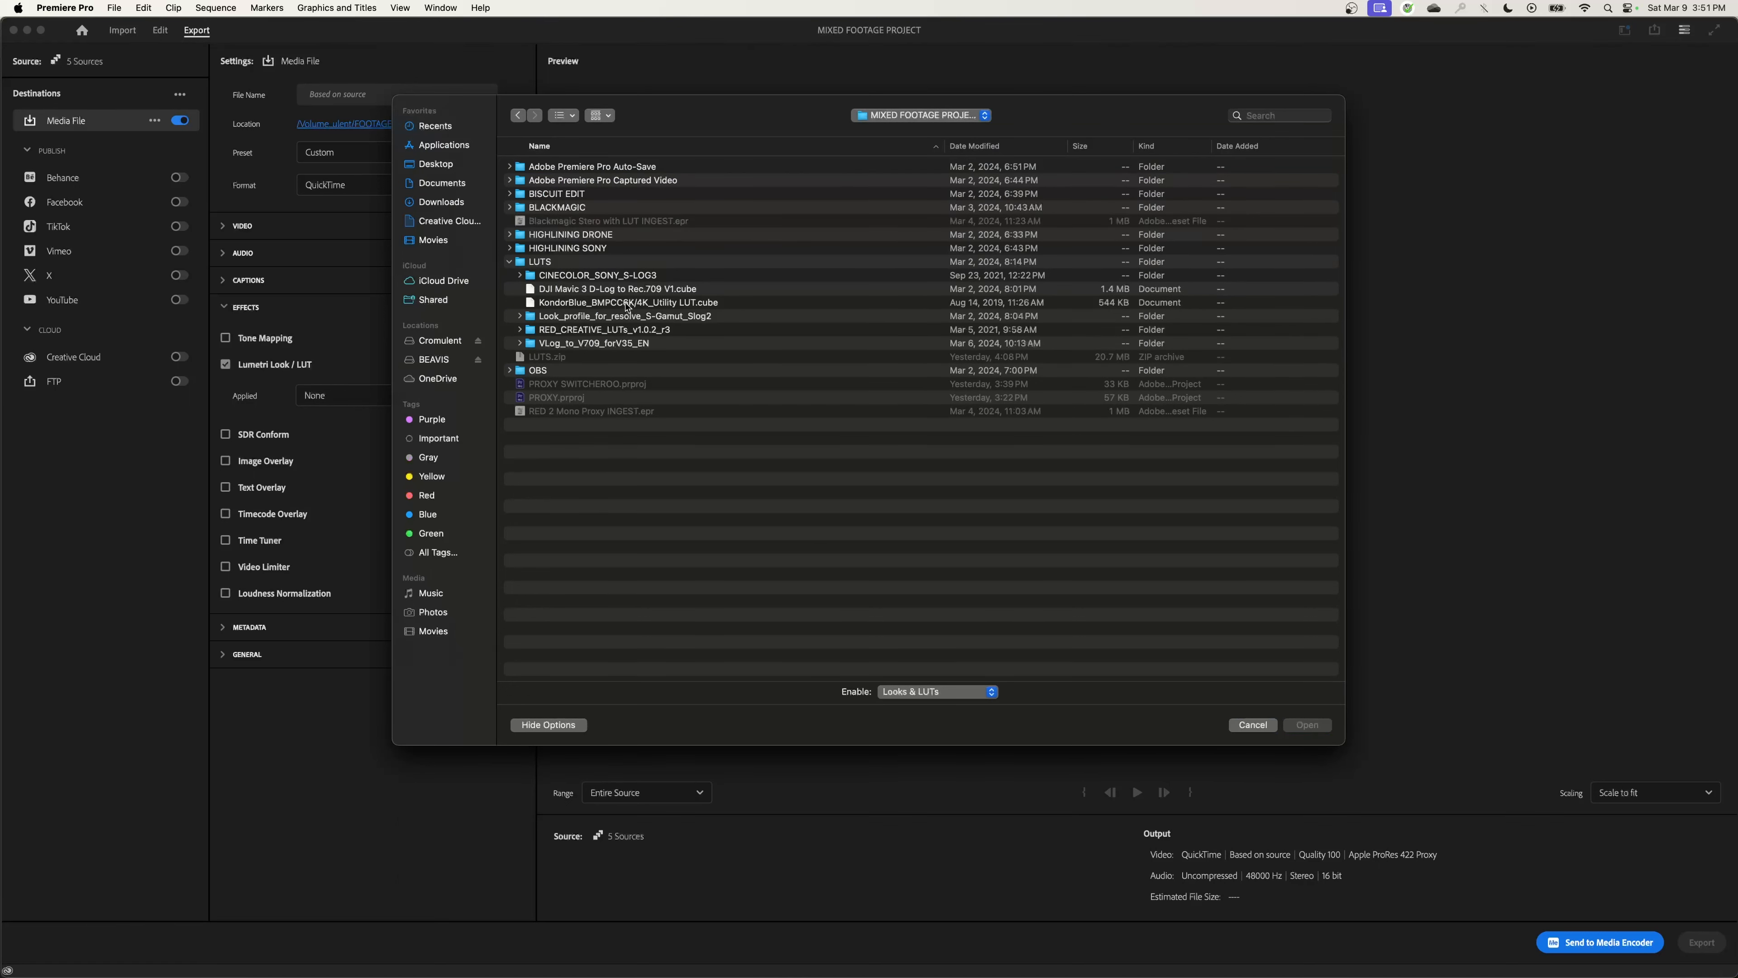
- Apply the KondorBlue_BMPCC6K/4K_Utility LUT.cube file from the LUTS folder as the export's Lumetri Look / LUT
left_click(621, 305)
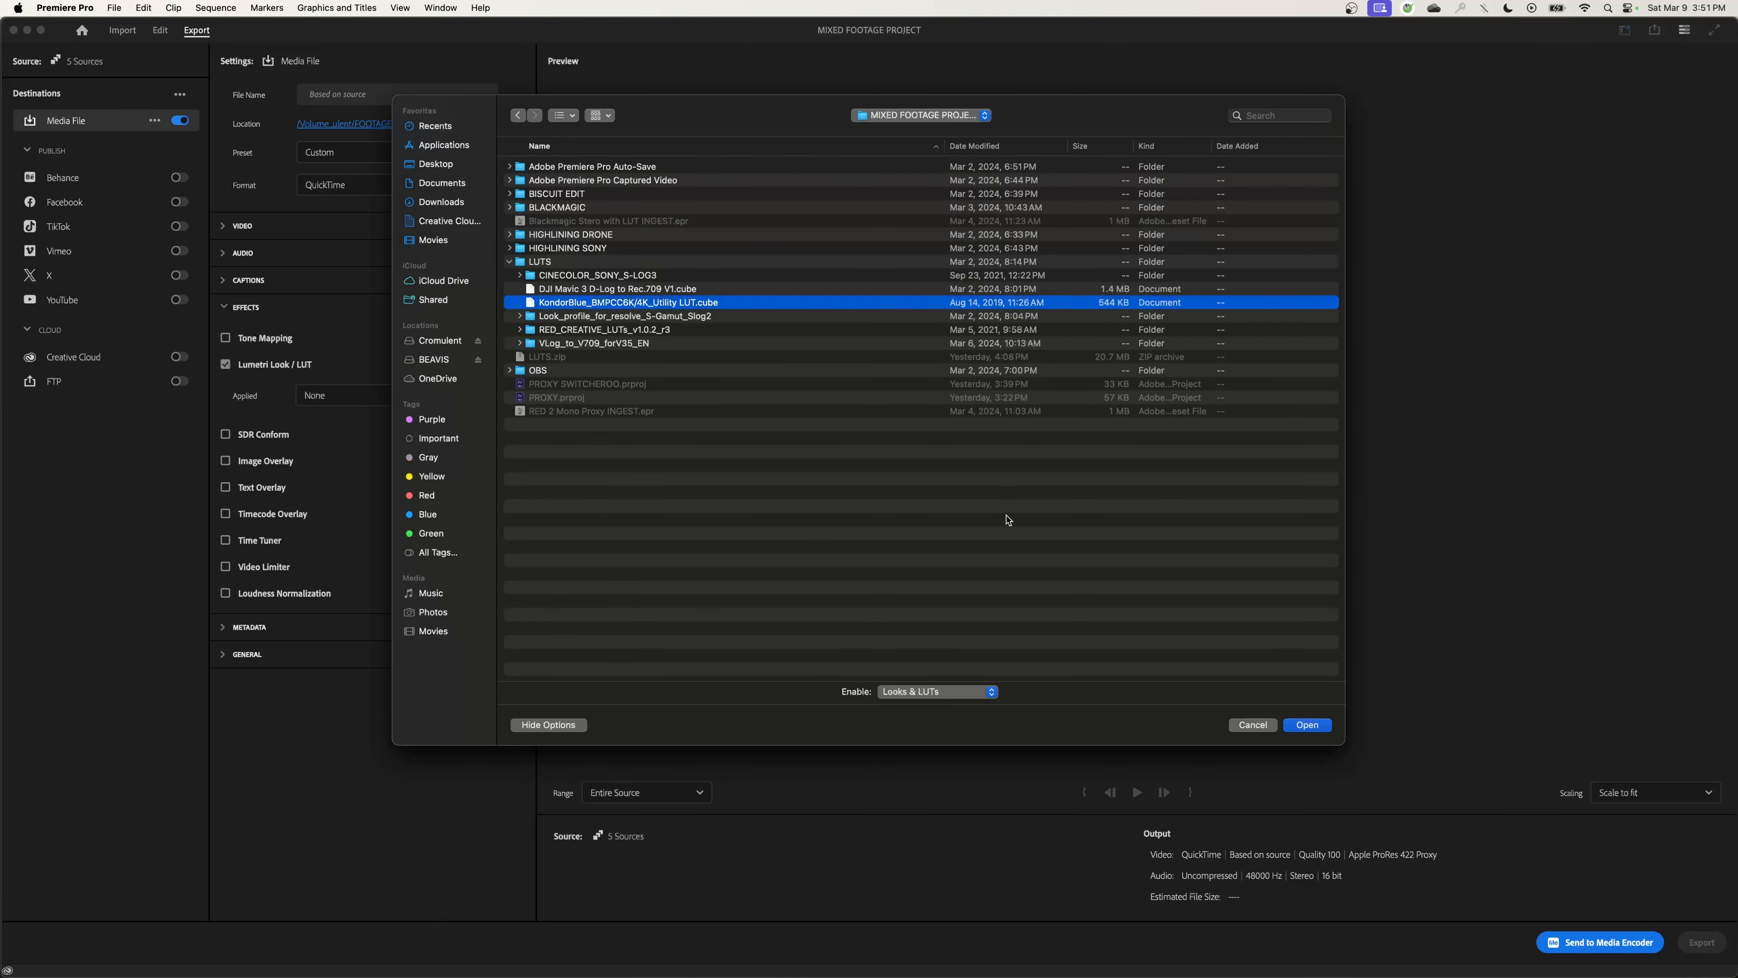
left_click(1318, 729)
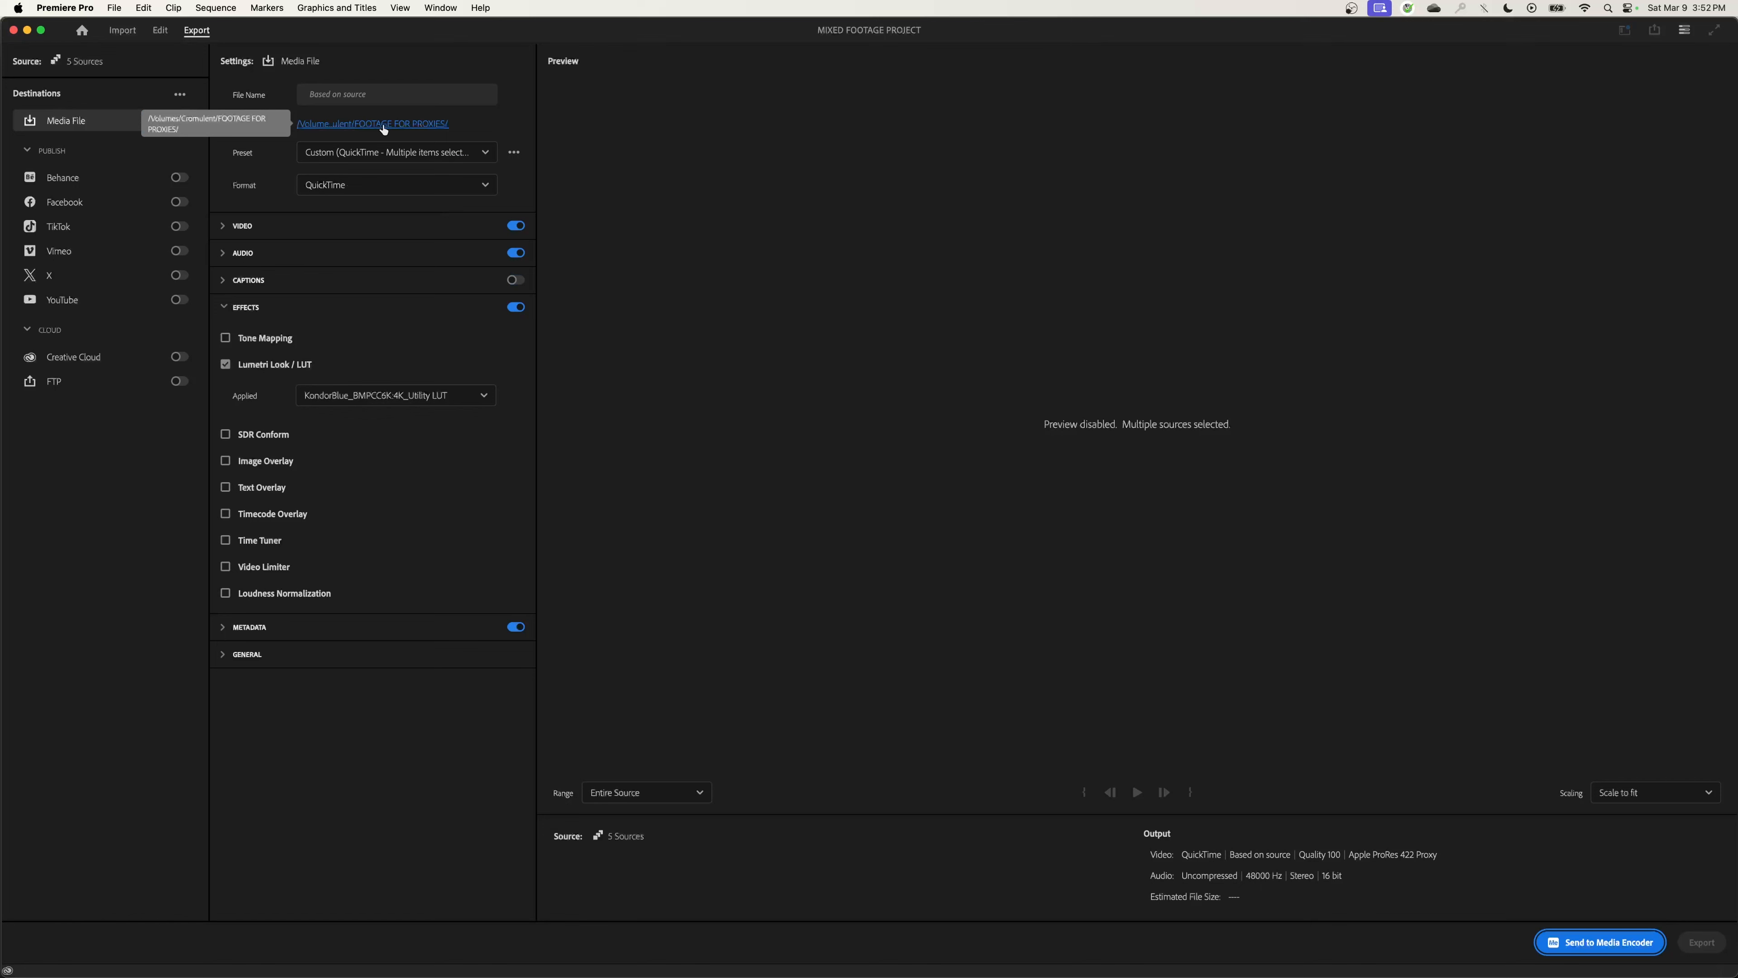
- Set the export location to the BLACKMAGIC folder inside PROXIES MIXED UP
left_click(383, 124)
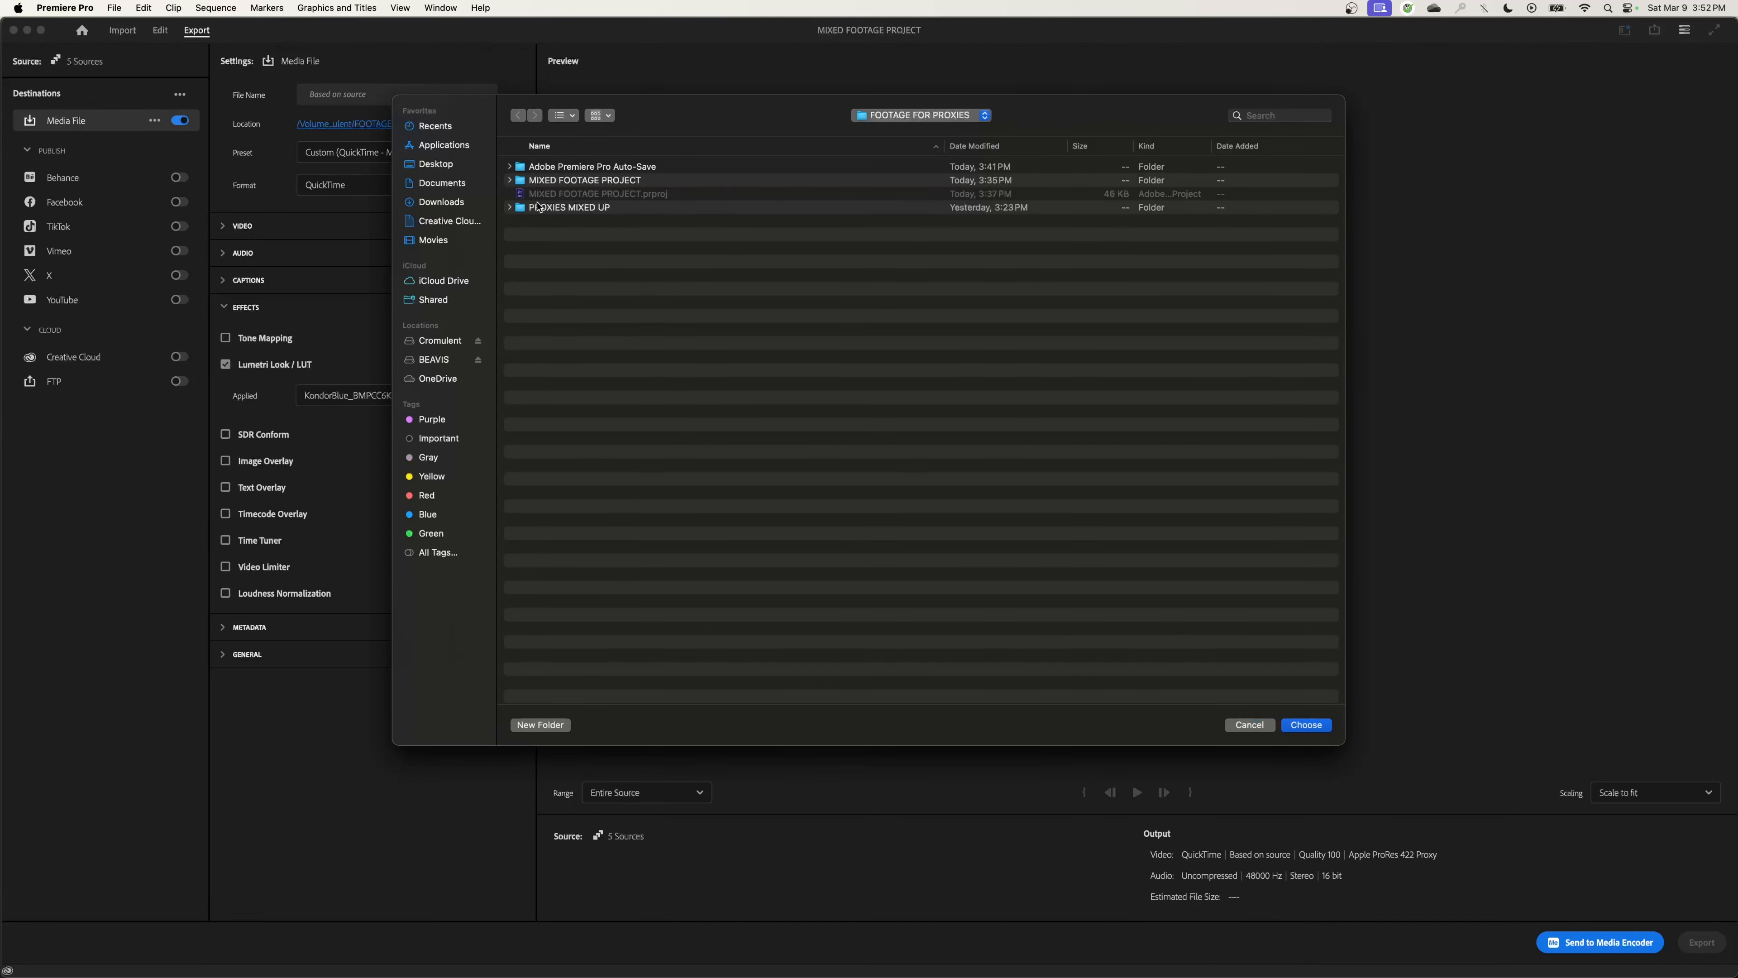
left_click(538, 182)
left_click(558, 208)
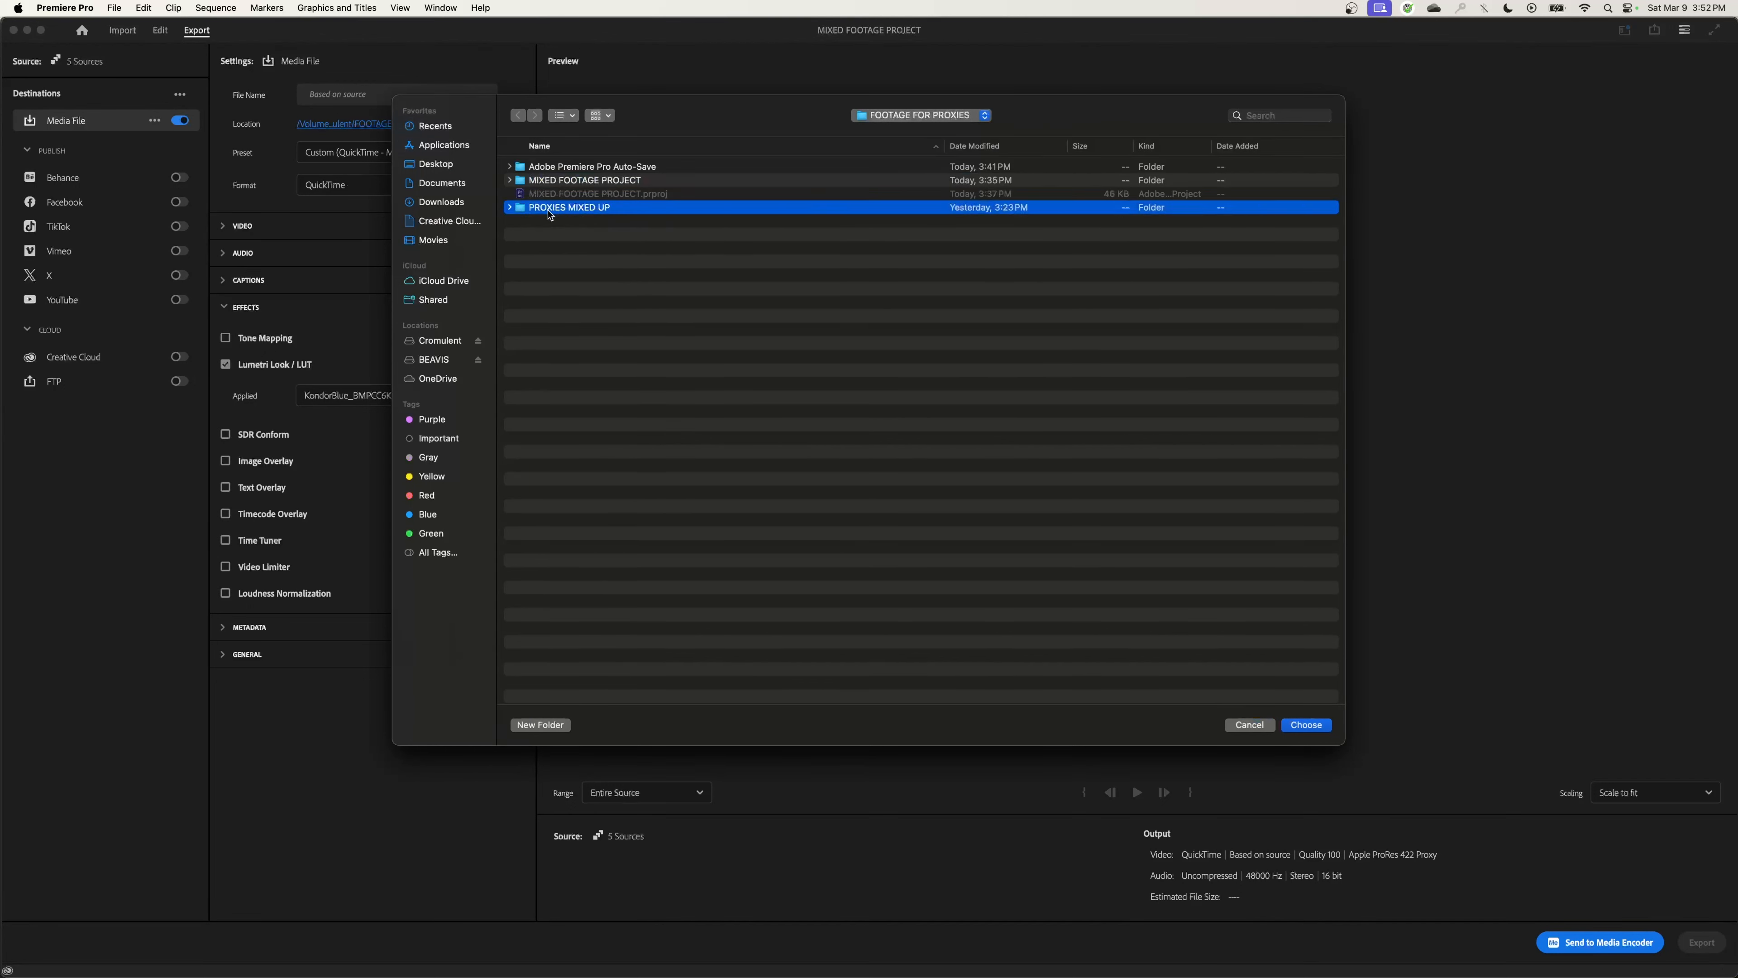
left_click(553, 182)
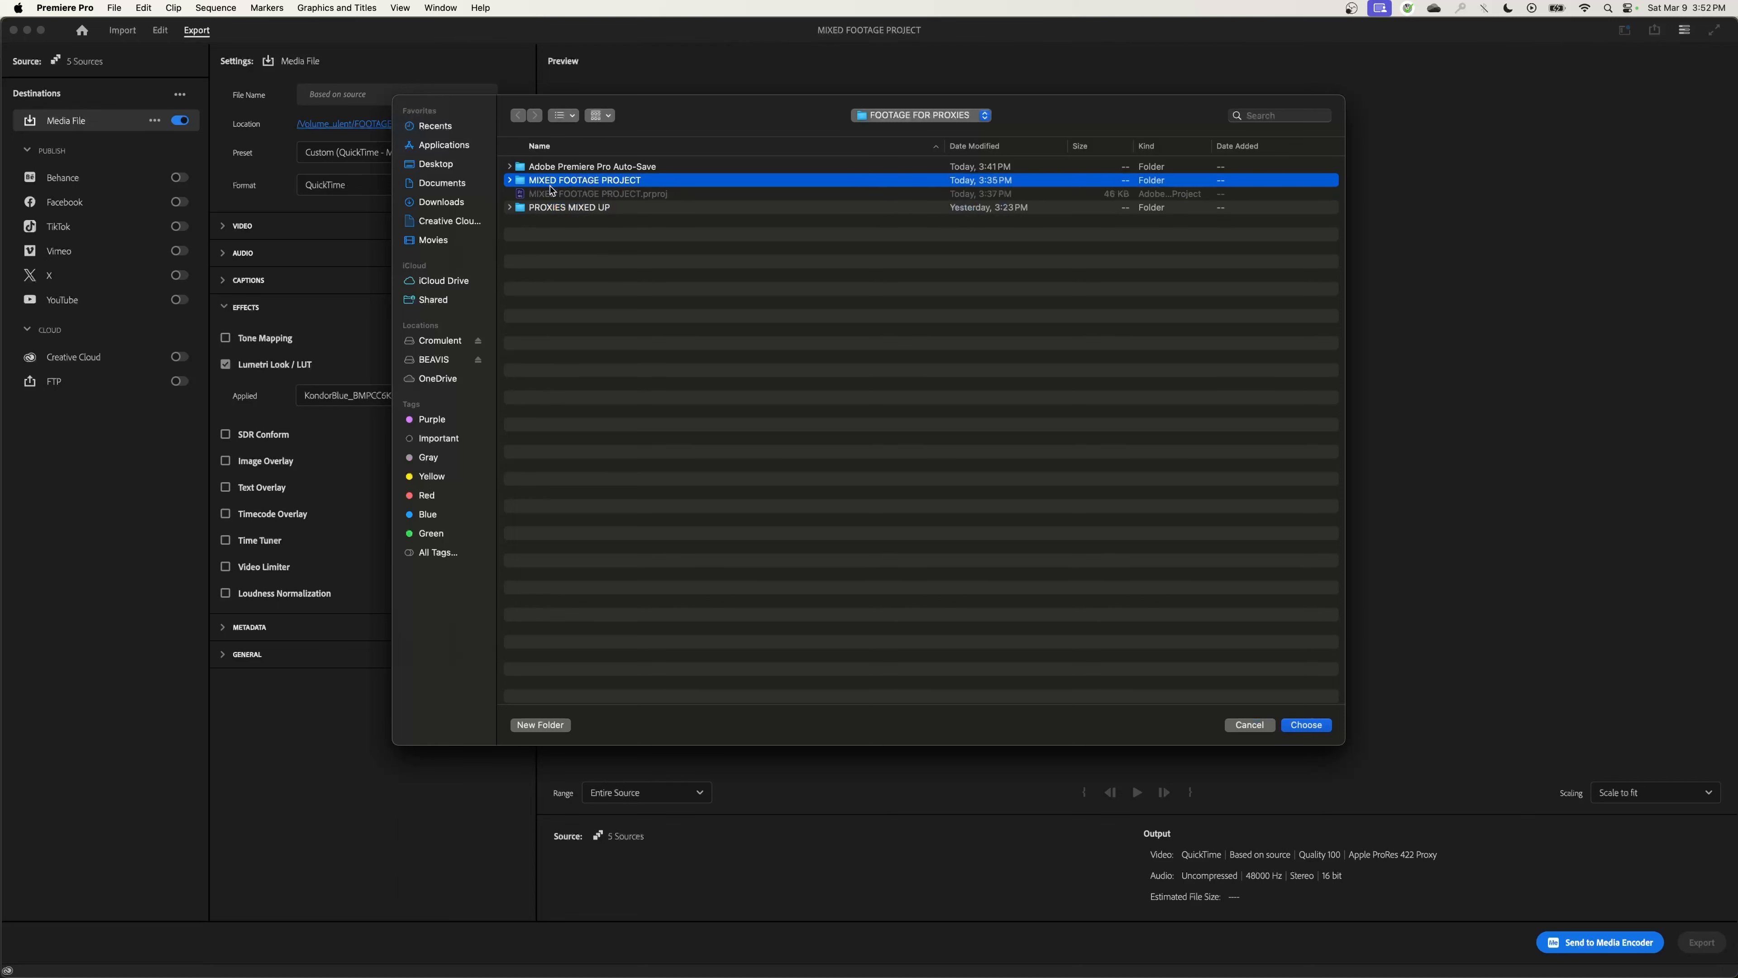
left_click(509, 180)
left_click(509, 181)
left_click(571, 207)
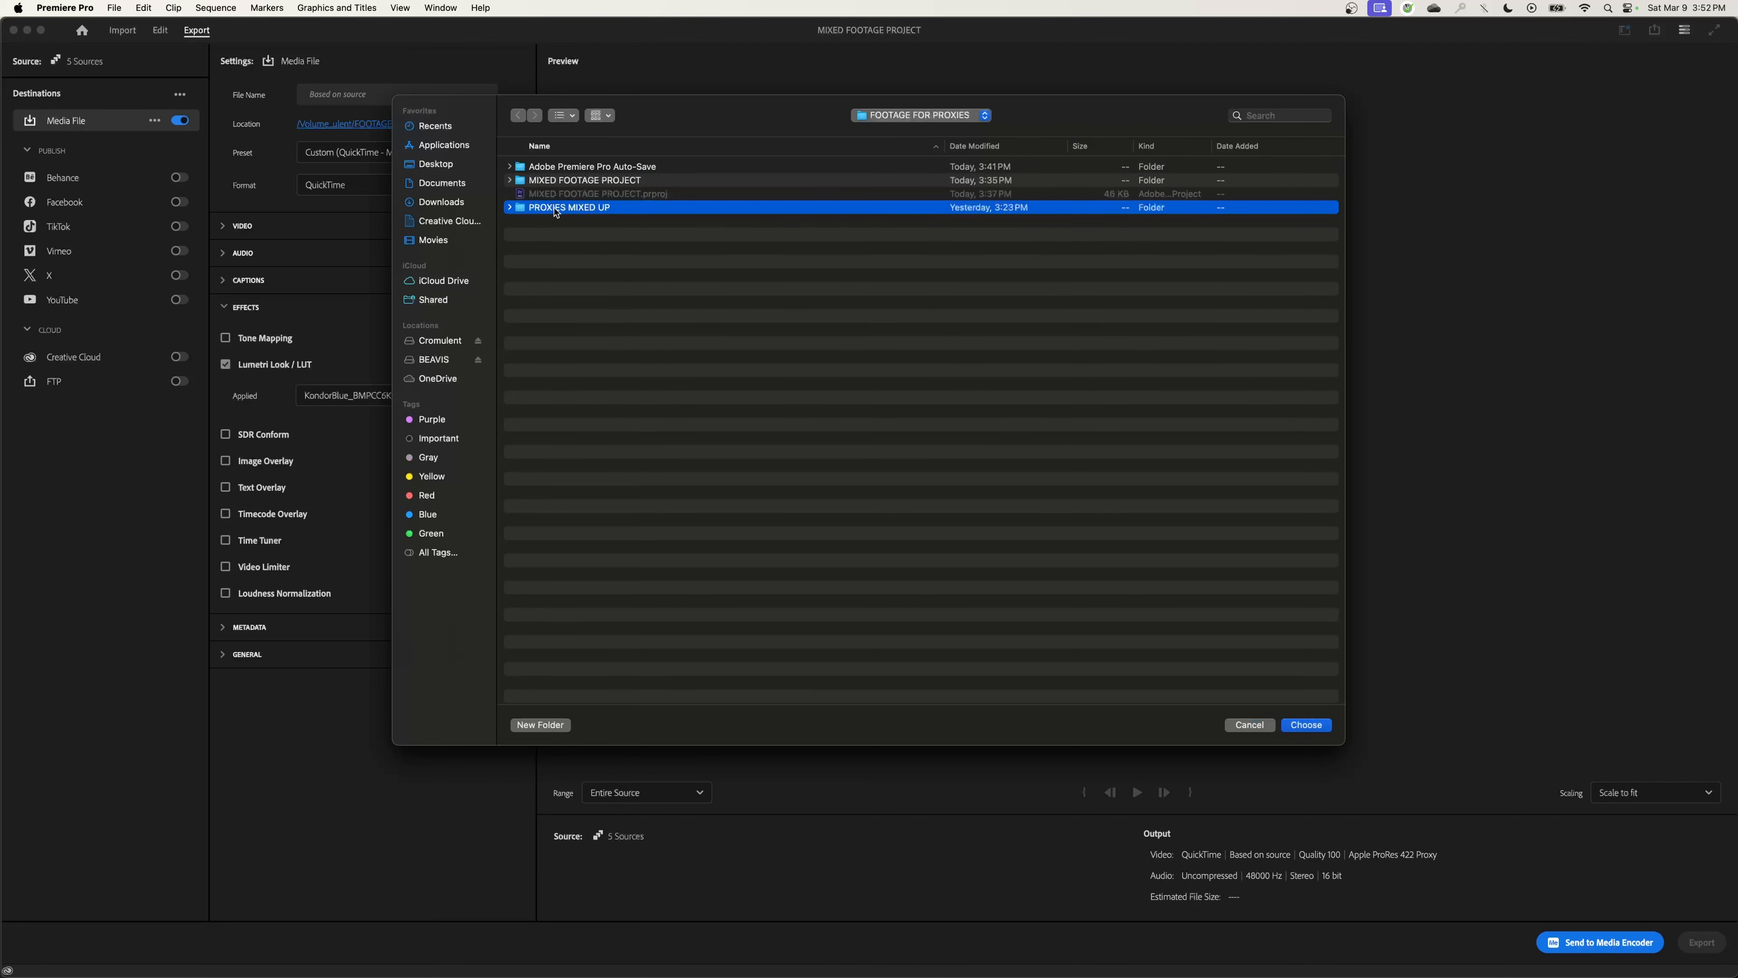
left_click(510, 208)
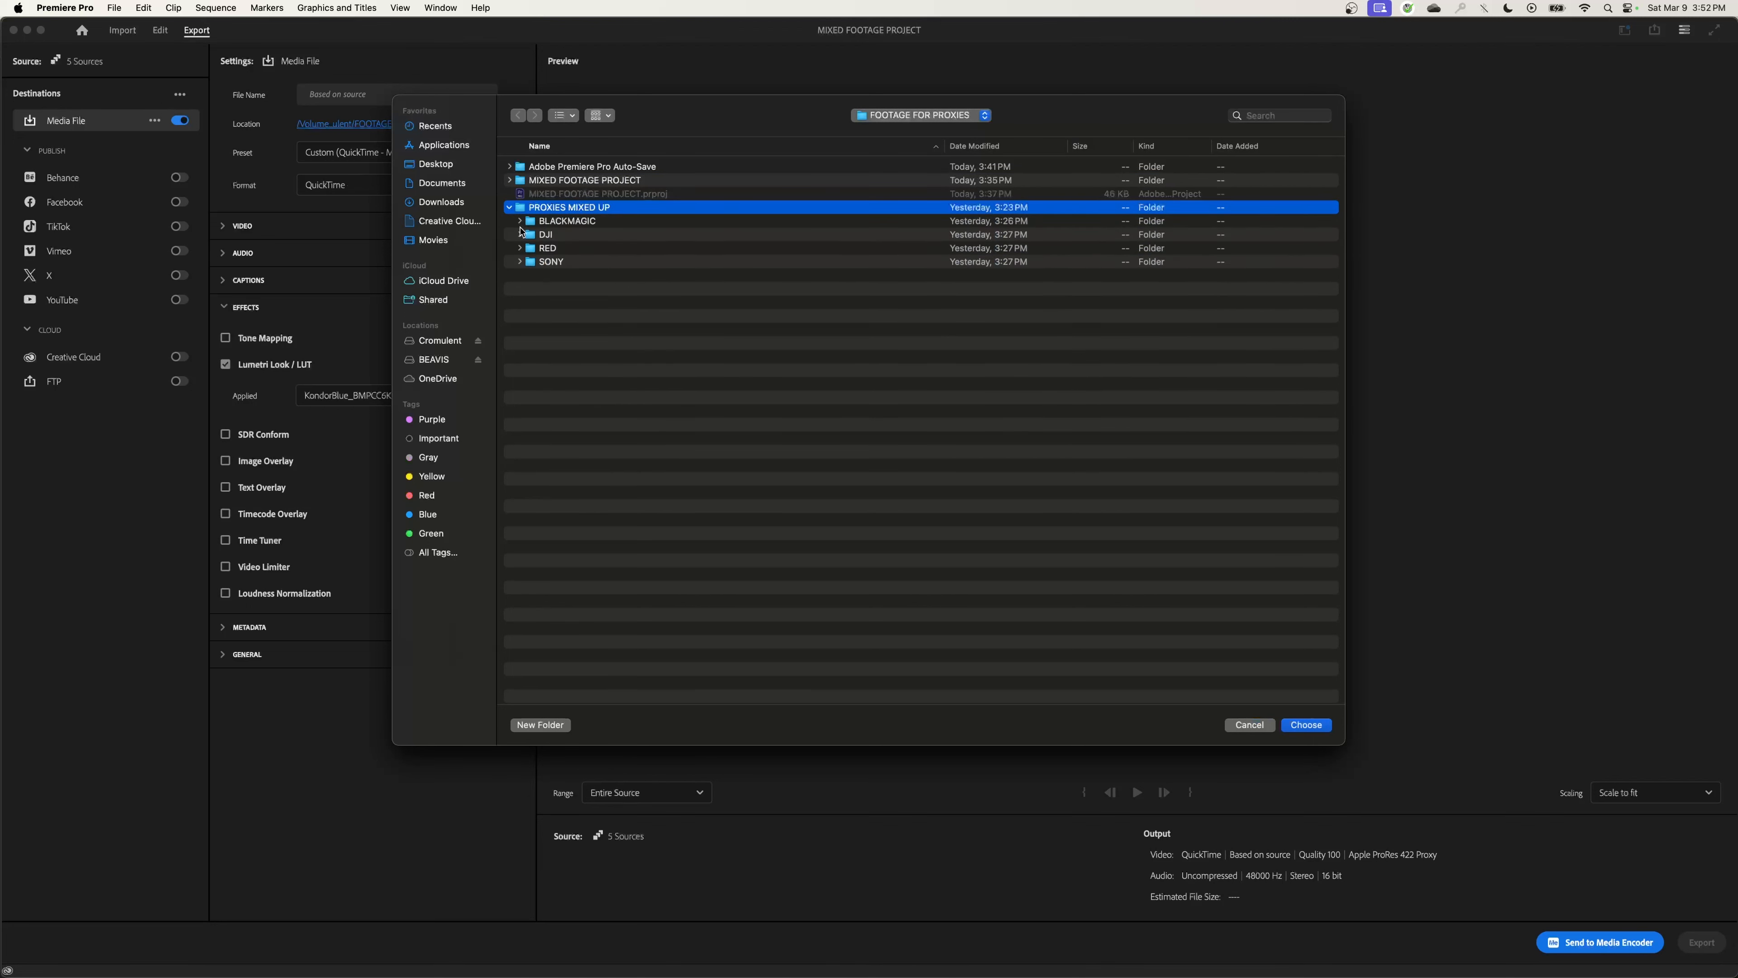
left_click(537, 222)
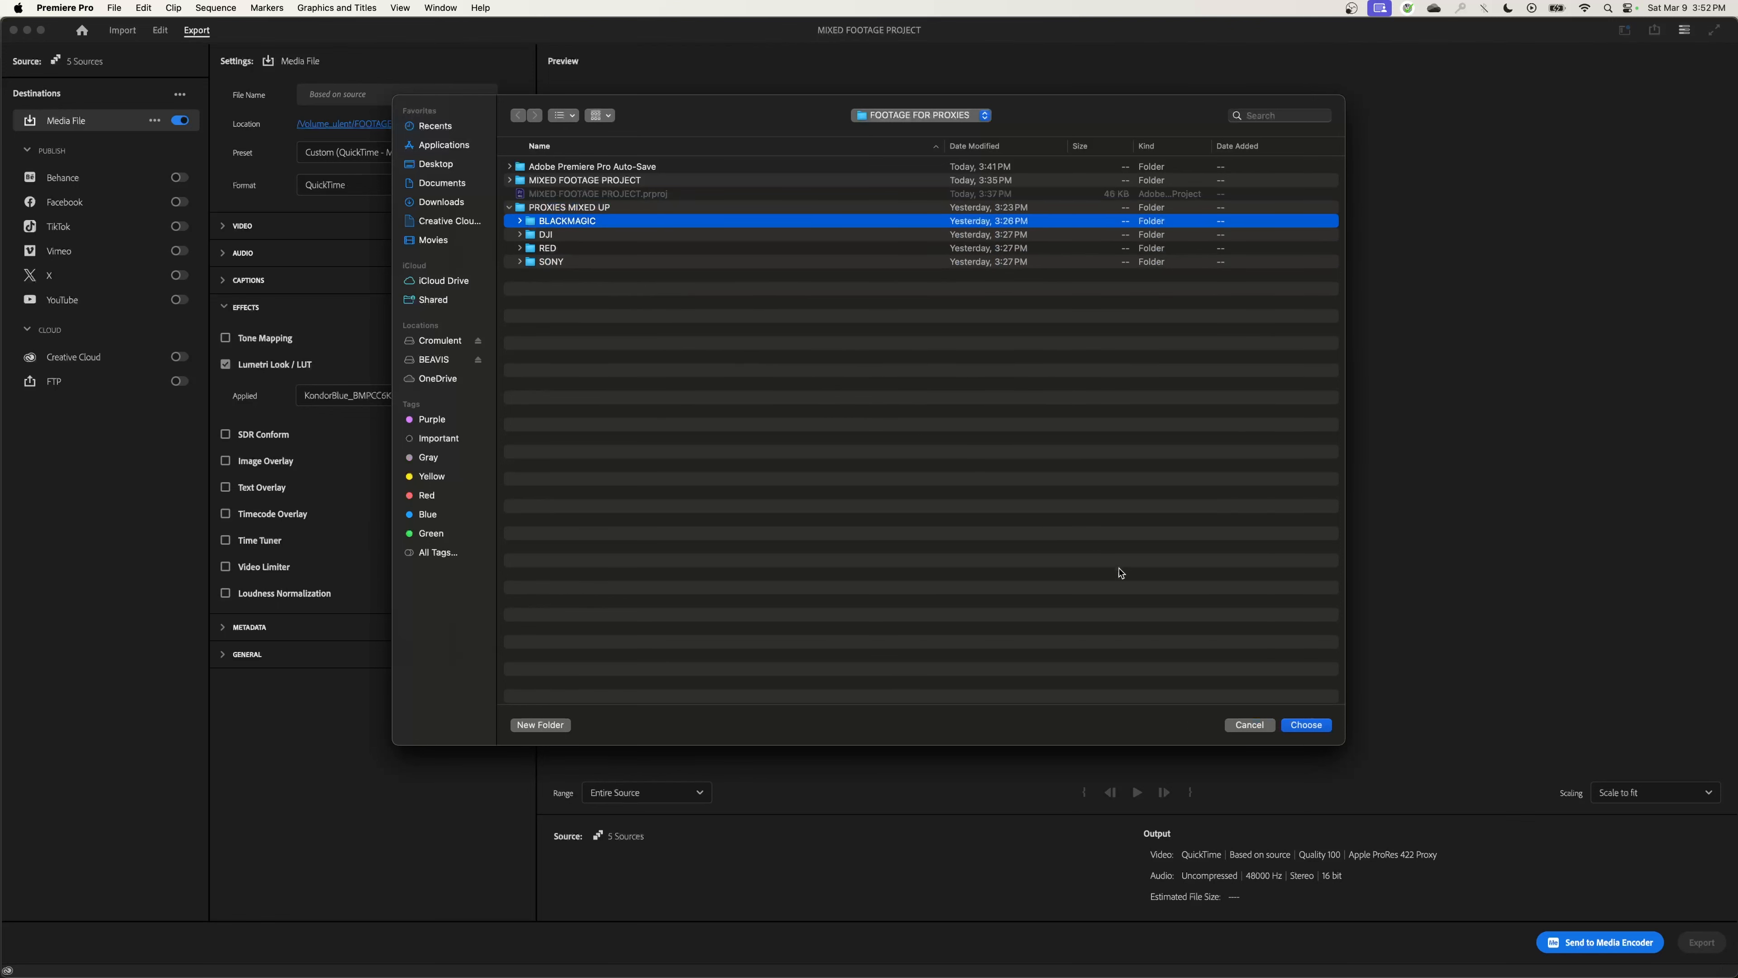
left_click(1306, 724)
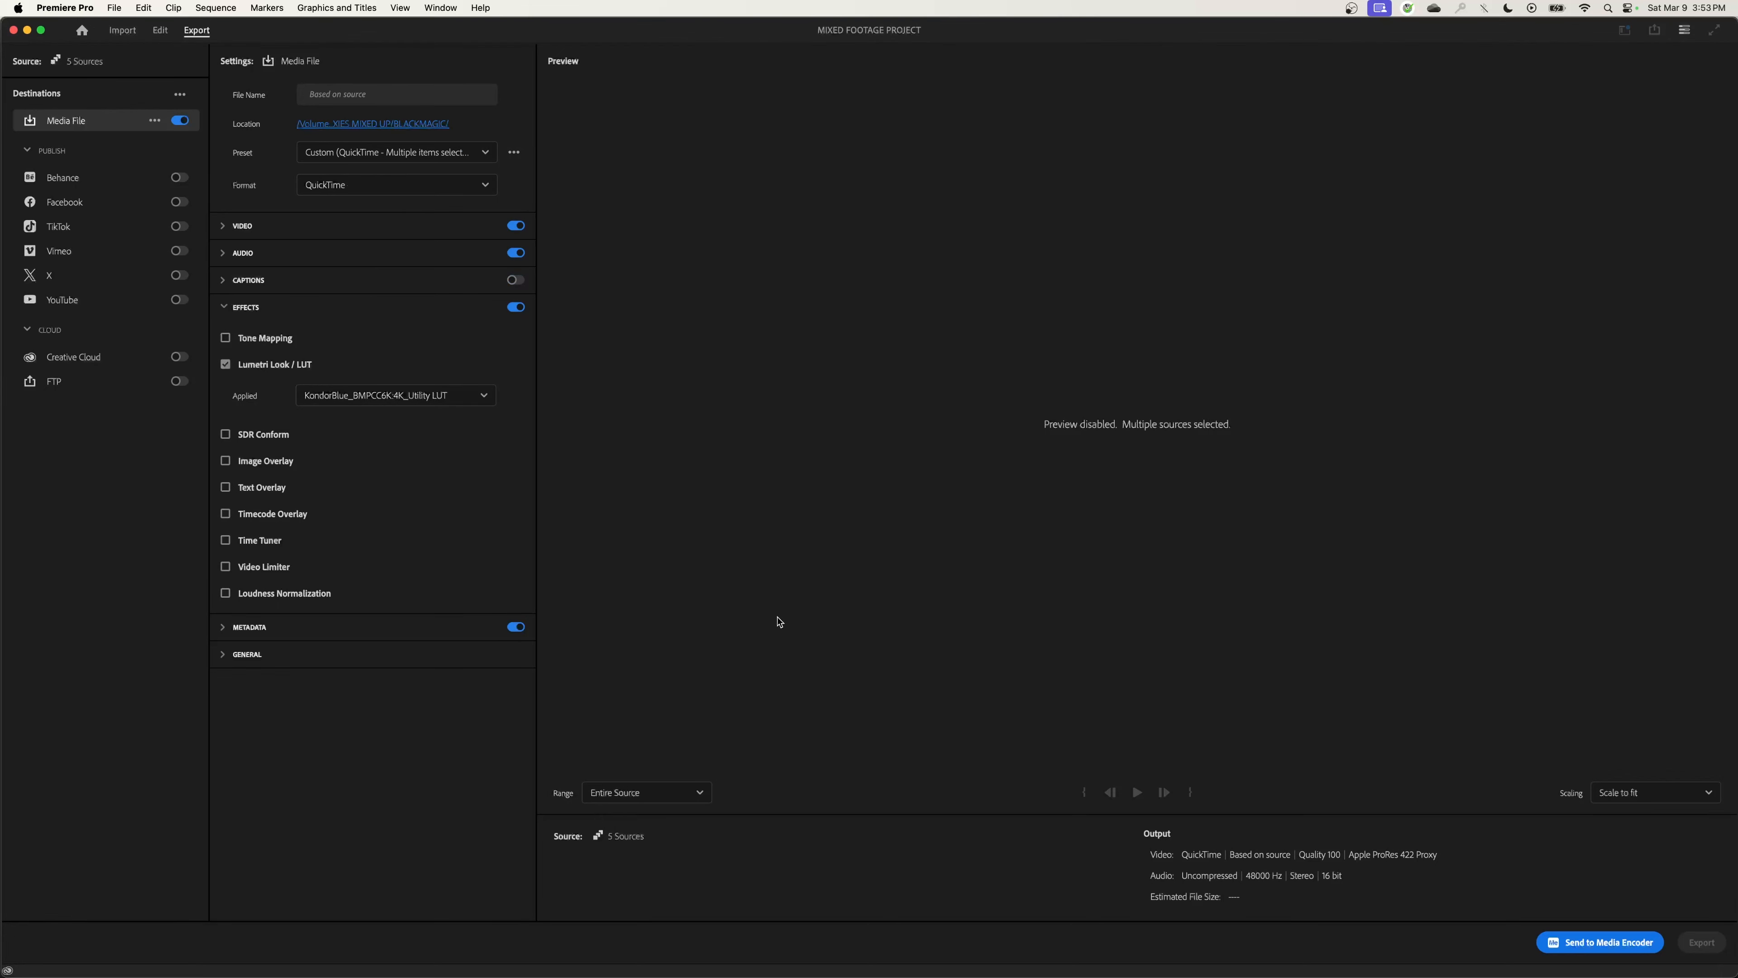
- Send the five Blackmagic clips to Media Encoder, start the encoding queue, and switch back to Premiere Pro
left_click(1607, 943)
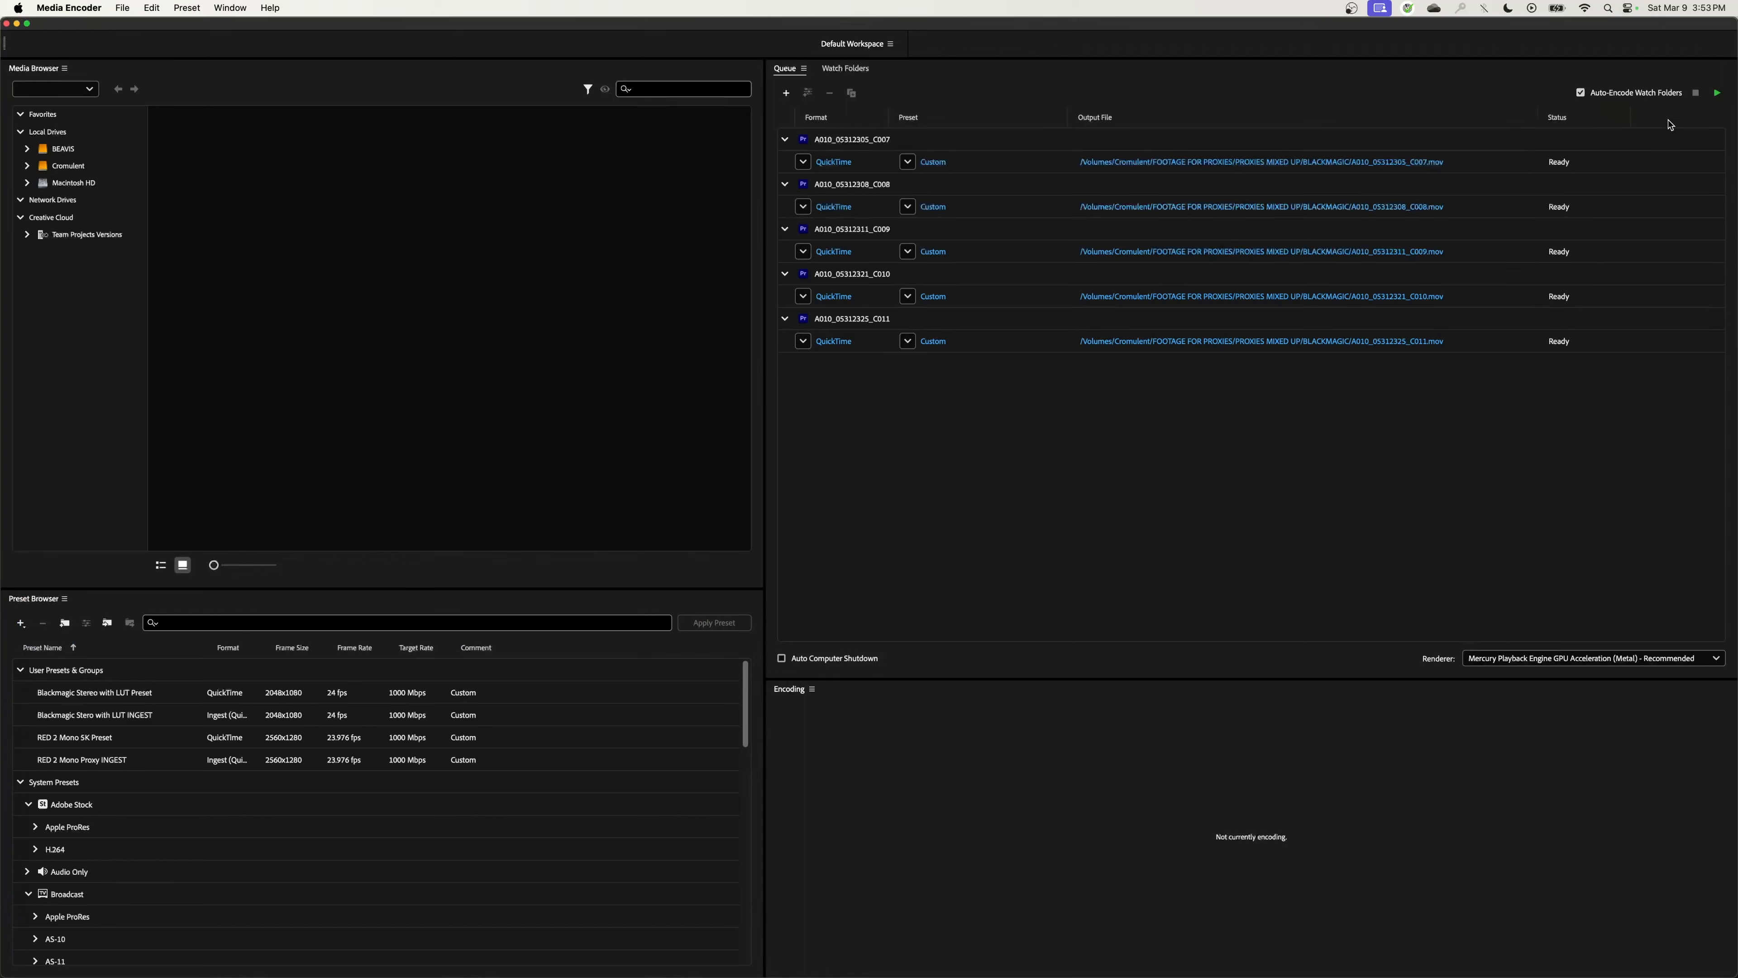
left_click(1716, 95)
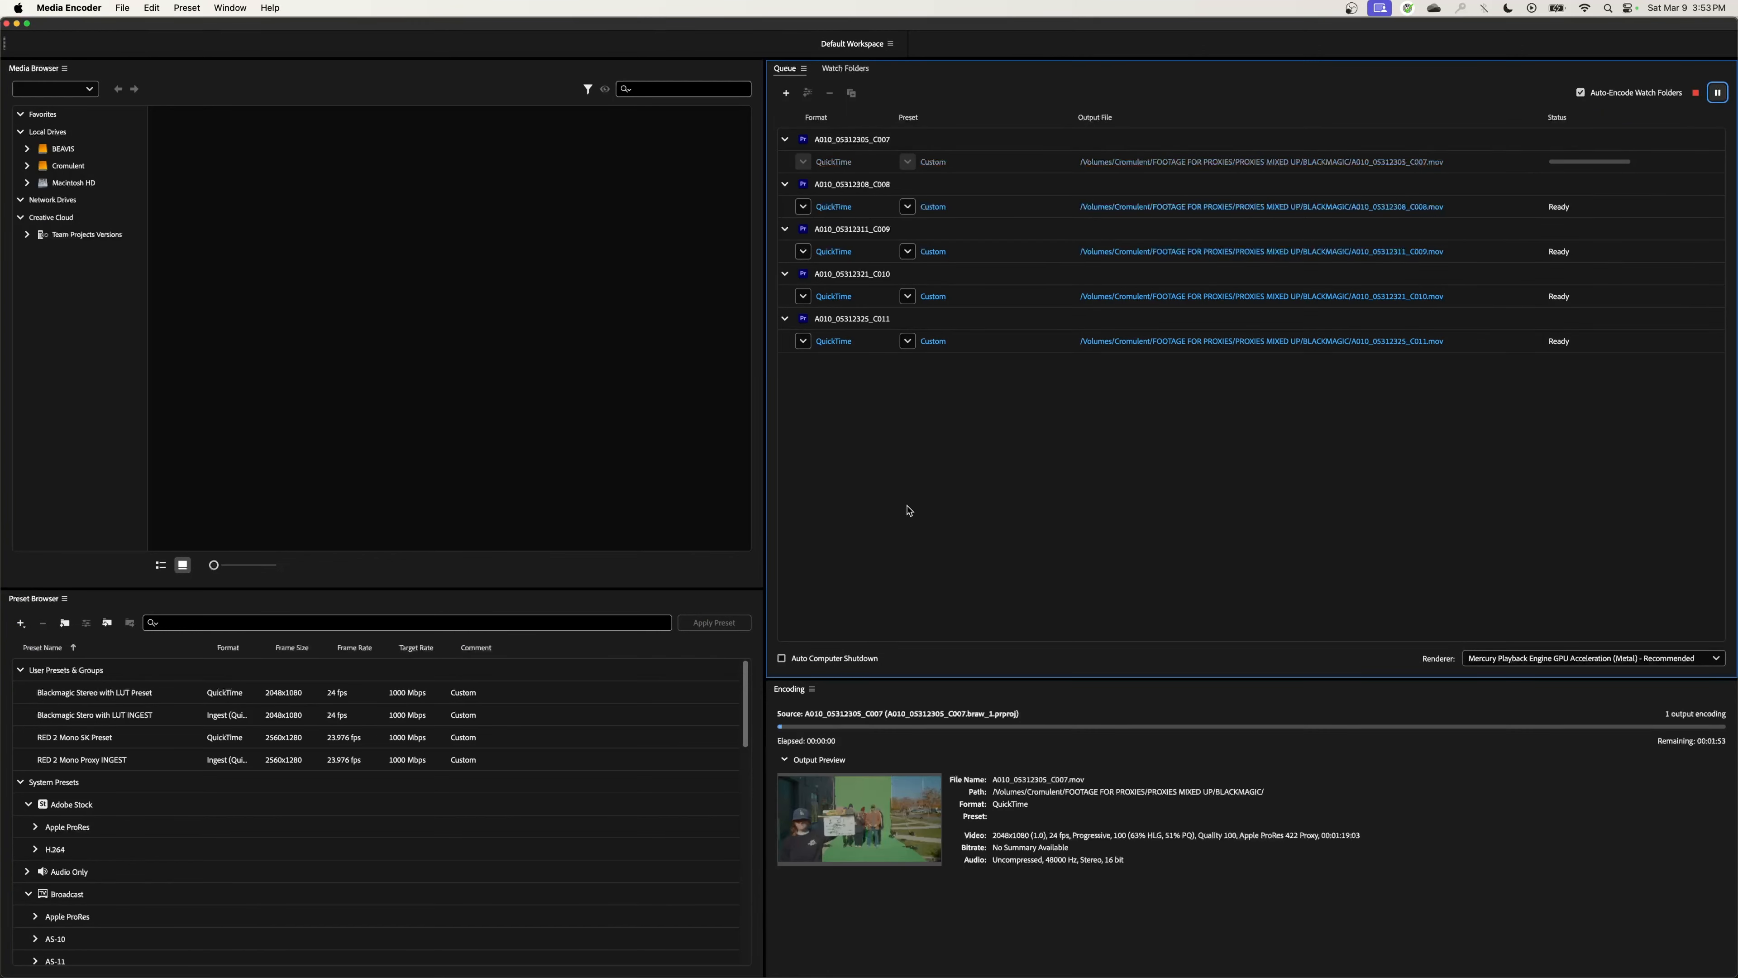
key("super+Tab")
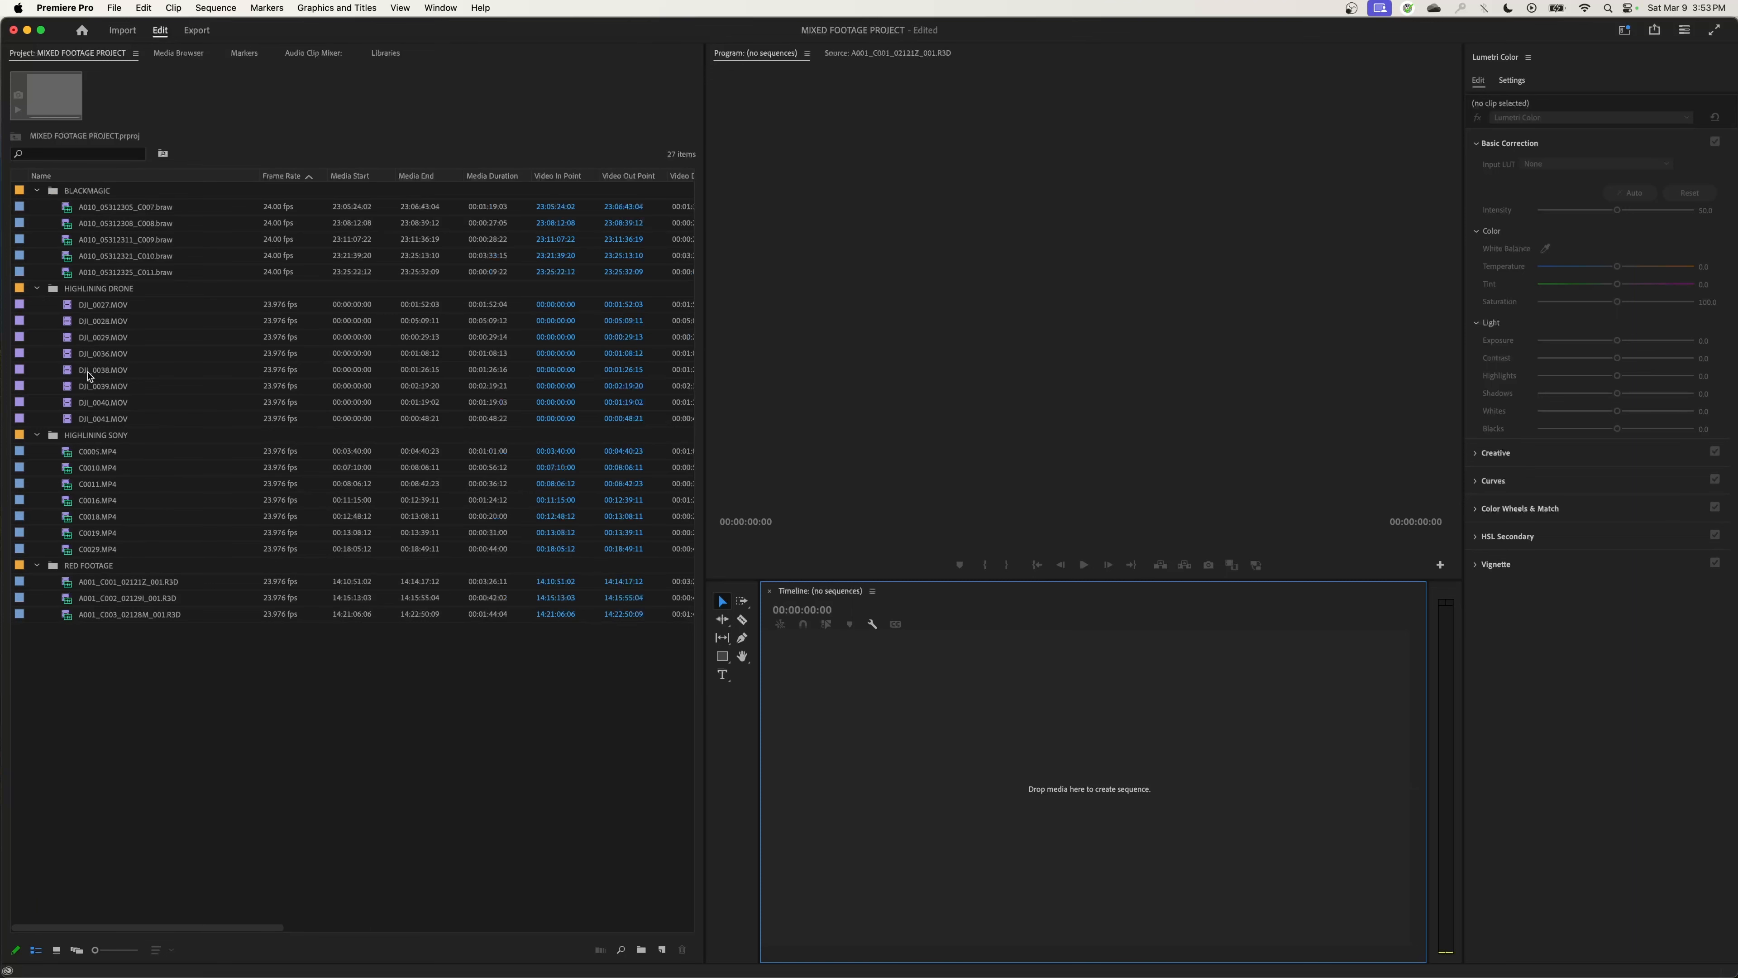
- Create a sequence from the A010_05312325_C011.braw clip and move the playhead to 00:00:04:06
left_click(100, 305)
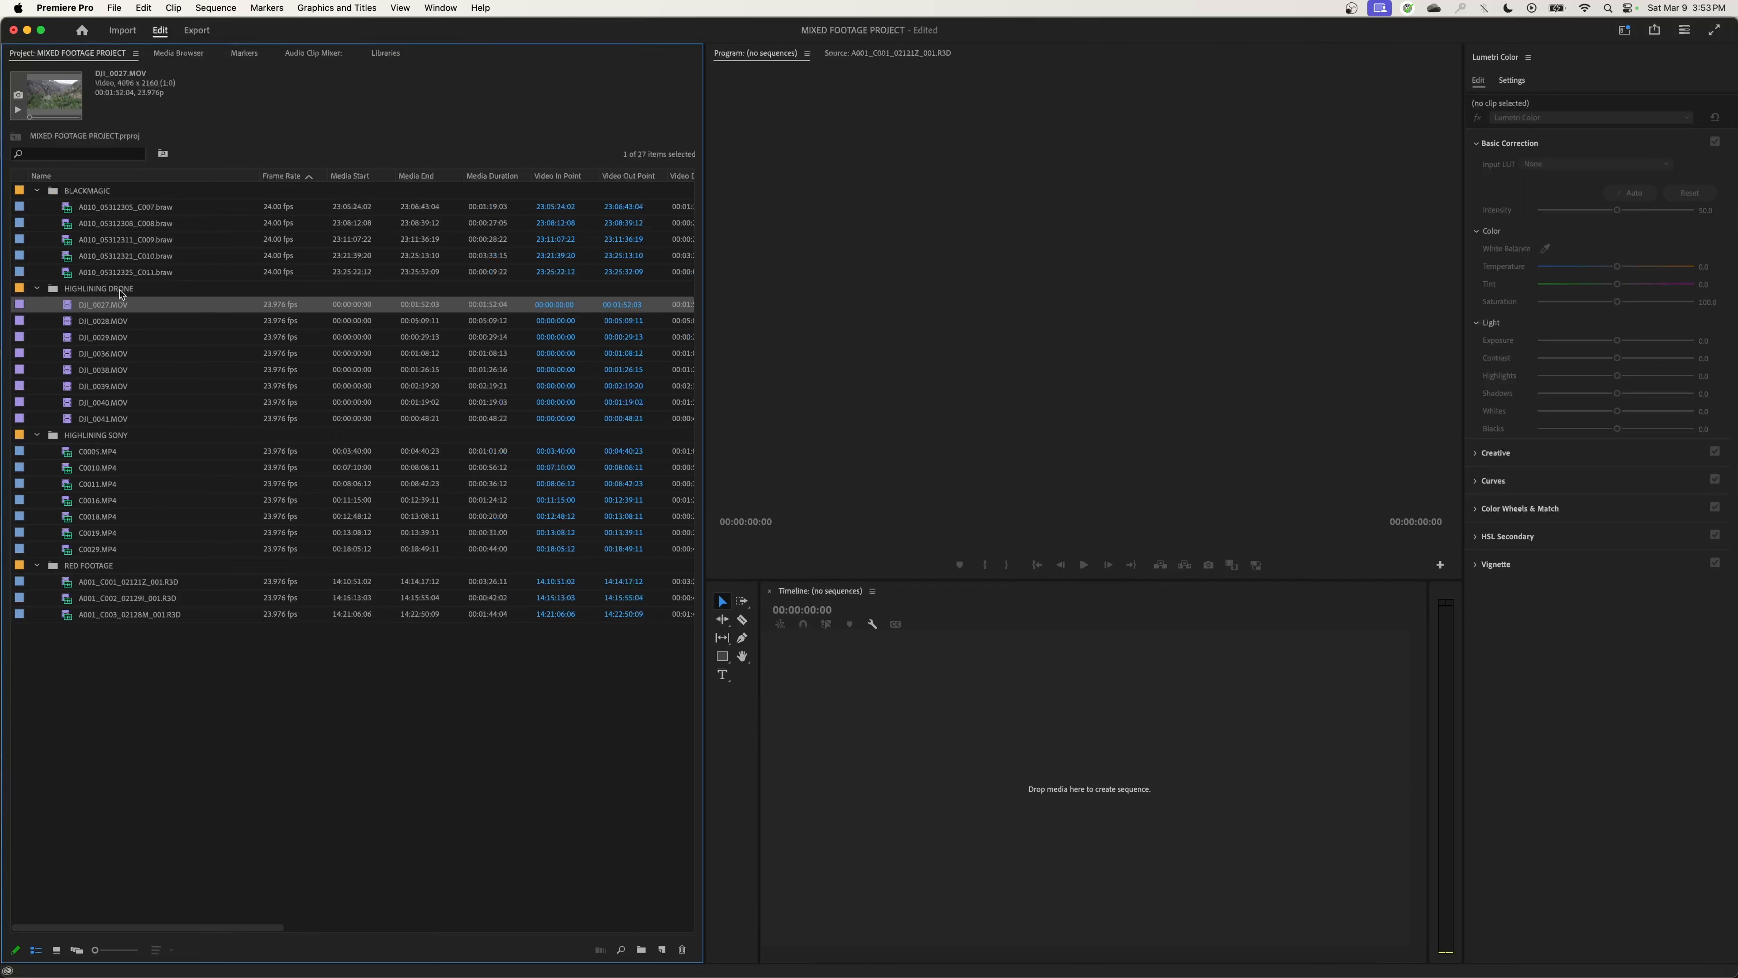
left_click(103, 208)
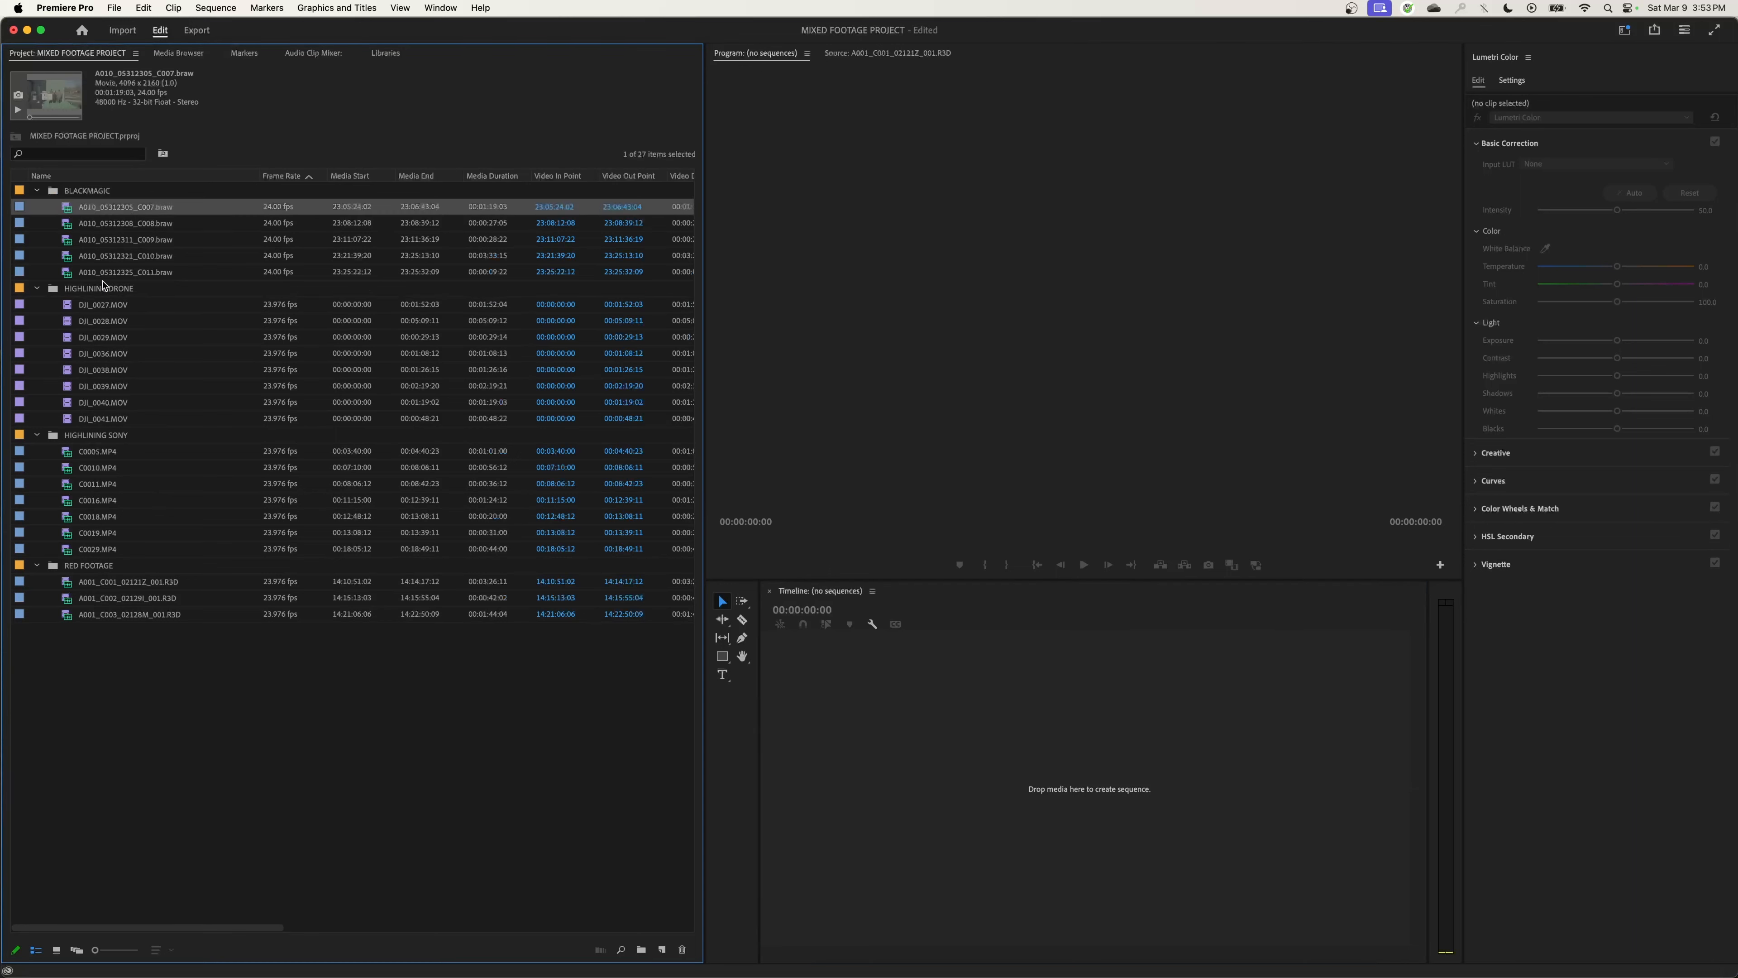
left_click_drag(102, 272, 954, 787)
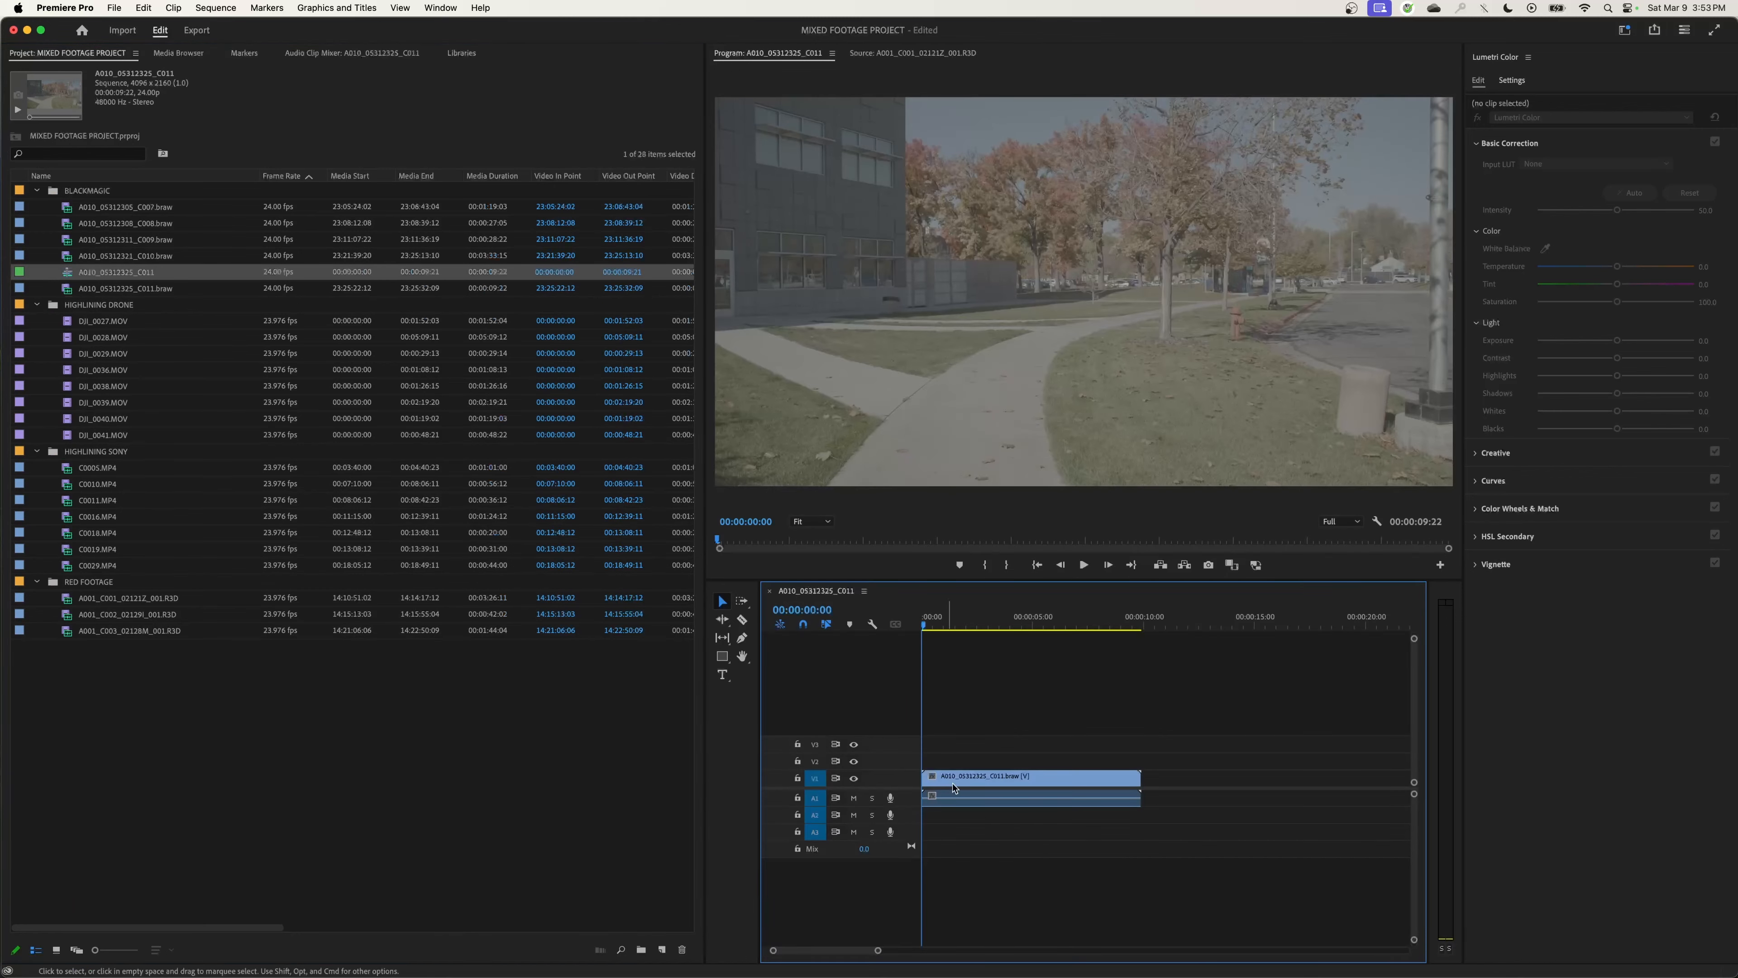
left_click(1015, 618)
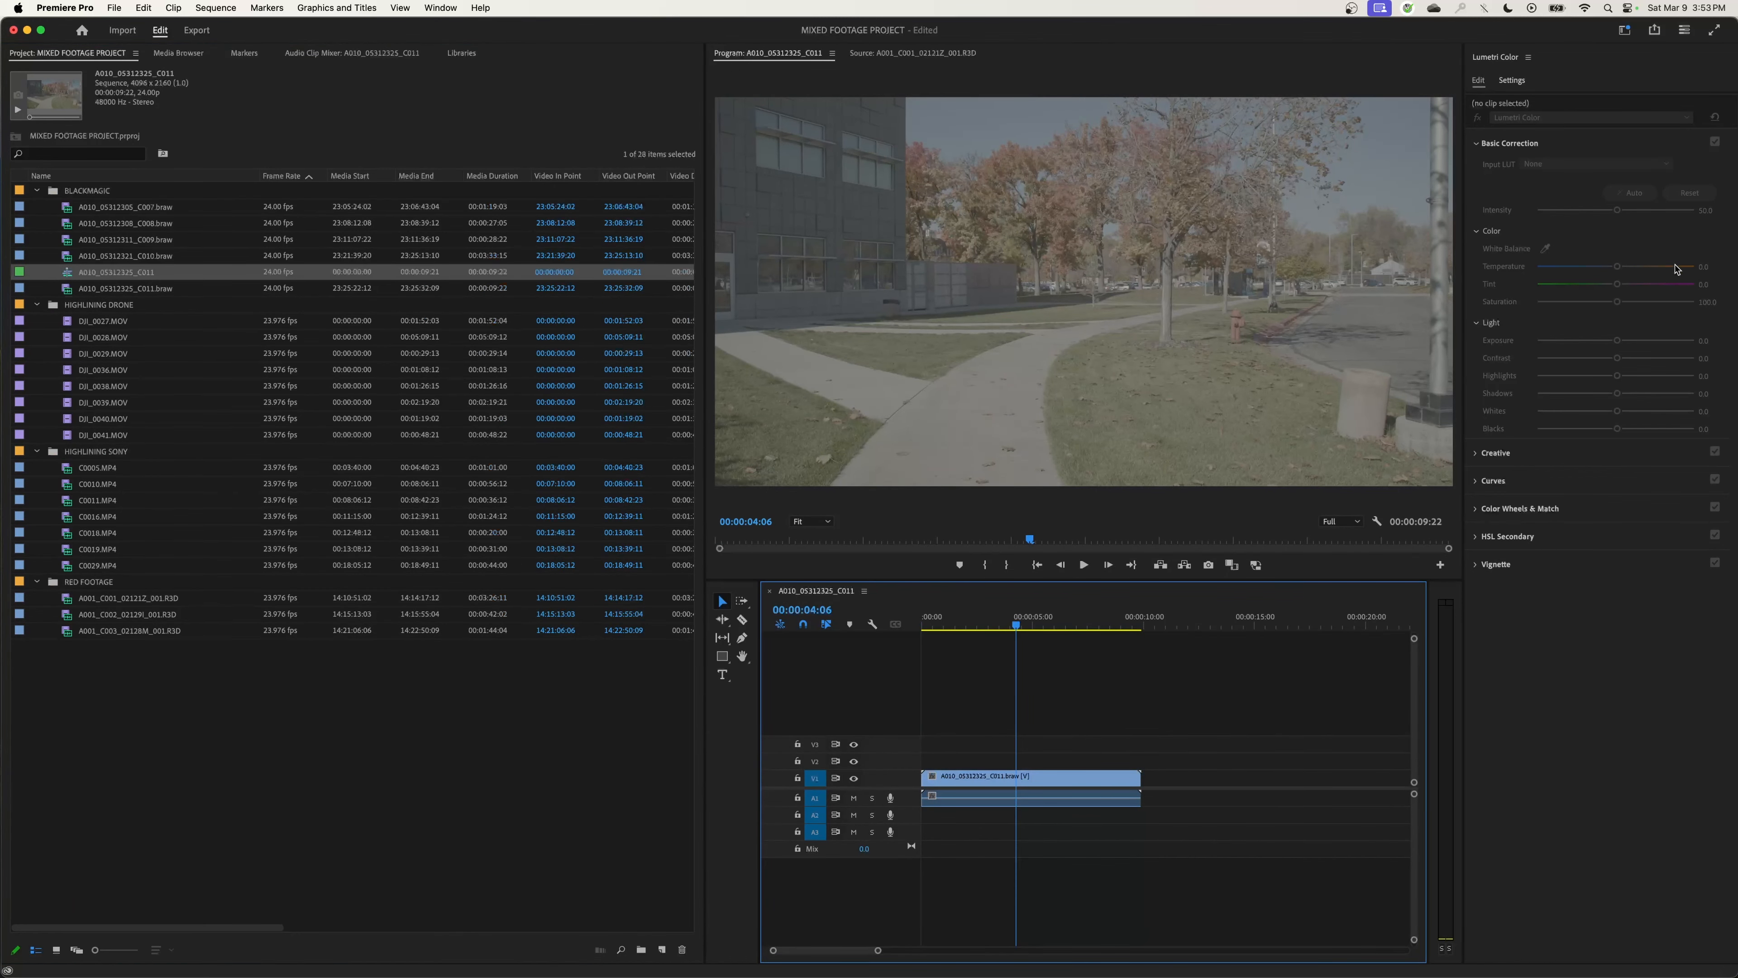
- Apply the KondorBlue_BMPCC6K/4K_Utility LUT.cube file as the Input LUT of the clip in the timeline
left_click(992, 778)
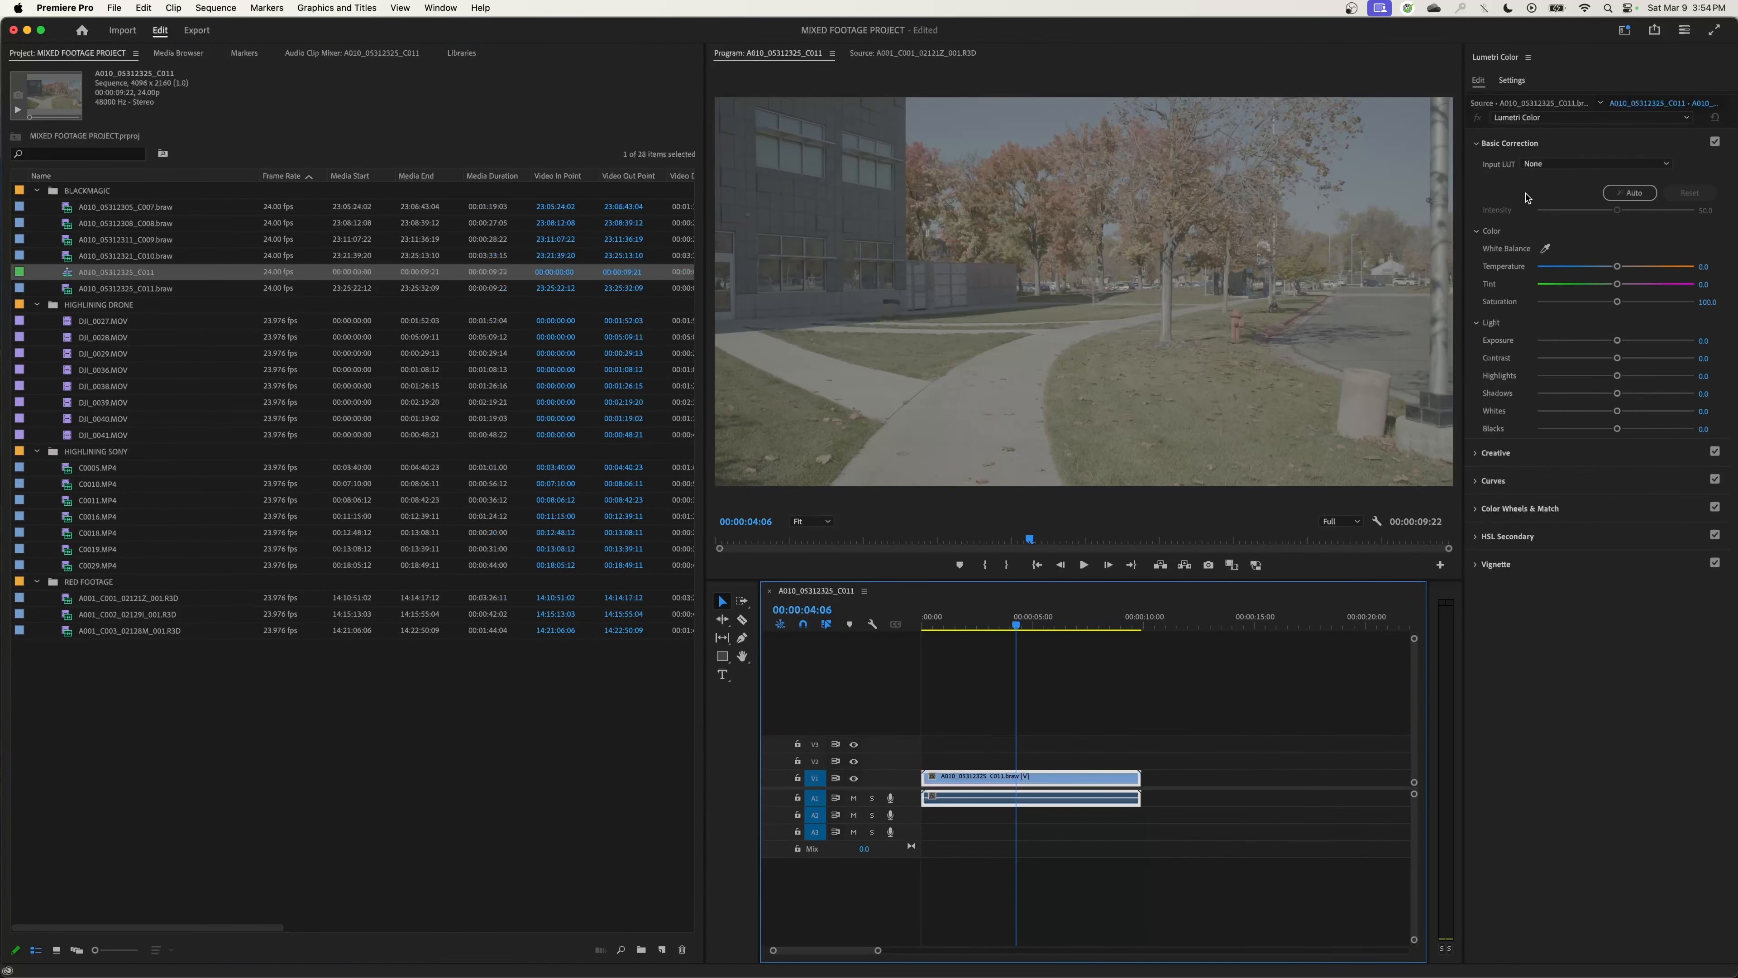
left_click(1560, 167)
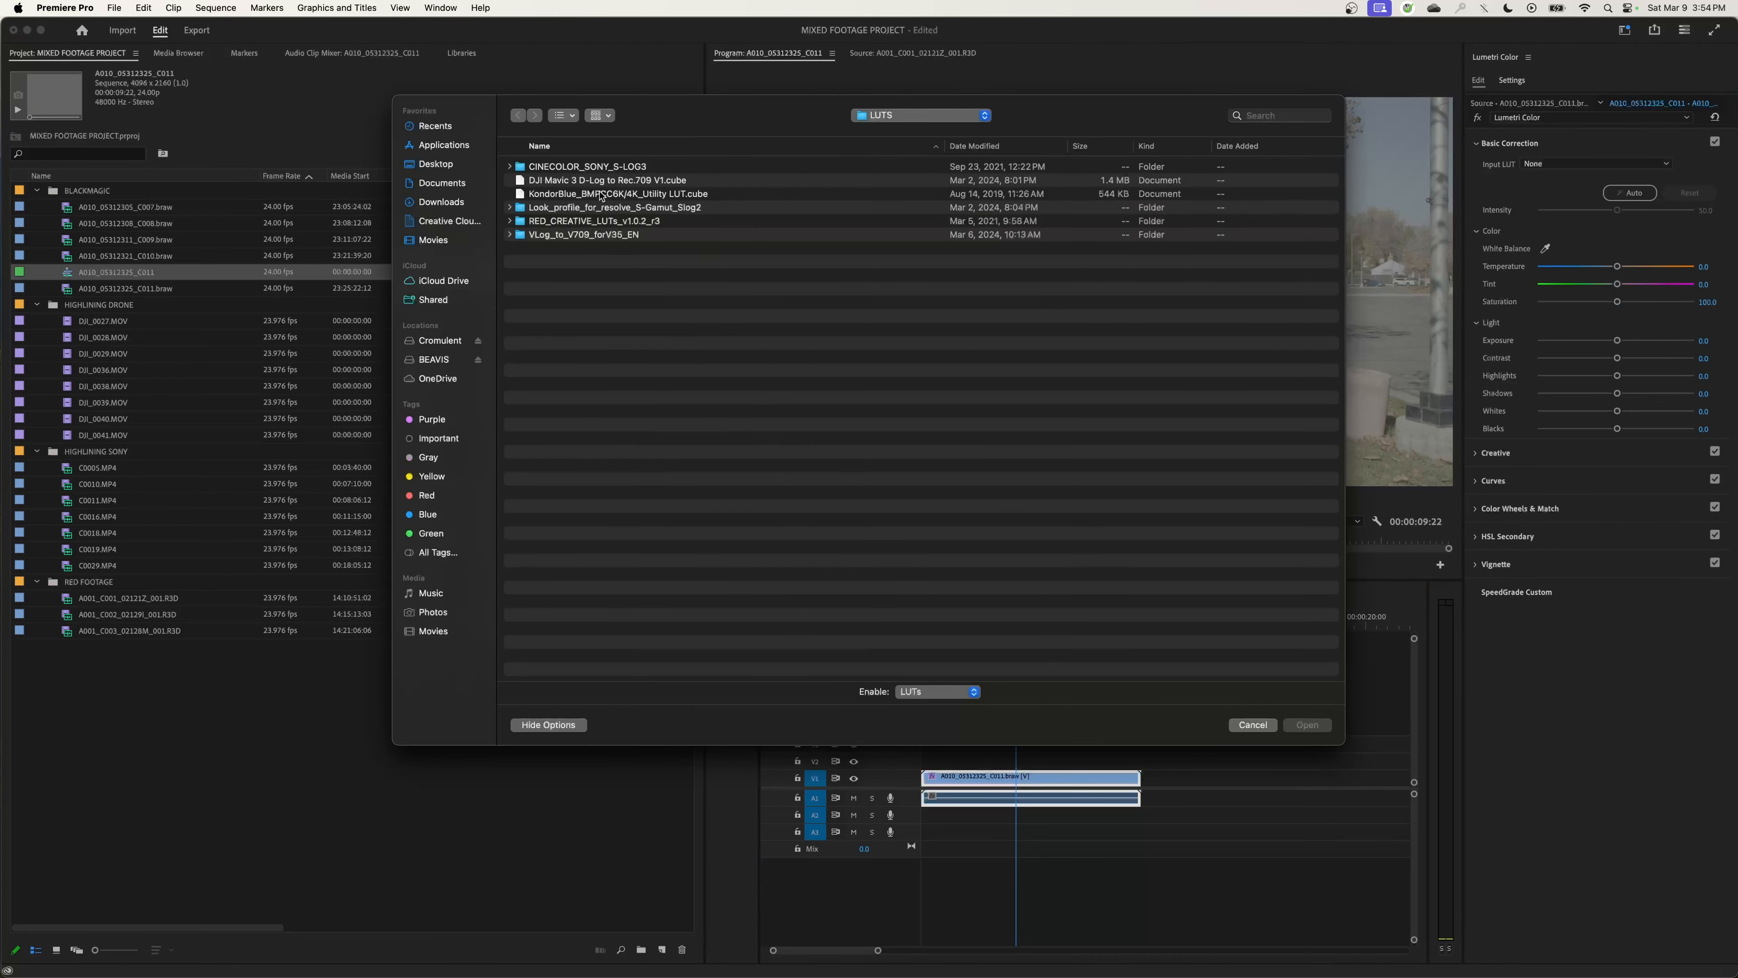
left_click(598, 197)
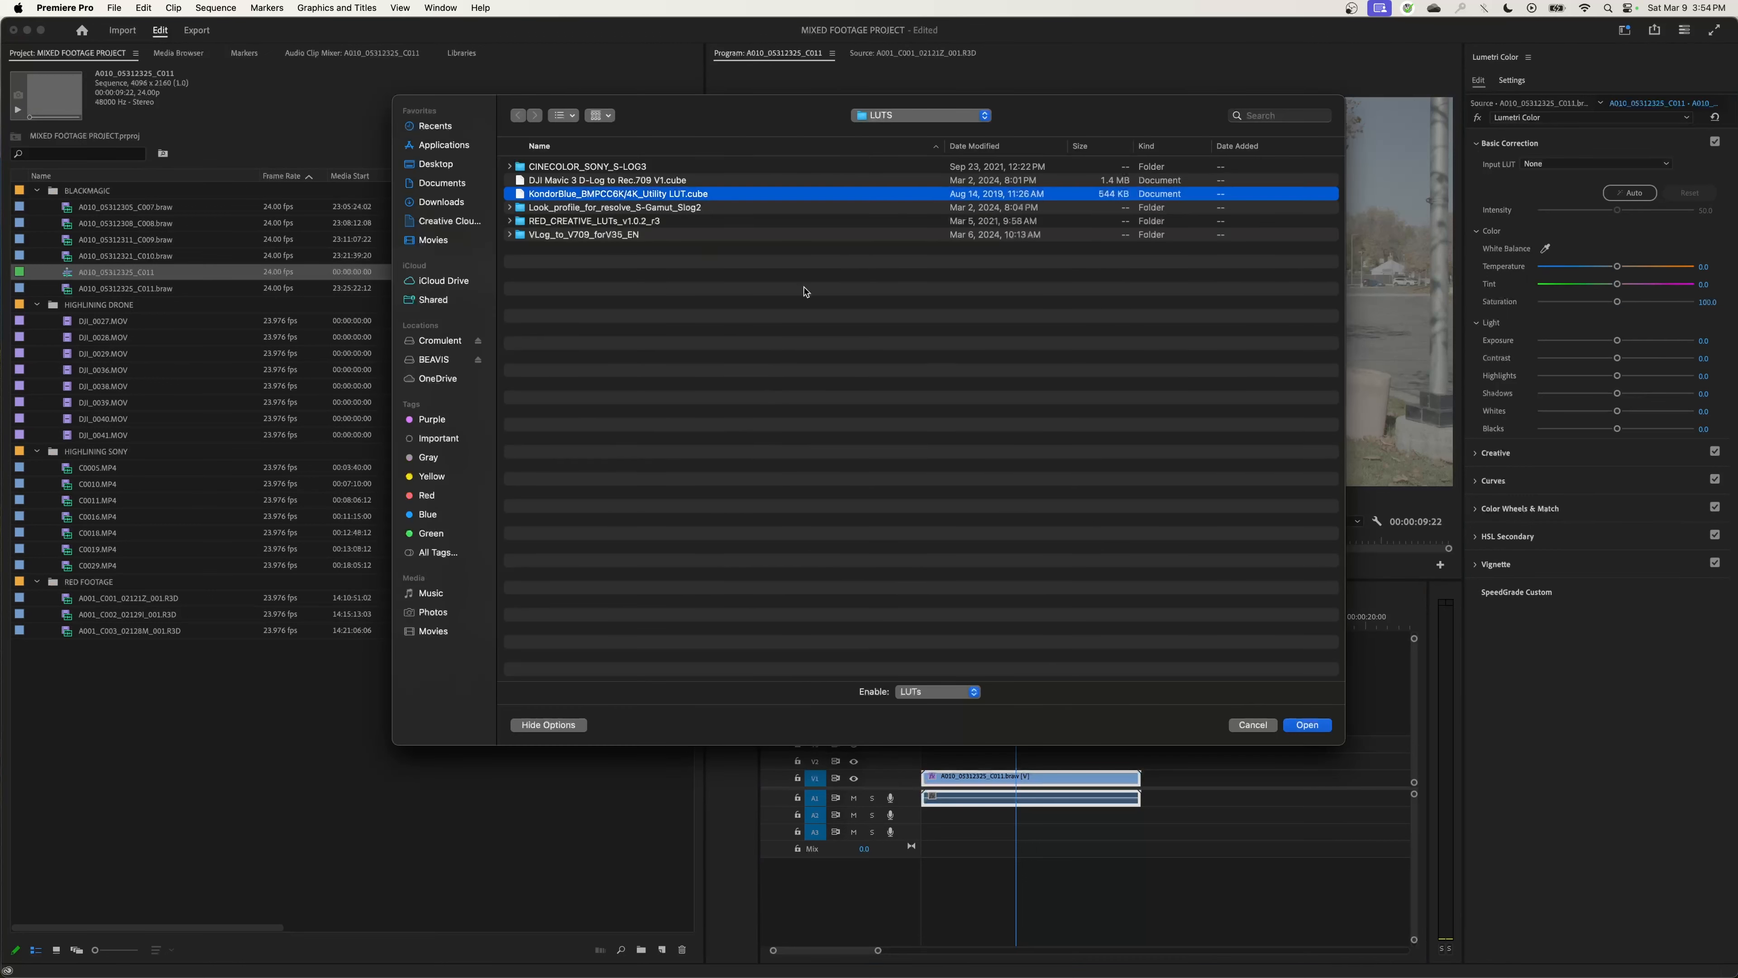
left_click(1304, 724)
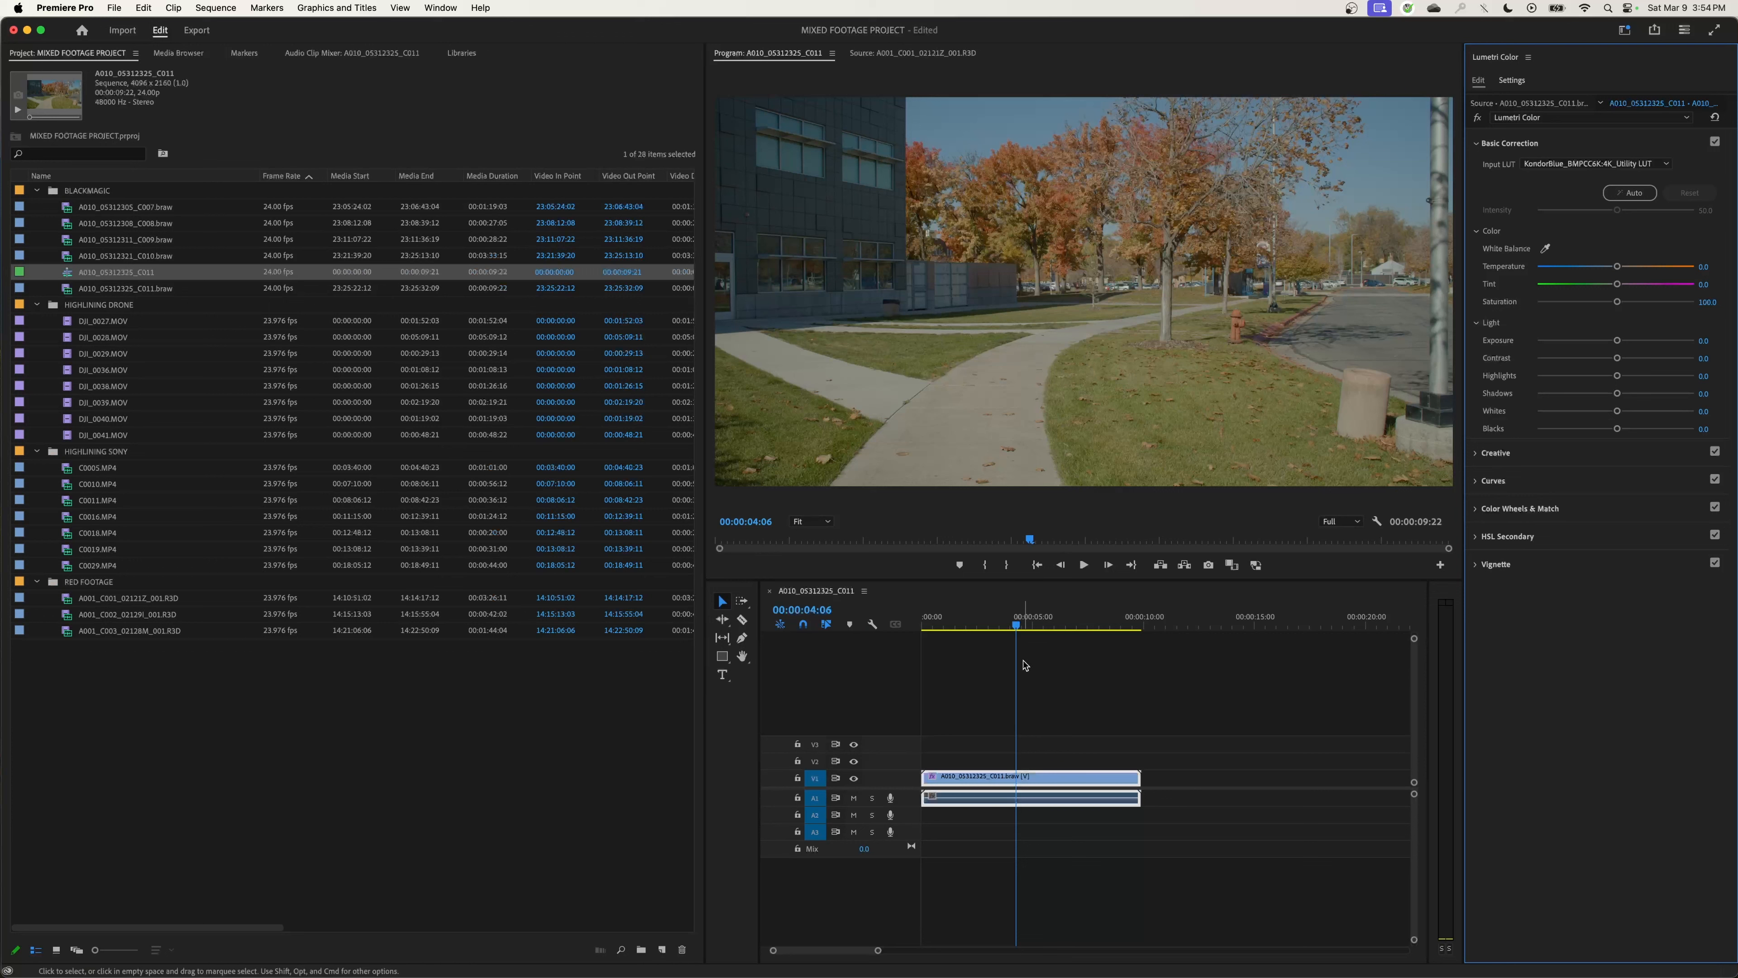
left_click(1045, 735)
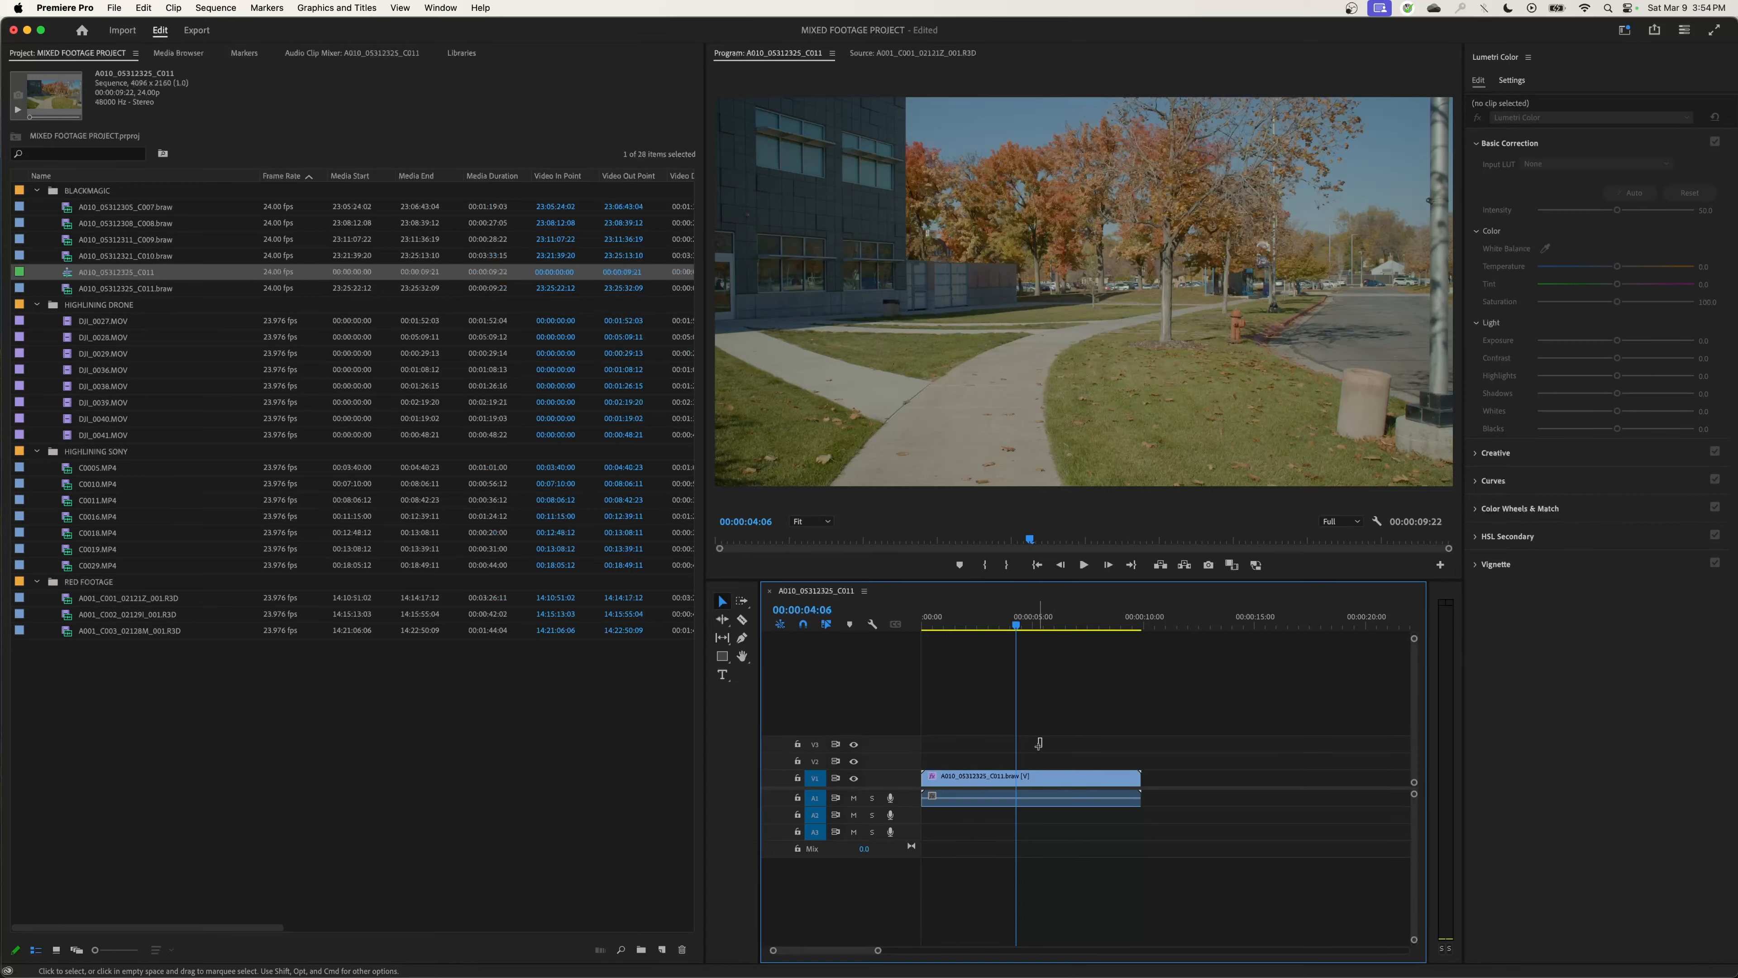
left_click(1033, 780)
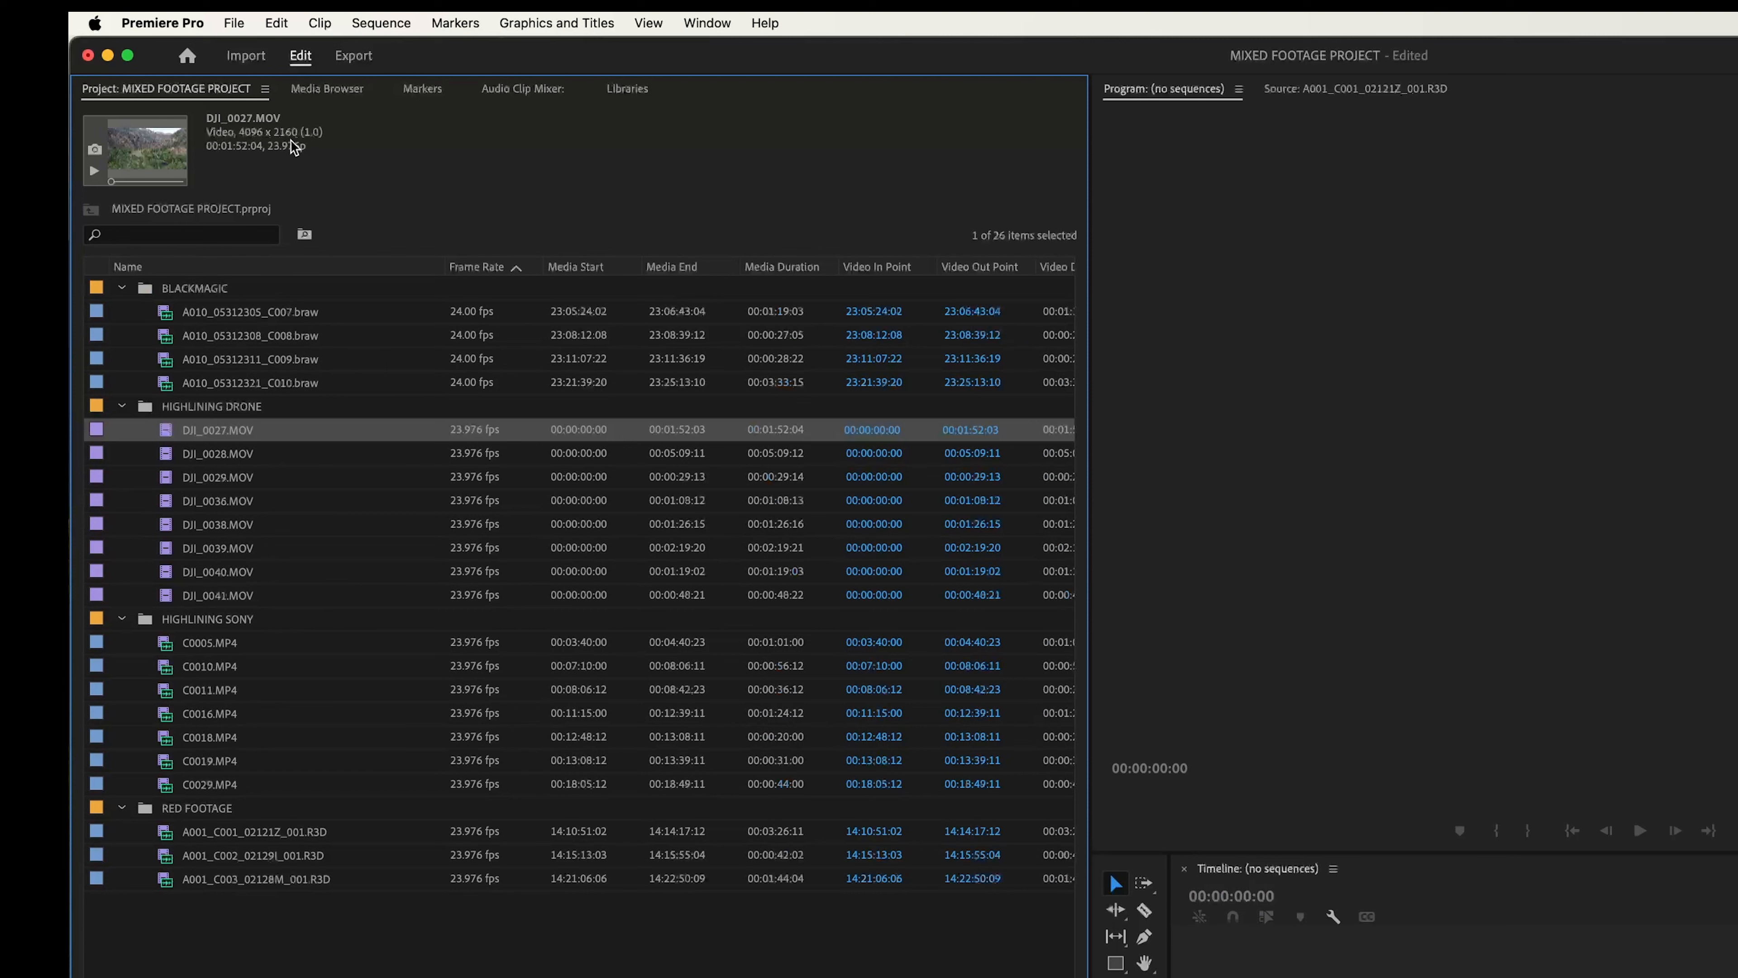
- Open the export settings for the eight HIGHLINING DRONE clips and review their video and audio settings
left_click(250, 592, "shift")
key("super+m")
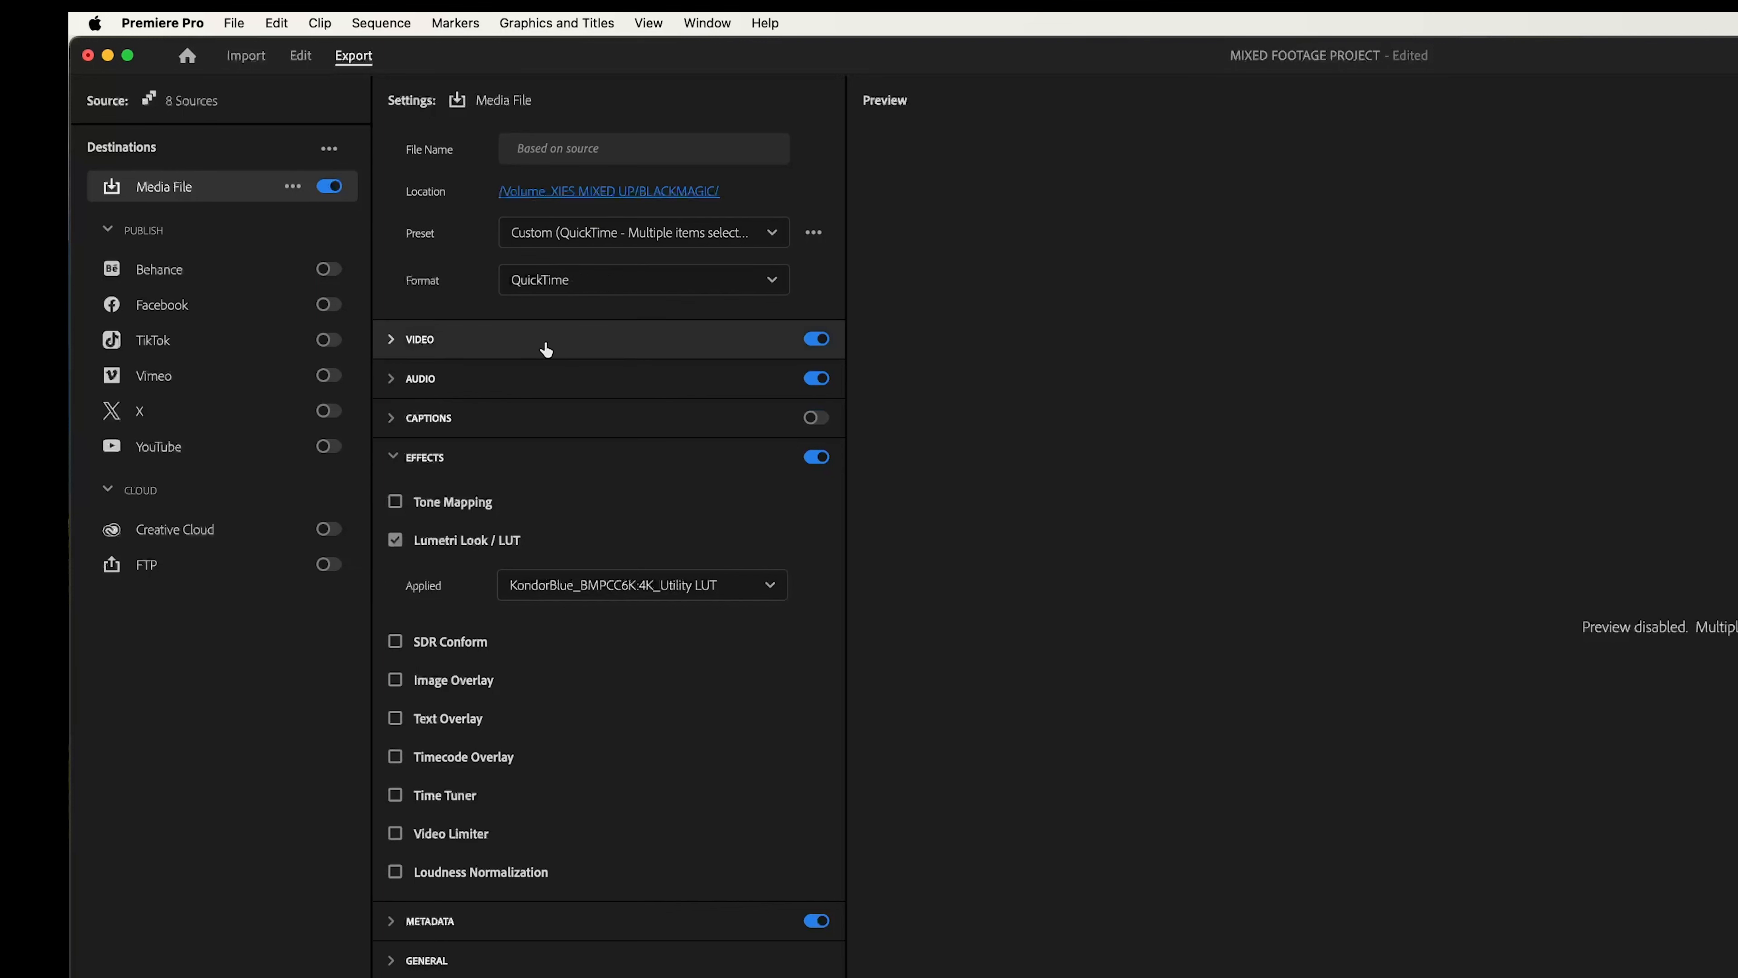
left_click(535, 351)
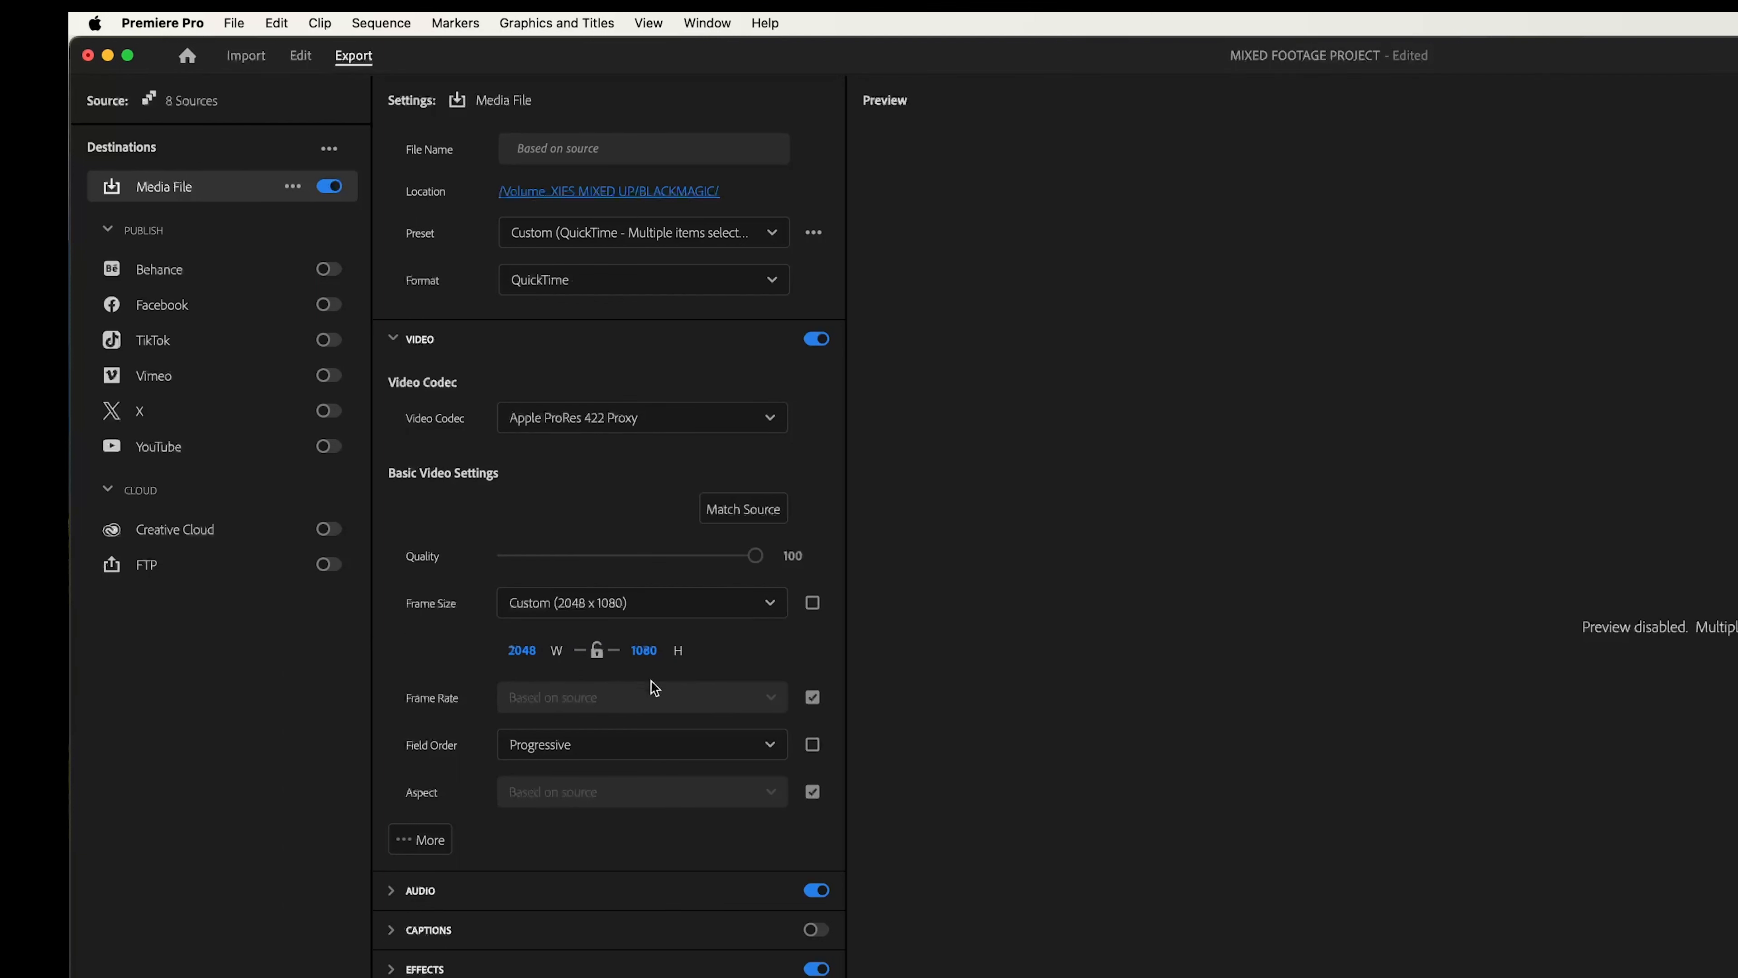
left_click(723, 894)
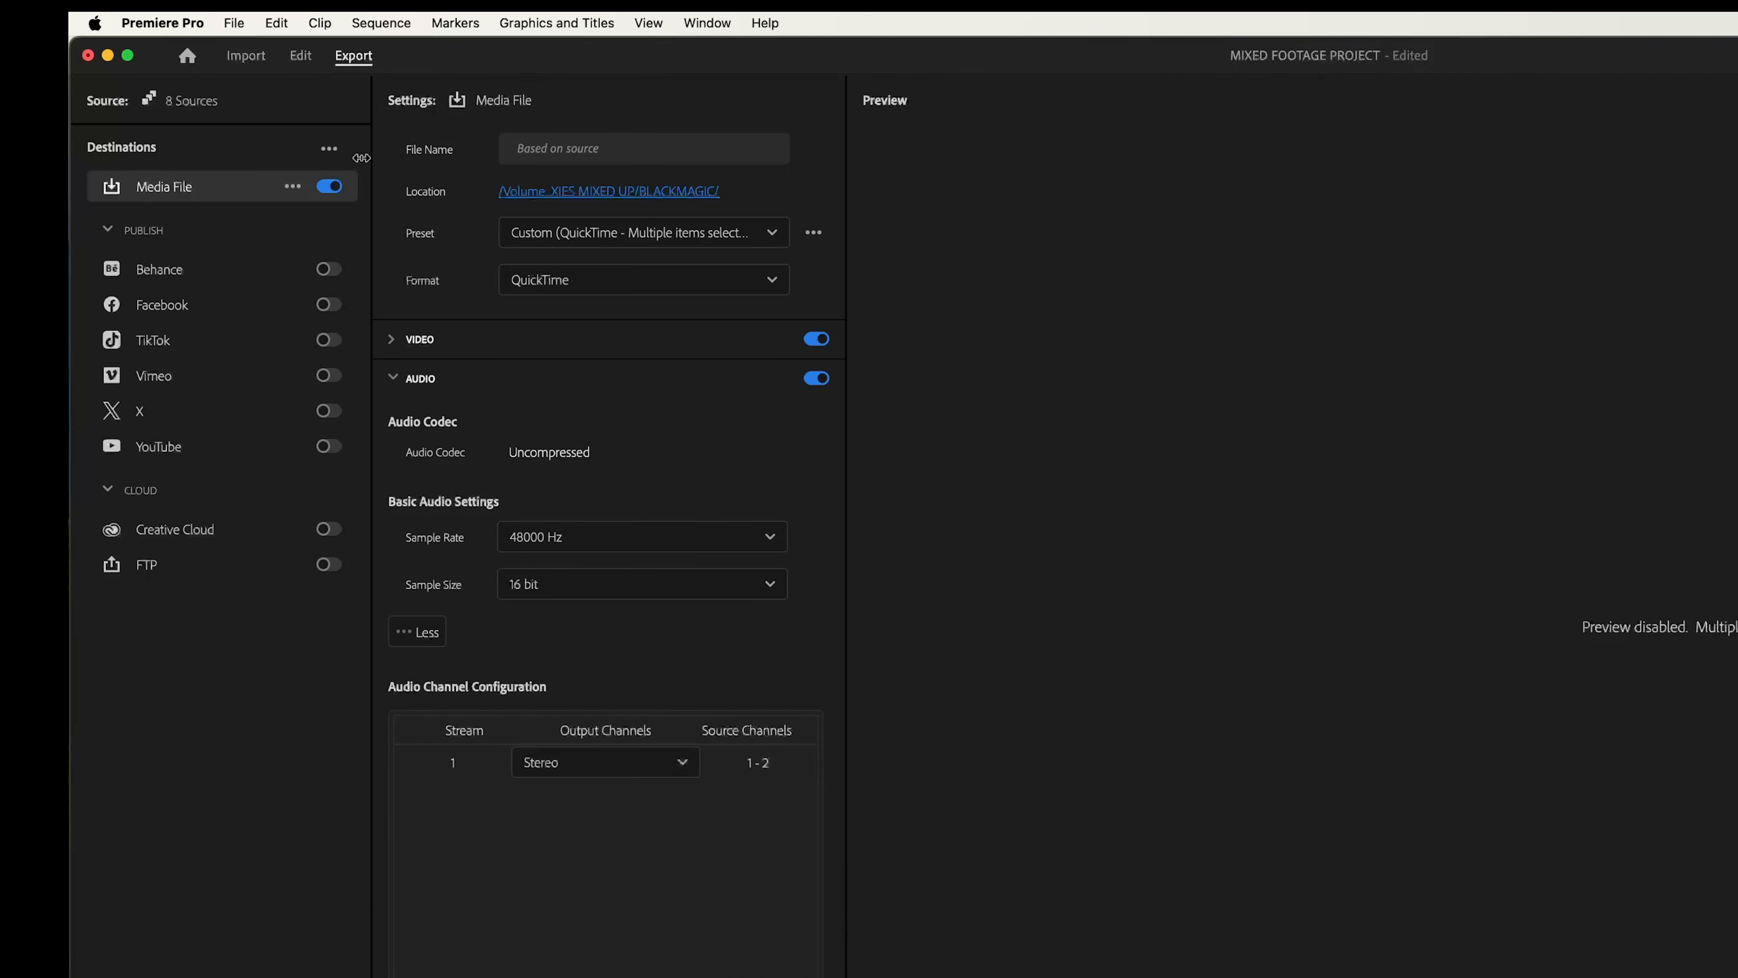
- Return to the project bins and compare the icons and audio properties of the DJI_0027.MOV and A010_05312321_C010.braw clips
left_click(304, 58)
left_click(194, 435)
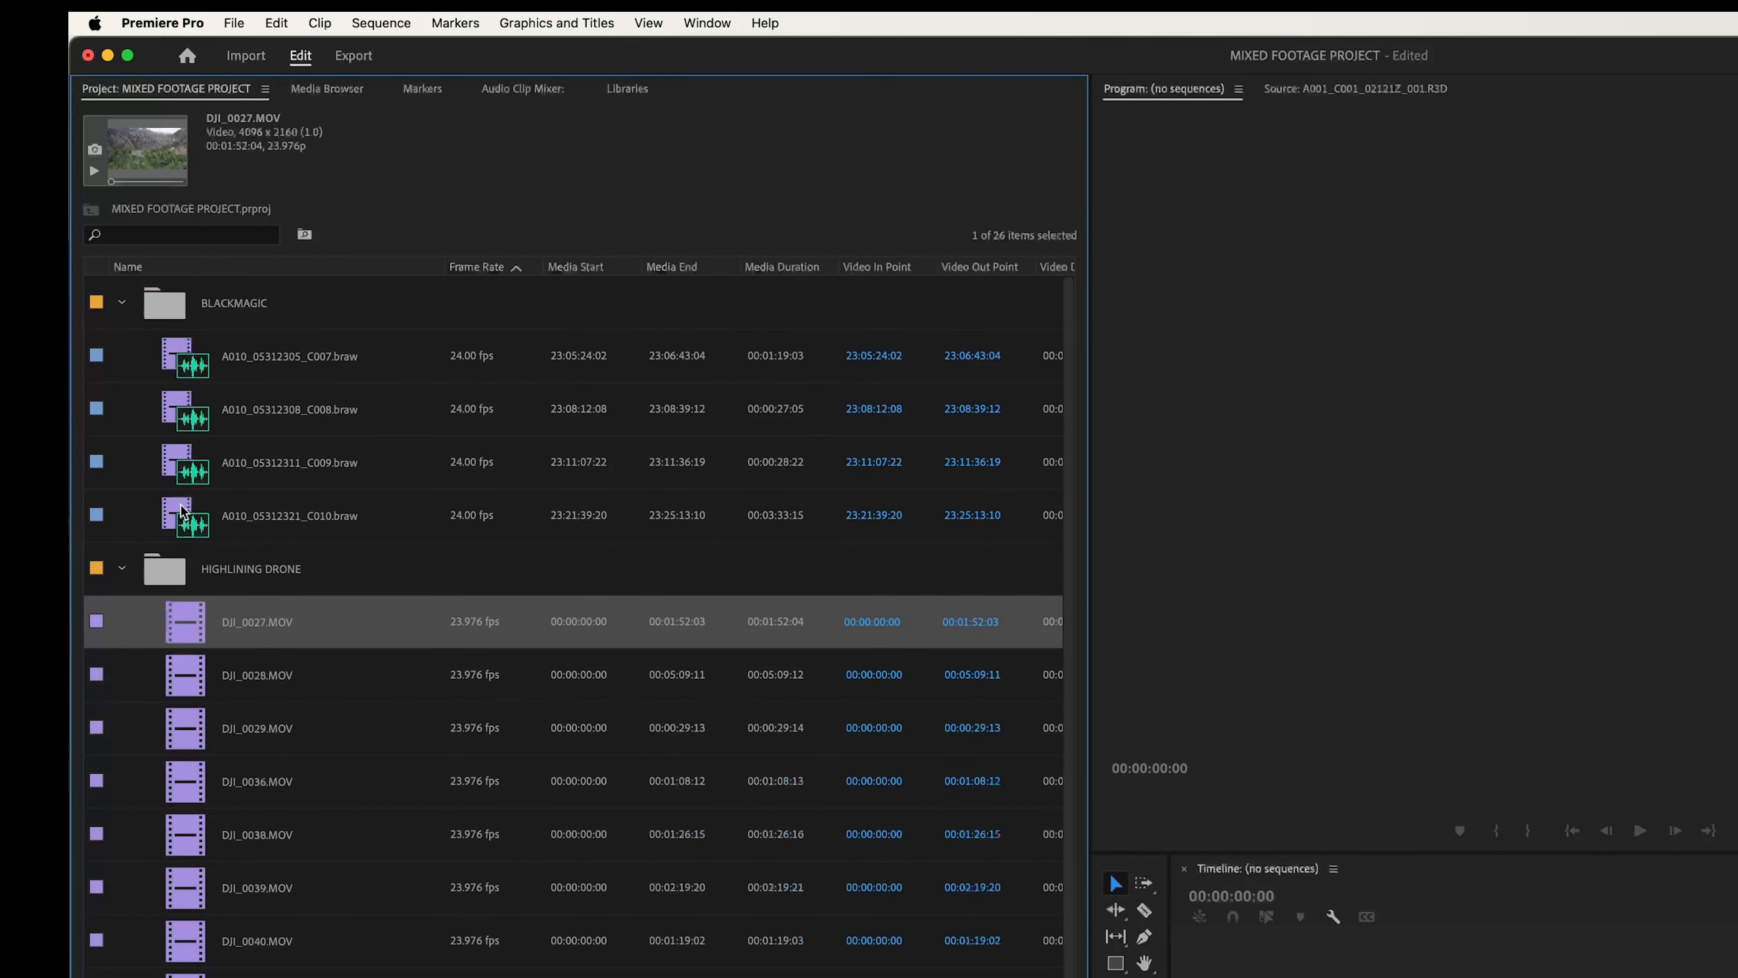
left_click(184, 510)
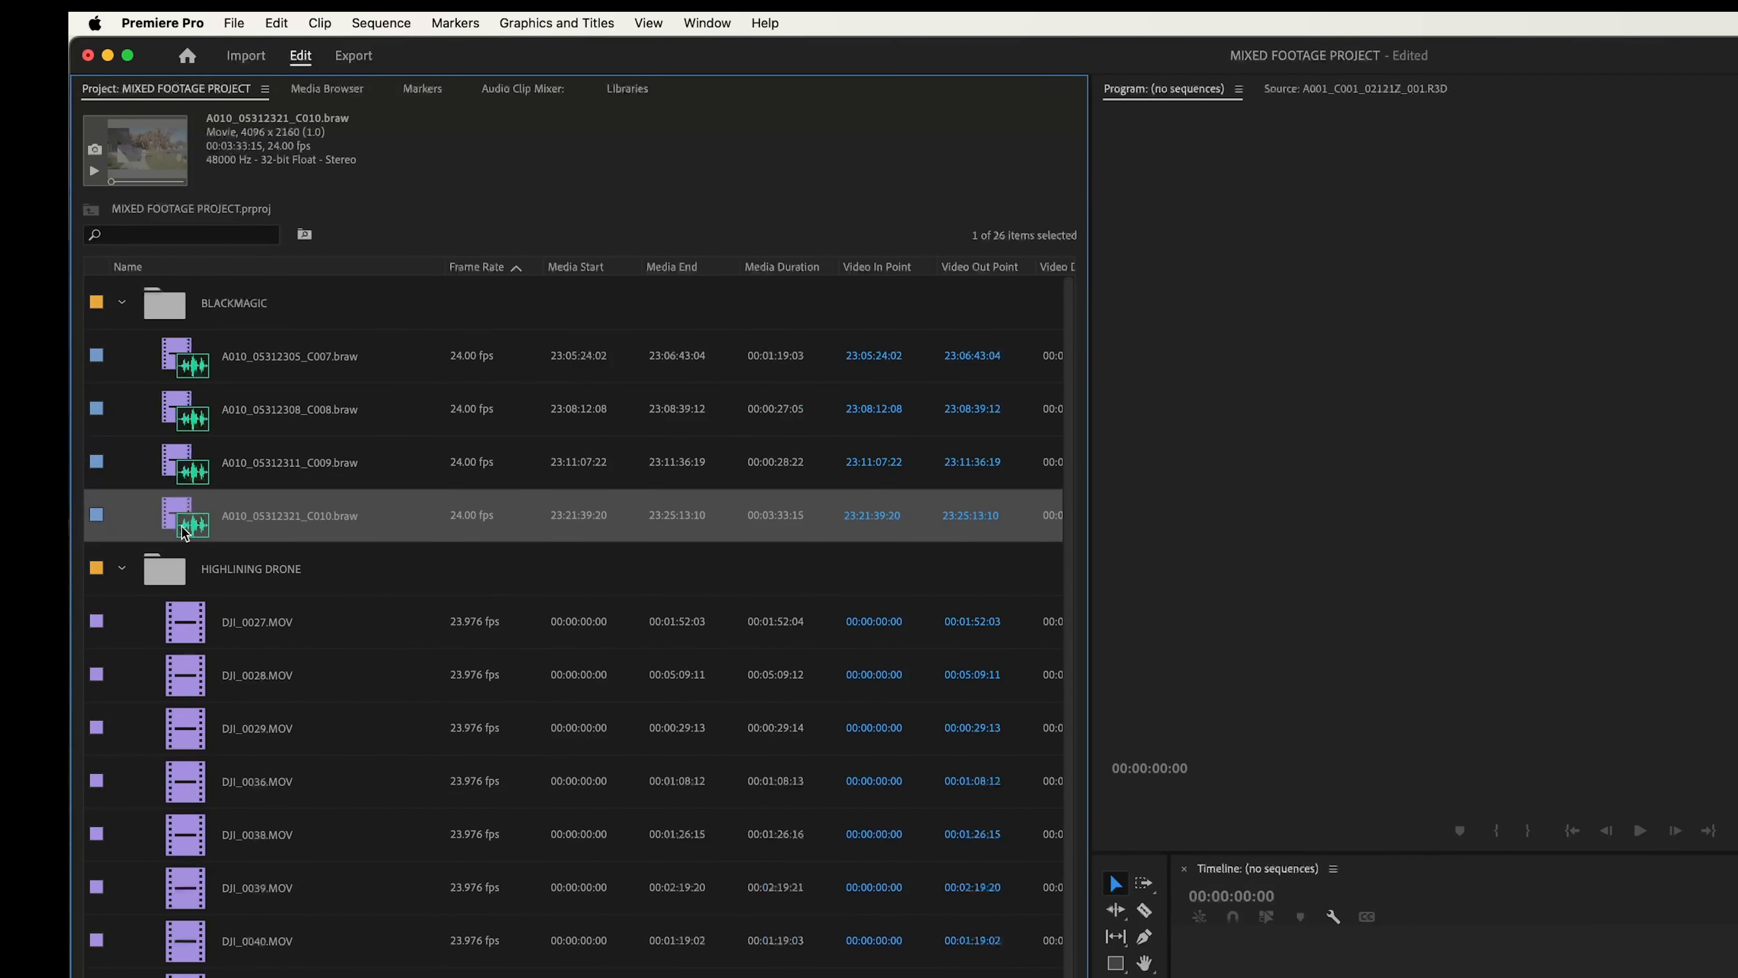
- Select all eight clips in the HIGHLINING DRONE bin, DJI_0027.MOV to DJI_0041.MOV, and open the export settings for them
left_click(189, 623)
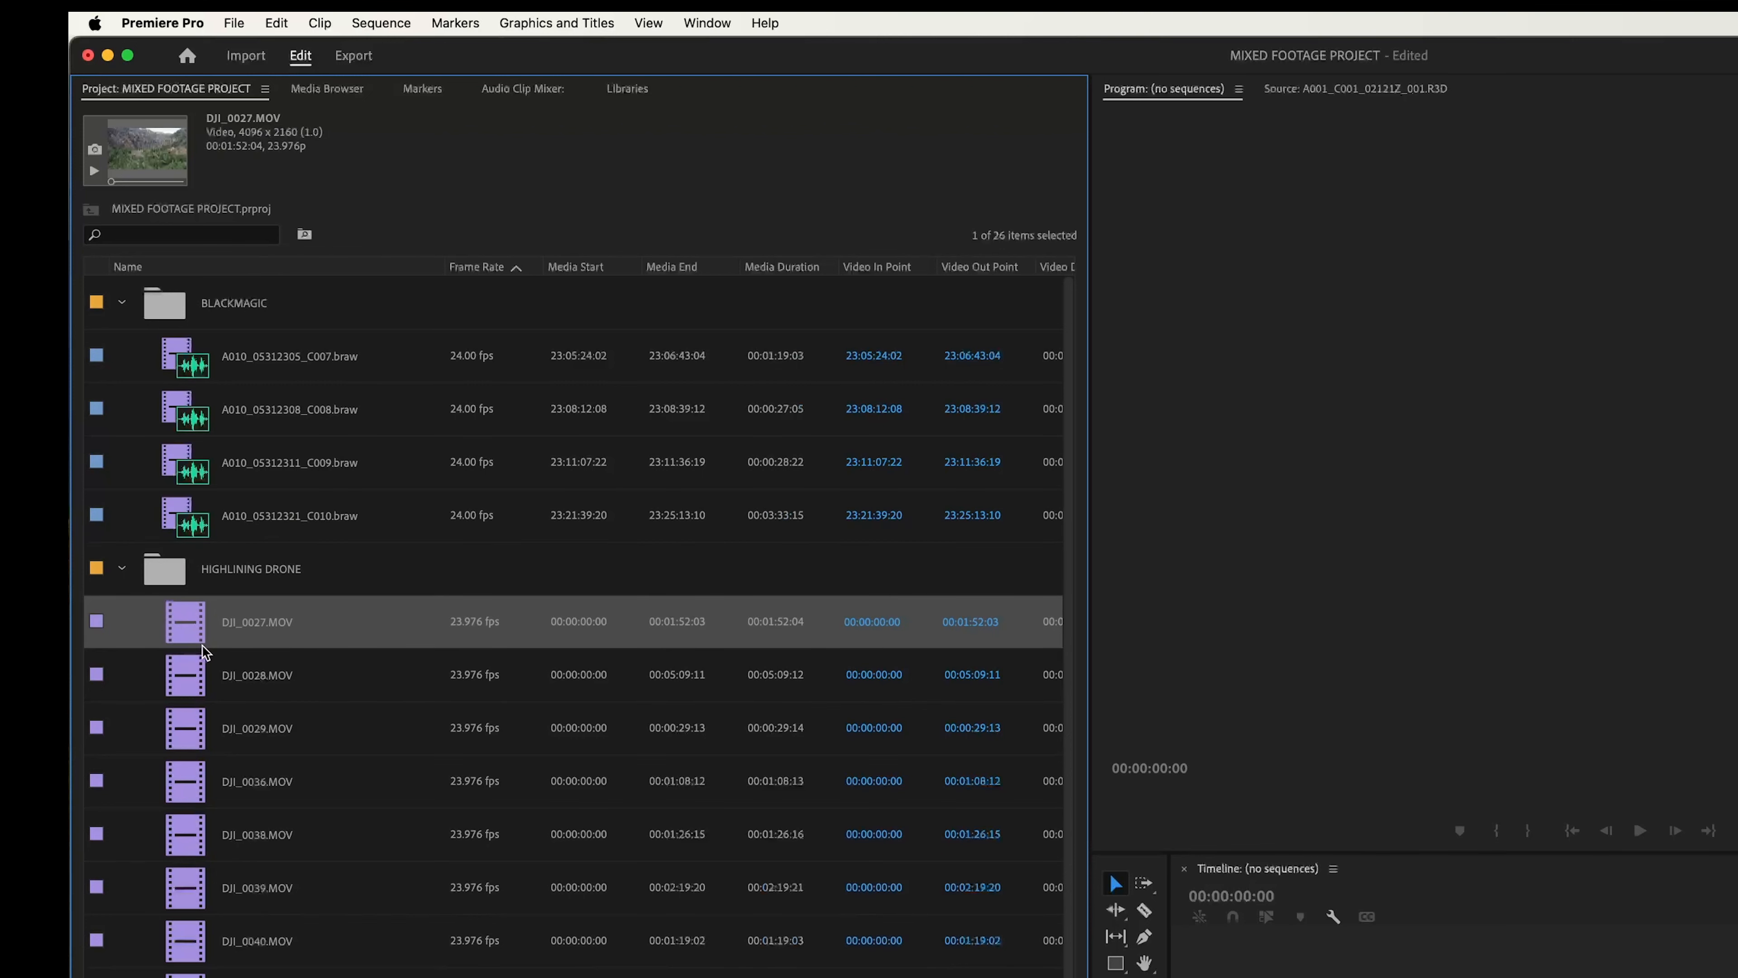
scroll(208, 654, "down", 5)
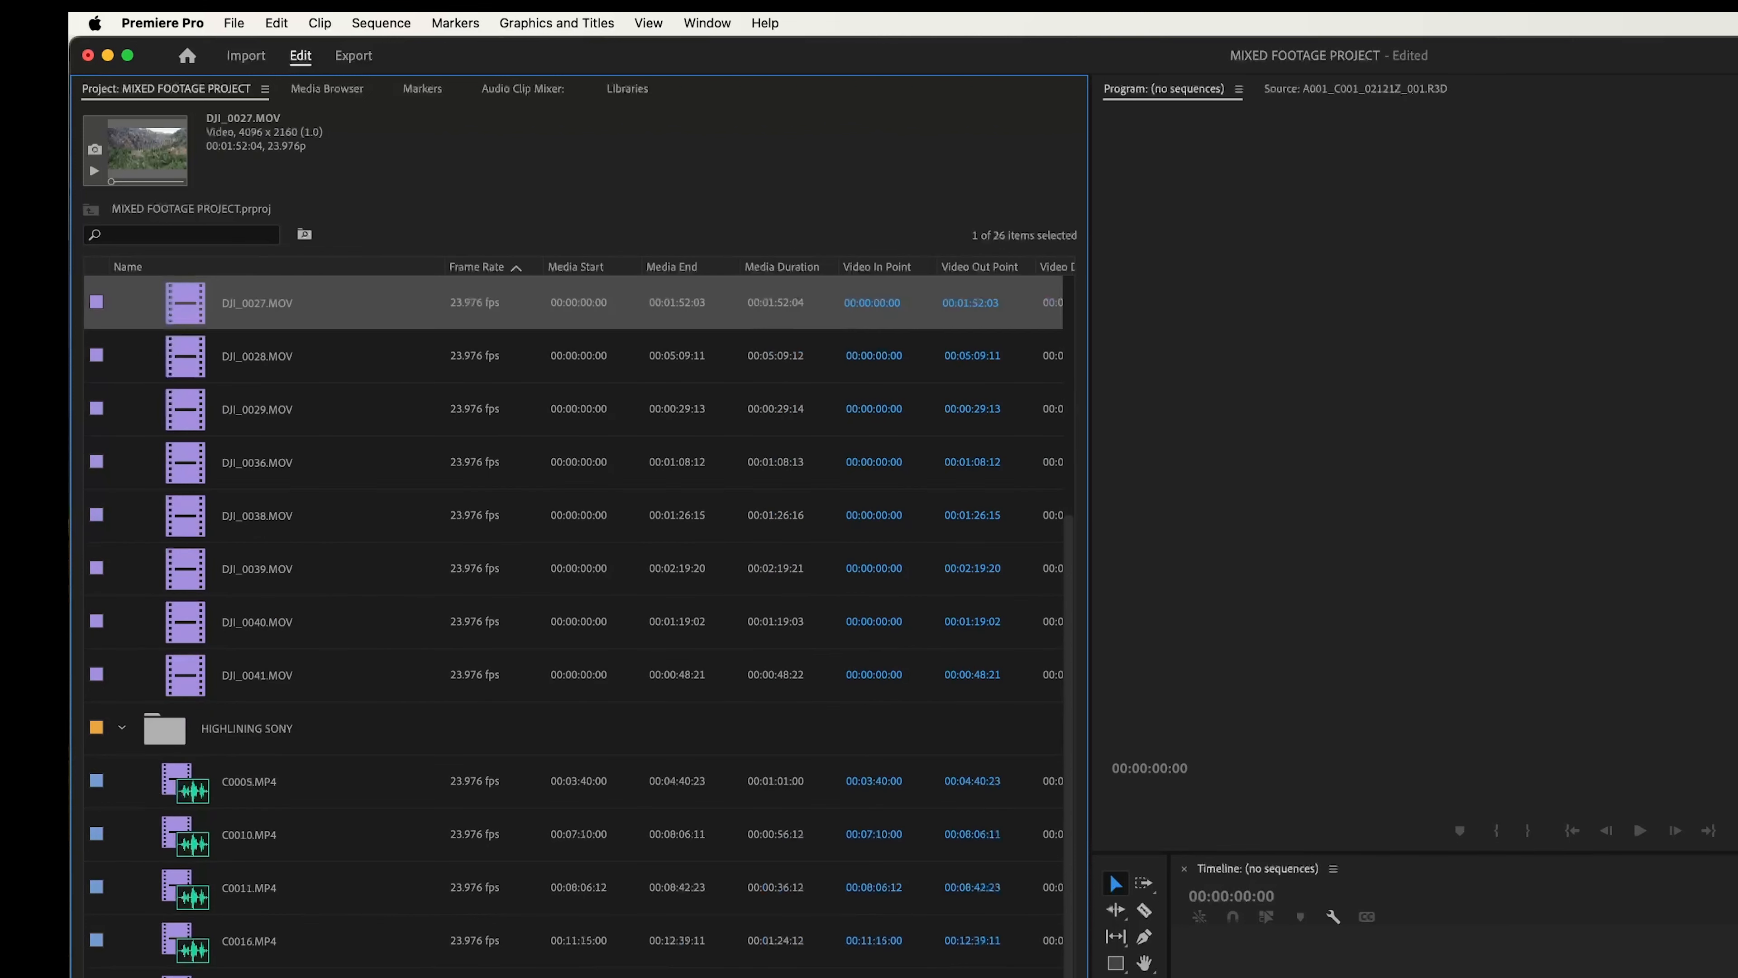
scroll(575, 626, "up", 5)
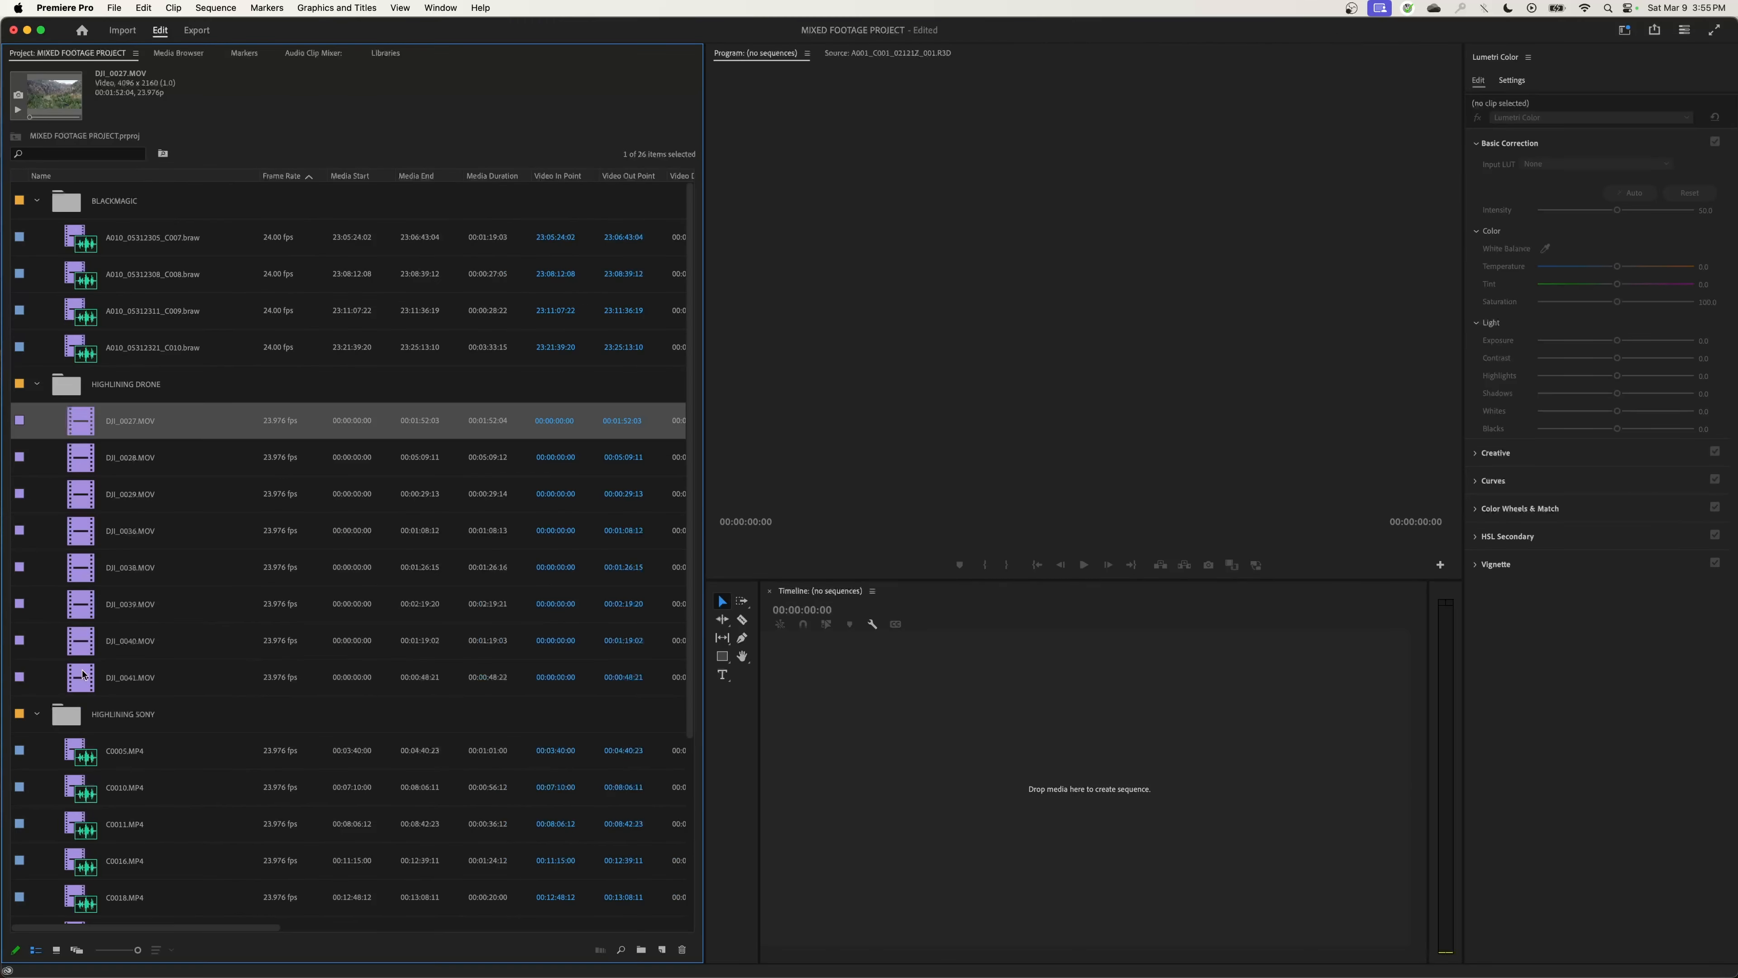
left_click(83, 674, "shift")
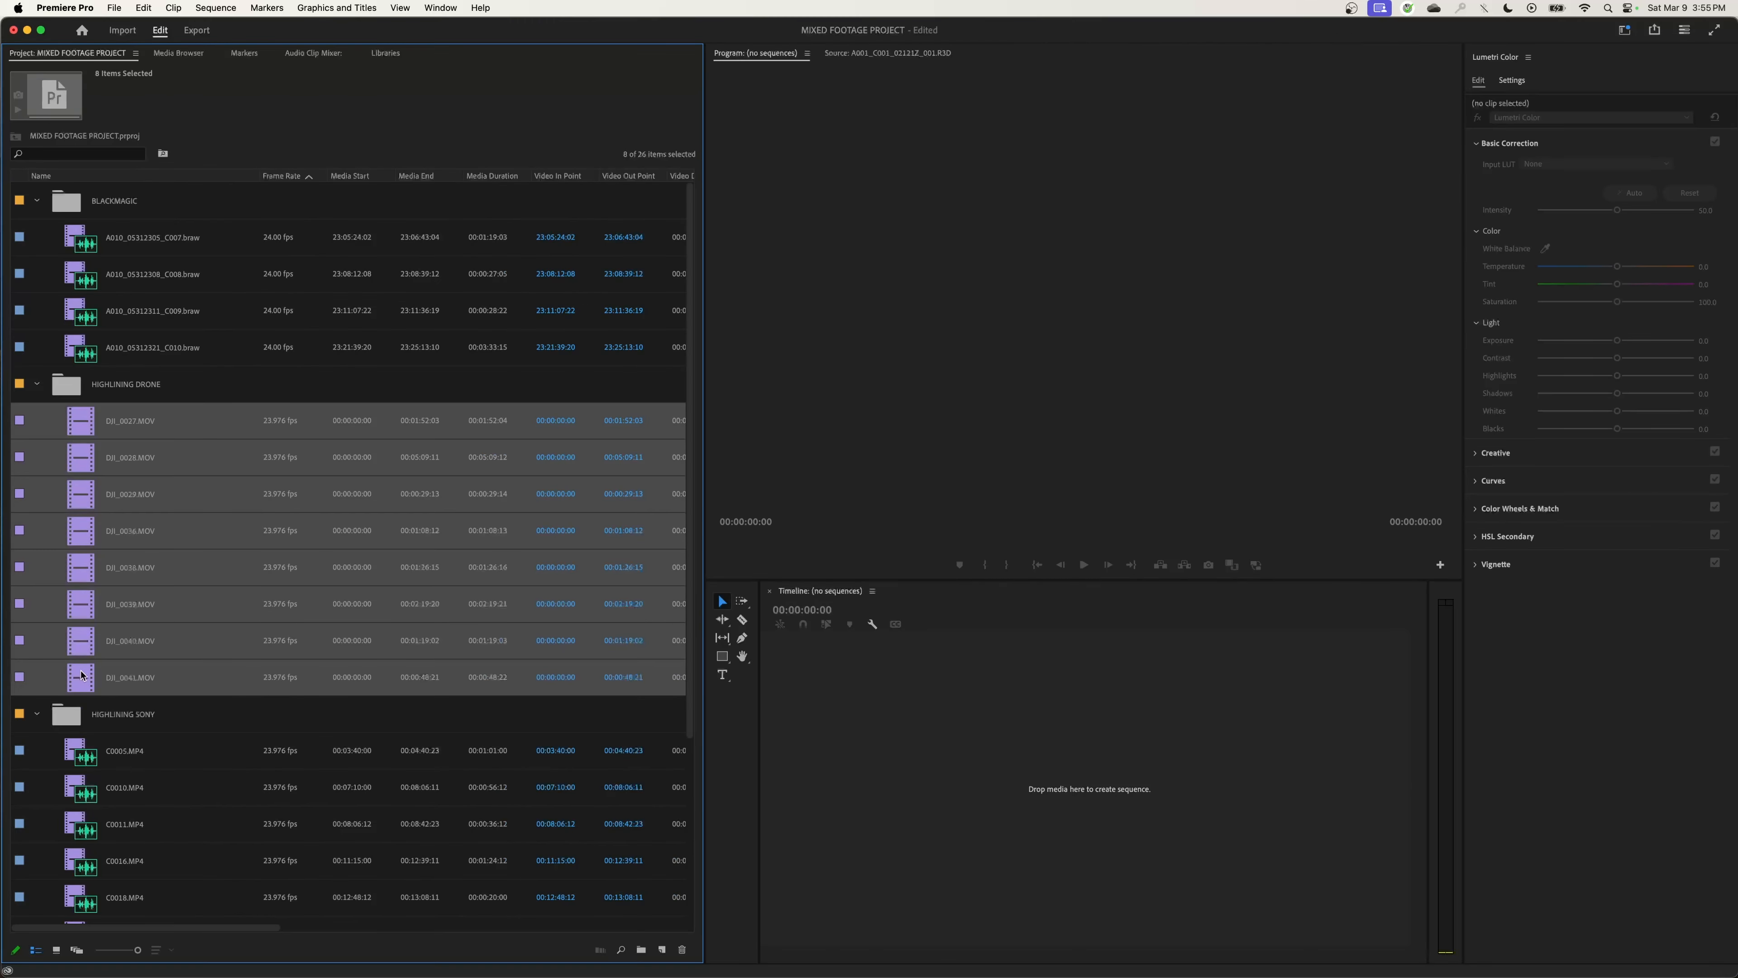
key("super+m")
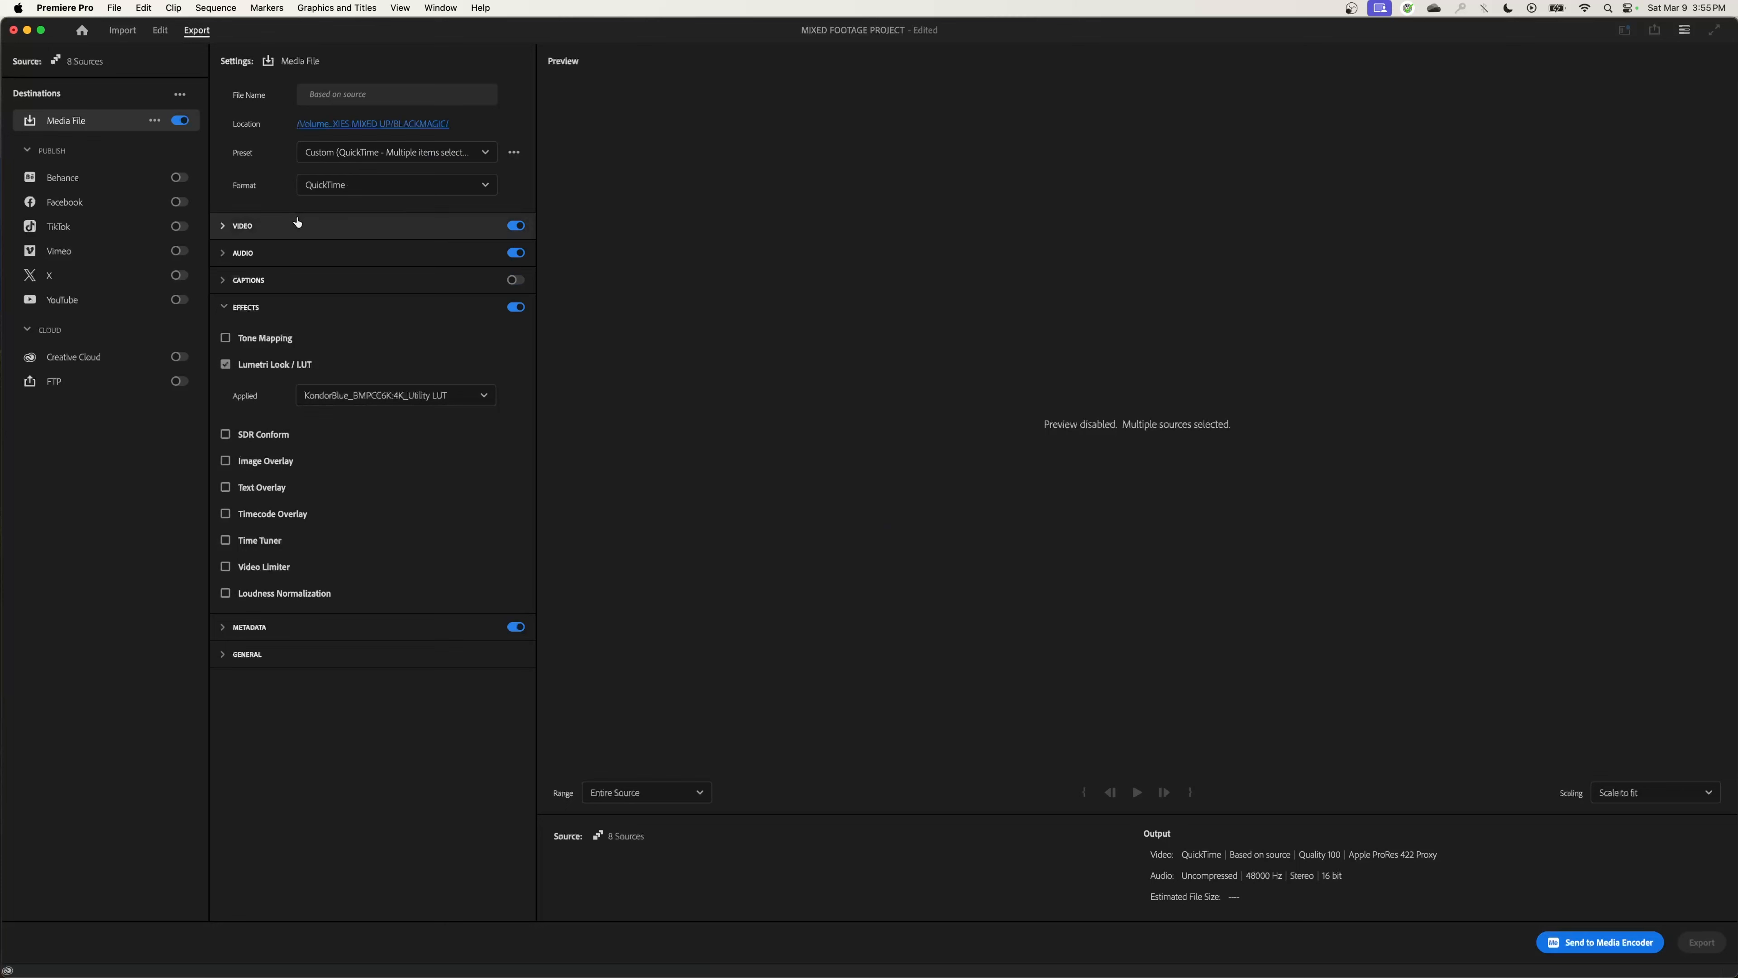
- Check the video and audio settings of the drone clips' export and turn off its audio
left_click(287, 225)
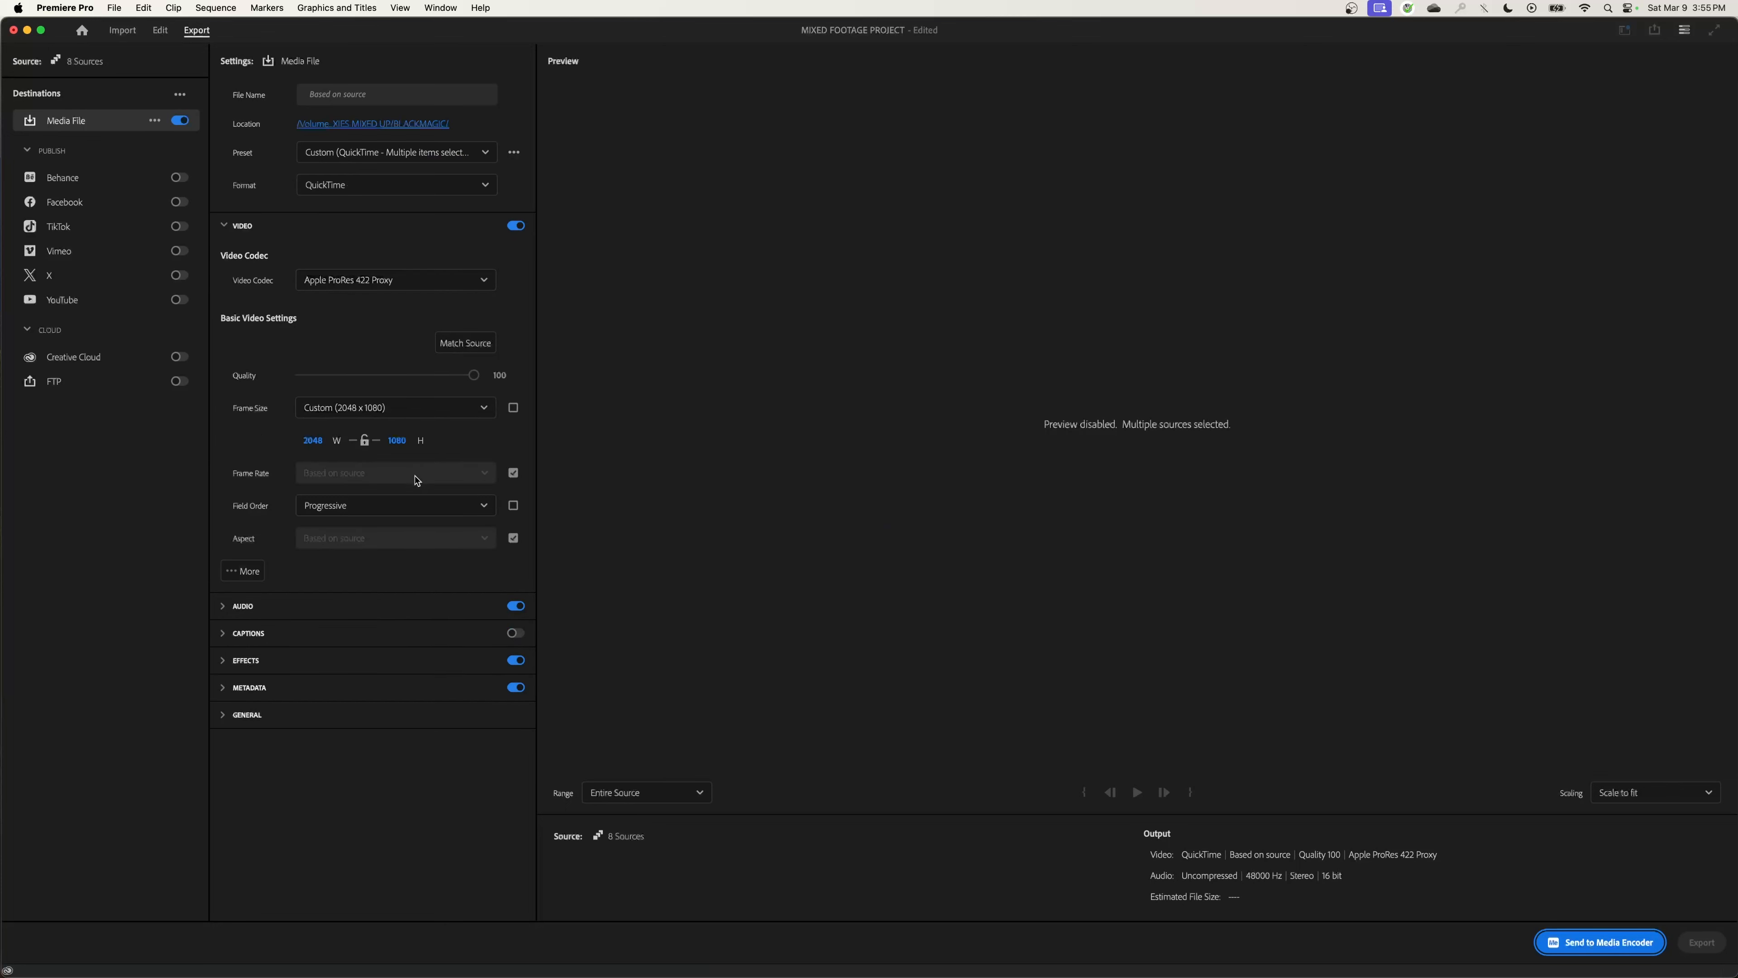
left_click(274, 615)
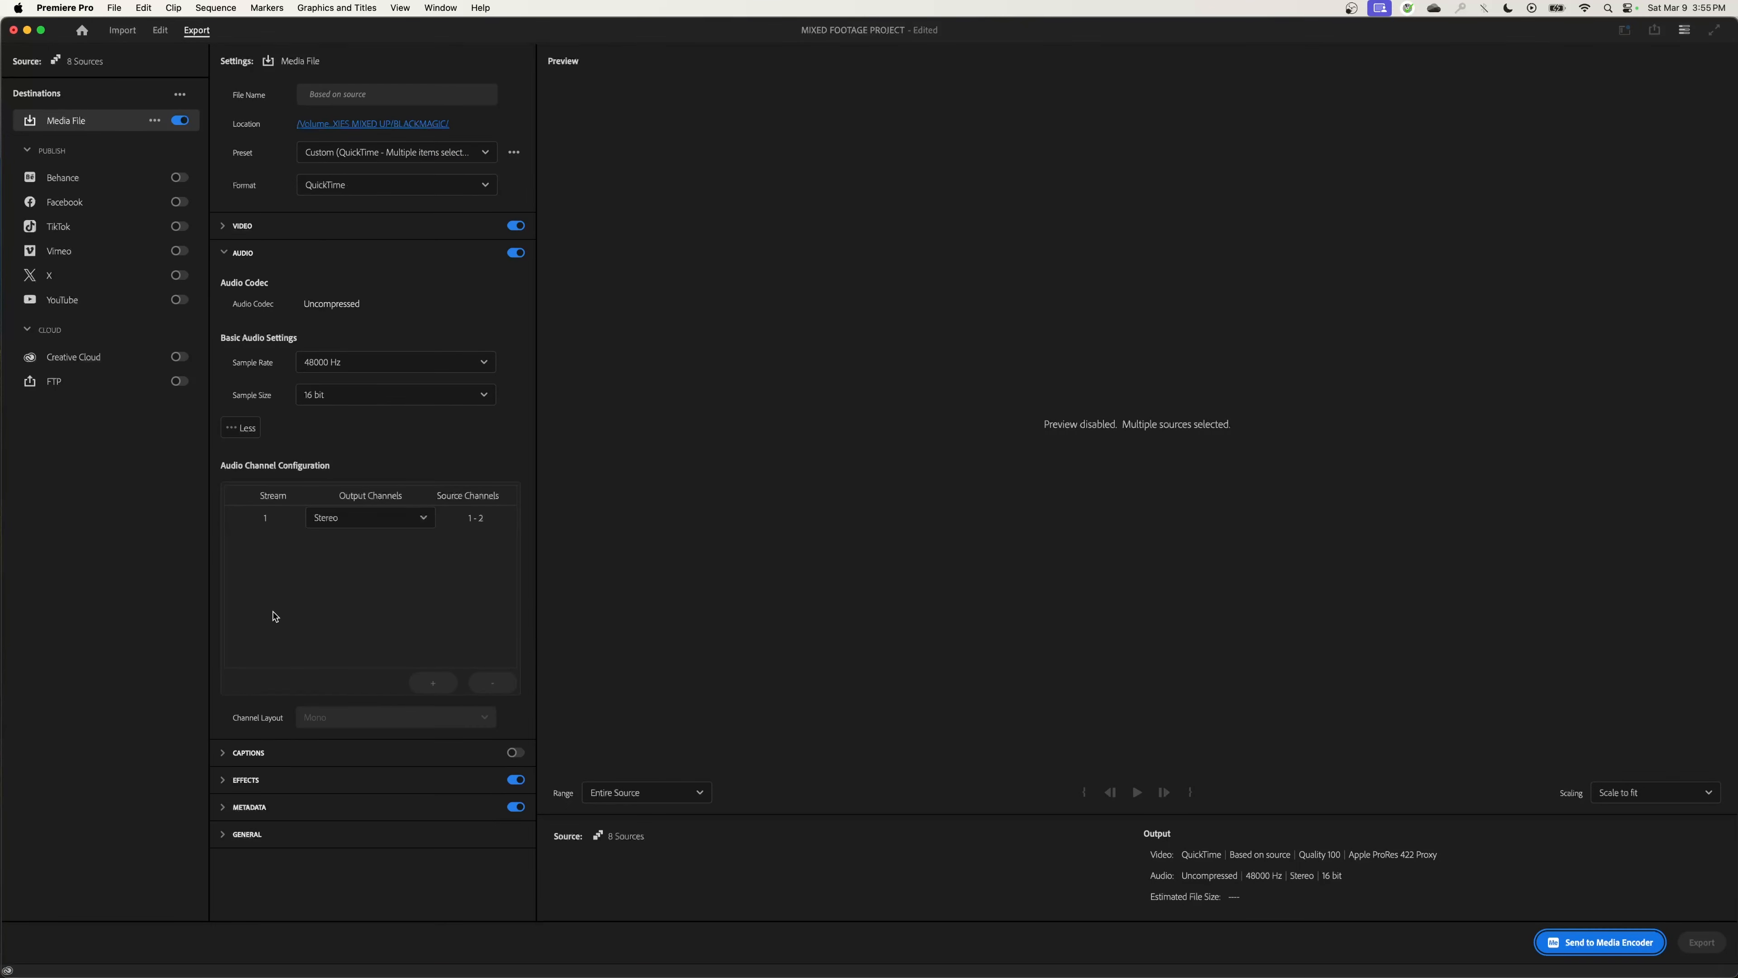
left_click(384, 252)
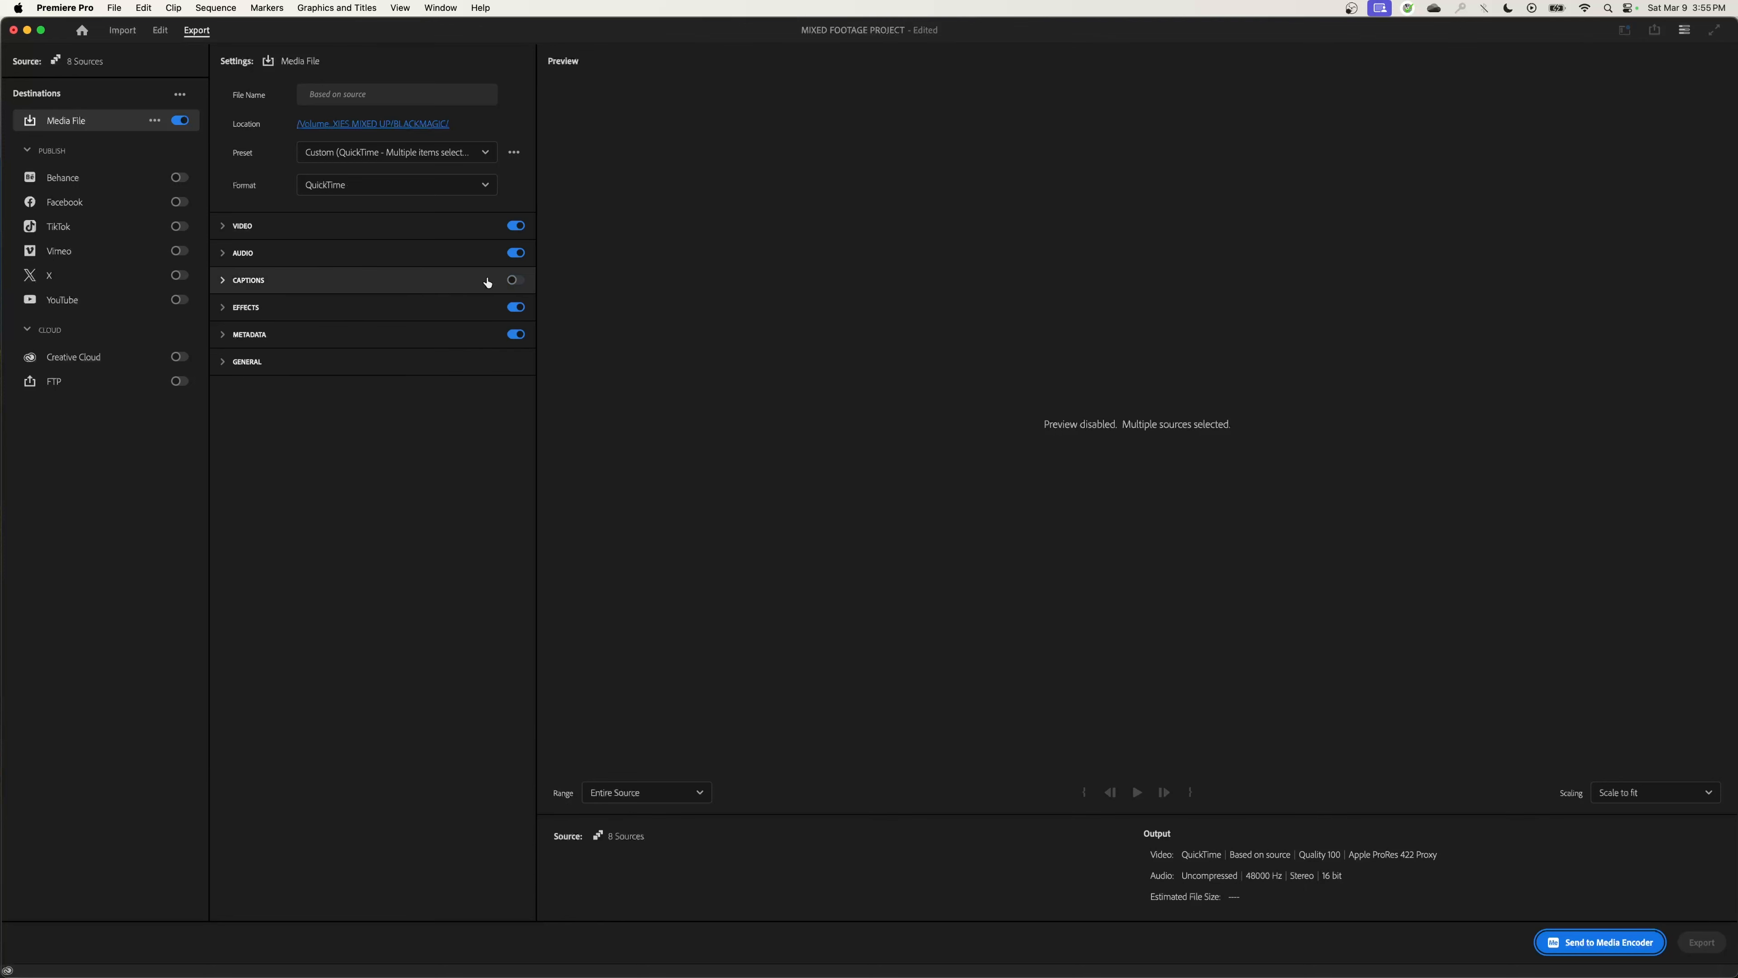
left_click(516, 254)
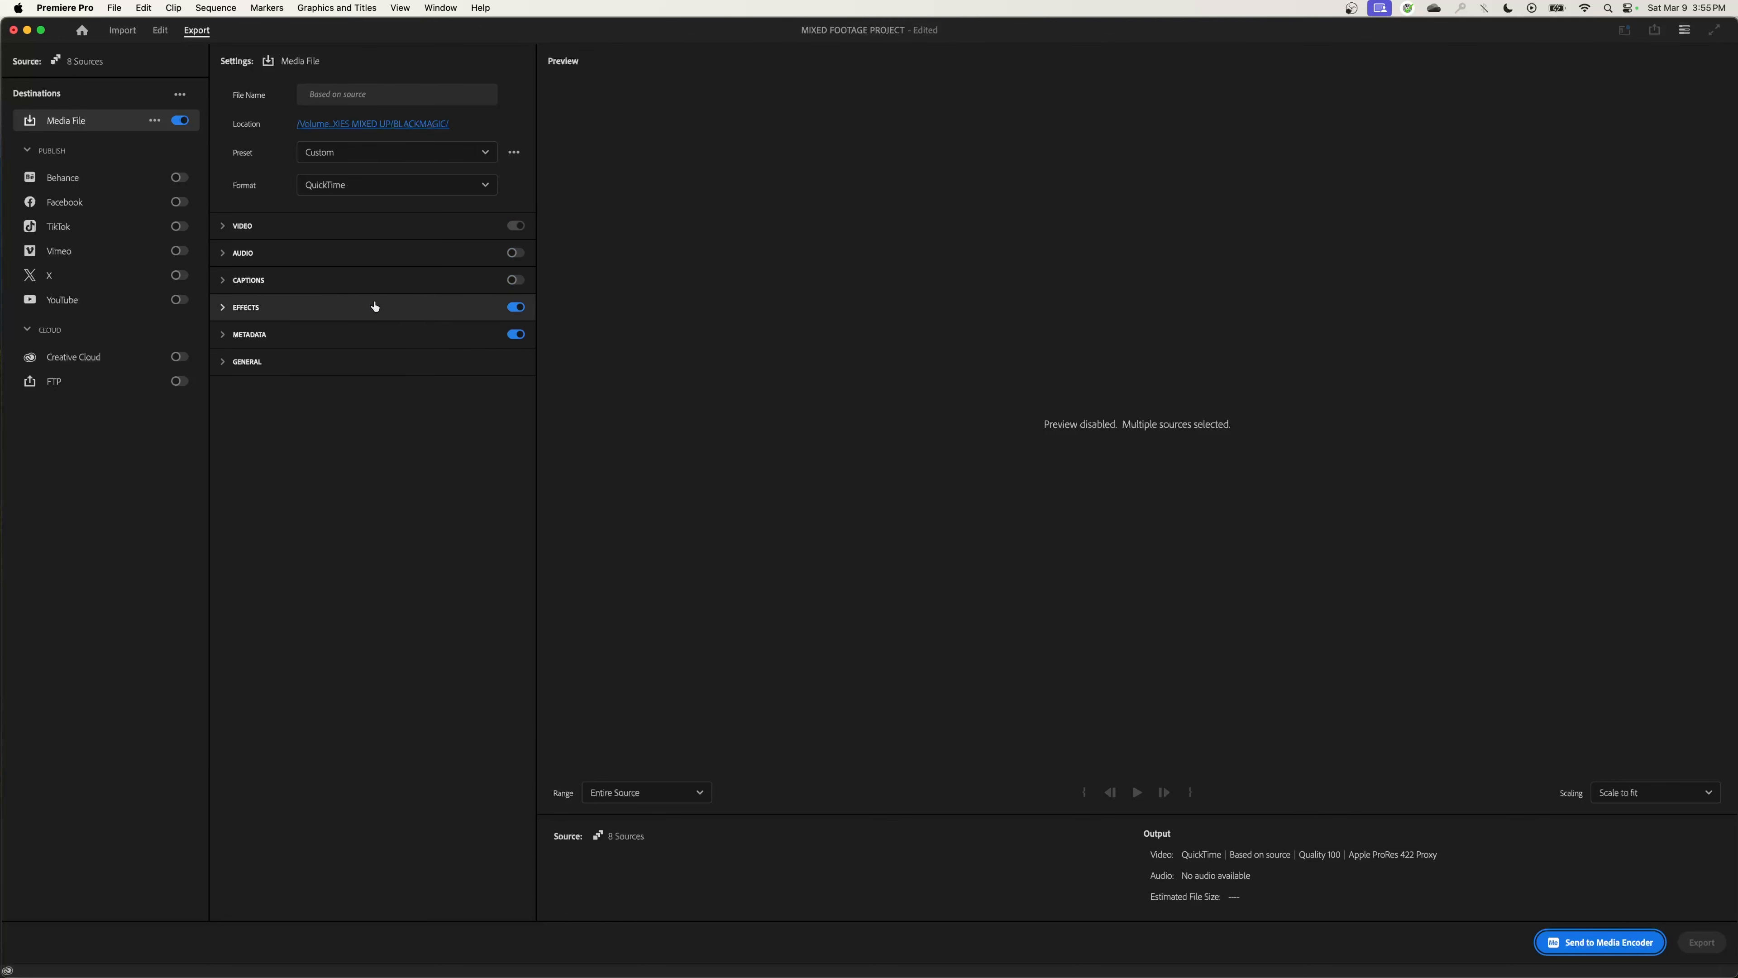
- Apply the DJI Mavic 3 D-Log to Rec.709 V1.cube LUT as the Lumetri look for the drone clips' export
left_click(342, 310)
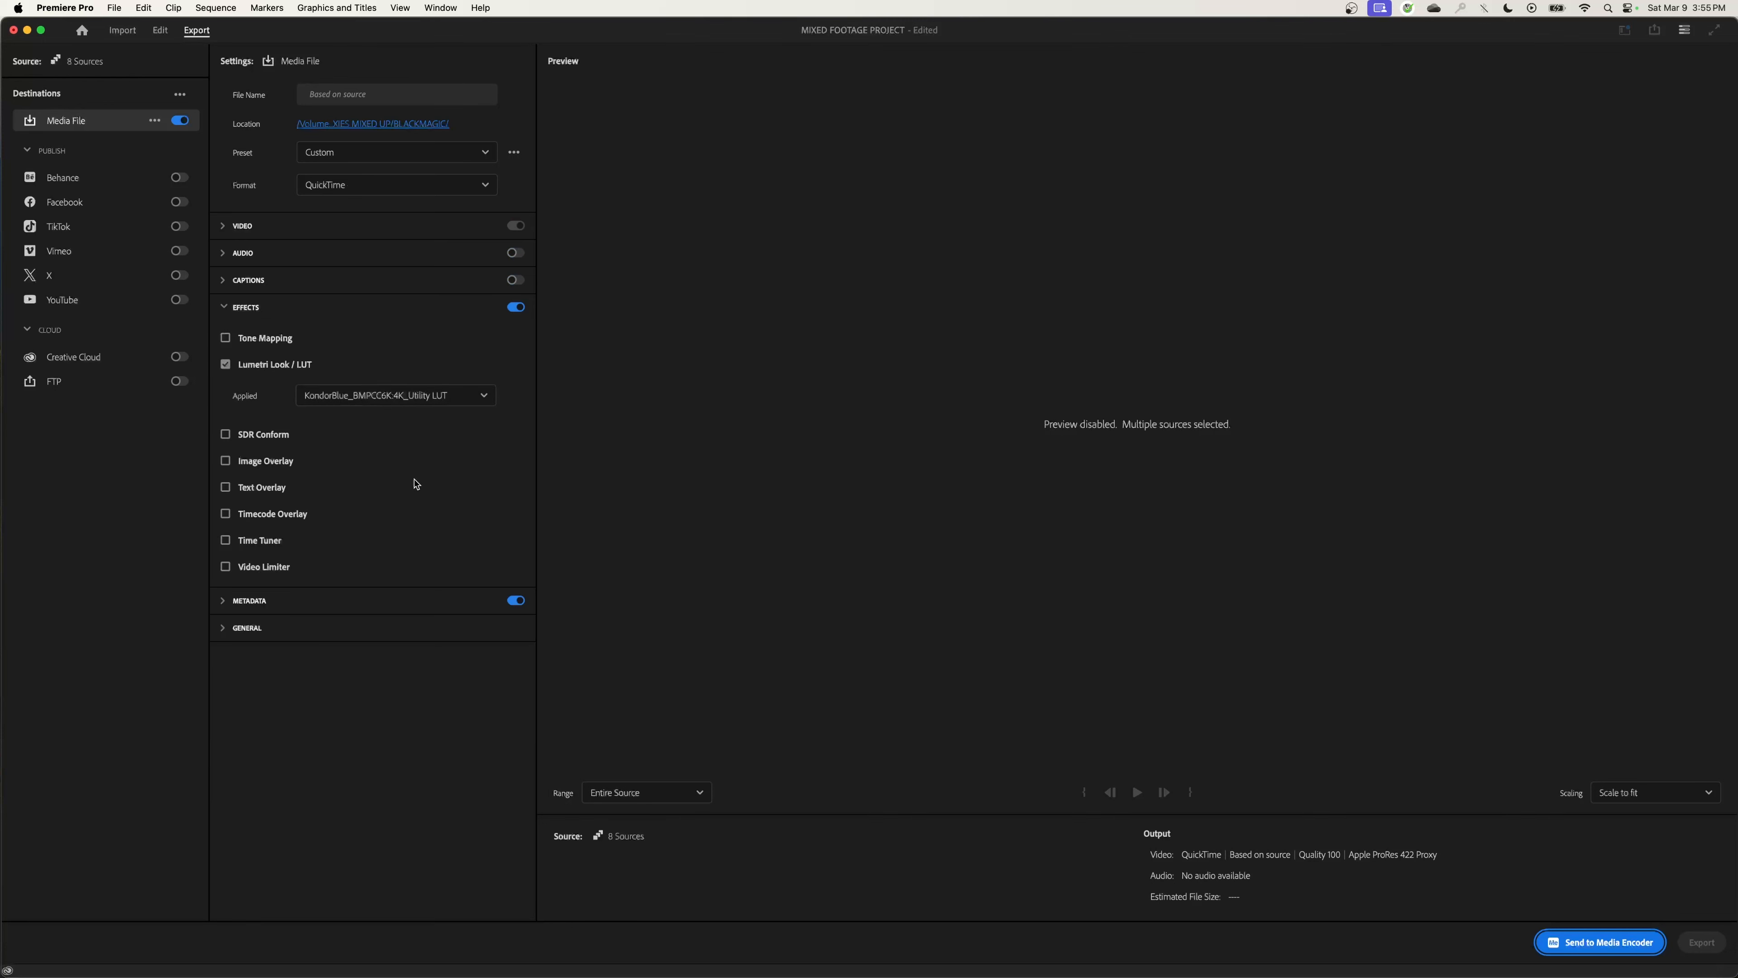
left_click(438, 397)
left_click(350, 495)
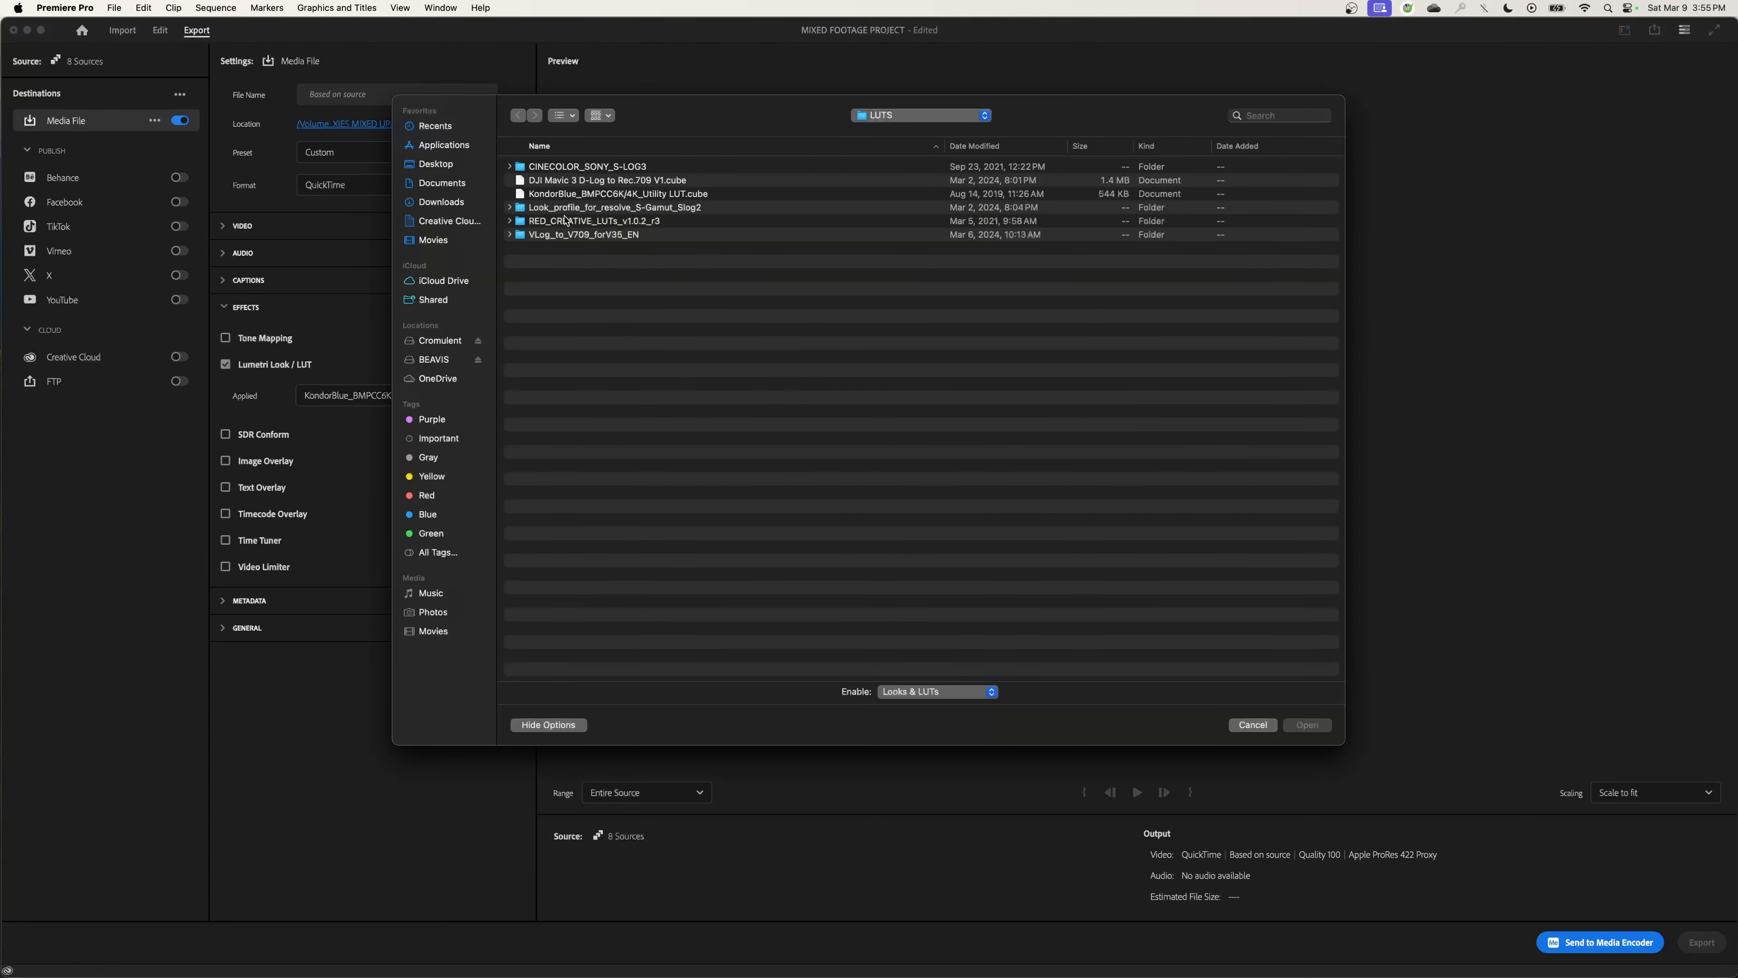
left_click(566, 182)
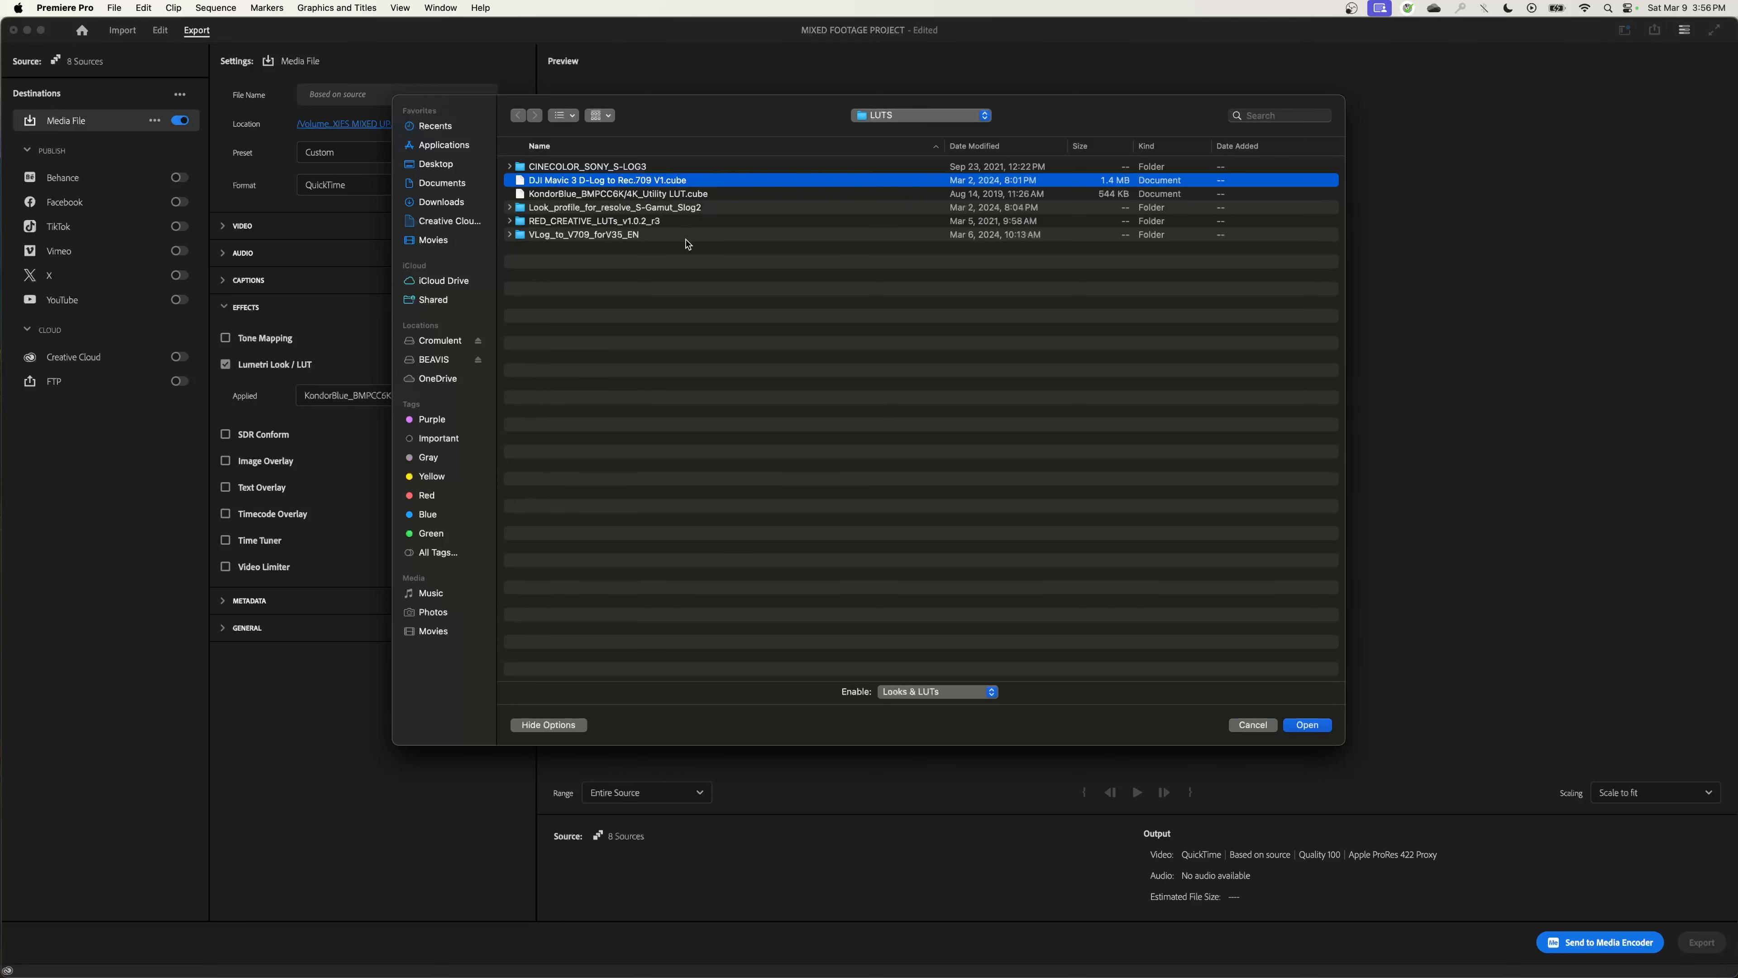
left_click(1307, 726)
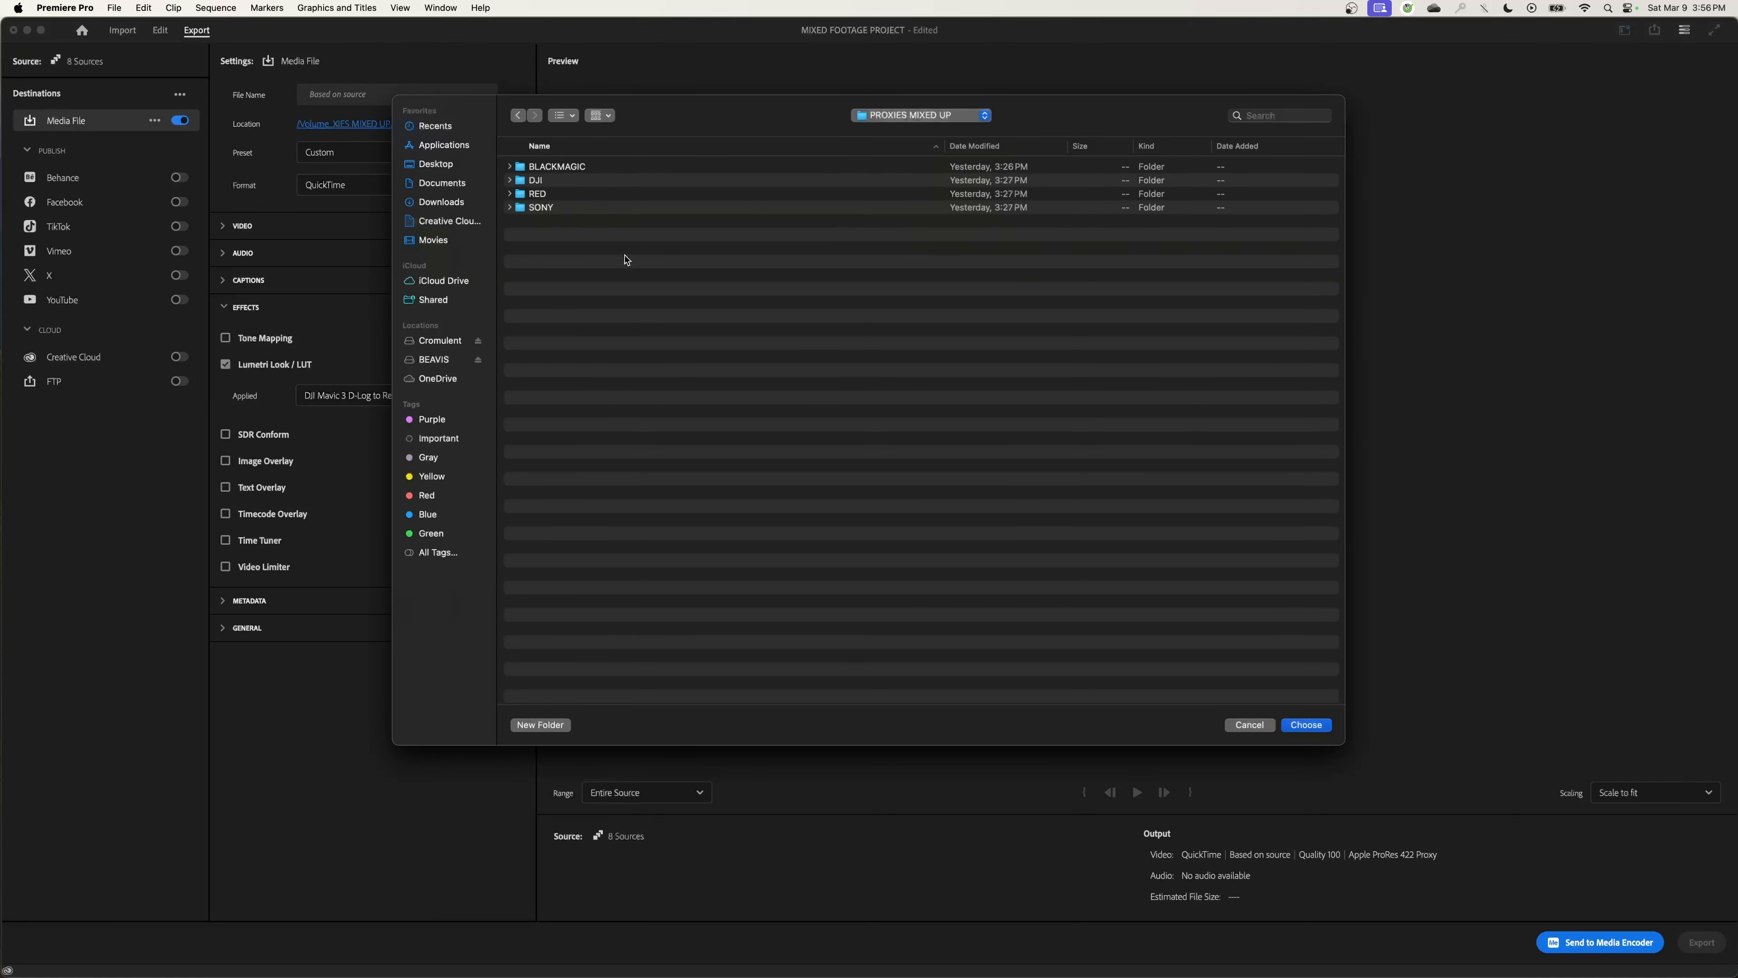
- Set the drone export's location to the DJI folder in PROXIES MIXED UP and send the eight clips to Media Encoder
left_click(535, 182)
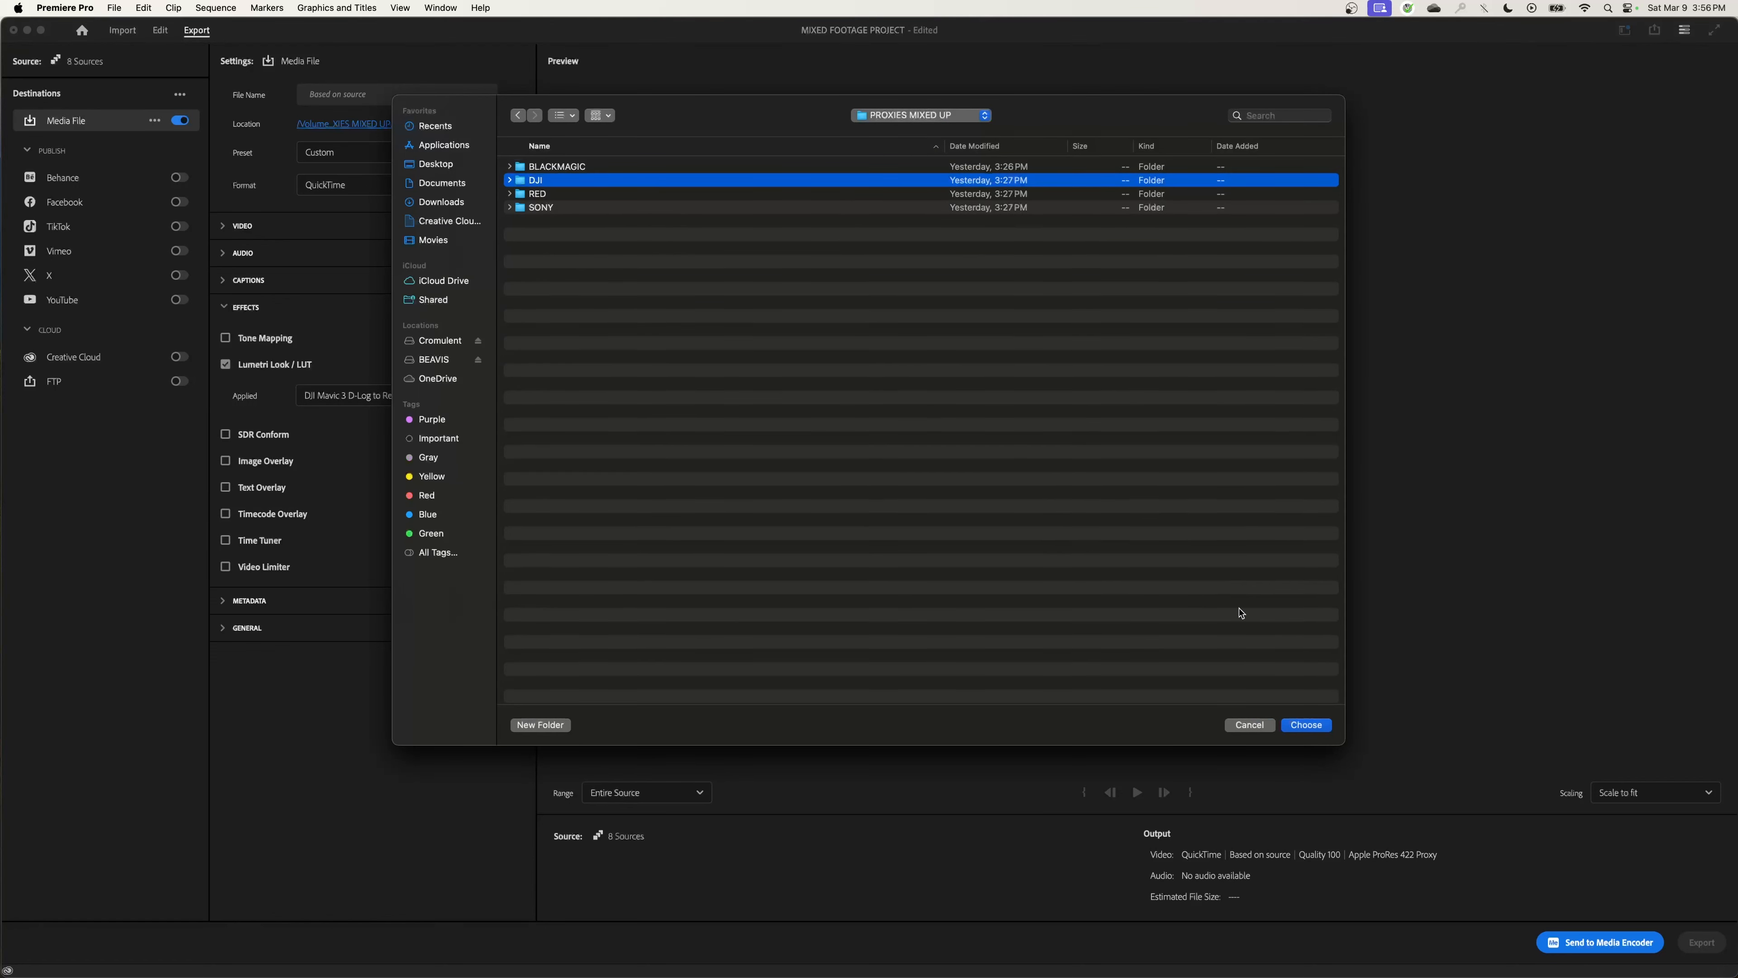
left_click(1305, 724)
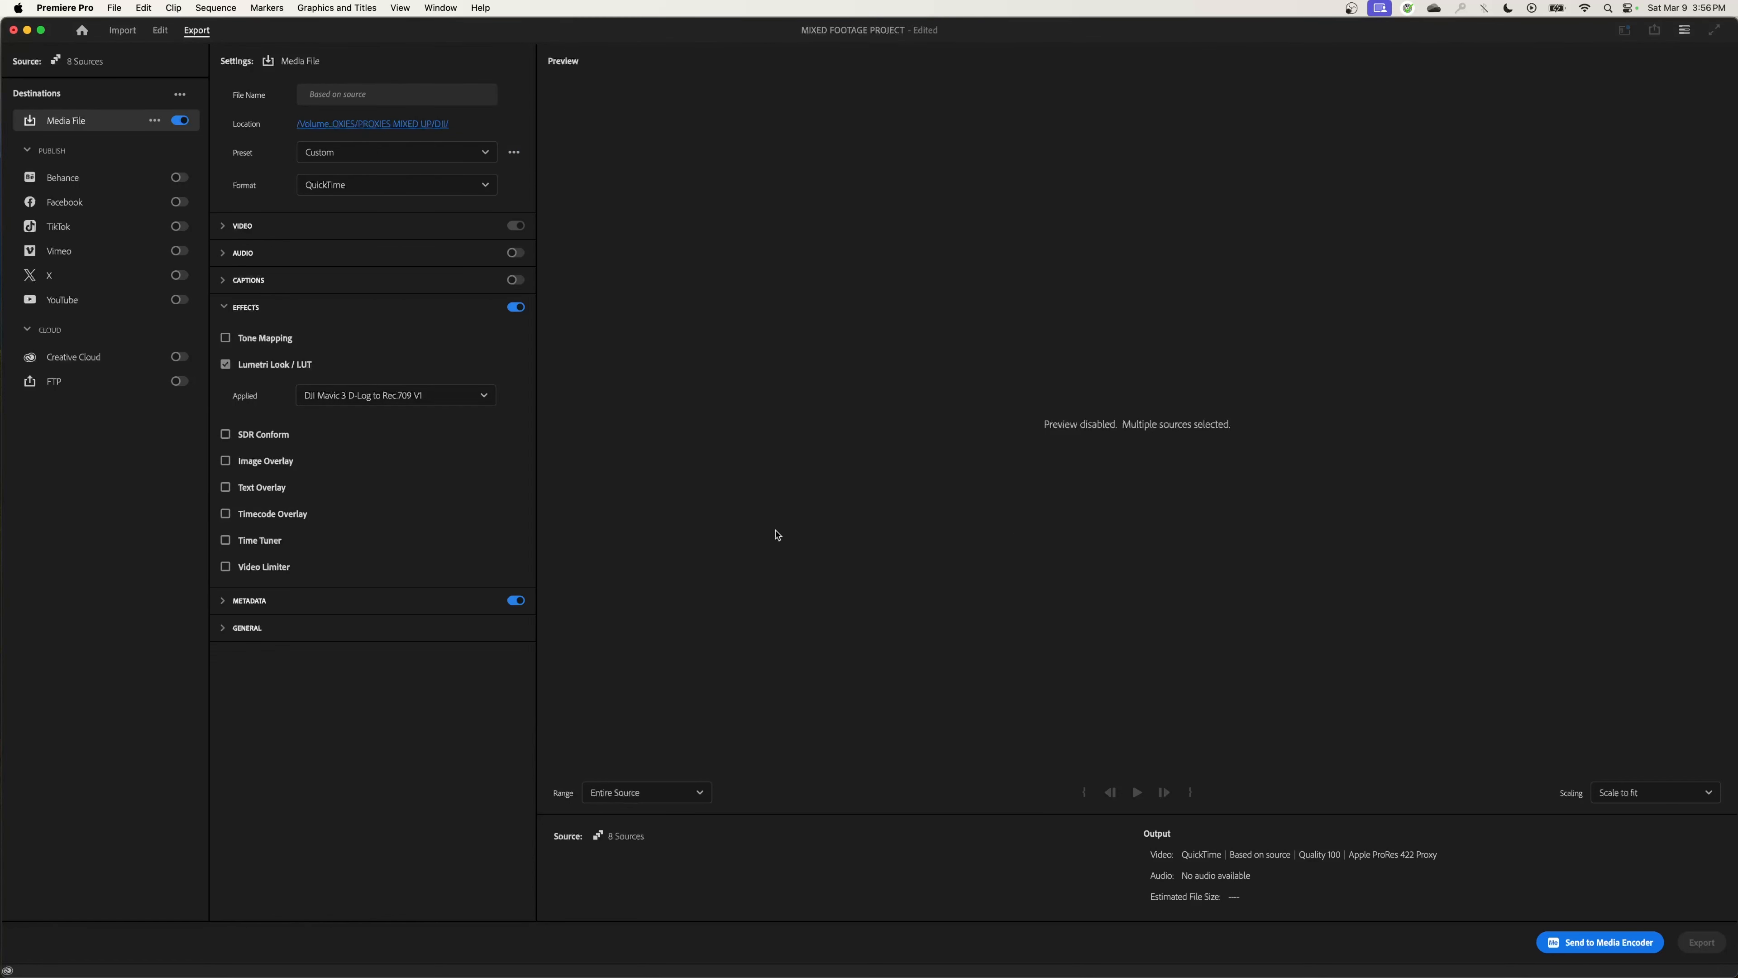
left_click(1612, 948)
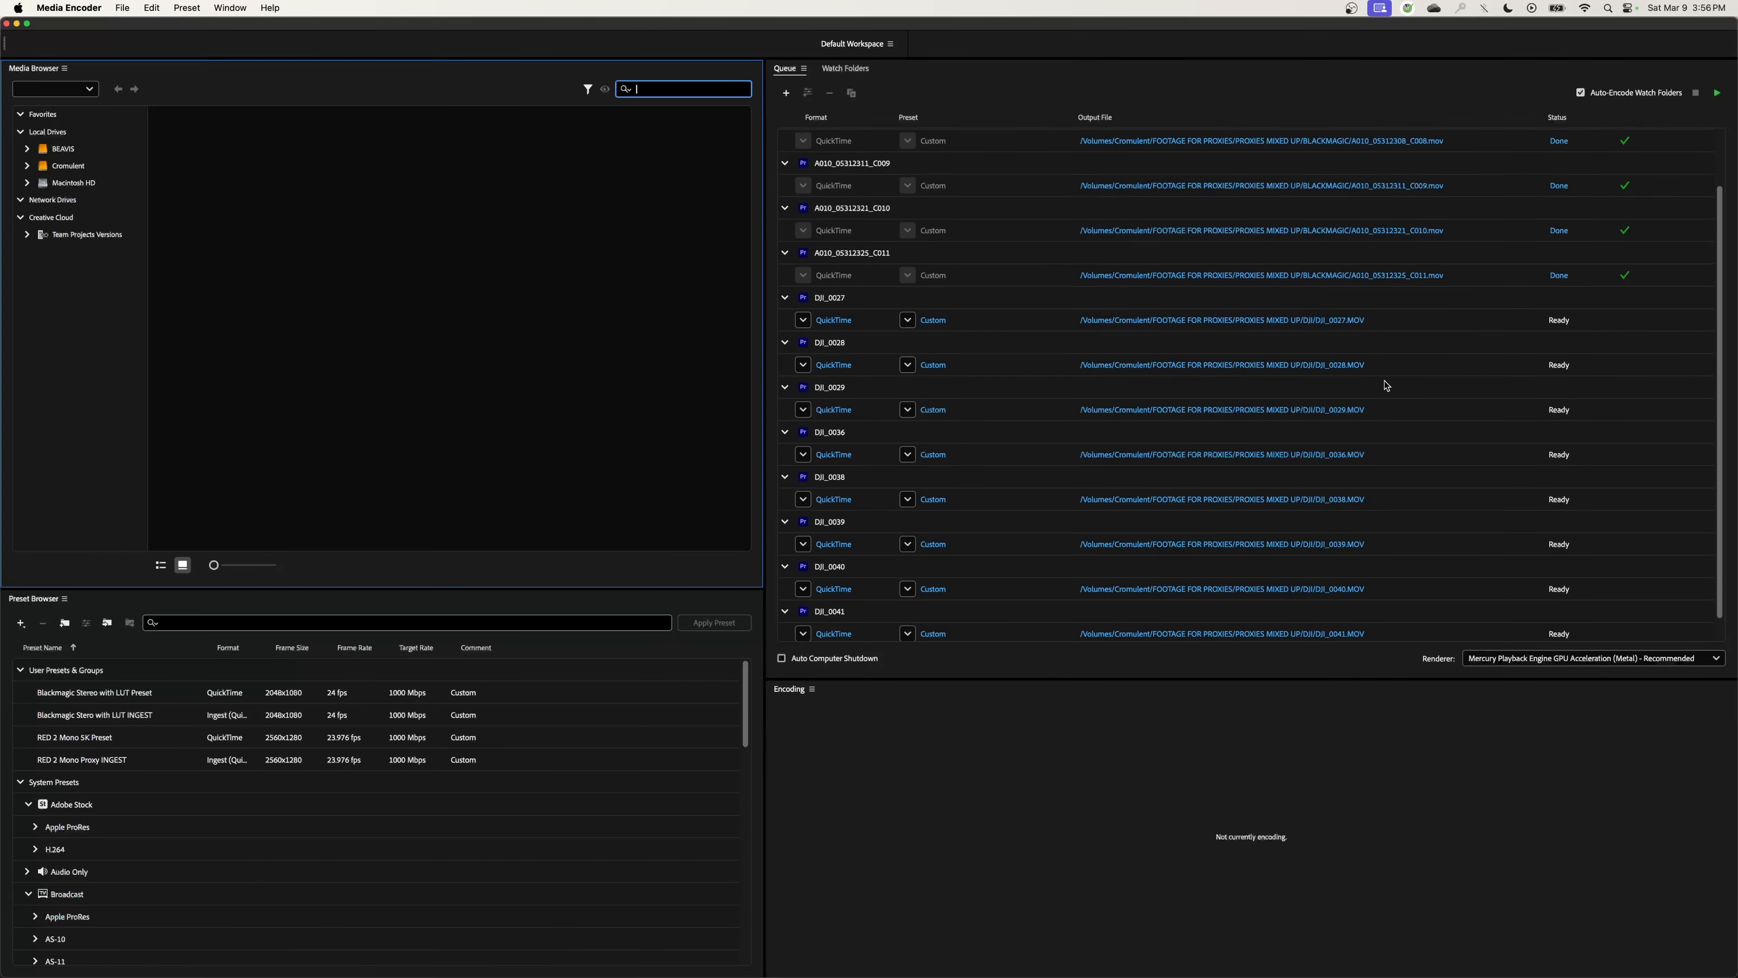
- Review the DJI jobs listed after the Blackmagic ones in the Media Encoder queue and start encoding
scroll(1385, 385, "up", 3)
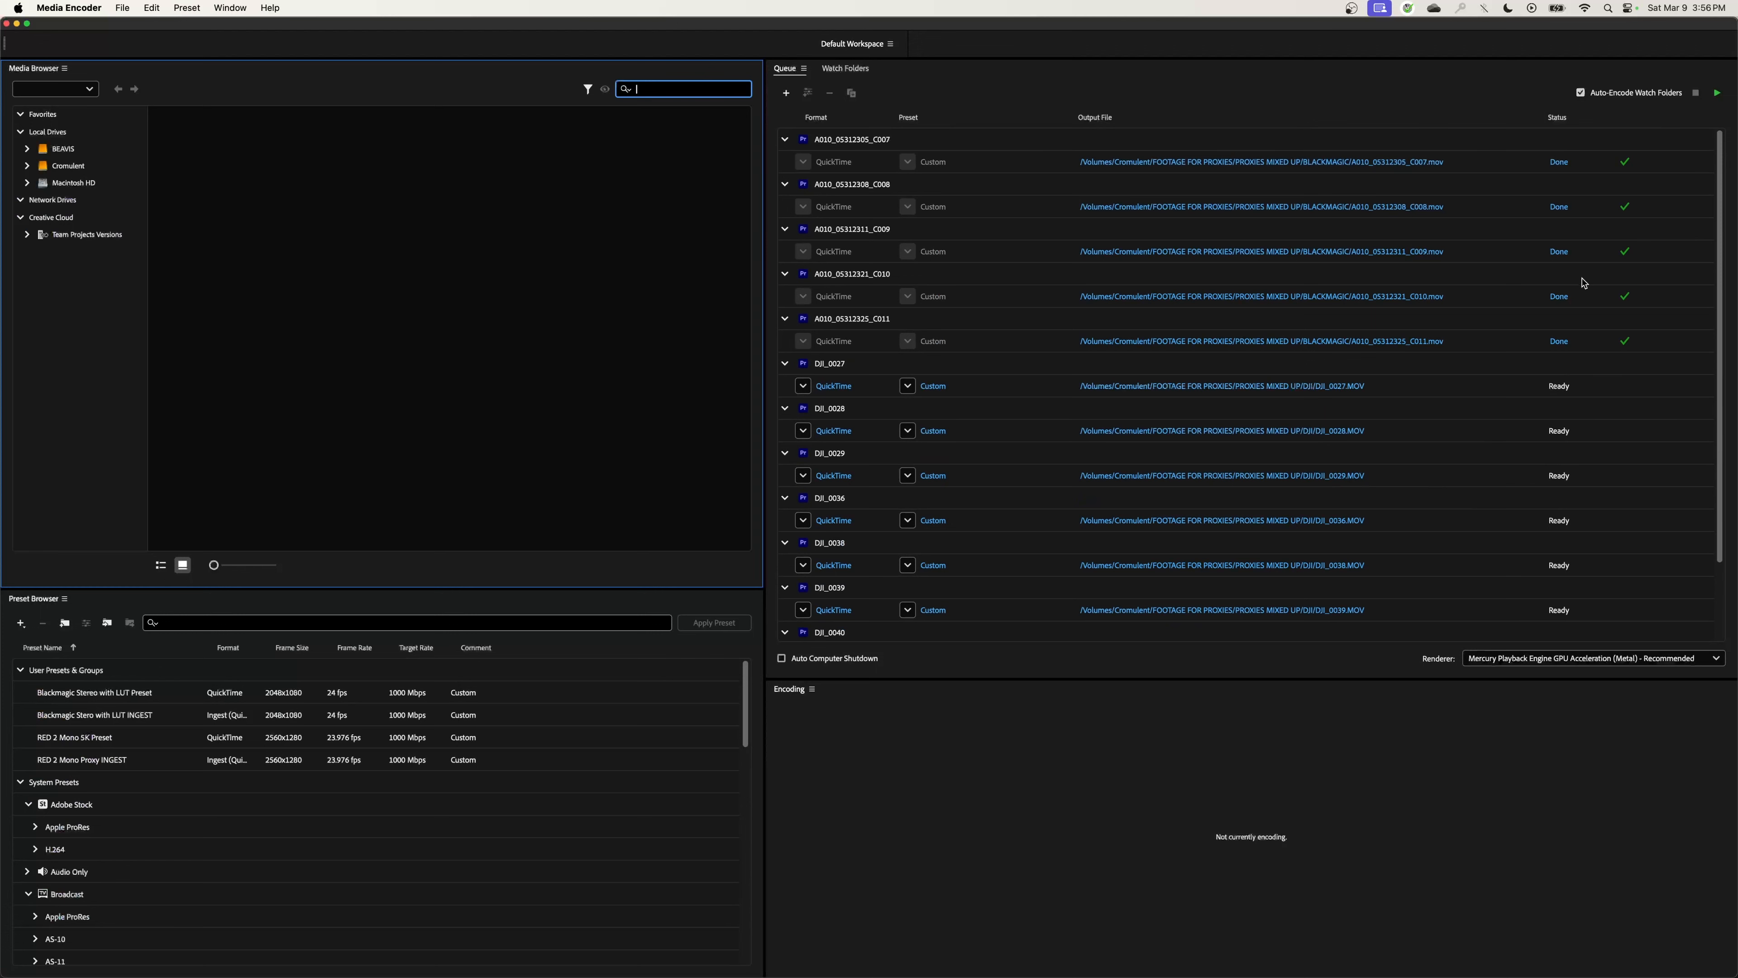
scroll(1594, 490, "down", 1)
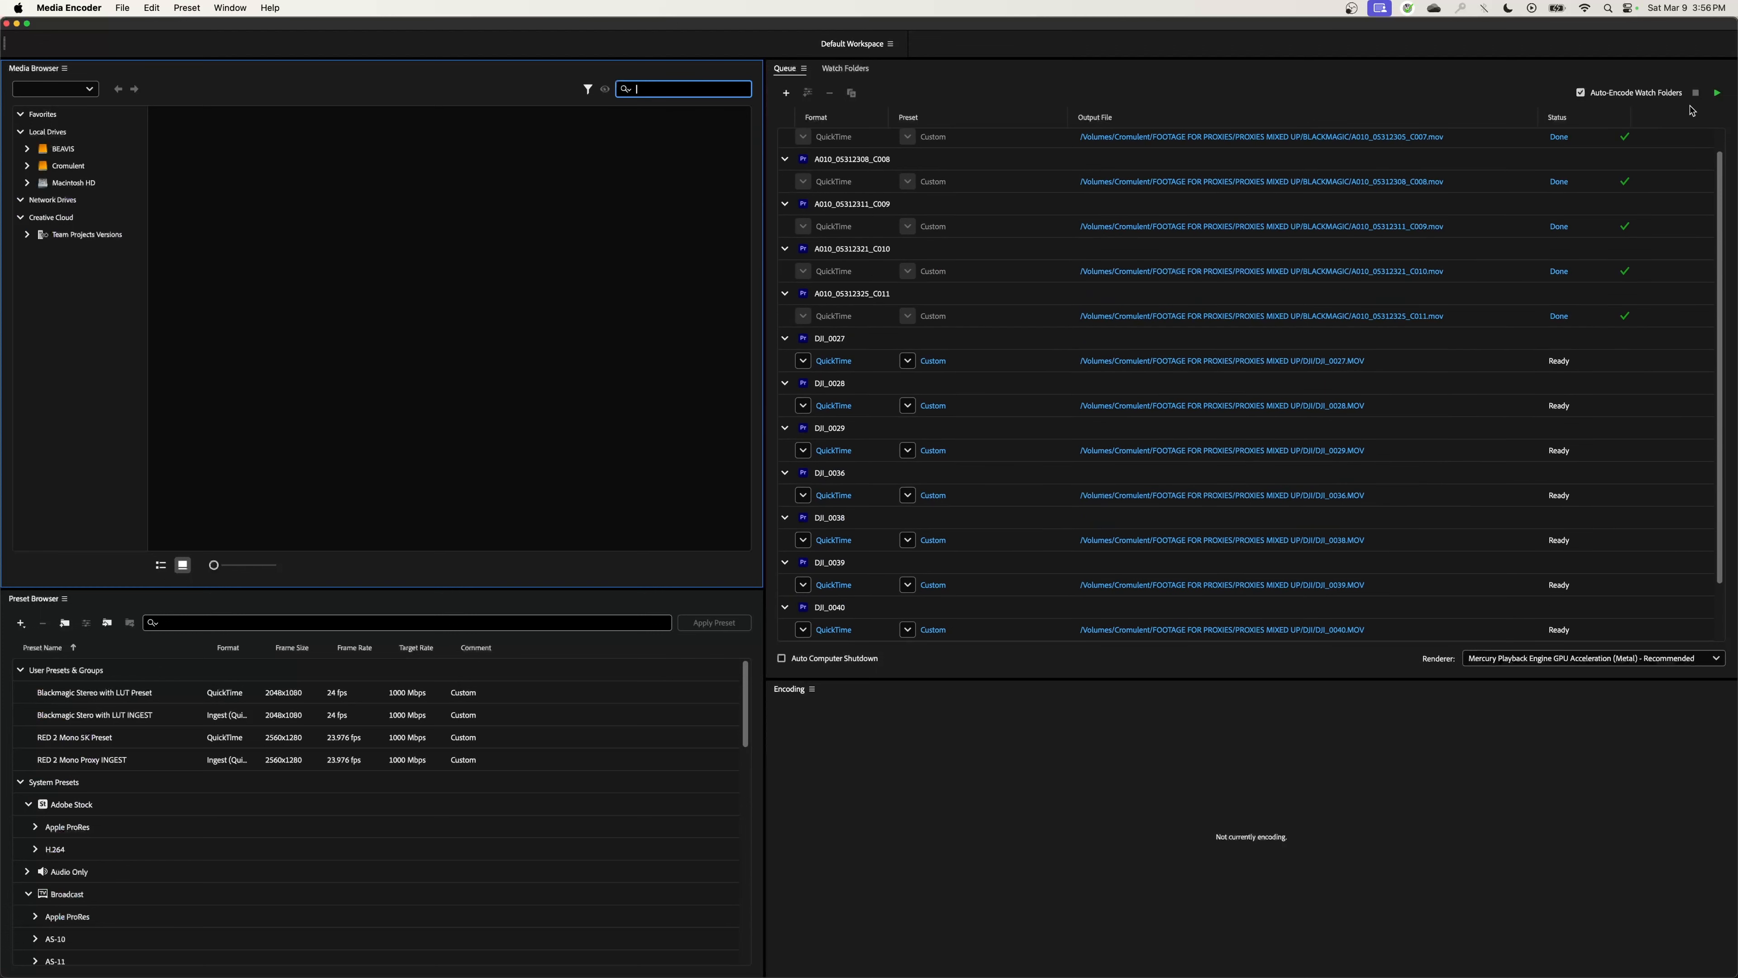
scroll(1431, 445, "up", 1)
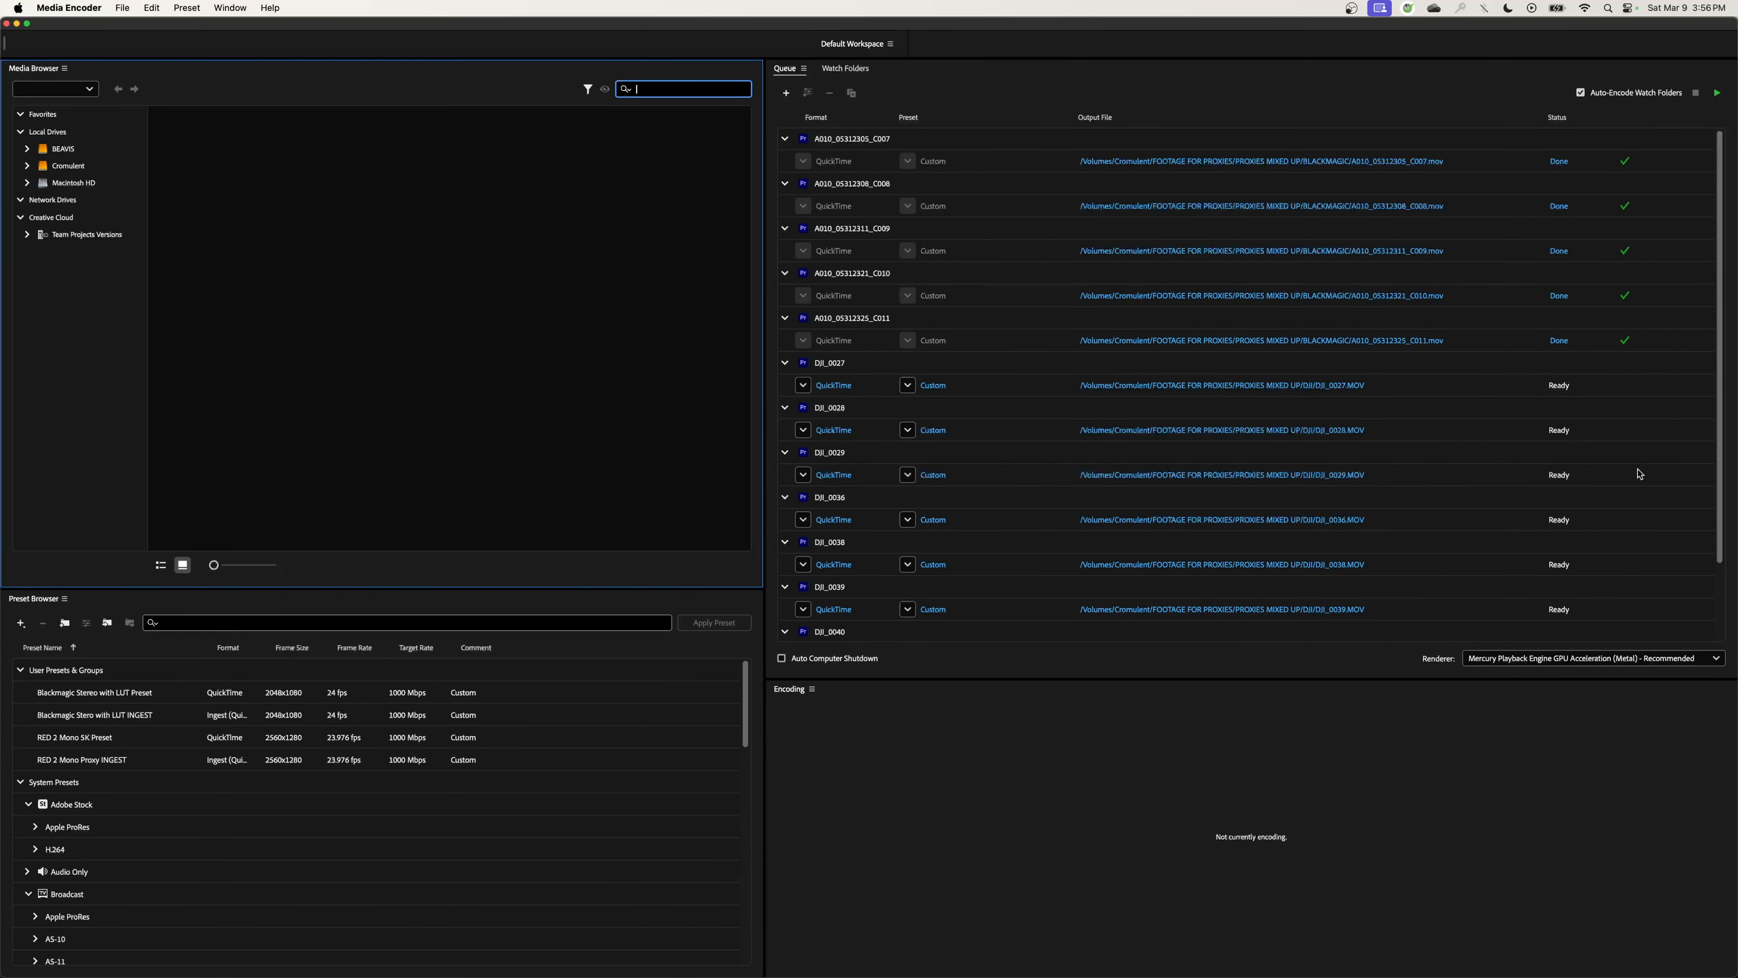
scroll(1640, 438, "down", 2)
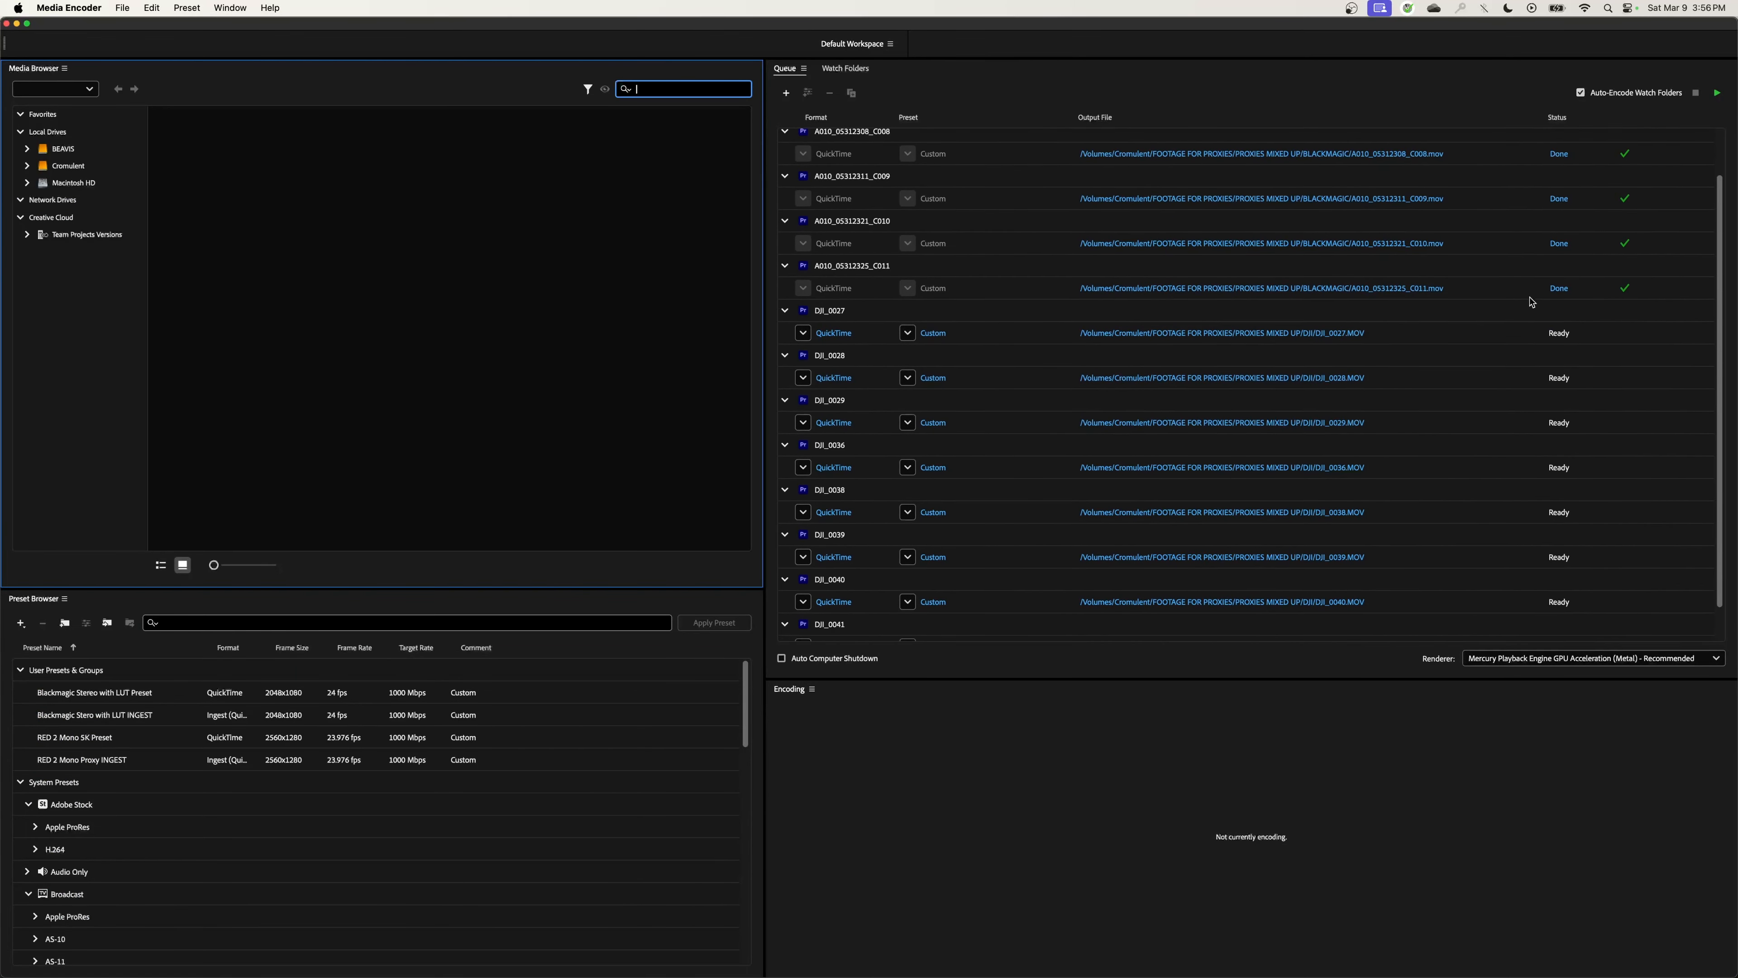
left_click(1716, 93)
- Switch back to Premiere Pro and select C0005.MP4 in the HIGHLINING SONY bin to check its frame size
key("super+Tab")
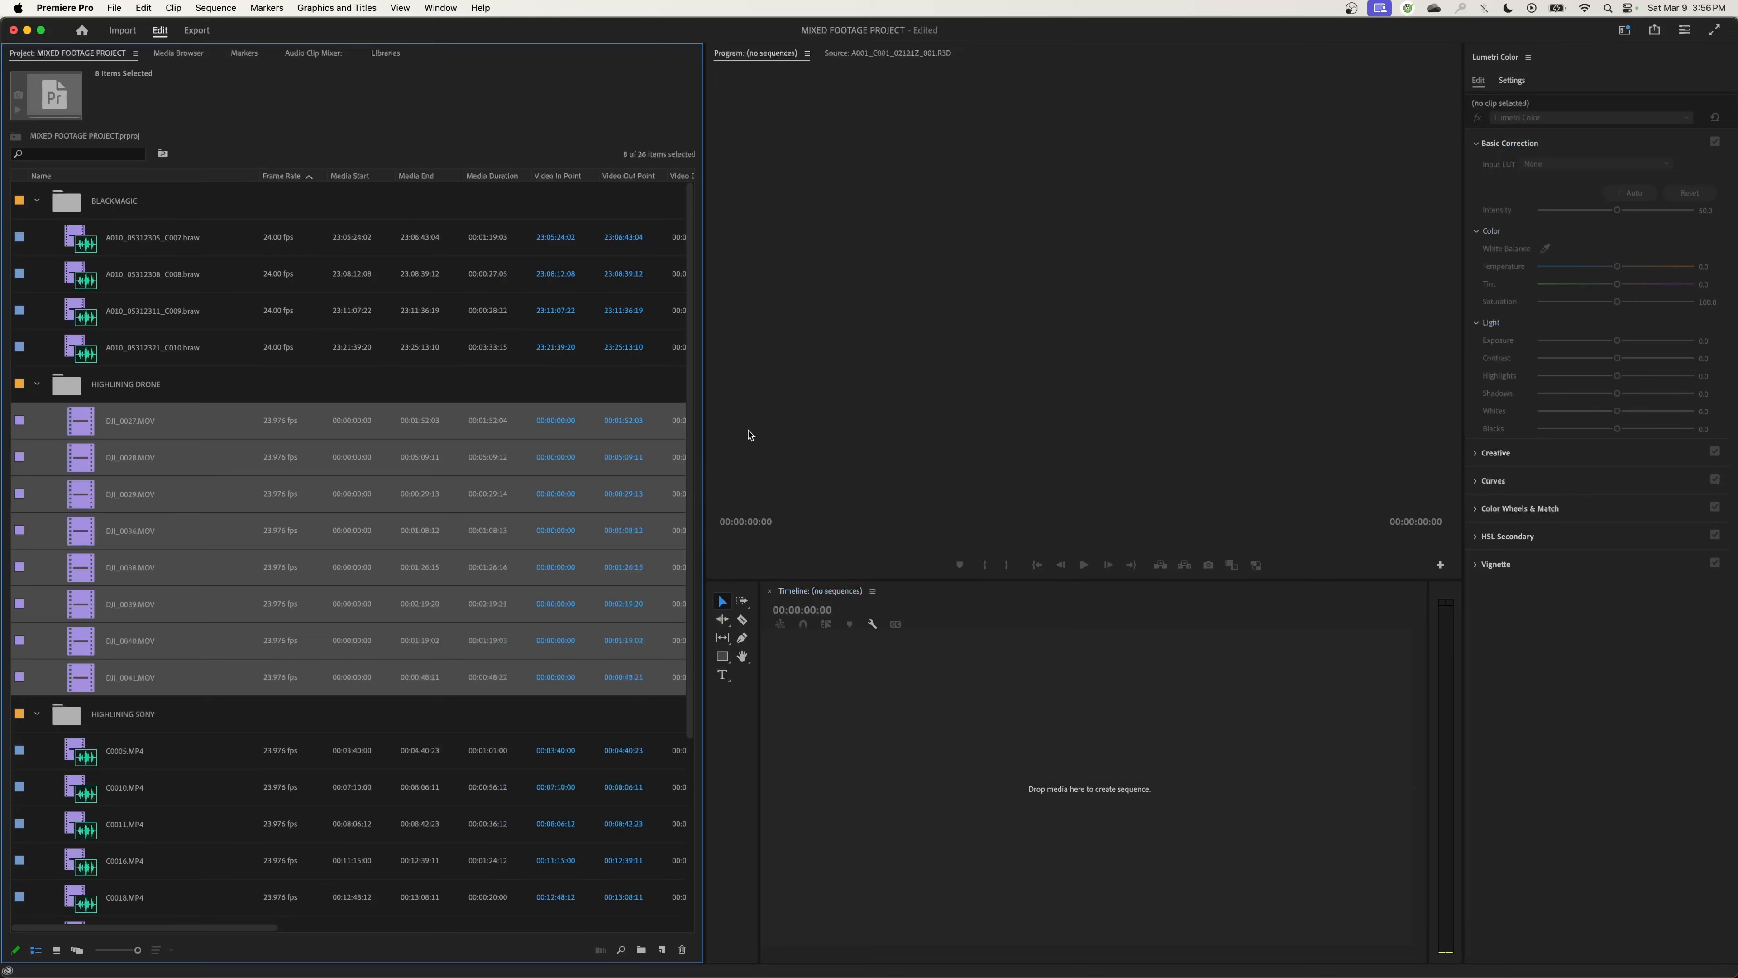
scroll(340, 617, "down", 3)
left_click(129, 536)
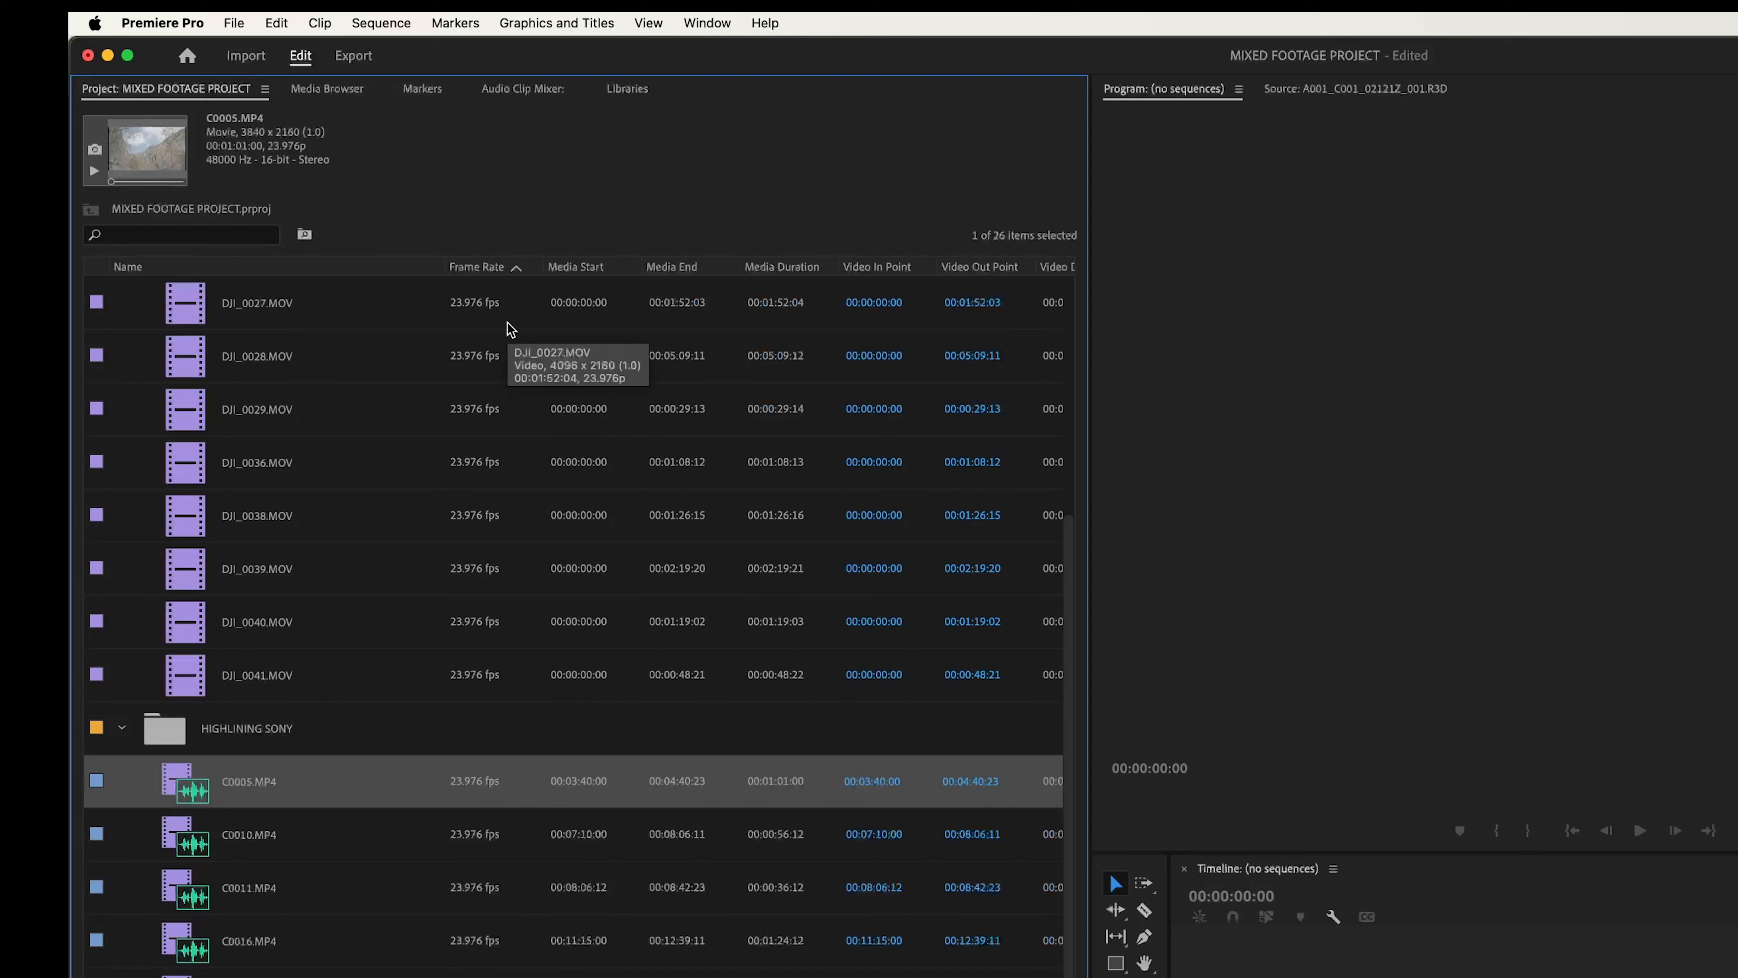
- Use Calculator to compare the aspect ratios of 3840/2160 and 1920/1080, and quit it
type("384")
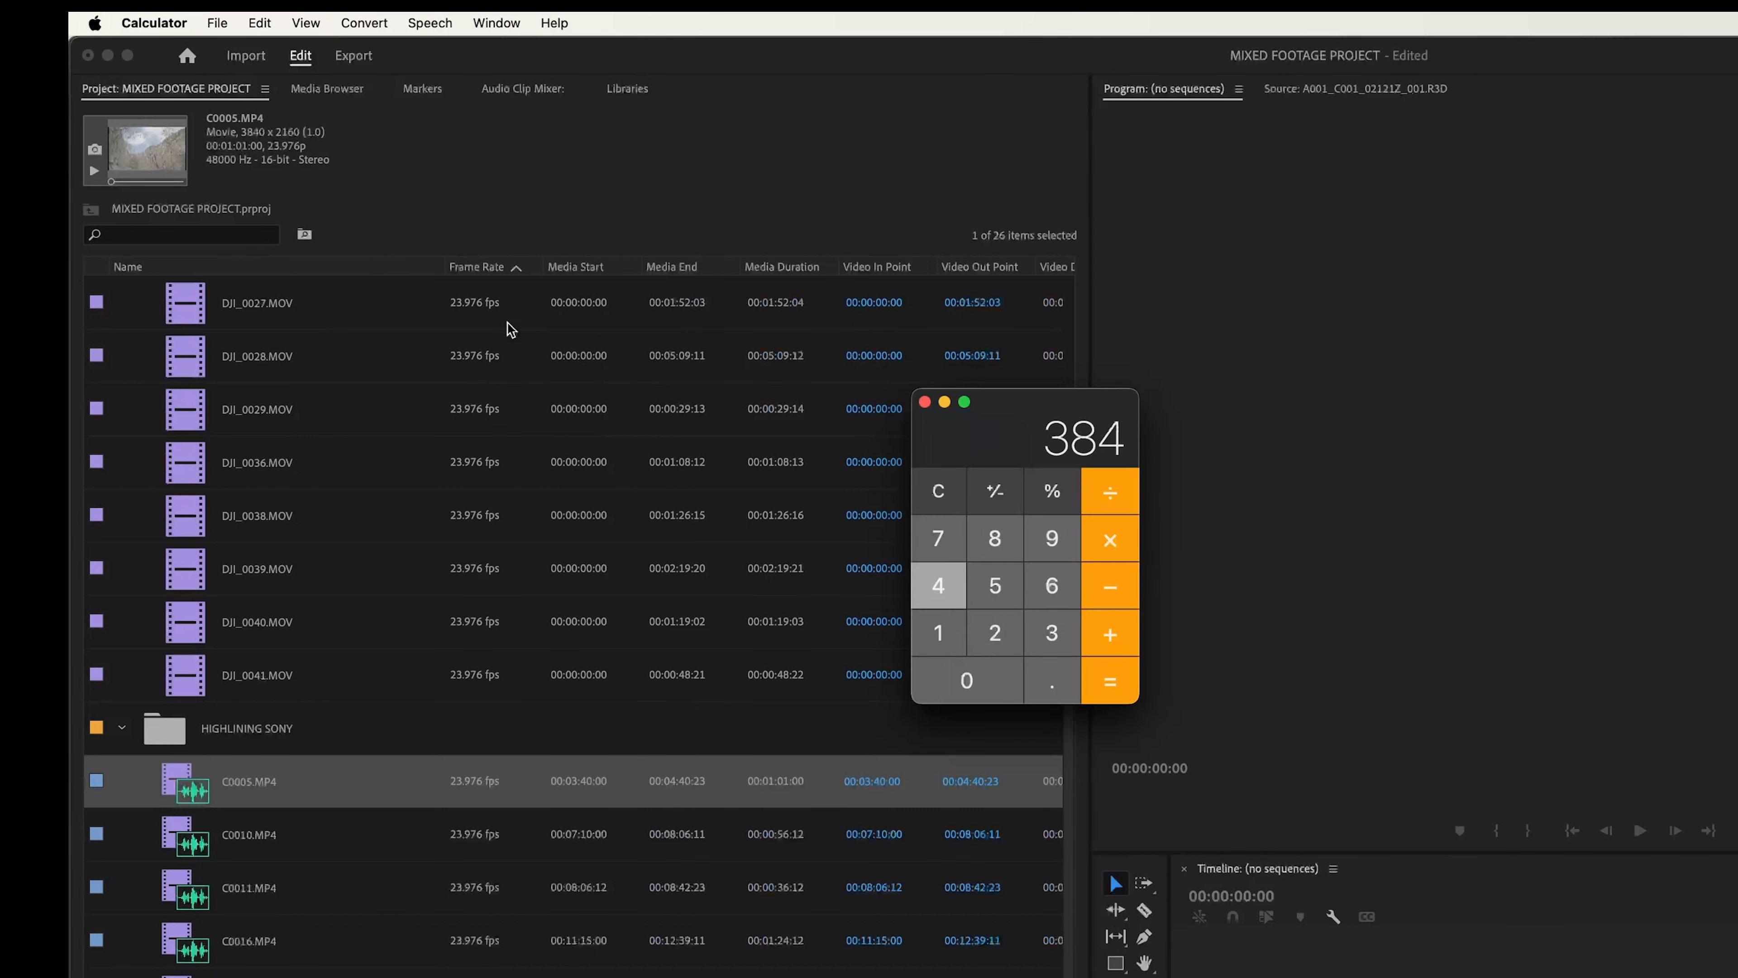
type("0/2160")
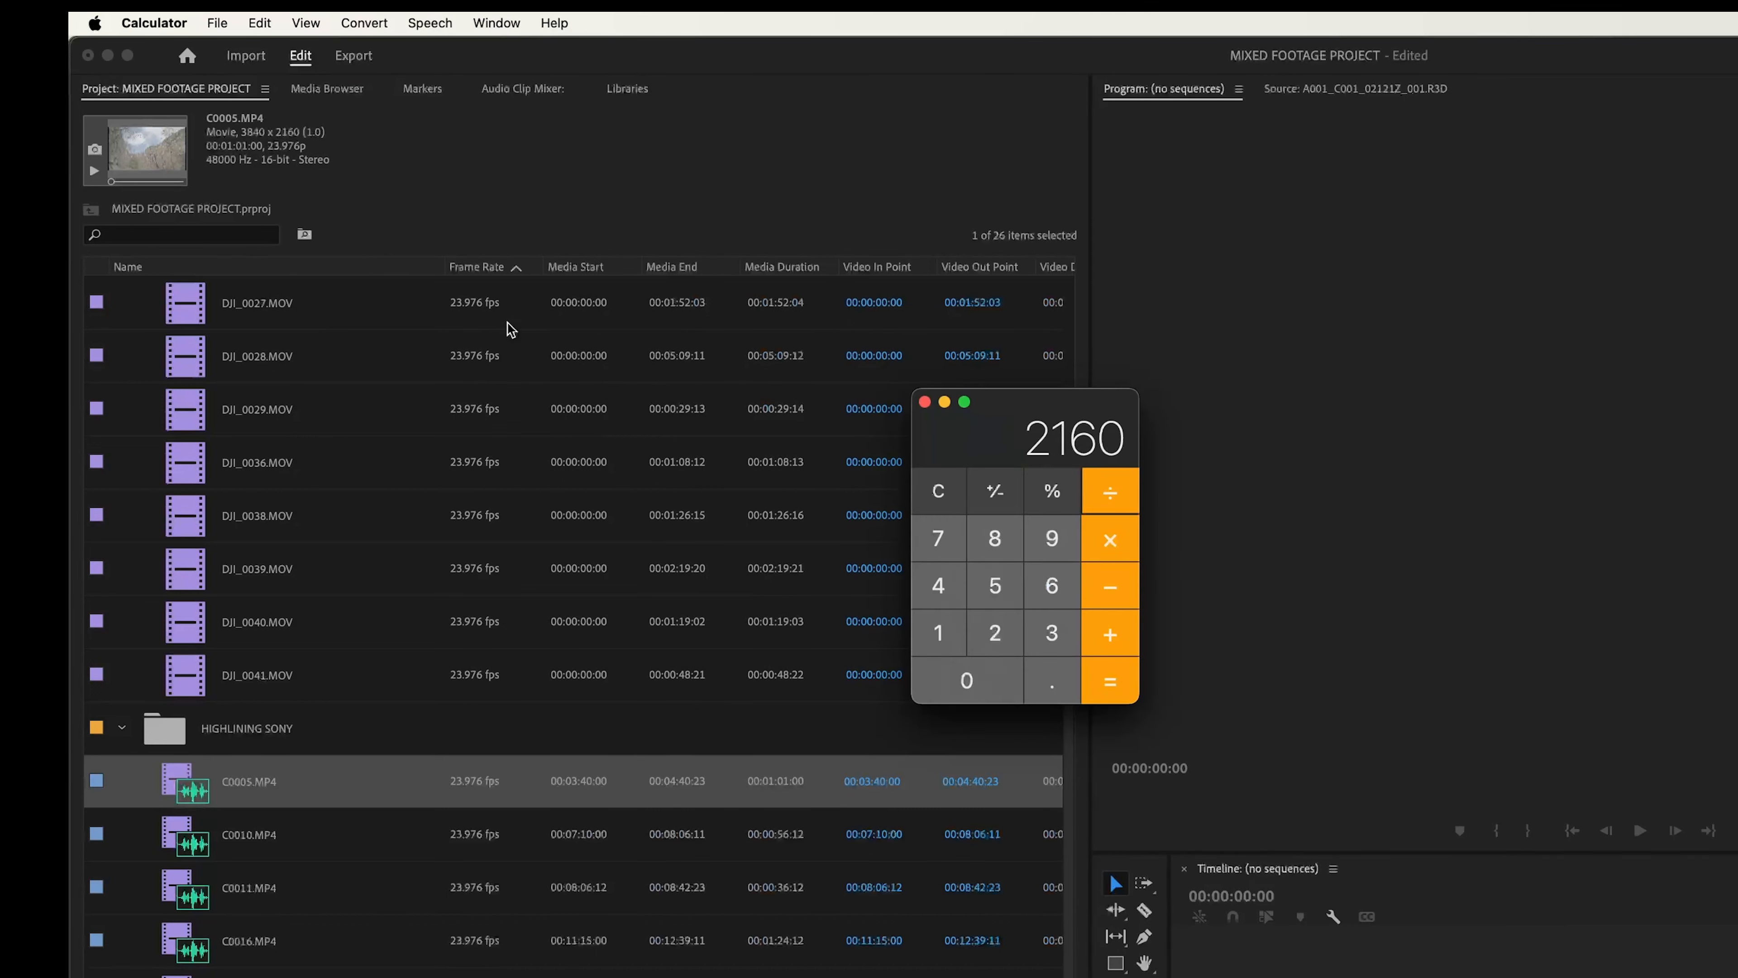
key("Return")
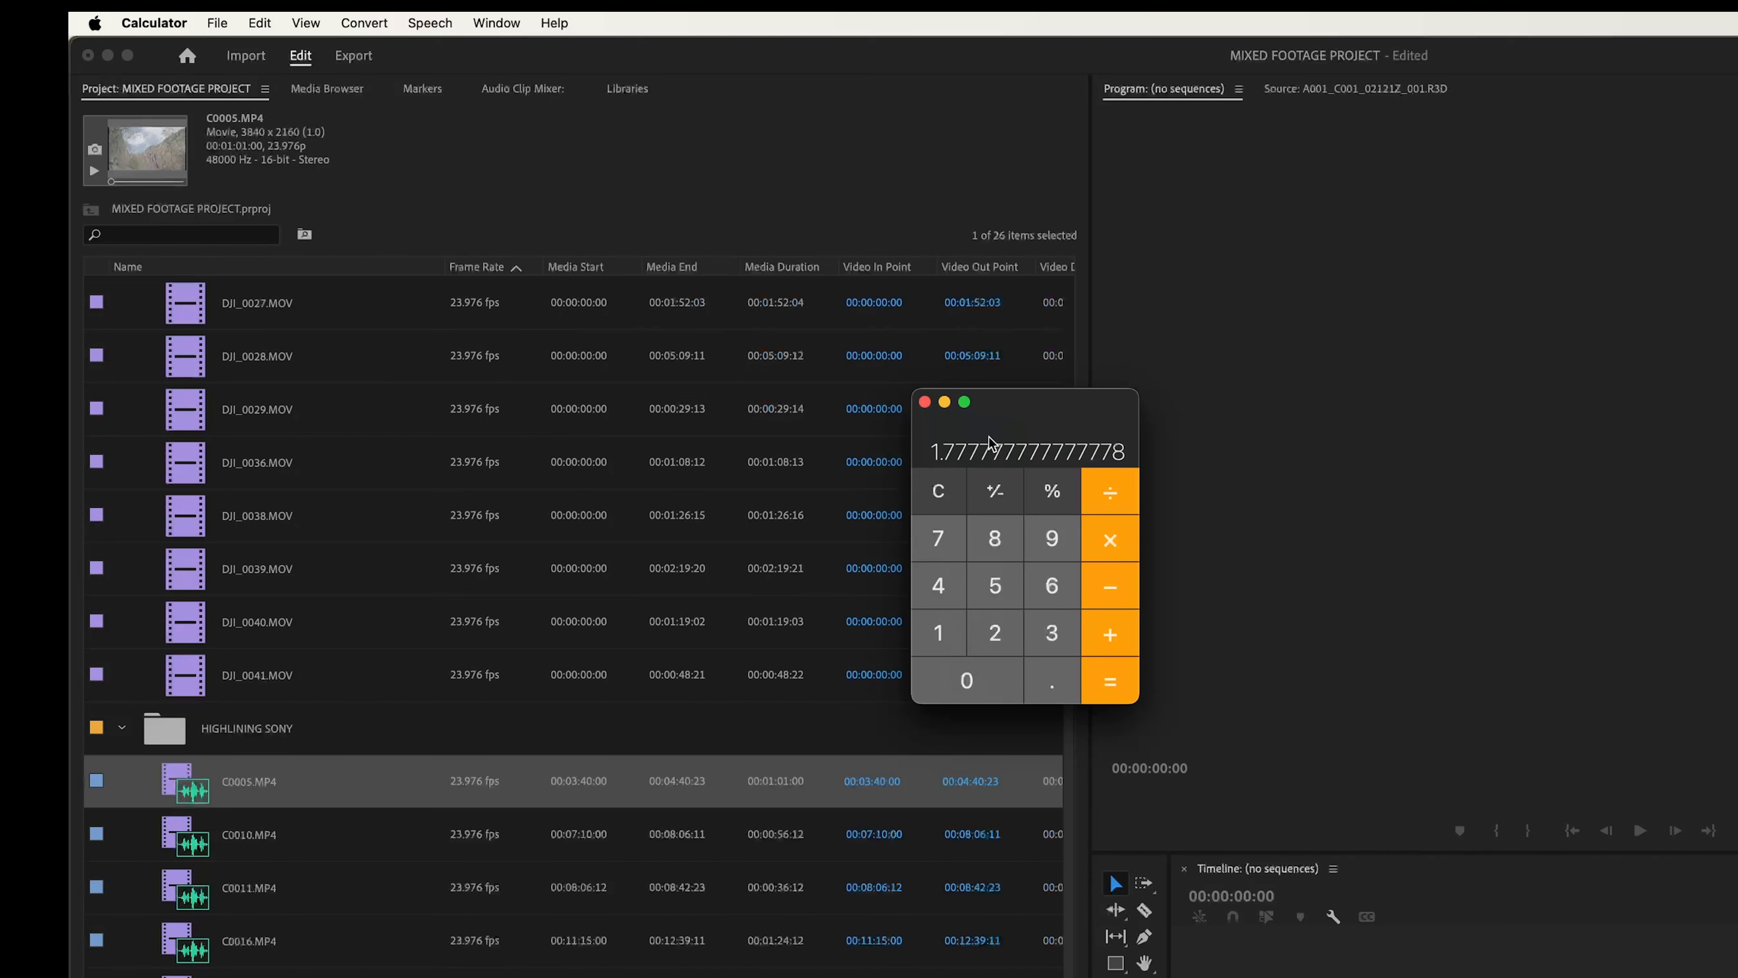
key("Escape")
type("1920")
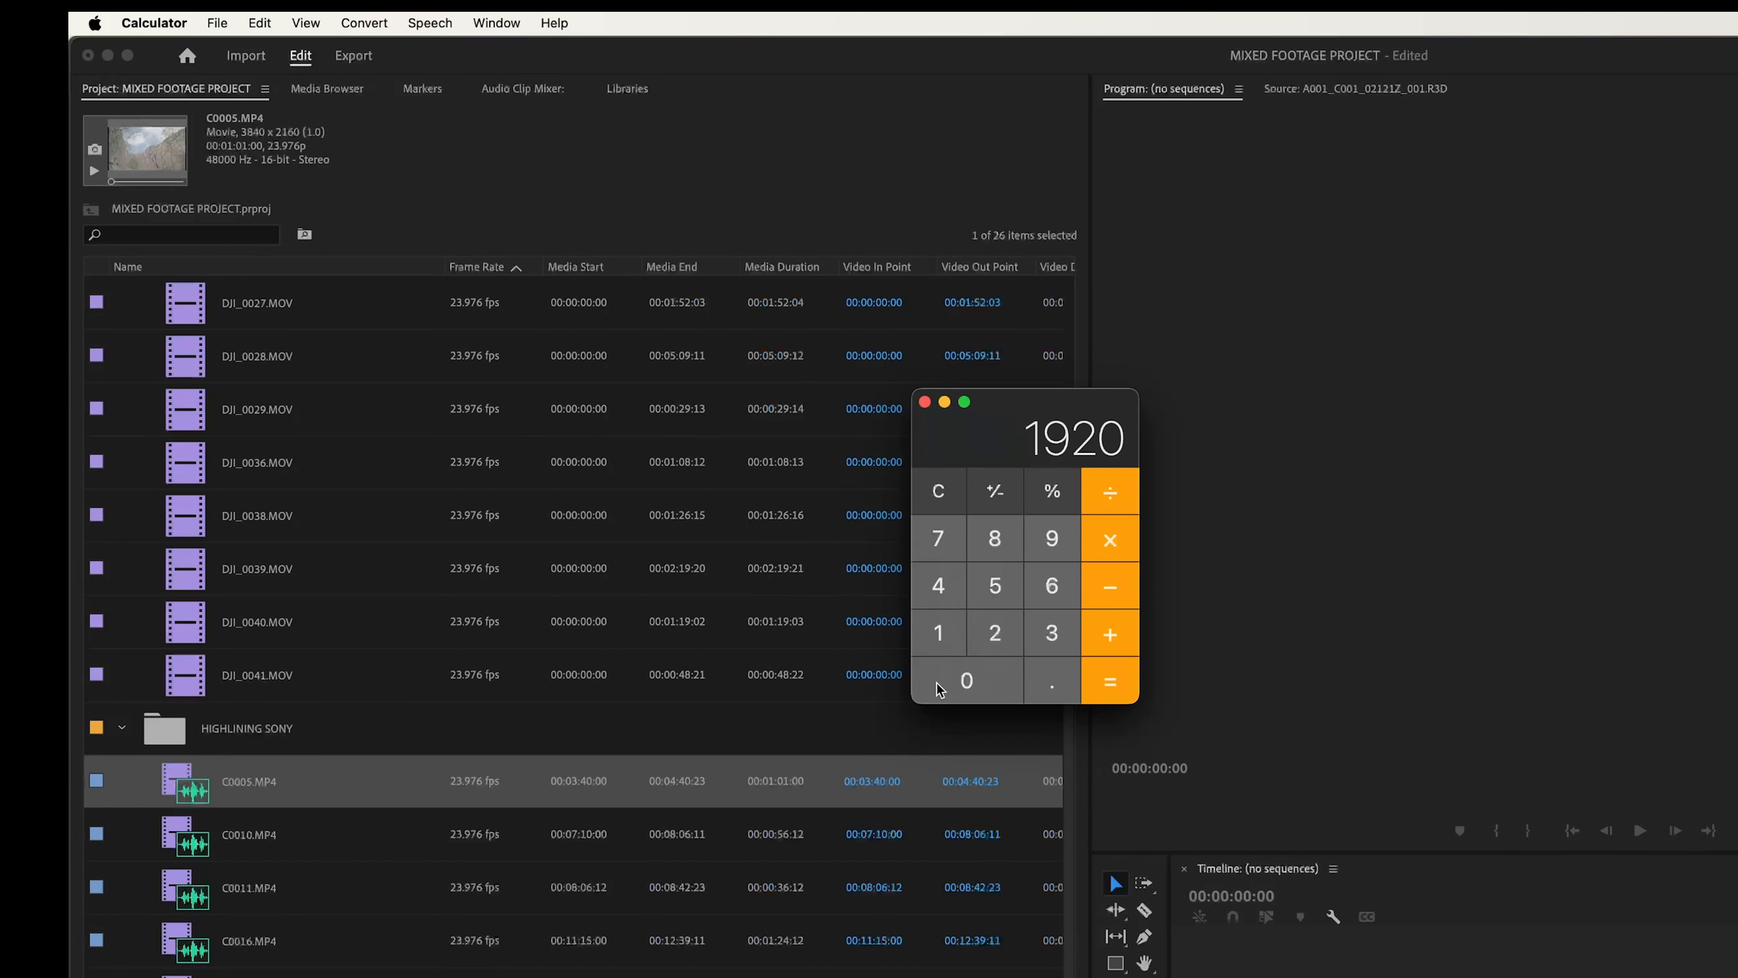
type("/1080")
key("Return")
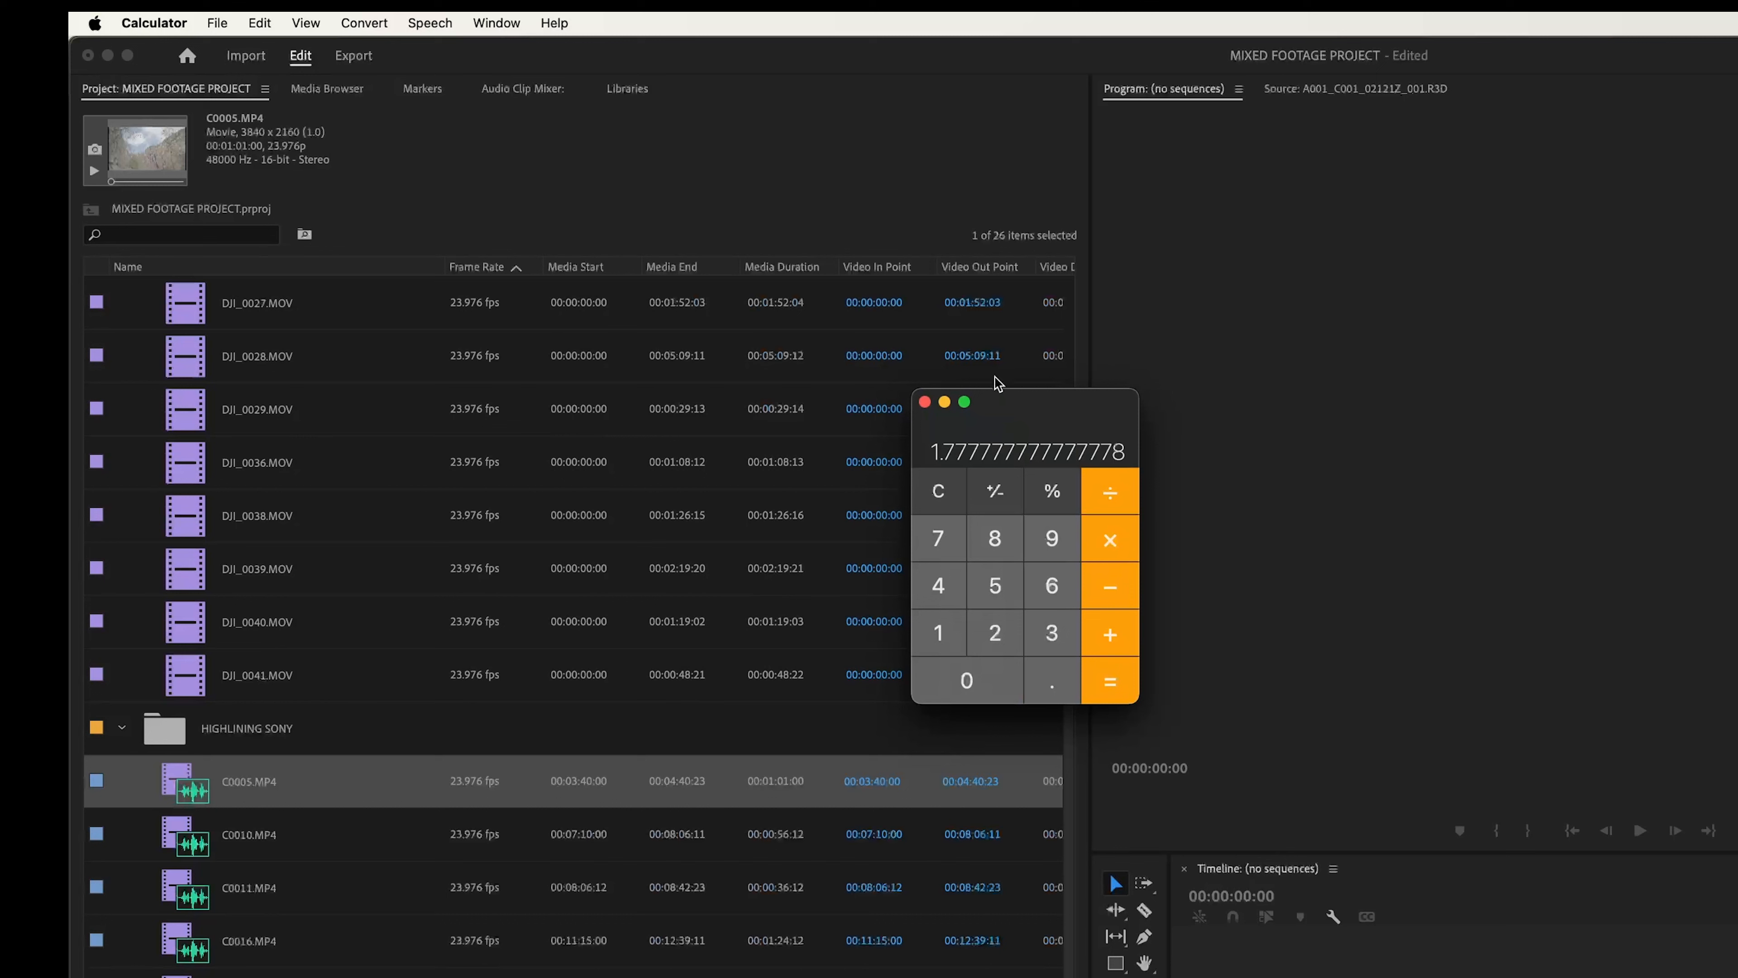
left_click_drag(1001, 400, 1060, 411)
key("super+q")
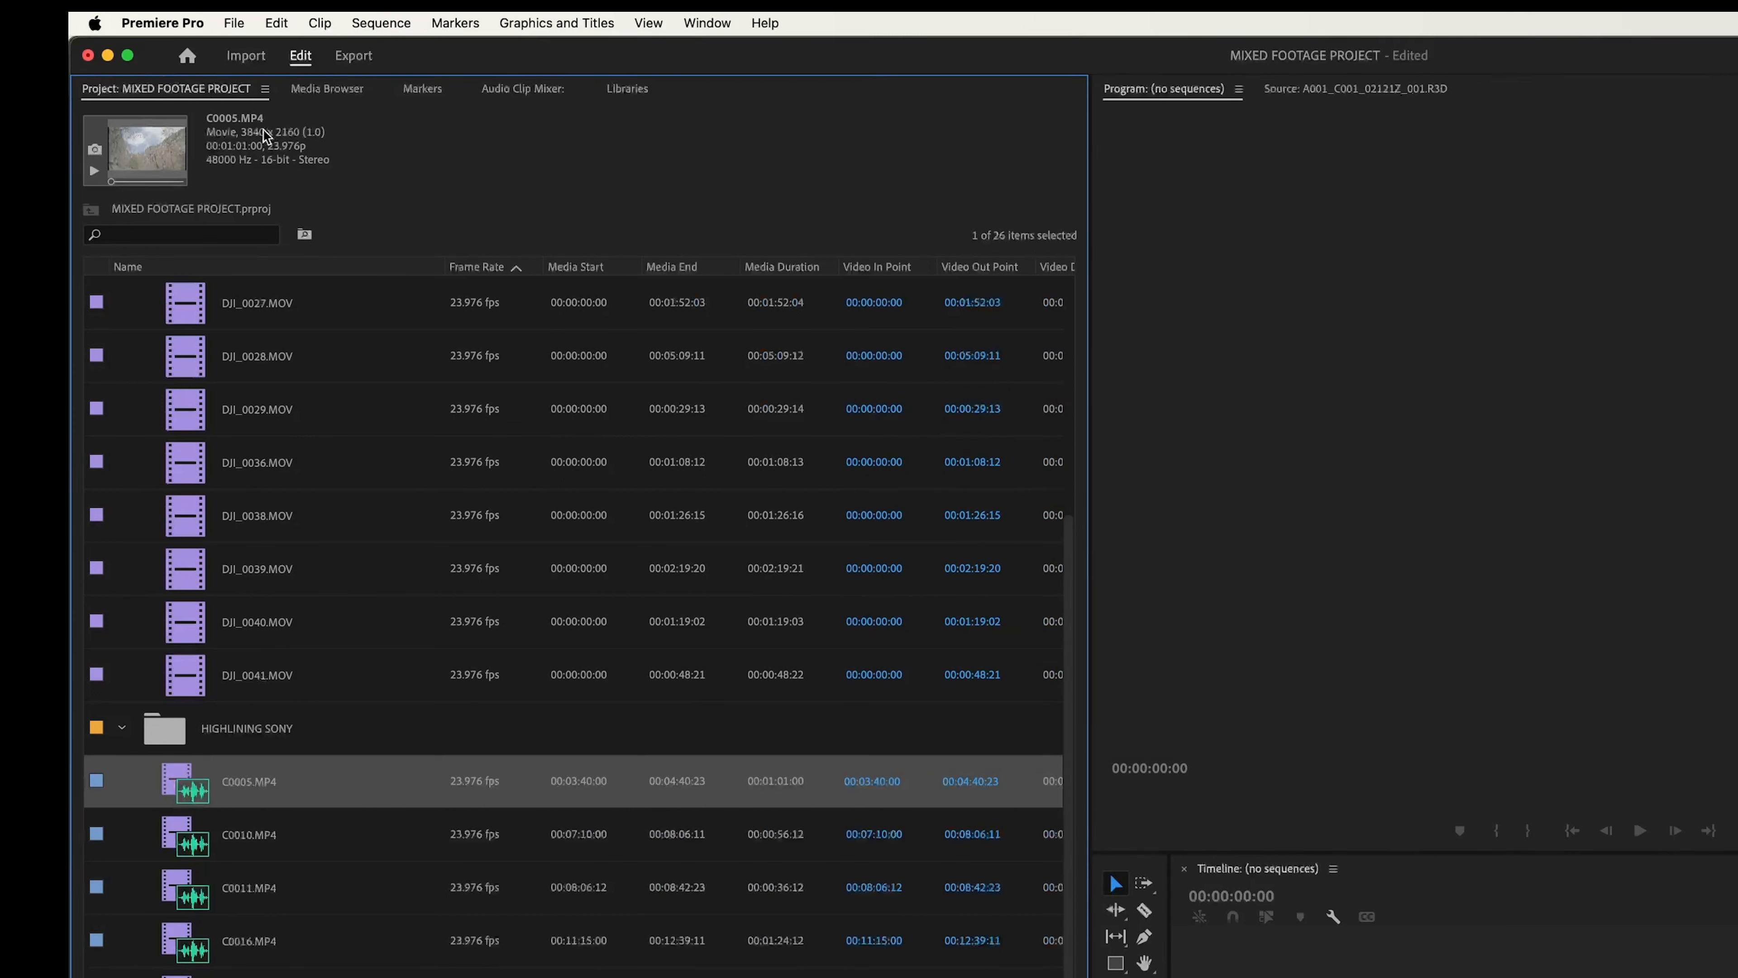
- Check the frame size of DJI_0029.MOV, select all seven clips in the HIGHLINING SONY bin and open their export settings
left_click(229, 419)
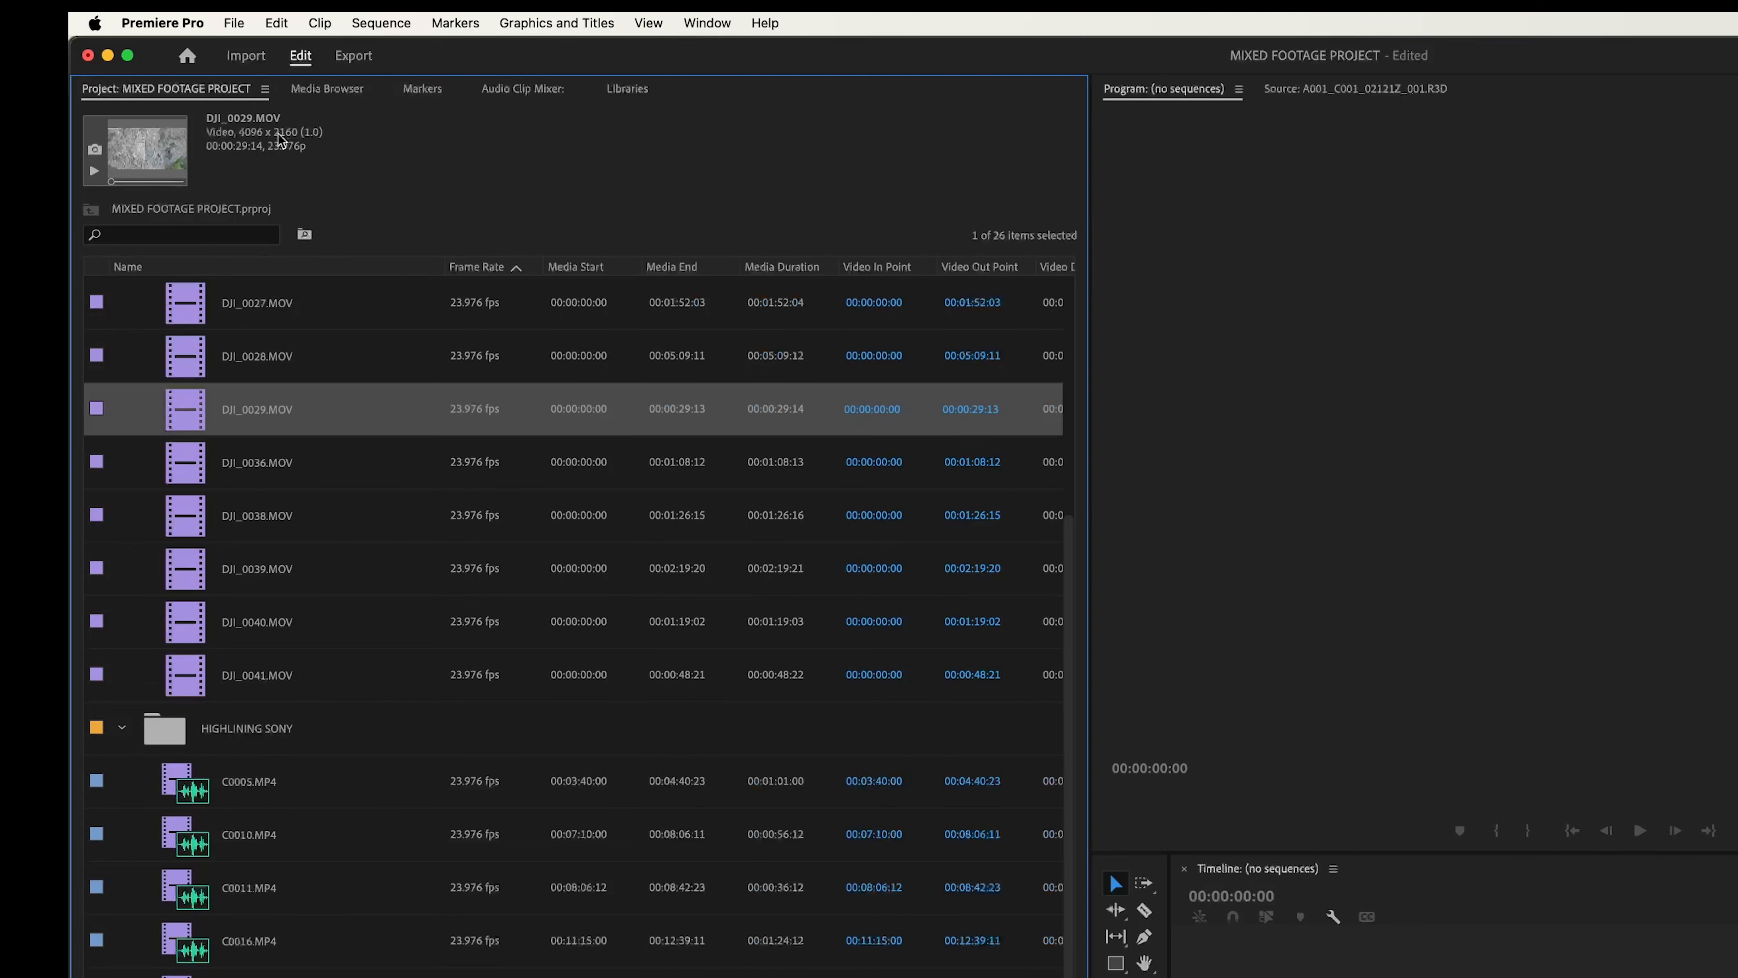
left_click(191, 798)
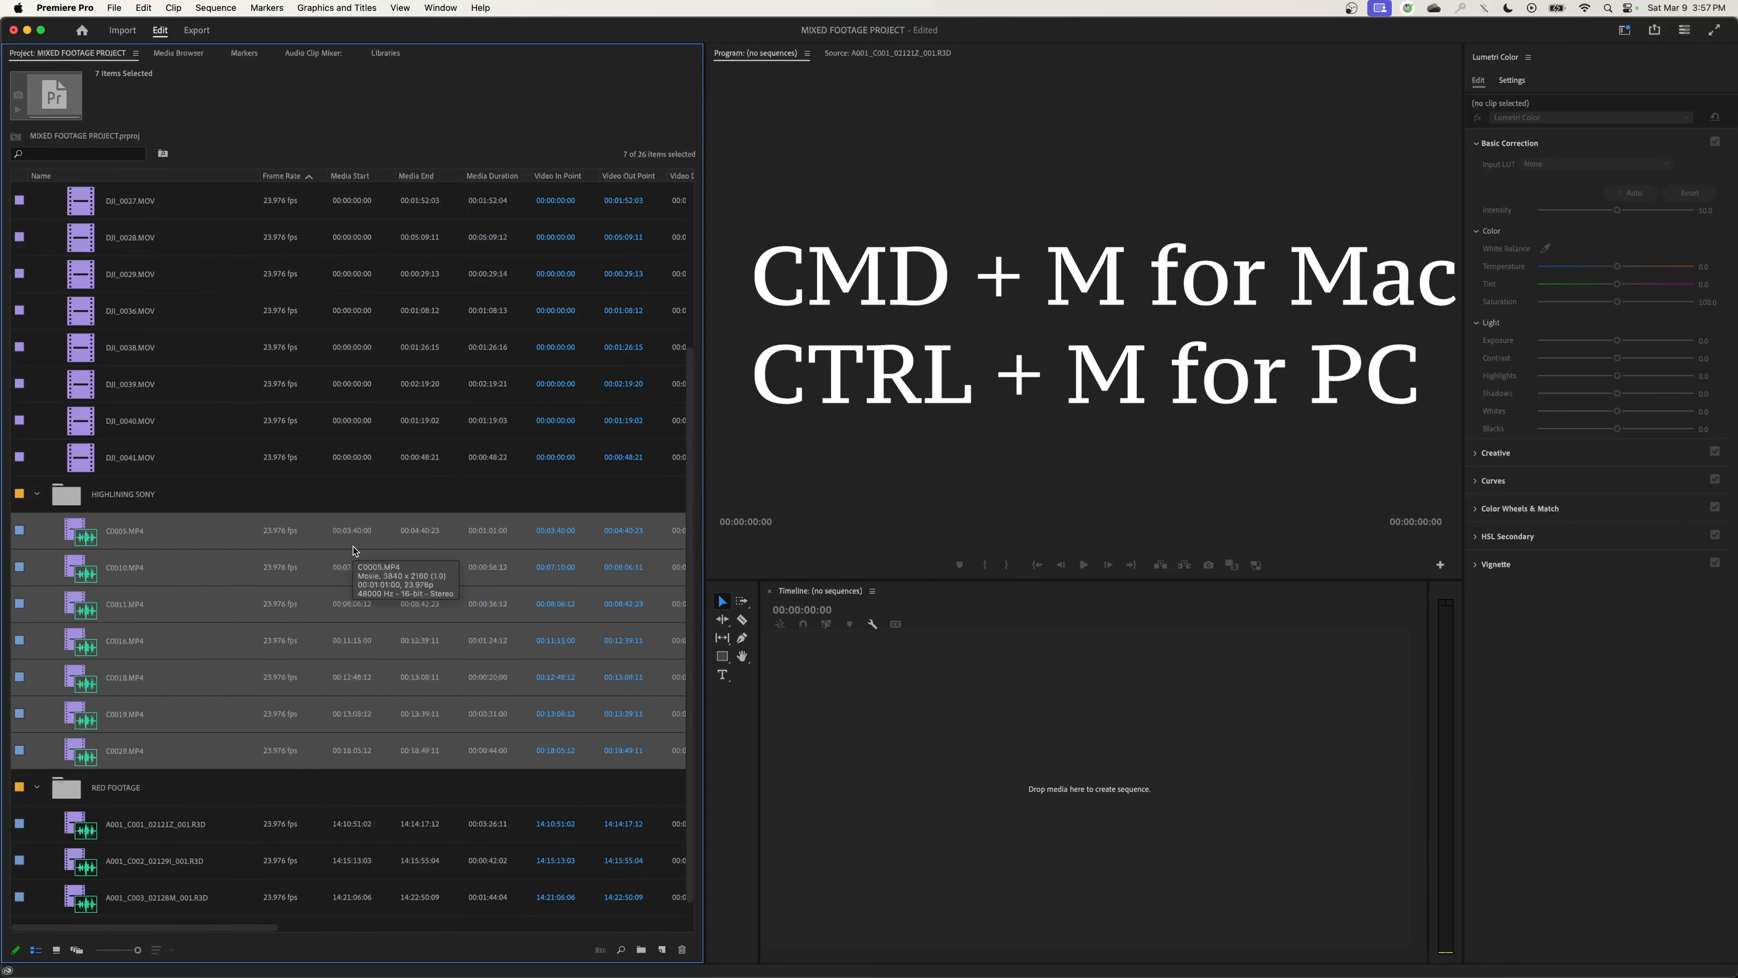
key("super+m")
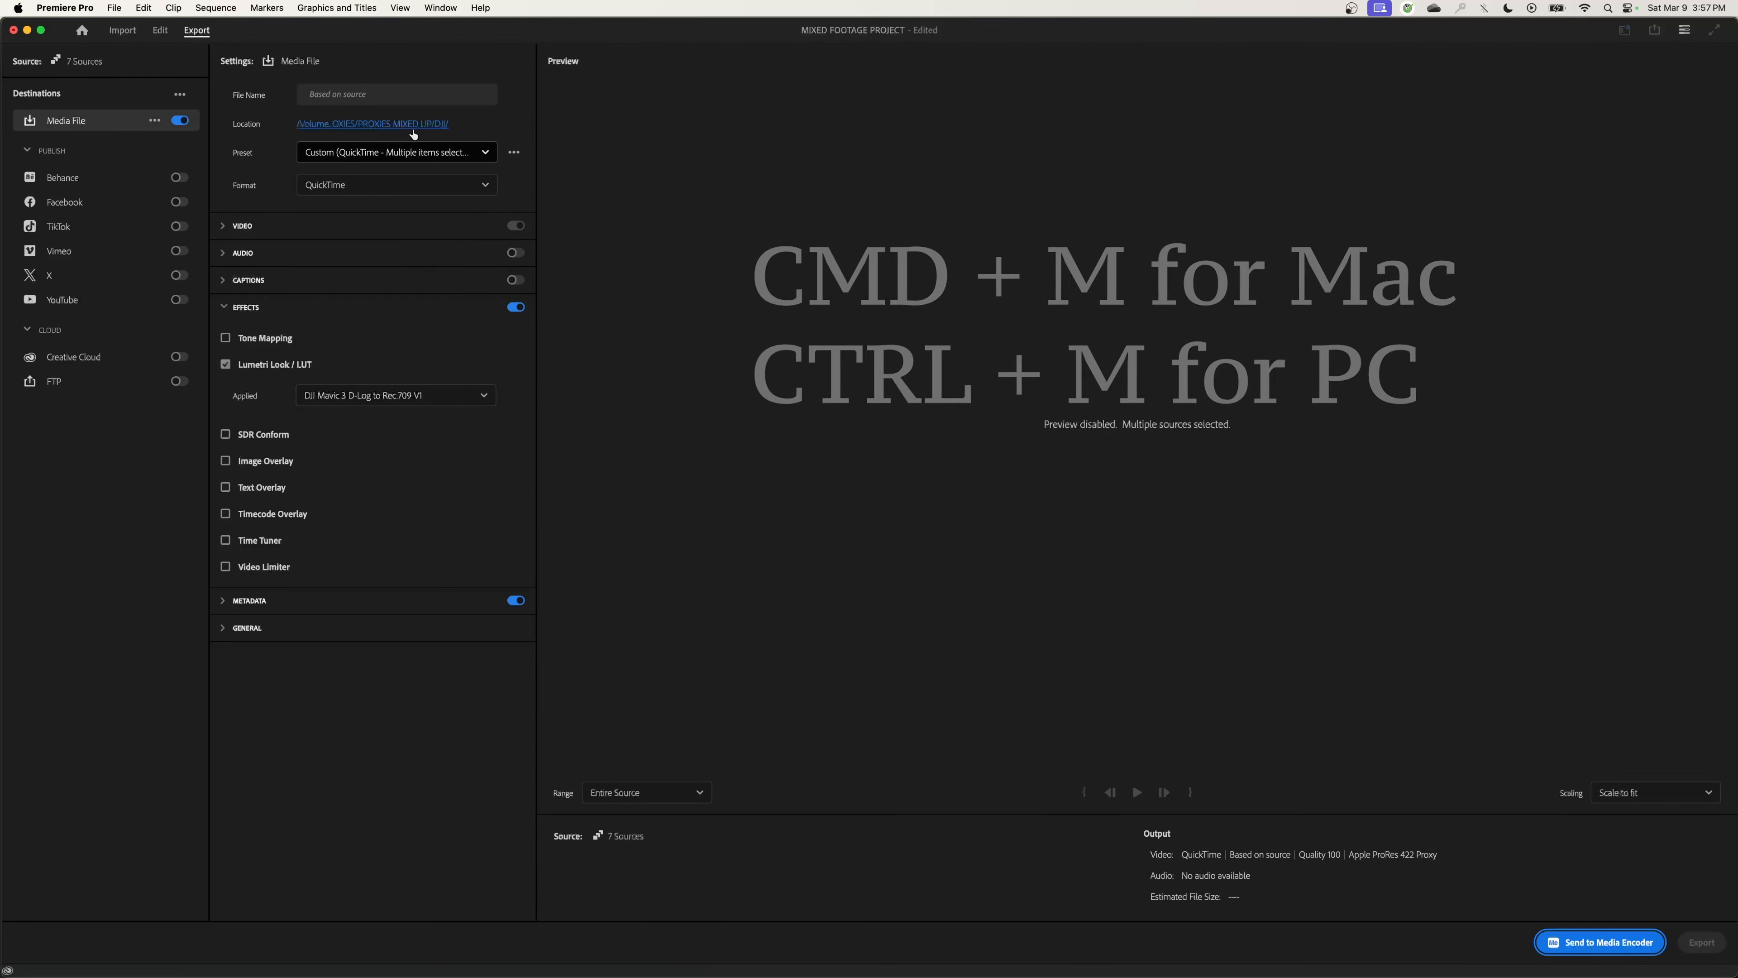
- Set the Sony clips' export location to the SONY folder in PROXIES MIXED UP
left_click(373, 124)
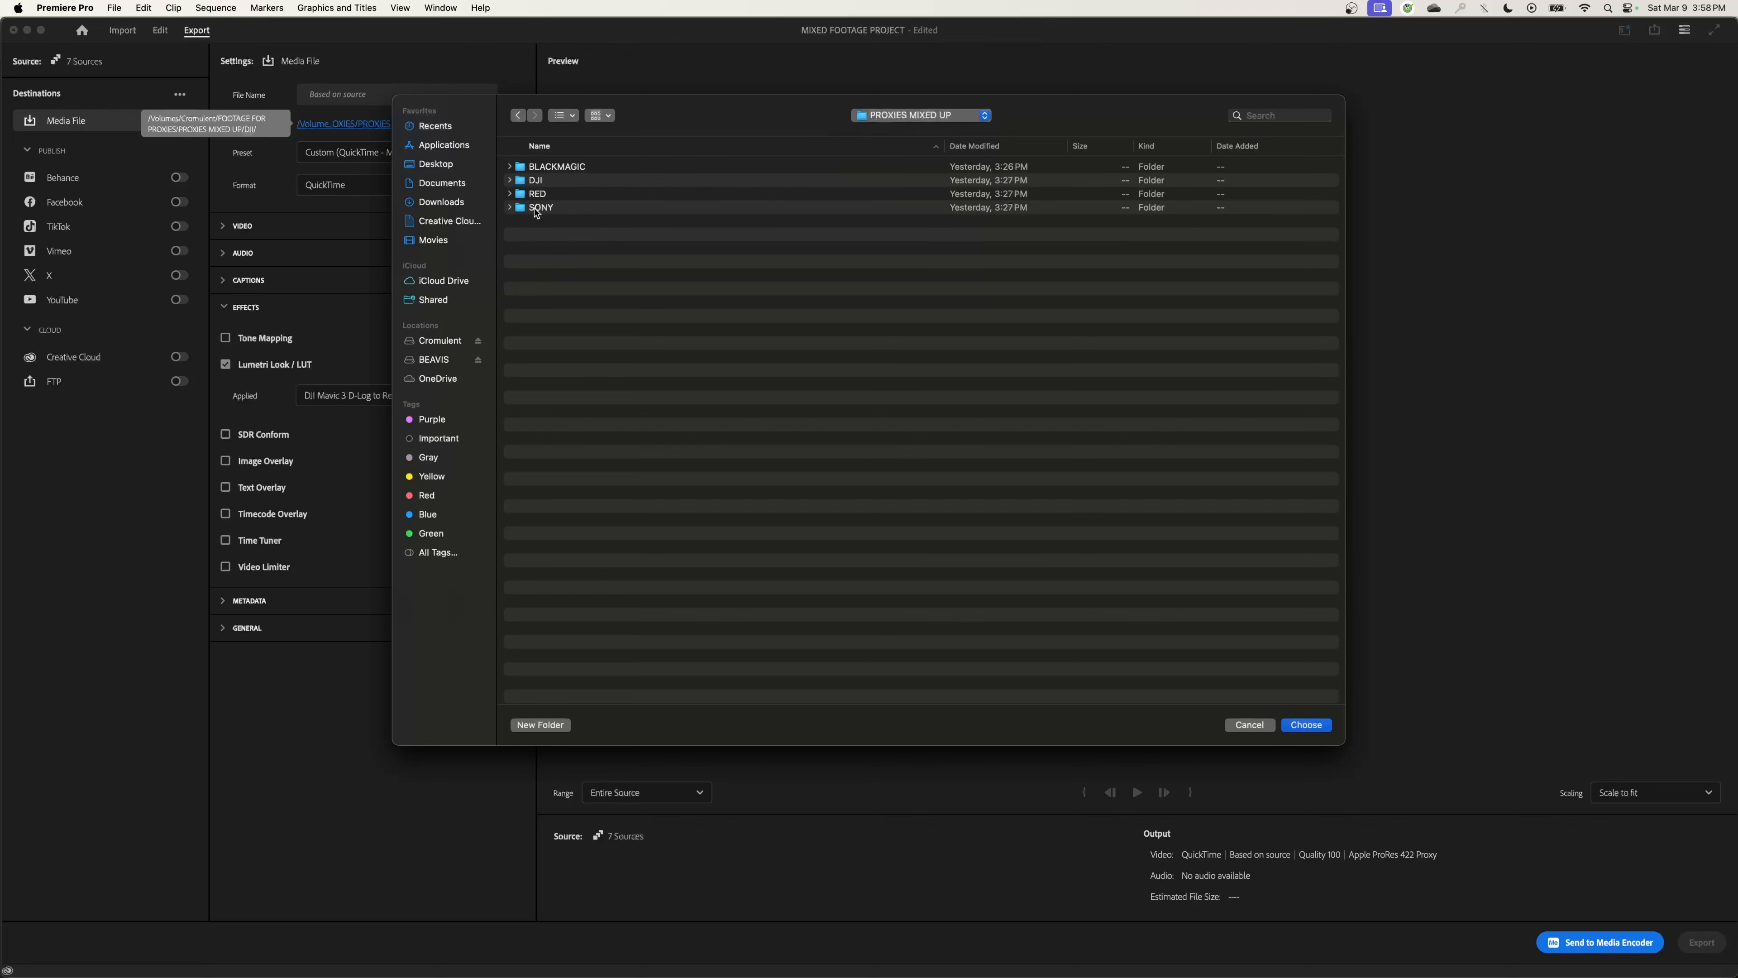
left_click(540, 209)
left_click(1306, 725)
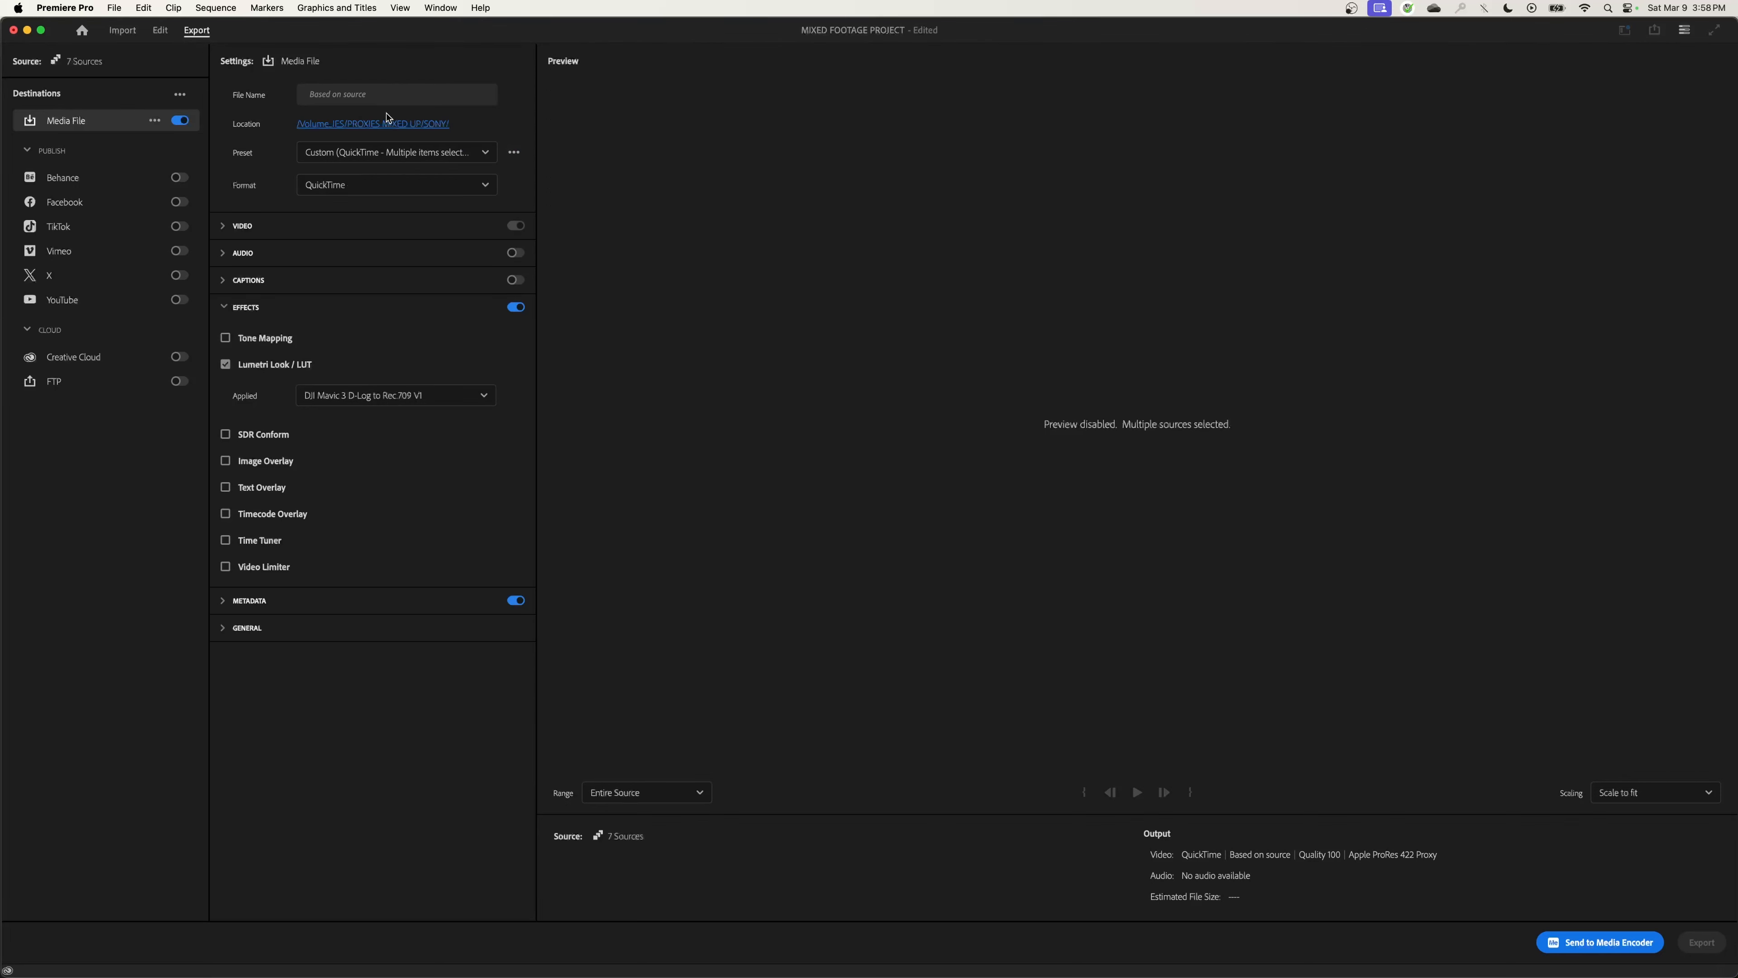
- Set the frame width of the Sony clips' export to 1920 for a Full HD 1920 x 1080 frame
left_click(420, 252)
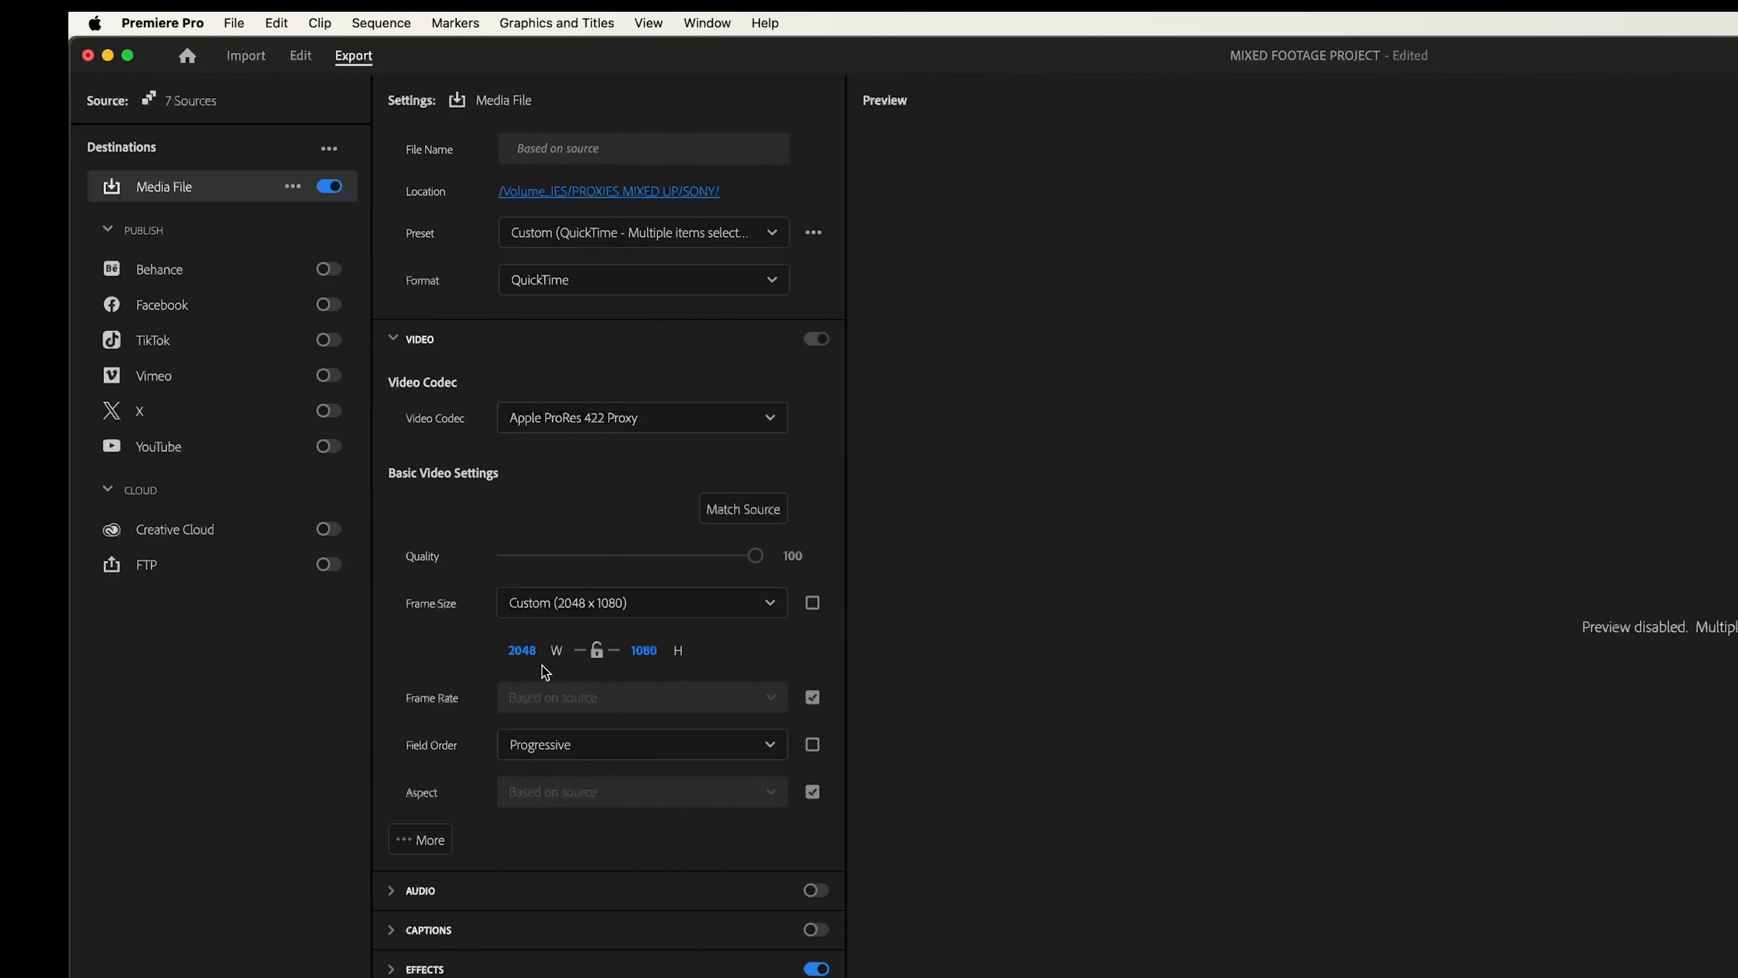
left_click(524, 654)
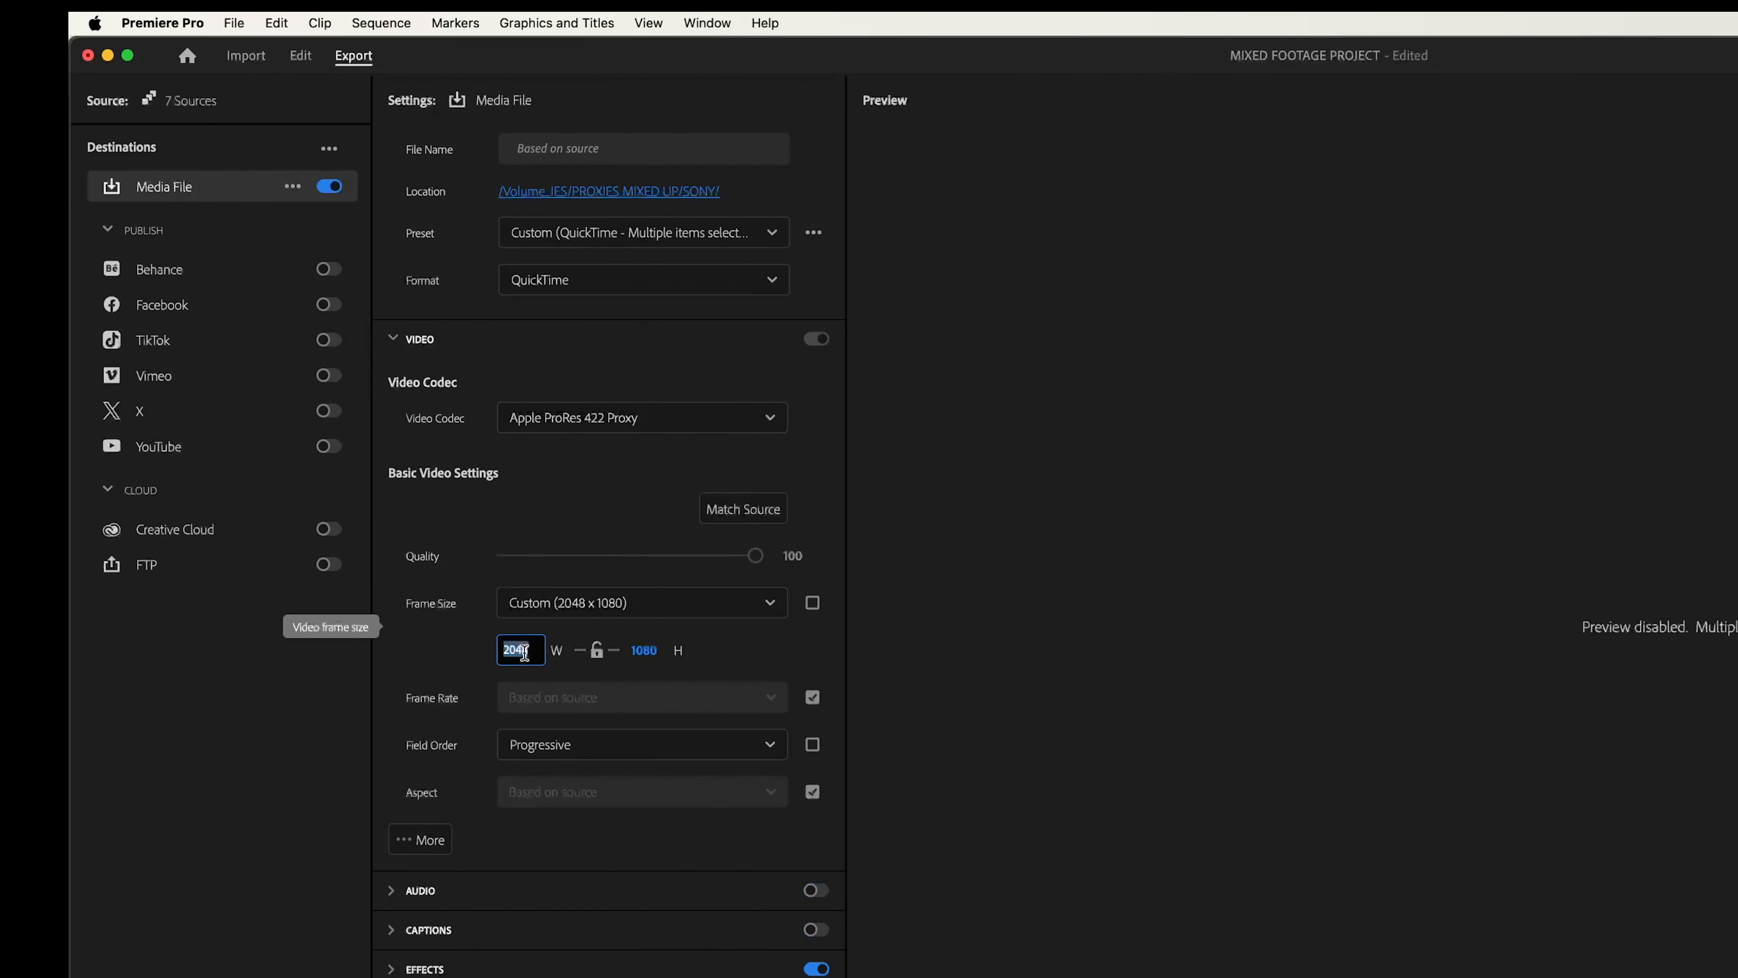
type("1920")
key("Return")
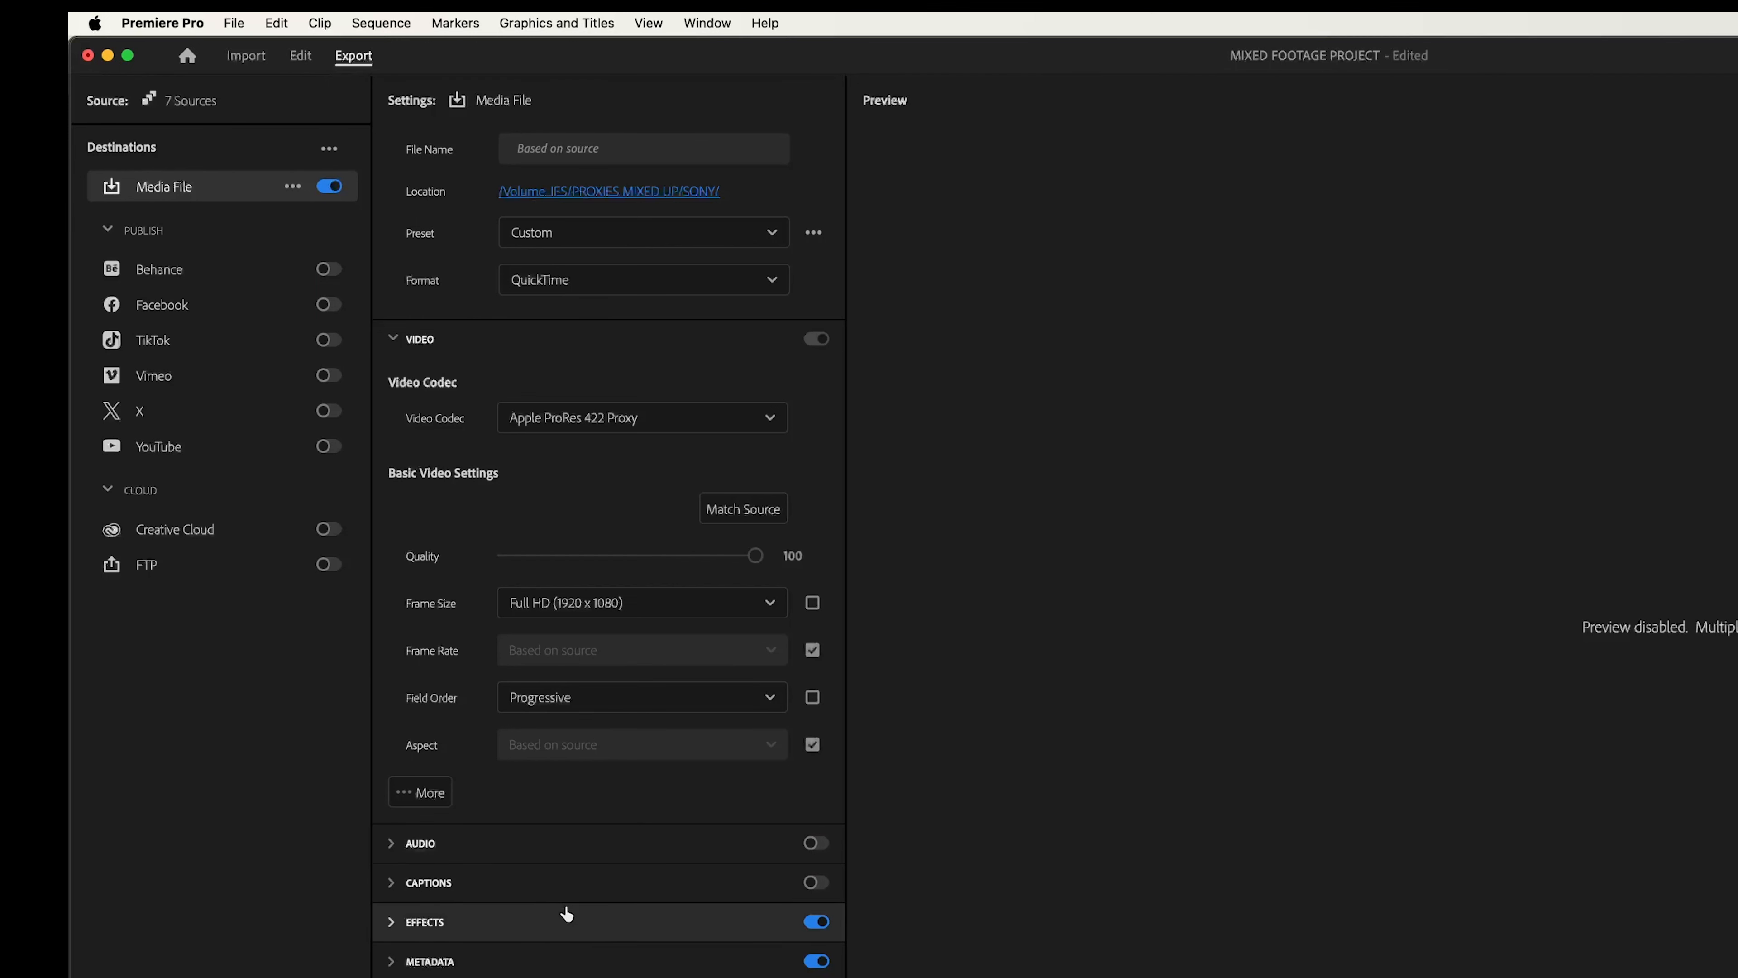
- Turn on audio for the Sony clips' export and check its sample rate and channel configuration
left_click(811, 843)
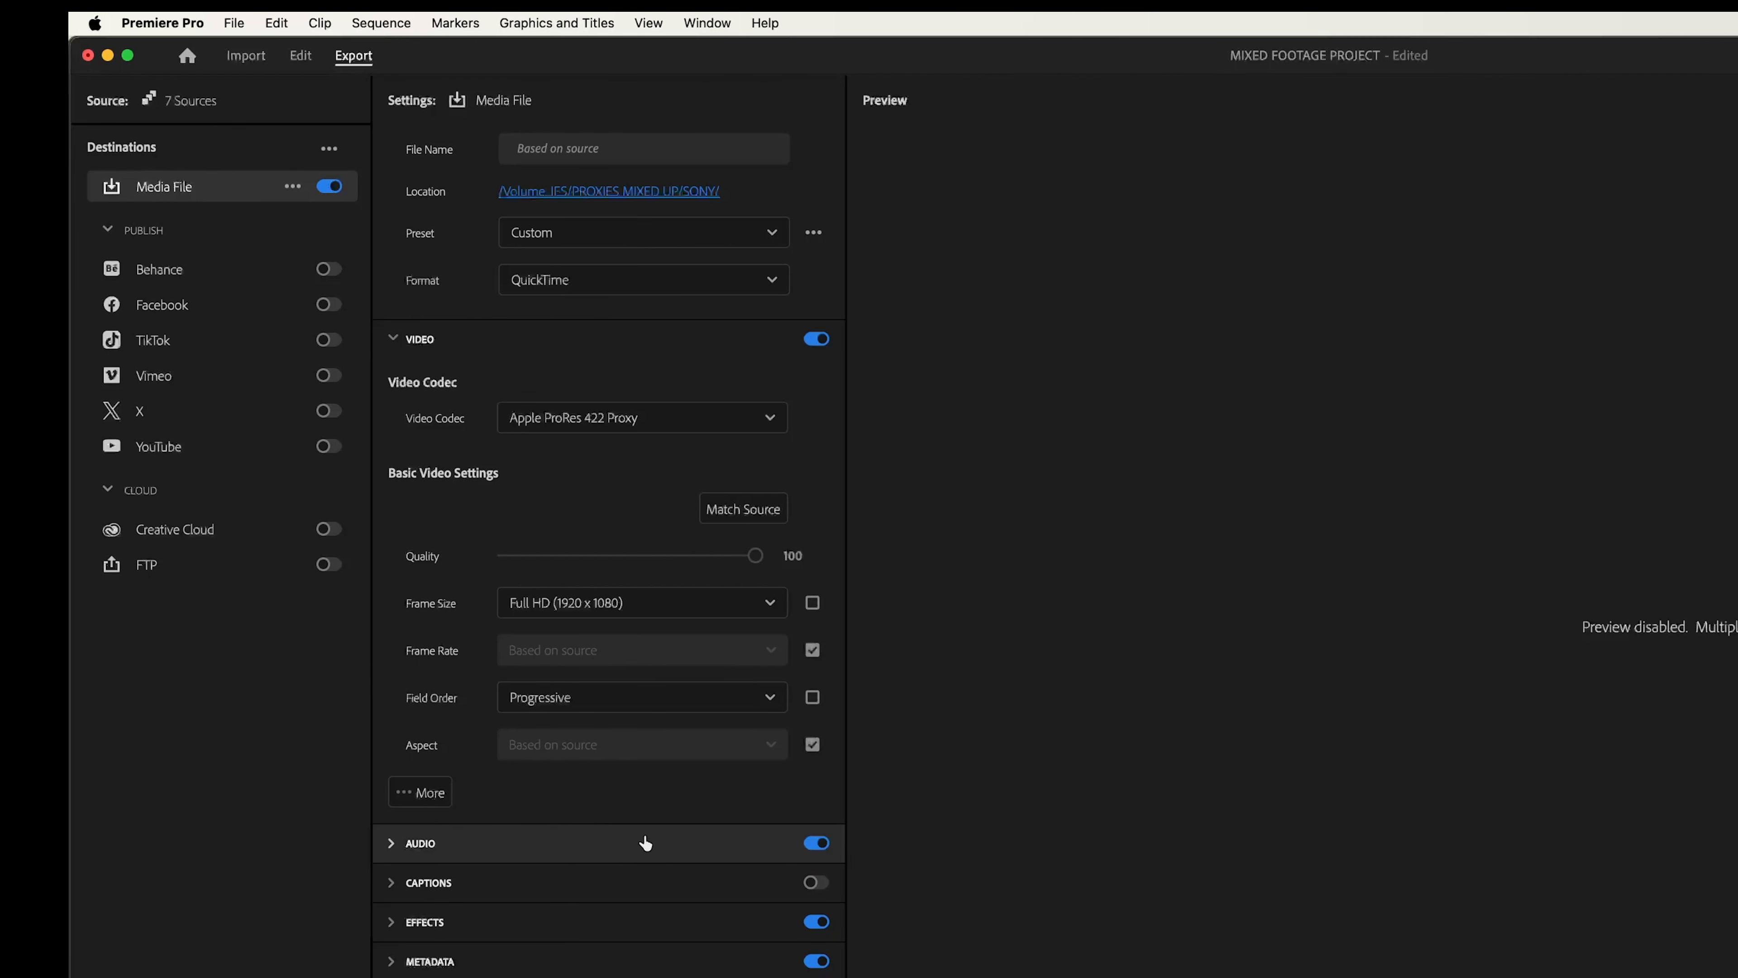
left_click(622, 848)
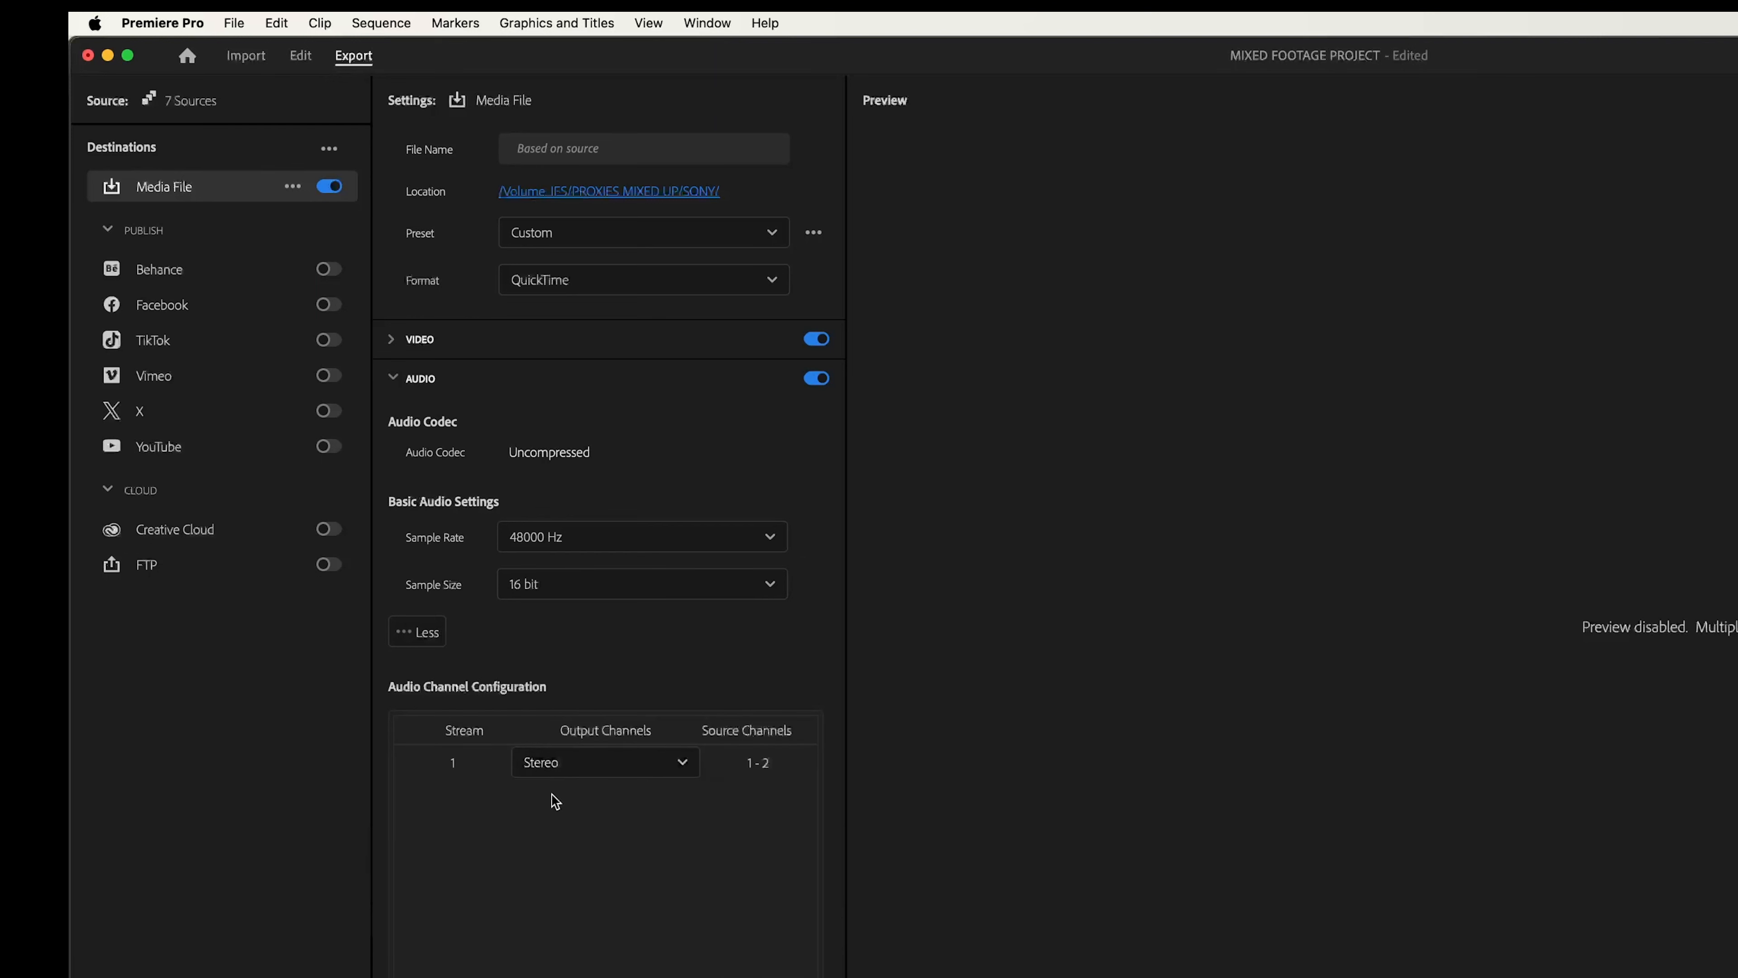
left_click(549, 387)
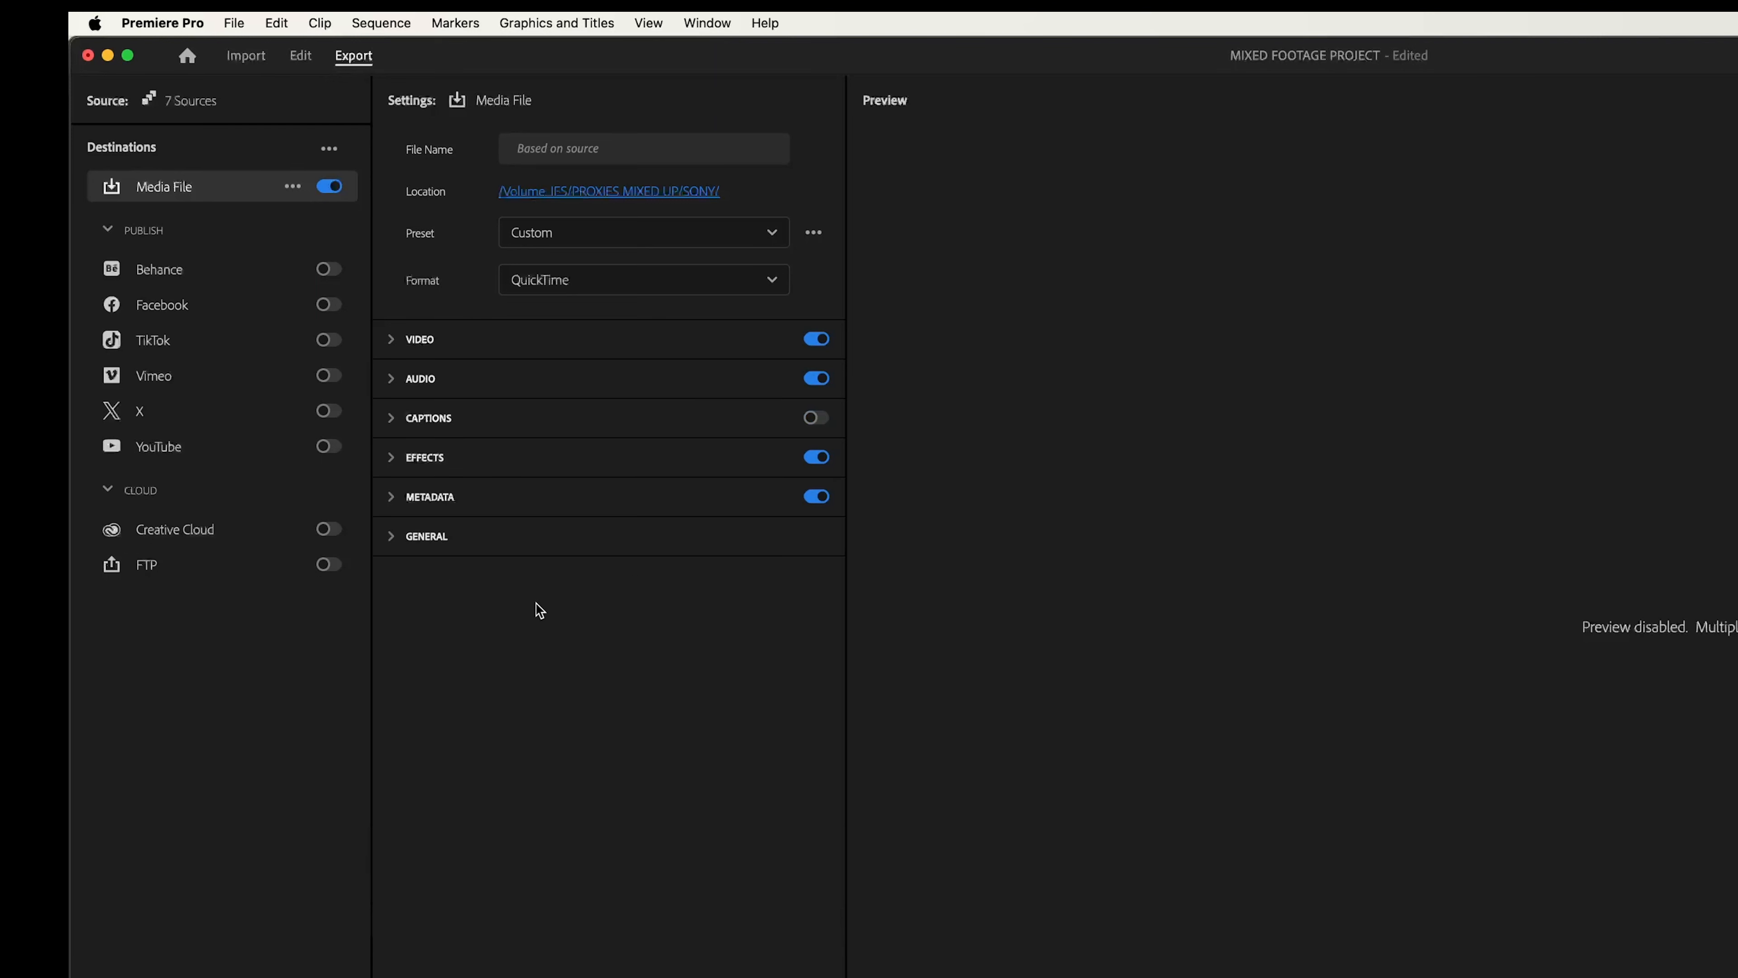
- Apply CINECOLOR_S-LOG3.cube from the CINECOLOR_SONY_S-LOG3 folder as the Lumetri look for the Sony clips' export
left_click(514, 469)
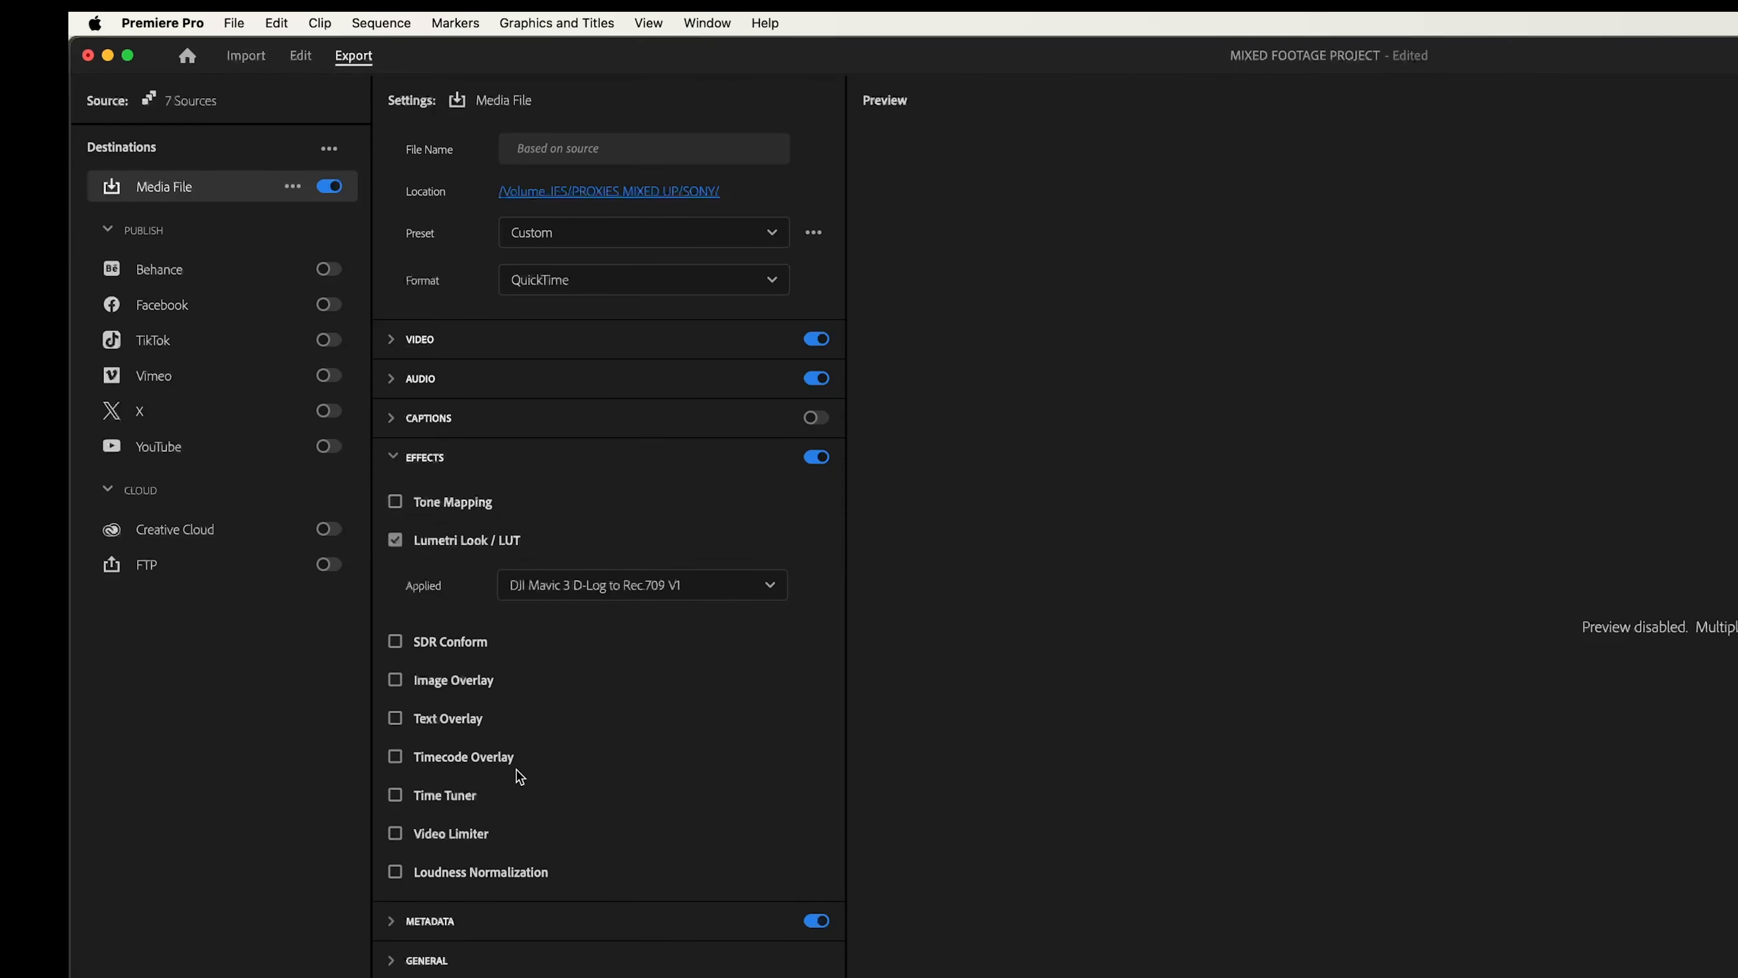
left_click(599, 585)
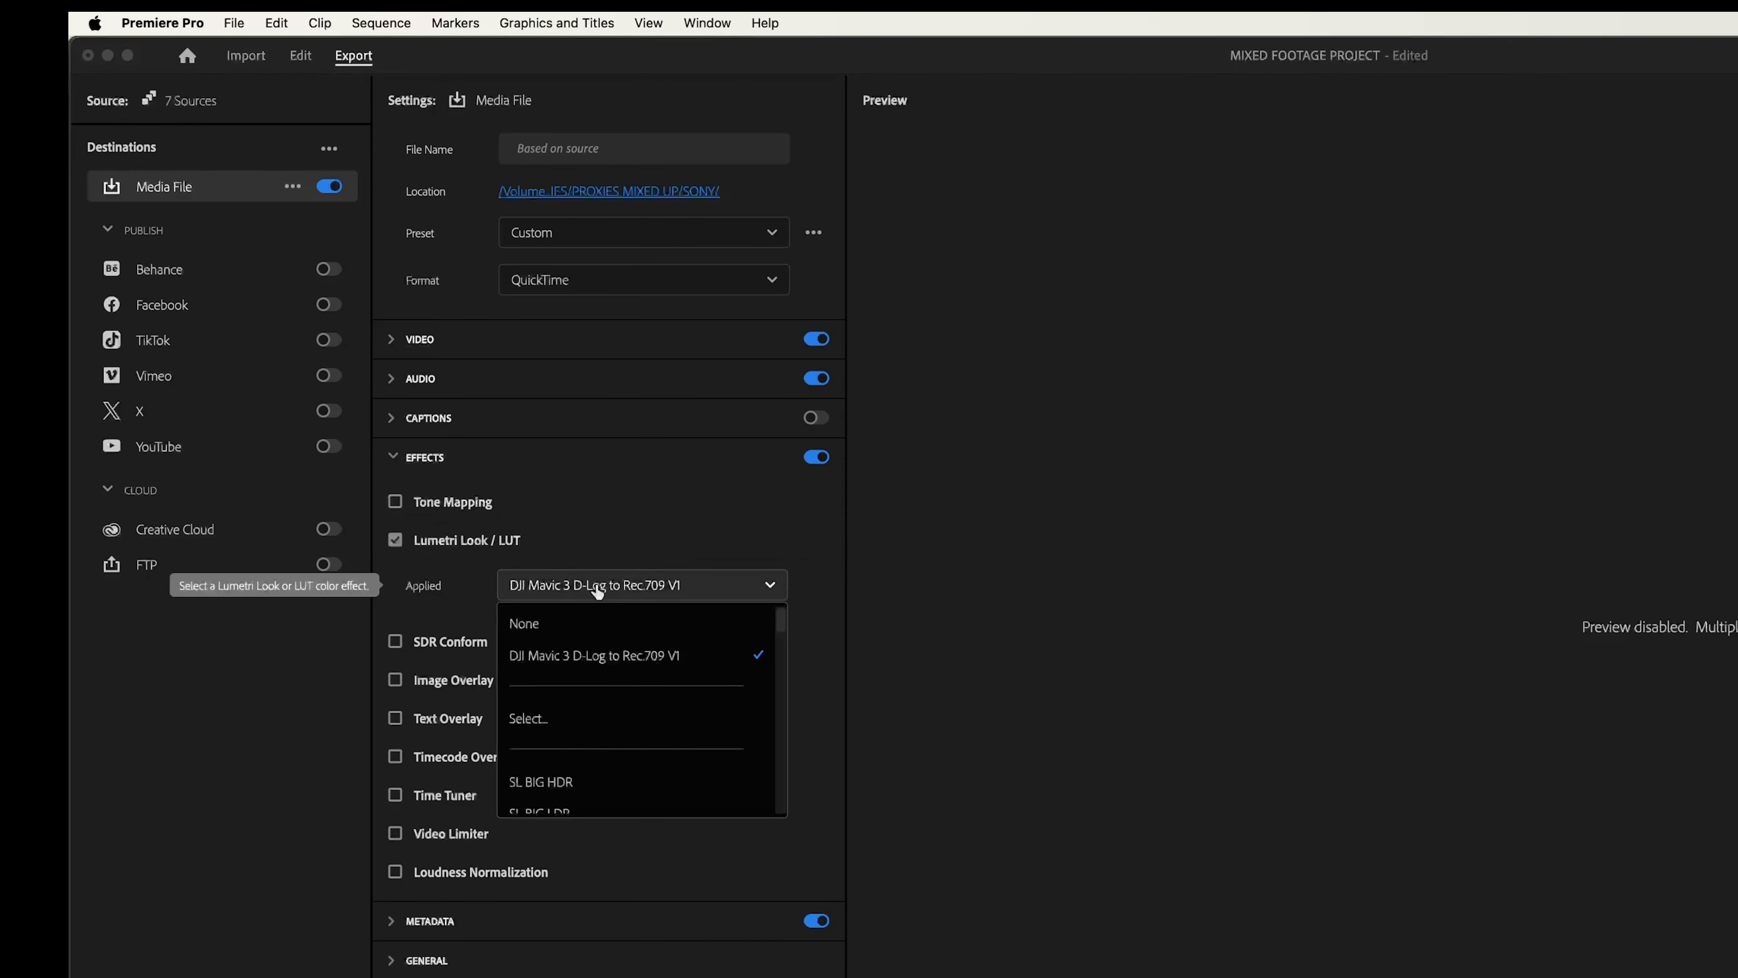
left_click(580, 720)
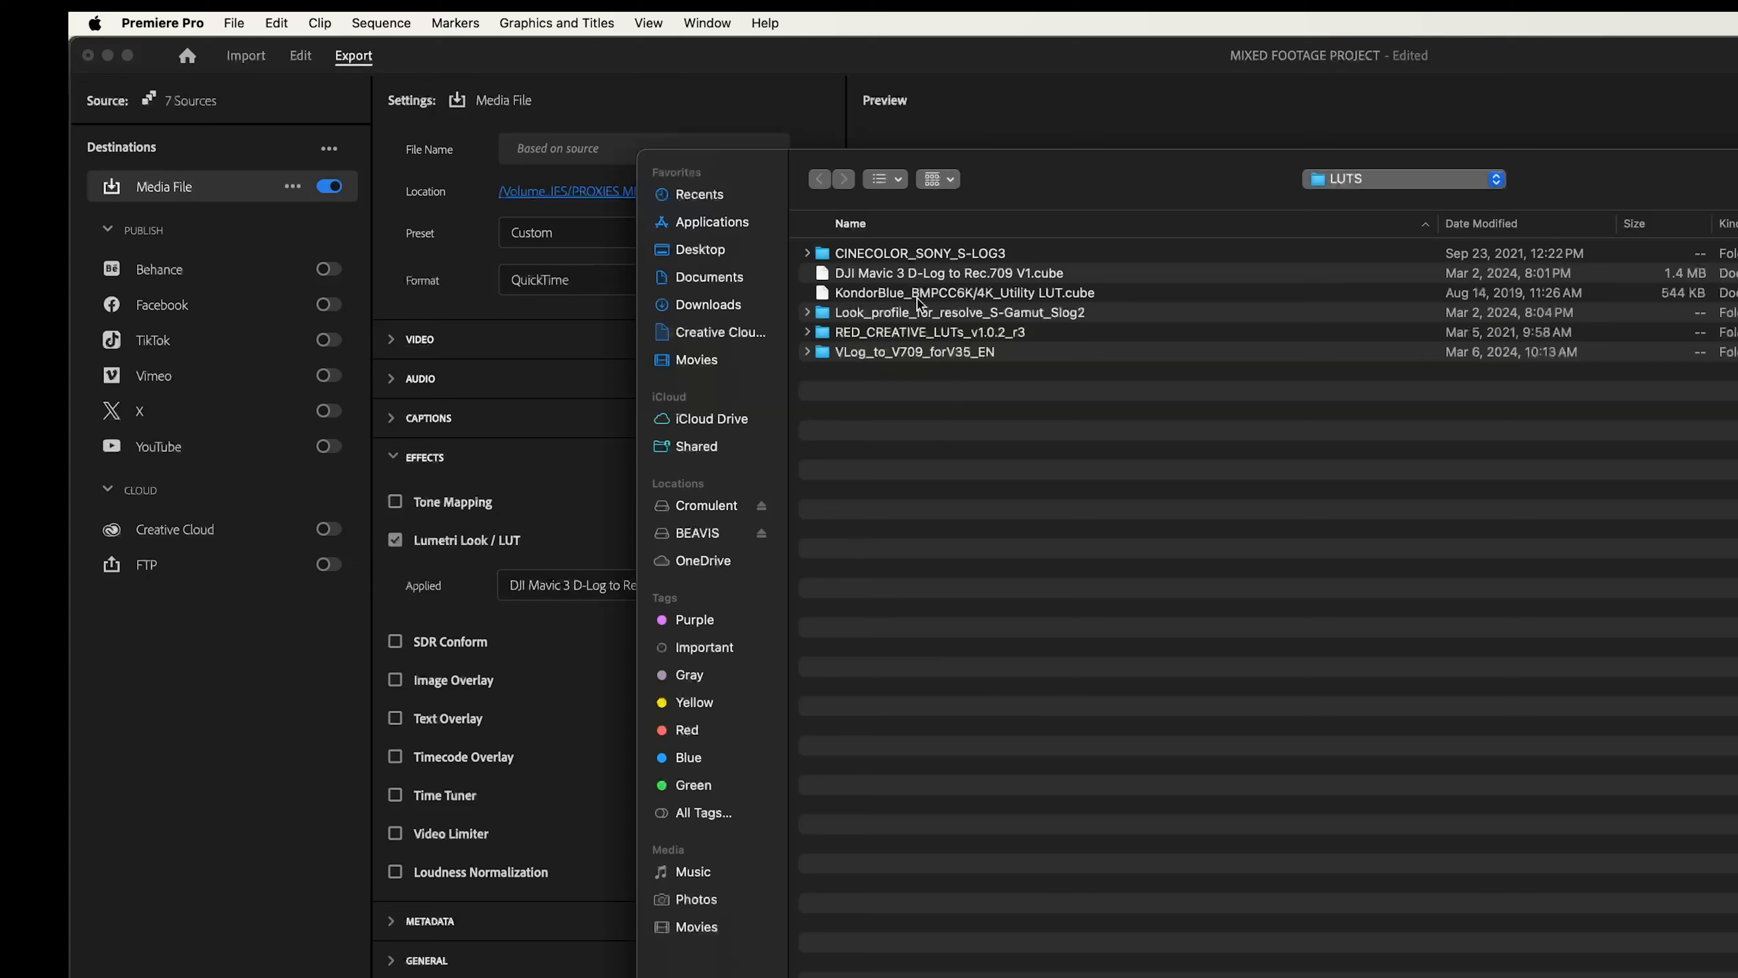
double_click(932, 252)
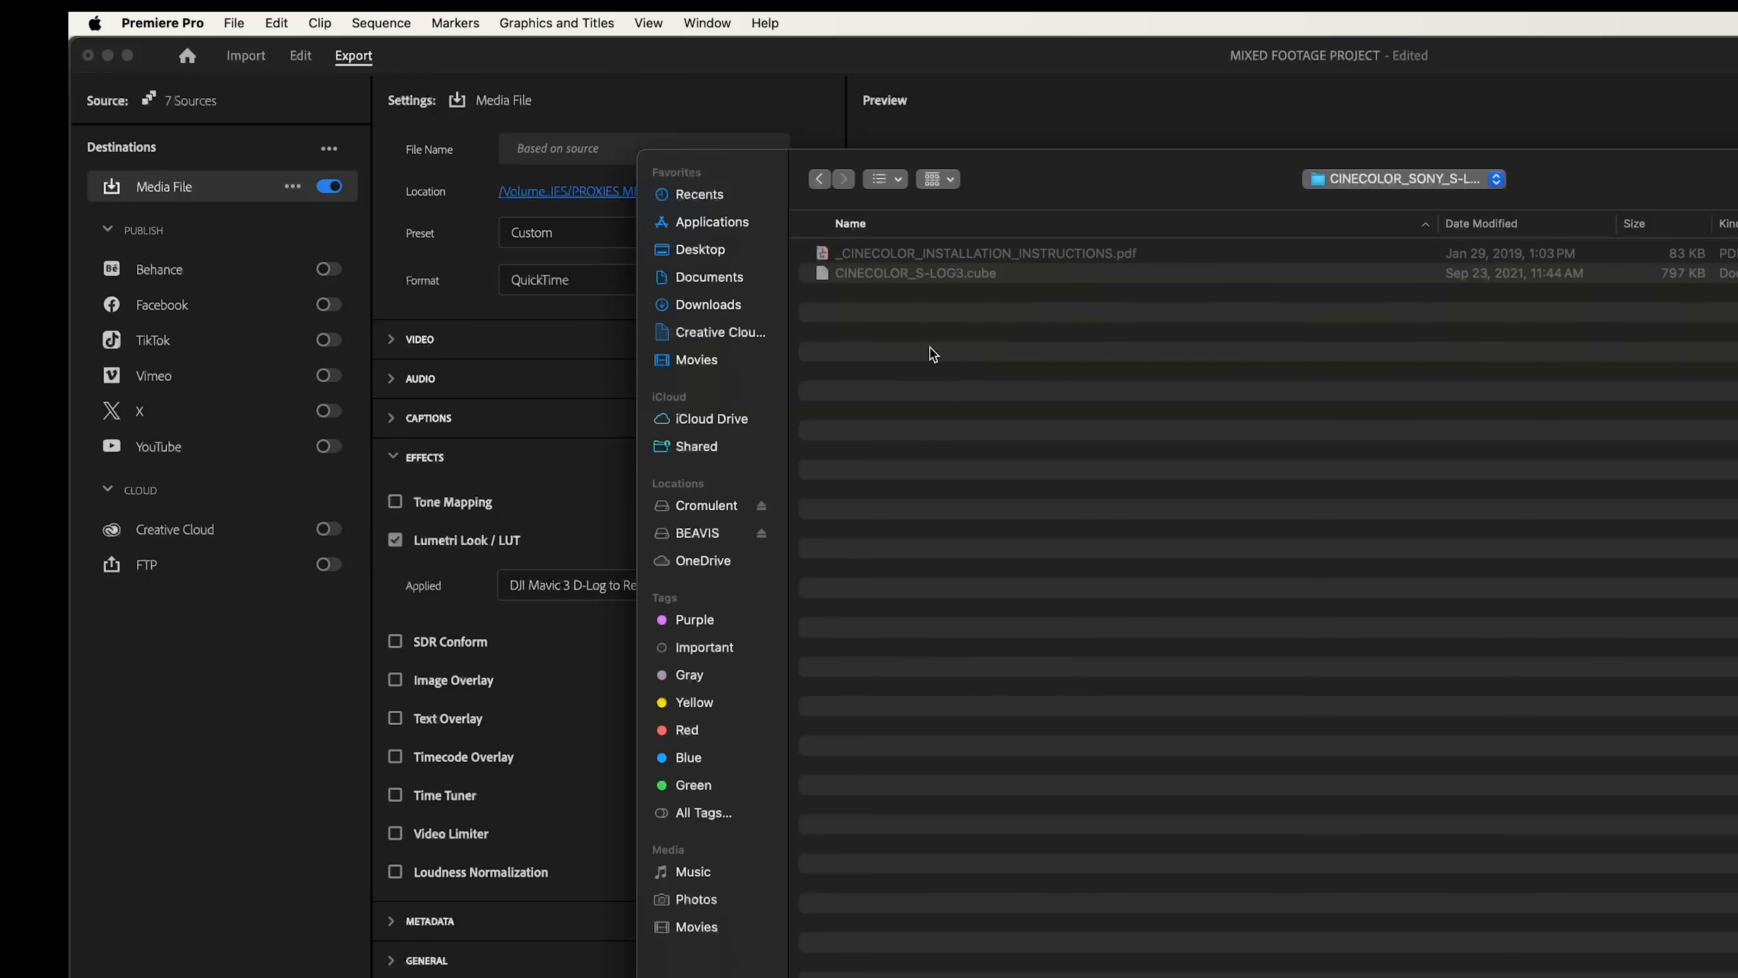
left_click(906, 275)
key("Return")
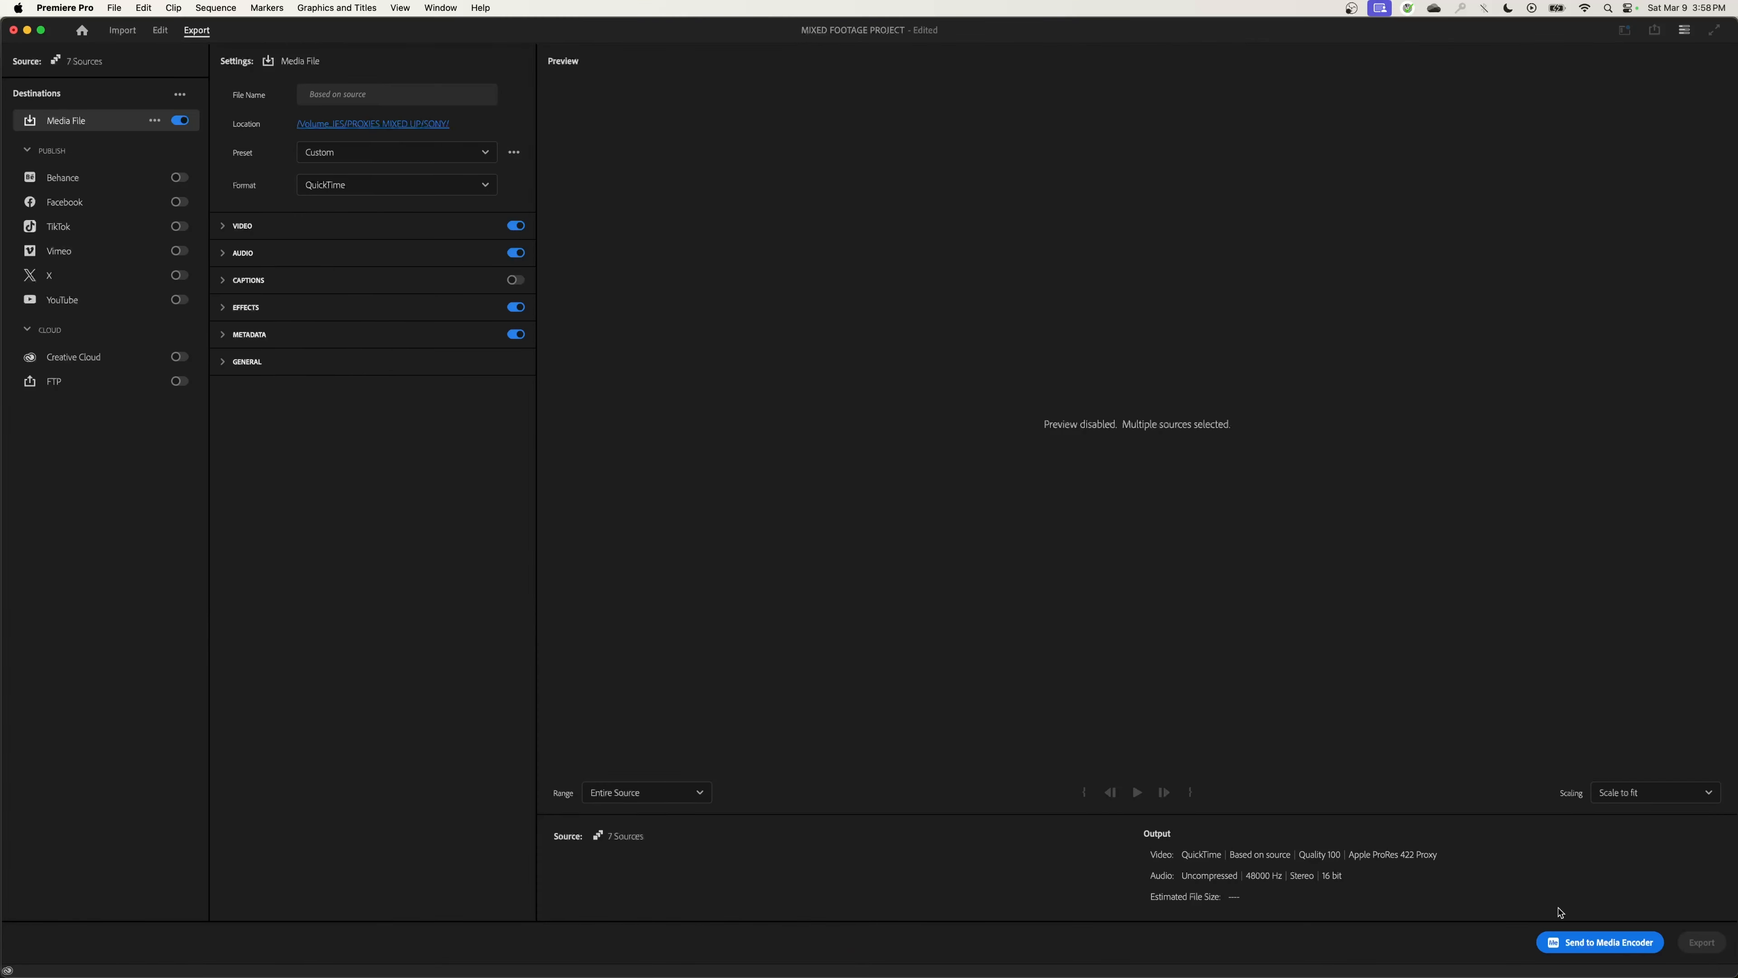
- Send the Sony clips to Media Encoder and start its queue, returning to Premiere Pro while it encodes
left_click(1584, 940)
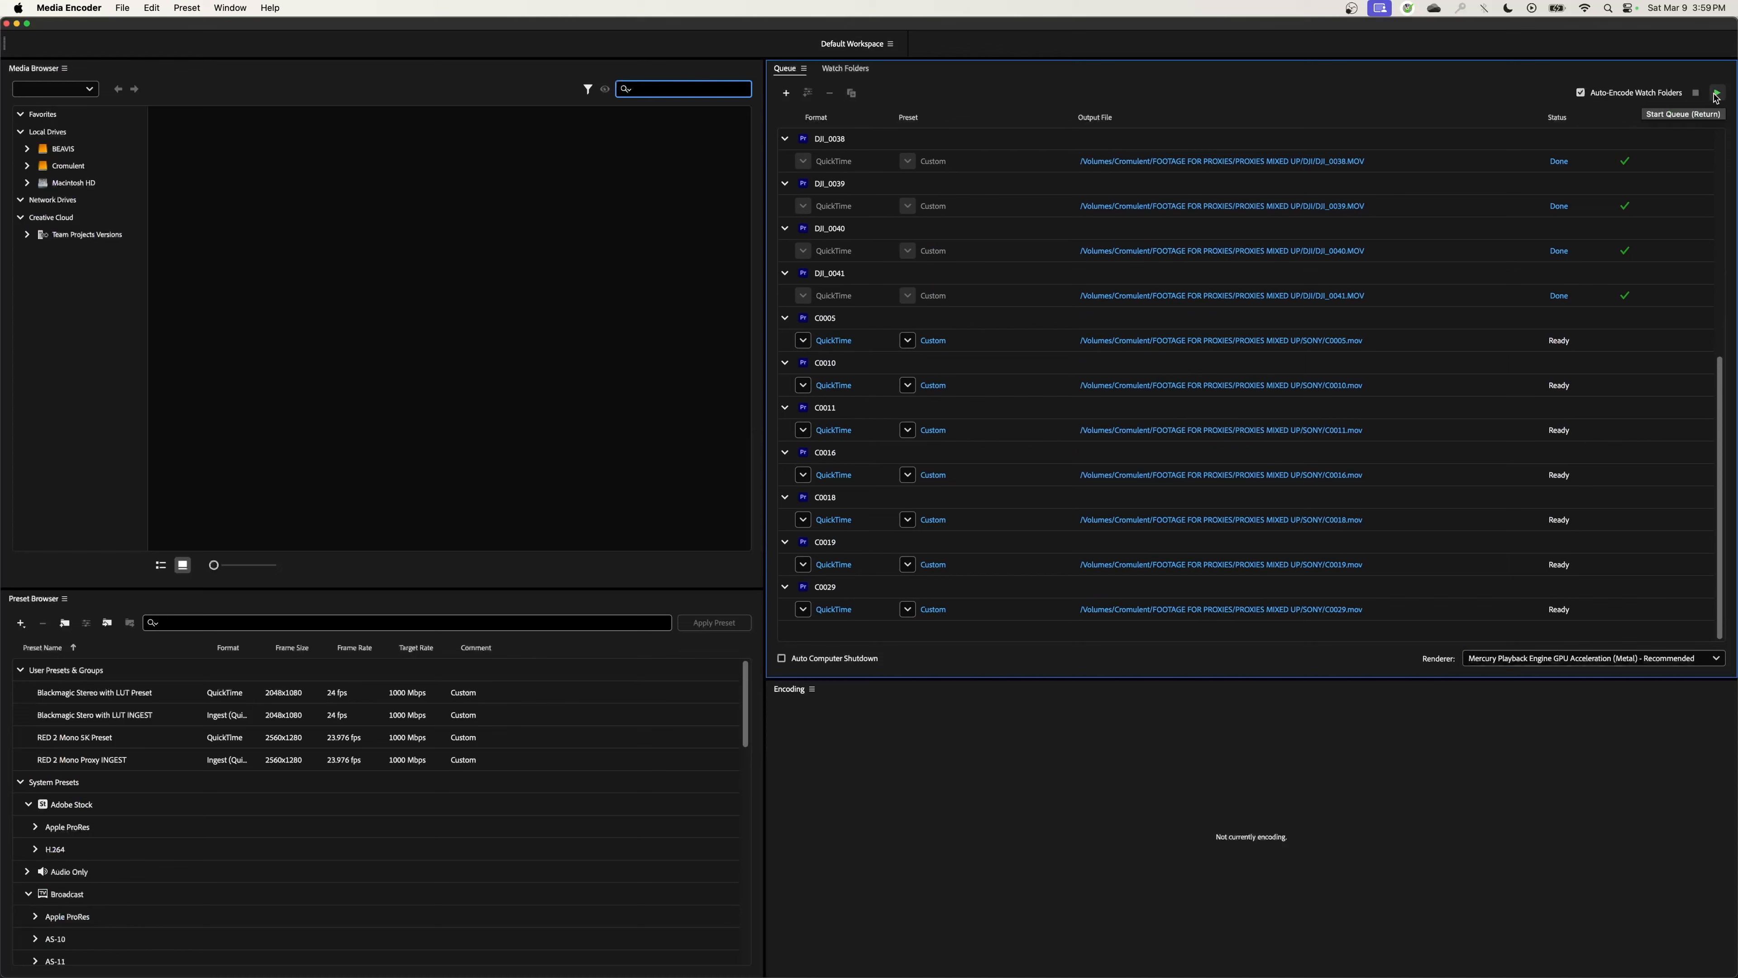
left_click(1717, 93)
key("super+Tab")
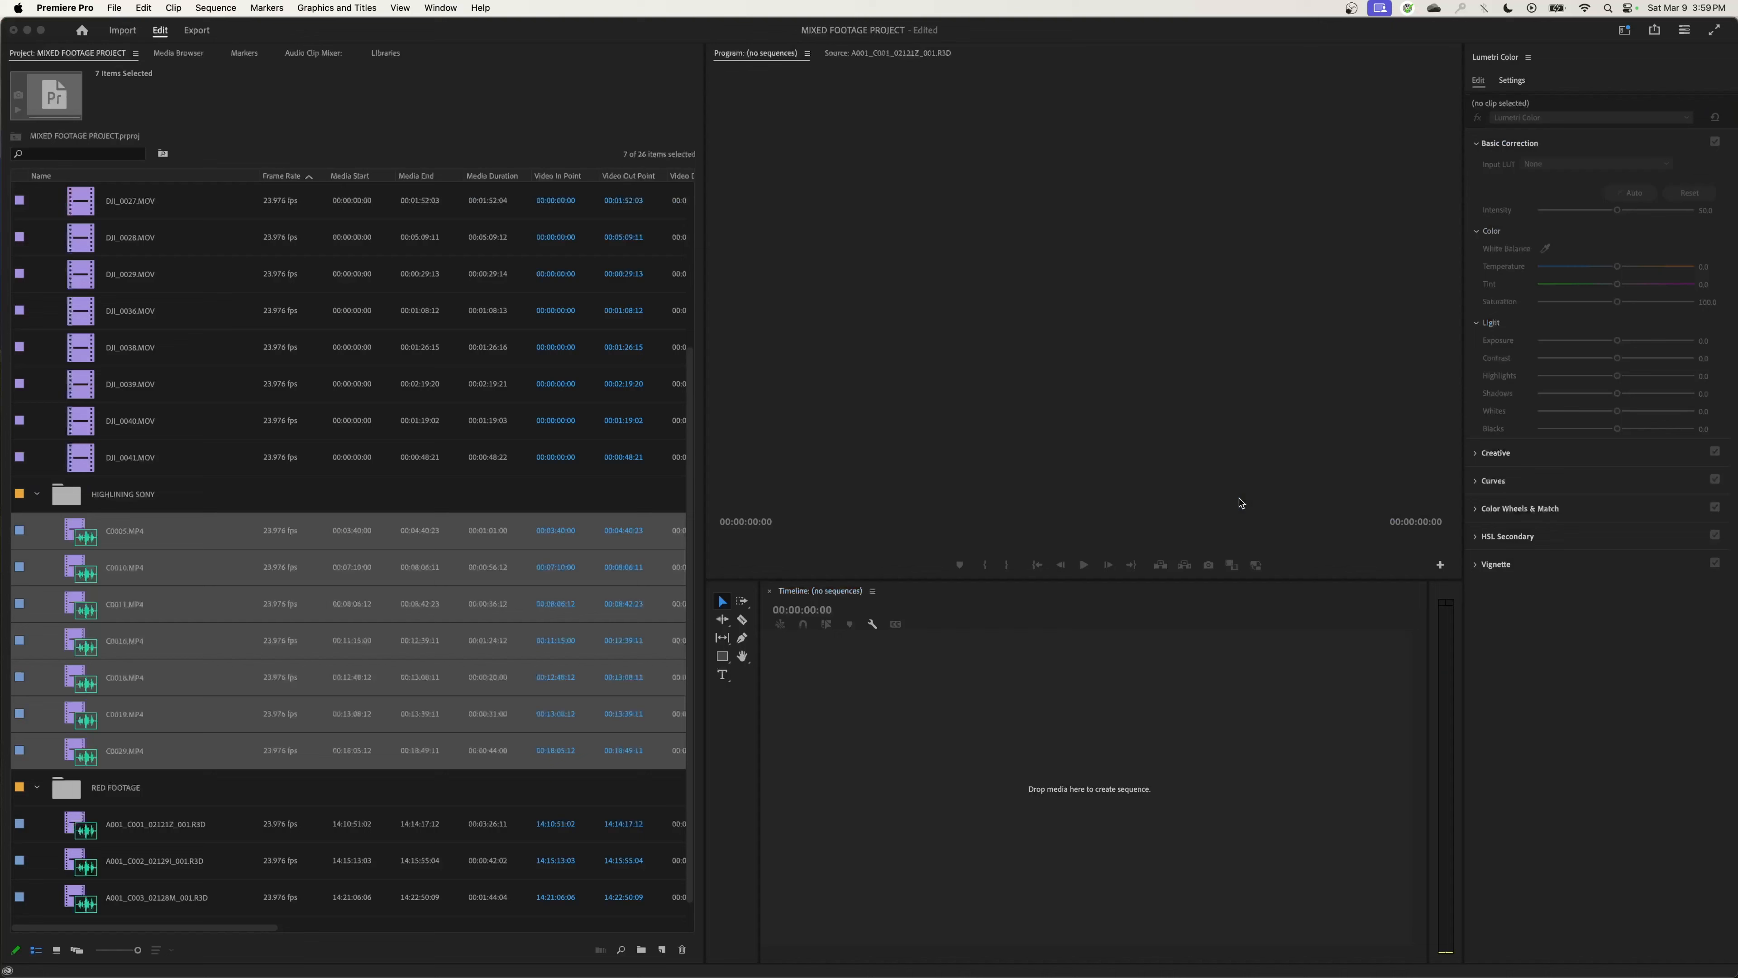
- Select the first clip in RED FOOTAGE to read its frame size, and divide its 5120 width by 2 in Calculator
left_click_drag(167, 820, 226, 560)
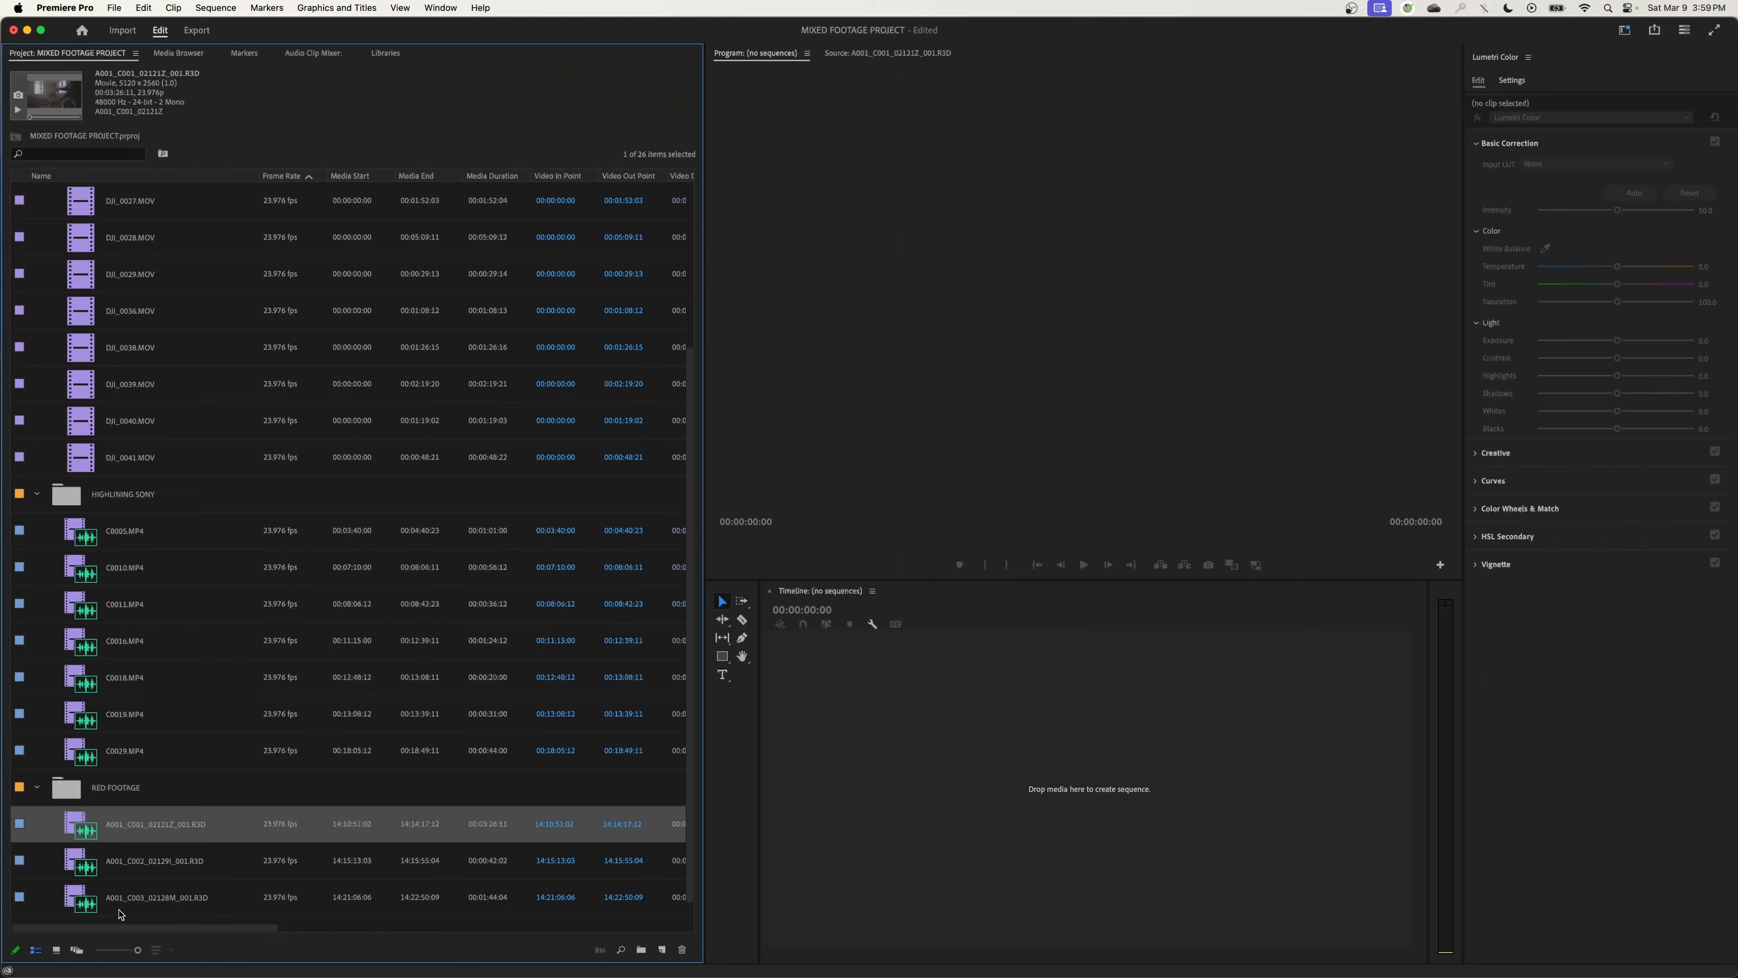
left_click(120, 909, "shift")
key("super+m")
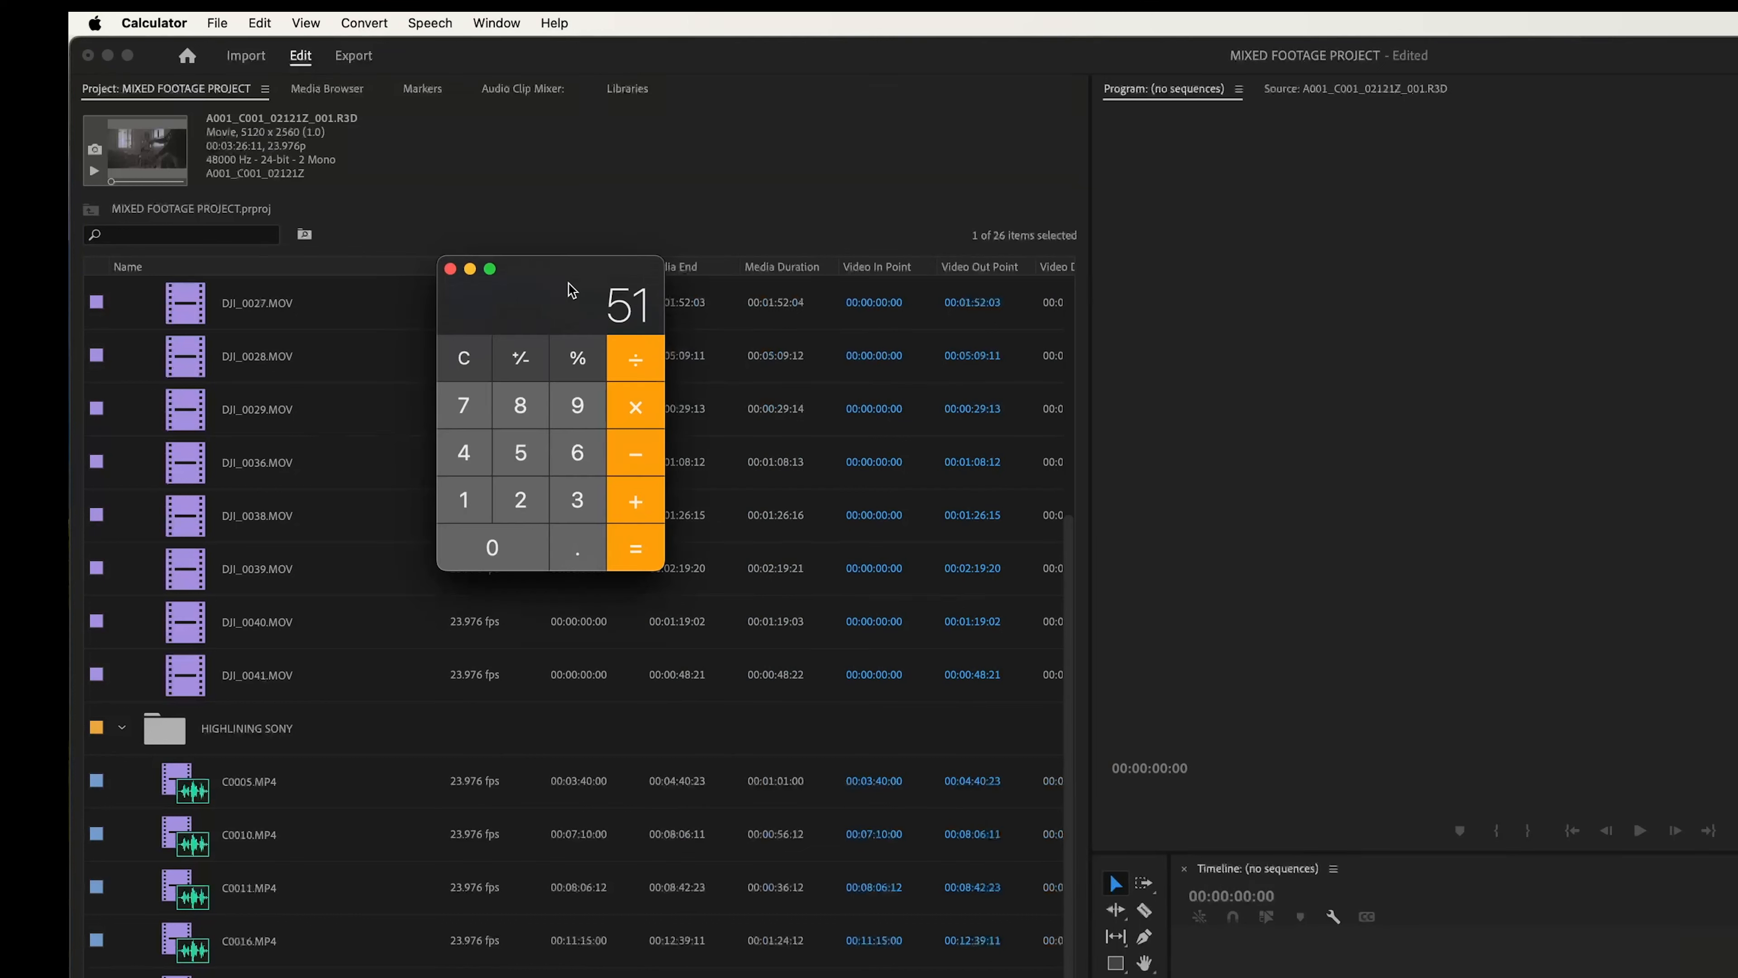
key("Escape")
type("5120/2")
key("Return")
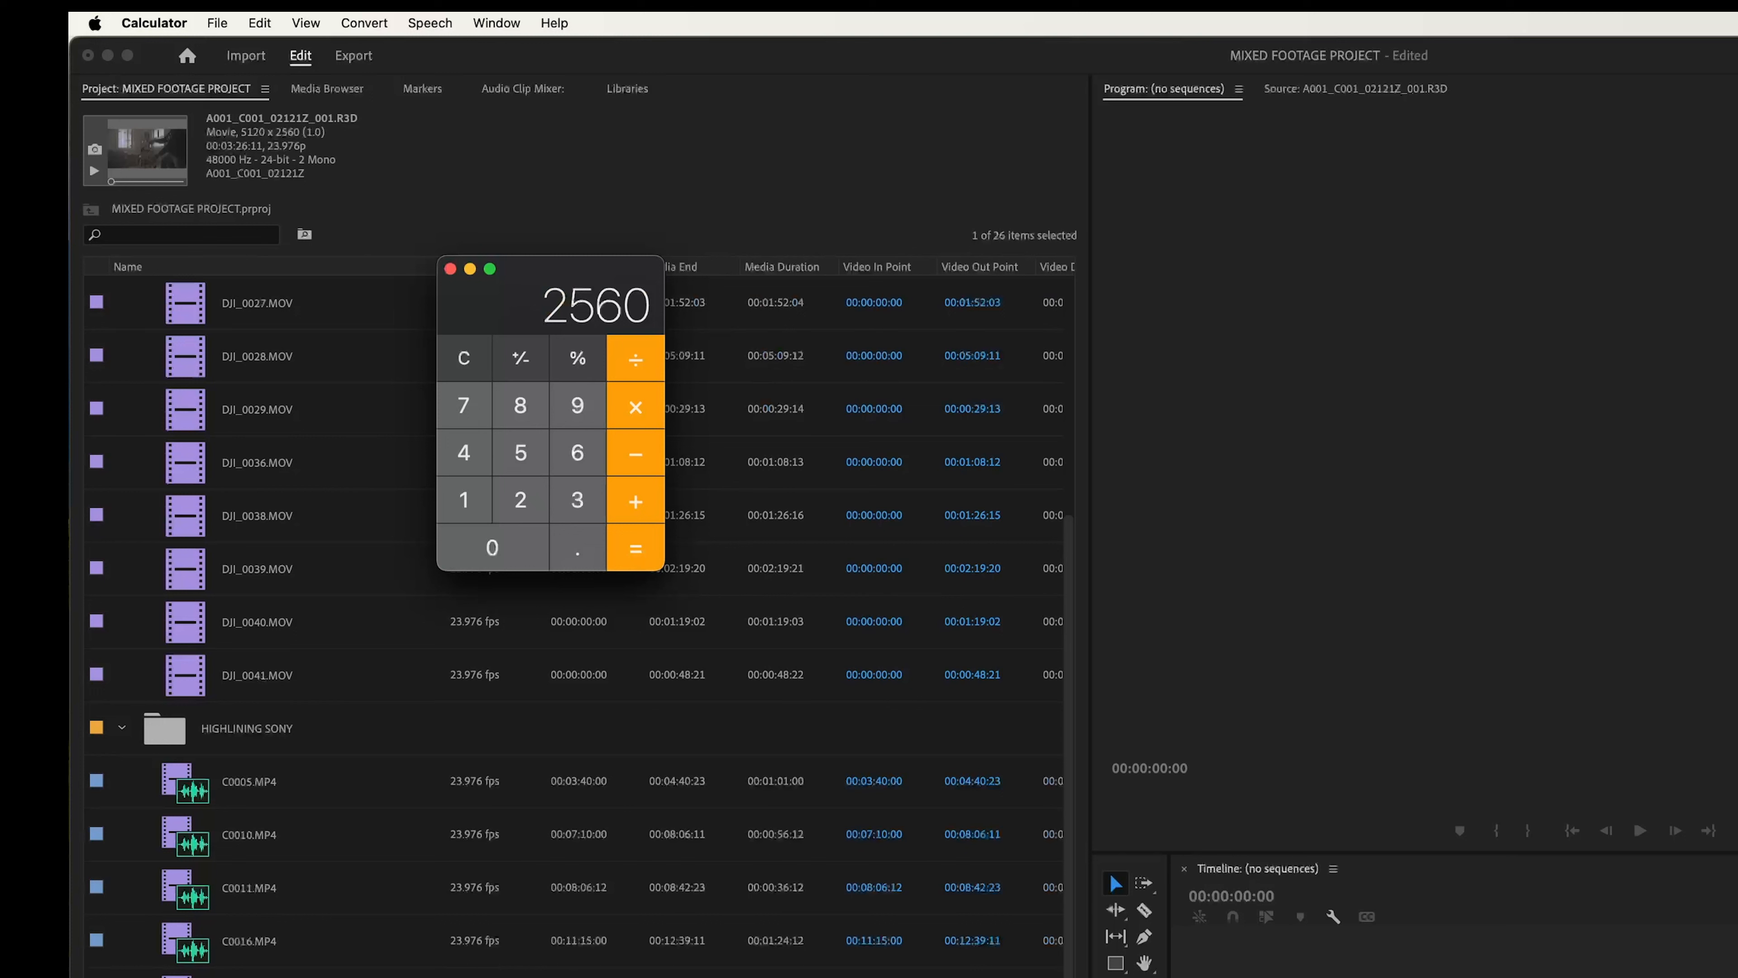
key("super+Tab")
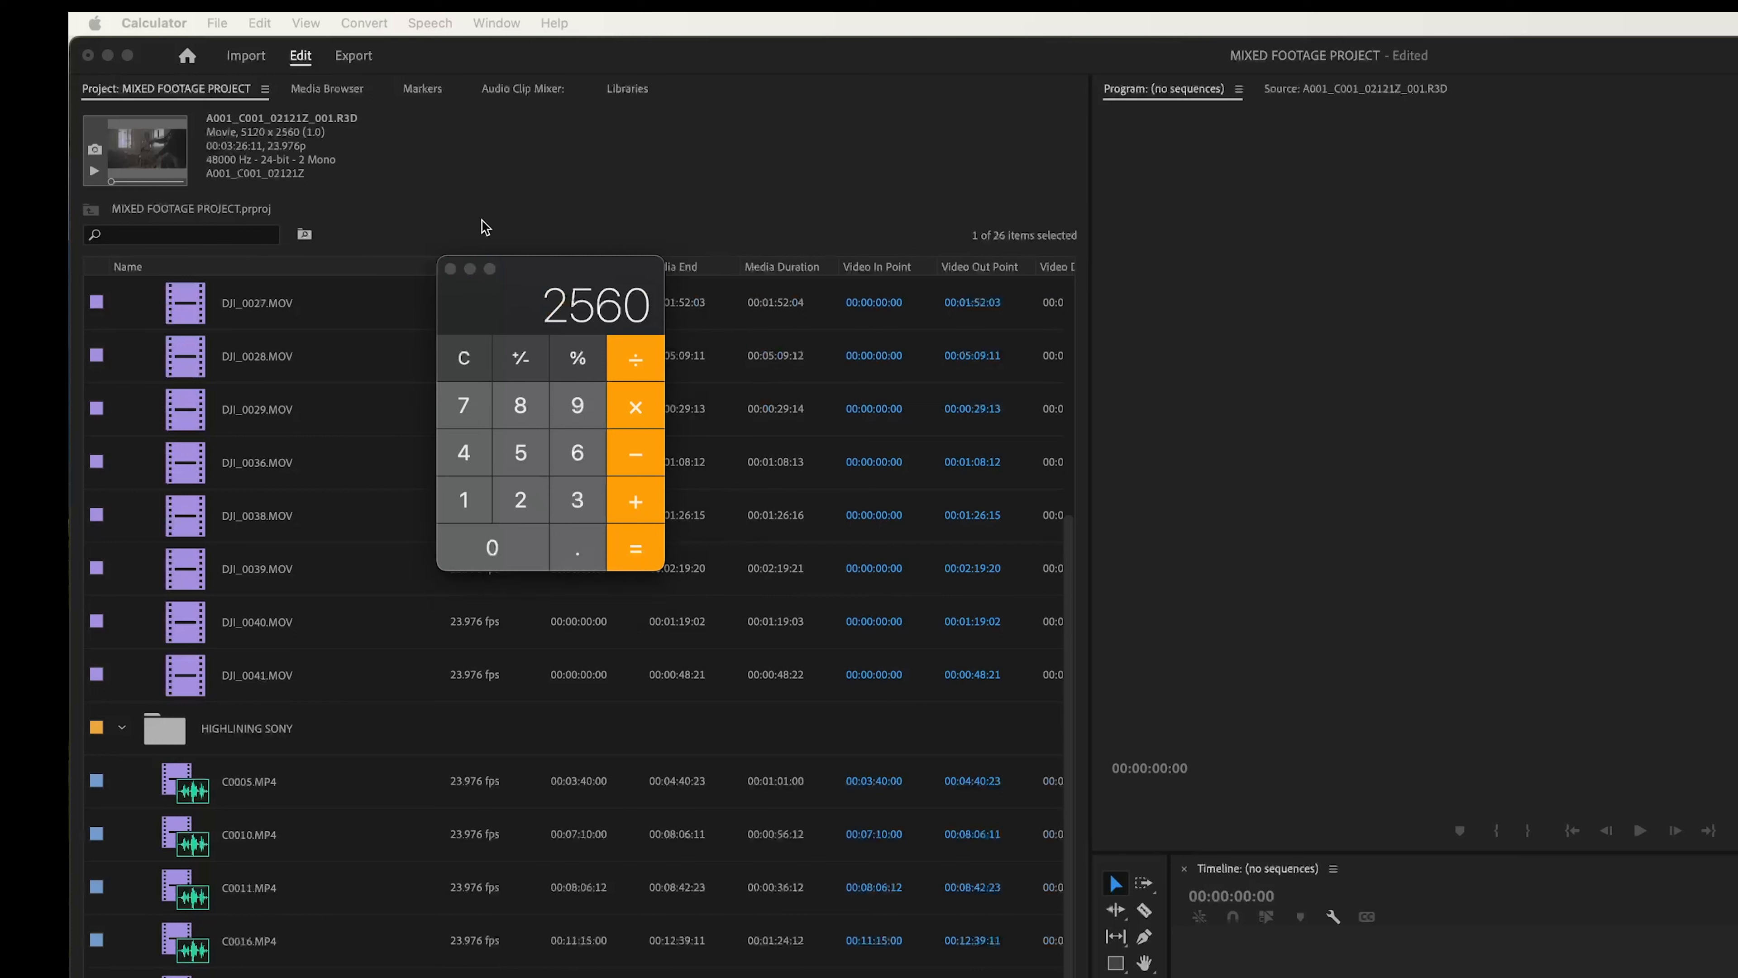
- Divide the RED clip's 2560 frame height by 2 in Calculator
left_click(535, 282)
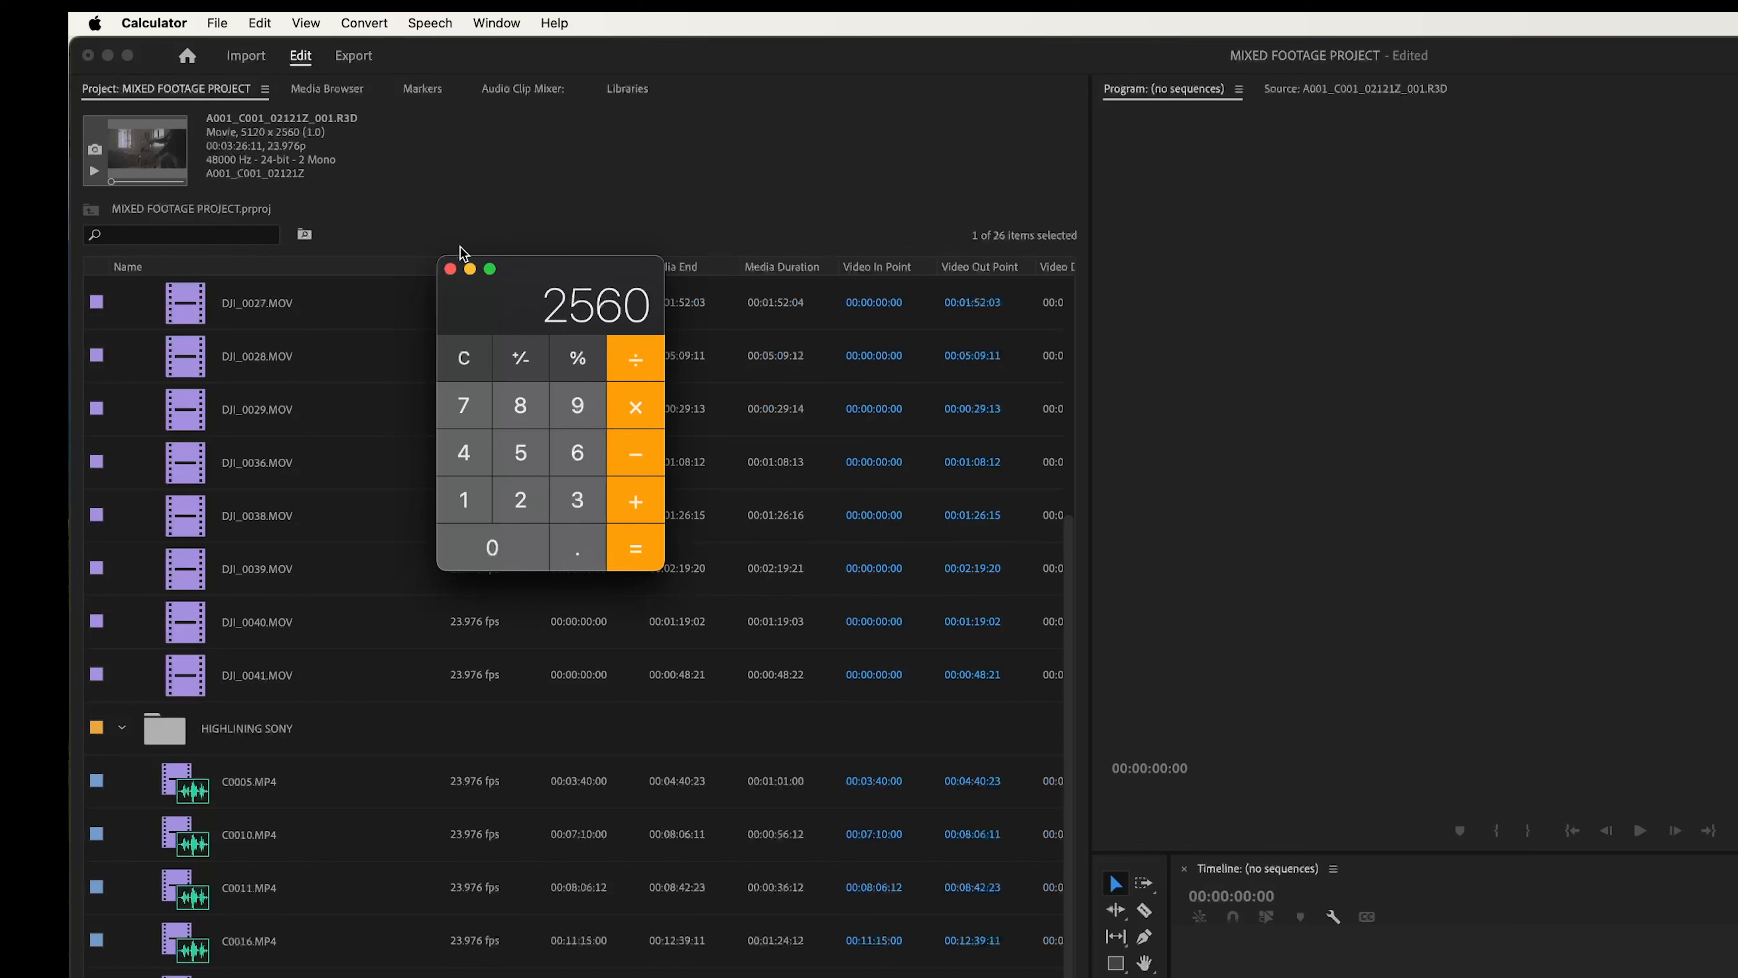
type("/2")
key("Return")
key("super+Tab")
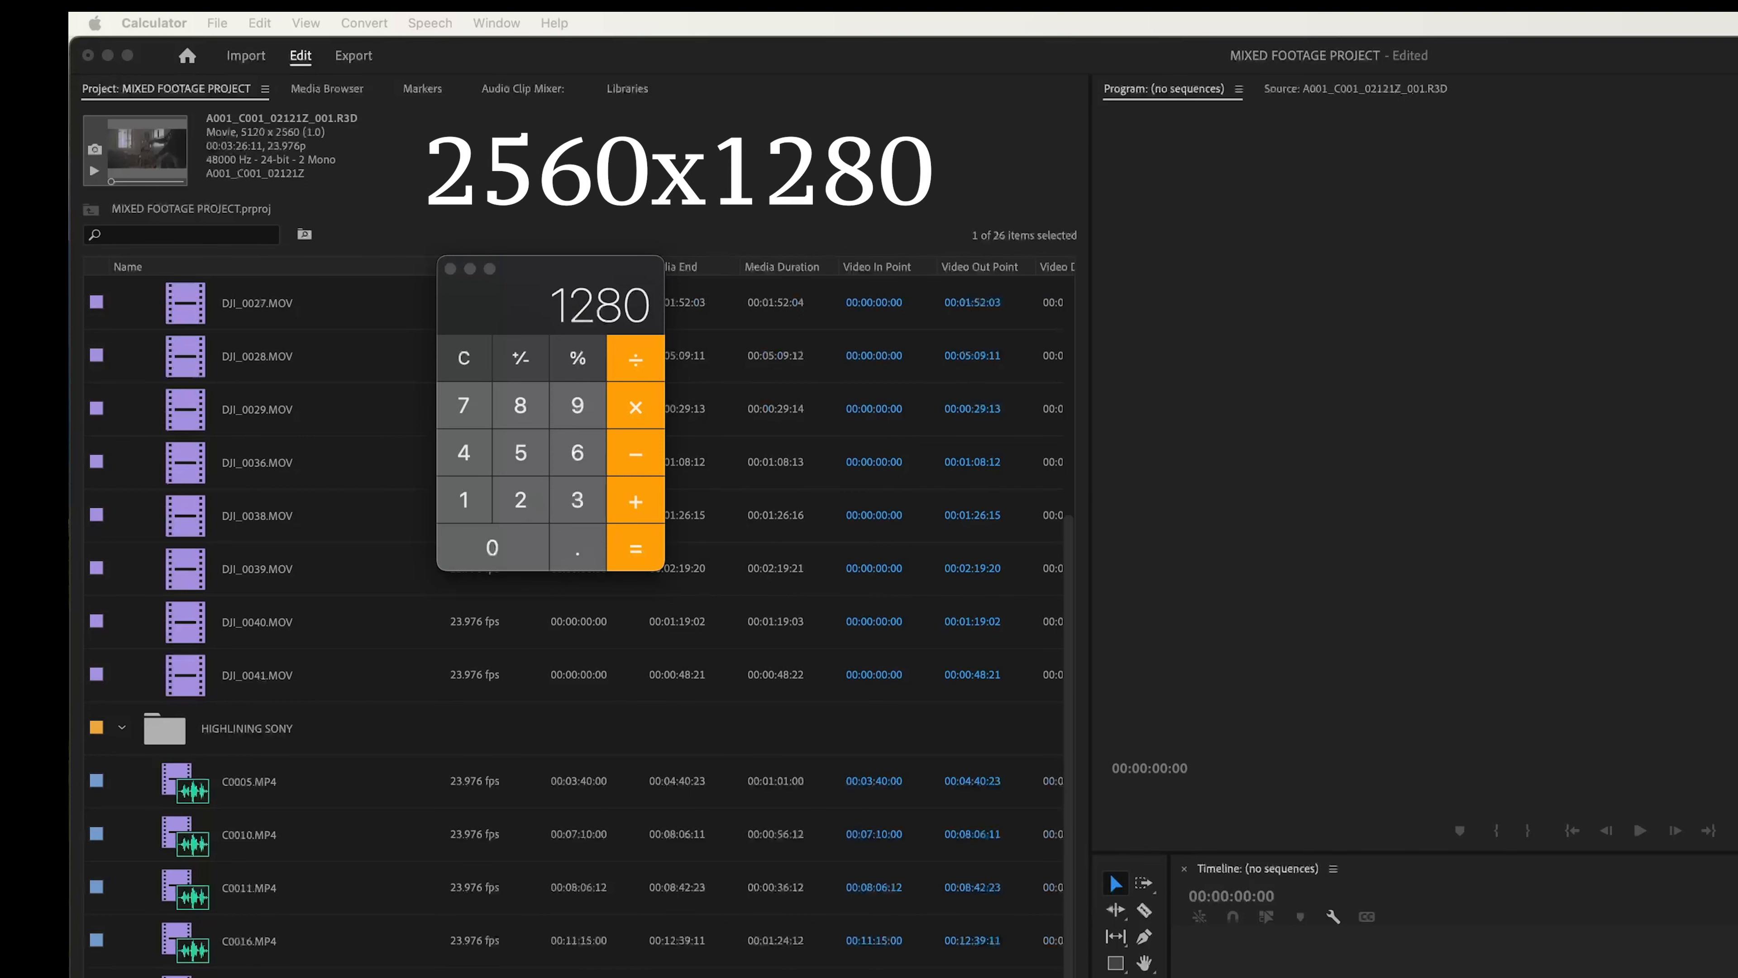
left_click_drag(549, 267, 744, 278)
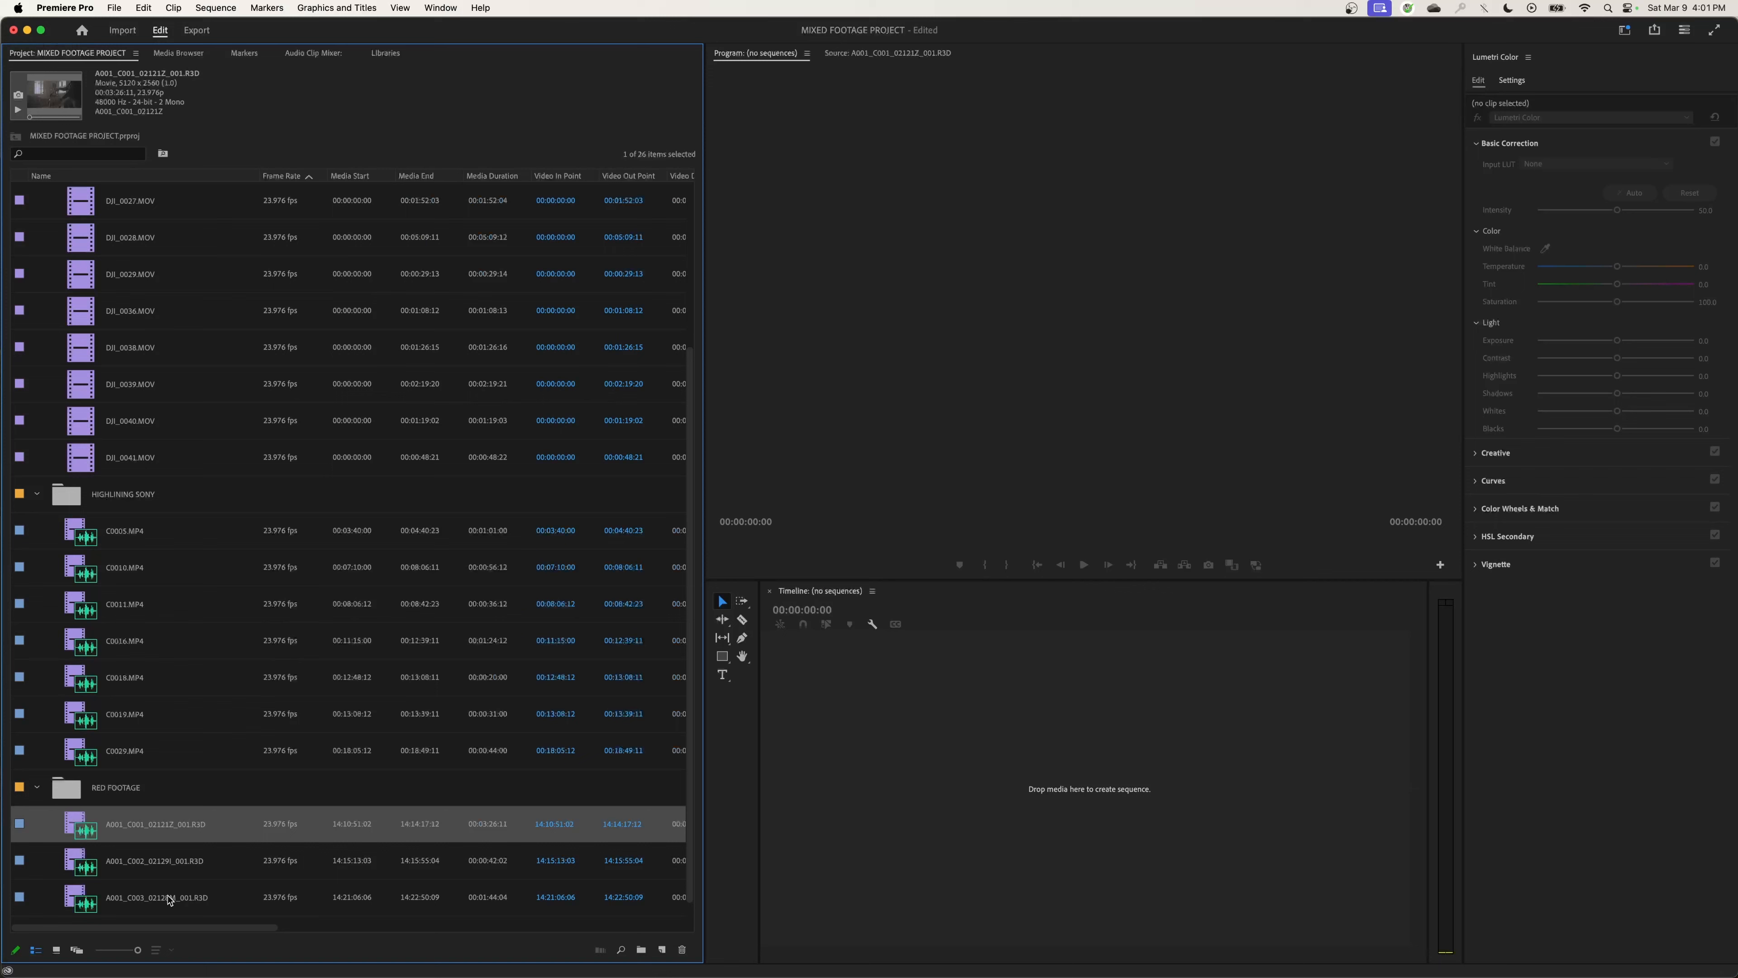
- Open the three RED FOOTAGE clips for export and set their location to the RED folder in PROXIES MIXED UP
left_click(231, 894, "shift")
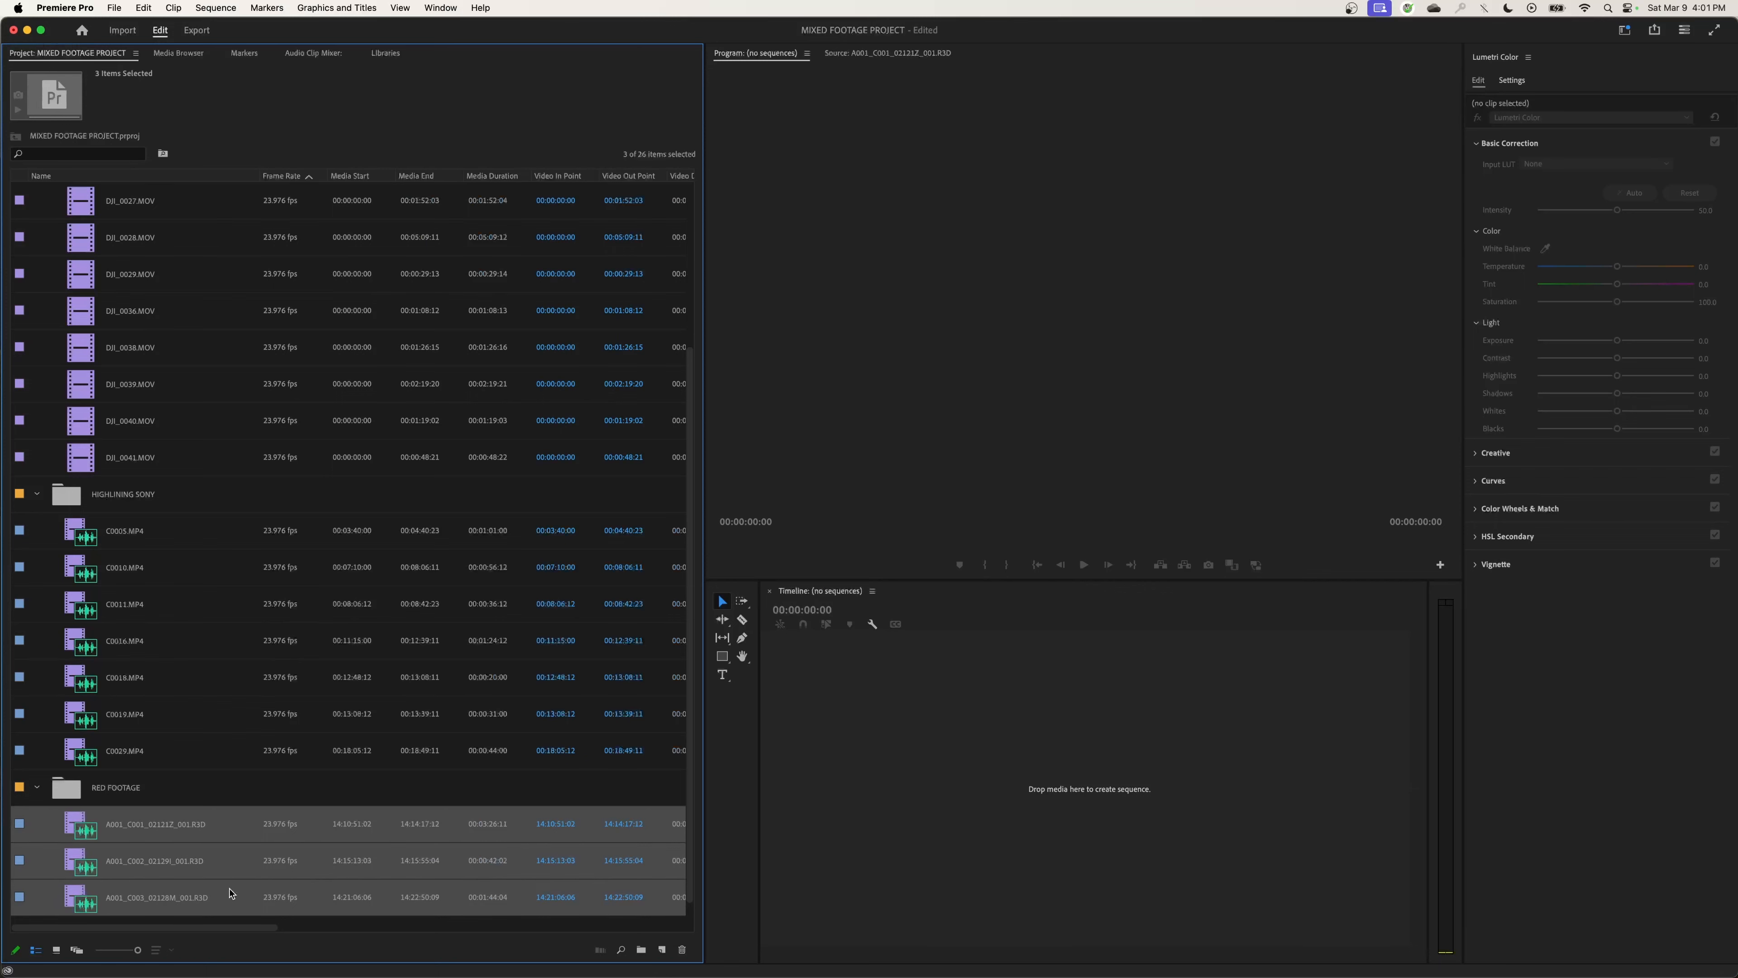
key("super+m")
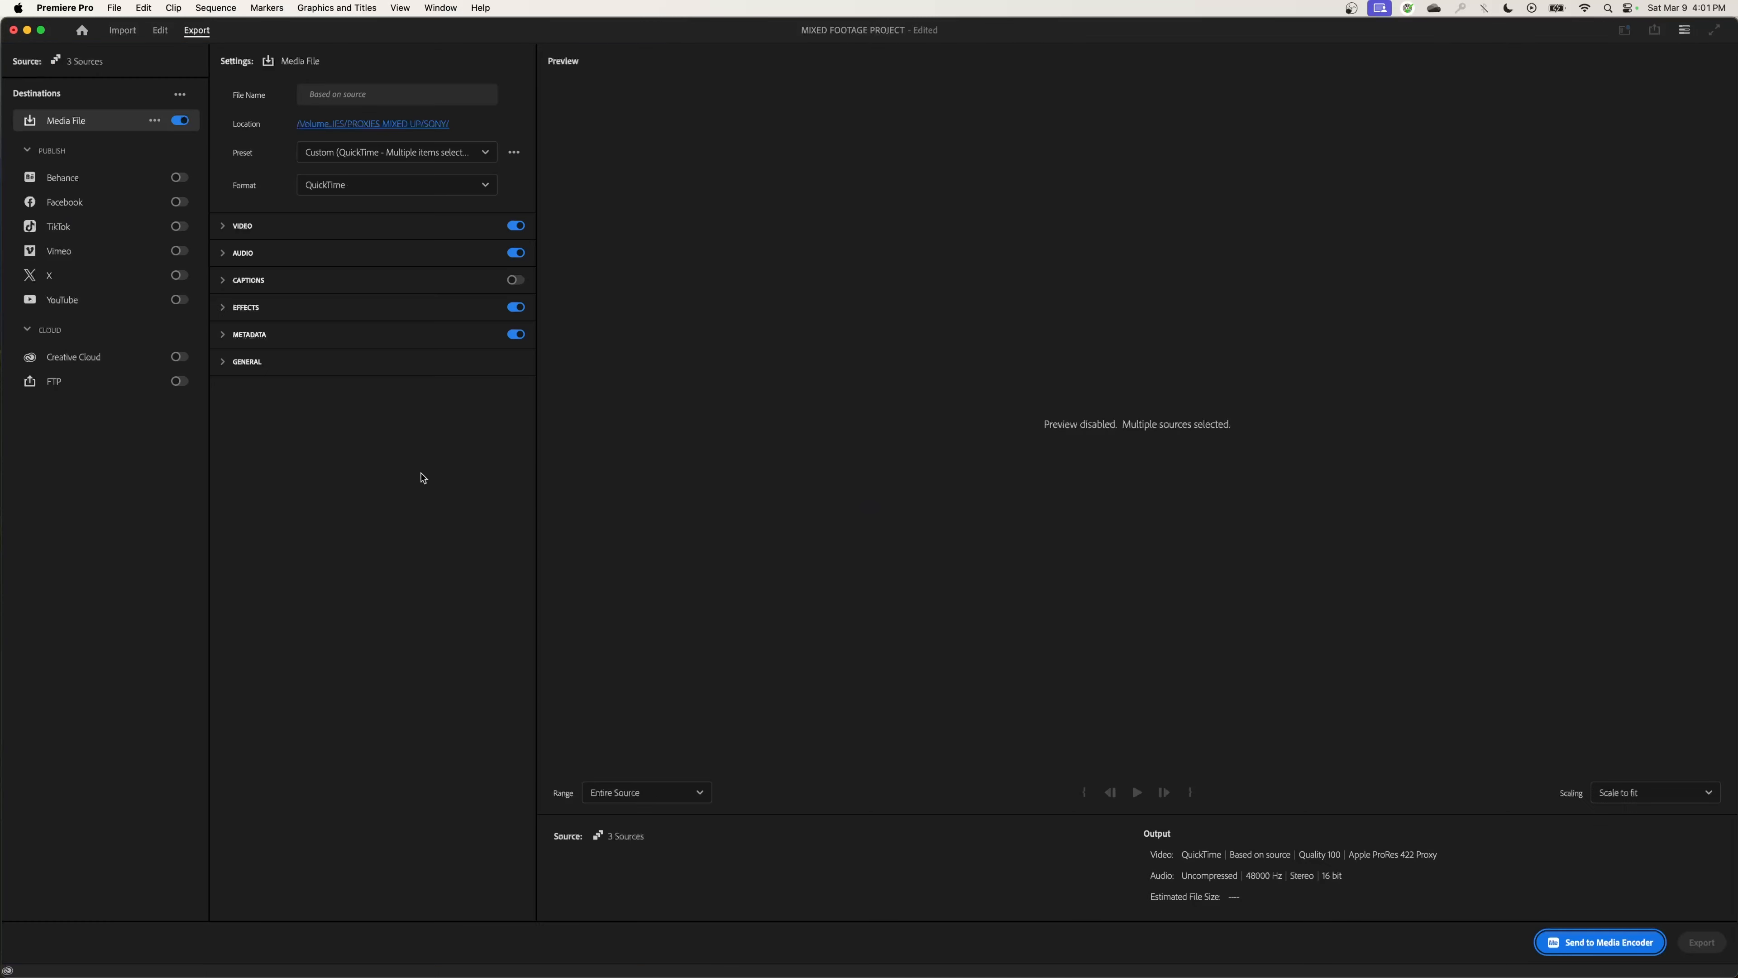
left_click(361, 125)
left_click(941, 117)
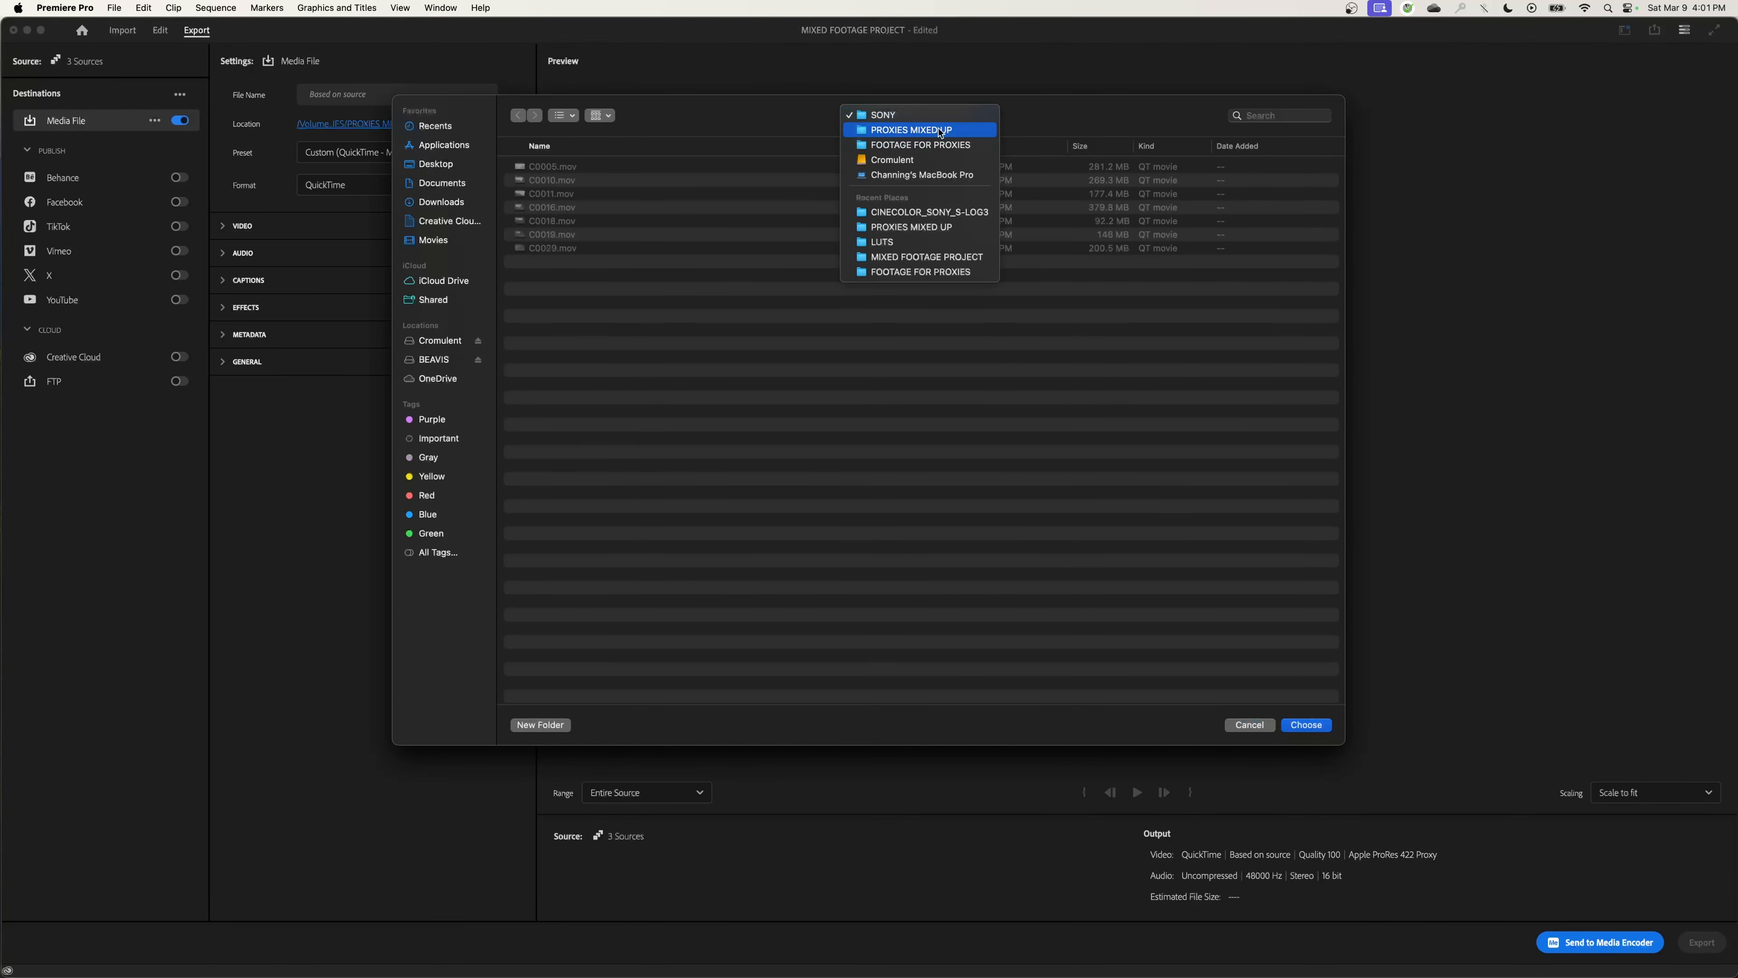
left_click(936, 132)
double_click(539, 195)
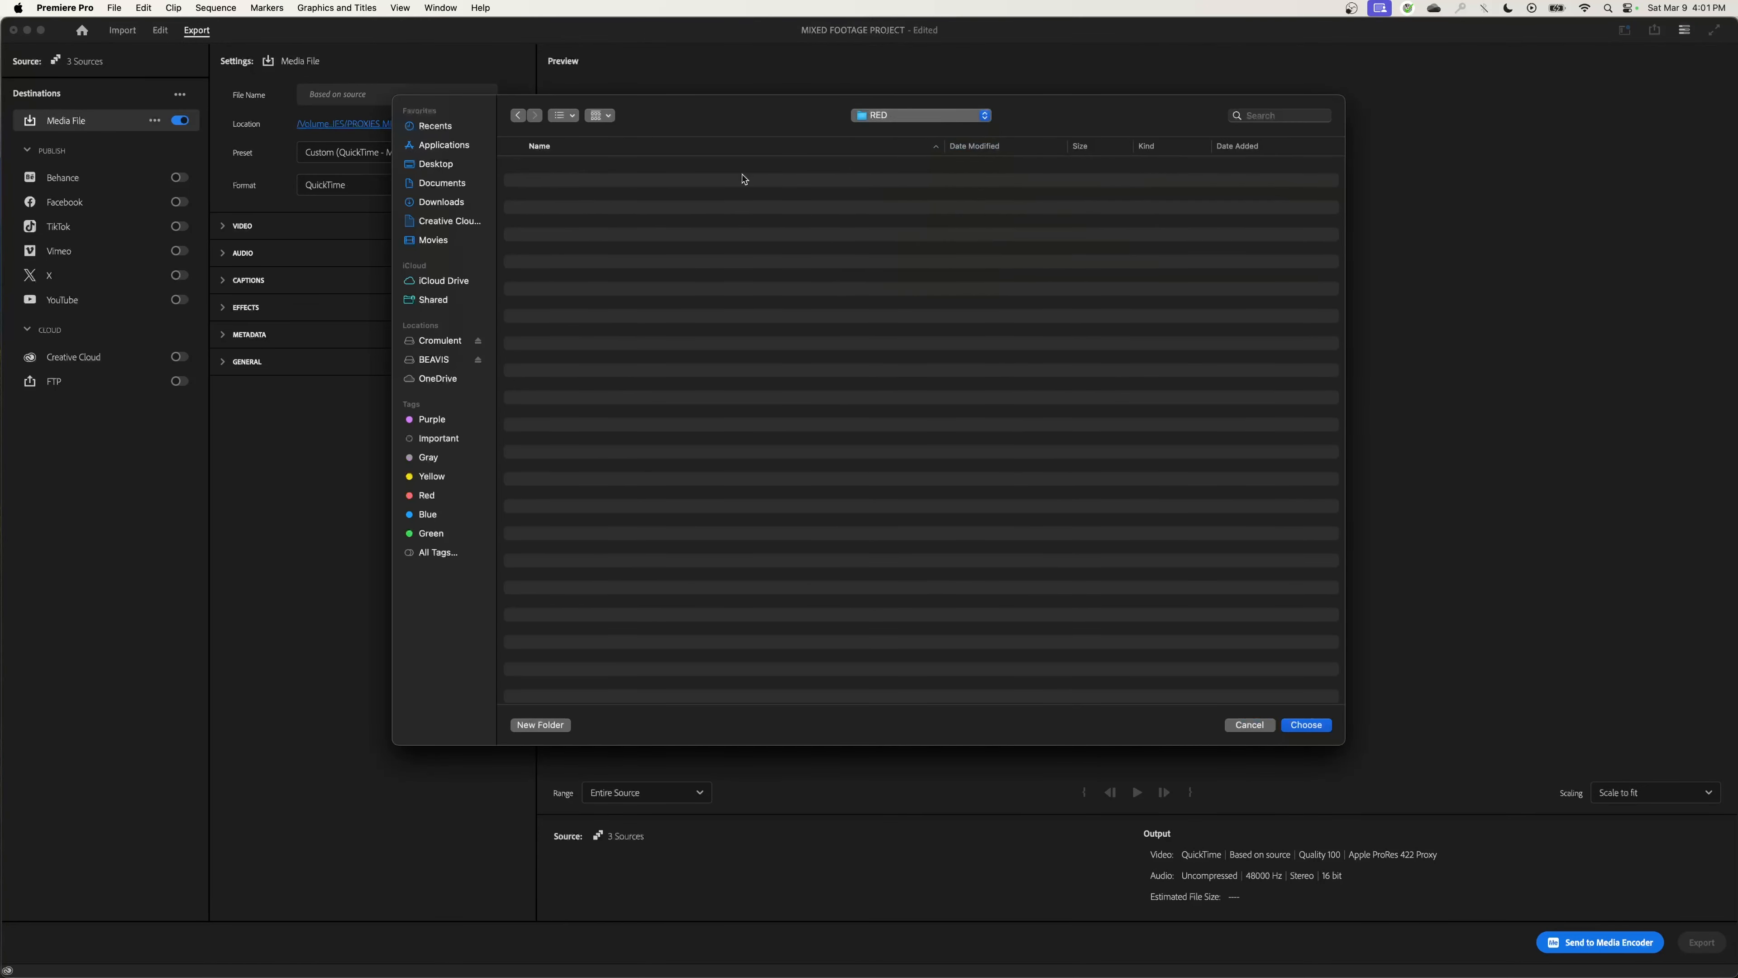
left_click(1312, 724)
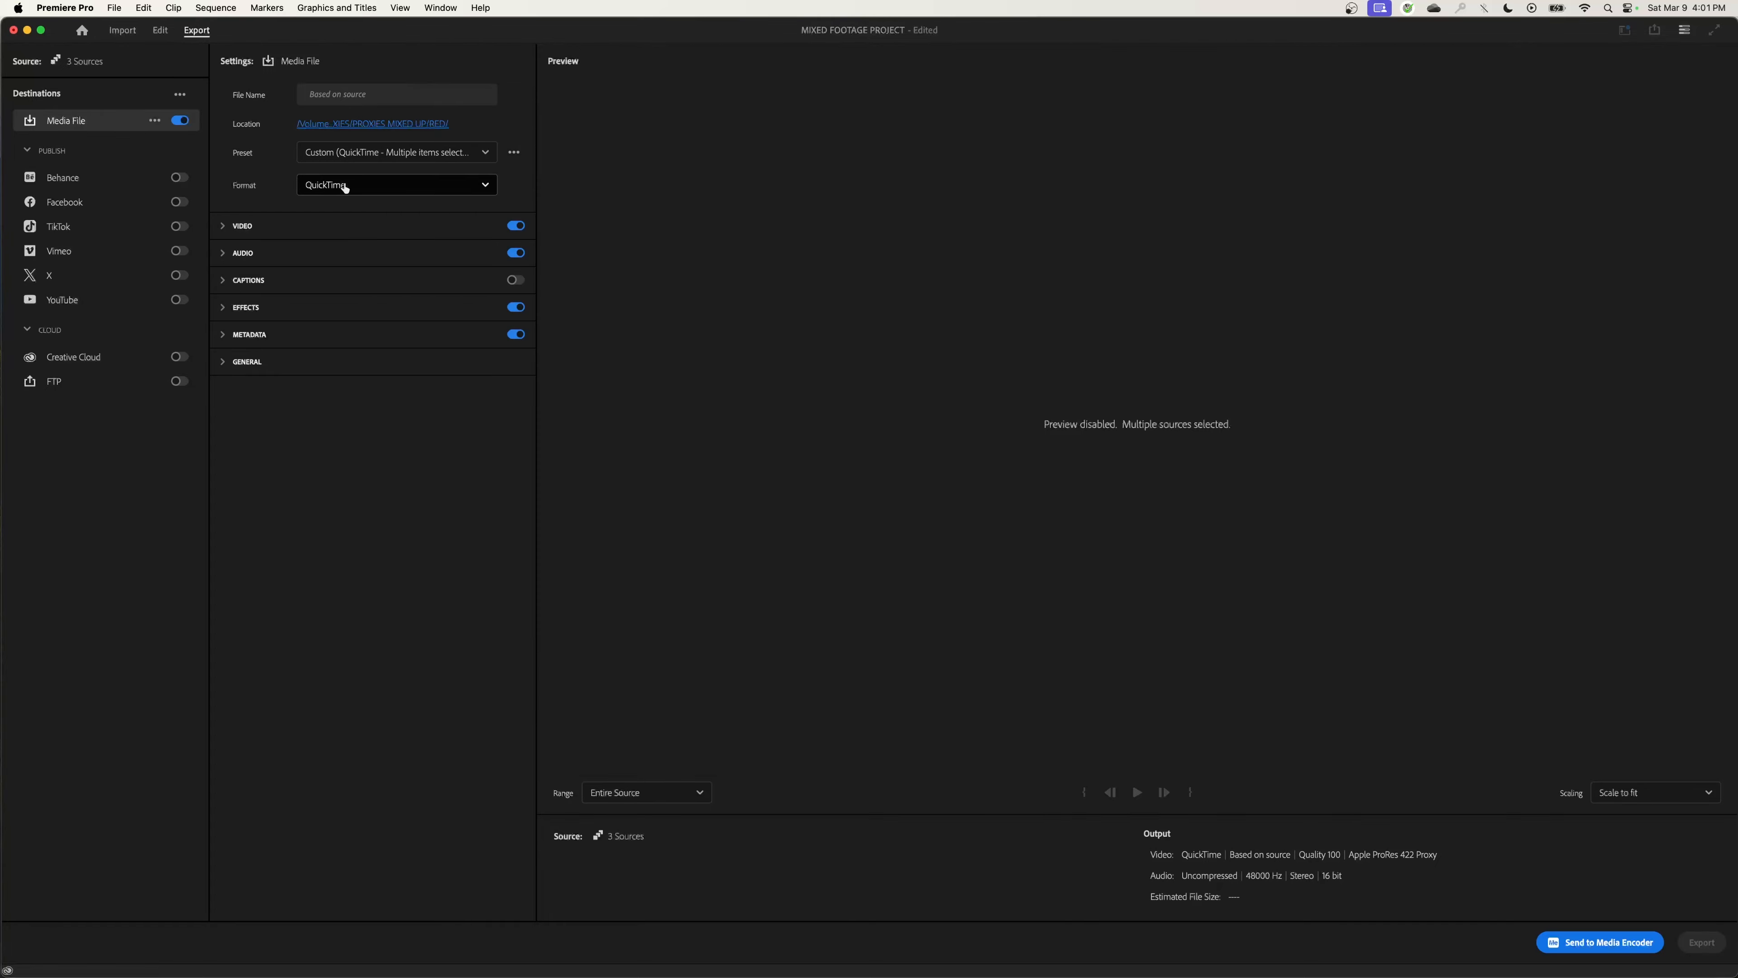
- Set the RED clips' export to QuickTime format with the Apple ProRes 422 Proxy video codec
left_click(345, 185)
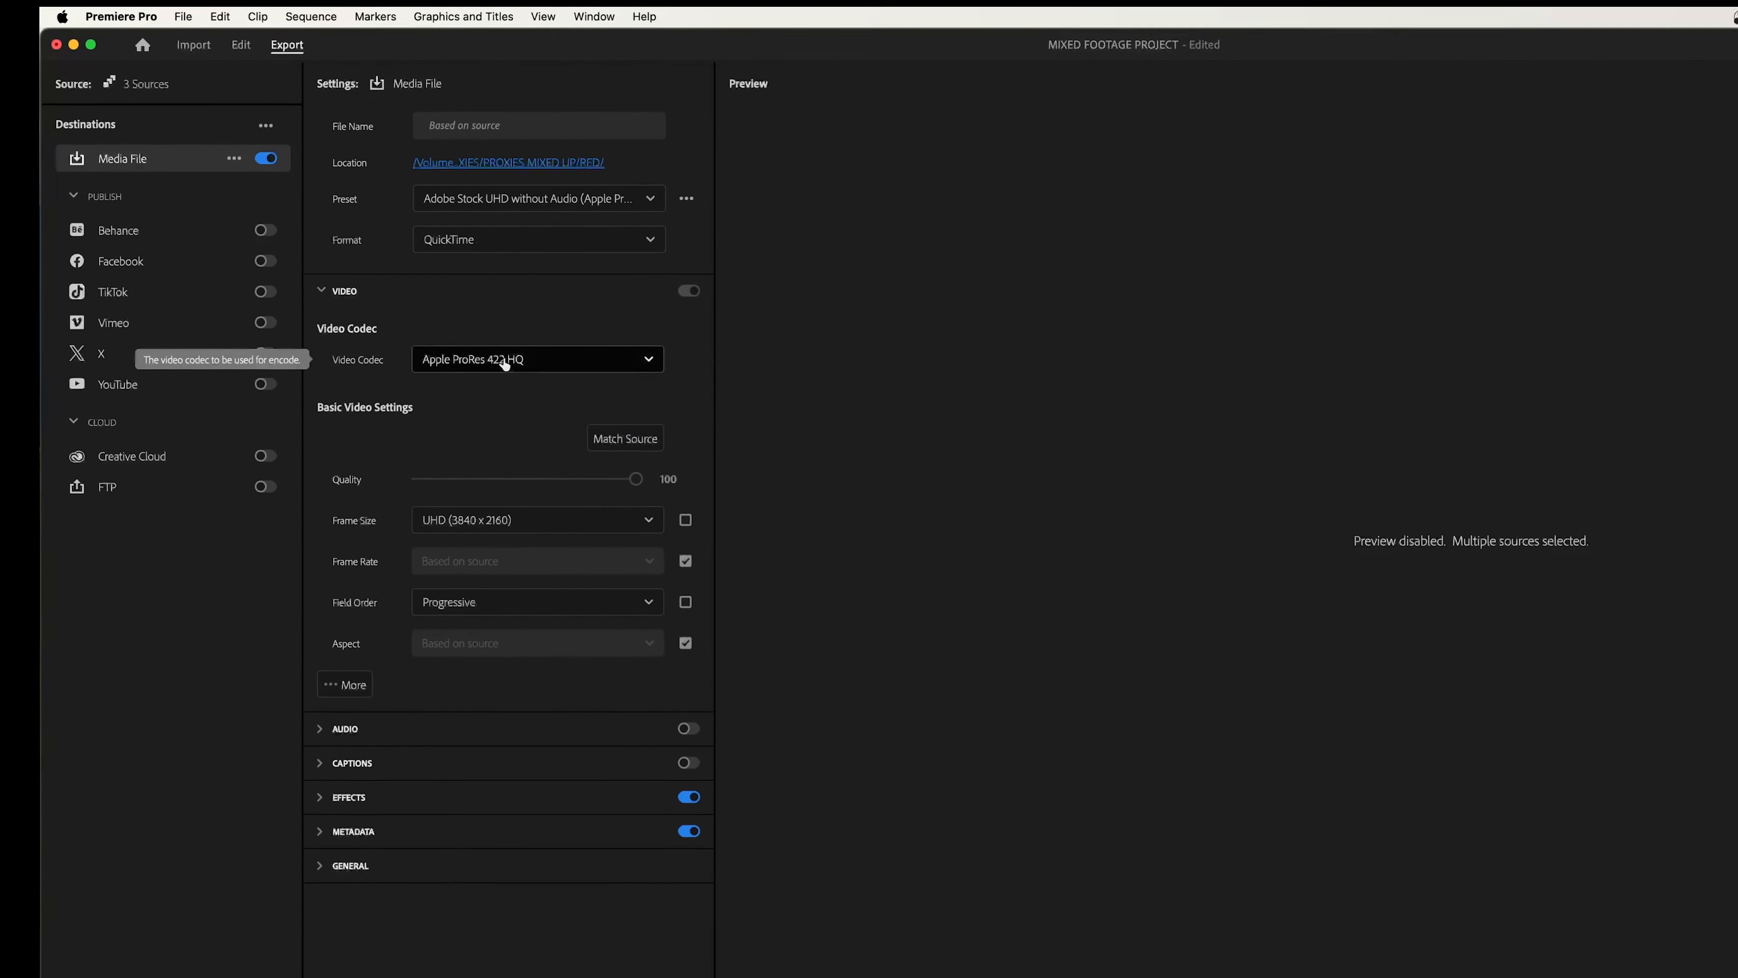
left_click(504, 364)
left_click(544, 449)
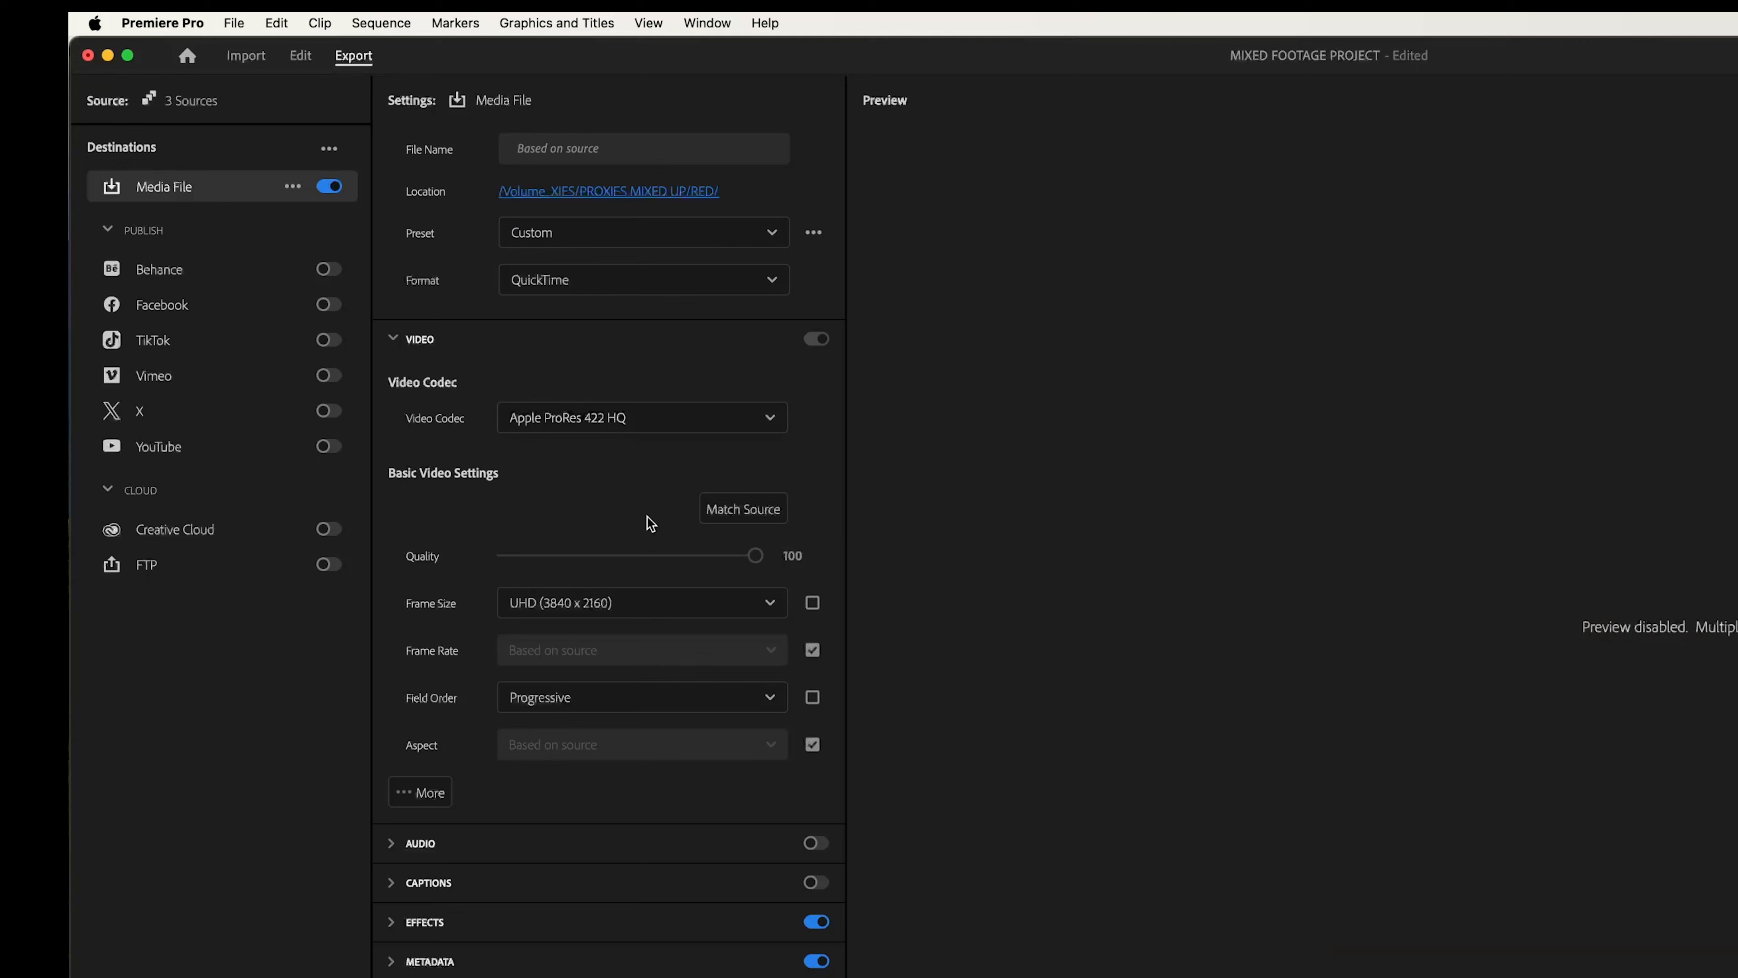
left_click(620, 428)
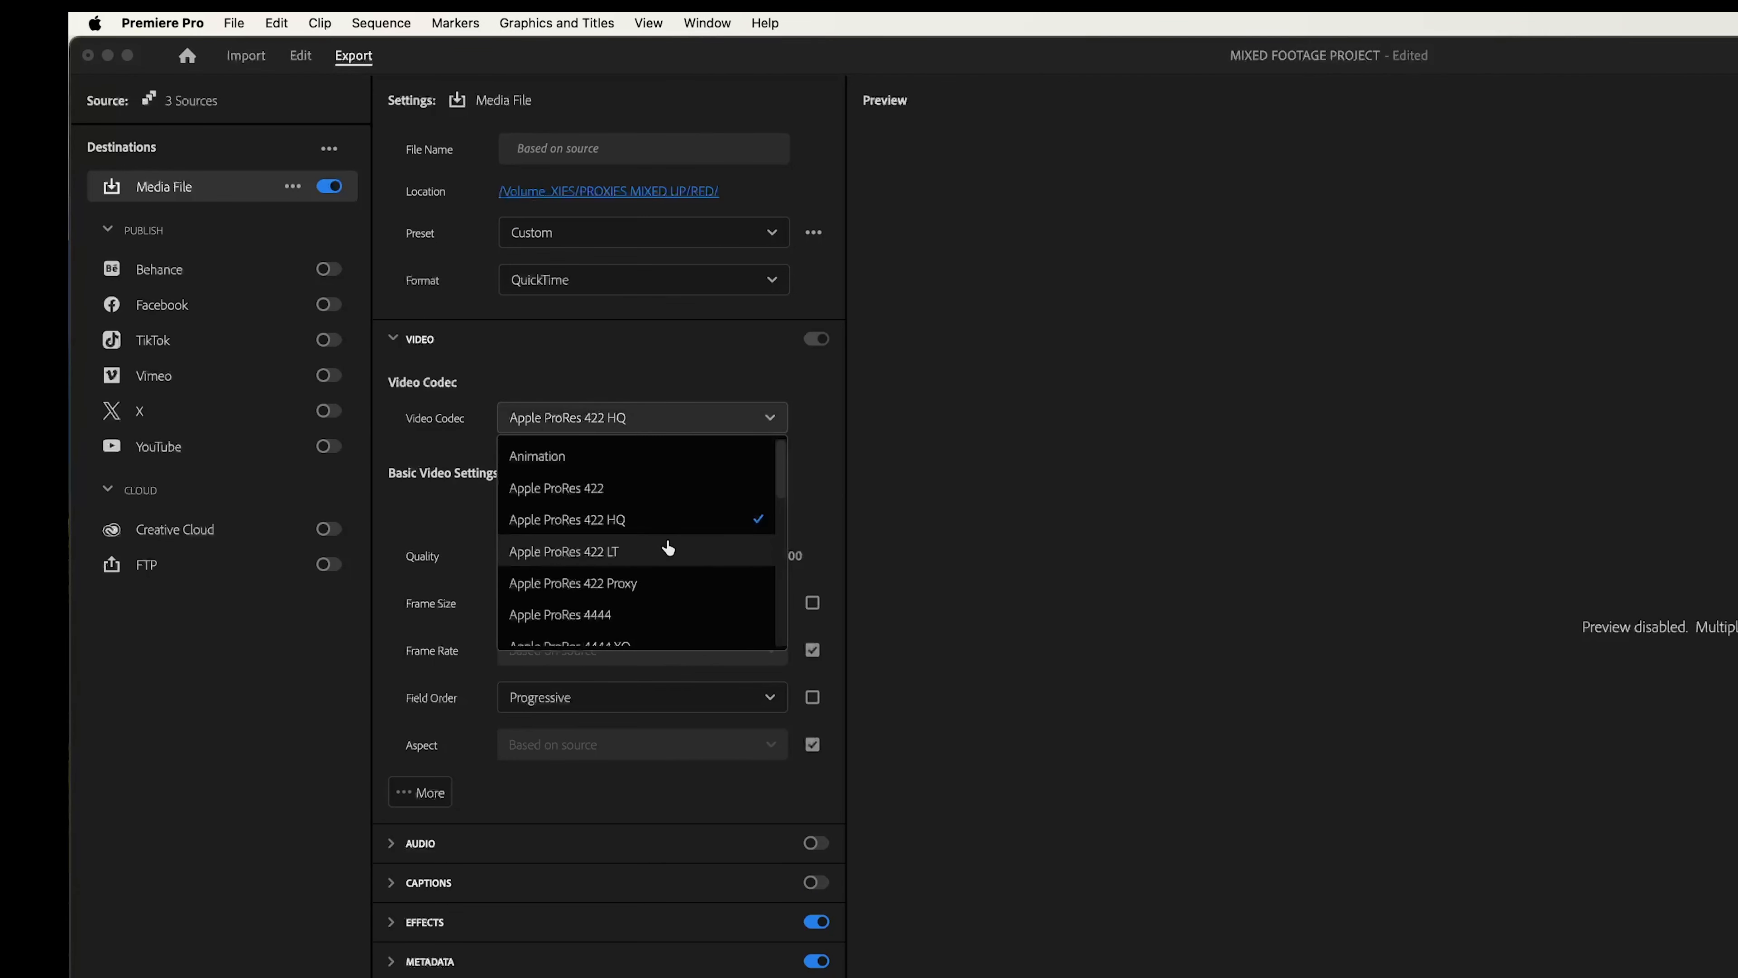
left_click(647, 586)
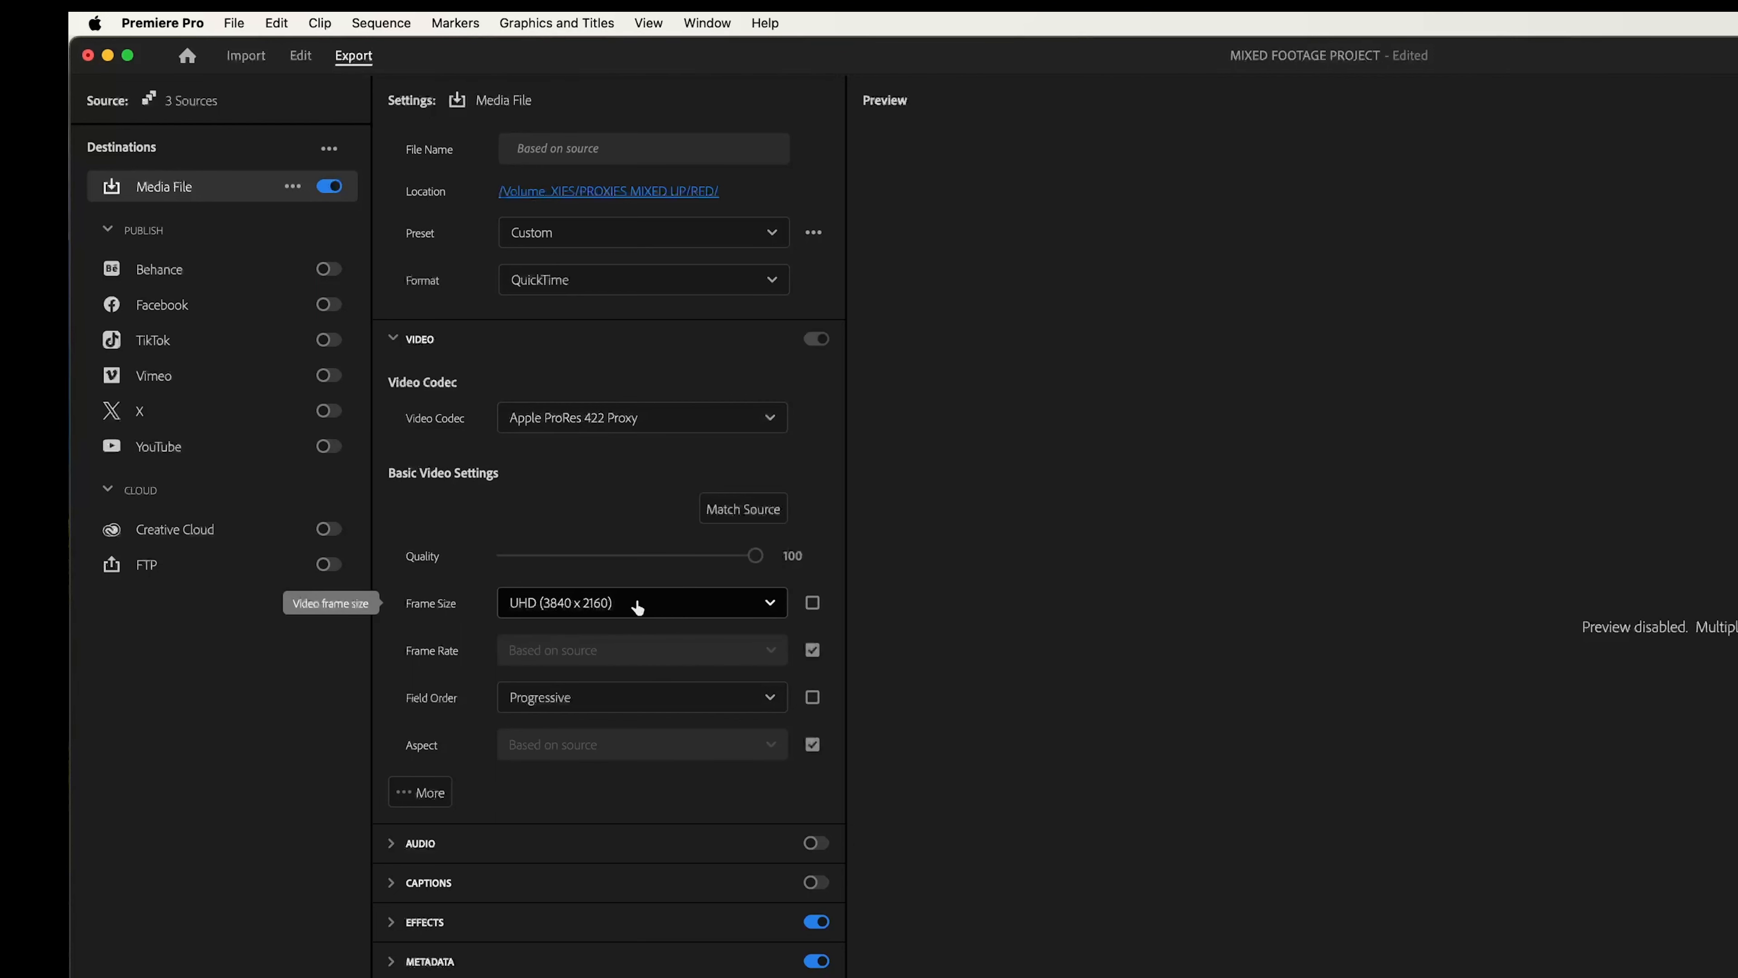
- Give the RED clips' export a custom frame size of 2560 x 1280
left_click(684, 611)
left_click(601, 893)
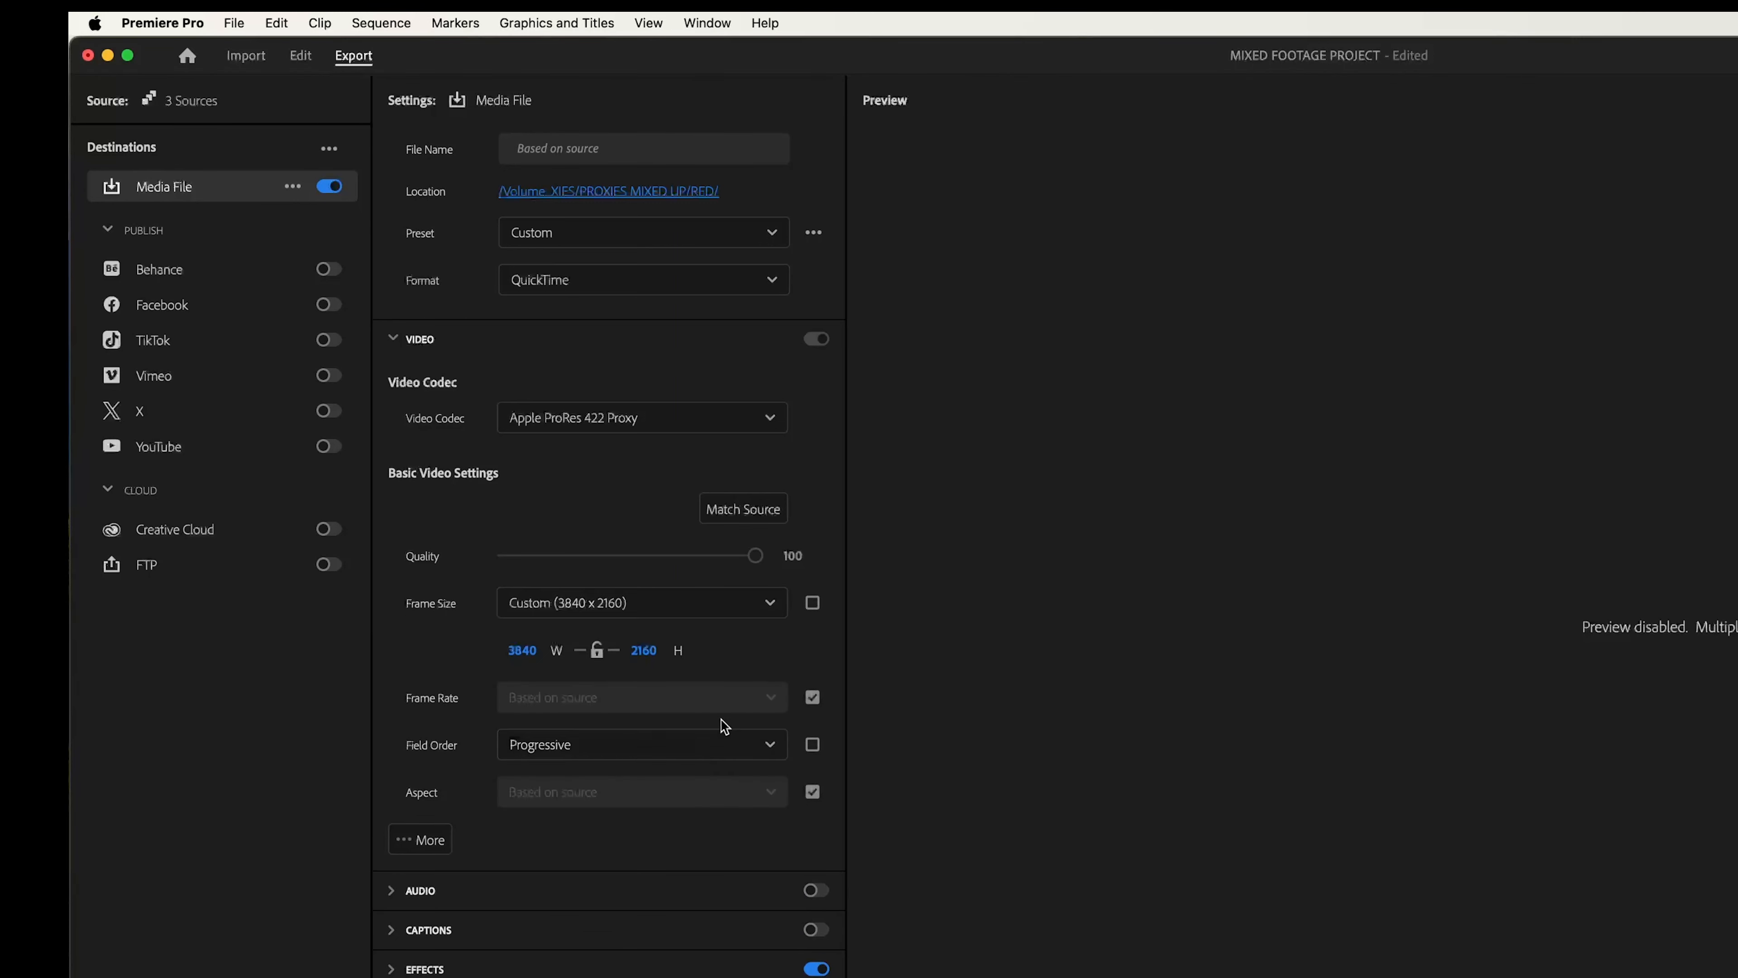
left_click(522, 648)
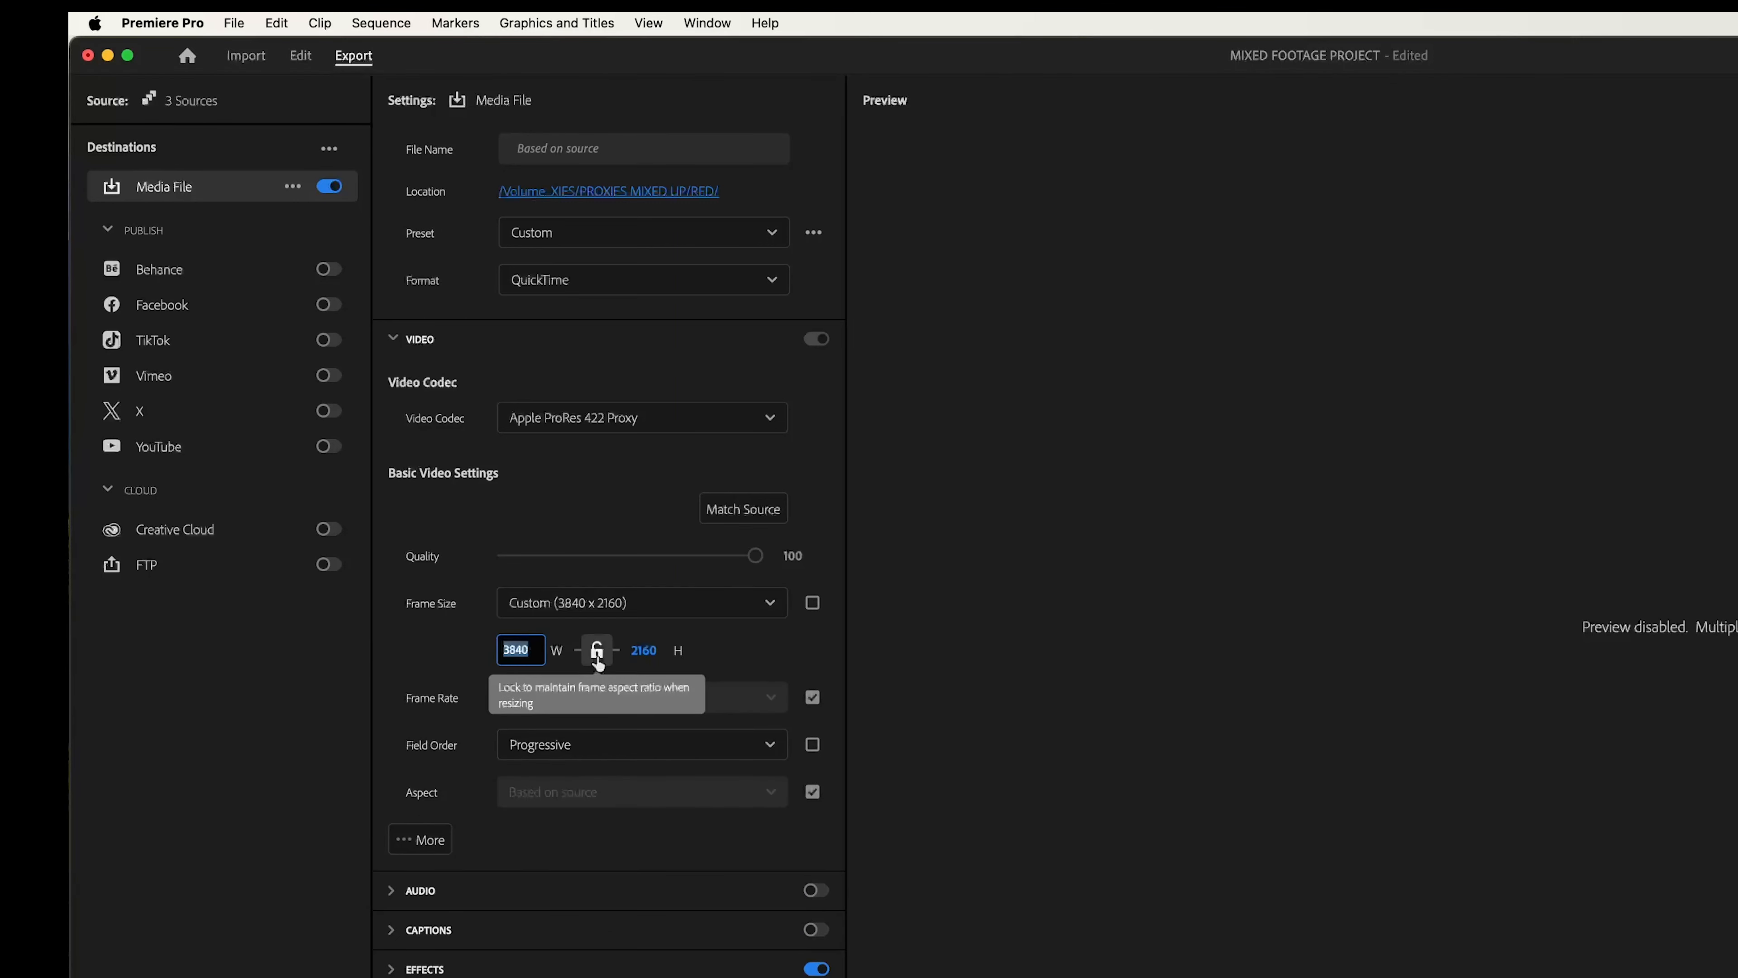
type("2560")
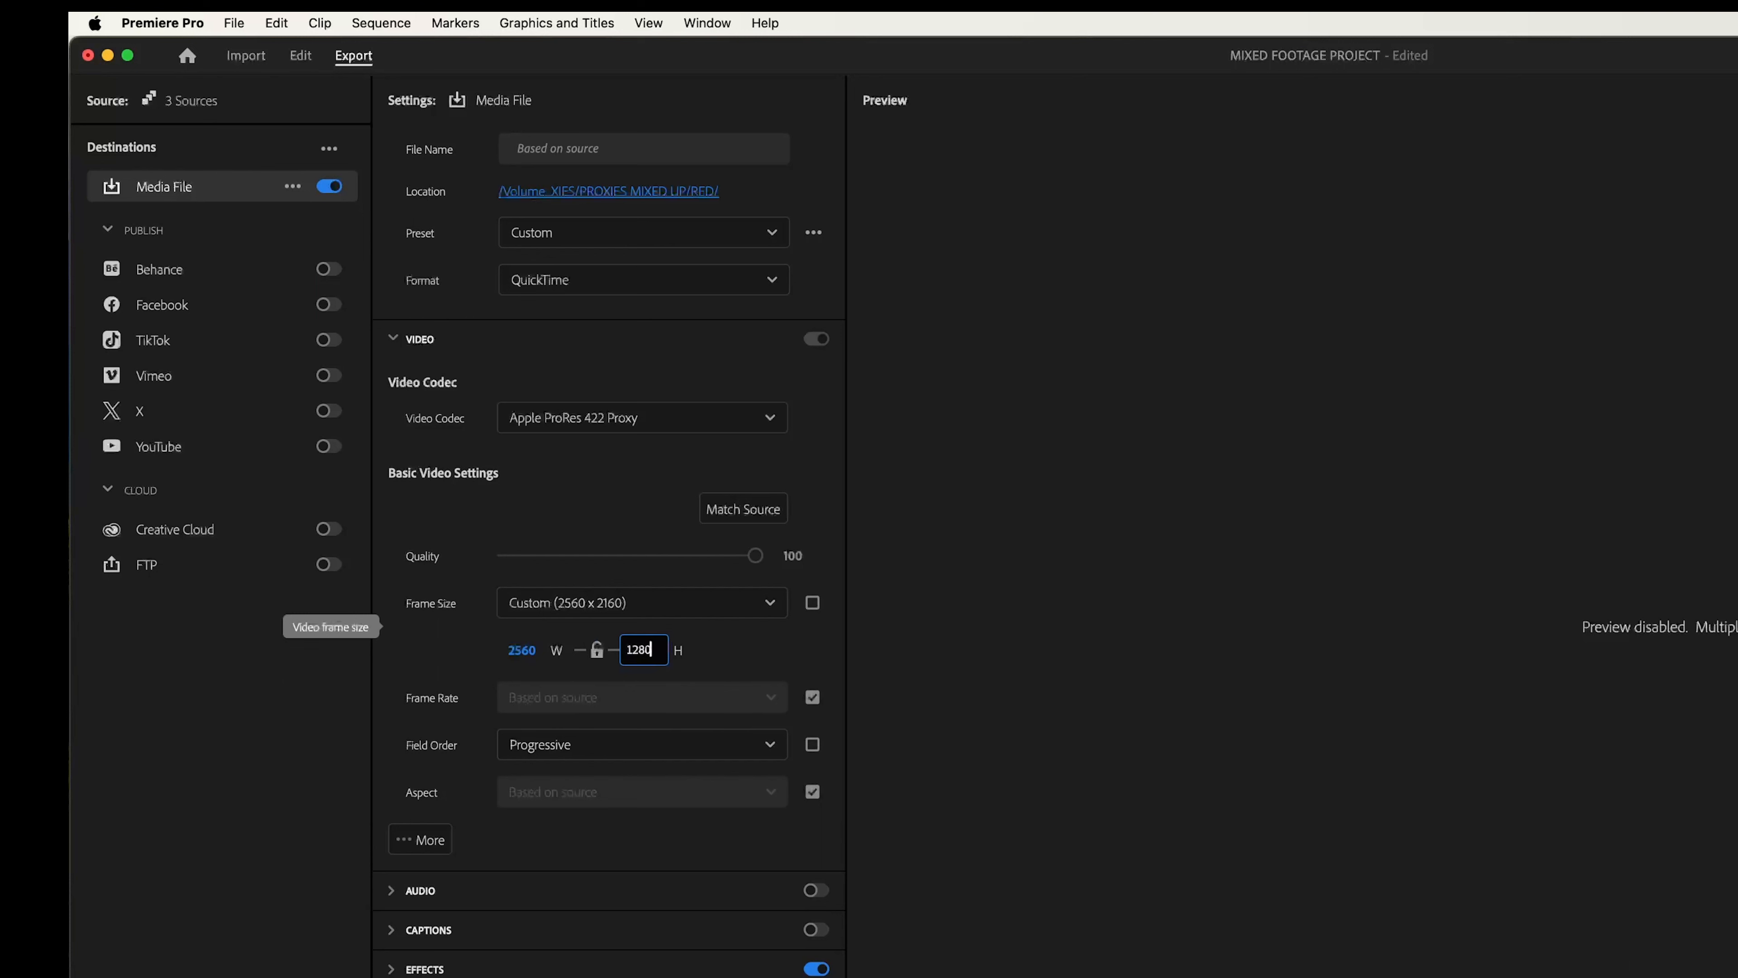
key("Return")
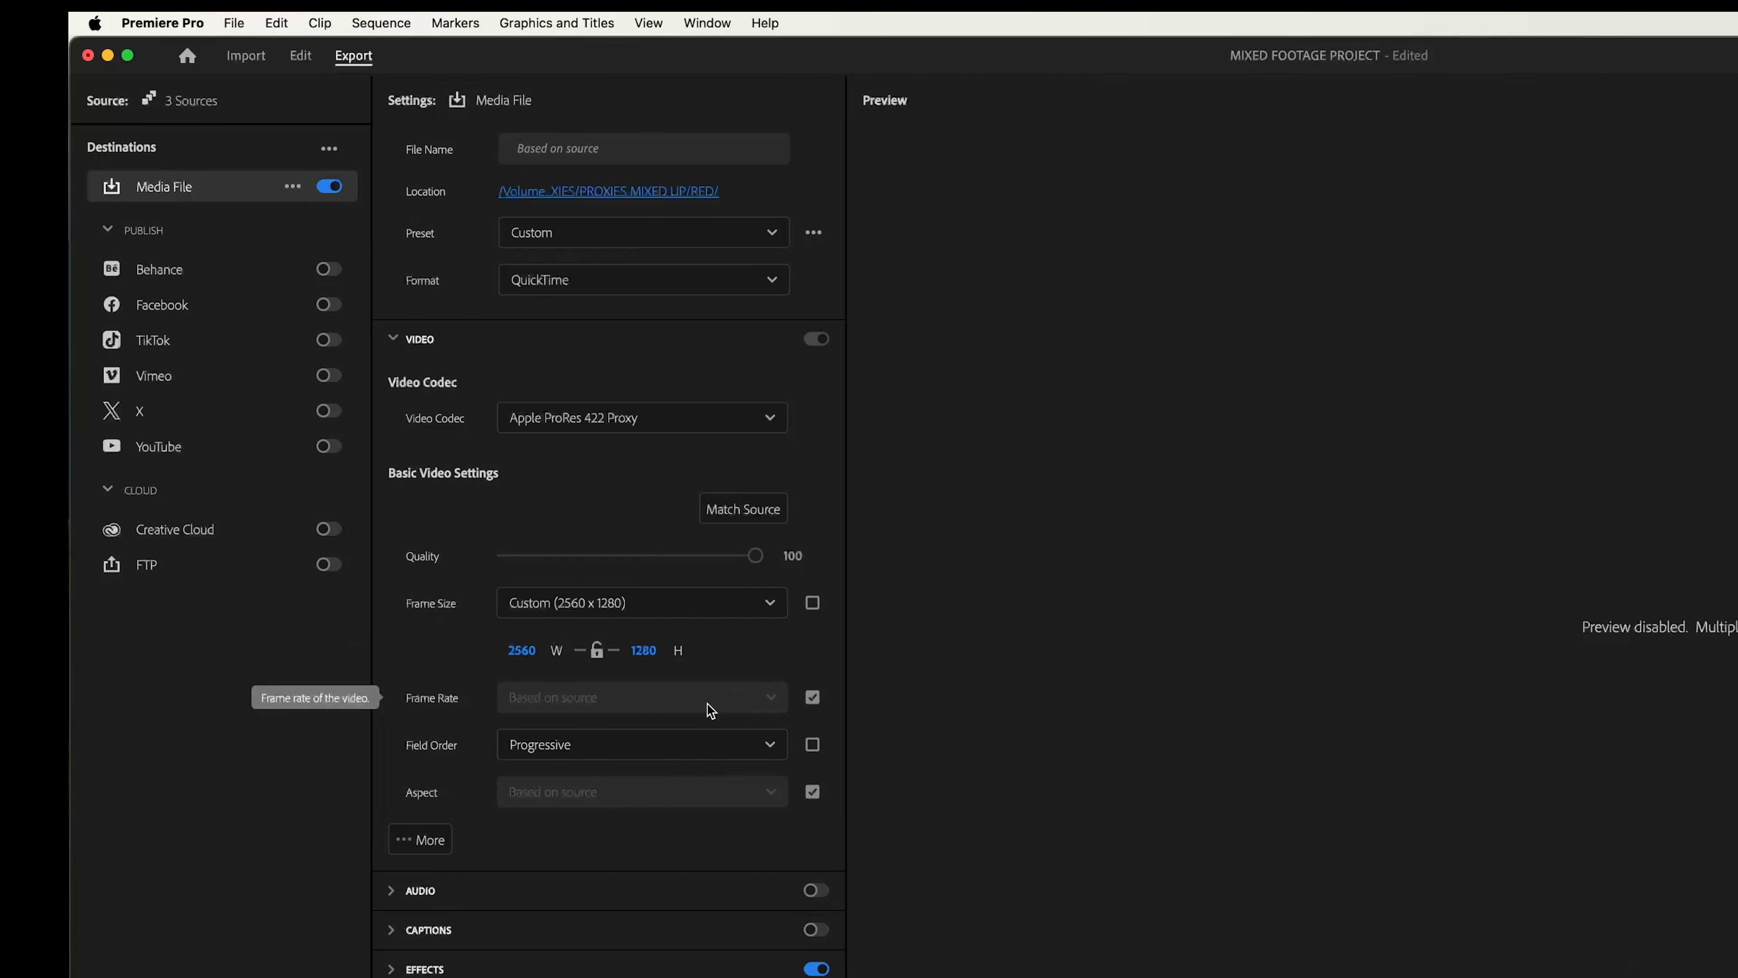
- Turn on audio for the RED clips' export and configure two mono output streams
left_click(537, 902)
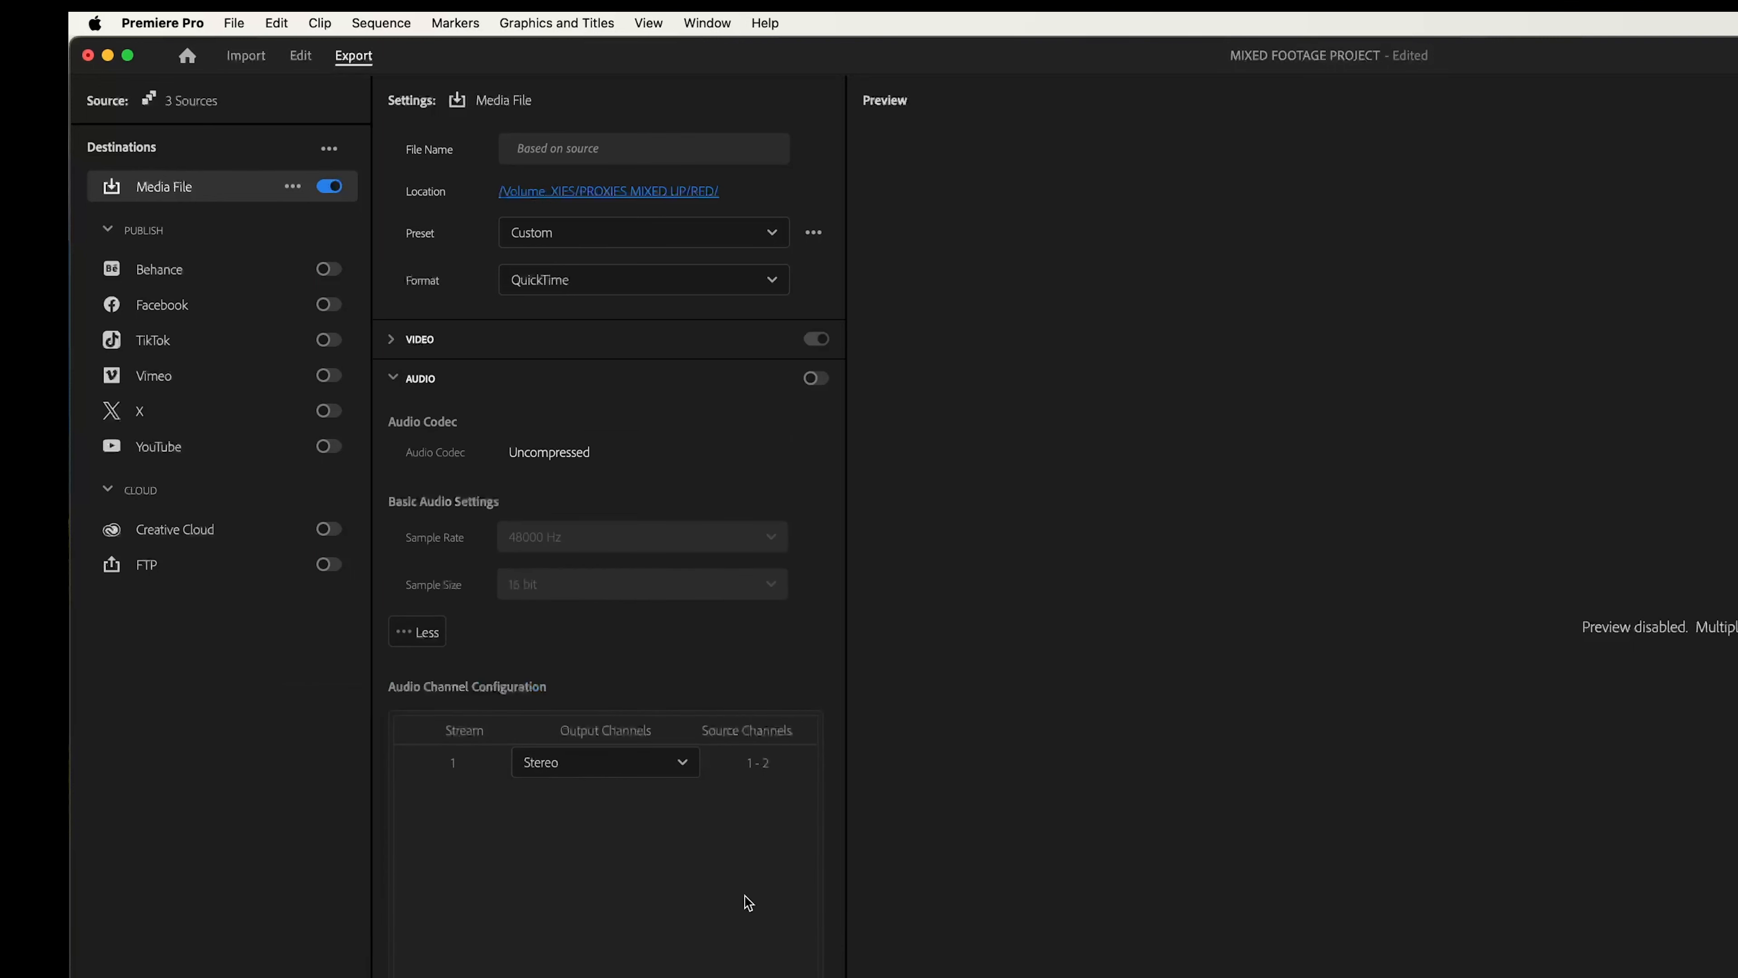
left_click(823, 385)
scroll(570, 725, "down", 5)
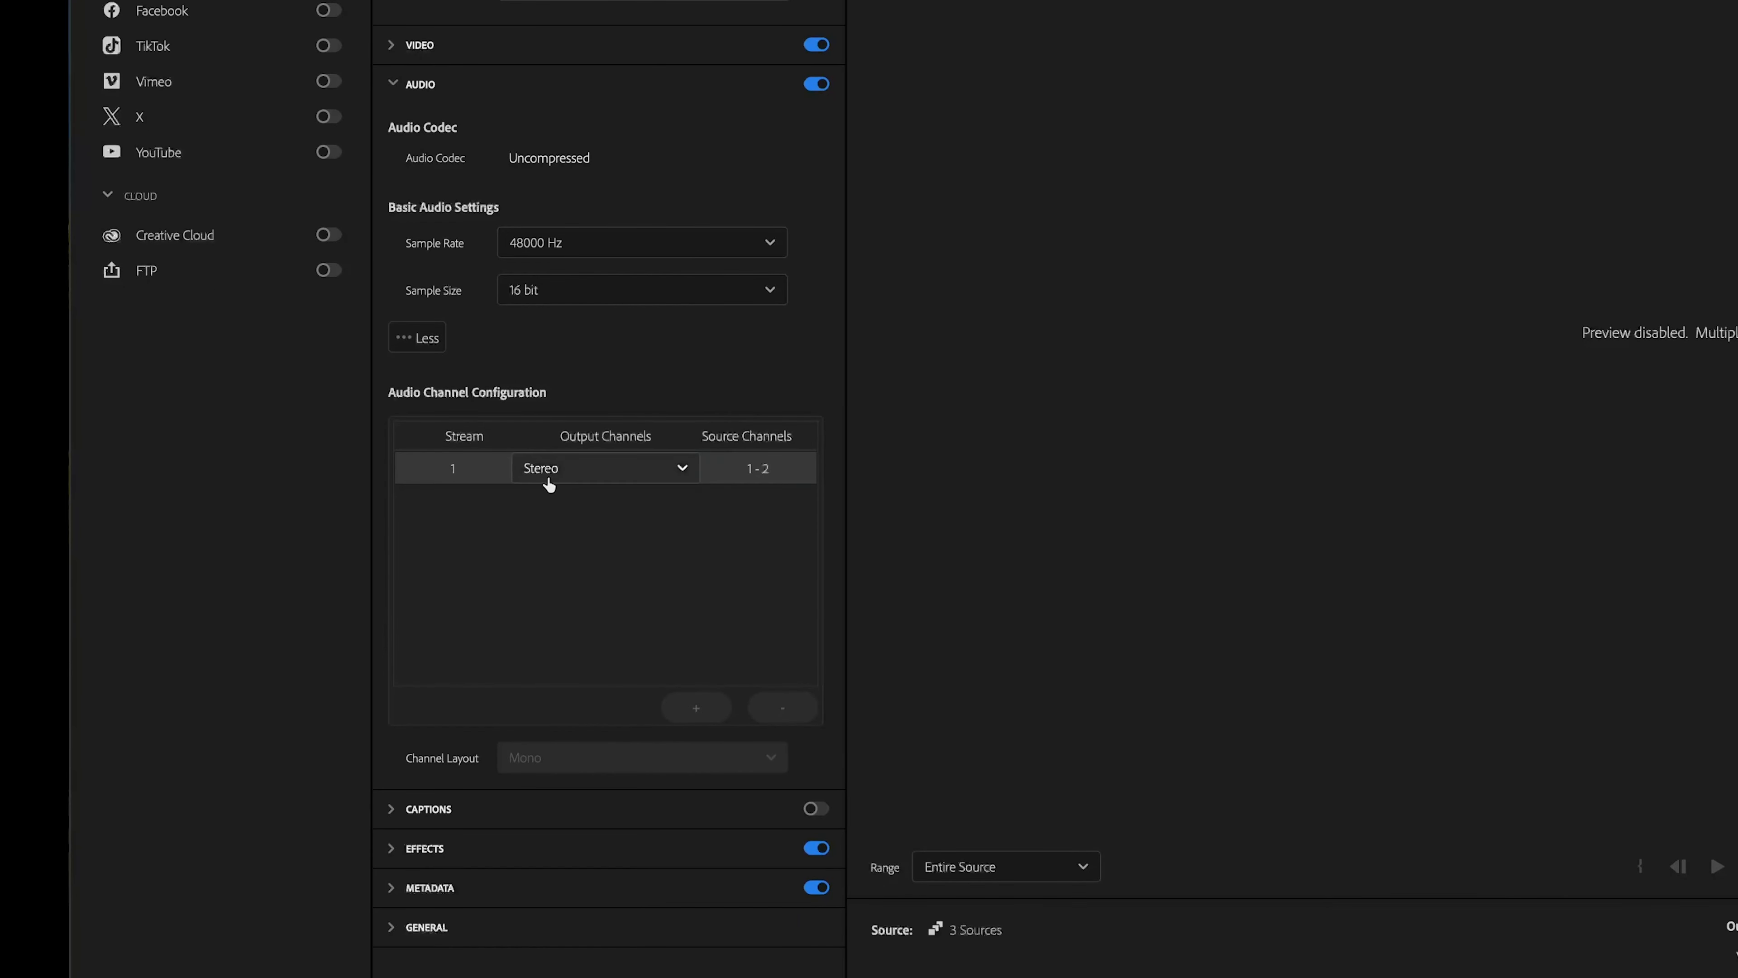
left_click(551, 473)
left_click(563, 508)
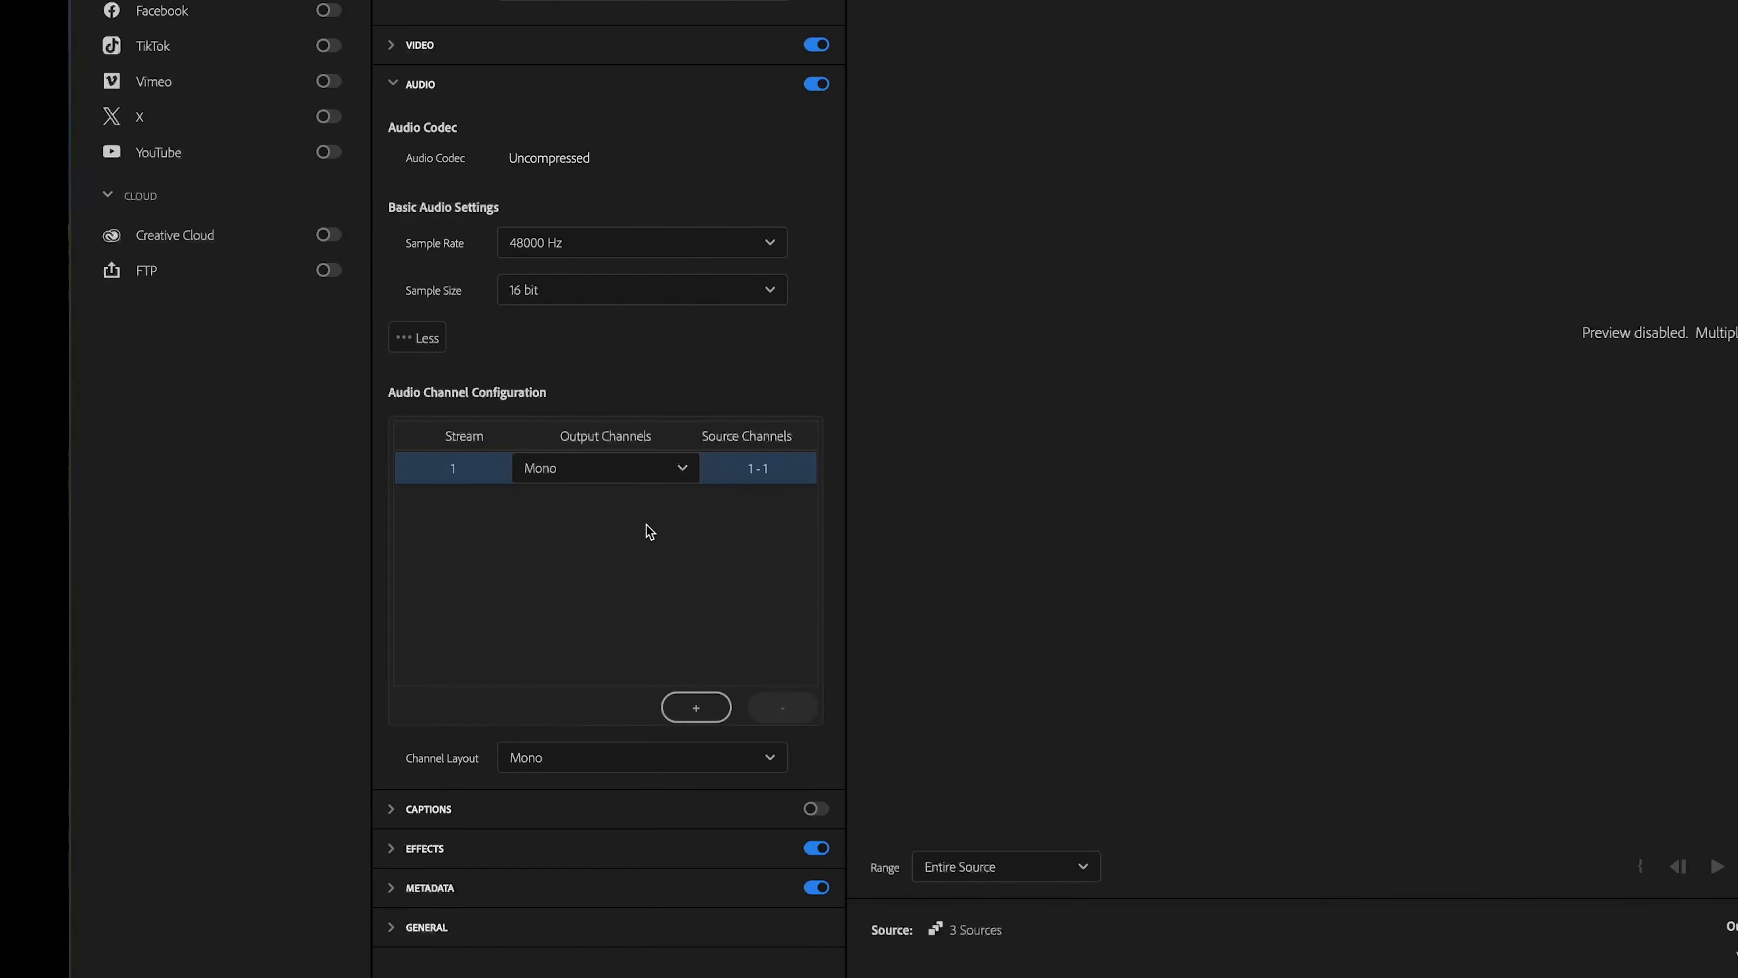
left_click(697, 711)
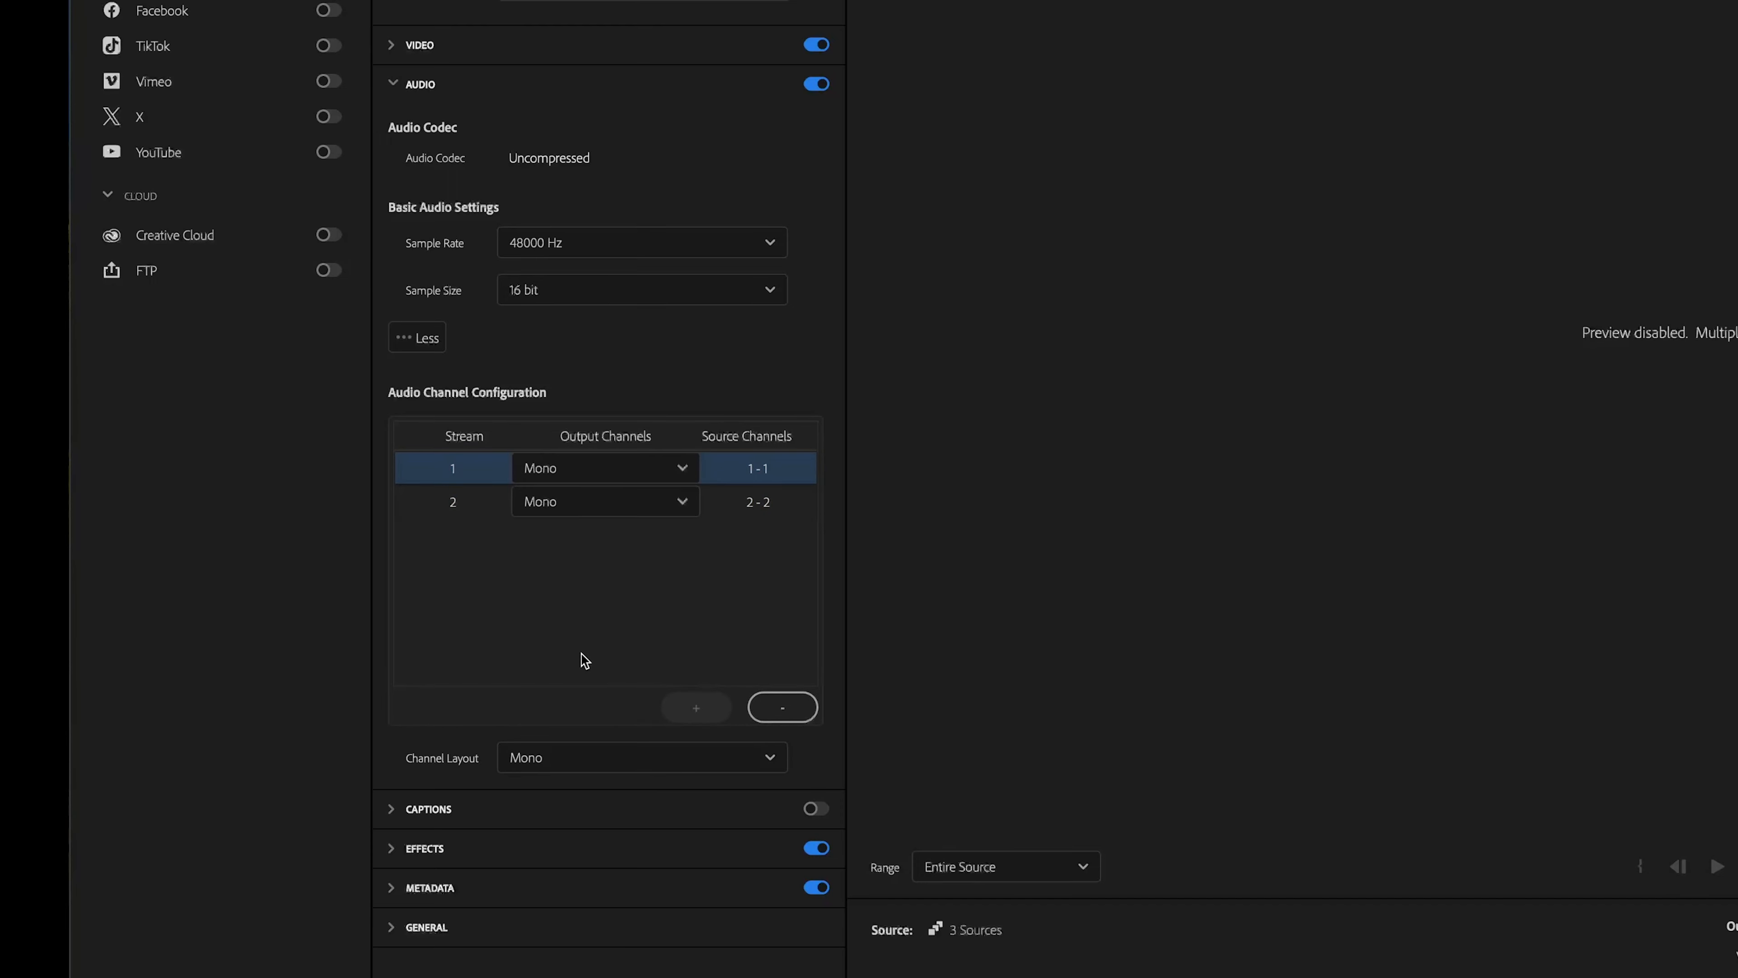
- Enable a Lumetri Look / LUT for the RED clips' export and apply RED_SUPERCOLOR_to_Rec709_BT1886.cube from the RED creative LUTs combined with REC709
left_click(604, 858)
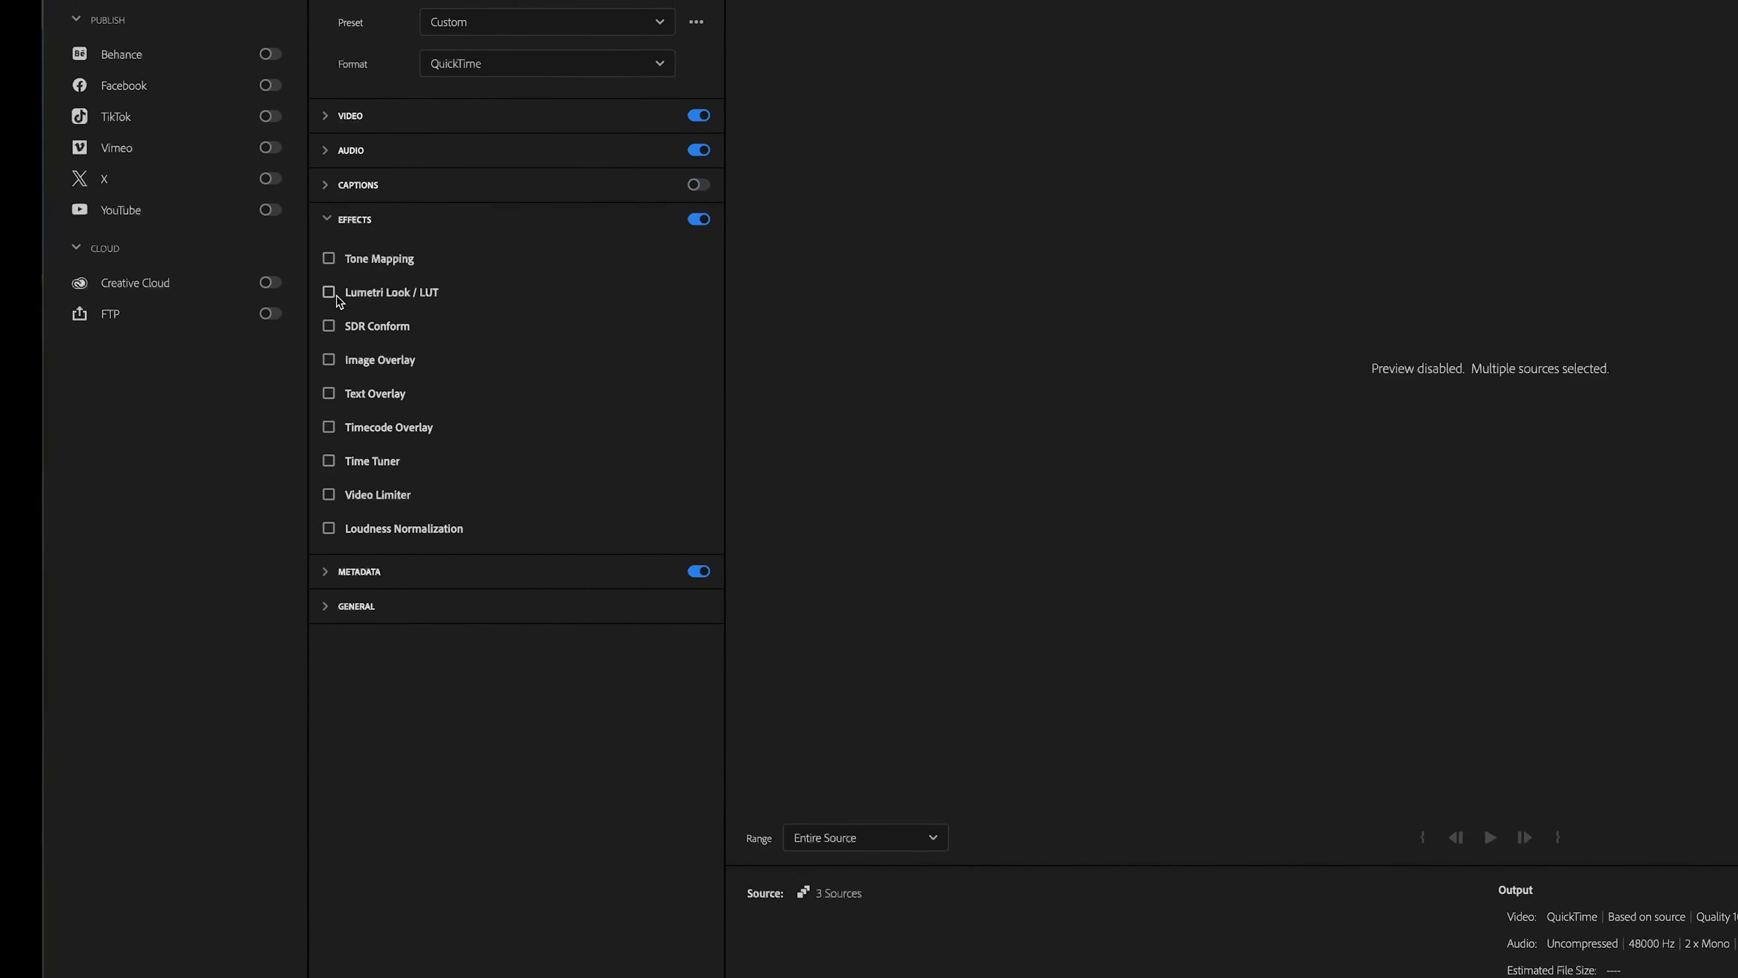
left_click(395, 245)
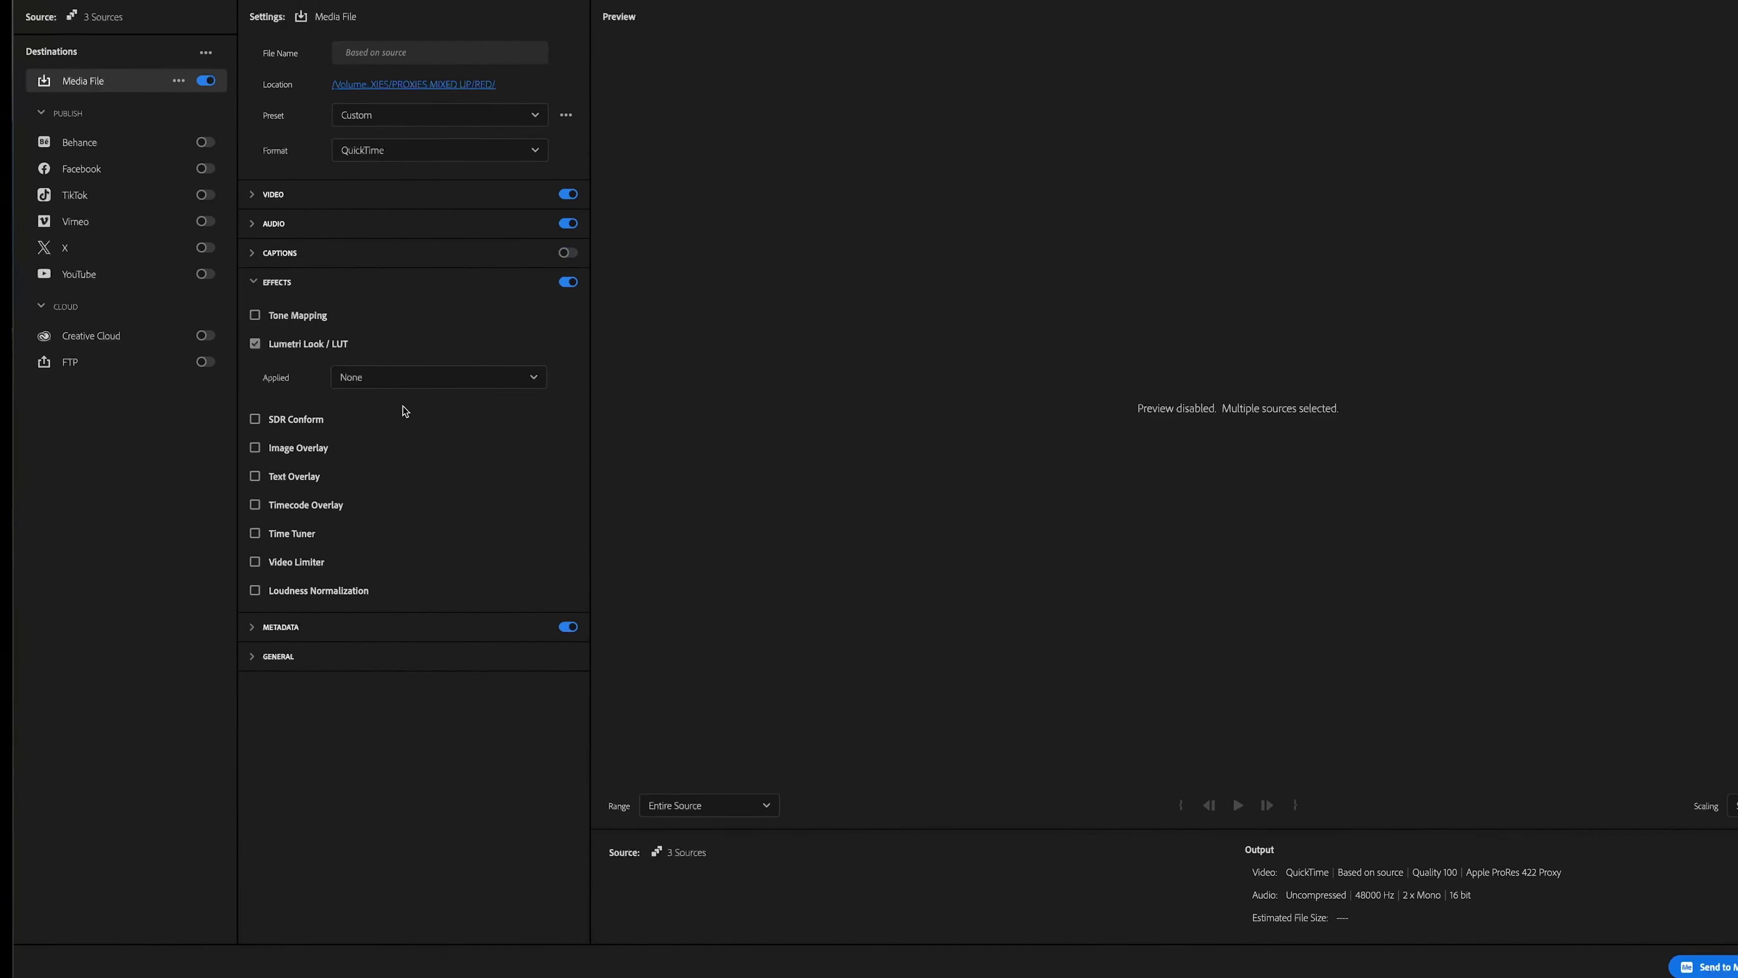
left_click(410, 377)
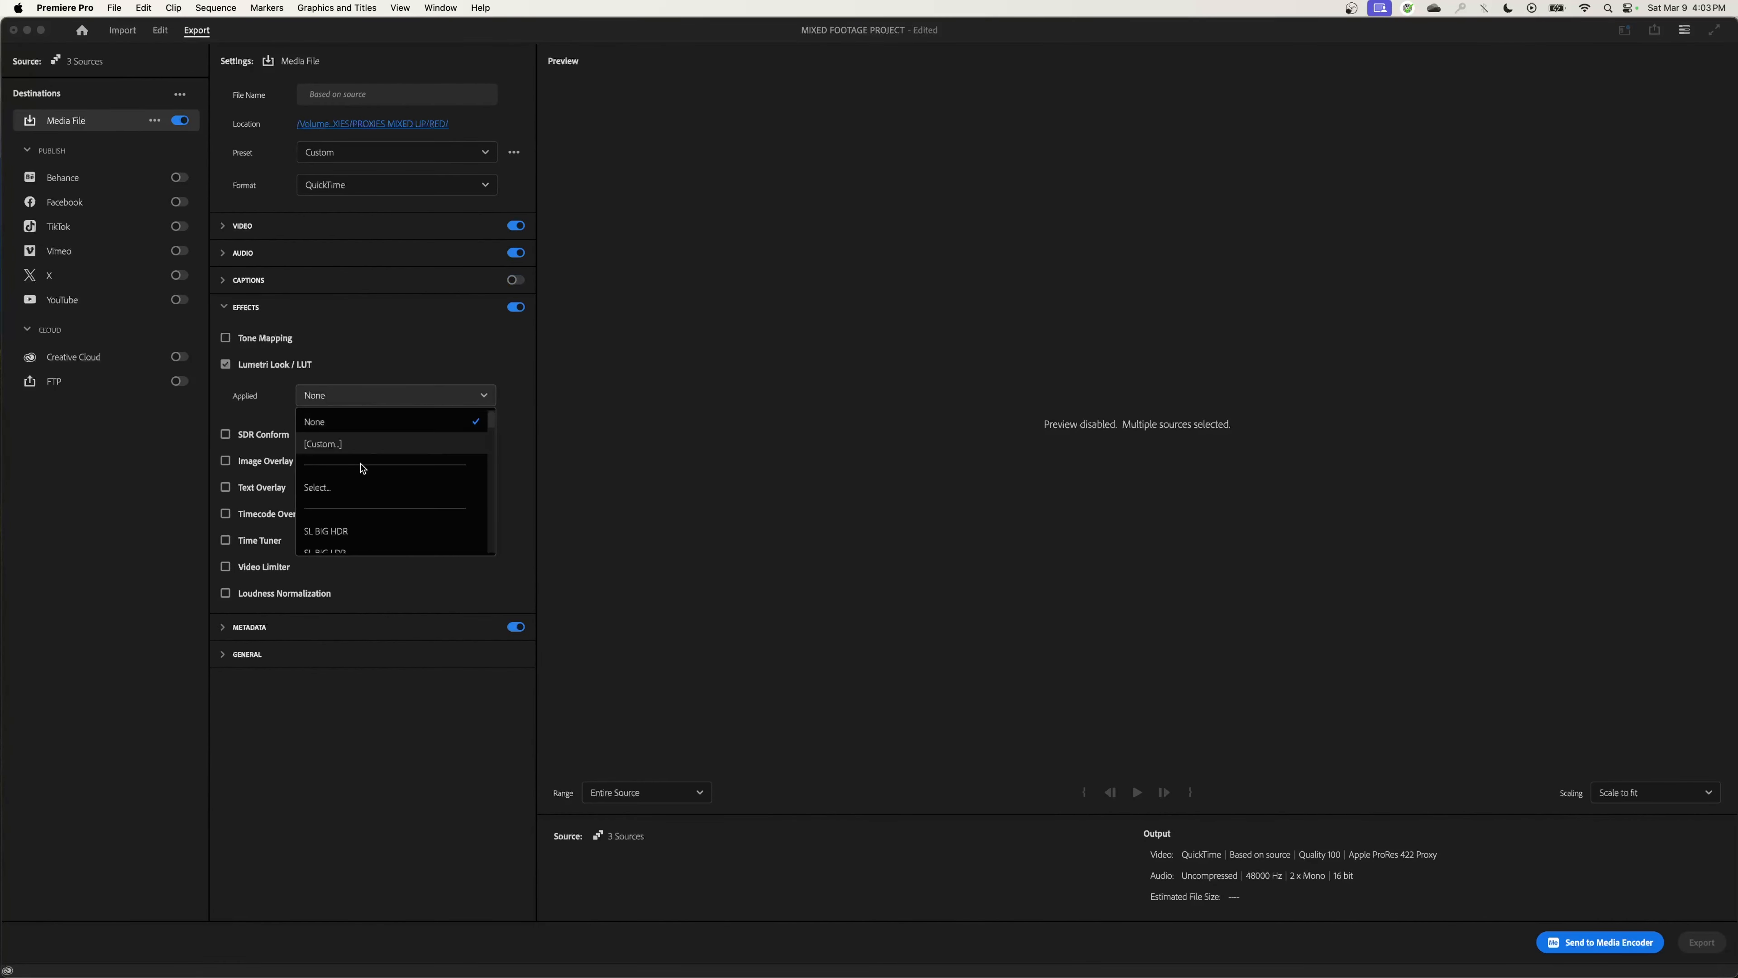
left_click(421, 482)
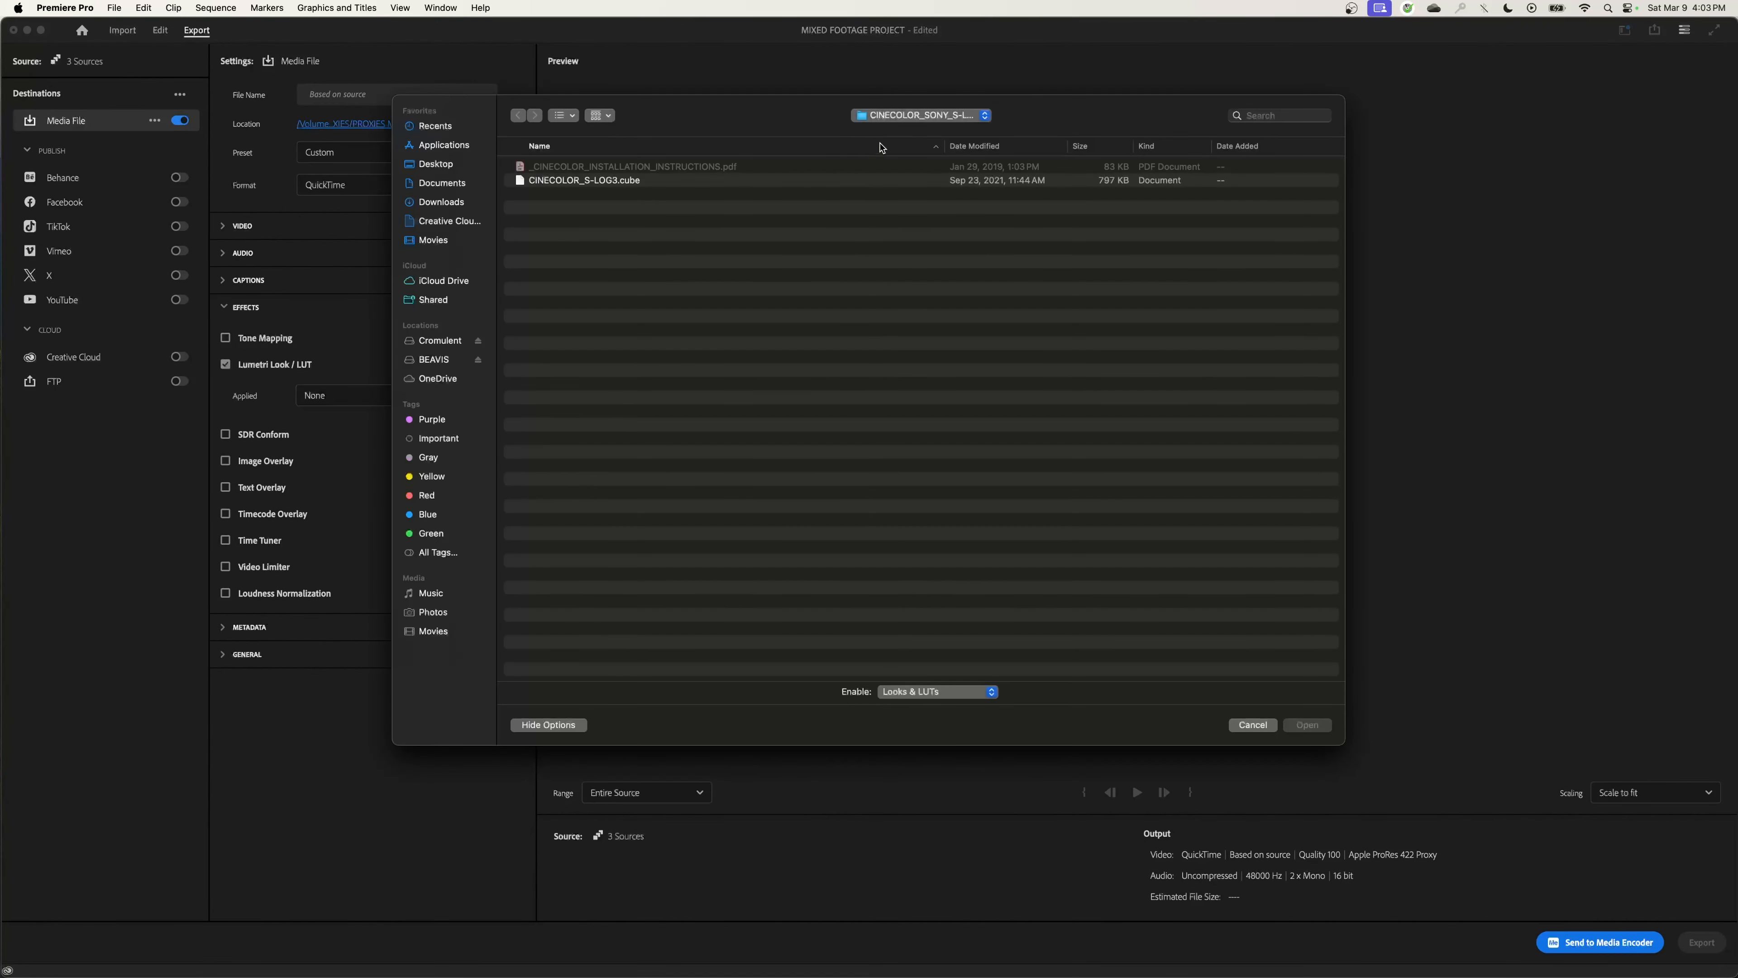
left_click(904, 115)
left_click(911, 131)
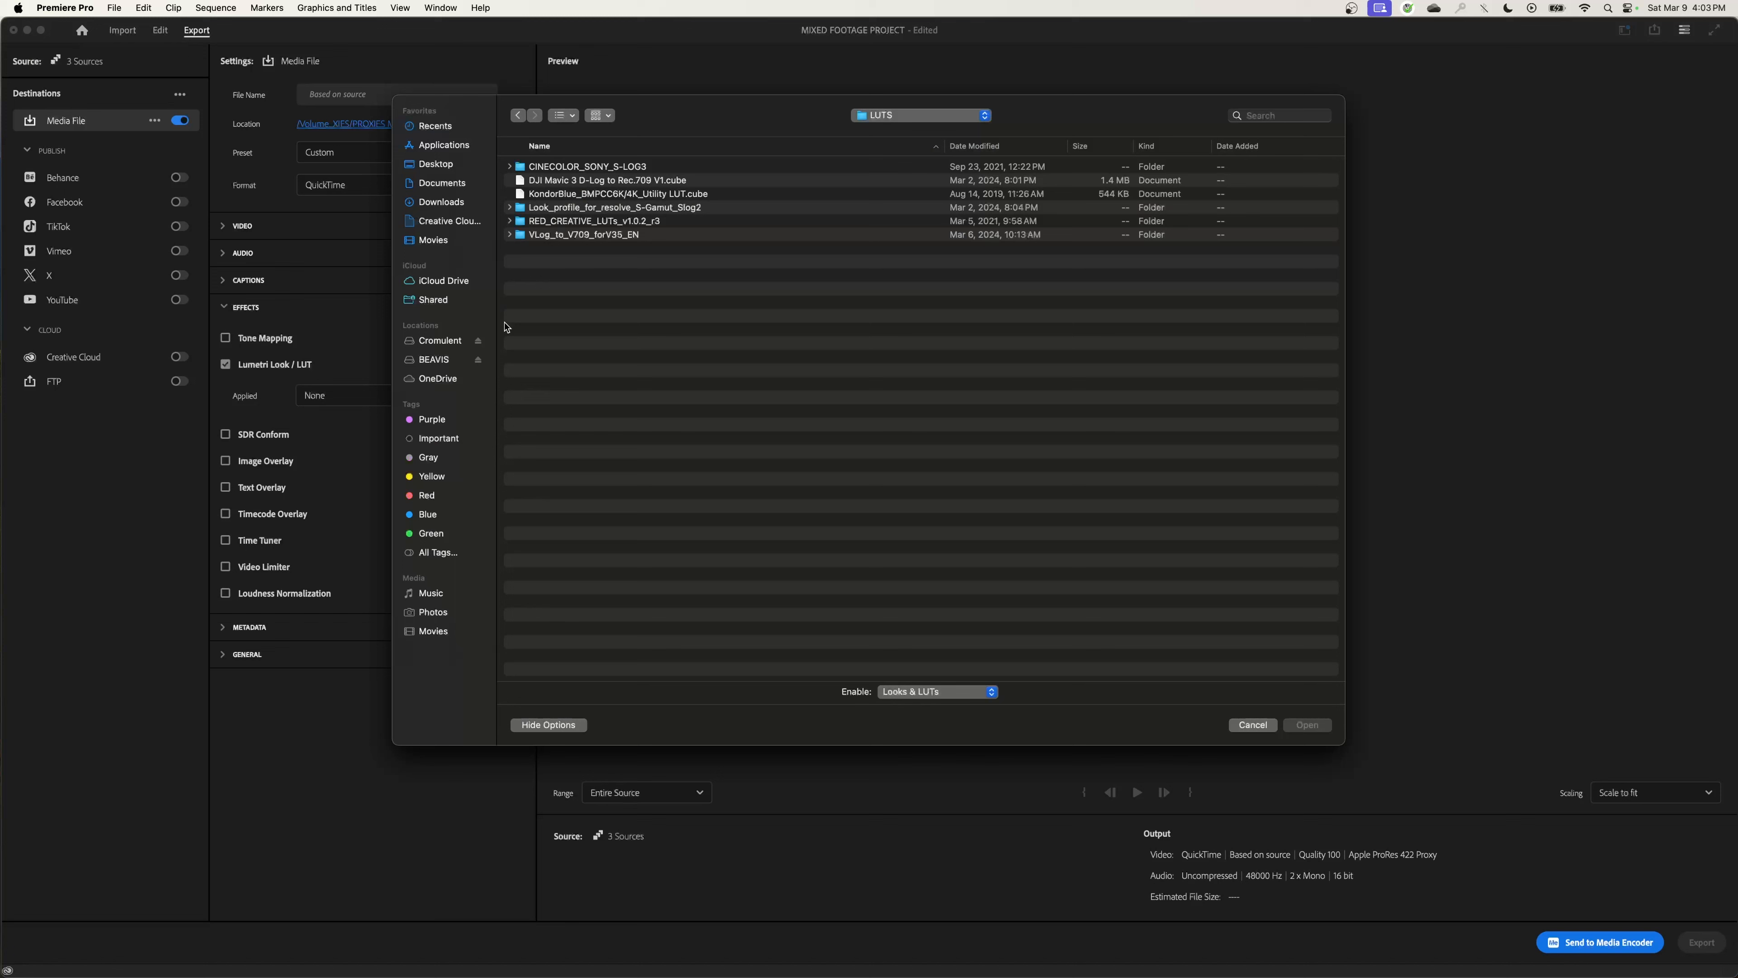
double_click(573, 222)
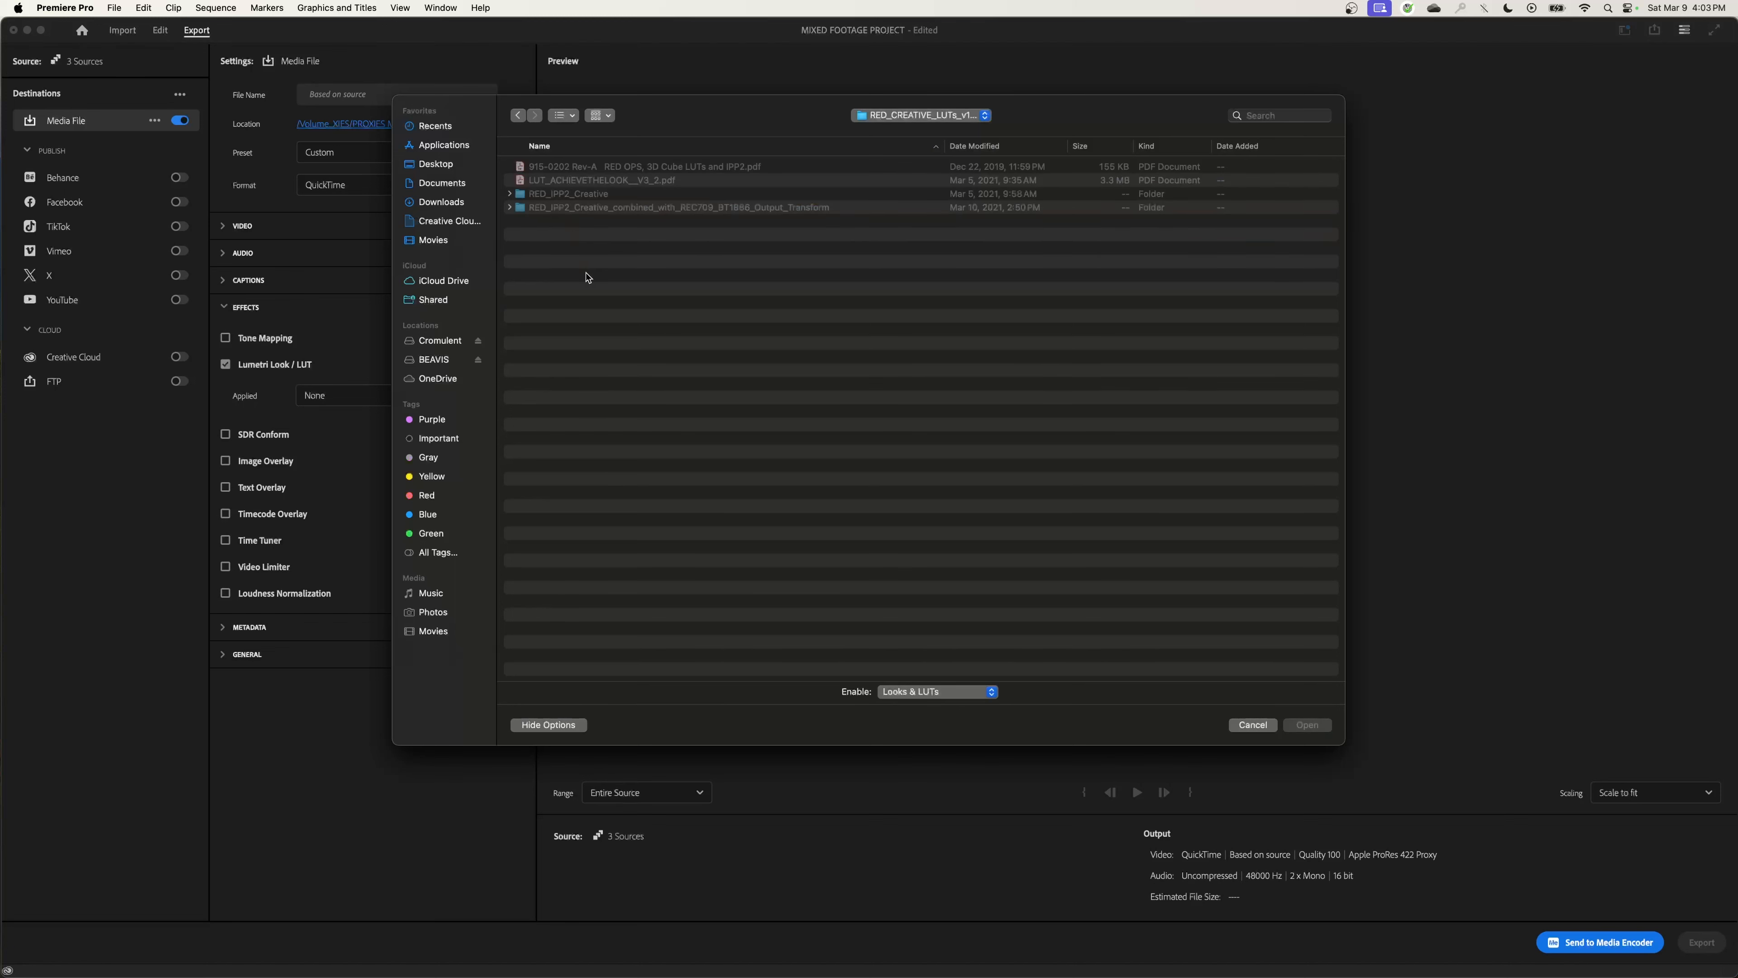
left_click(582, 209)
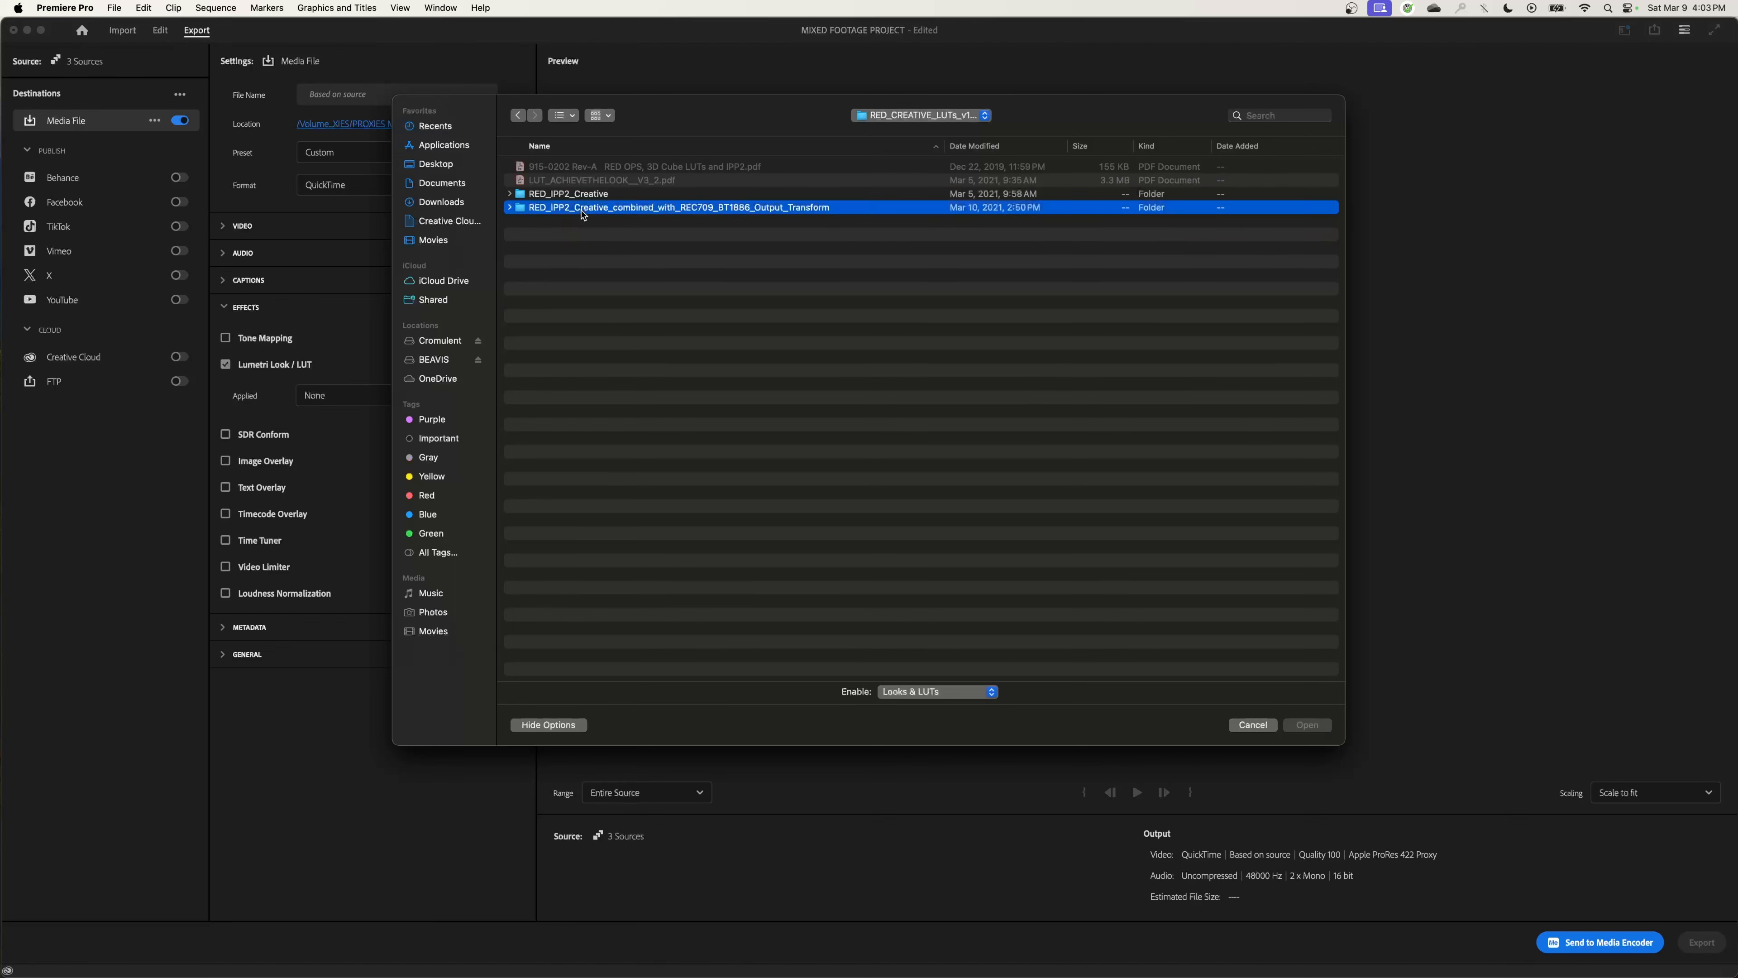
double_click(696, 210)
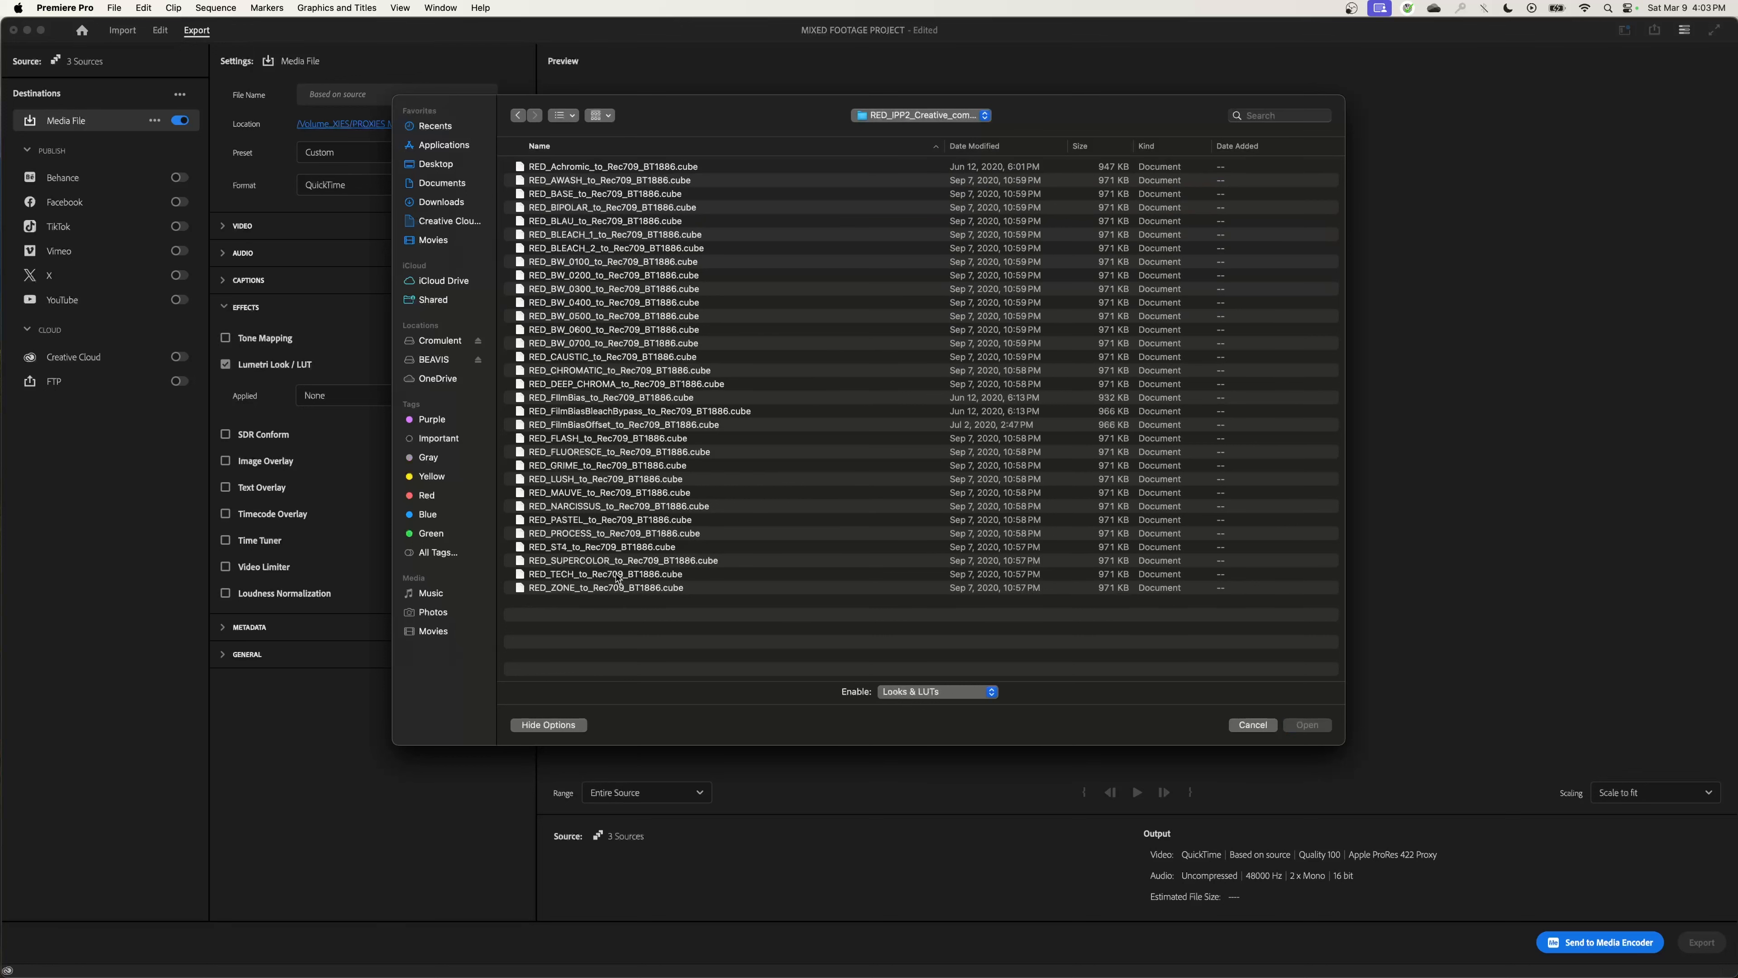
left_click(587, 561)
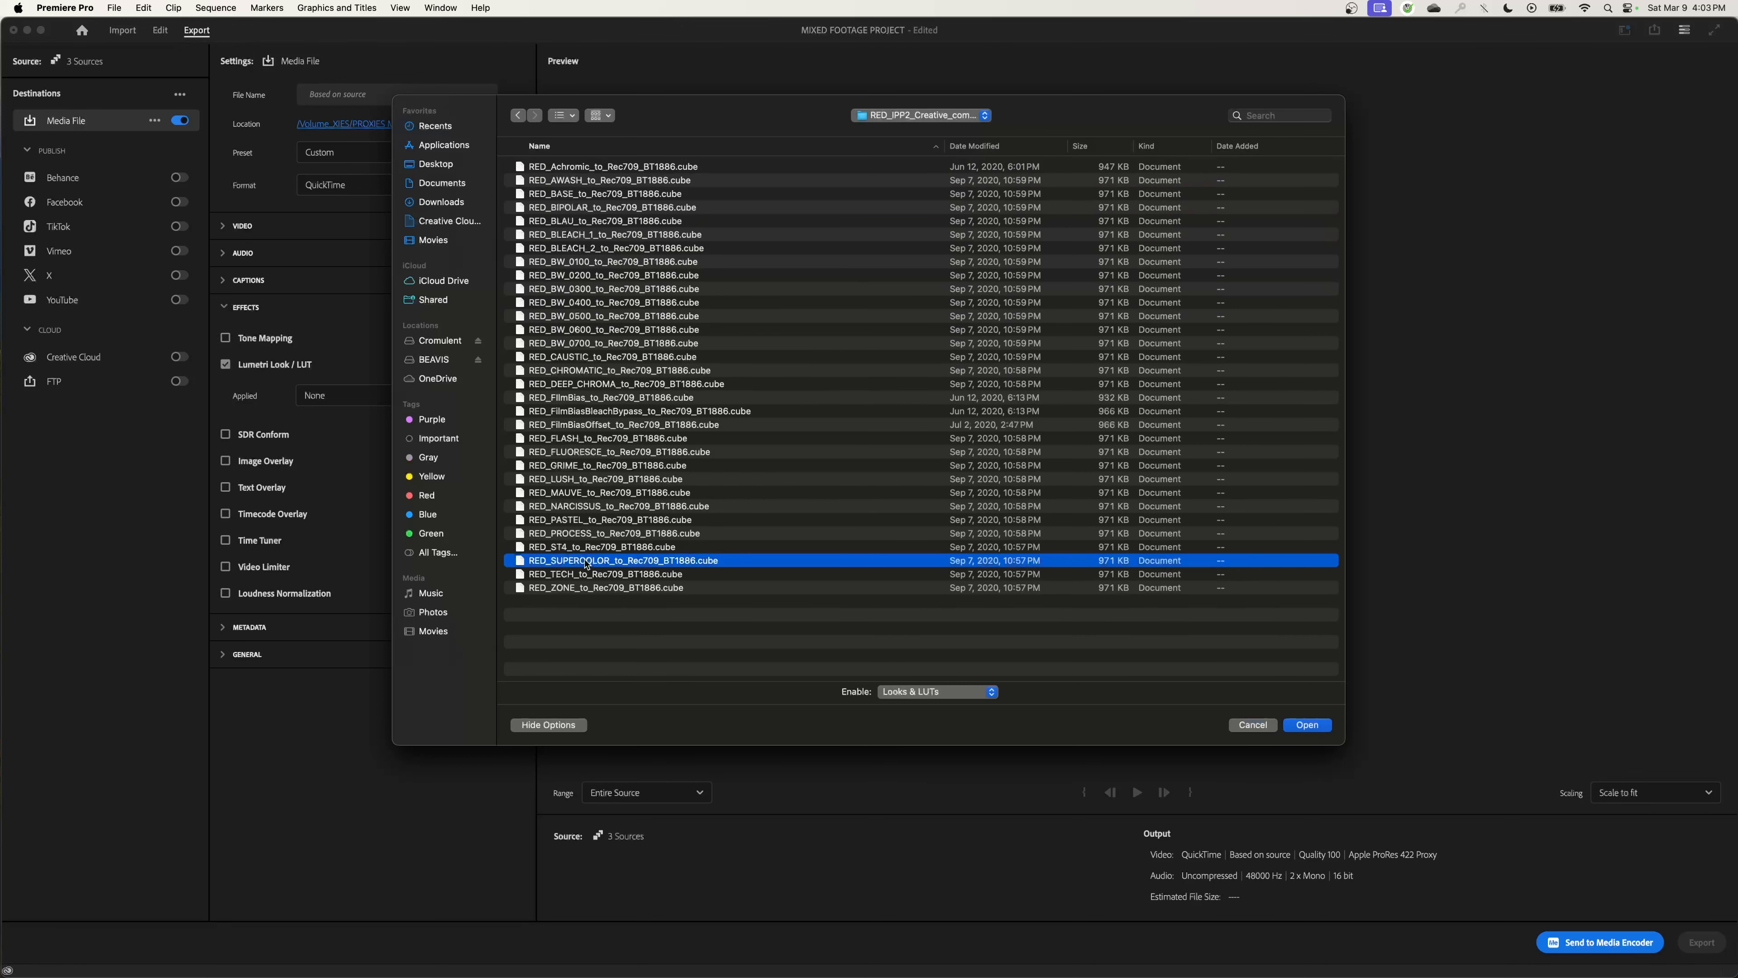
double_click(586, 561)
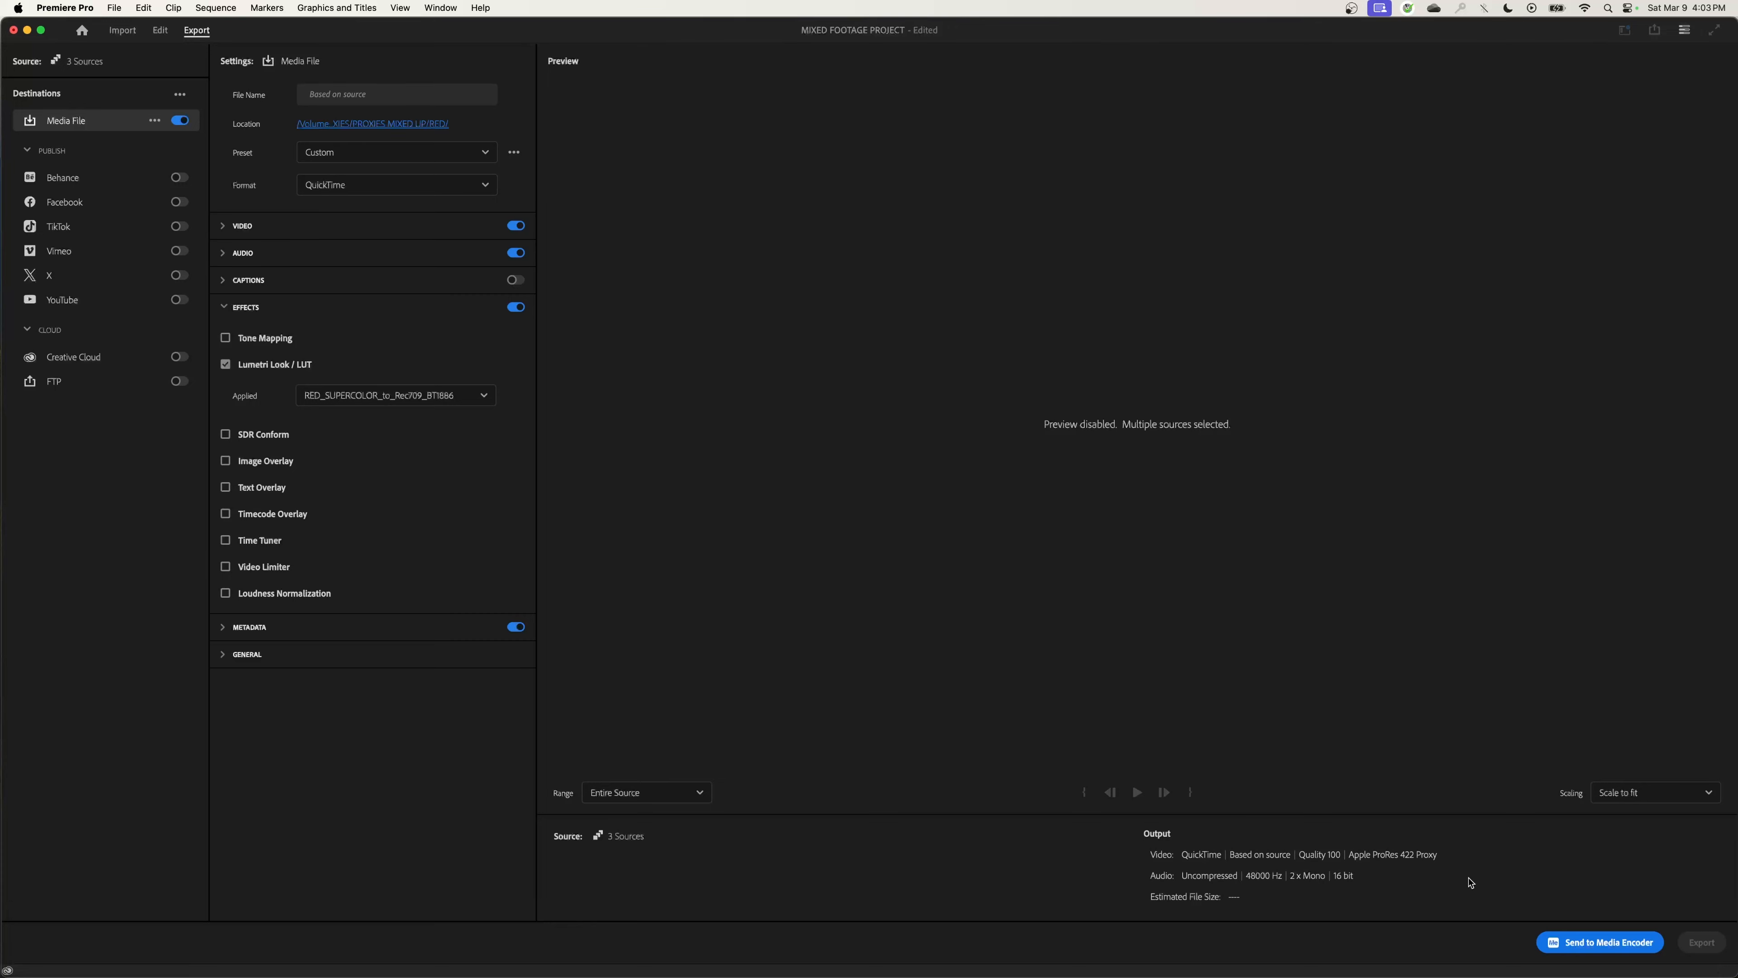
- Send the three RED clips to Media Encoder and encode the queue
left_click(1586, 940)
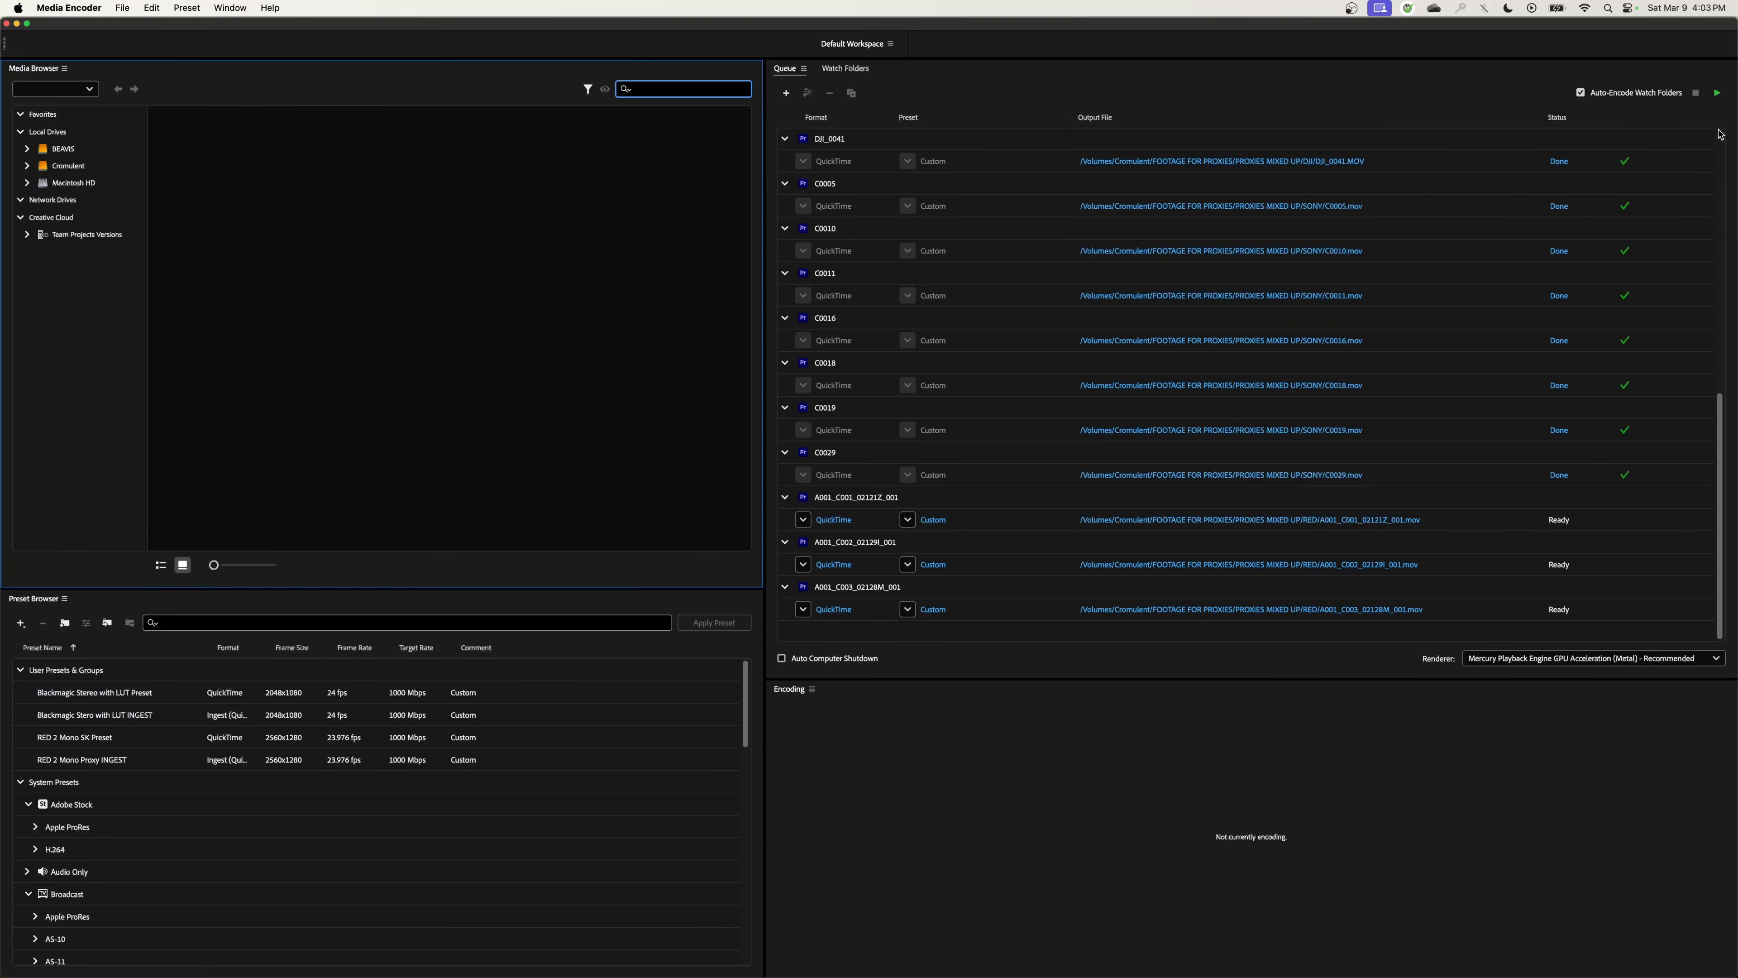
left_click(1716, 94)
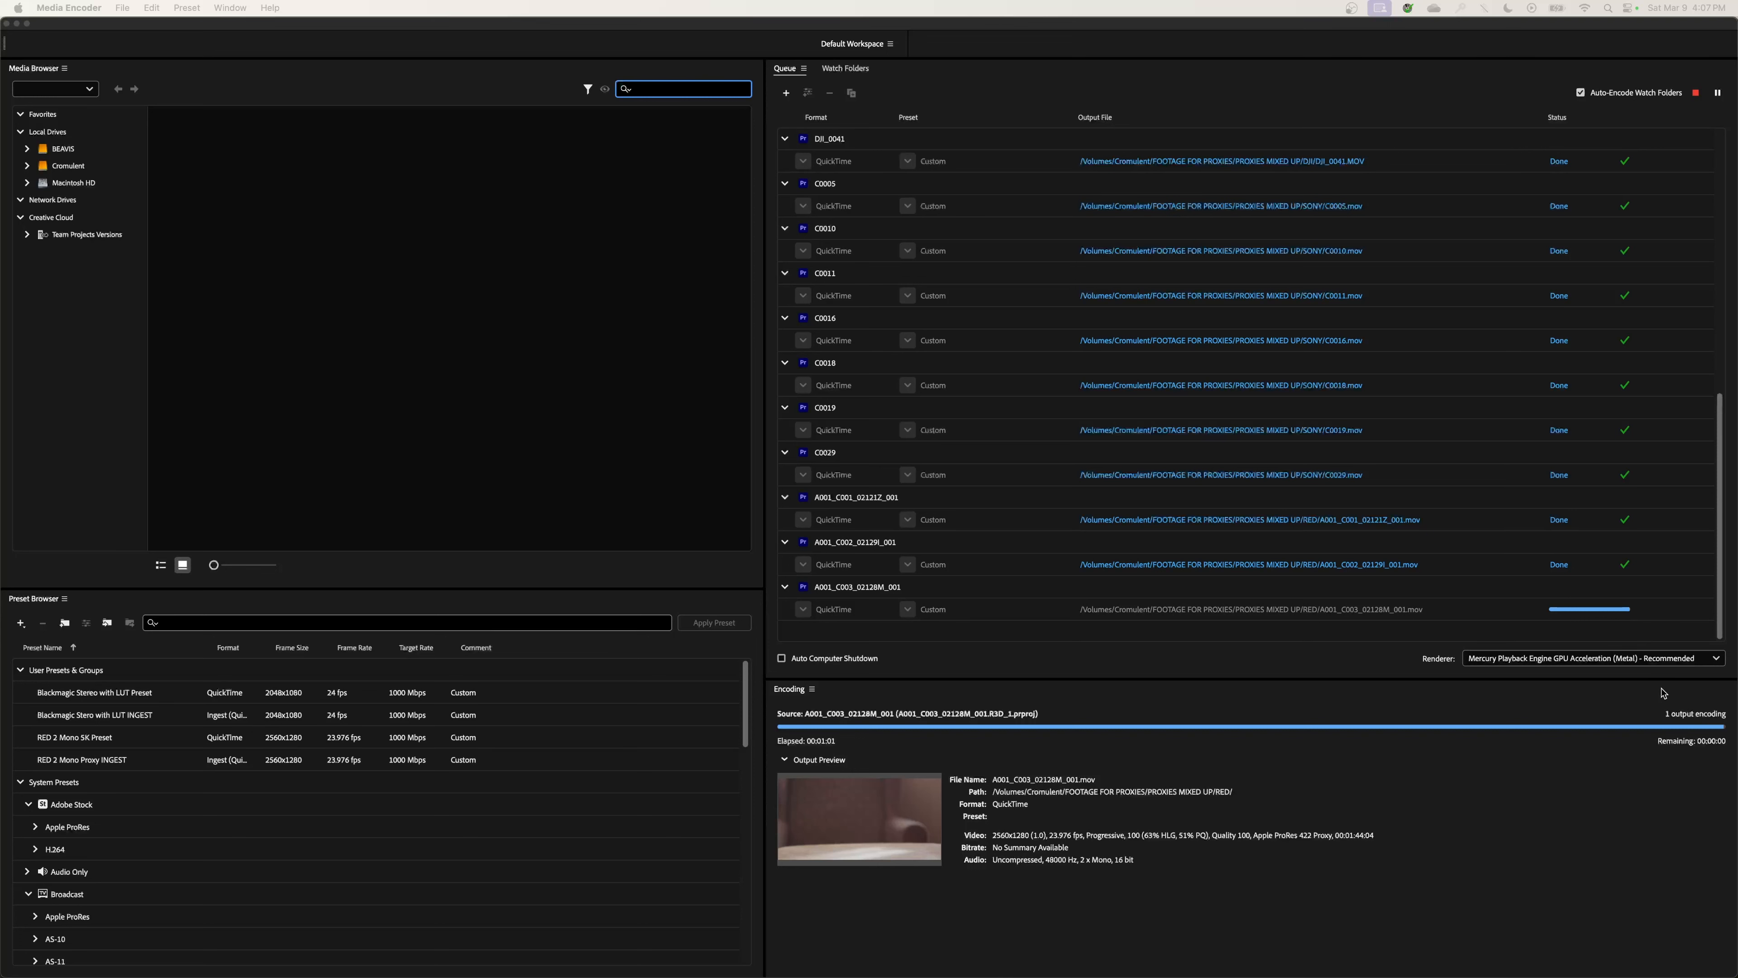
left_click(483, 213)
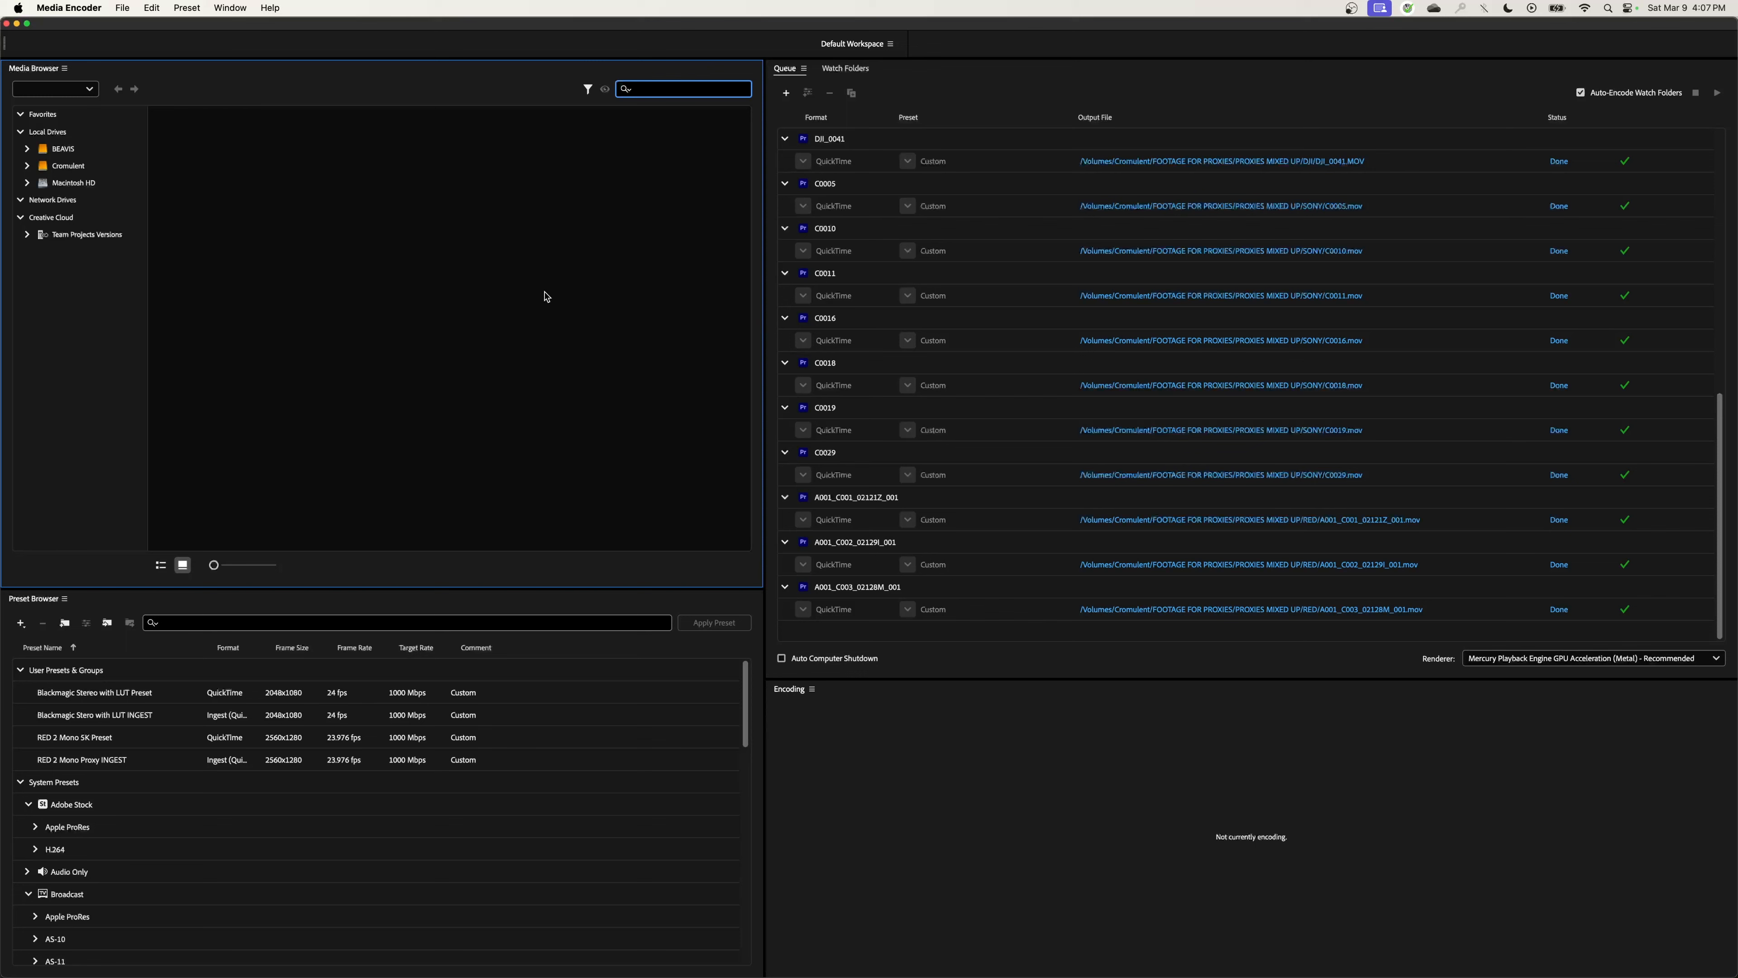
- Switch back to Premiere Pro and close the MIXED FOOTAGE PROJECT project
key("super+Tab")
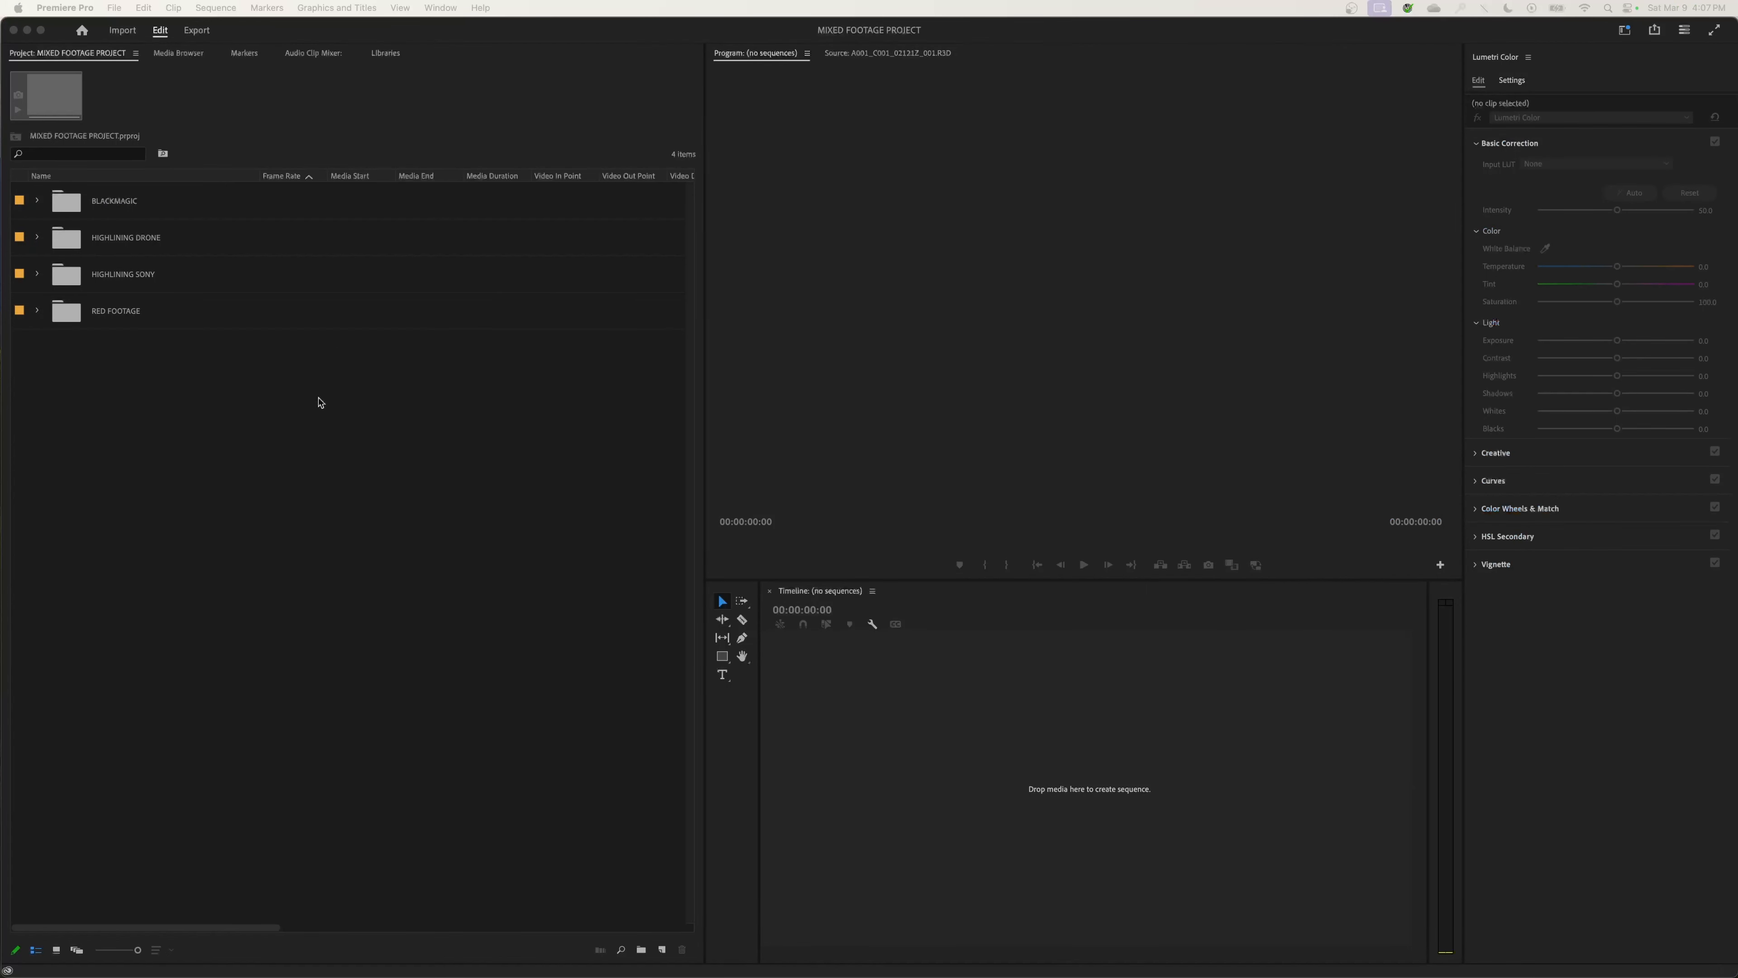
left_click(259, 449)
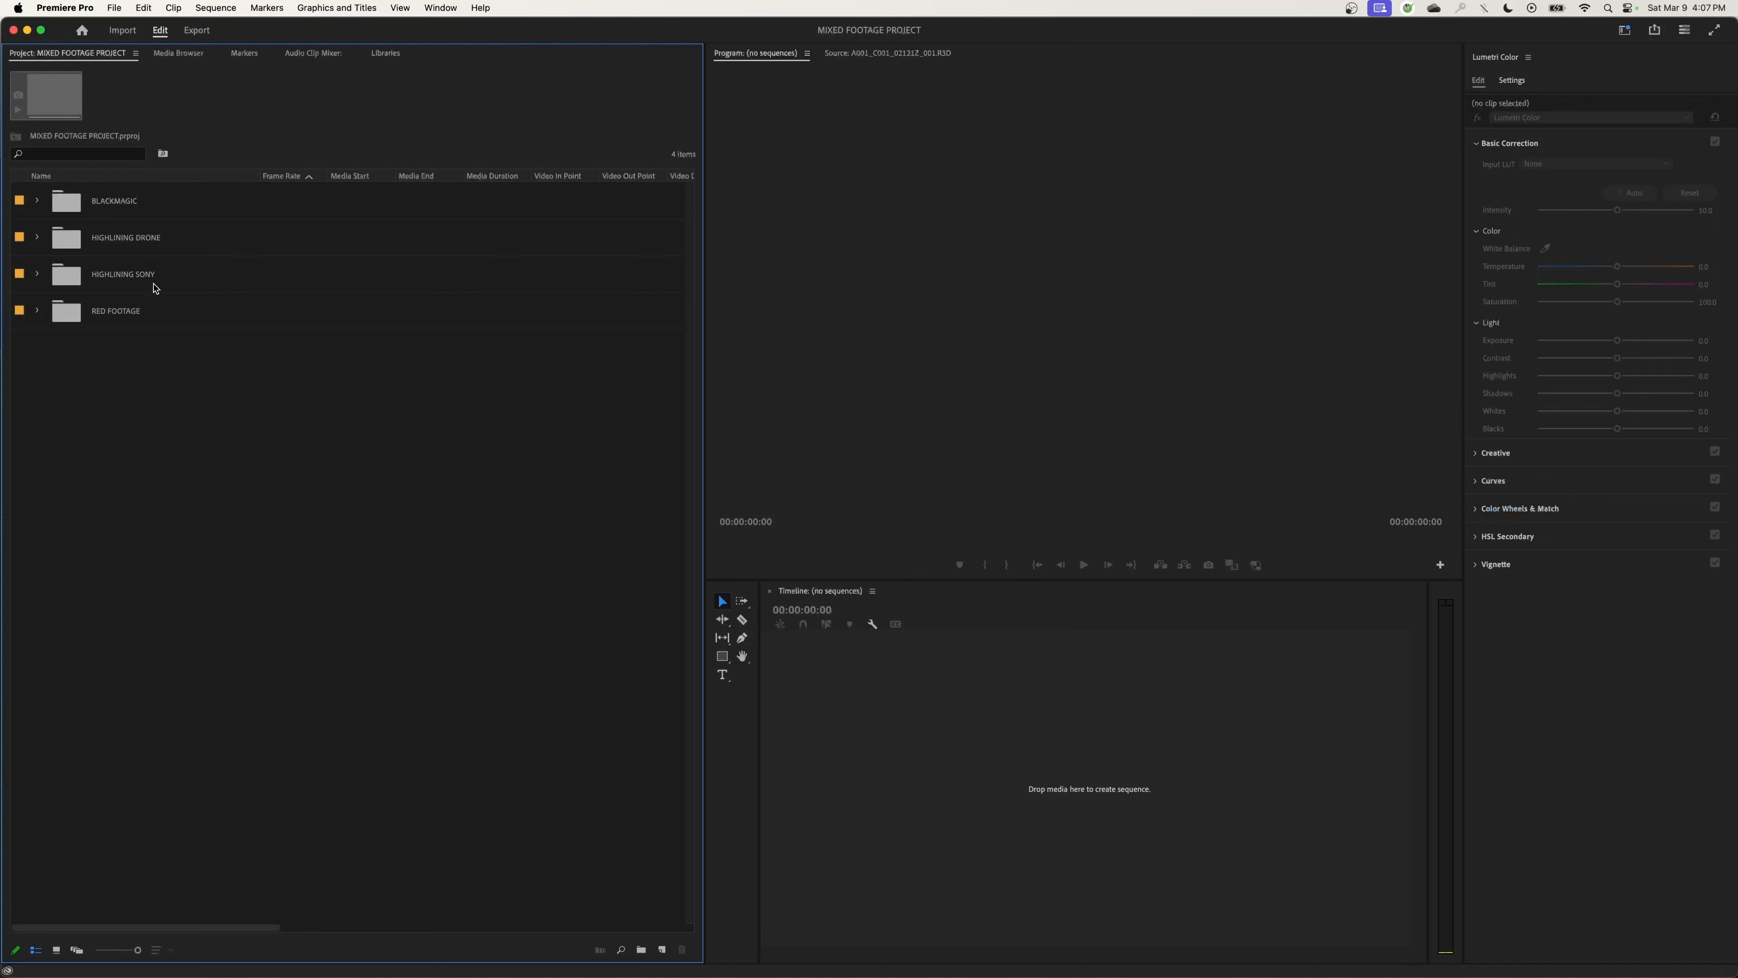
left_click(113, 9)
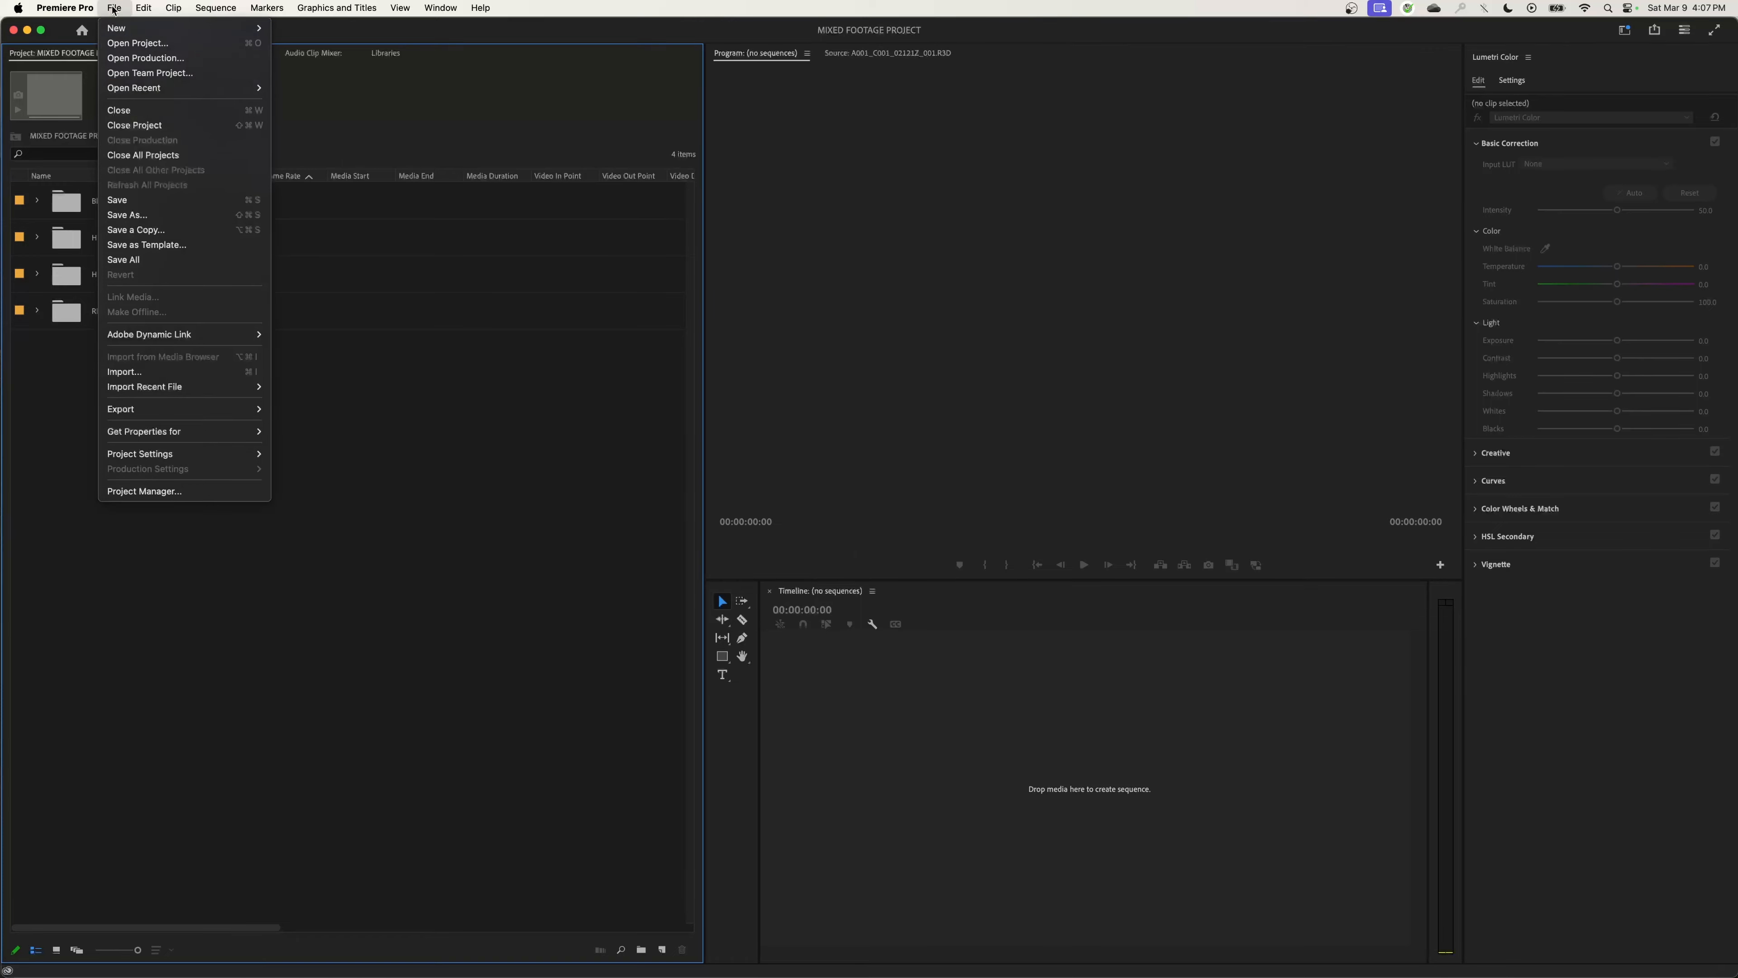
left_click(149, 126)
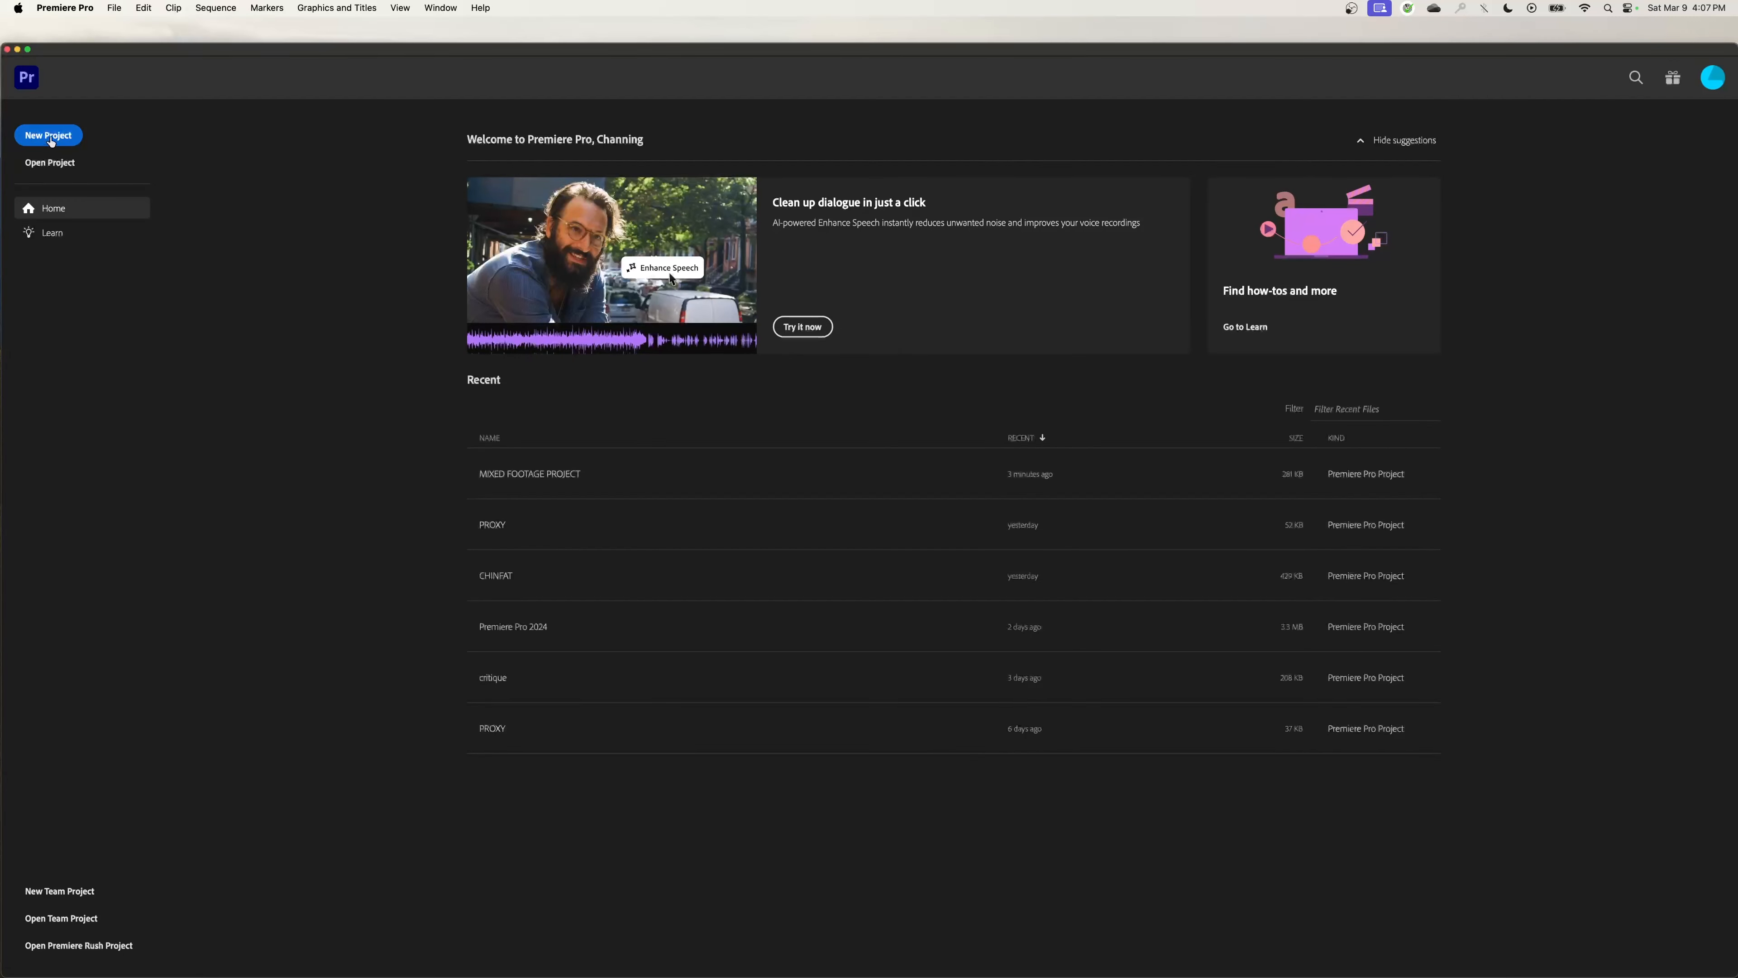
- Start a new project and set its location to the PROXIES MIXED UP folder inside FOOTAGE FOR PROXIES
left_click(48, 135)
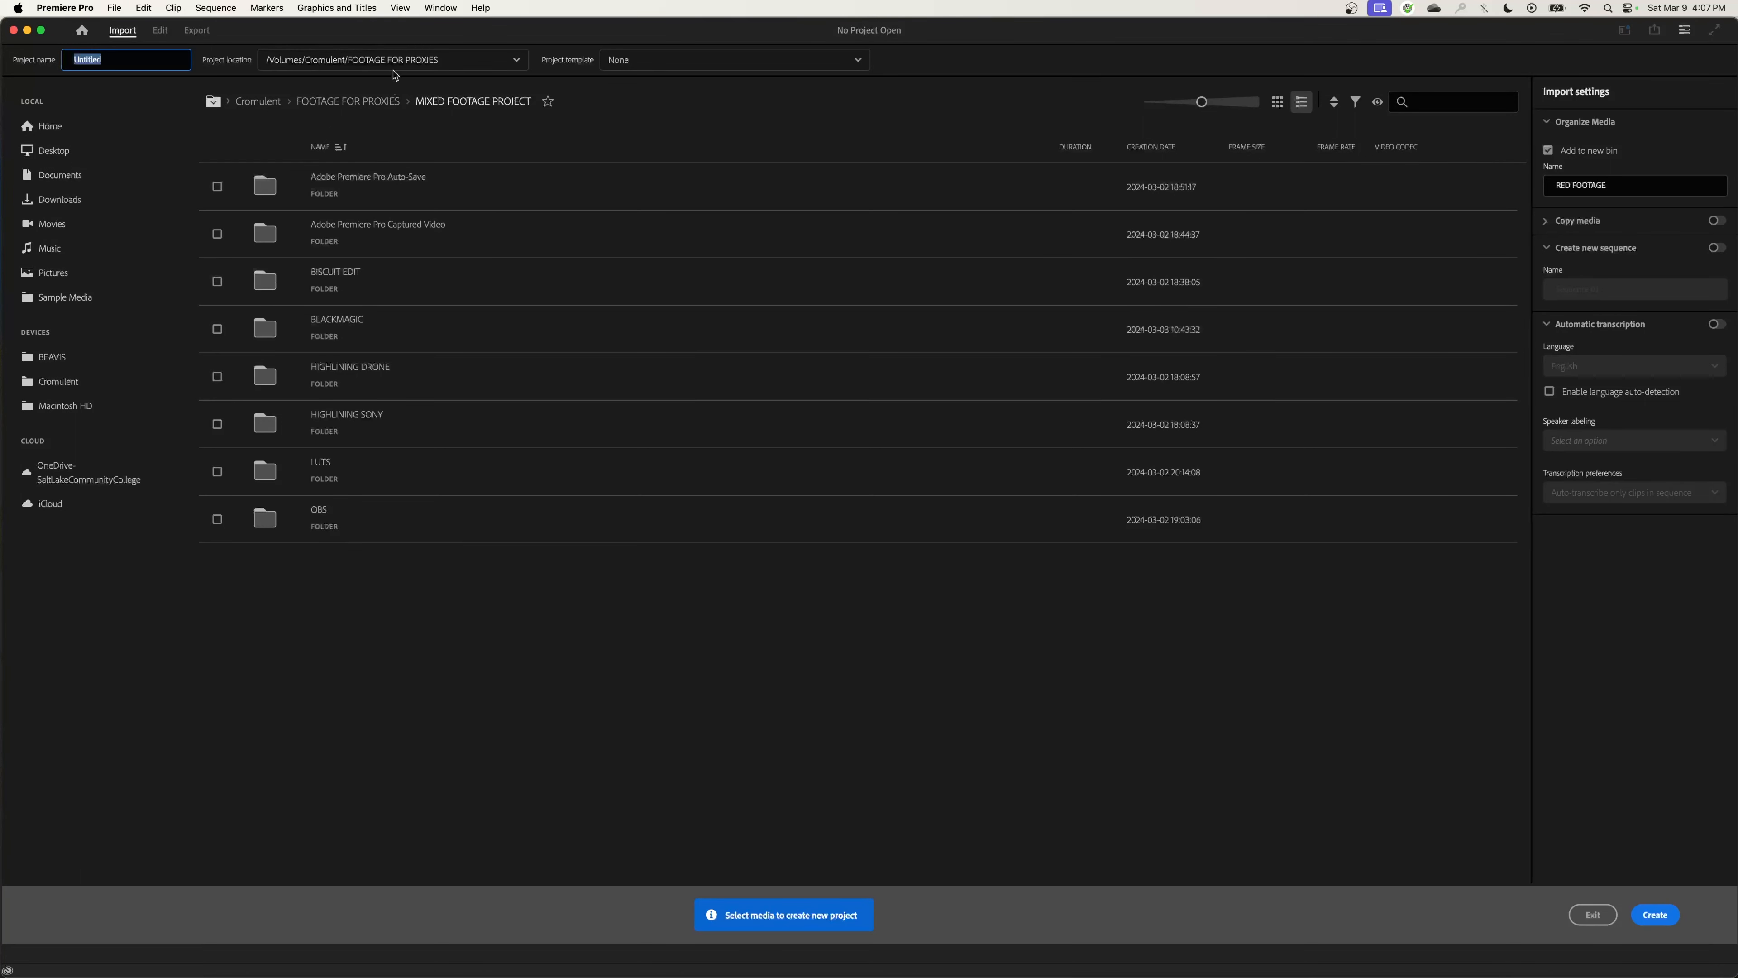
left_click(399, 67)
left_click(424, 217)
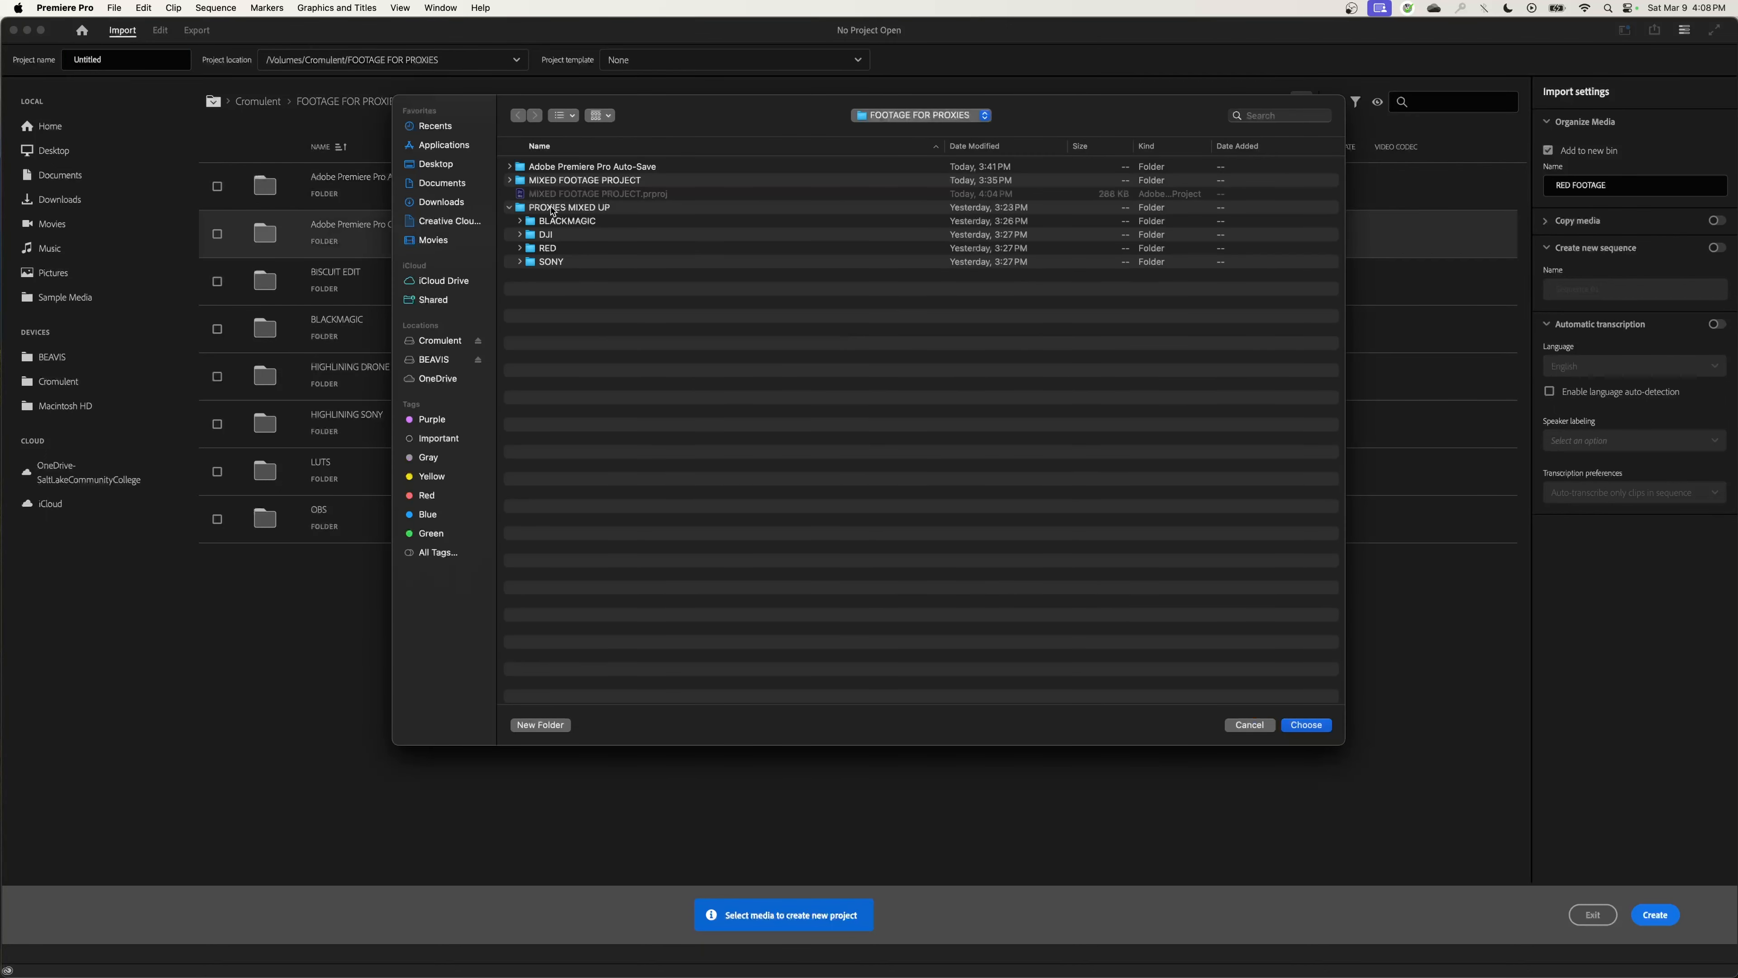
left_click(533, 209)
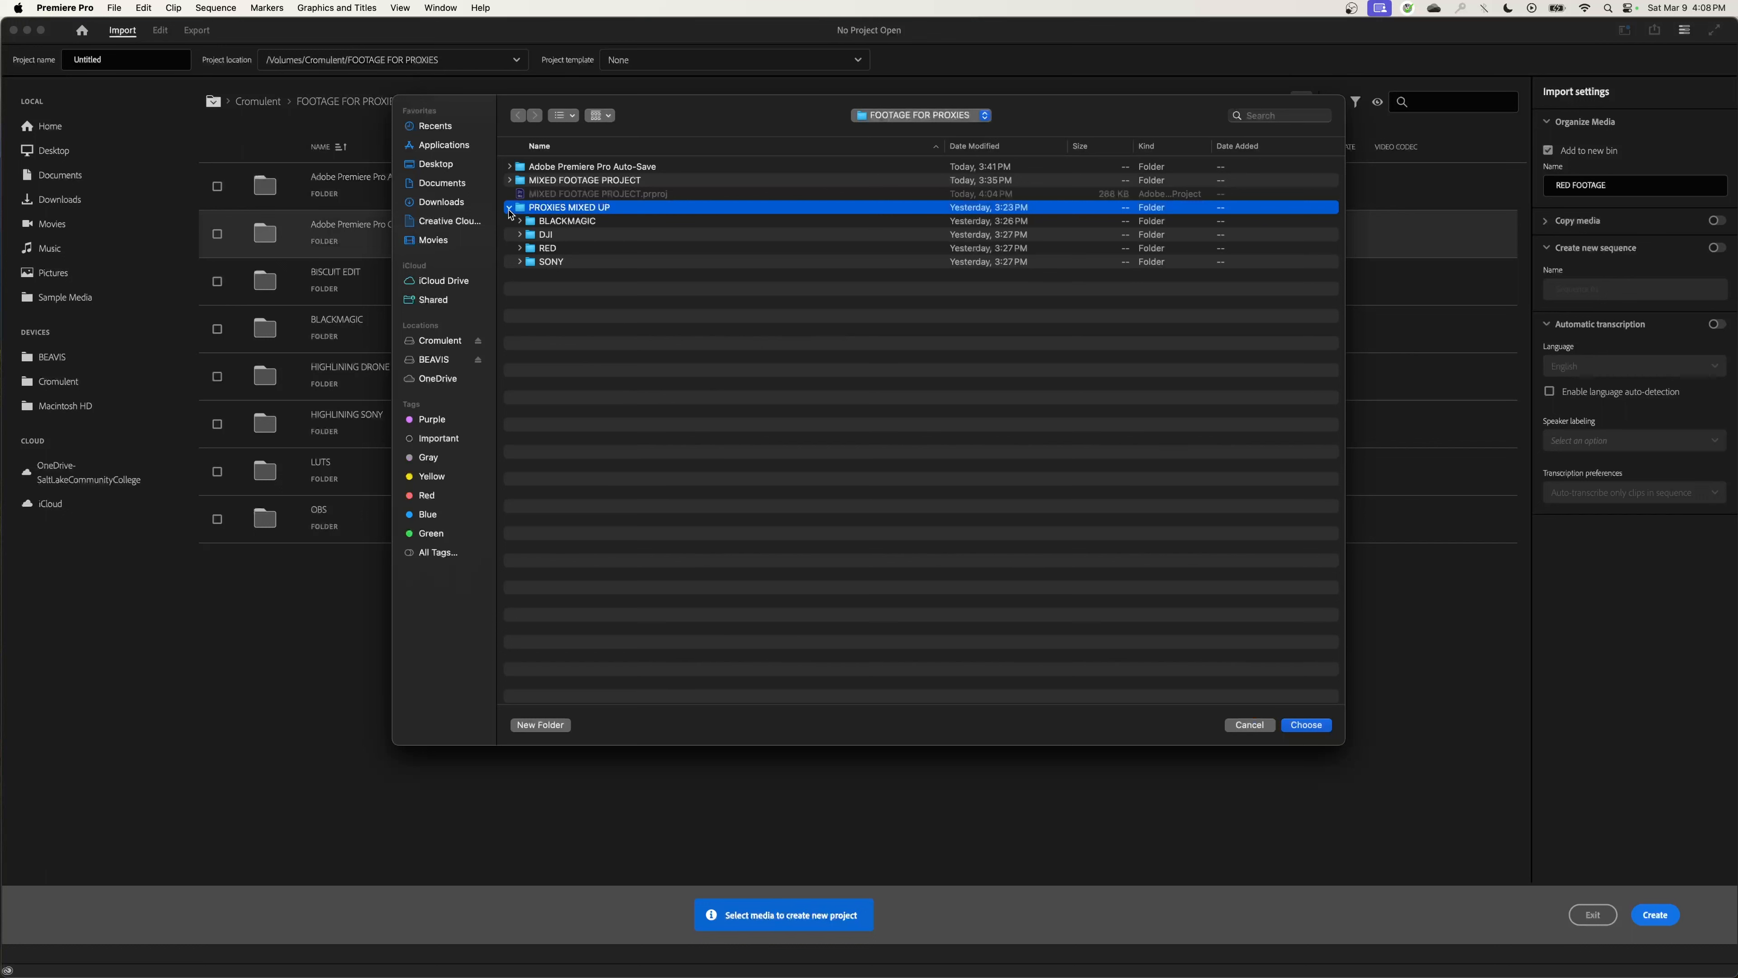
left_click(510, 208)
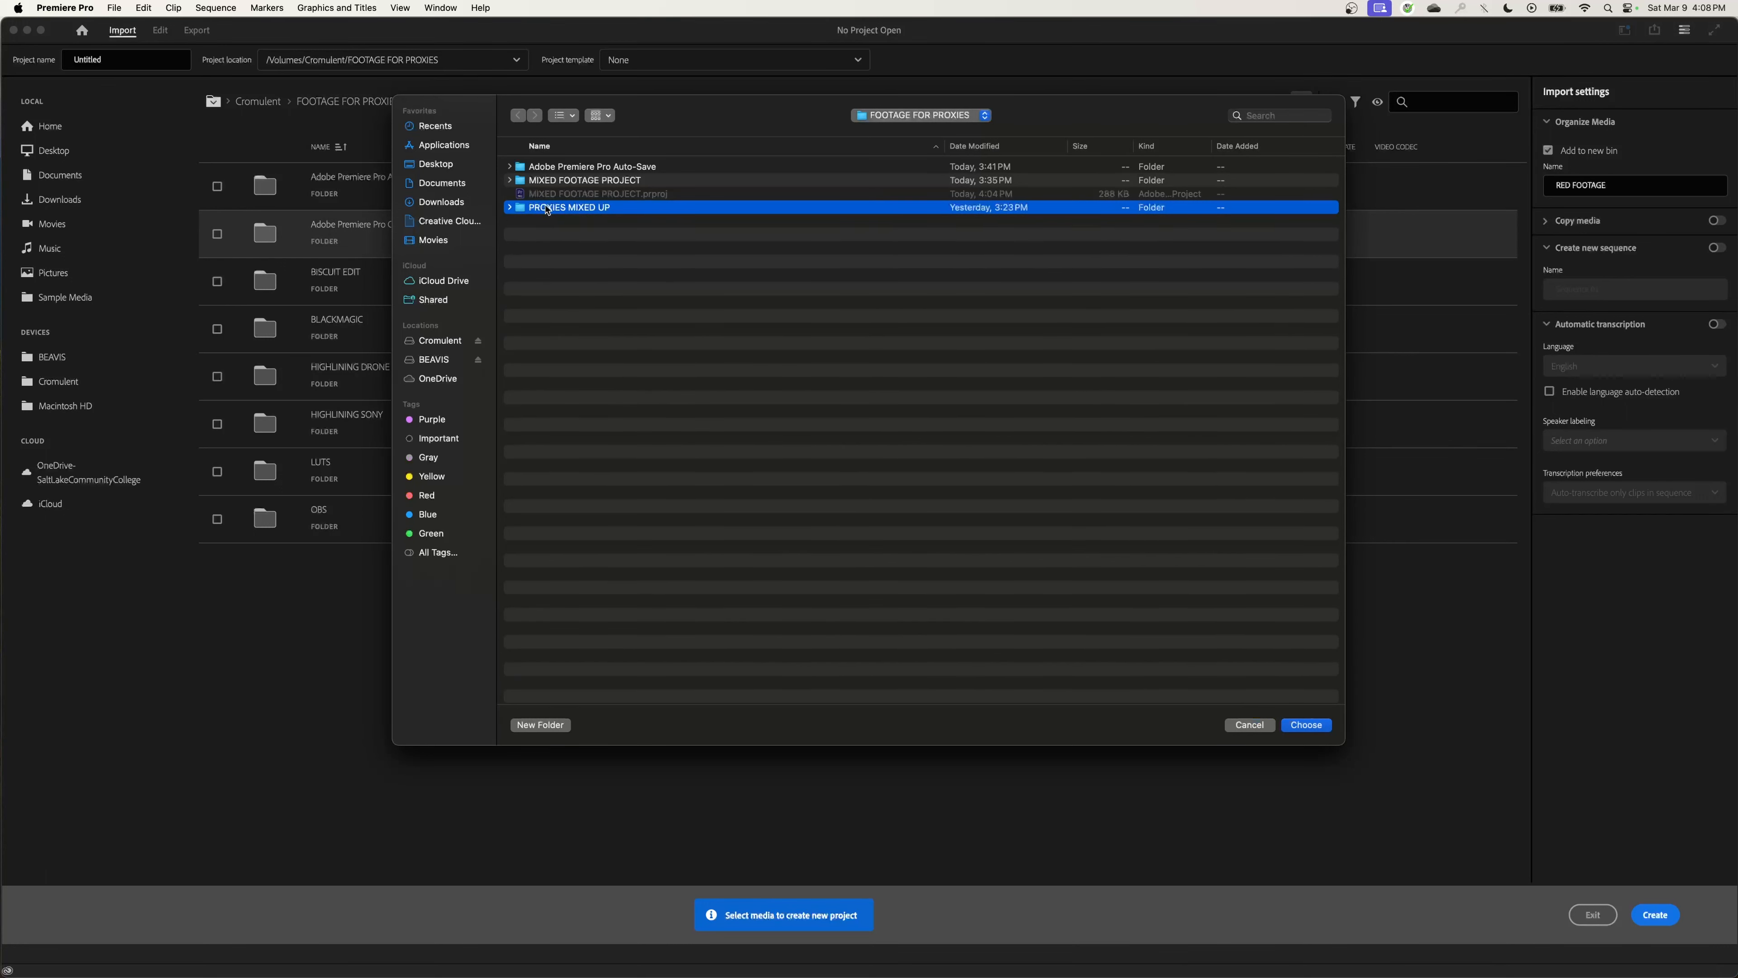
left_click(548, 182)
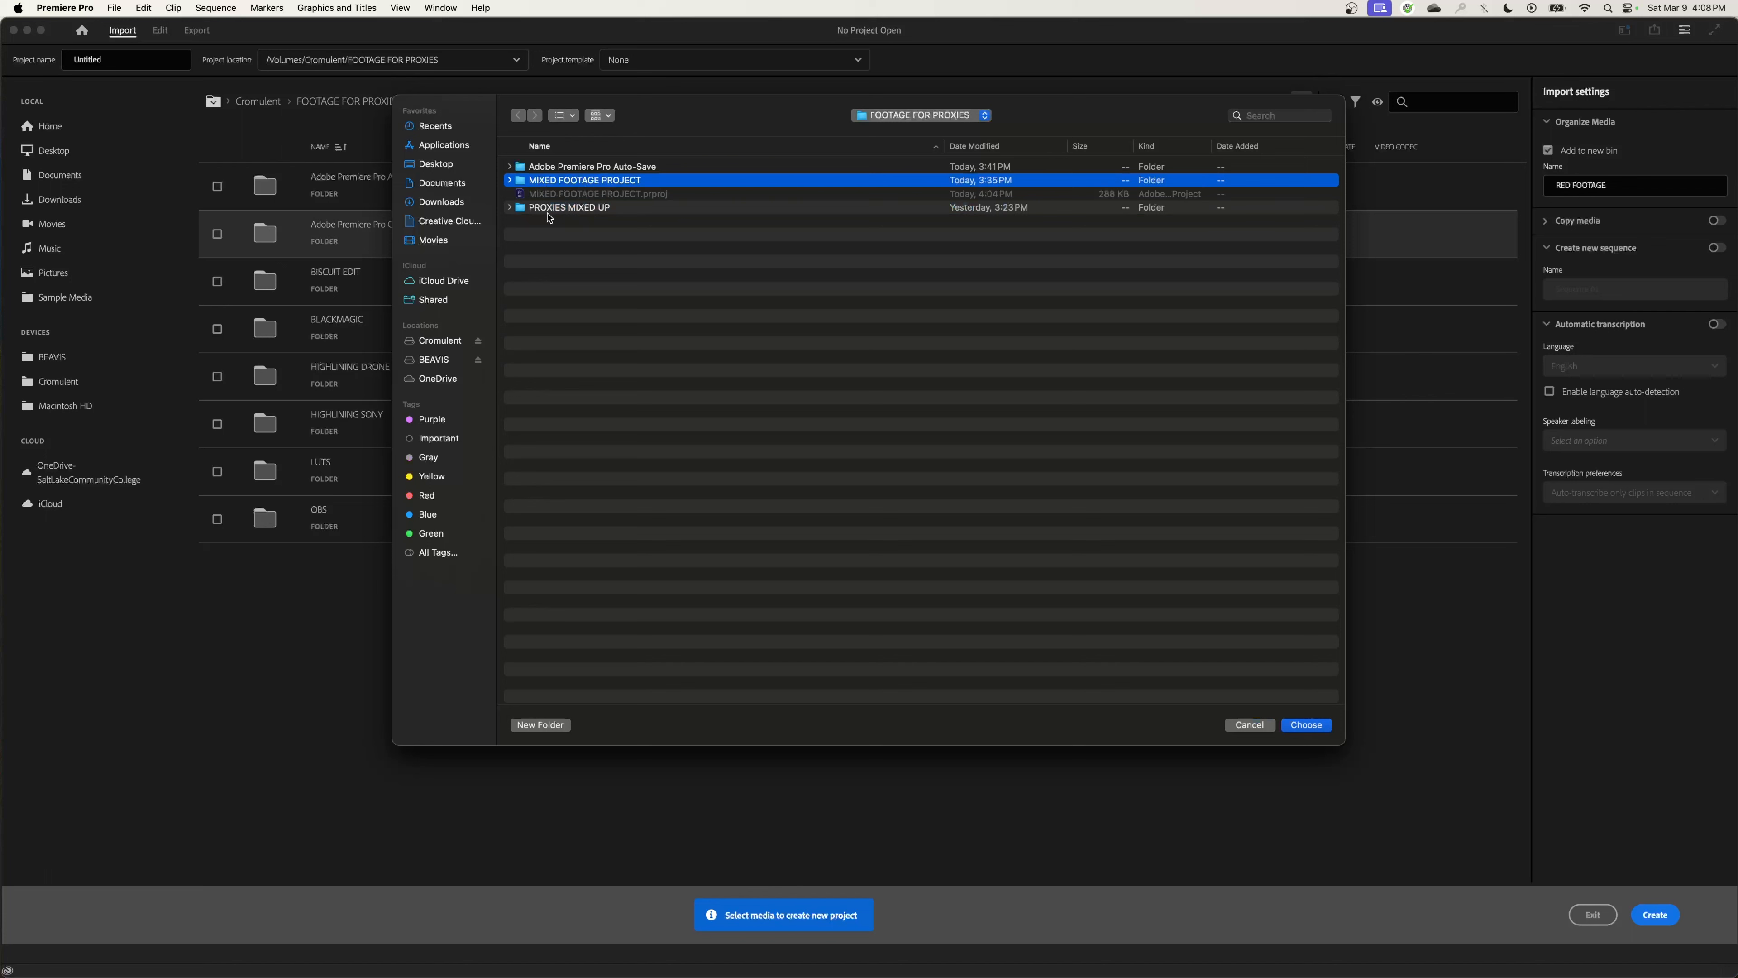
left_click(547, 210)
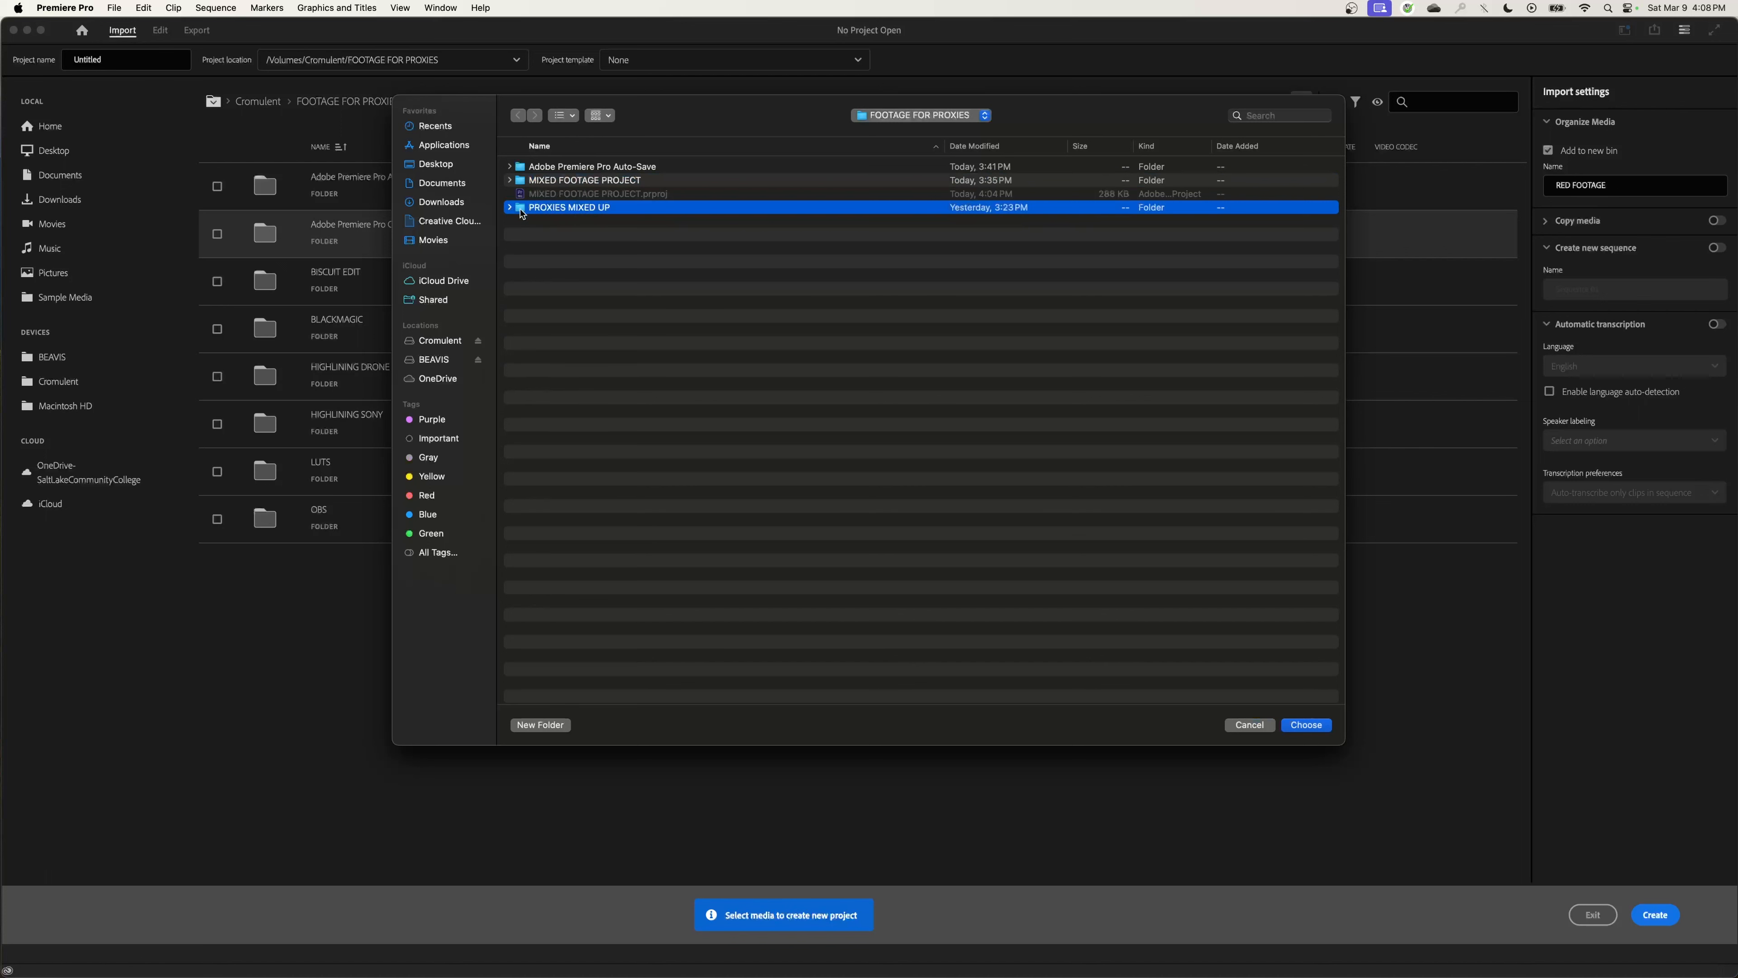
double_click(520, 207)
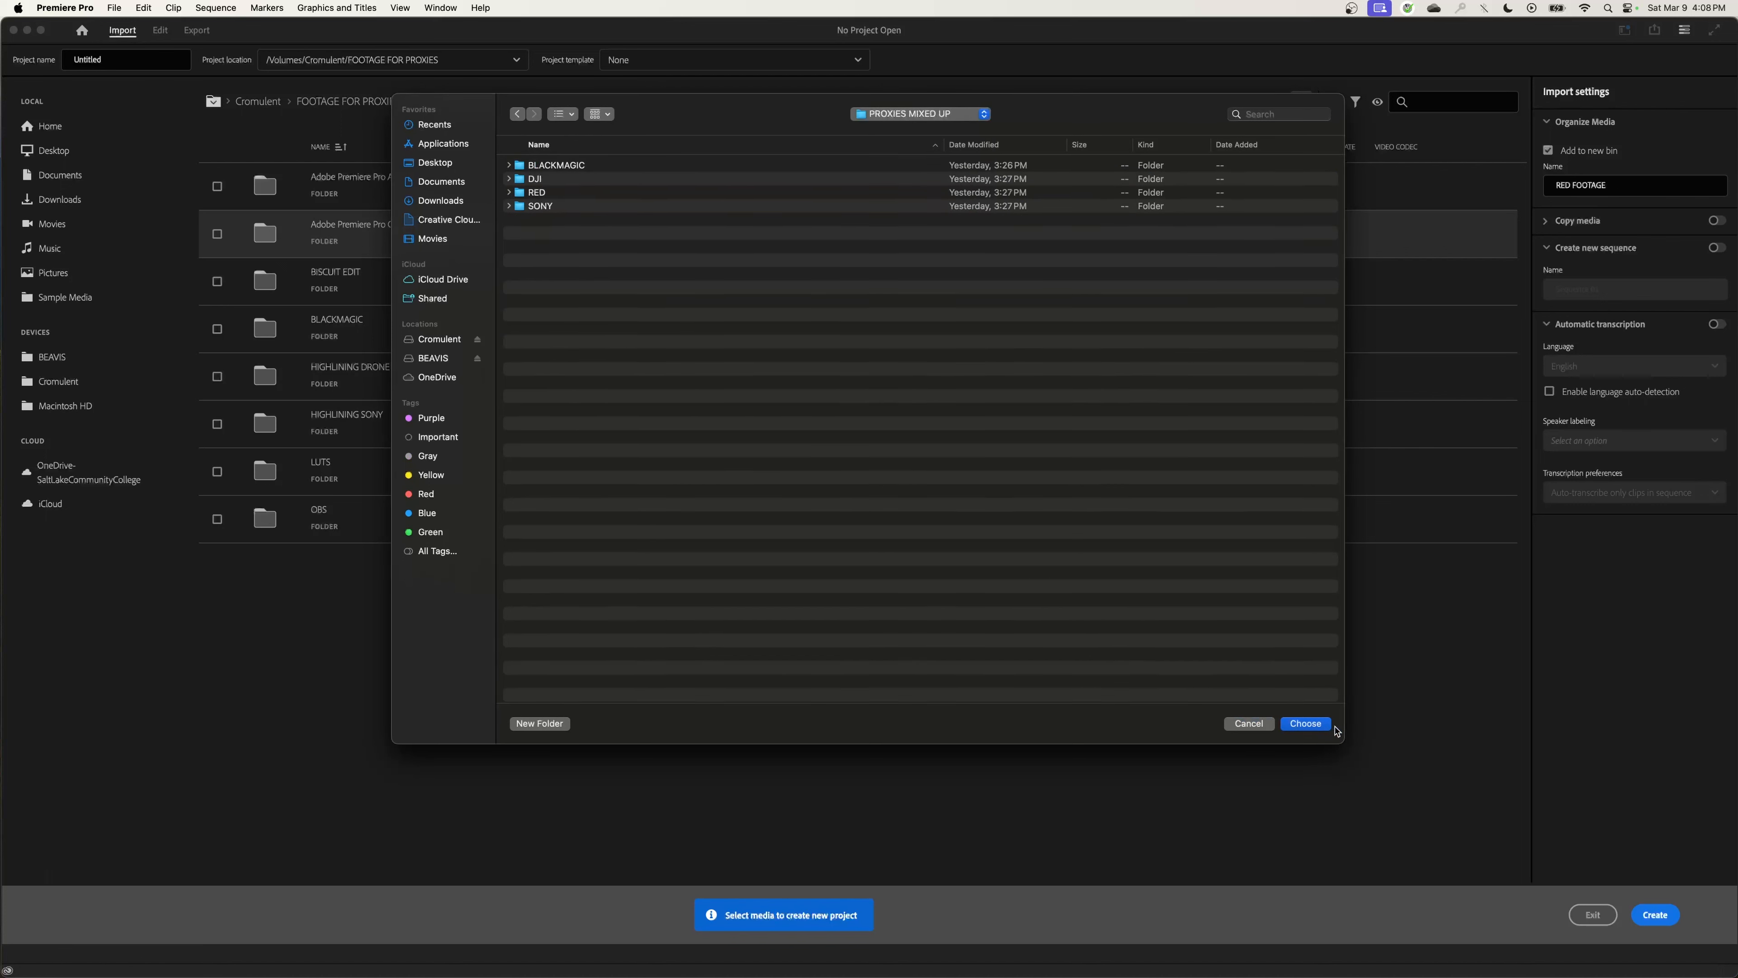
left_click(1305, 724)
- Name the new project FINAL EDIT MIXED FOOTAGE and create it without importing media
left_click(125, 60)
type("FINA")
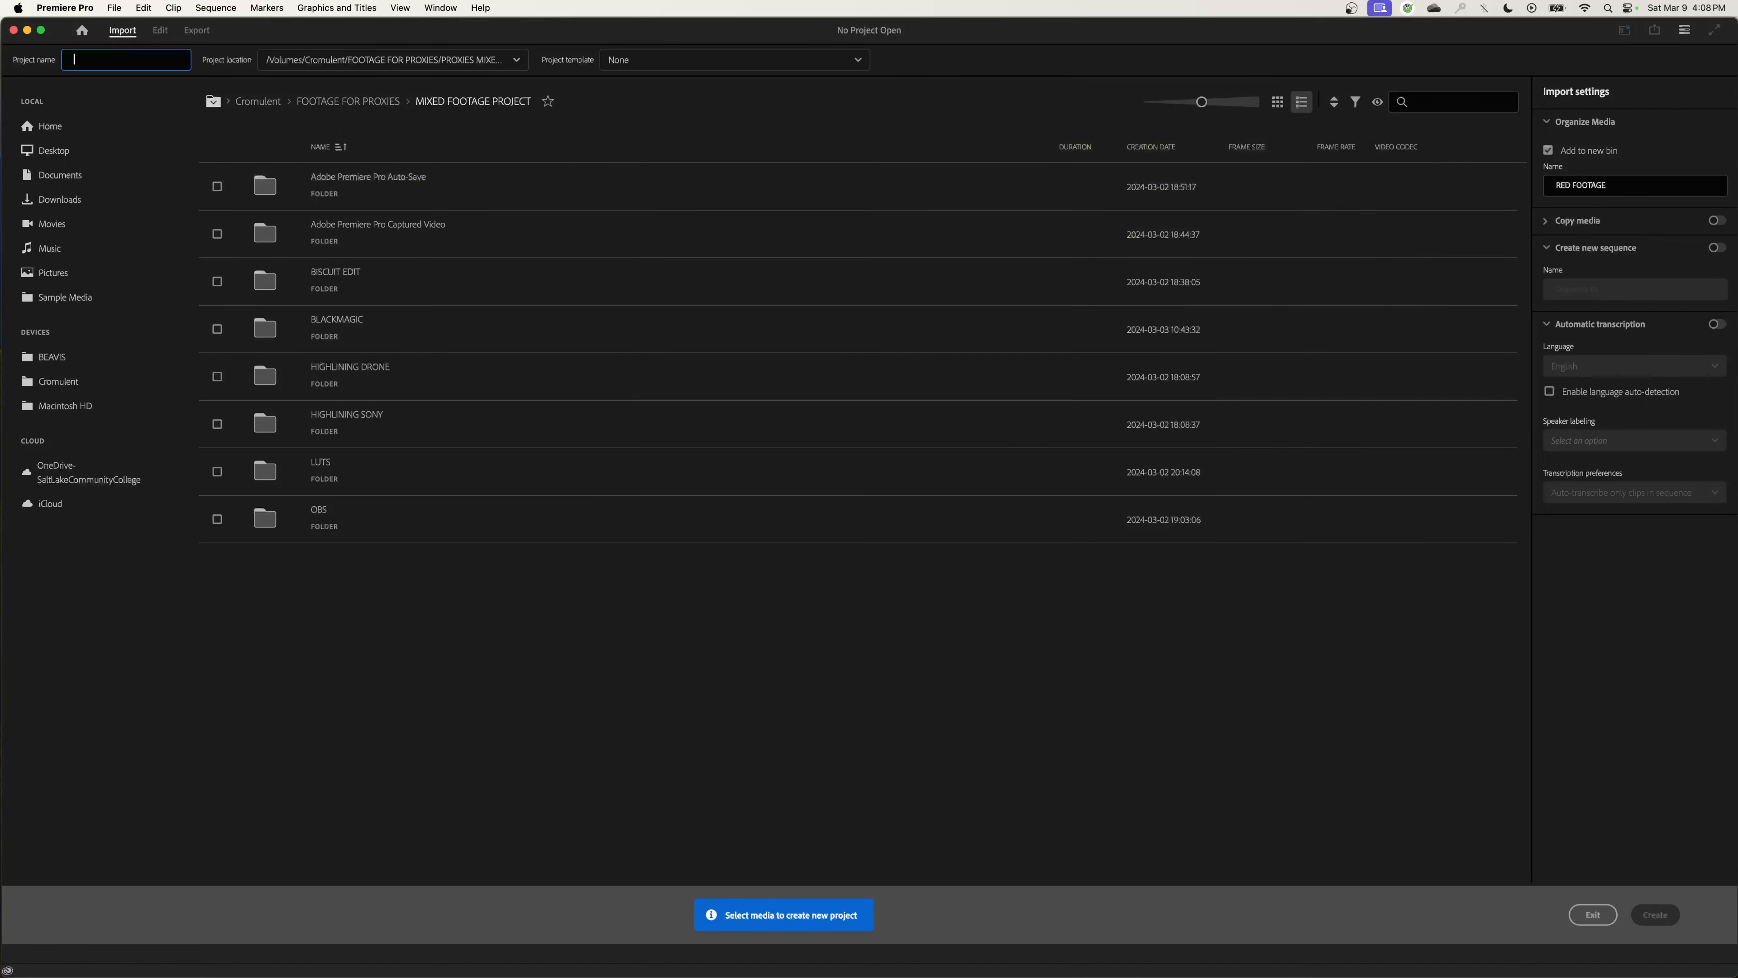
type("L EDIT MIXED FOOTA")
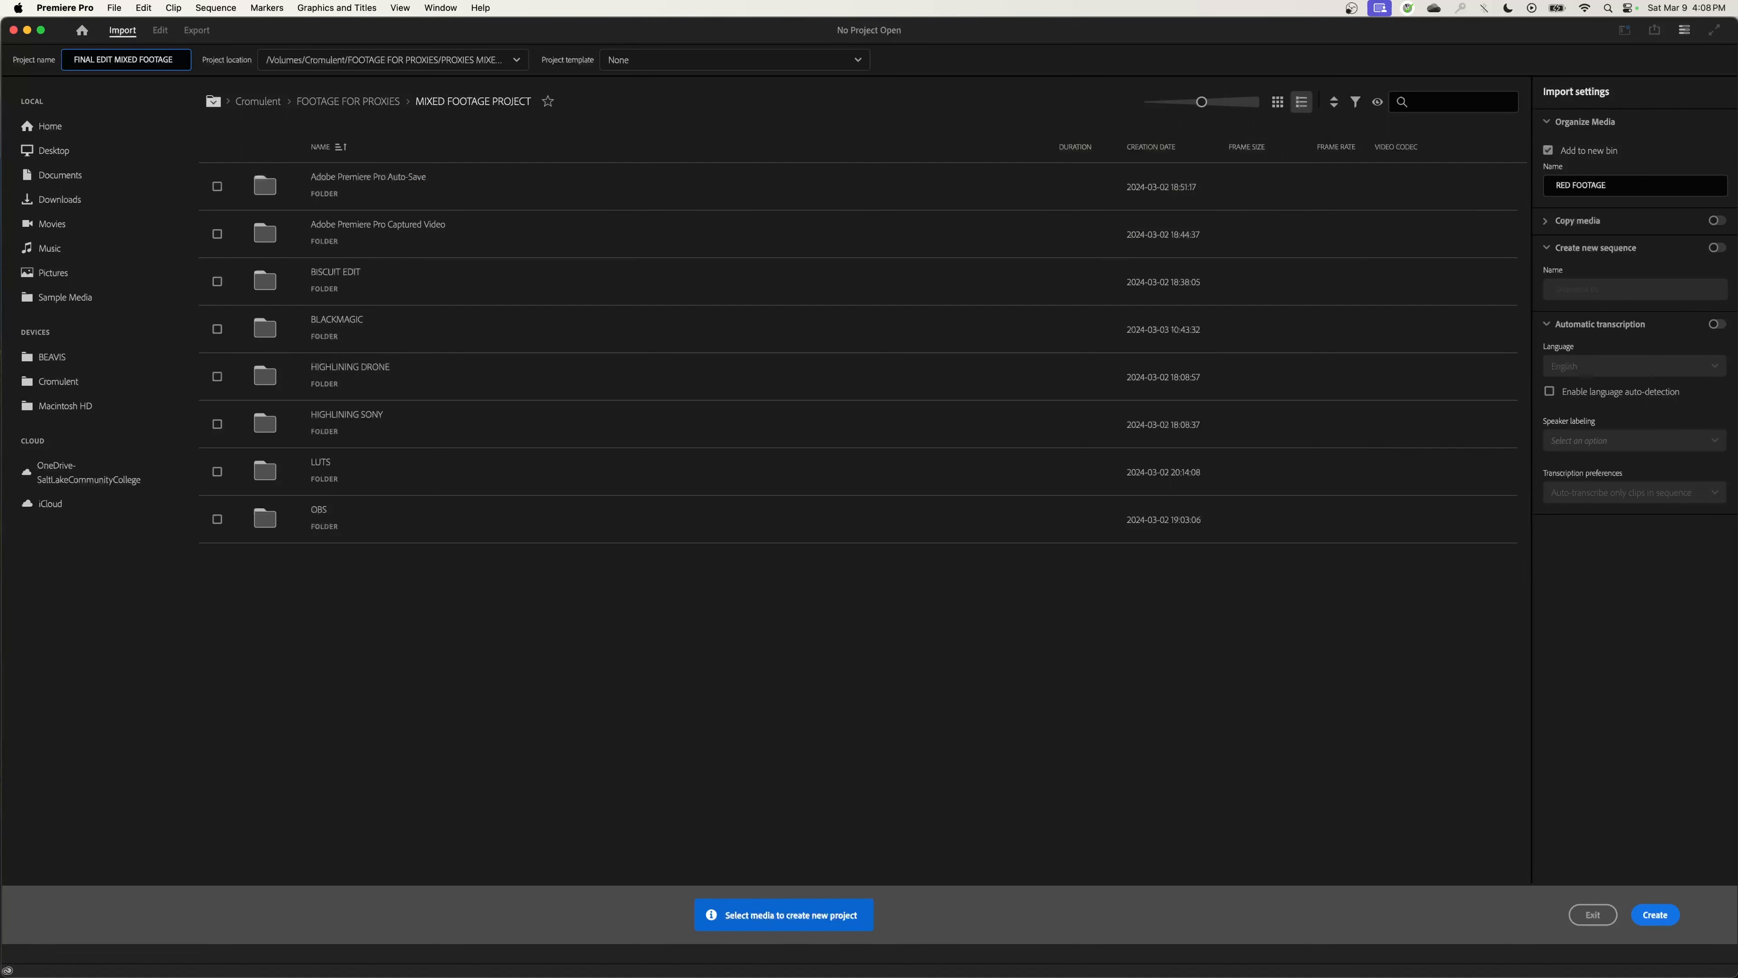
type("GE")
key("Return")
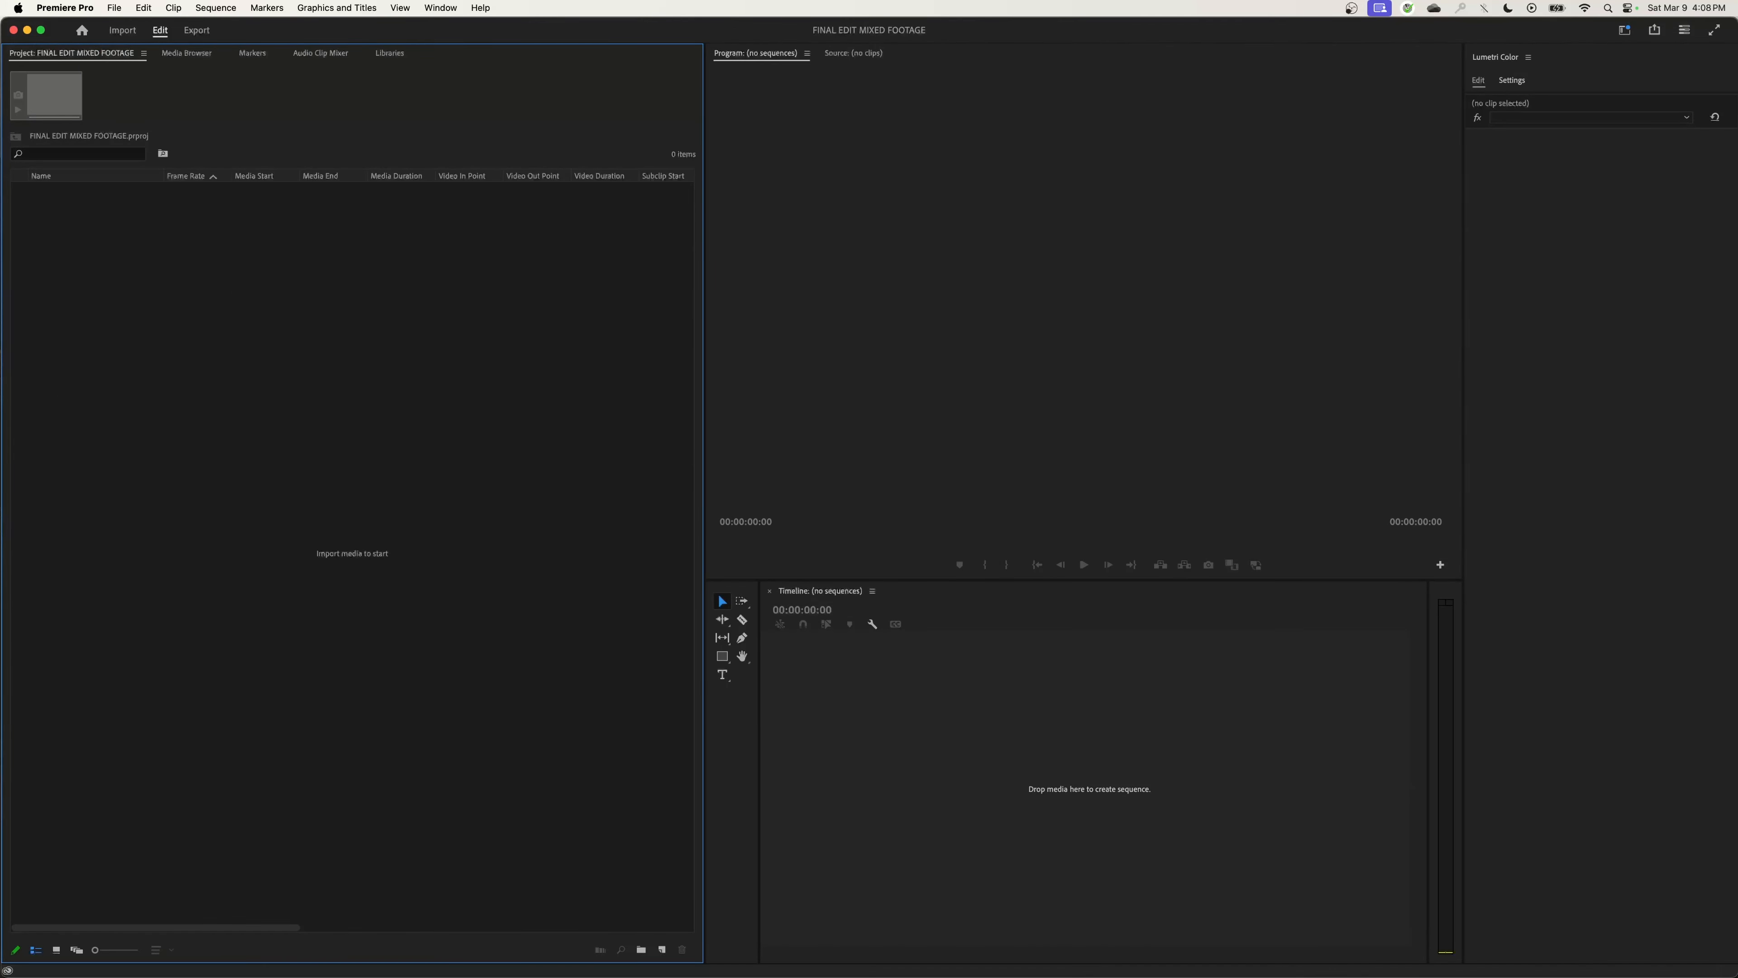
- Switch to Finder, then enlarge and reposition the PROXIES MIXED UP window so all four camera folders and their clips fit
key("super+Tab")
left_click_drag(767, 328, 573, 205)
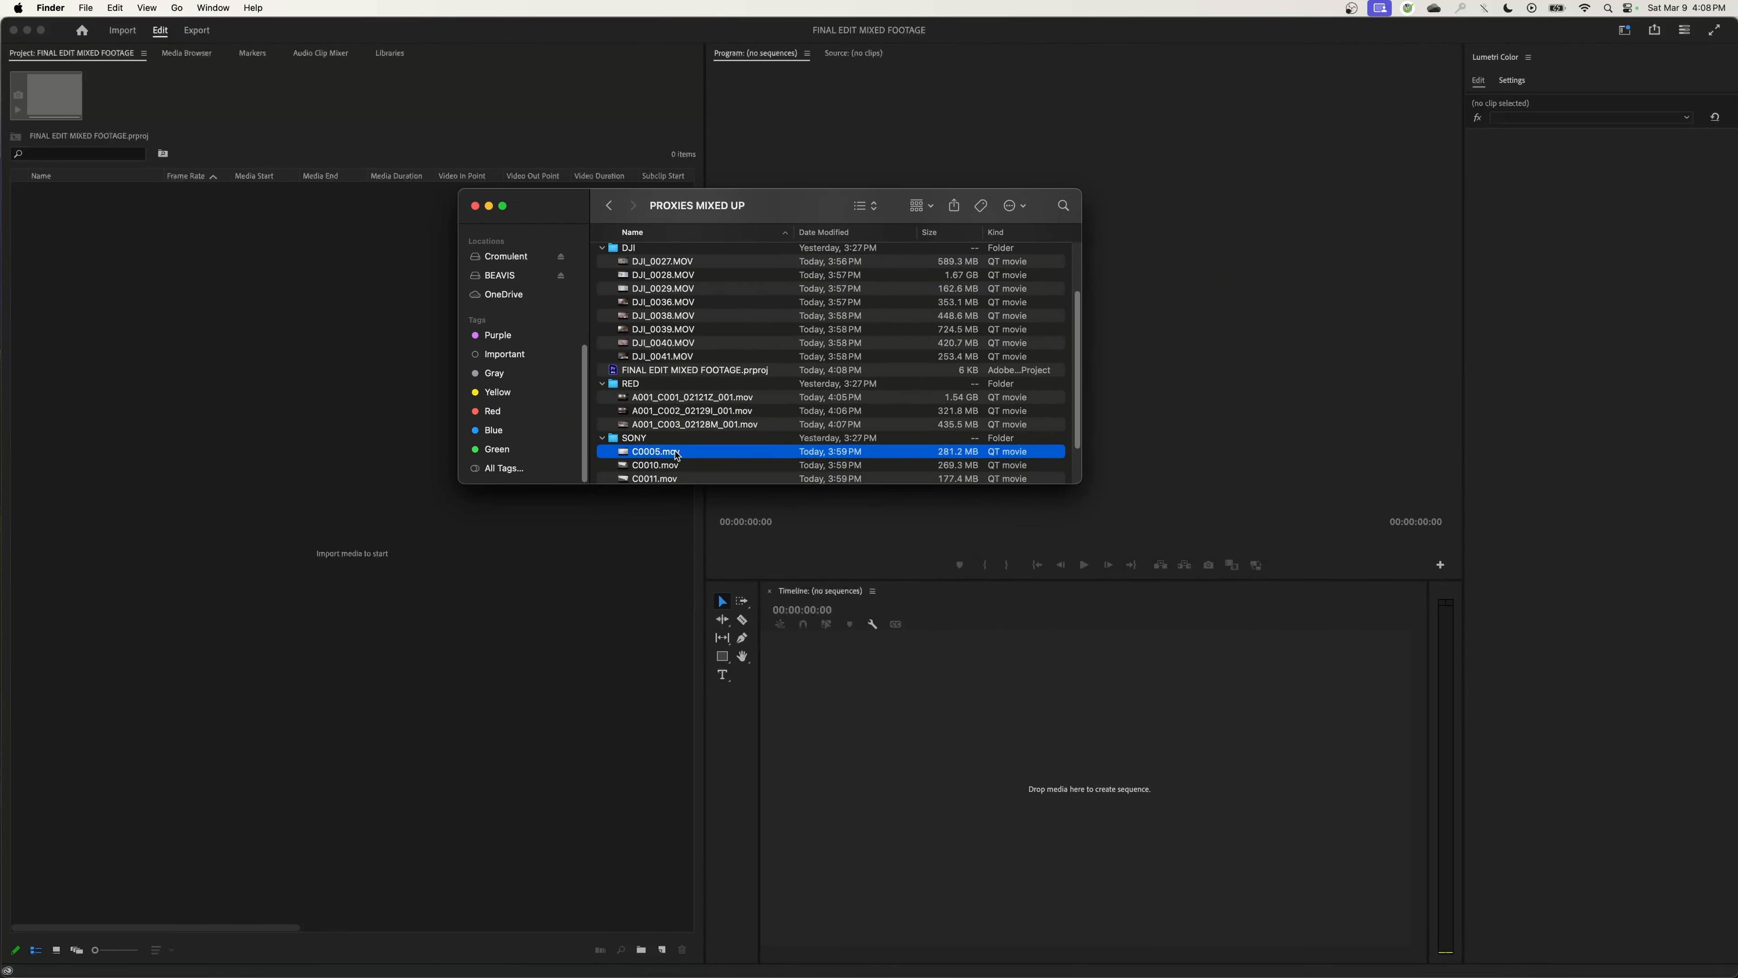
left_click_drag(1080, 482, 1163, 687)
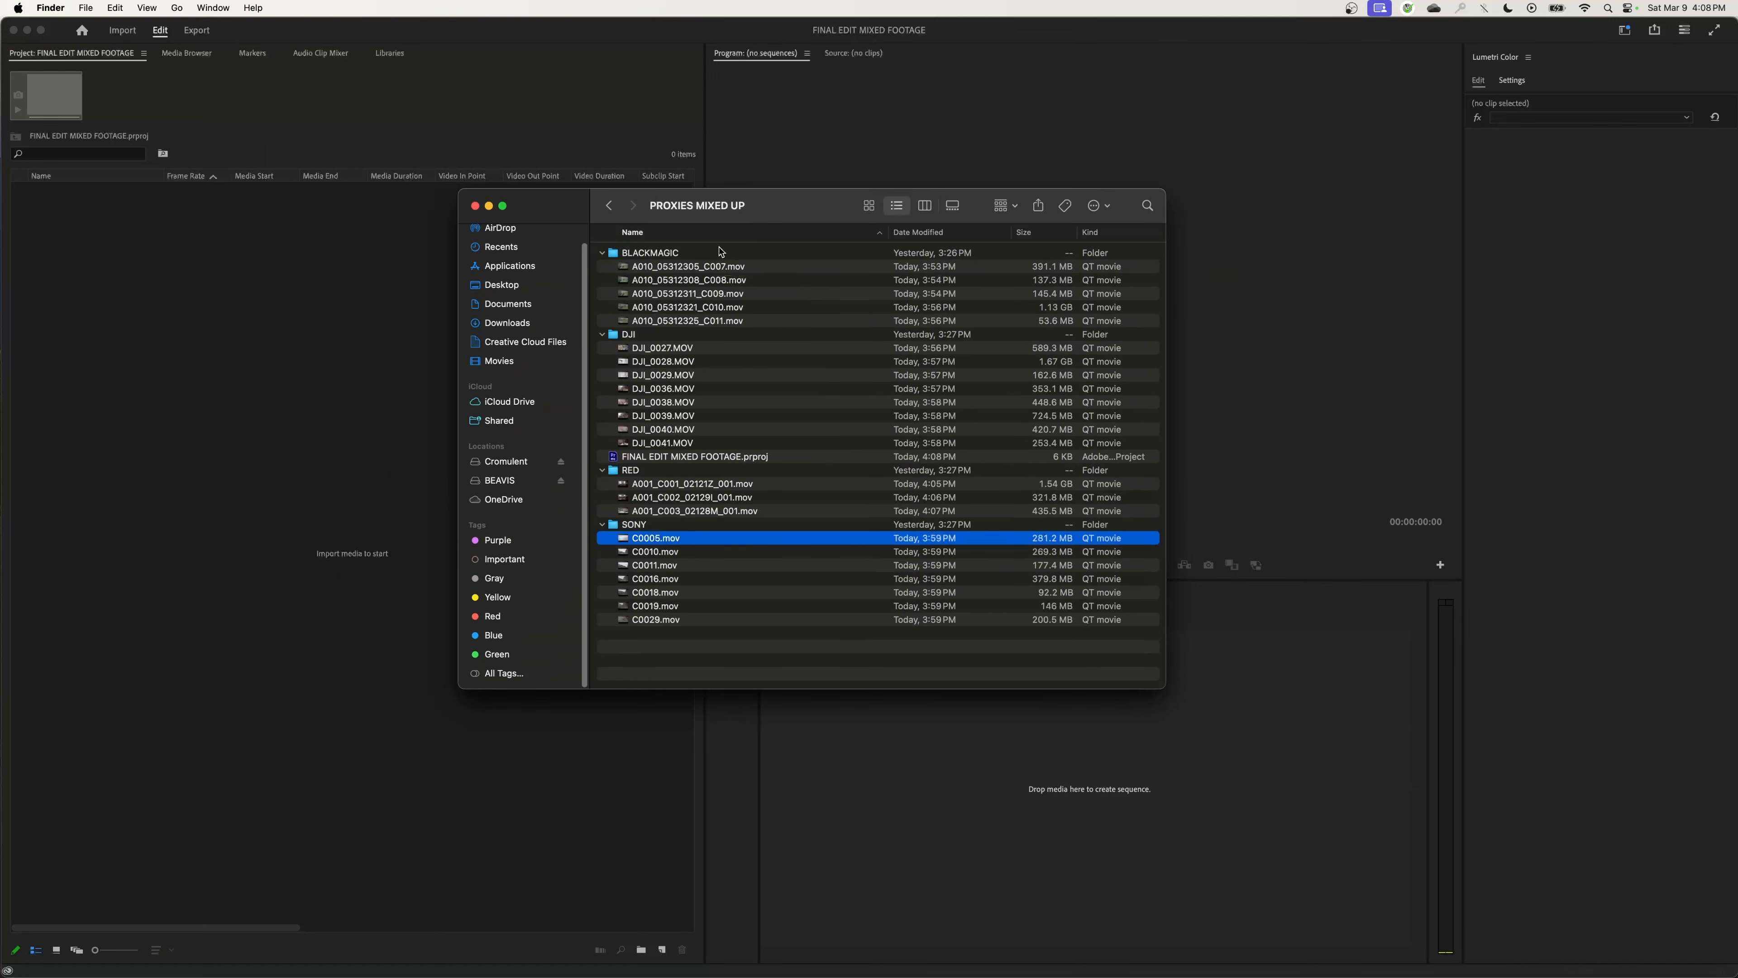
left_click_drag(772, 210, 799, 224)
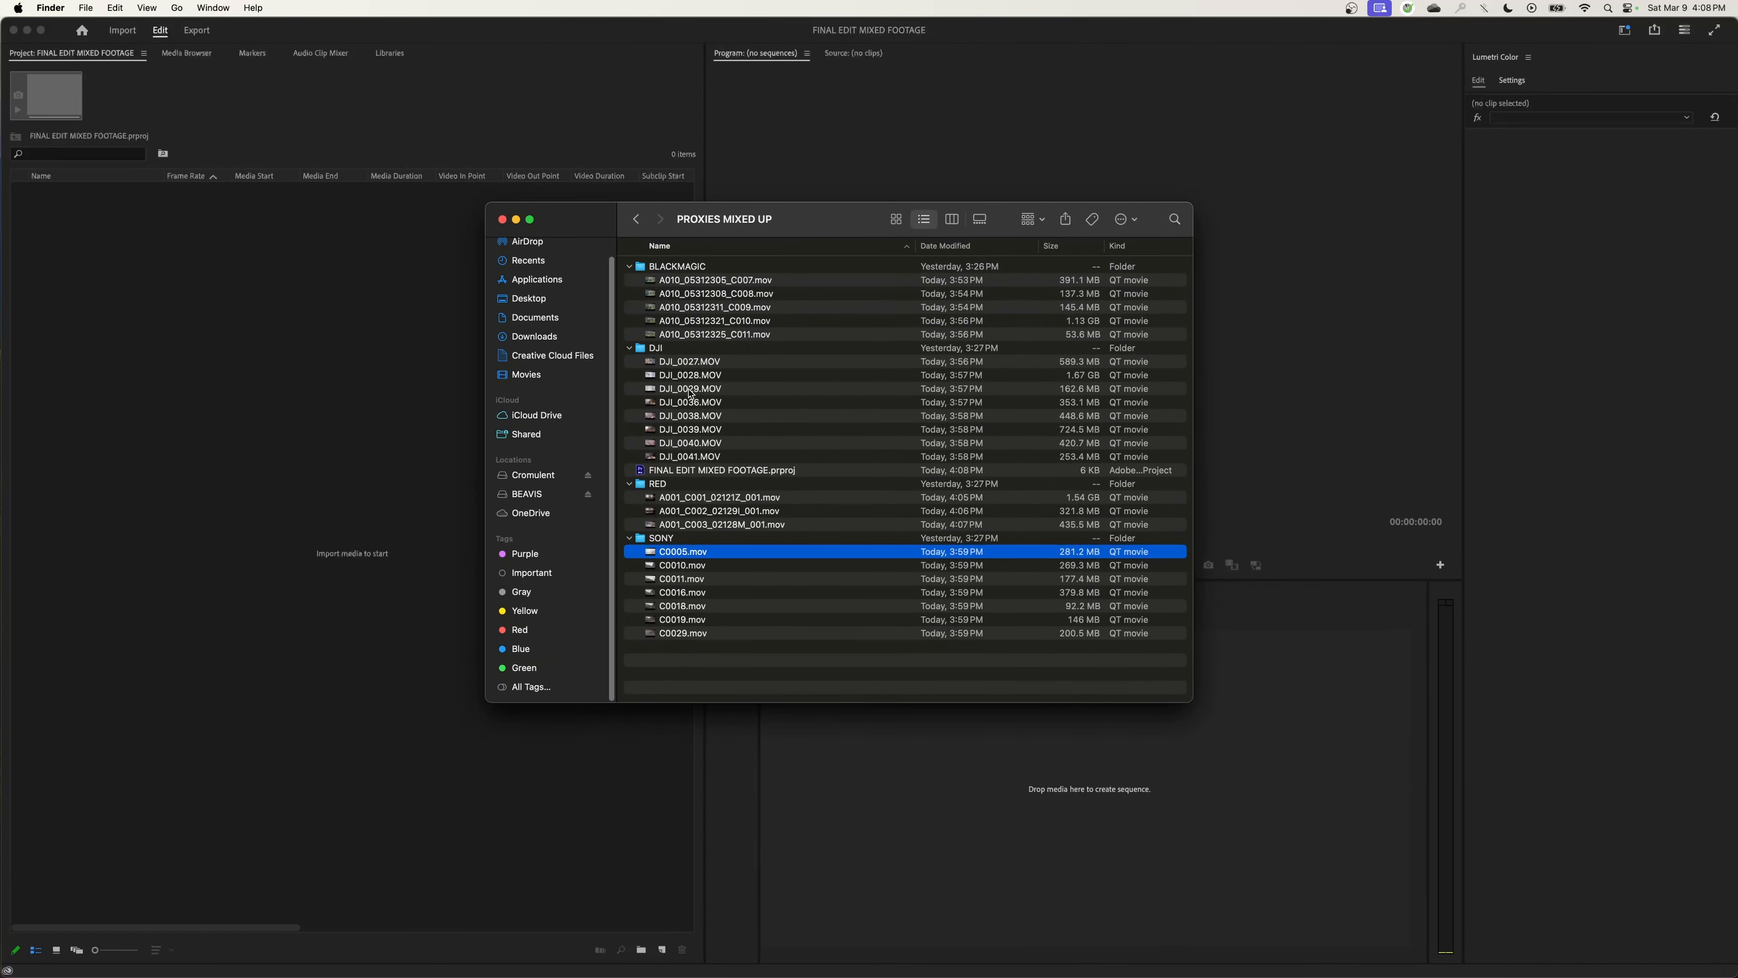
left_click_drag(599, 220, 683, 193)
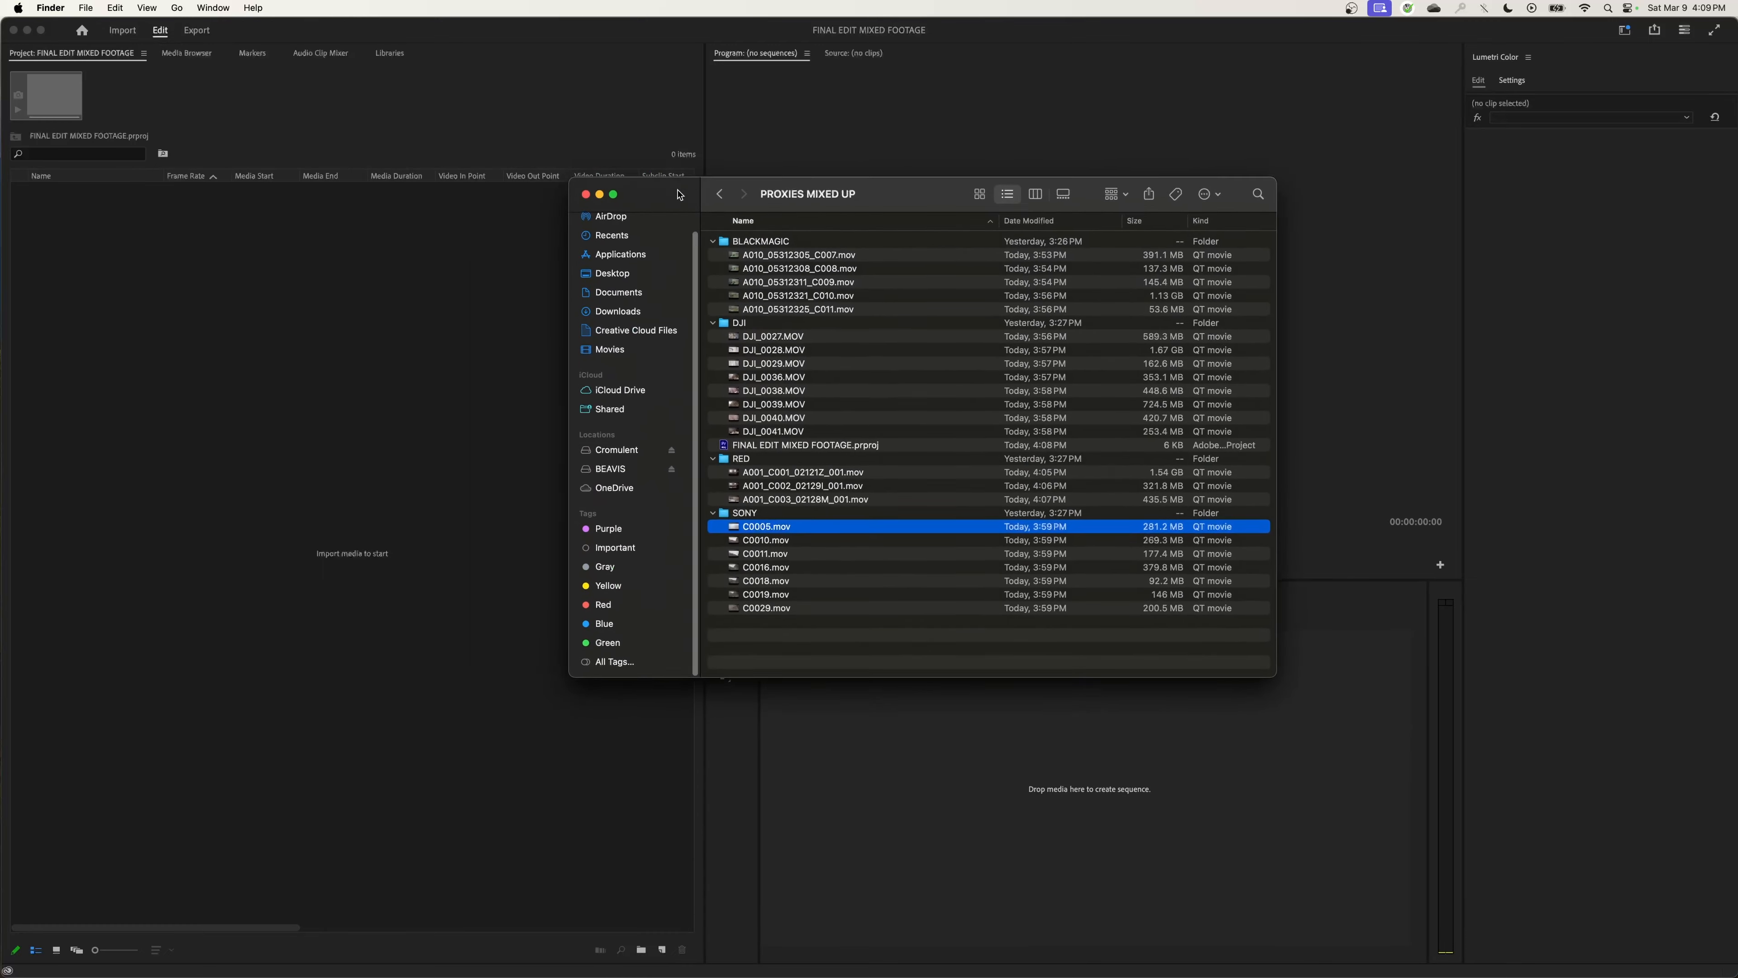
- Switch to Premiere Pro, view the Import workspace and return to the Edit workspace
left_click(71, 211)
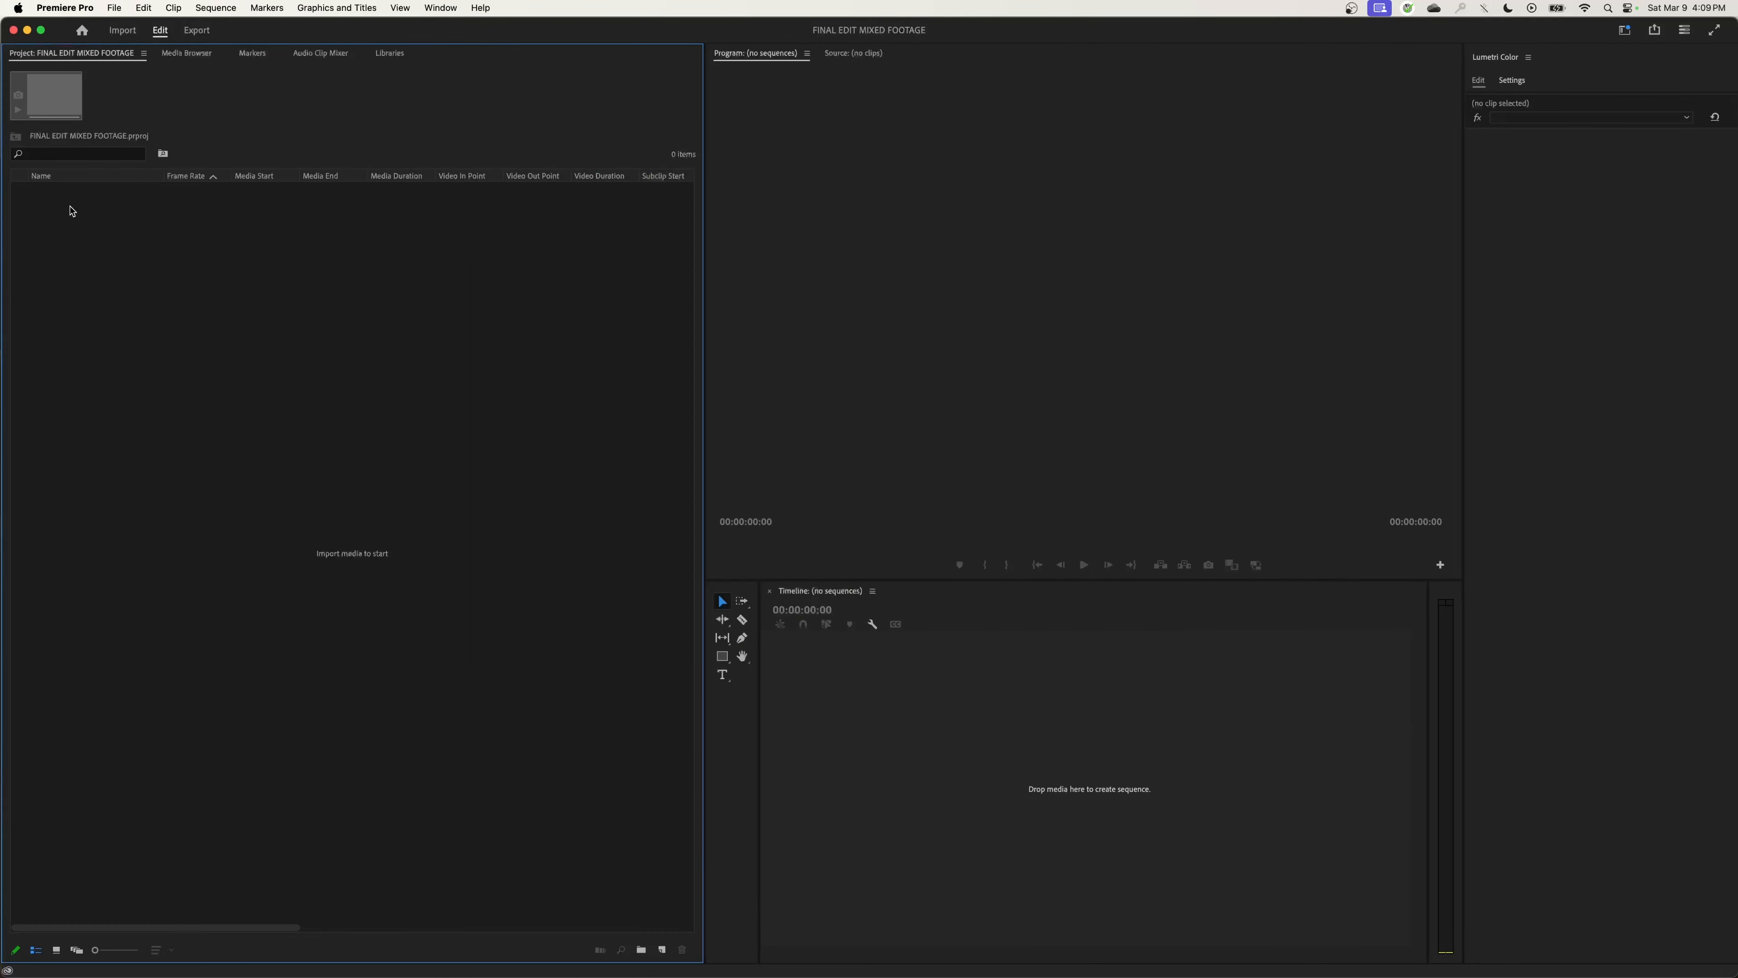
left_click(121, 32)
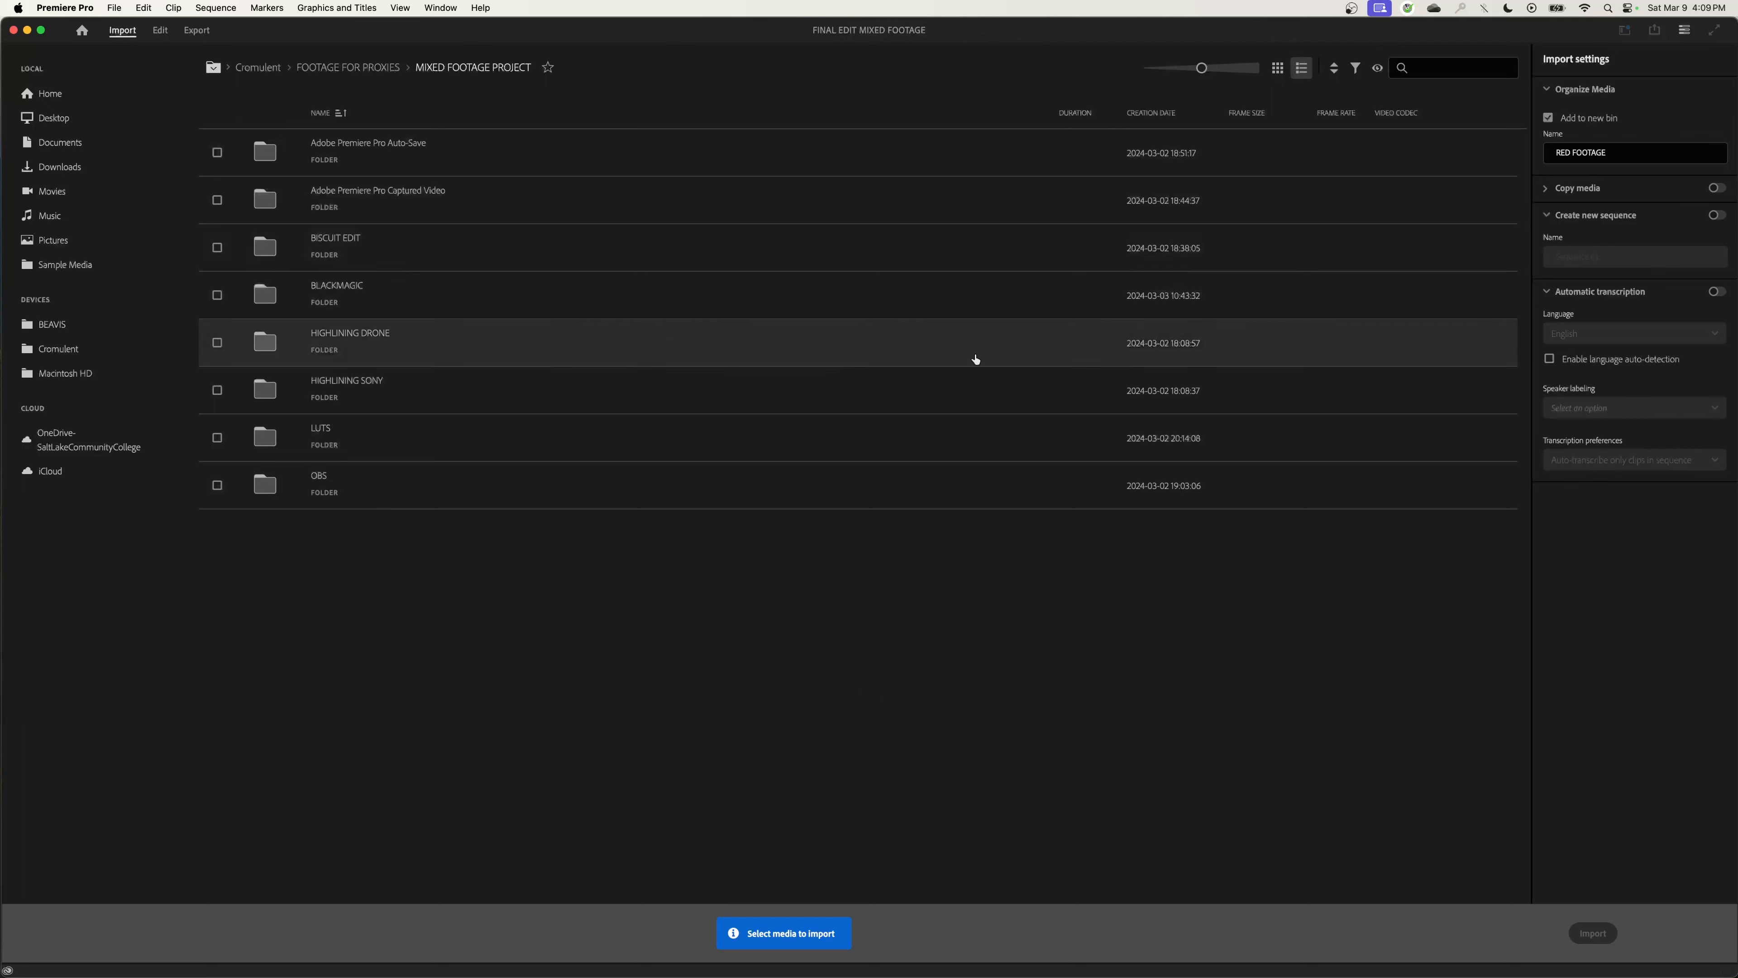
left_click(161, 31)
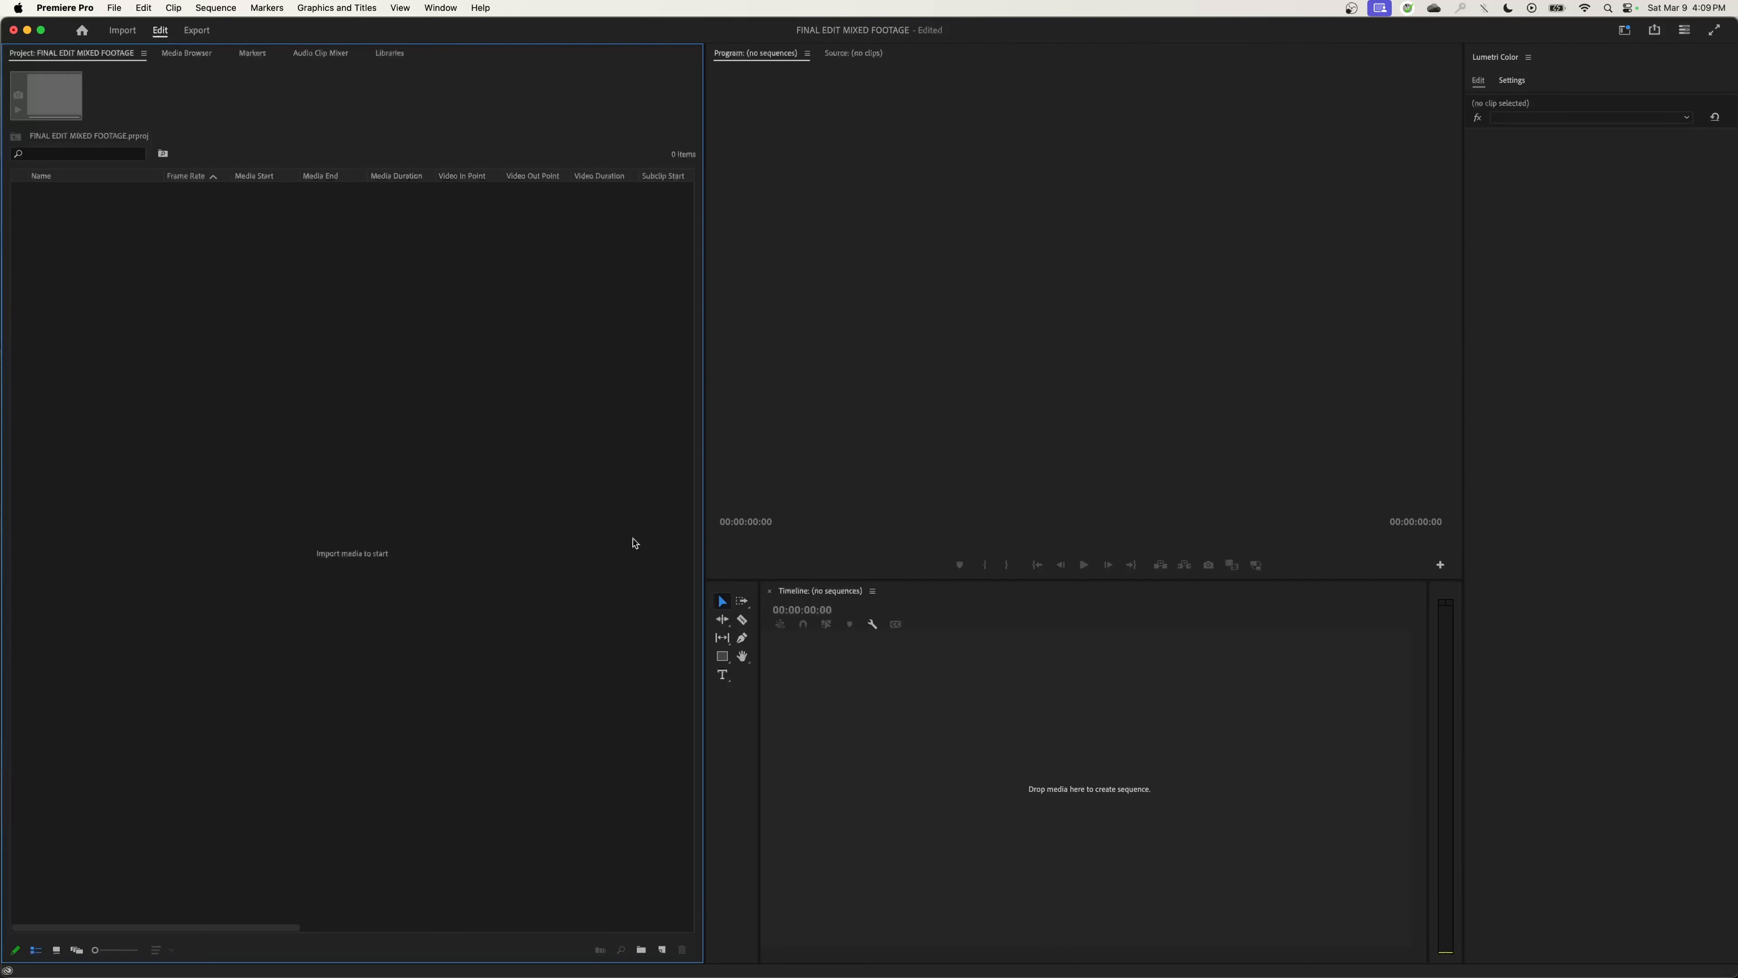
- Switch to Finder and import the BLACKMAGIC, DJI, RED and SONY folders from PROXIES MIXED UP into the Premiere Pro project
key("super+Tab")
left_click_drag(657, 196, 702, 210)
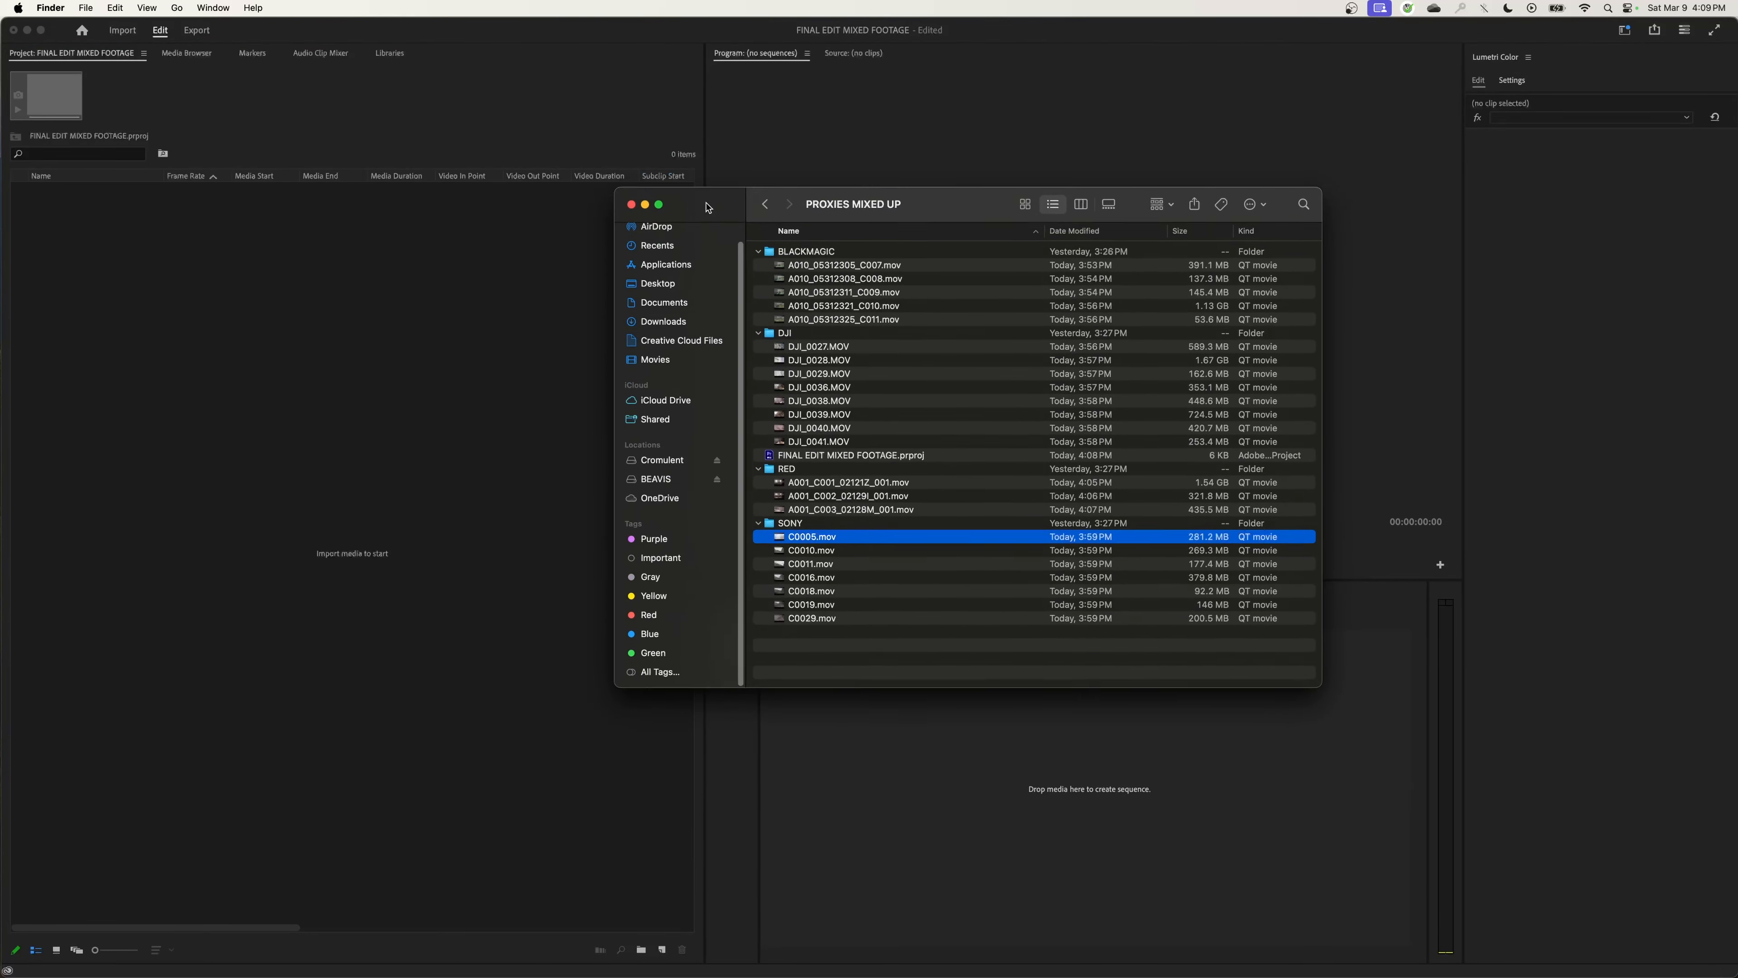
left_click(758, 524)
left_click(770, 254)
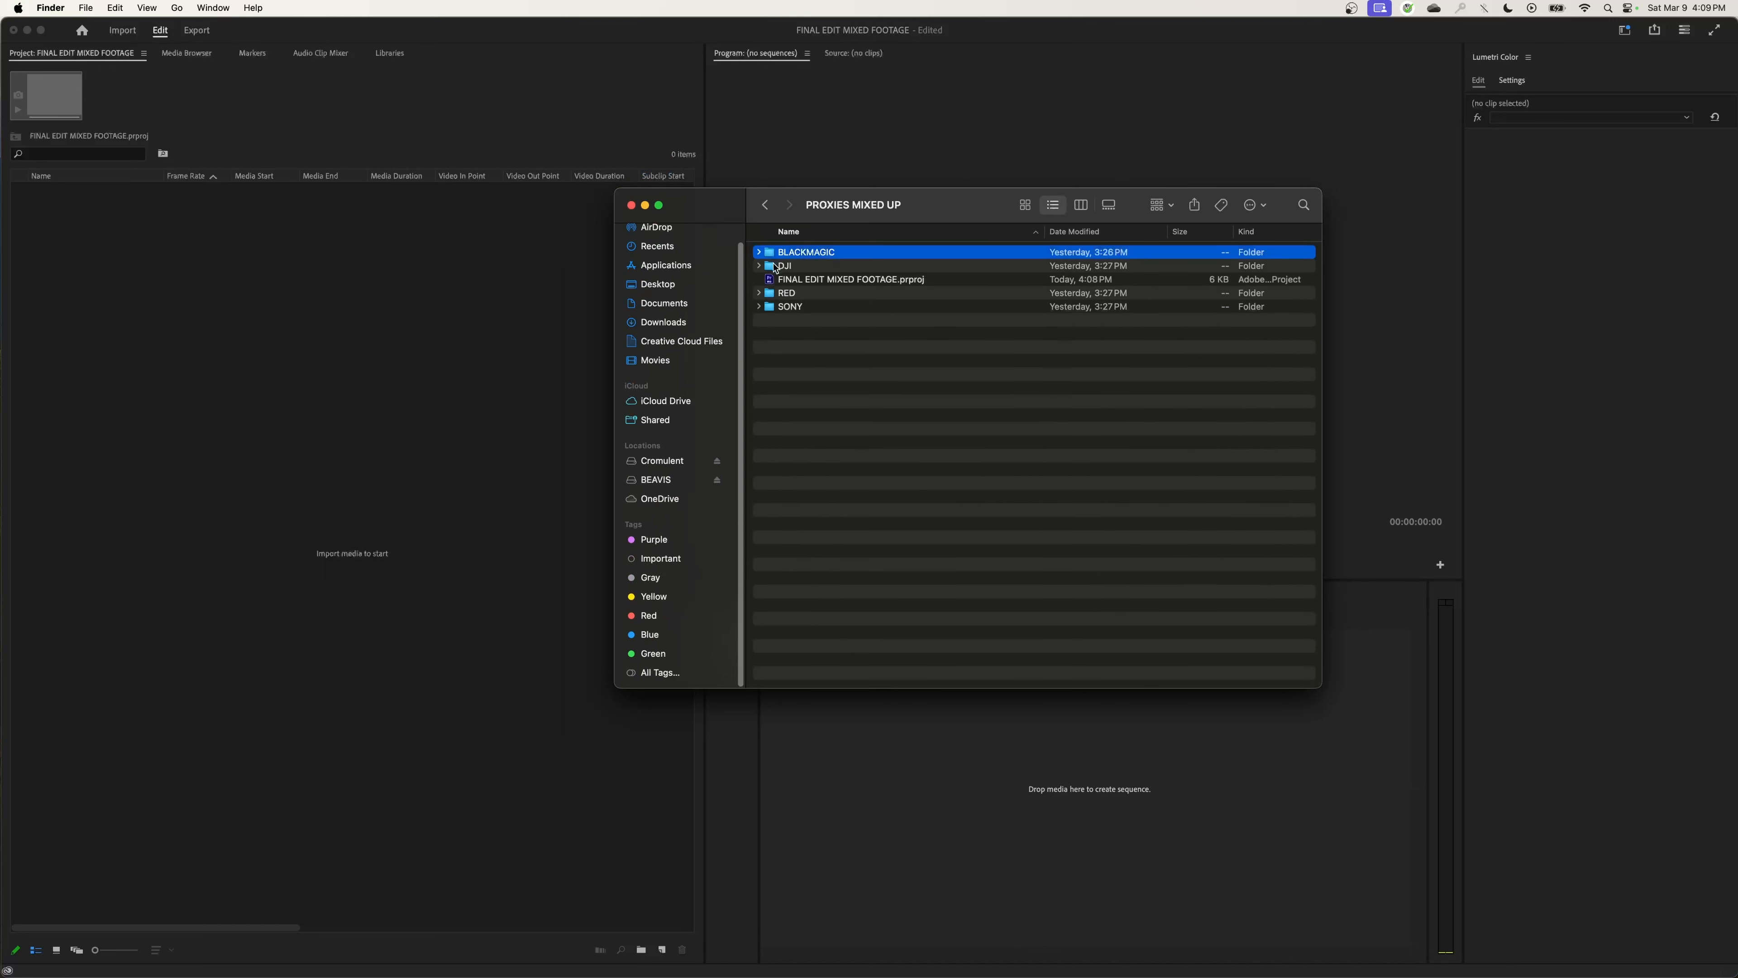
left_click(774, 269, "super")
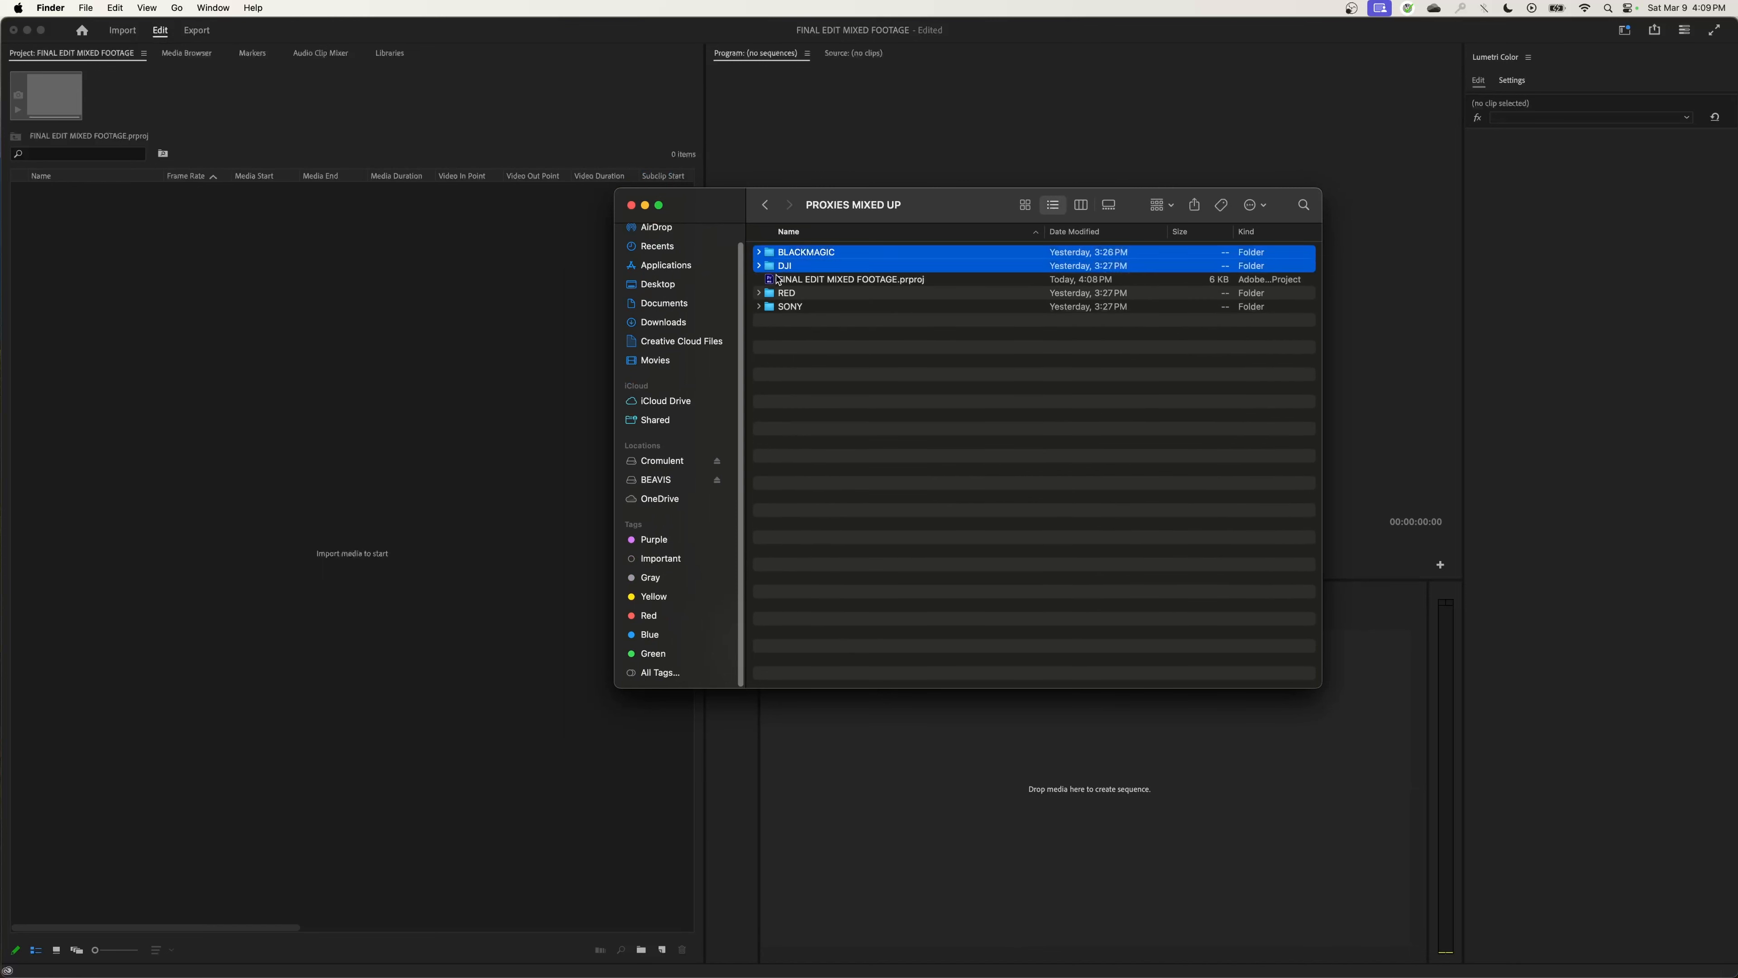
left_click(777, 293, "super")
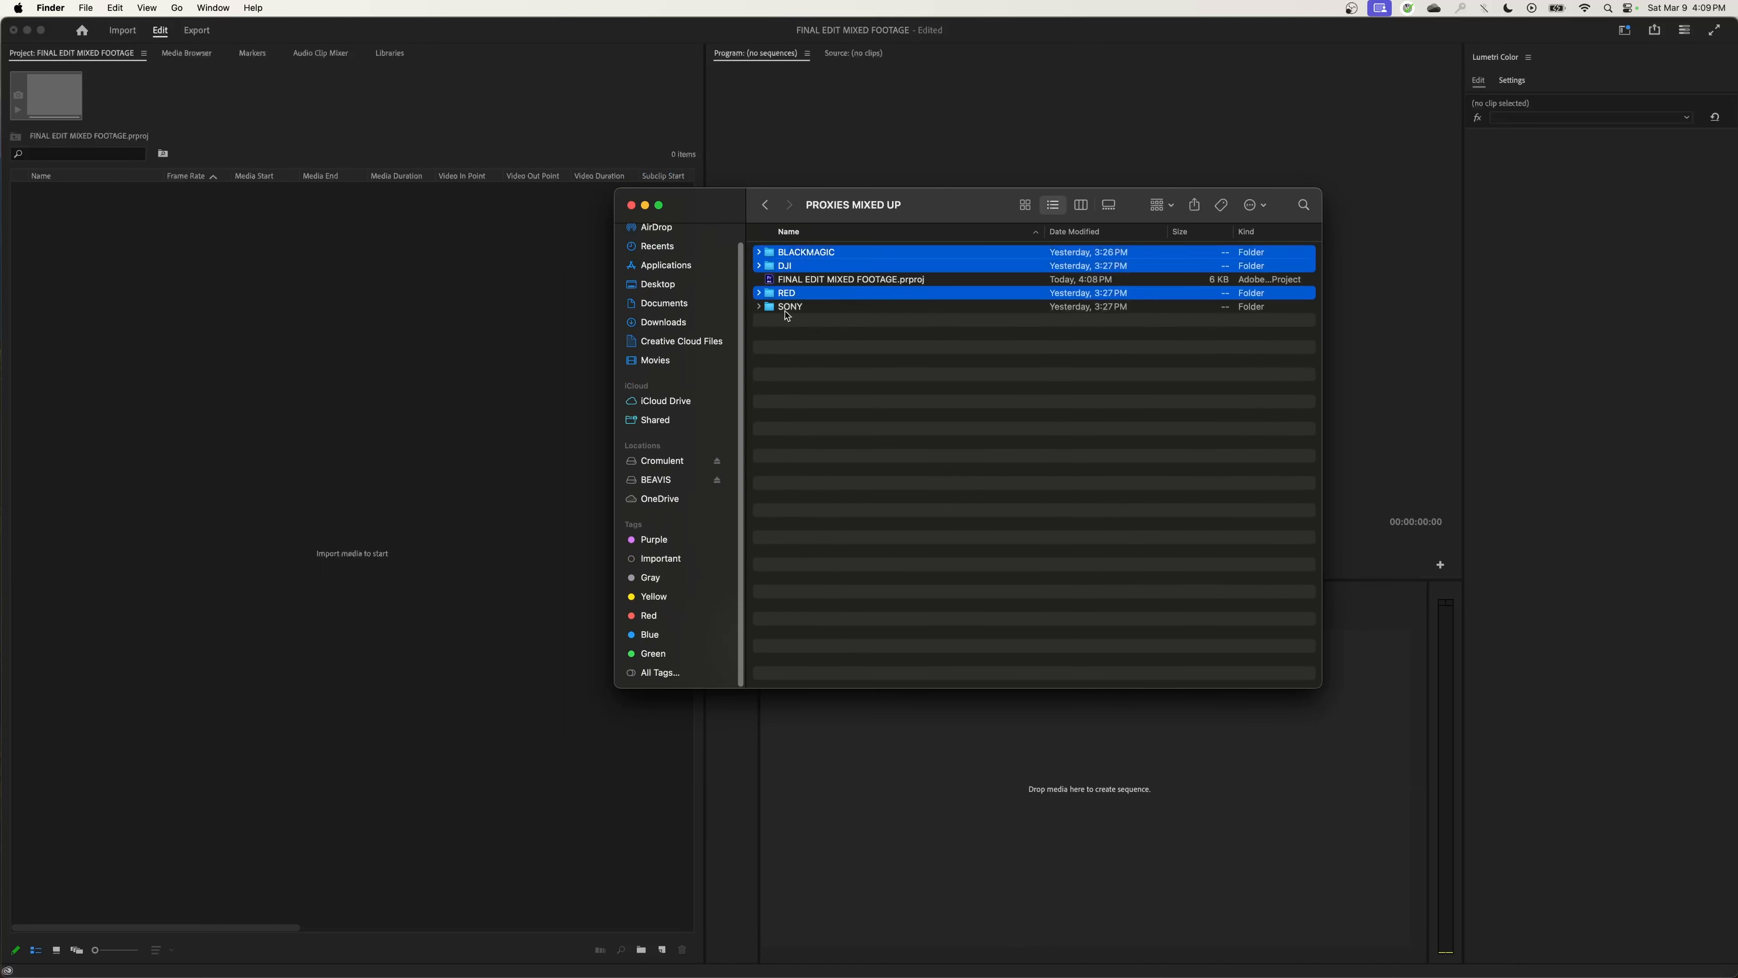
left_click(785, 309, "super")
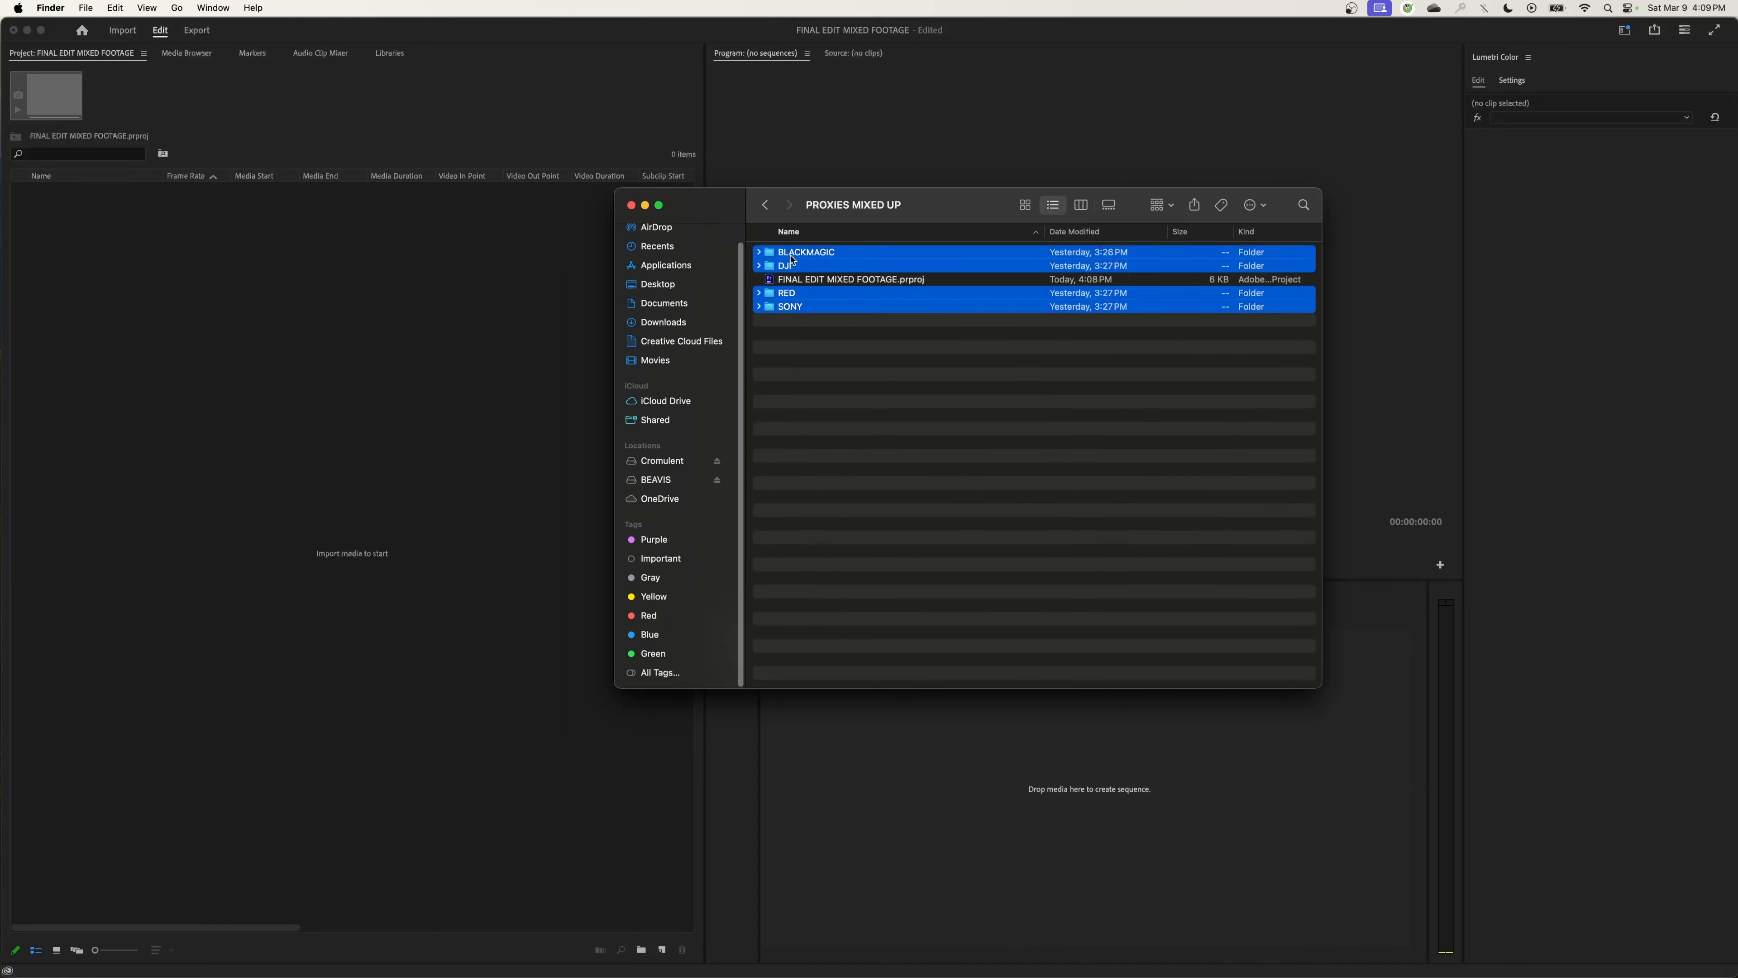
left_click_drag(799, 257, 120, 280)
left_click(159, 295)
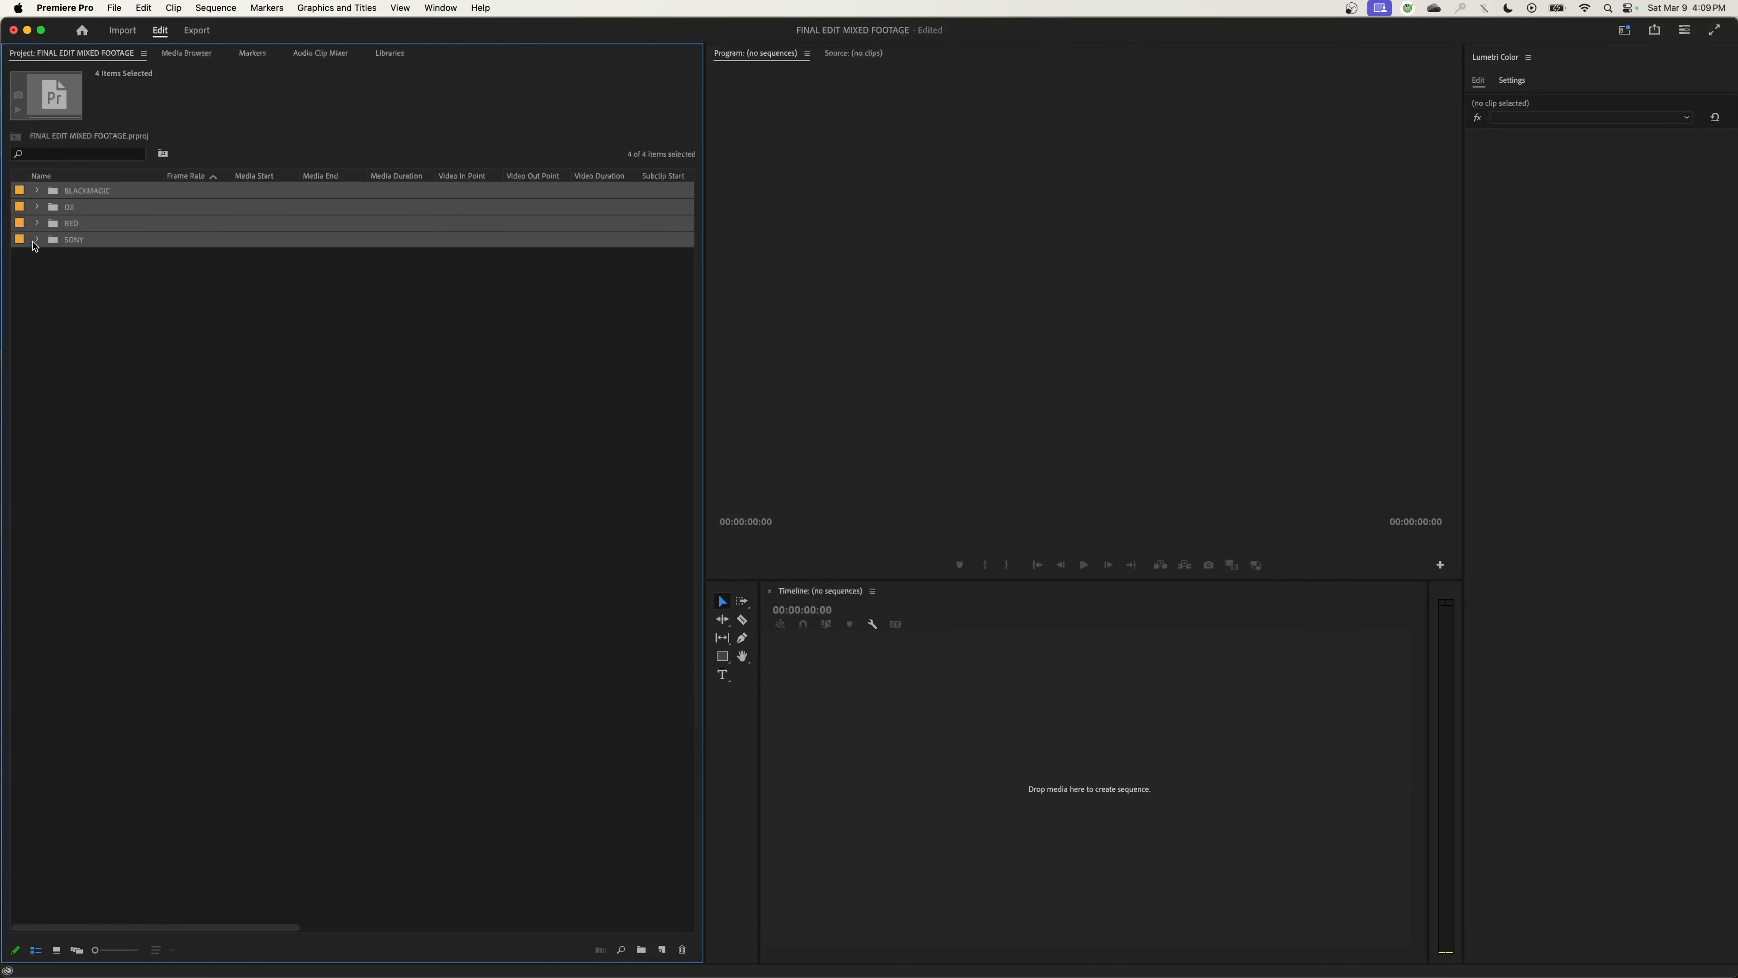
- Expand all four camera bins to check their imported clips, then collapse the bins
left_click(37, 190)
left_click(37, 288)
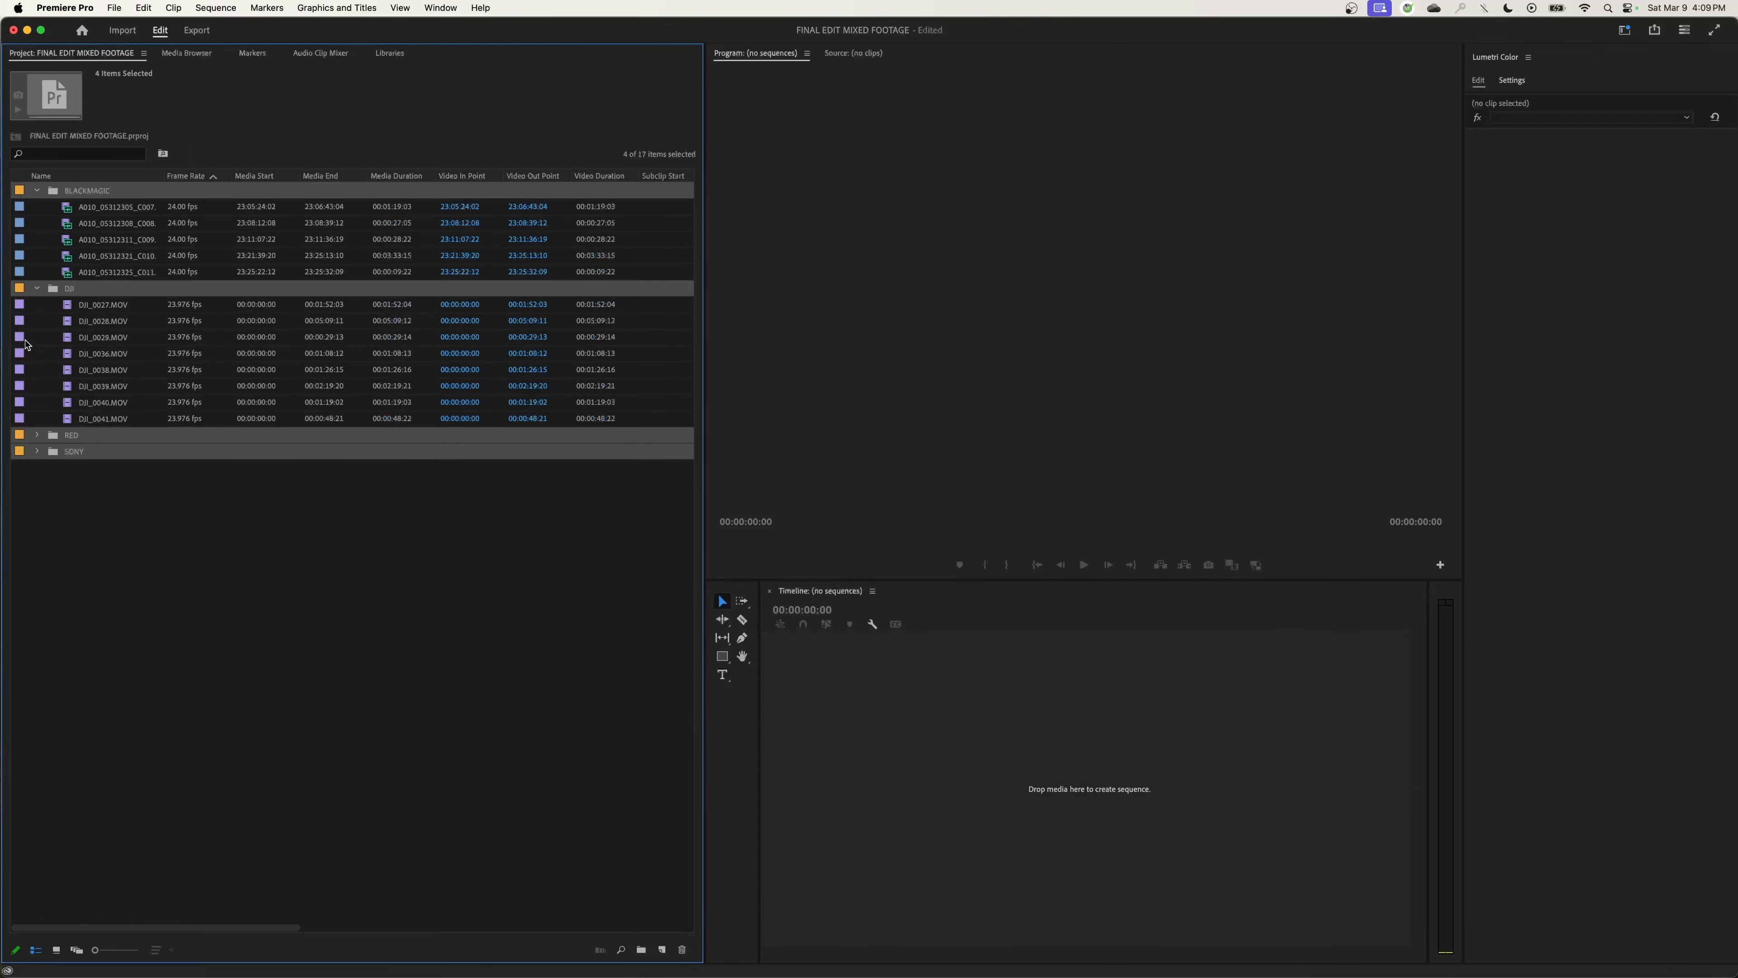
left_click(37, 435)
left_click(37, 500)
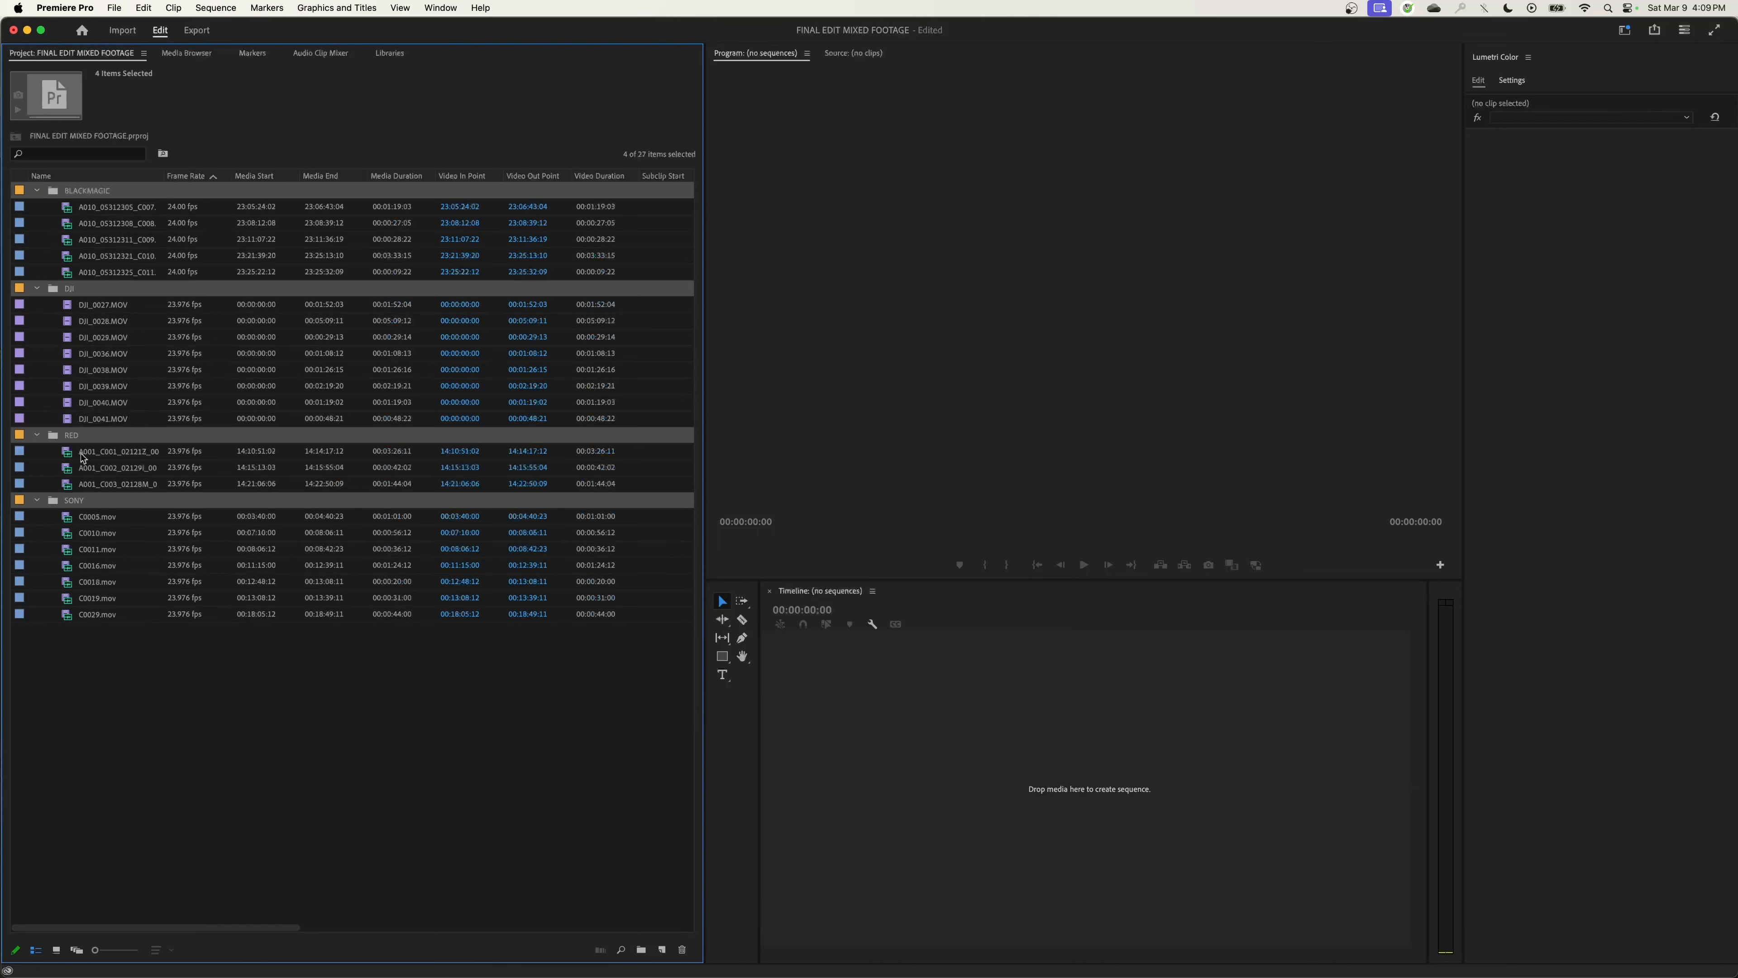
left_click(37, 500)
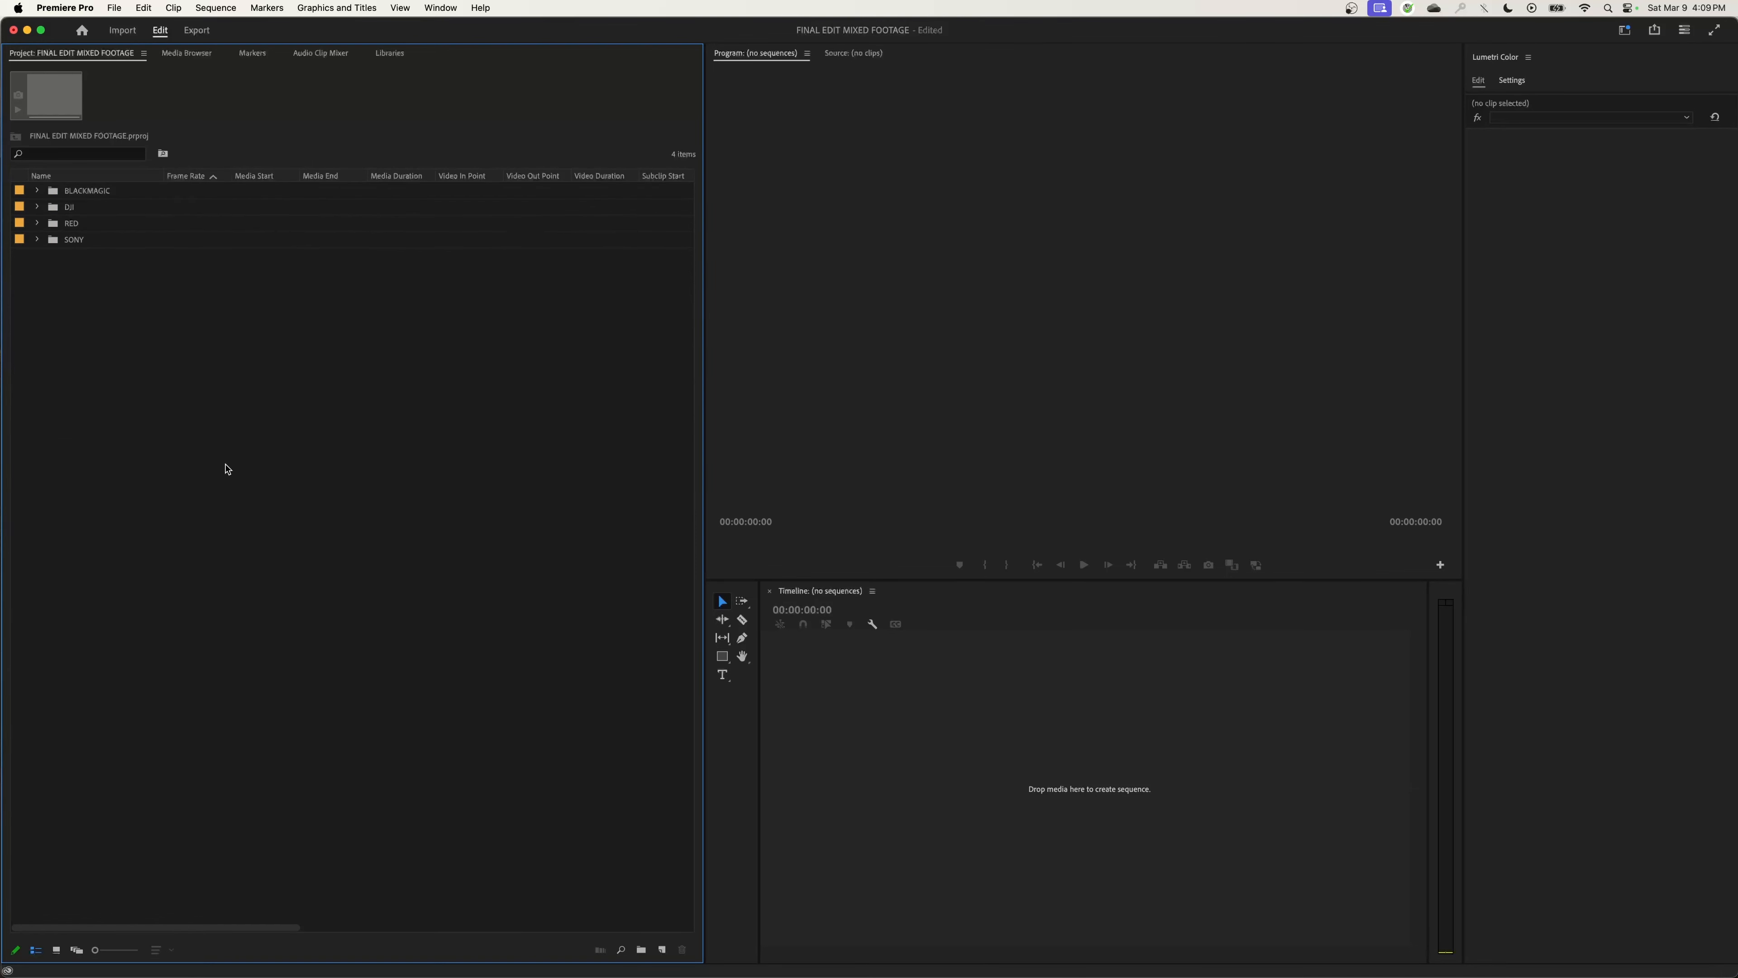
- In the BLACKMAGIC bin, widen the Name column to fit the full file names and preview A010_05312321_C010.mov
left_click(38, 191)
left_click(43, 207)
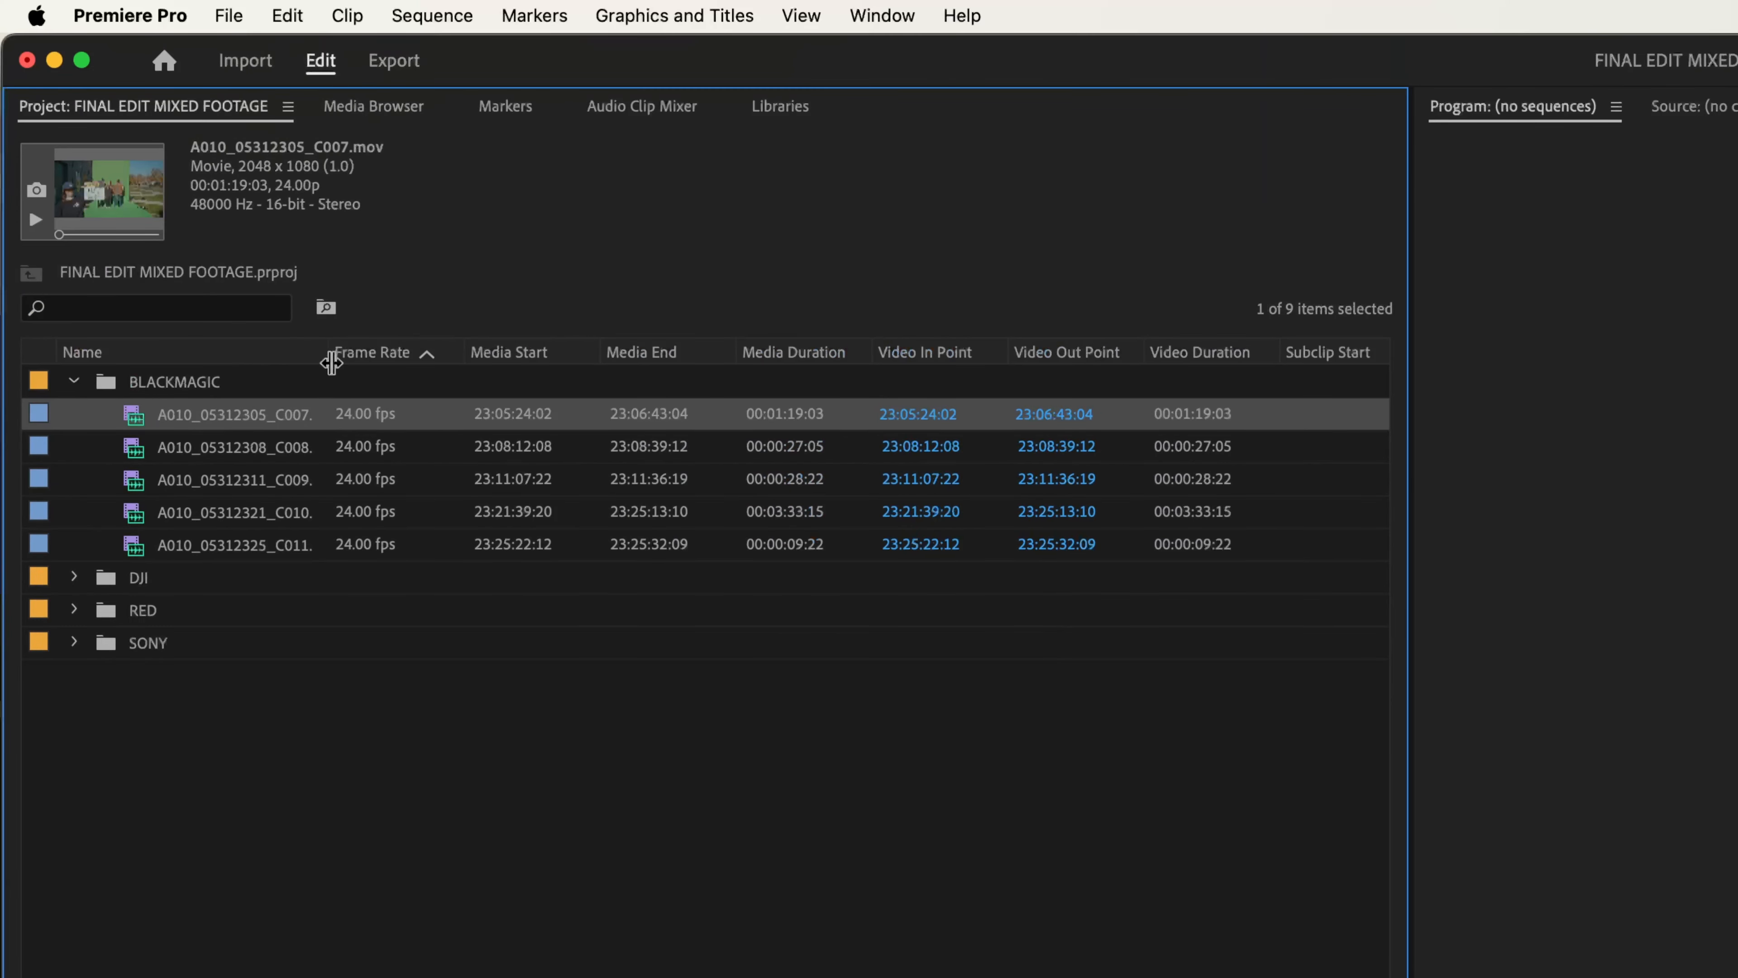
left_click_drag(331, 363, 463, 363)
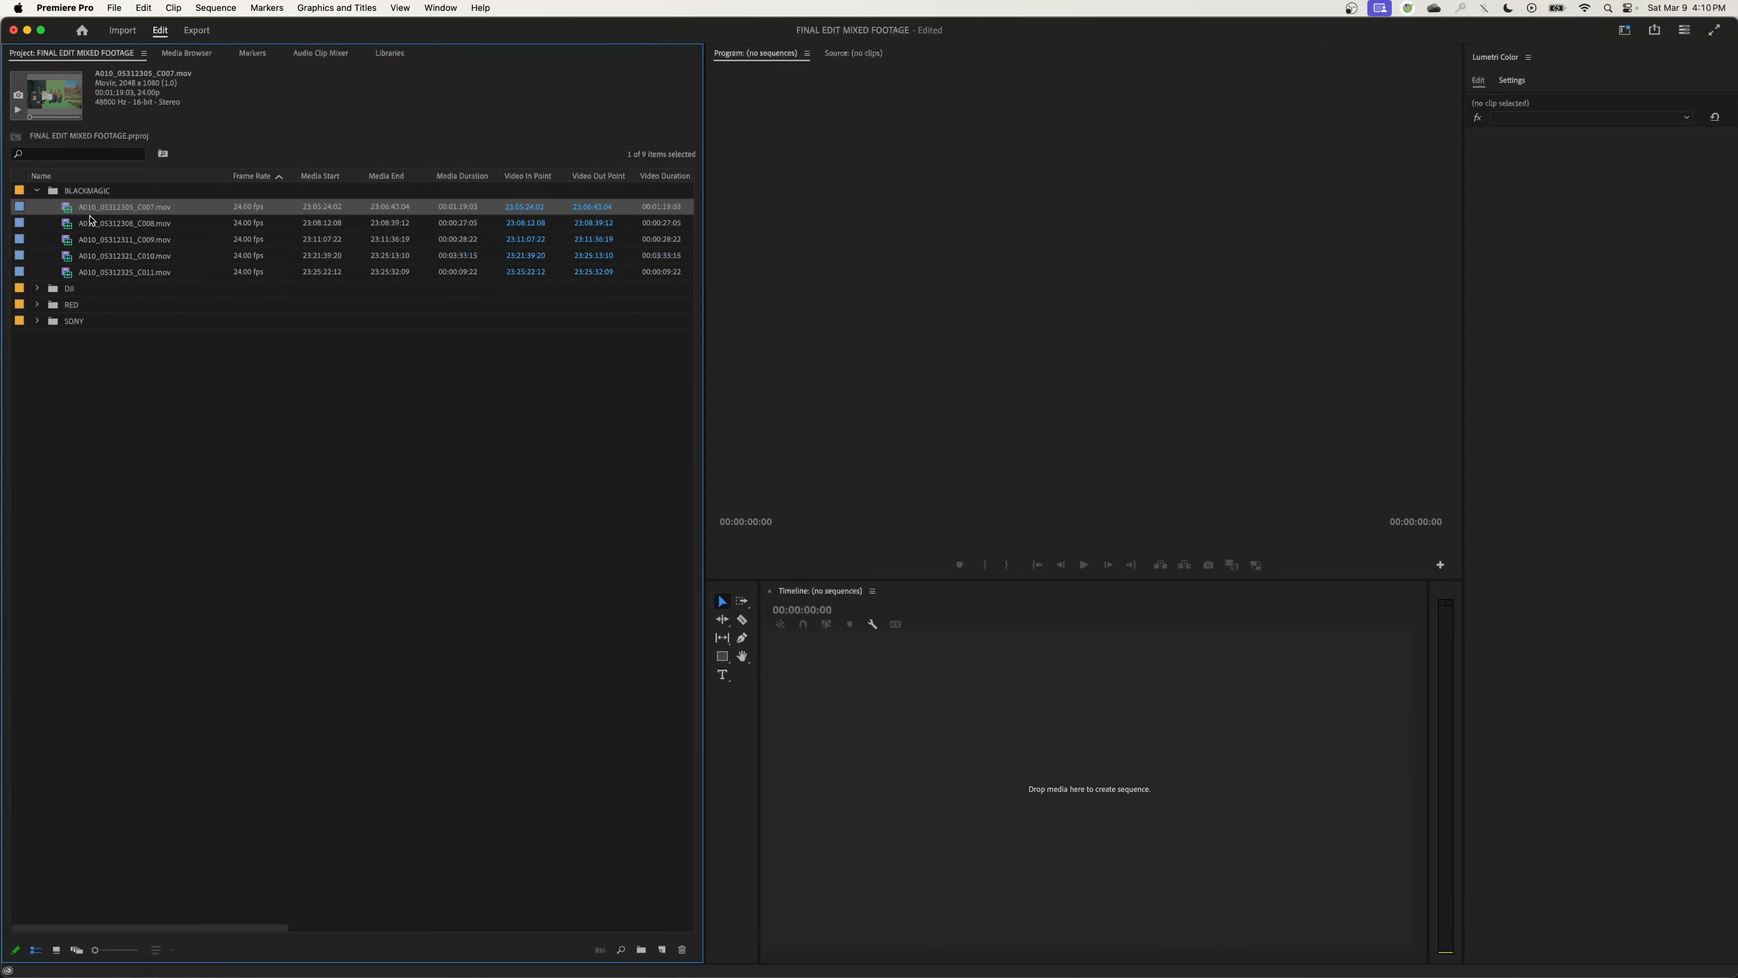
double_click(67, 277)
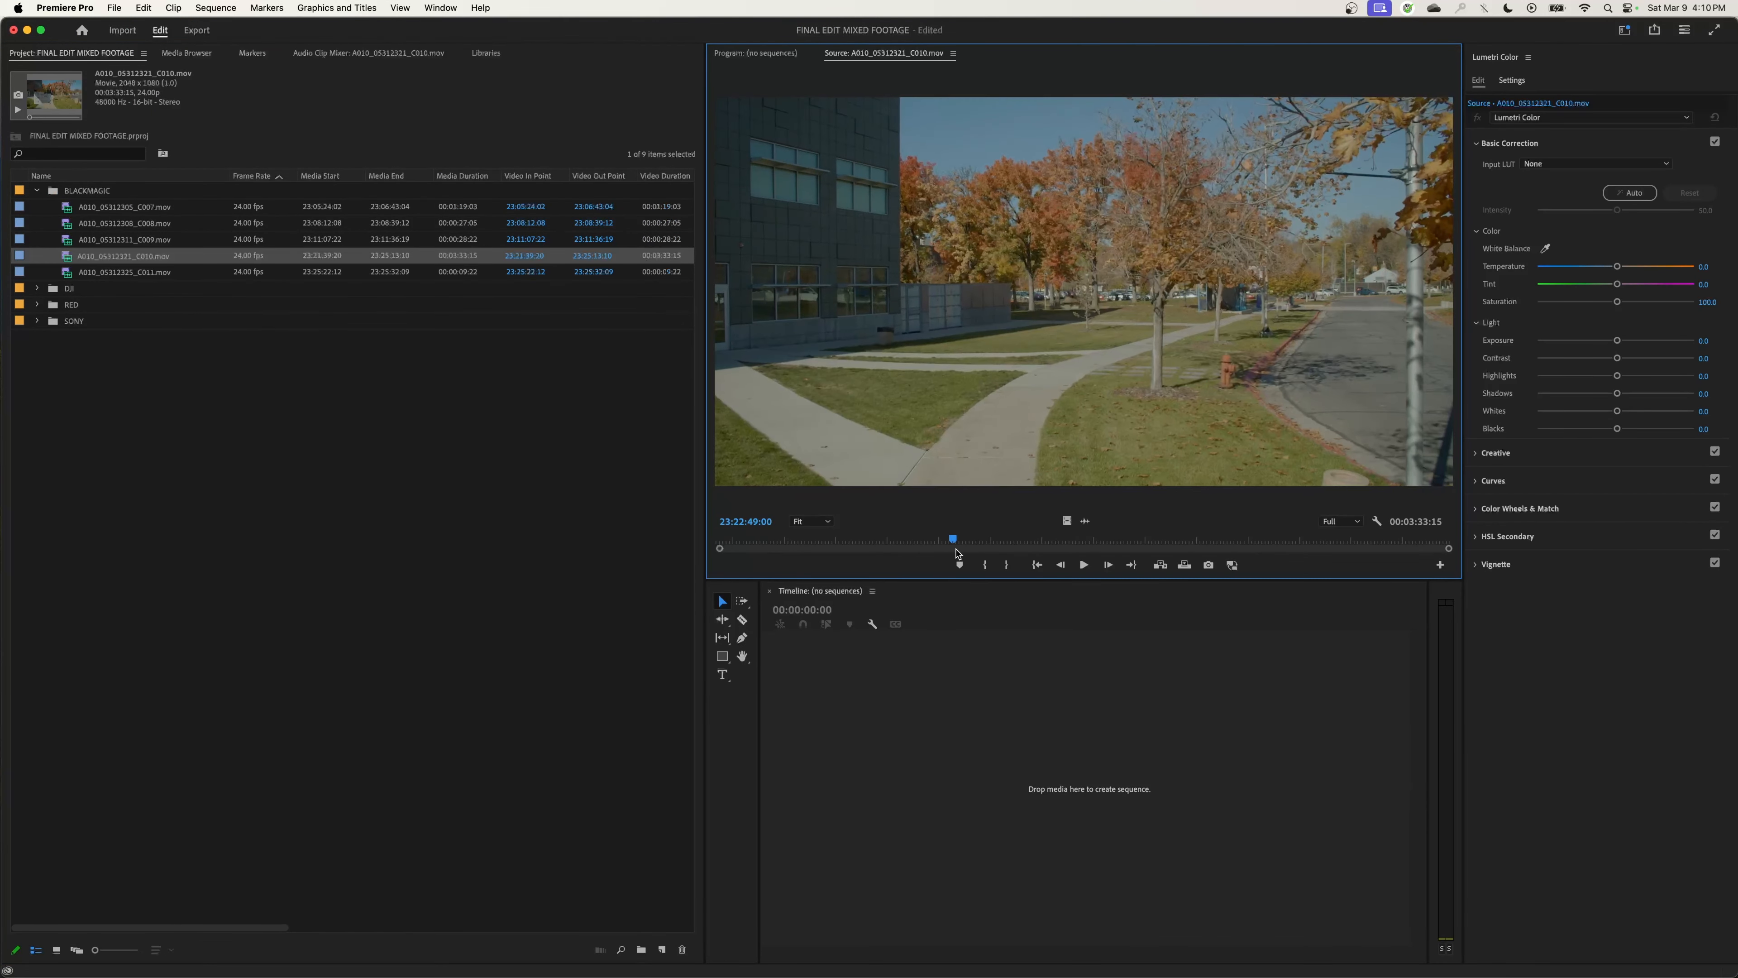
left_click_drag(956, 549, 990, 549)
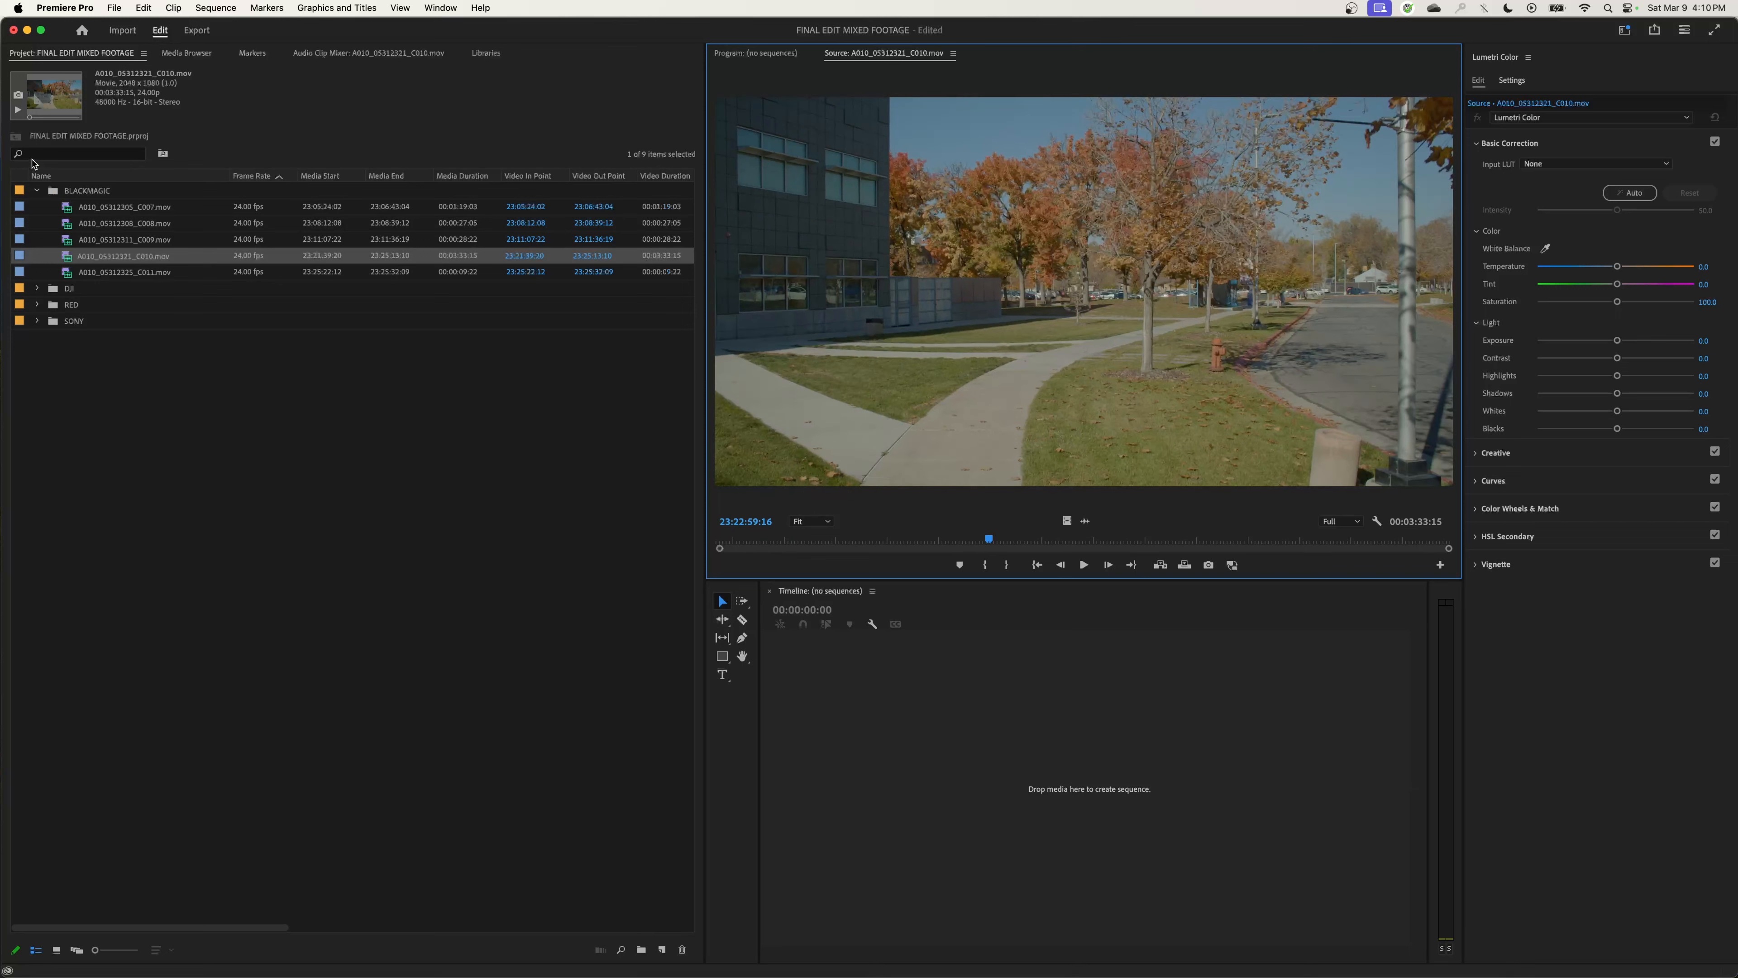
- Enlarge the project item icons and preview DJI_0027.MOV from the DJI bin, then close the bin
left_click(35, 192)
left_click(37, 206)
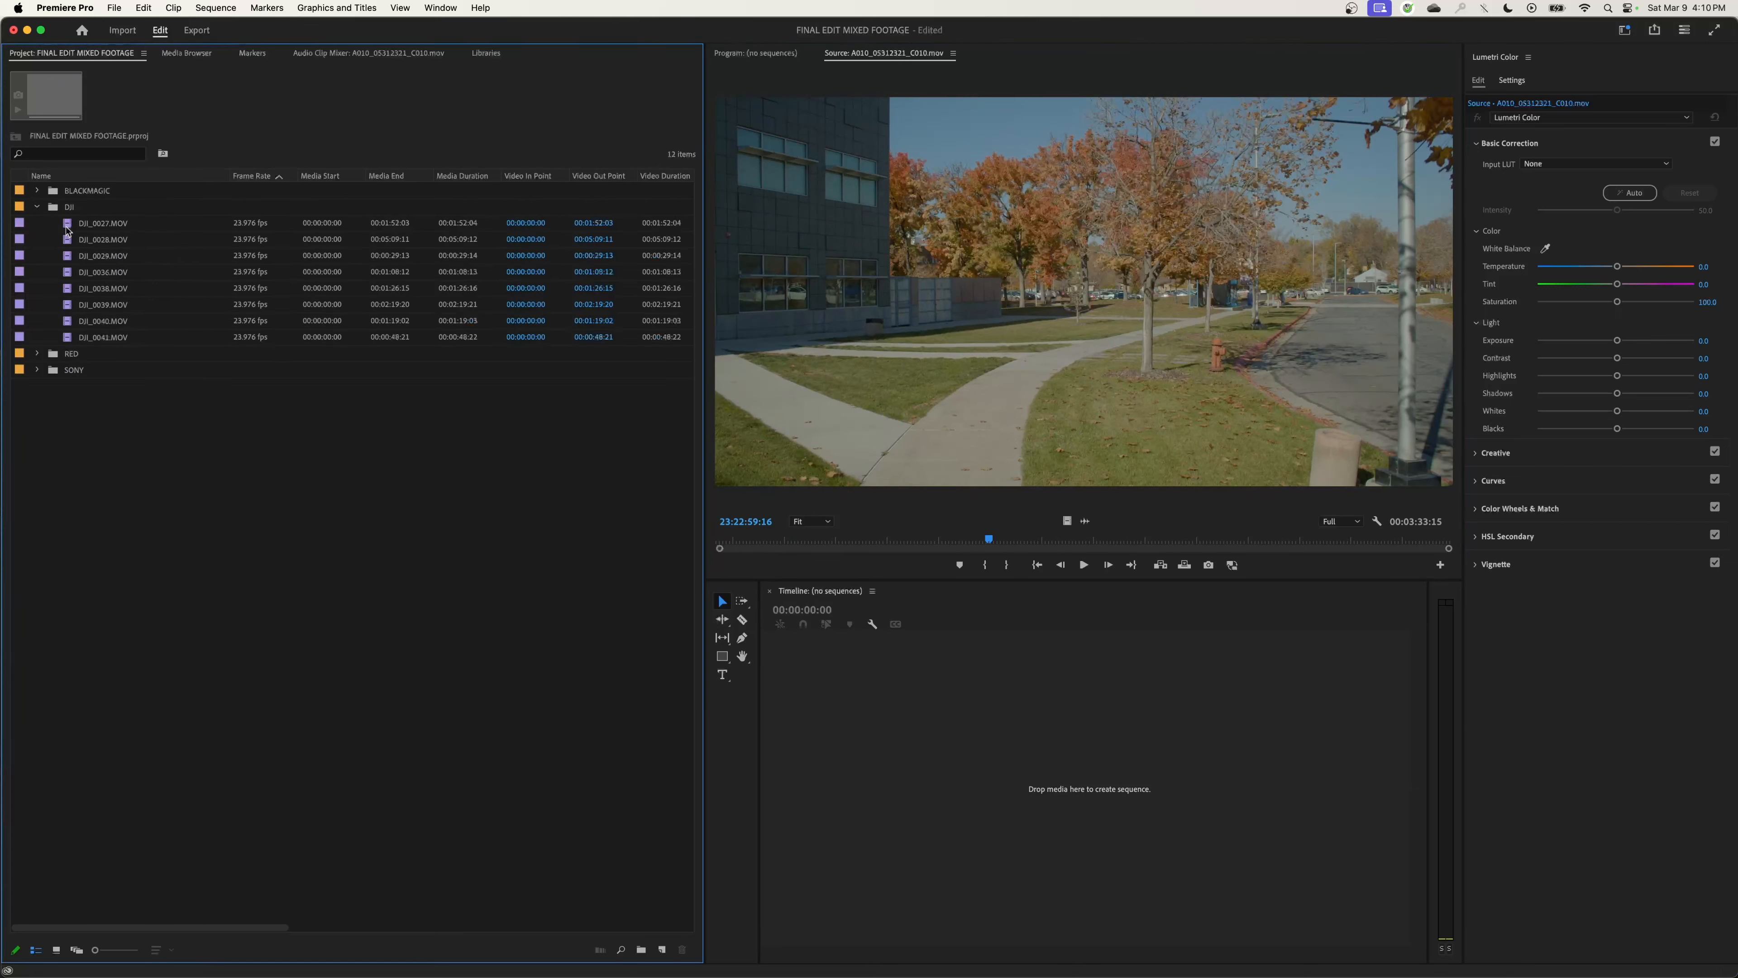
key("shift+]")
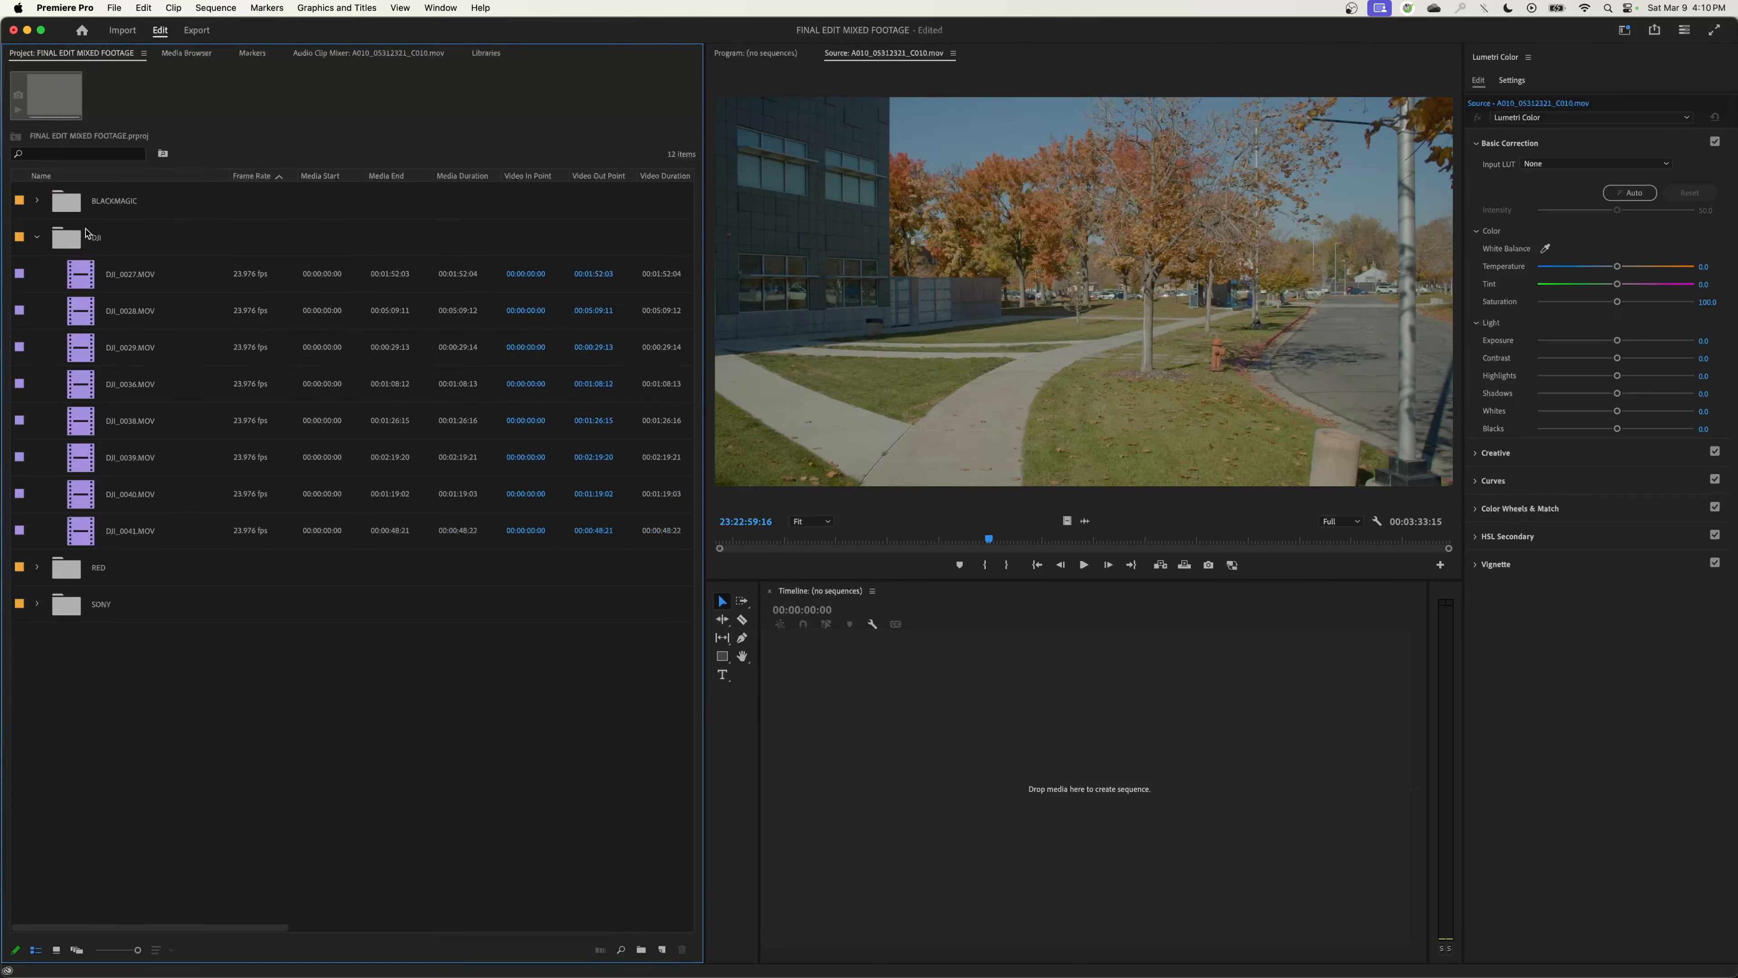
left_click(92, 288)
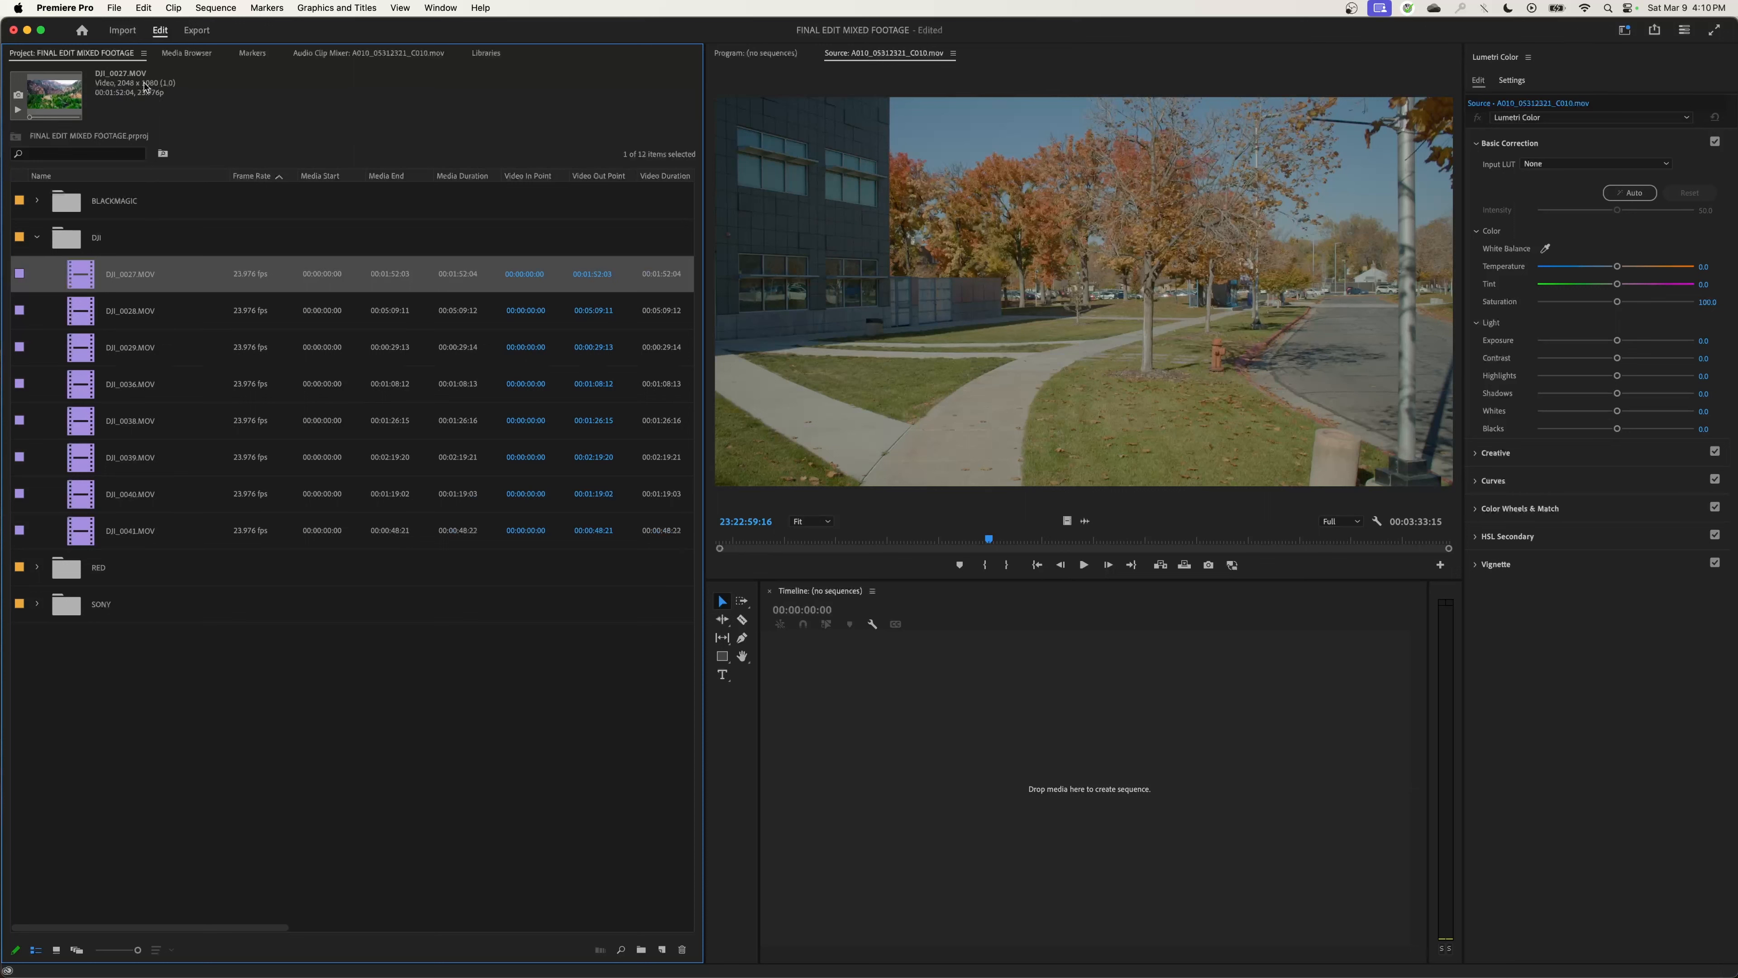
double_click(87, 270)
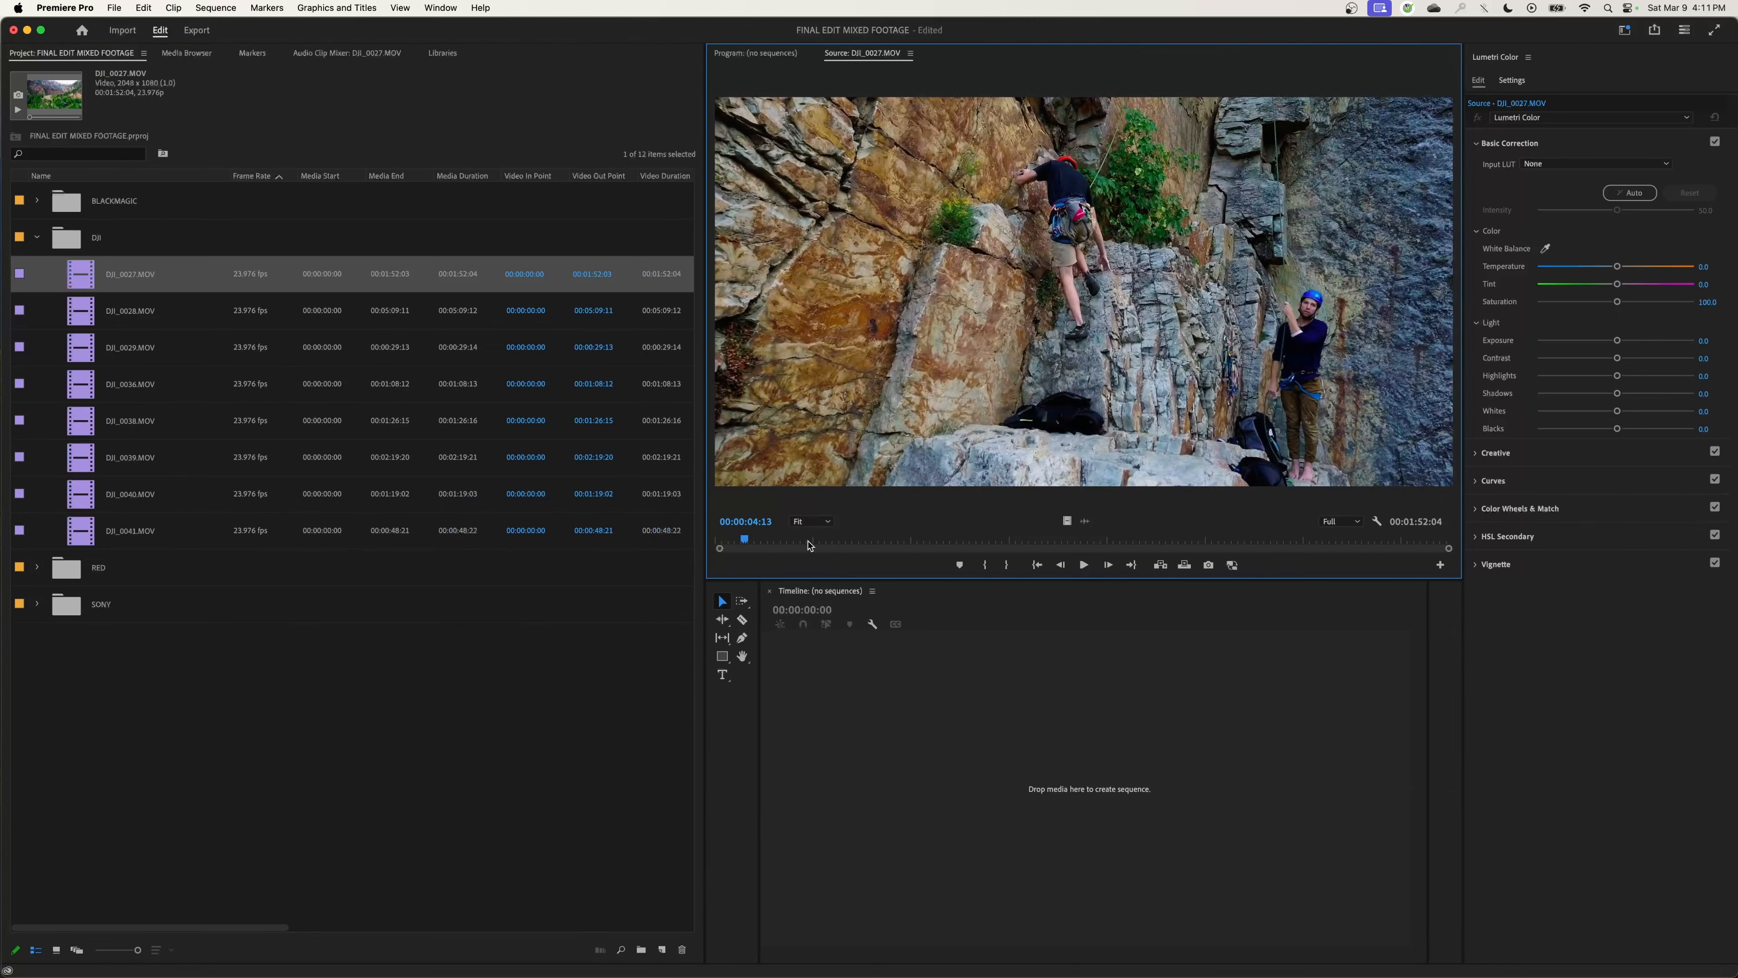
left_click_drag(809, 544, 952, 546)
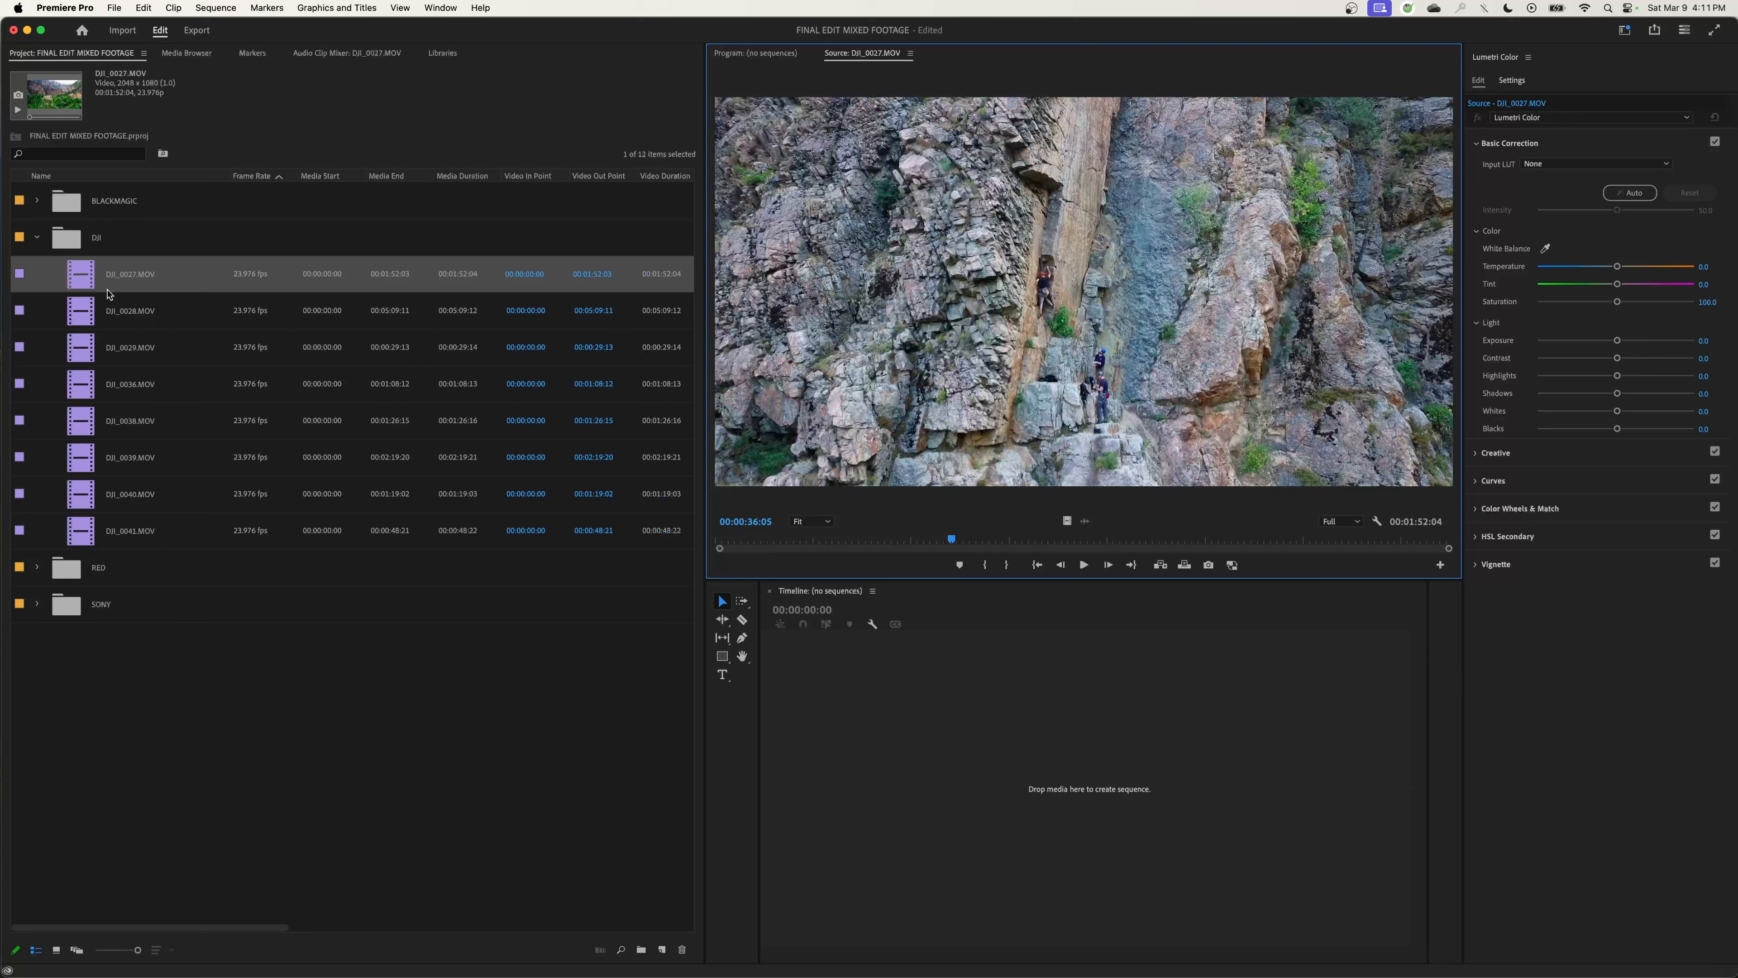
left_click(37, 236)
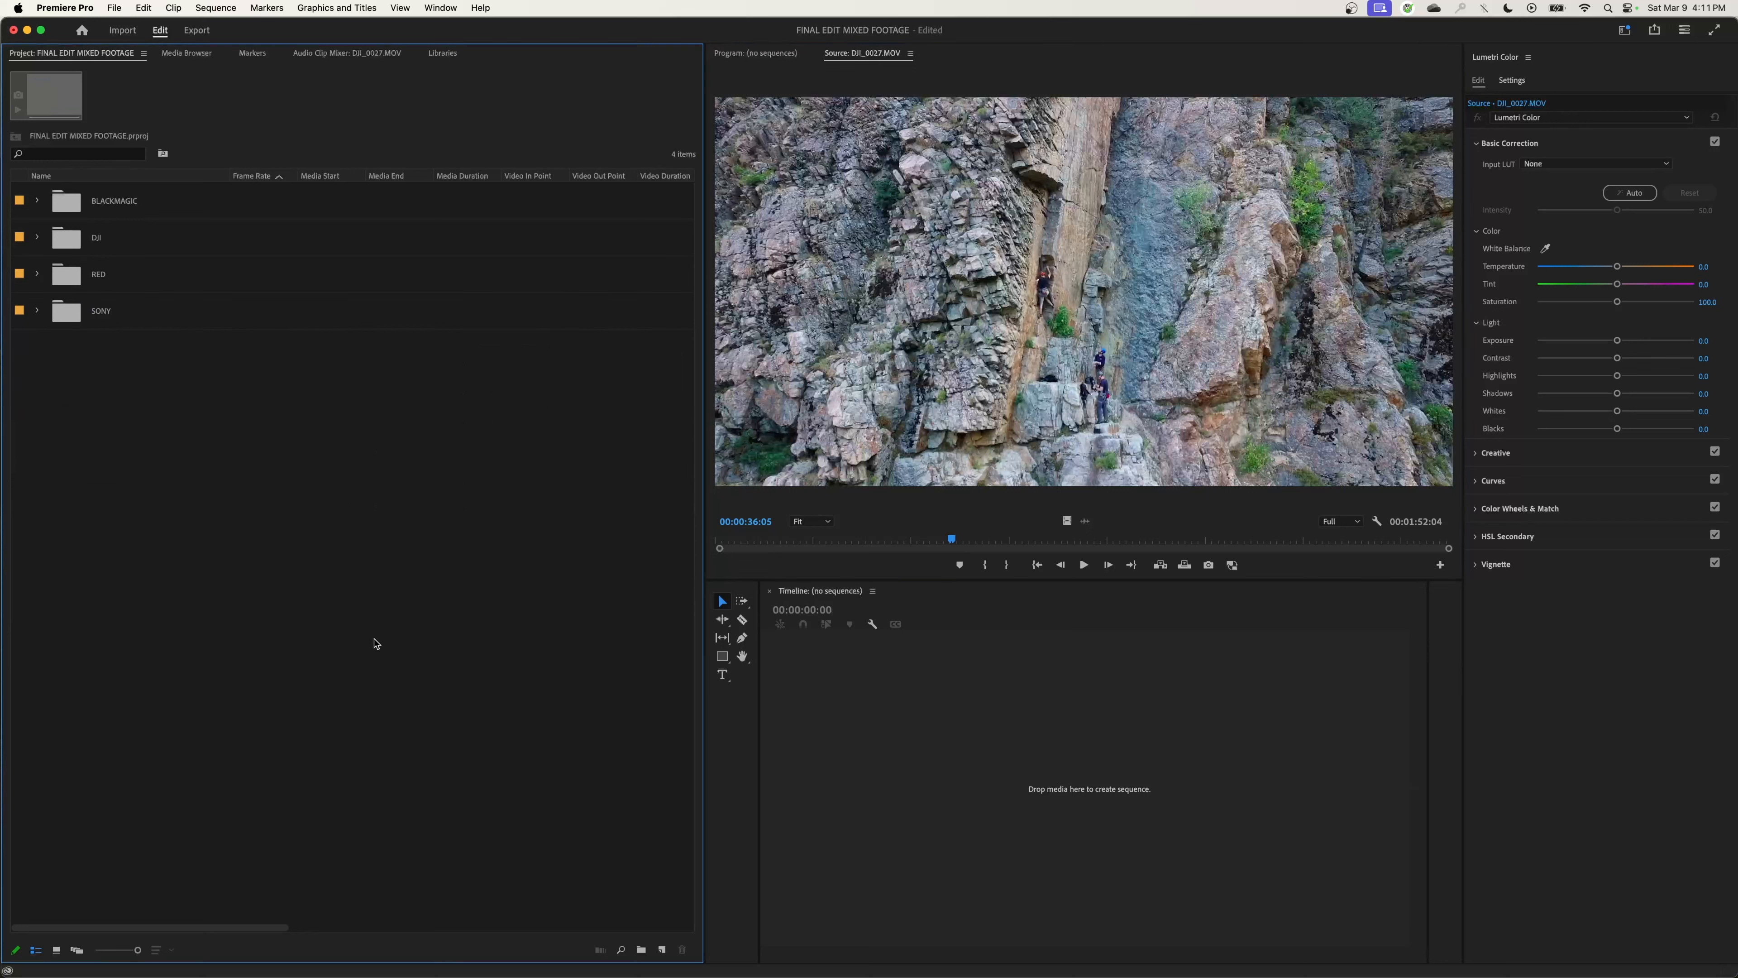
- Examine the frame size and audio details of A001_C001_02121Z_001.mov in the RED bin
left_click(37, 274)
left_click(98, 314)
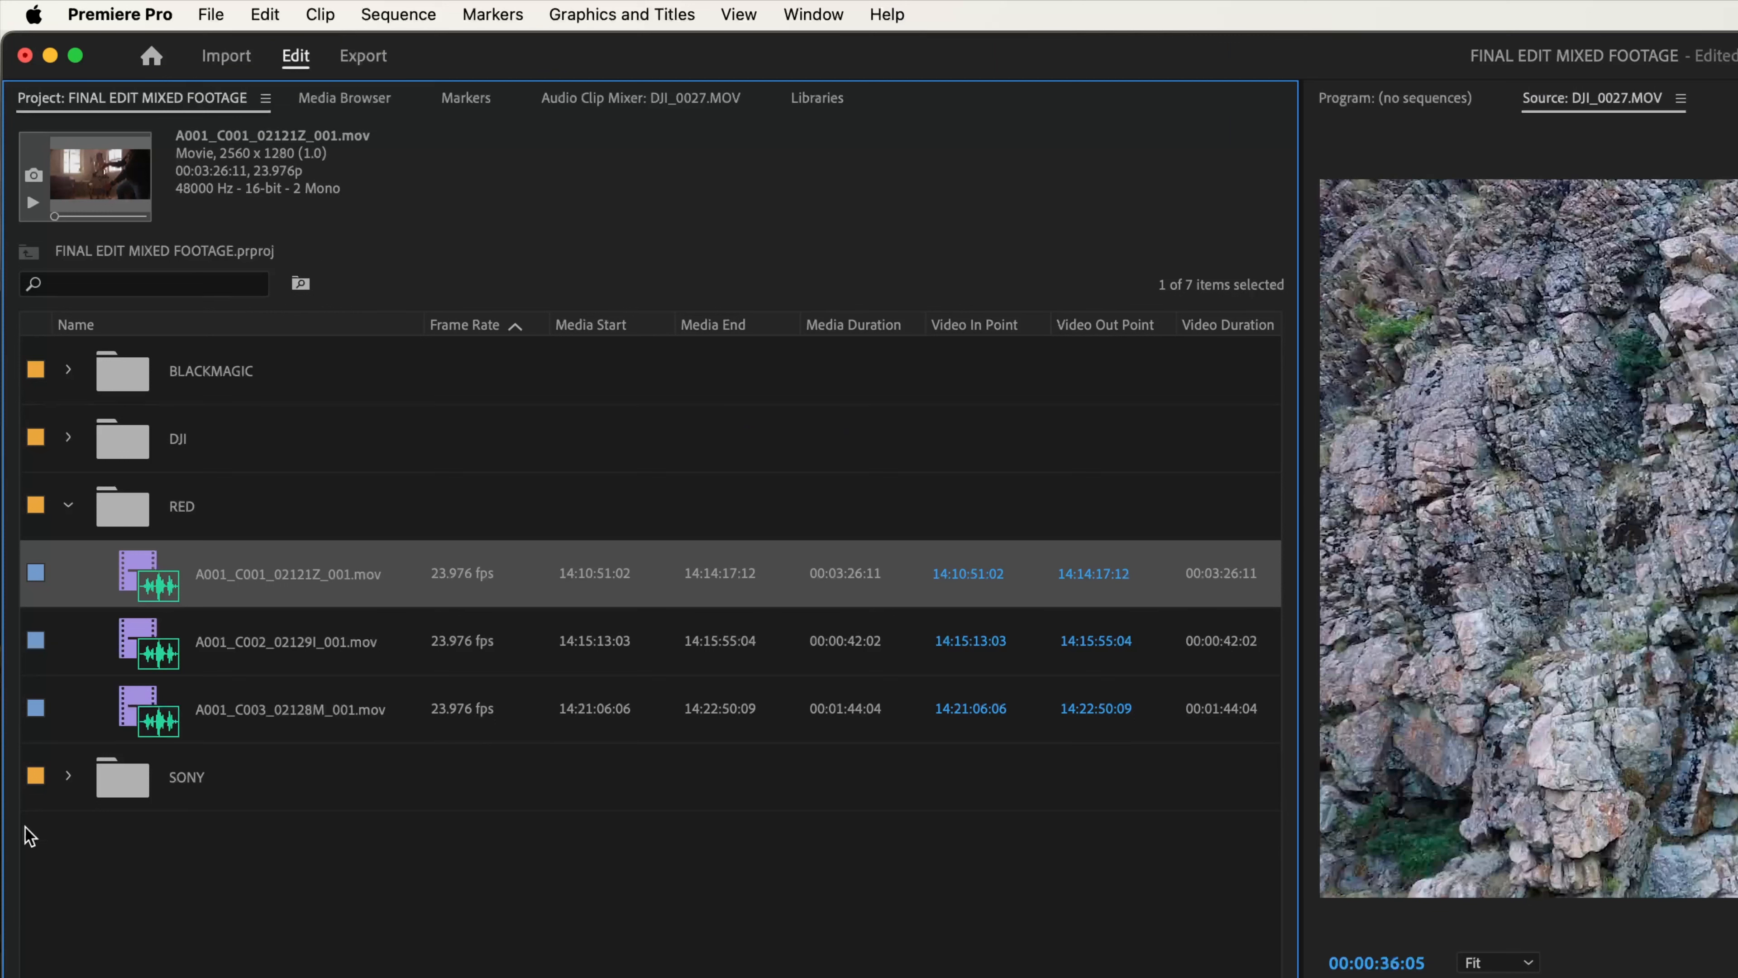
left_click(69, 508)
- Examine the details of C0005.mov in the SONY bin and preview the bin's footage in the Source Monitor
left_click(68, 573)
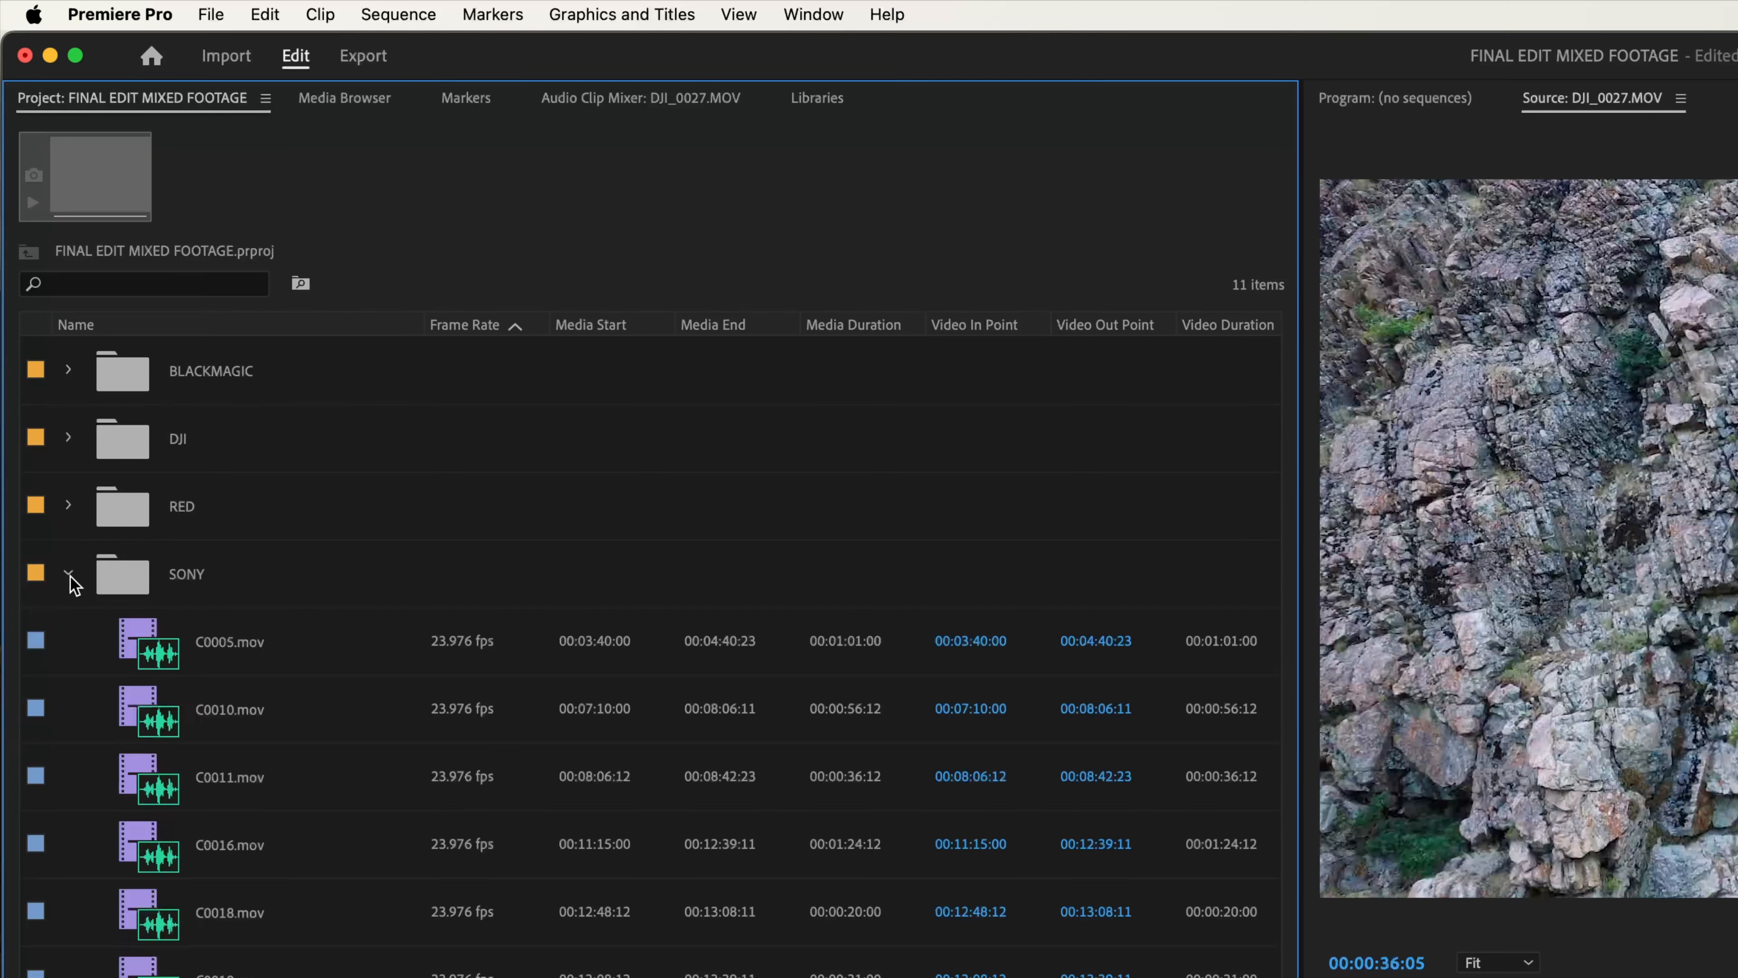
left_click(89, 615)
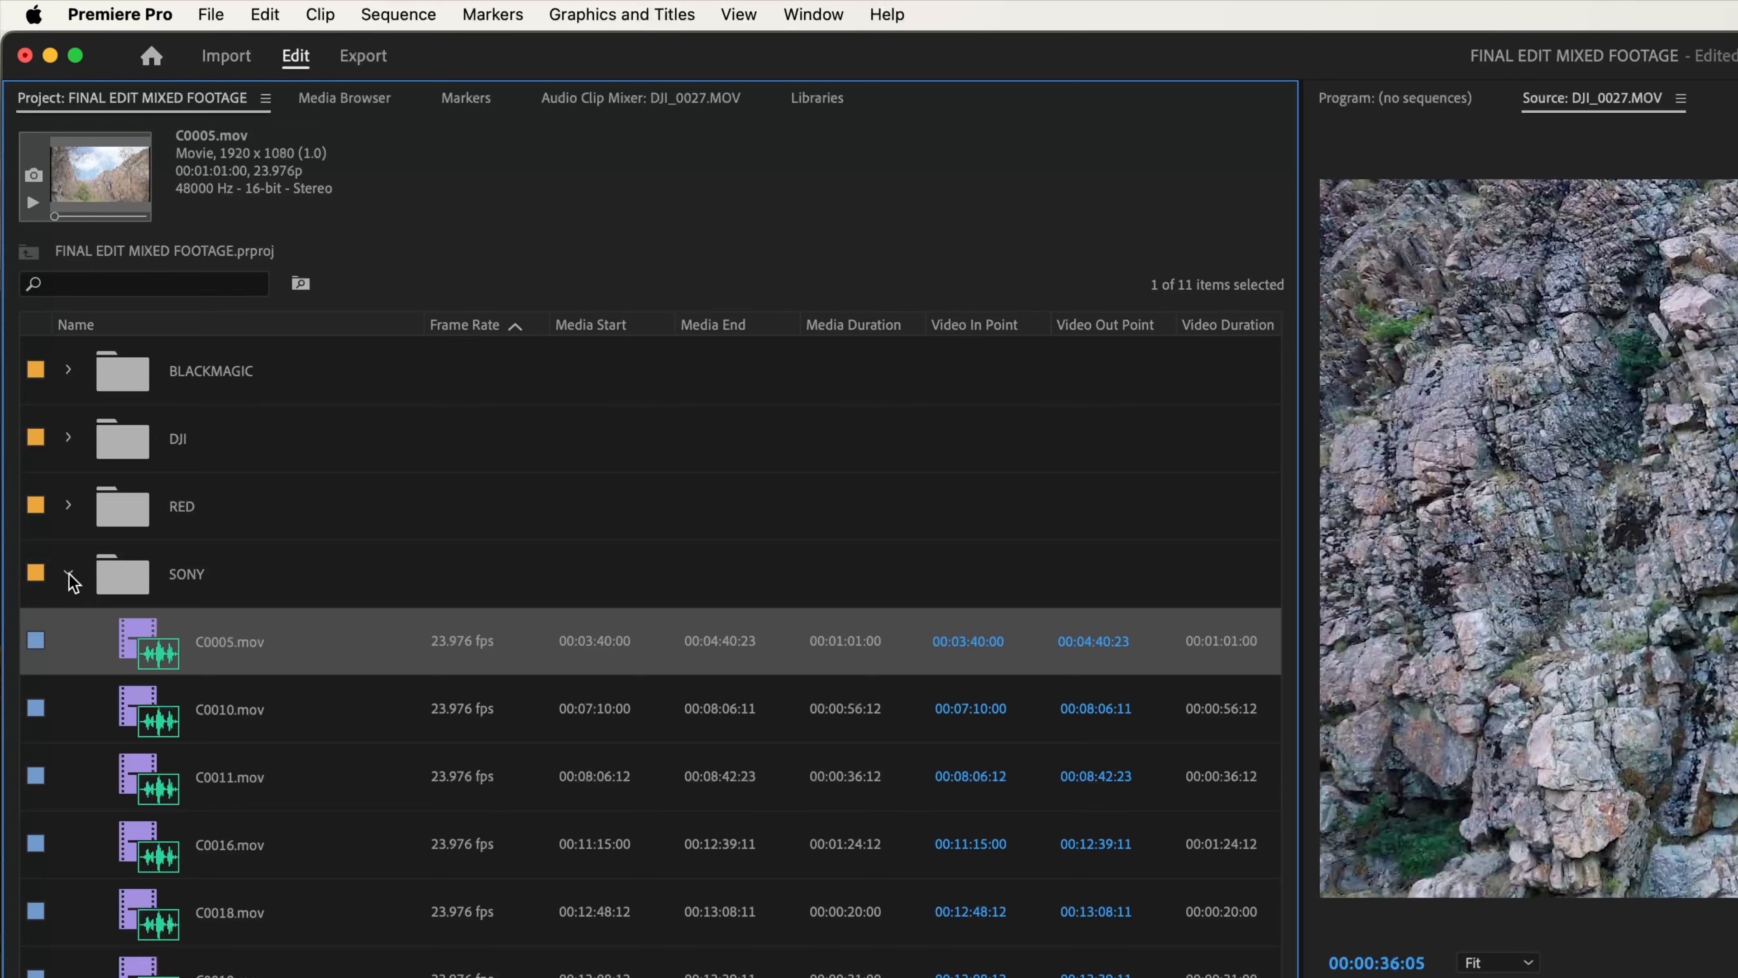
double_click(274, 626)
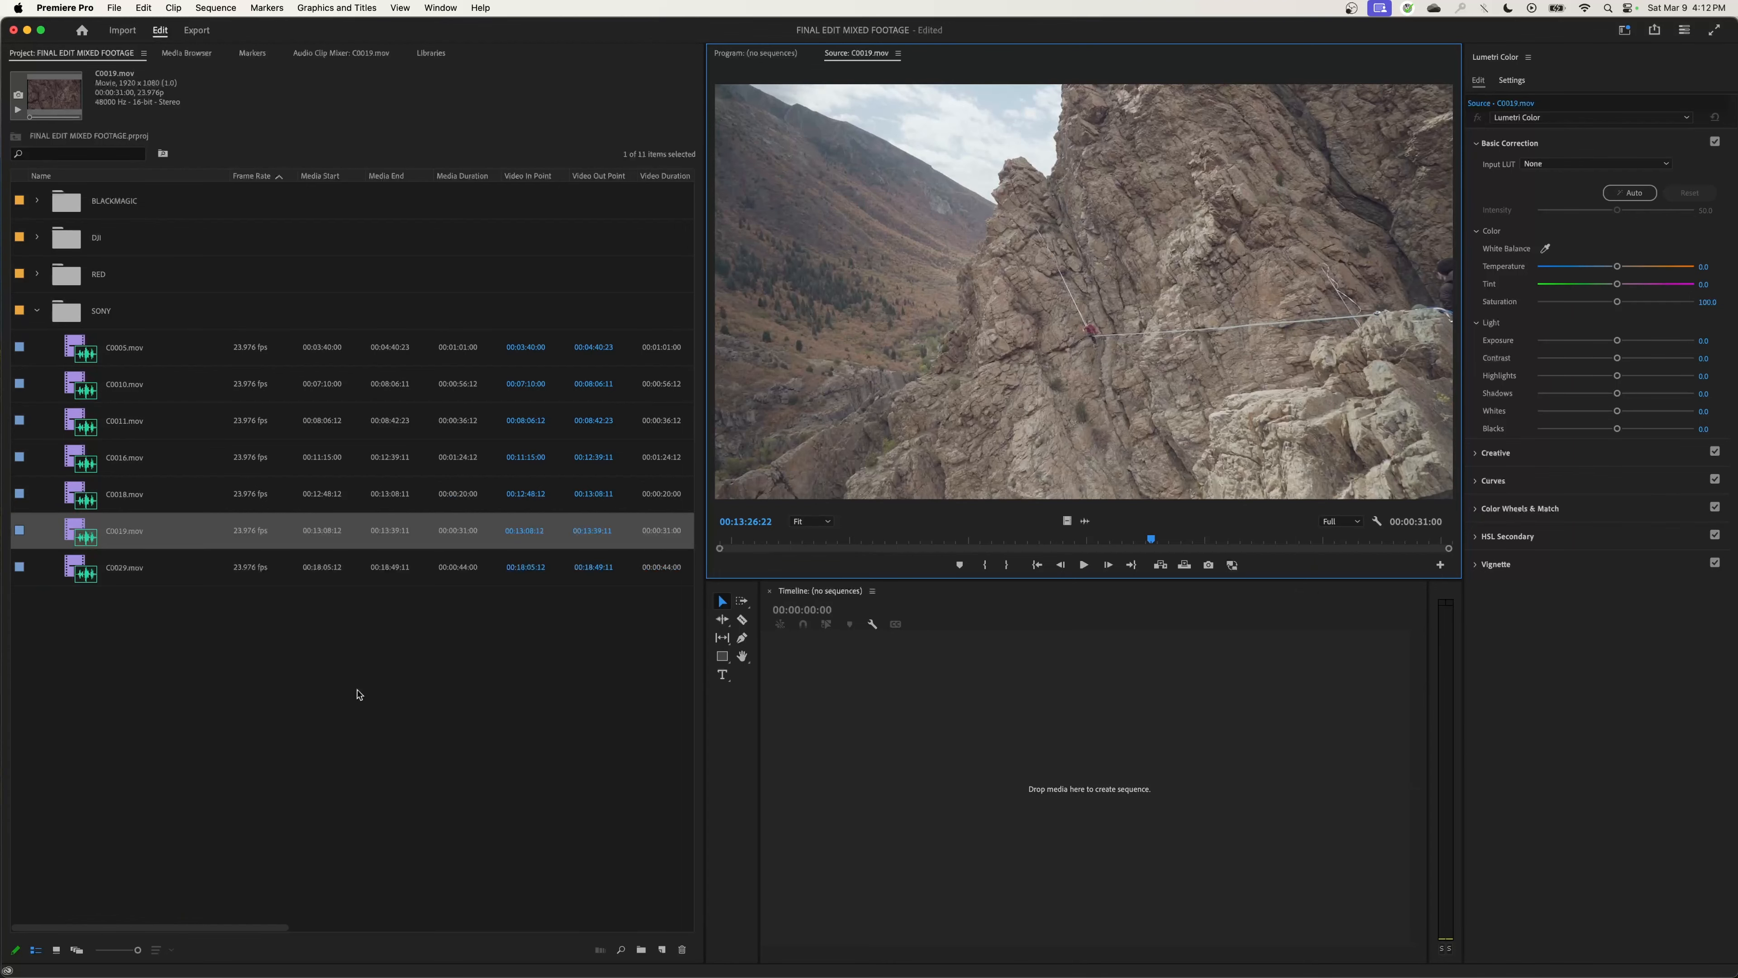
left_click(37, 311)
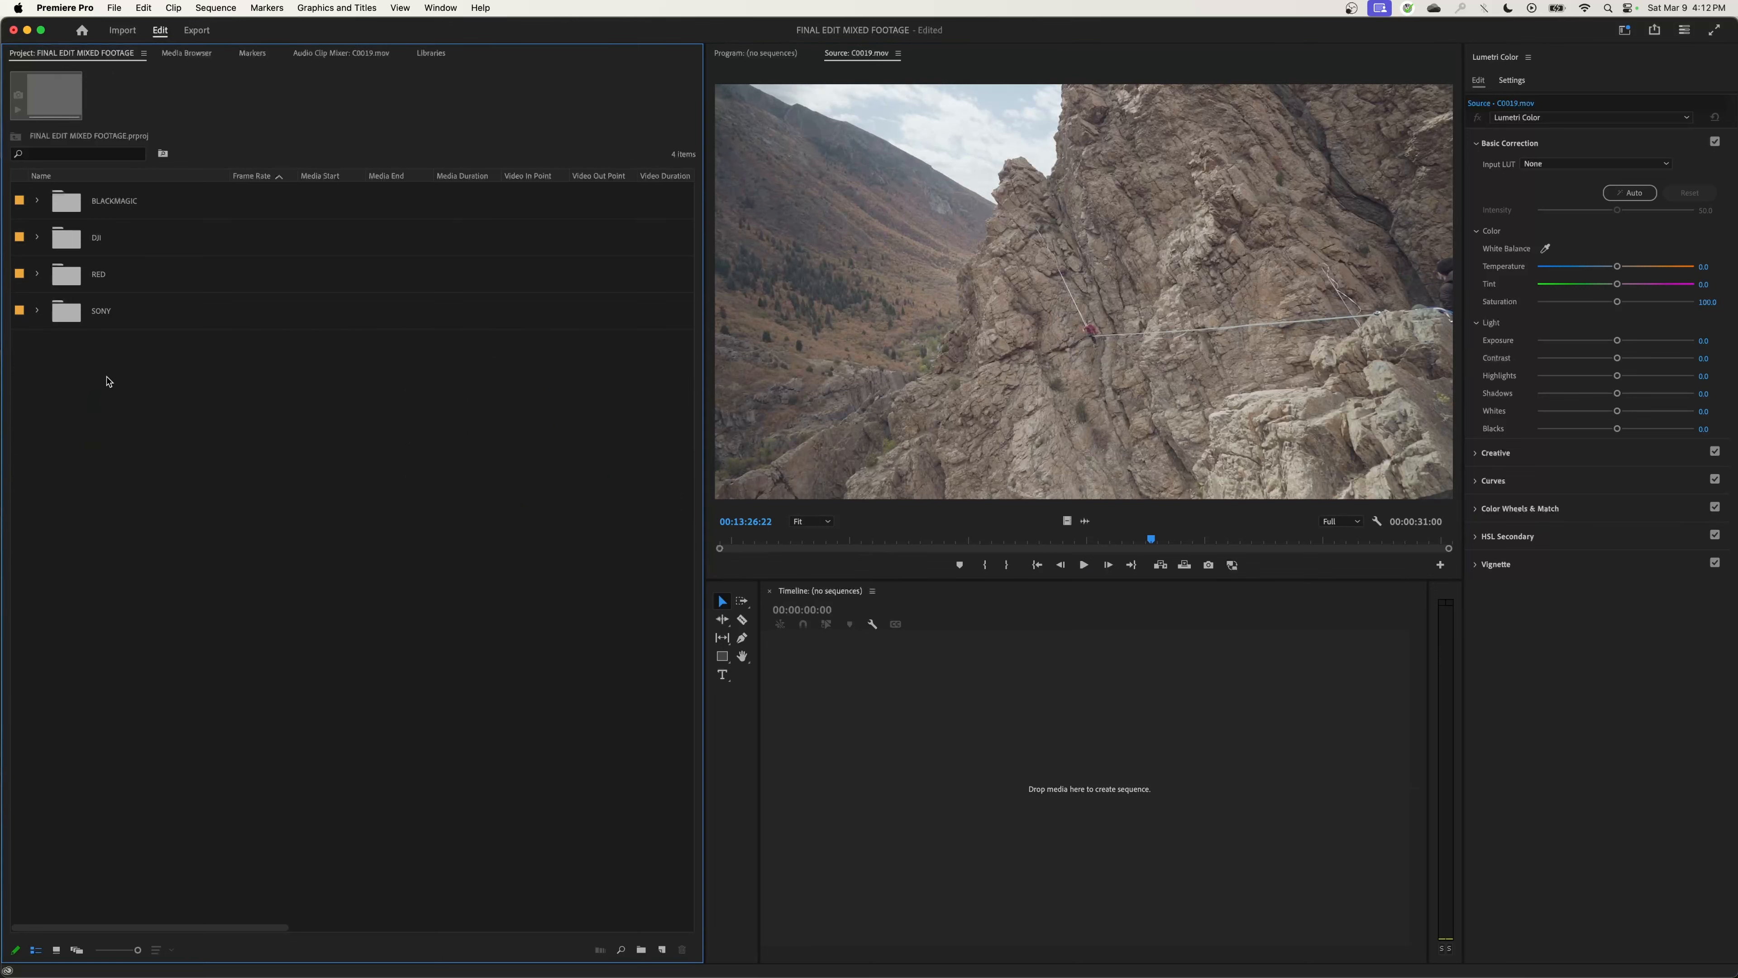
- Create a sequence from A010_05312305_C007.mov in the BLACKMAGIC bin
left_click(37, 200)
left_click(98, 233)
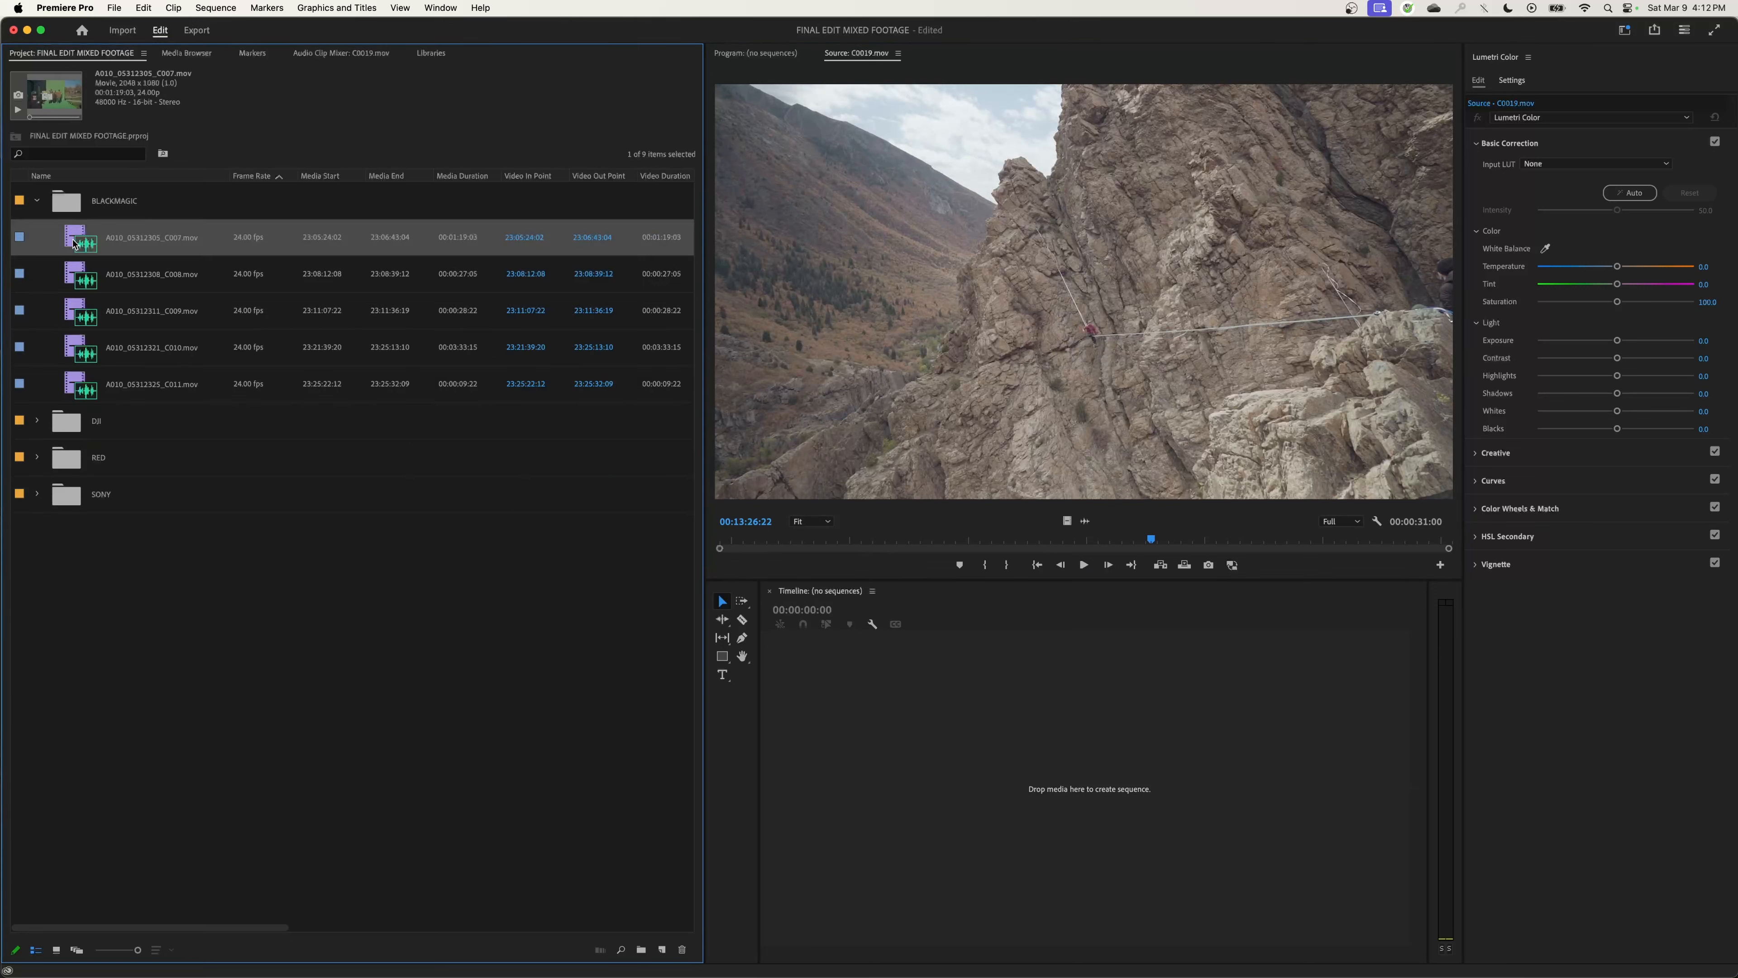
left_click_drag(819, 690, 924, 747)
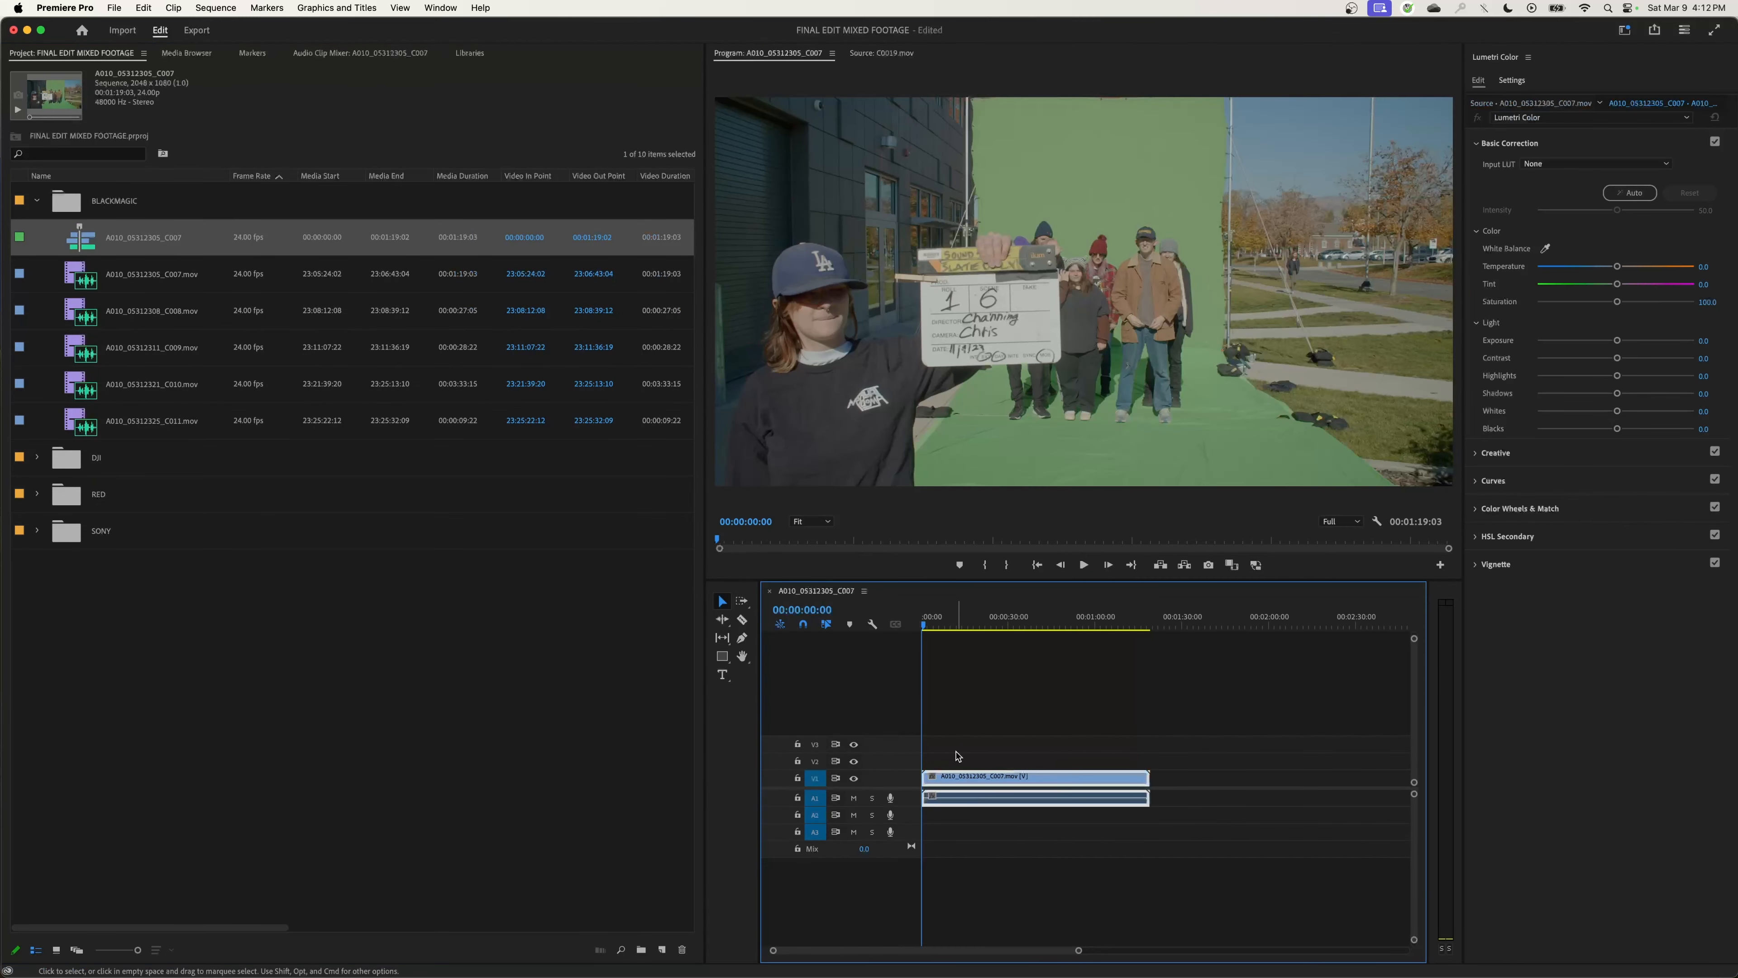
- Ripple-trim the start and end of the timeline clip to a duration of about 38 seconds
left_click_drag(952, 620, 1031, 624)
key("q")
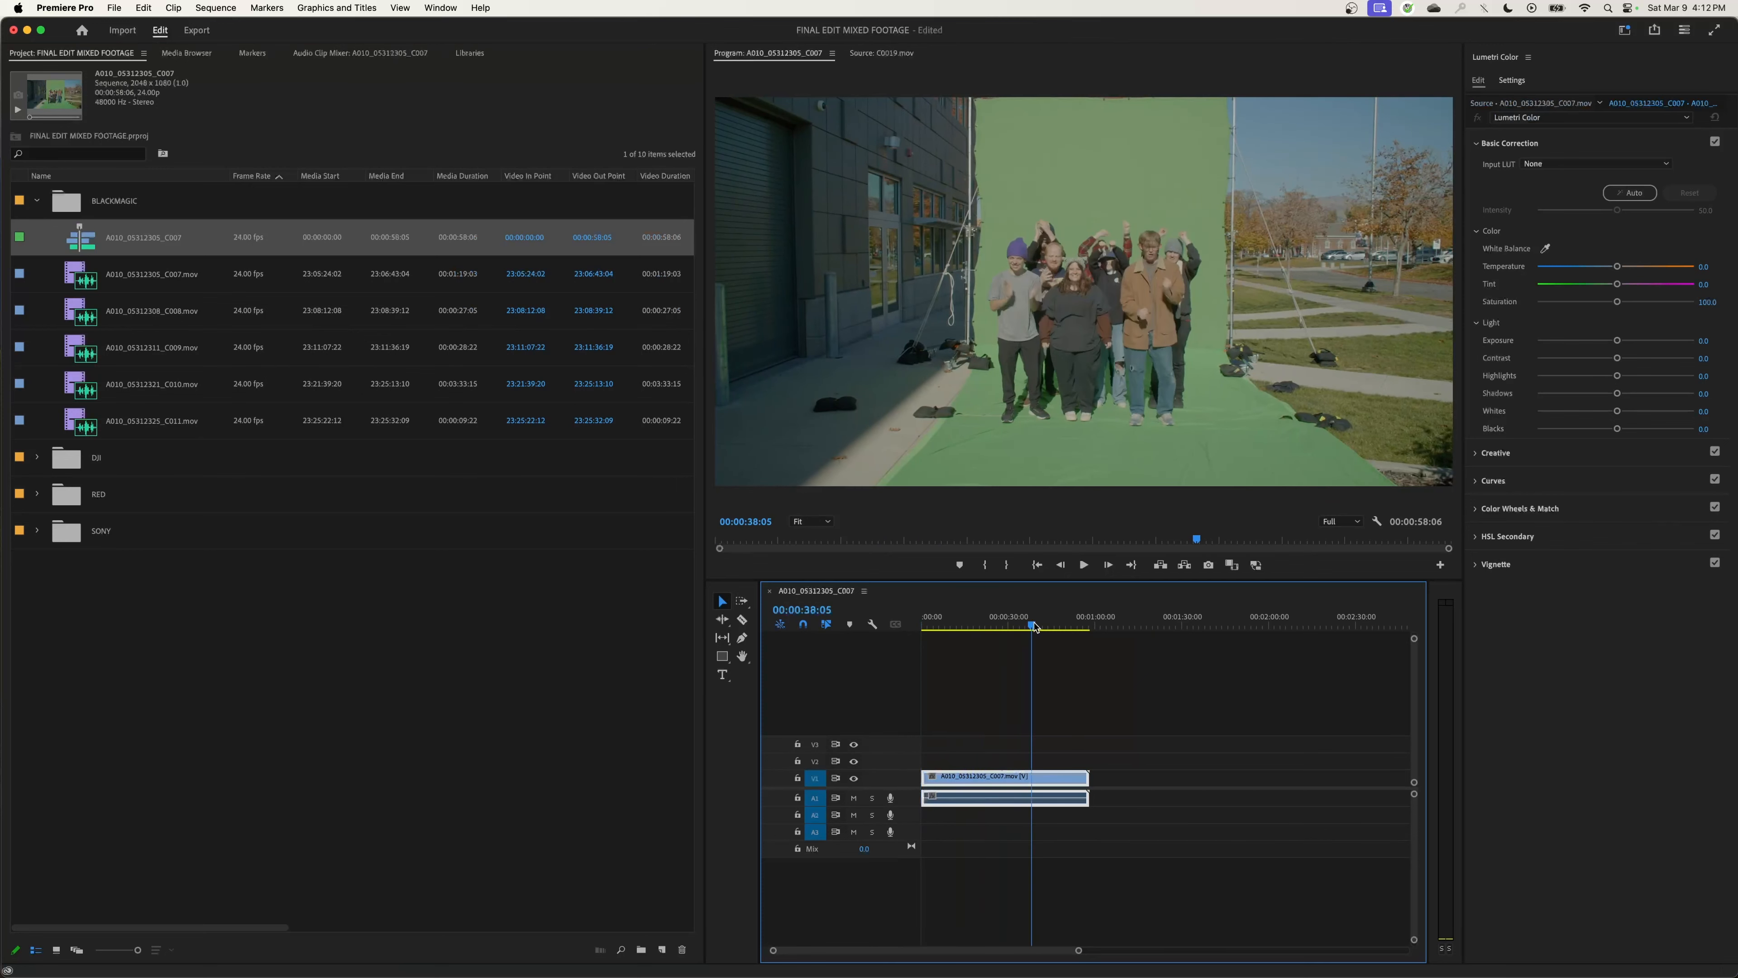
key("w")
- Open DJI_0040.MOV from the DJI bin in the Source Monitor and mark its in point at 00:00:08:22 and an out point
left_click(37, 457)
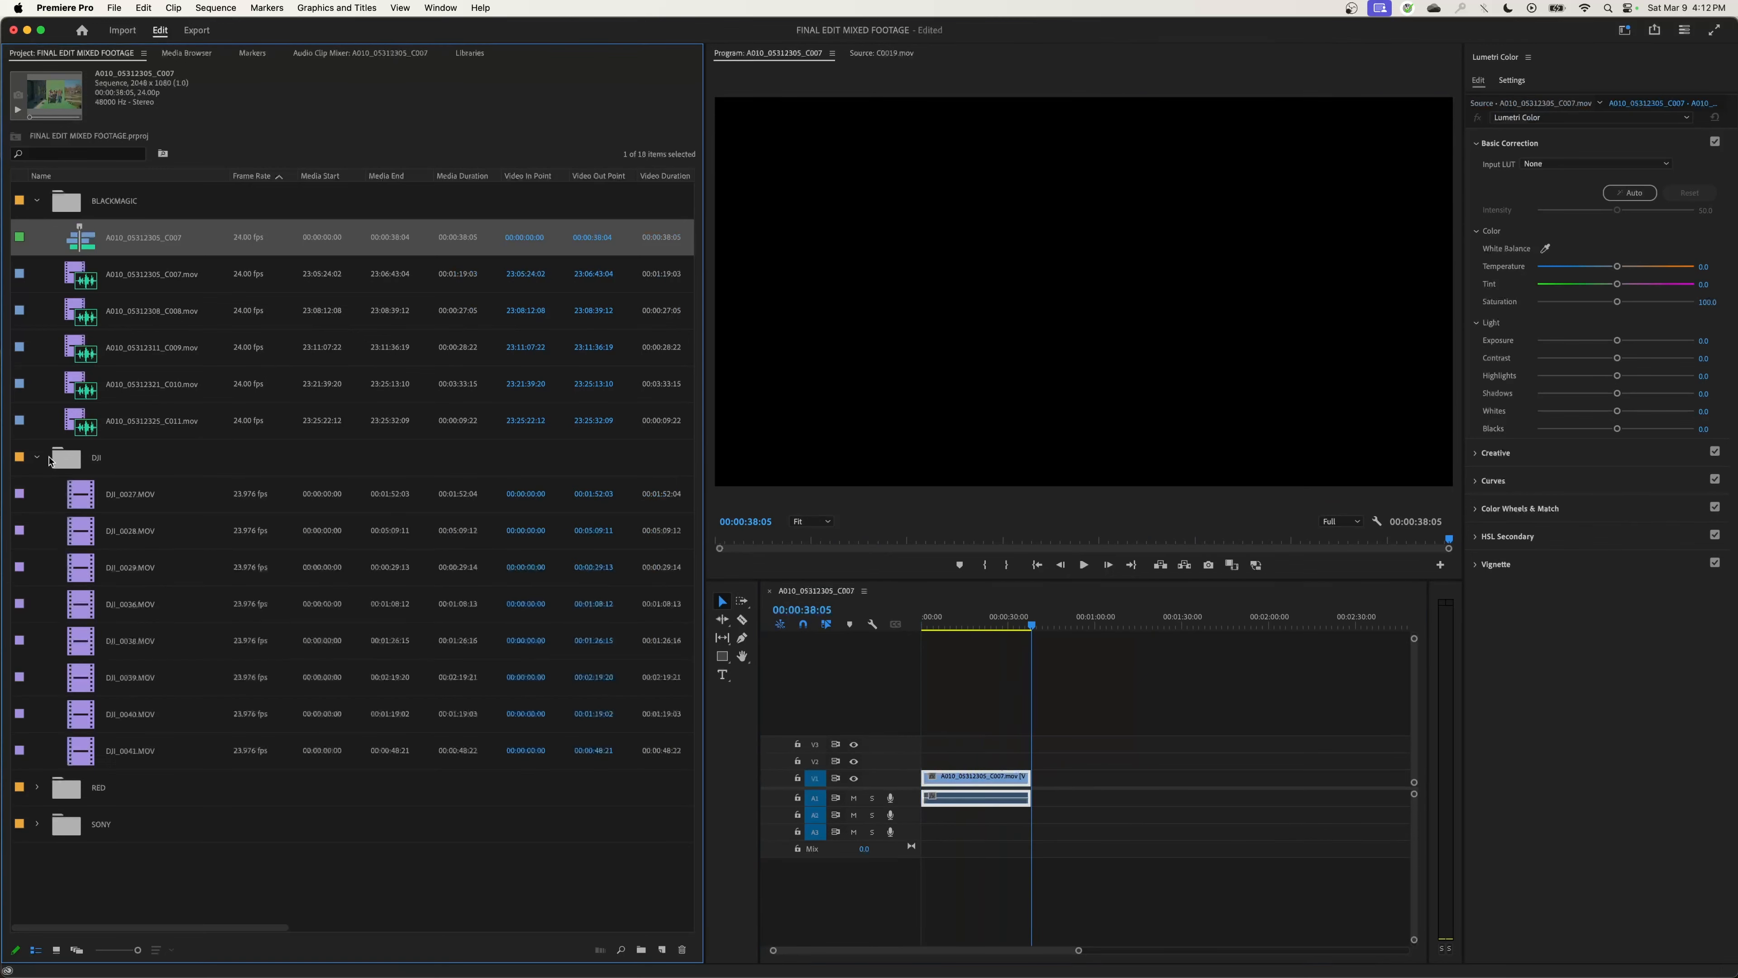
left_click_drag(96, 505, 1194, 731)
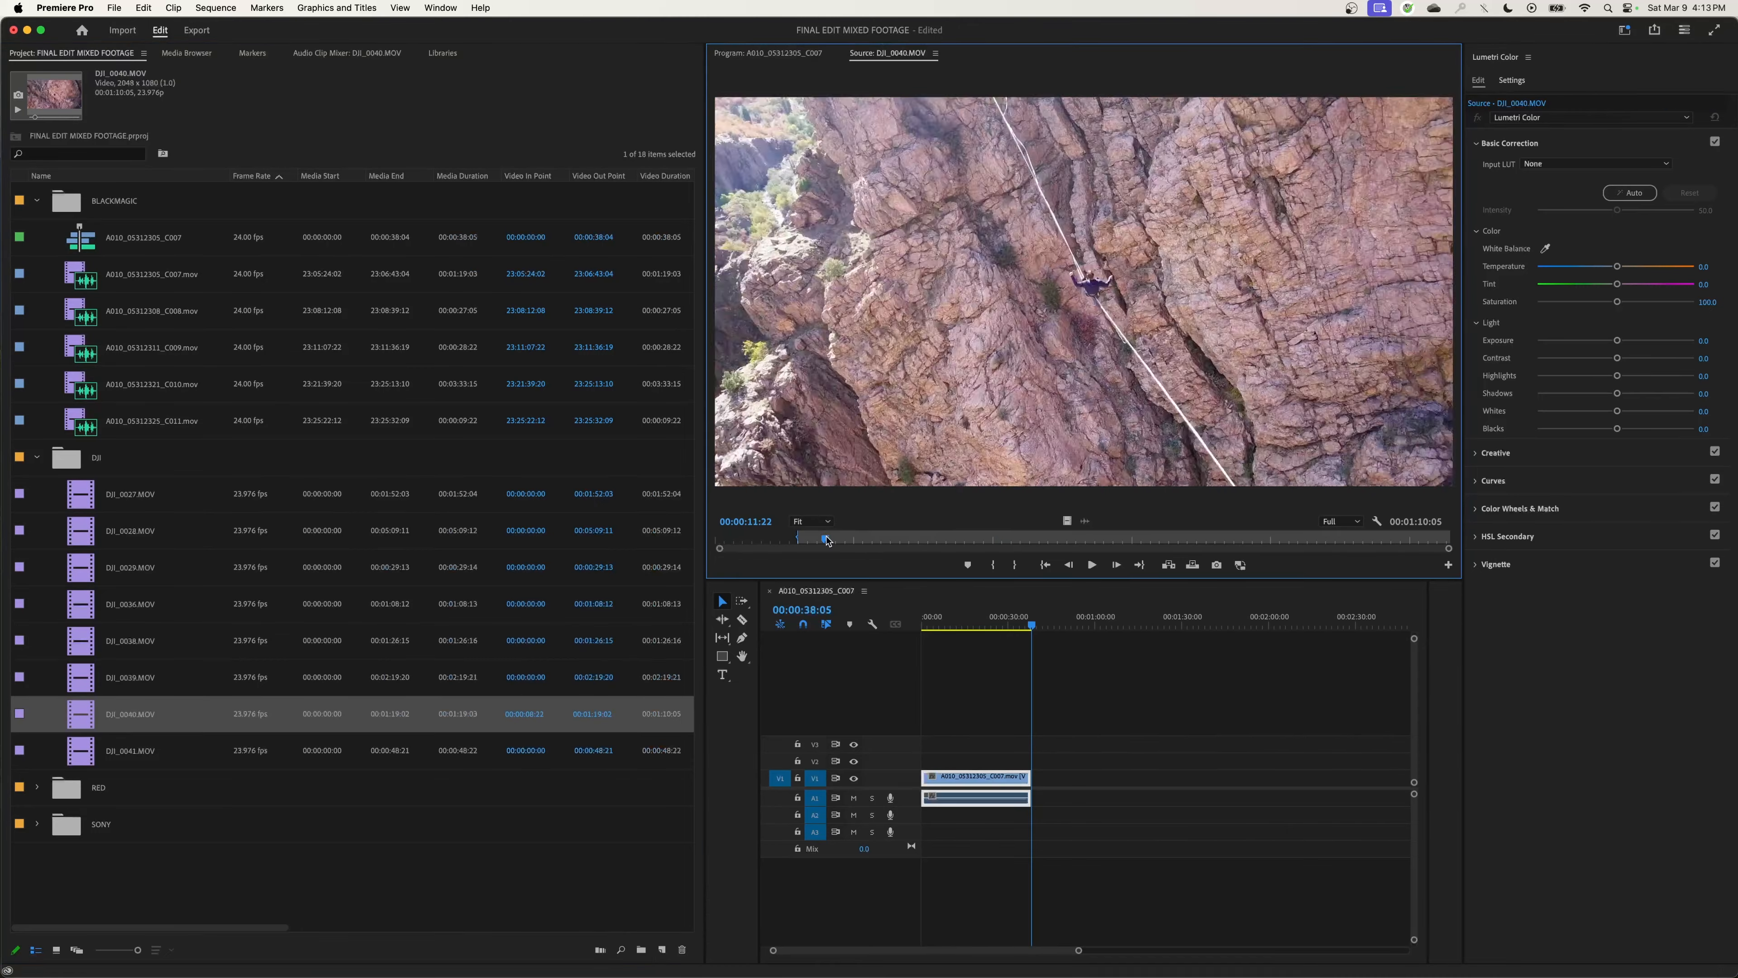
left_click_drag(827, 541, 958, 539)
key("o")
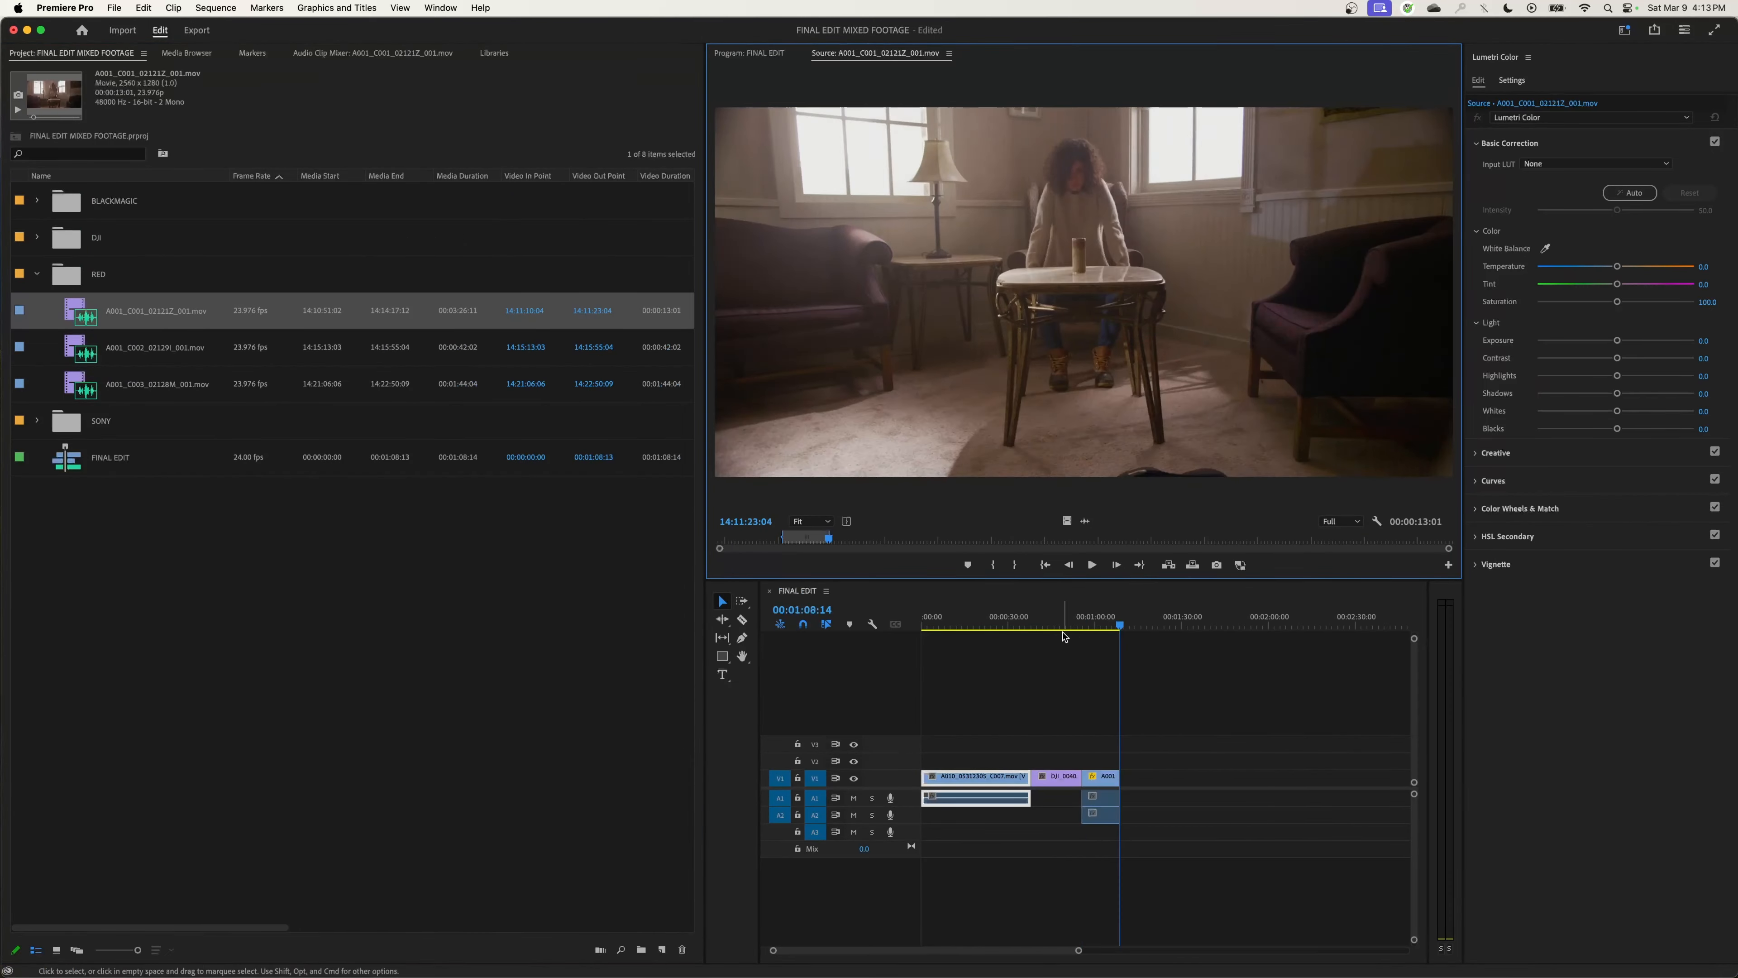
- Open C0010.mov from the SONY bin and insert its range from 00:07:31:22 to 00:07:40:05 at the end of the FINAL EDIT sequence
left_click(50, 427)
left_click(39, 422)
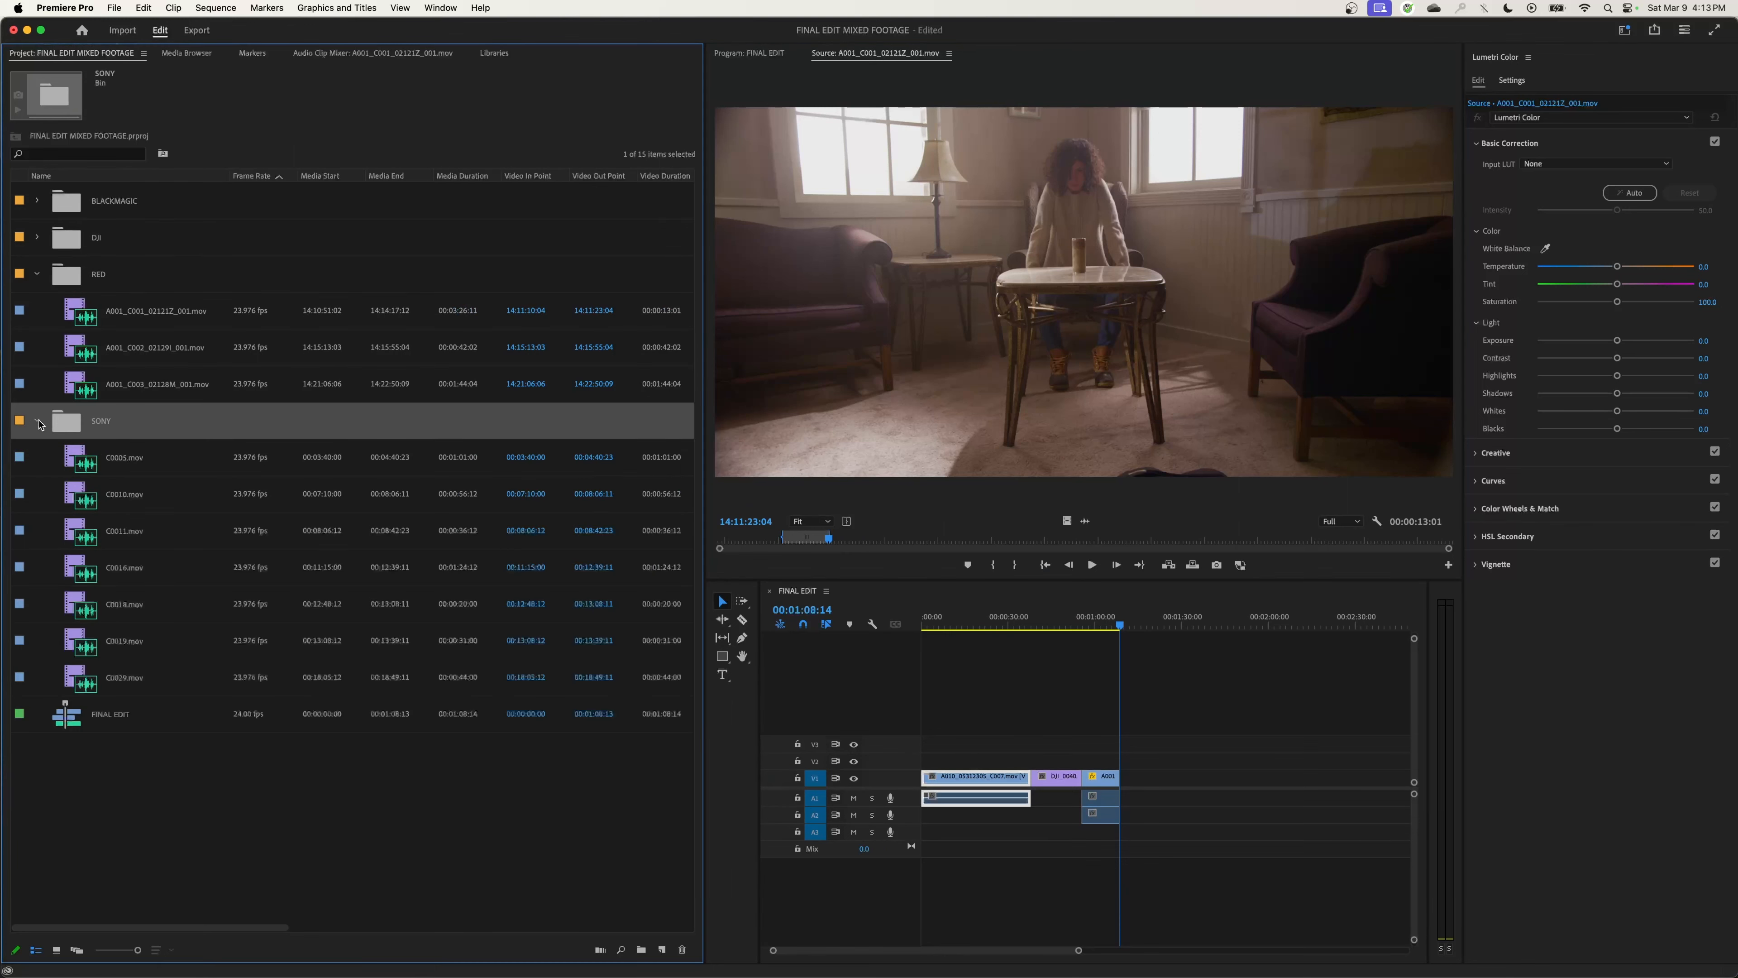
double_click(98, 508)
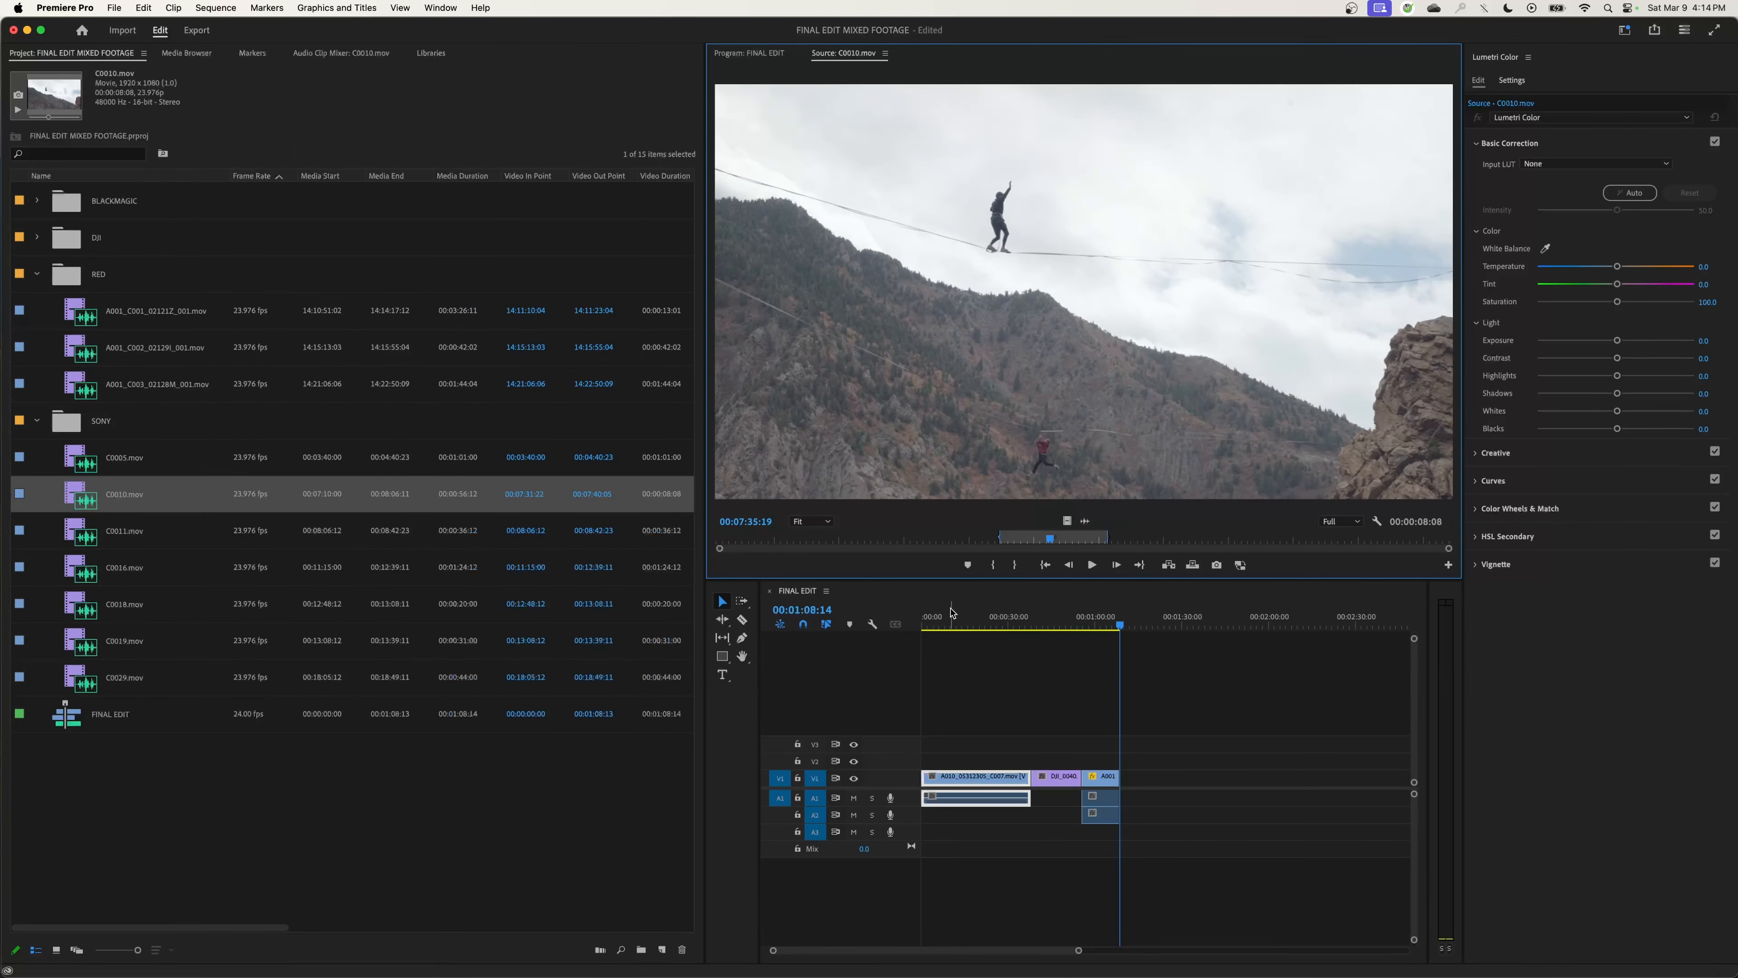
key("comma")
- Fit the whole FINAL EDIT sequence in the timeline and expand all tracks to show thumbnails and waveforms
left_click(1070, 699)
key("backslash")
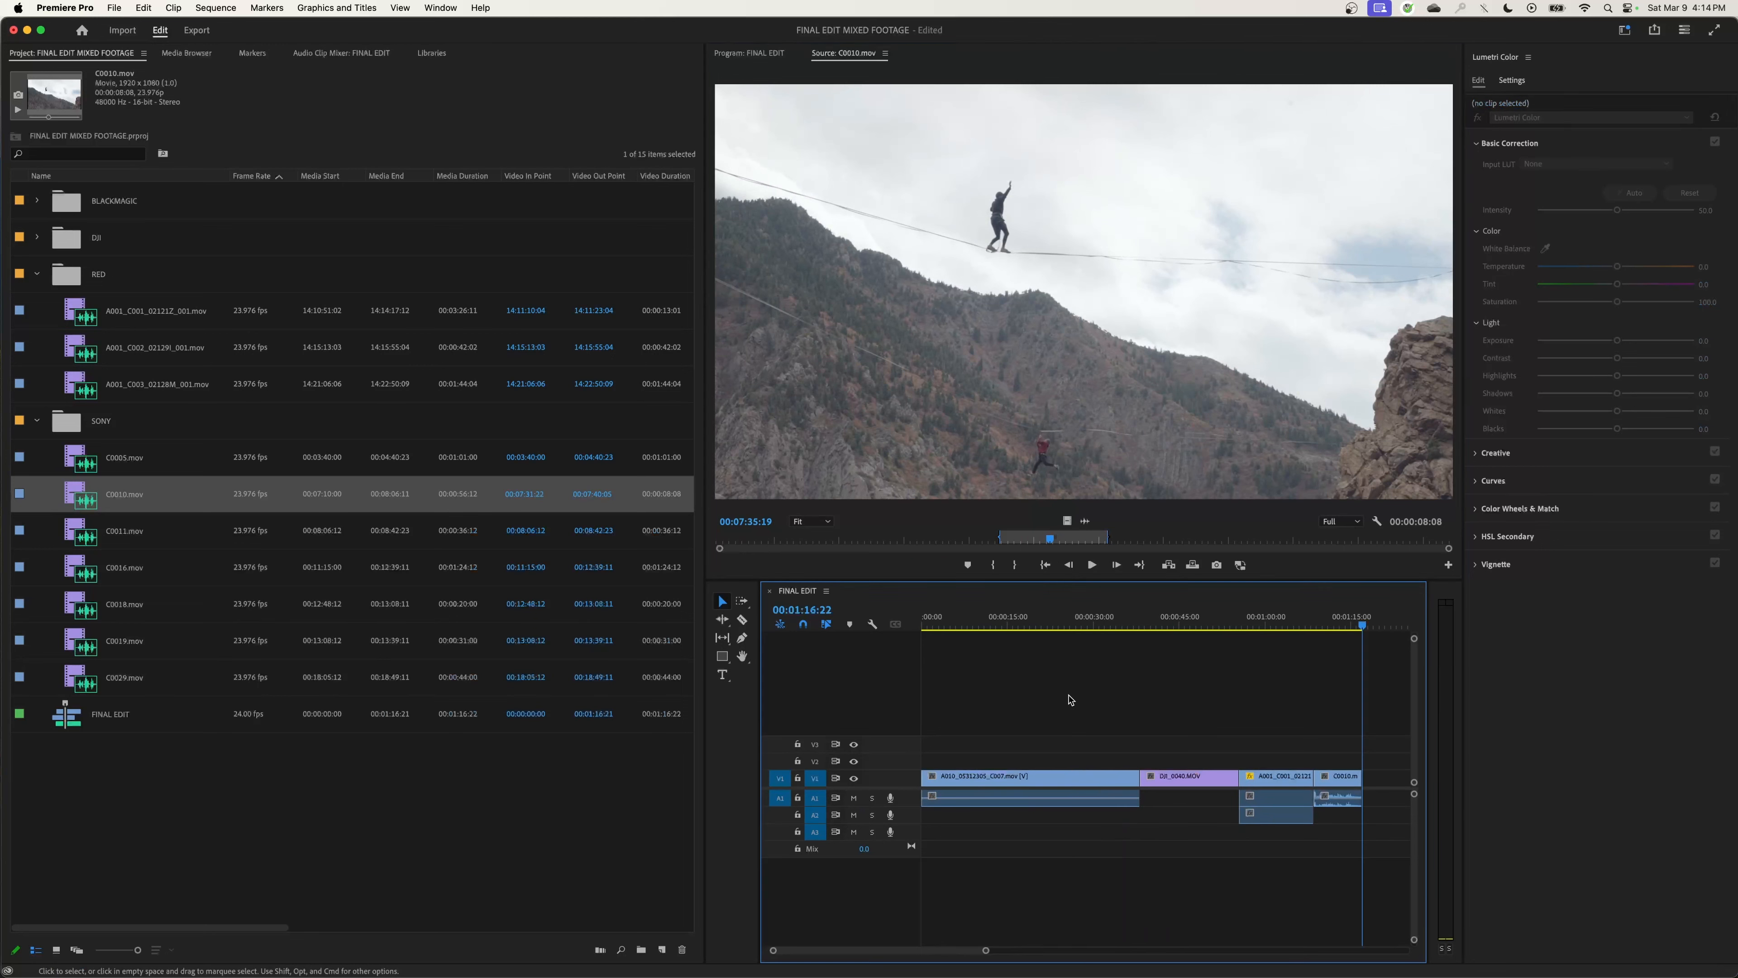
key("shift+equal")
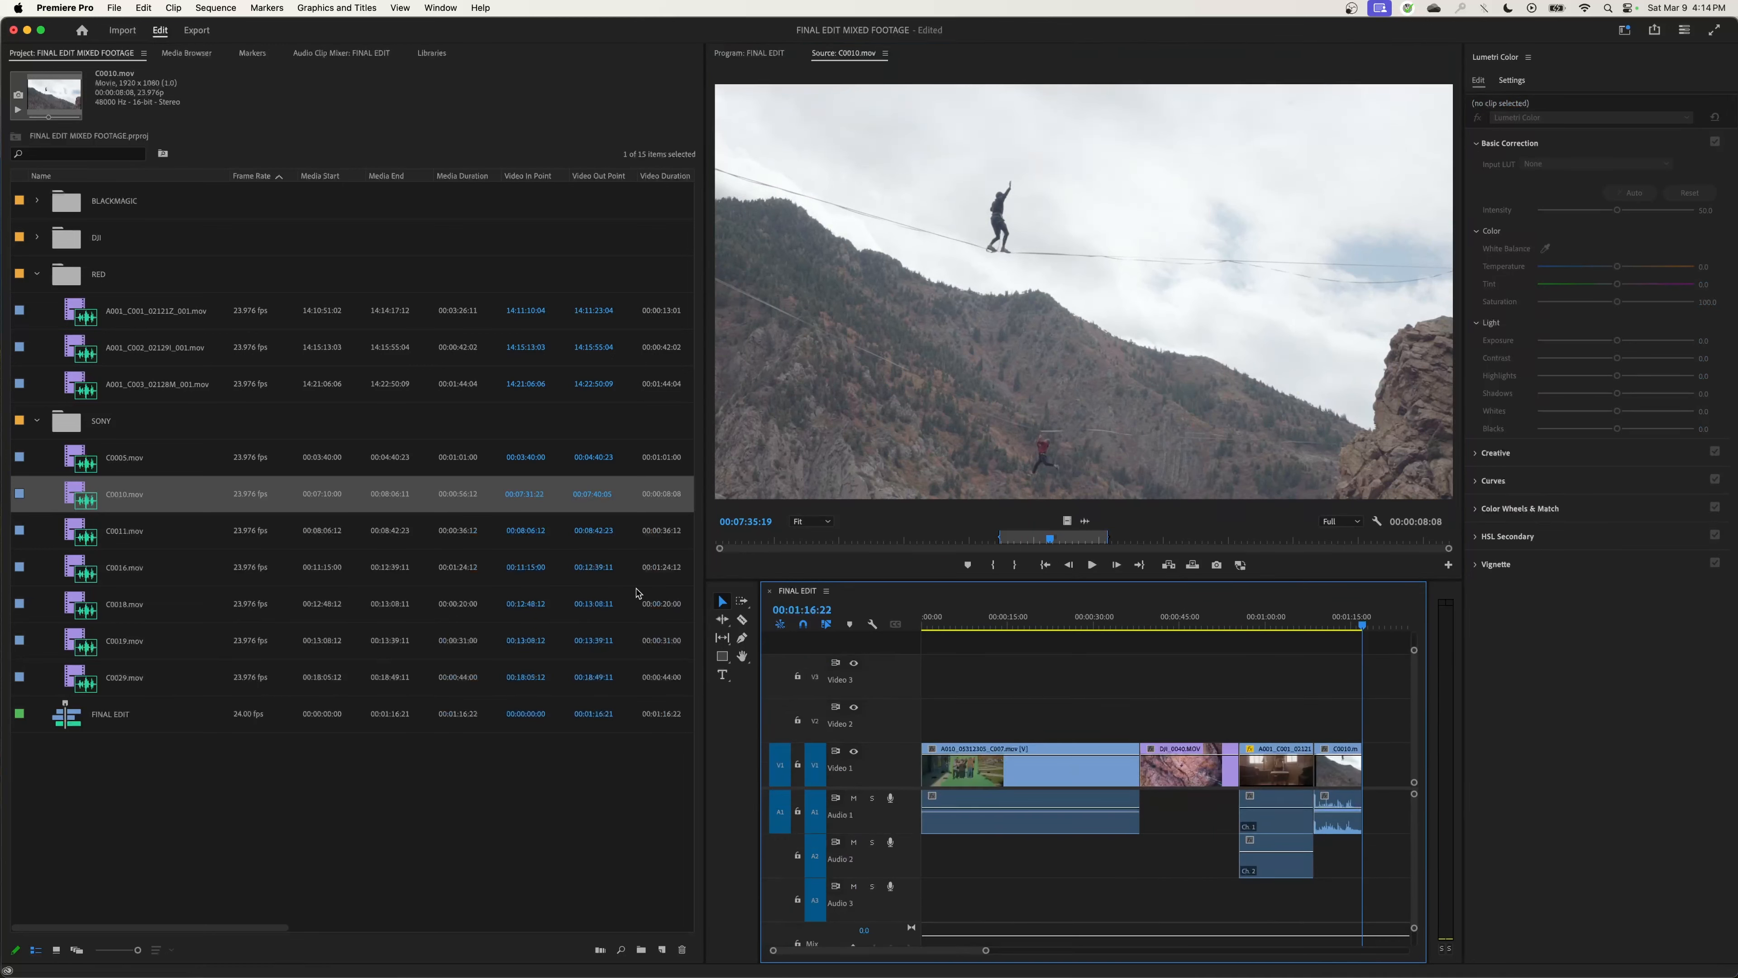
- Review the first clip in the timeline and examine the frame size and frame rate of the FINAL EDIT sequence
left_click_drag(1348, 617, 1351, 623)
left_click(1054, 623)
left_click(110, 713)
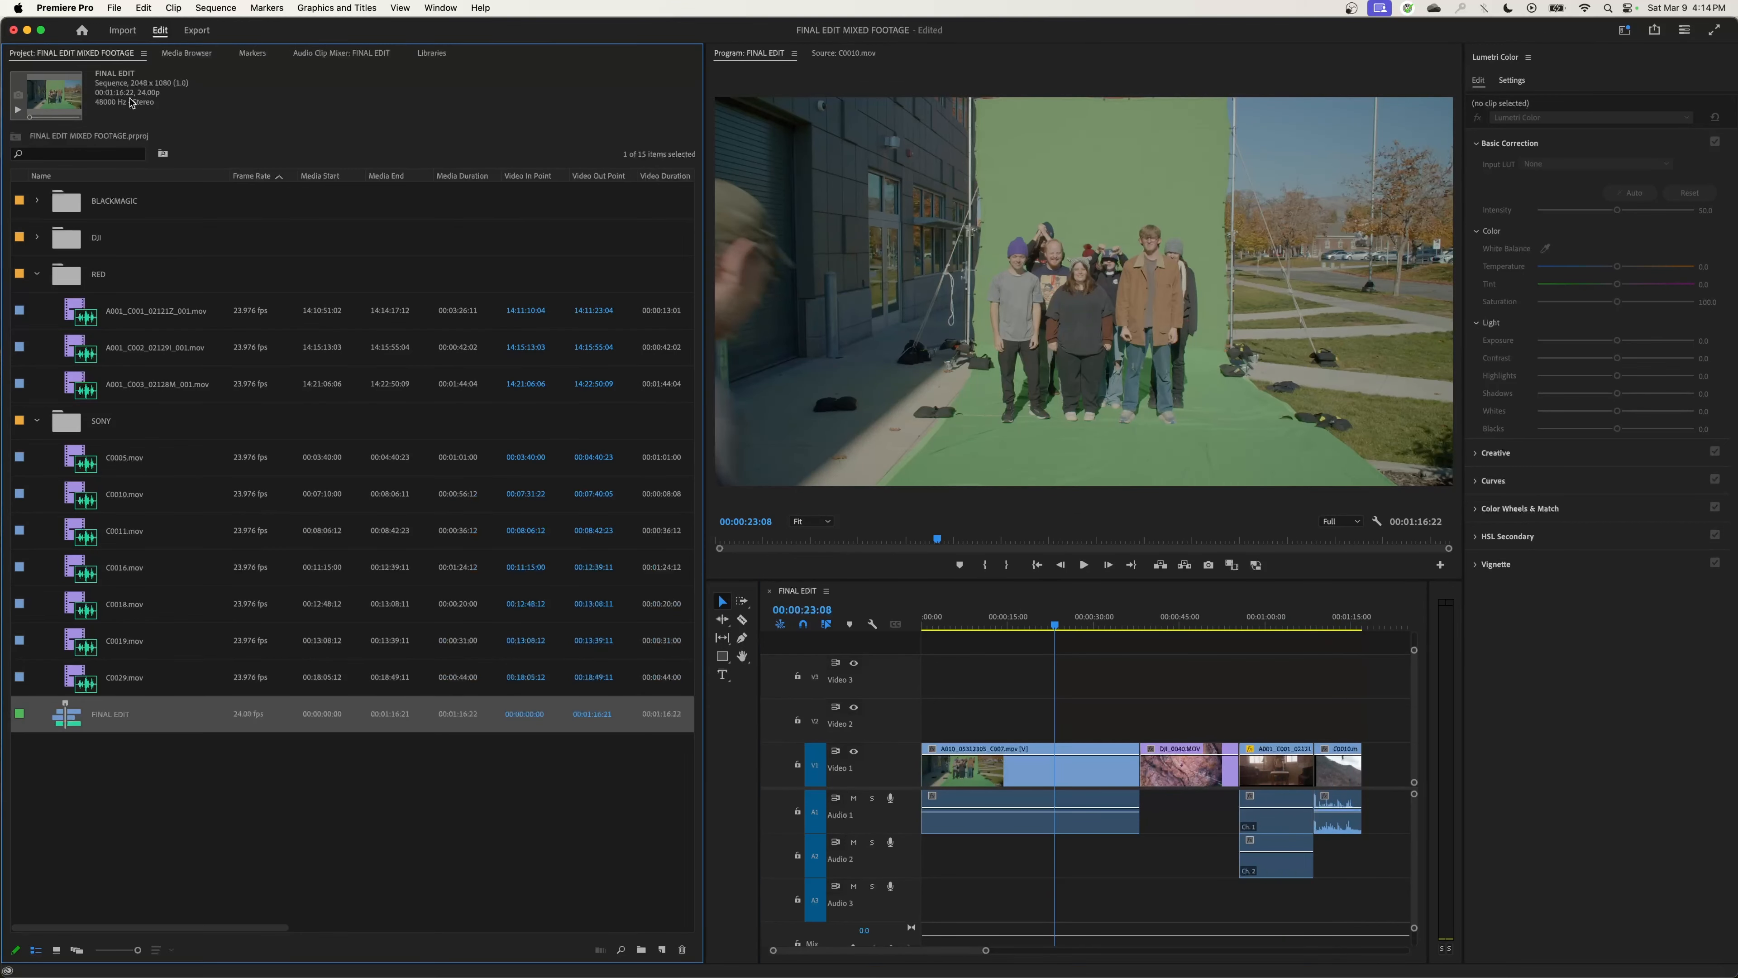
- Review the first clip, DJI_0040.MOV, the RED clip and C0010.mov in the FINAL EDIT timeline, comparing how each fills the frame
left_click(1080, 767)
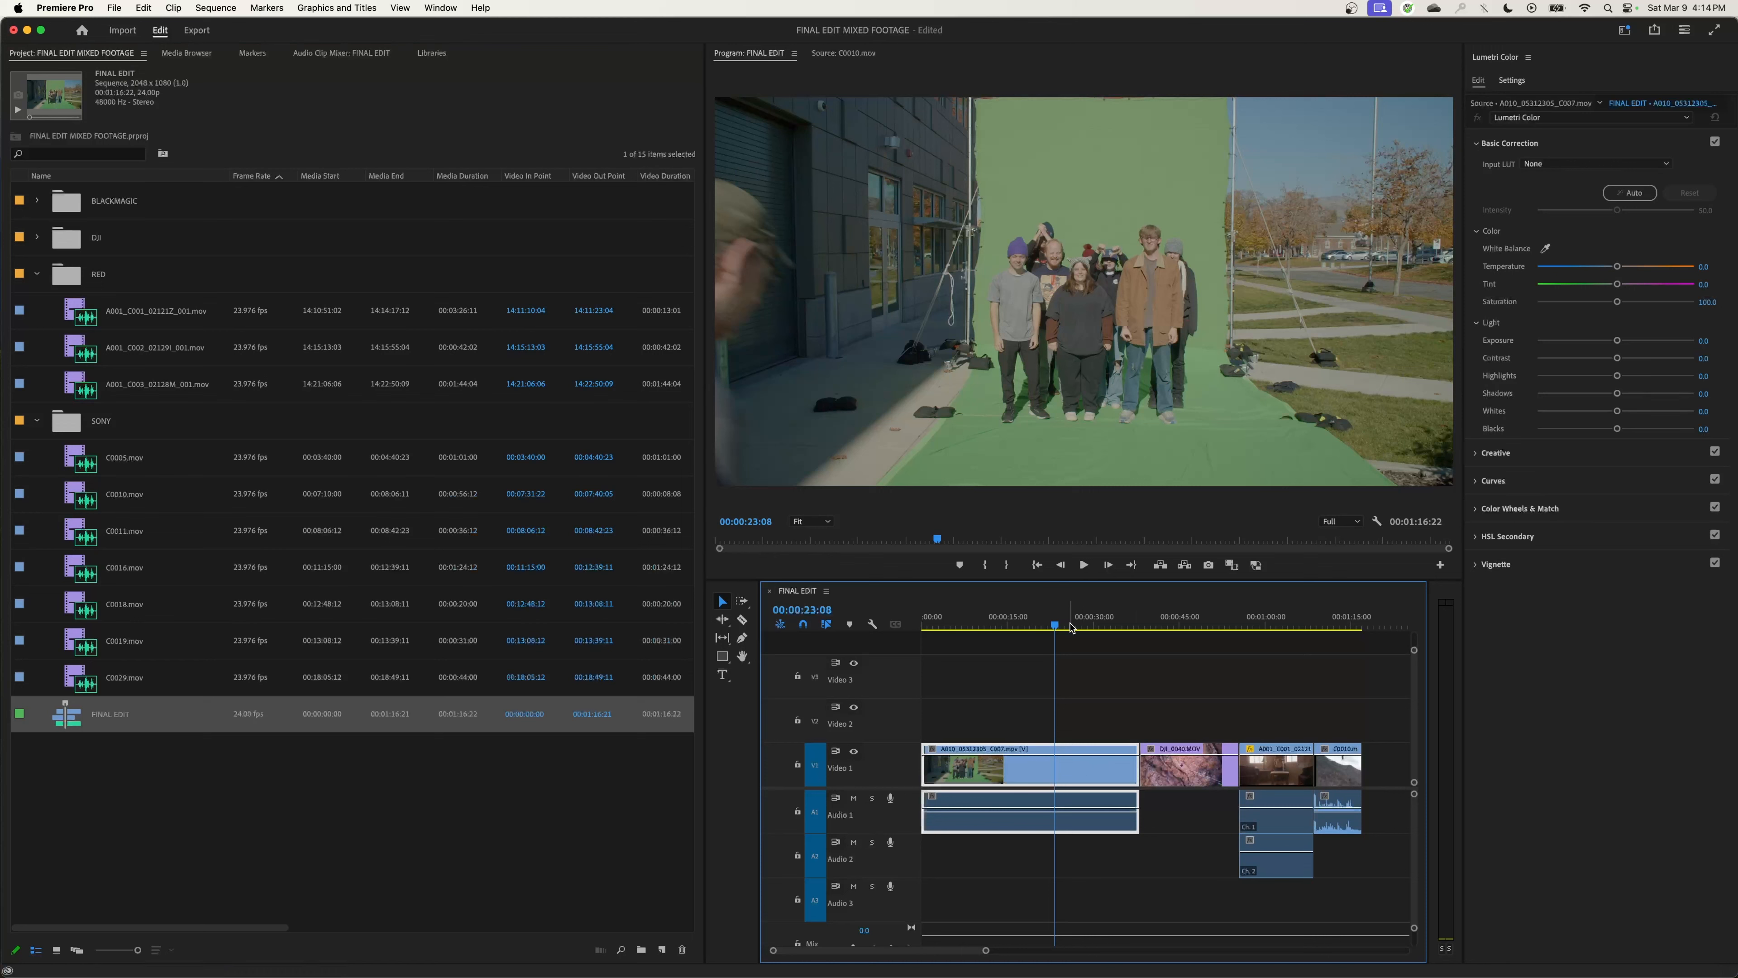
left_click(1170, 624)
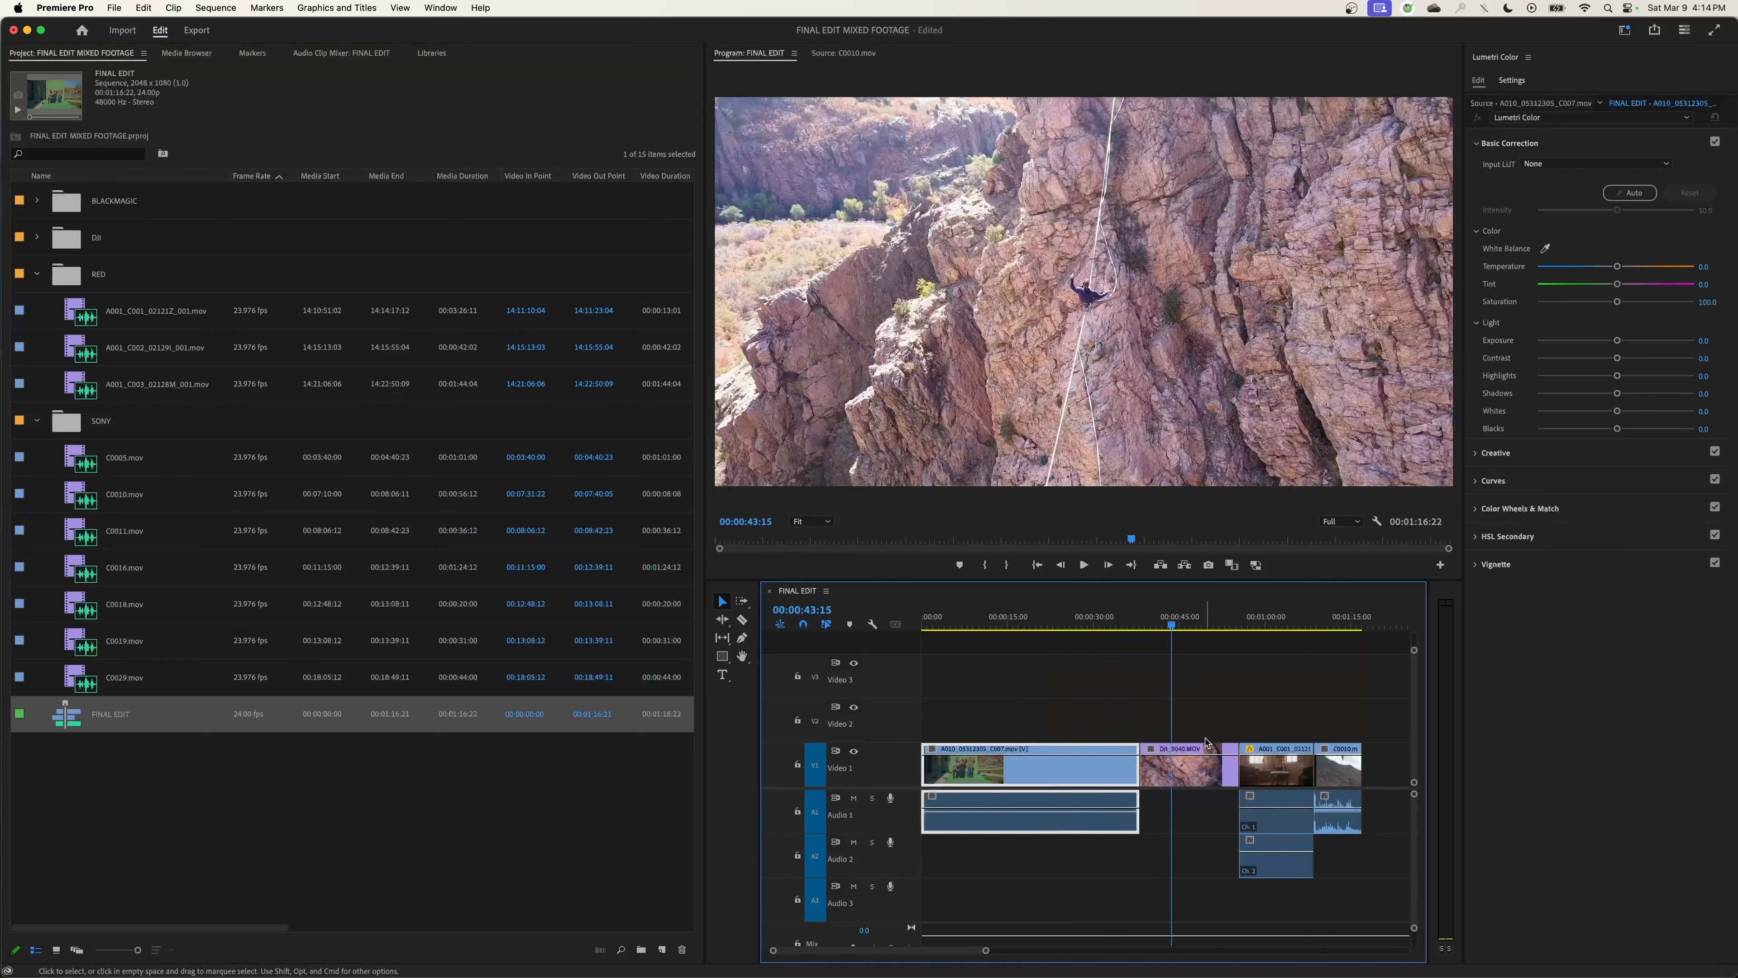
left_click(1191, 753)
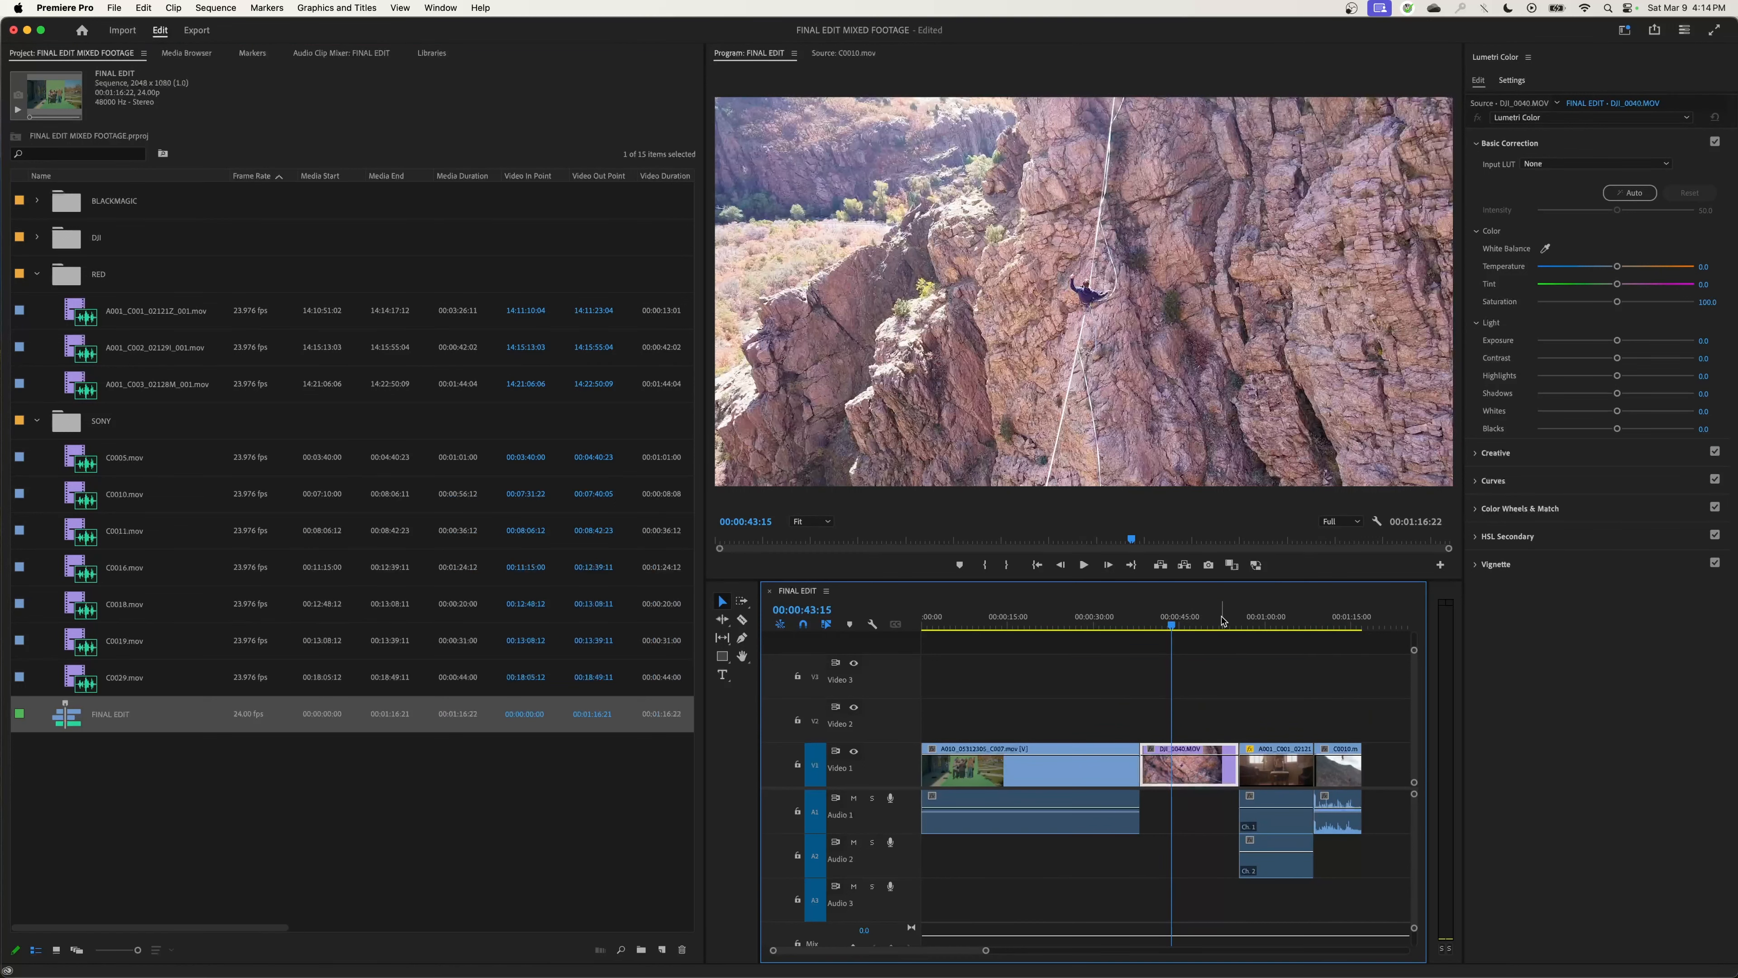
left_click(1262, 619)
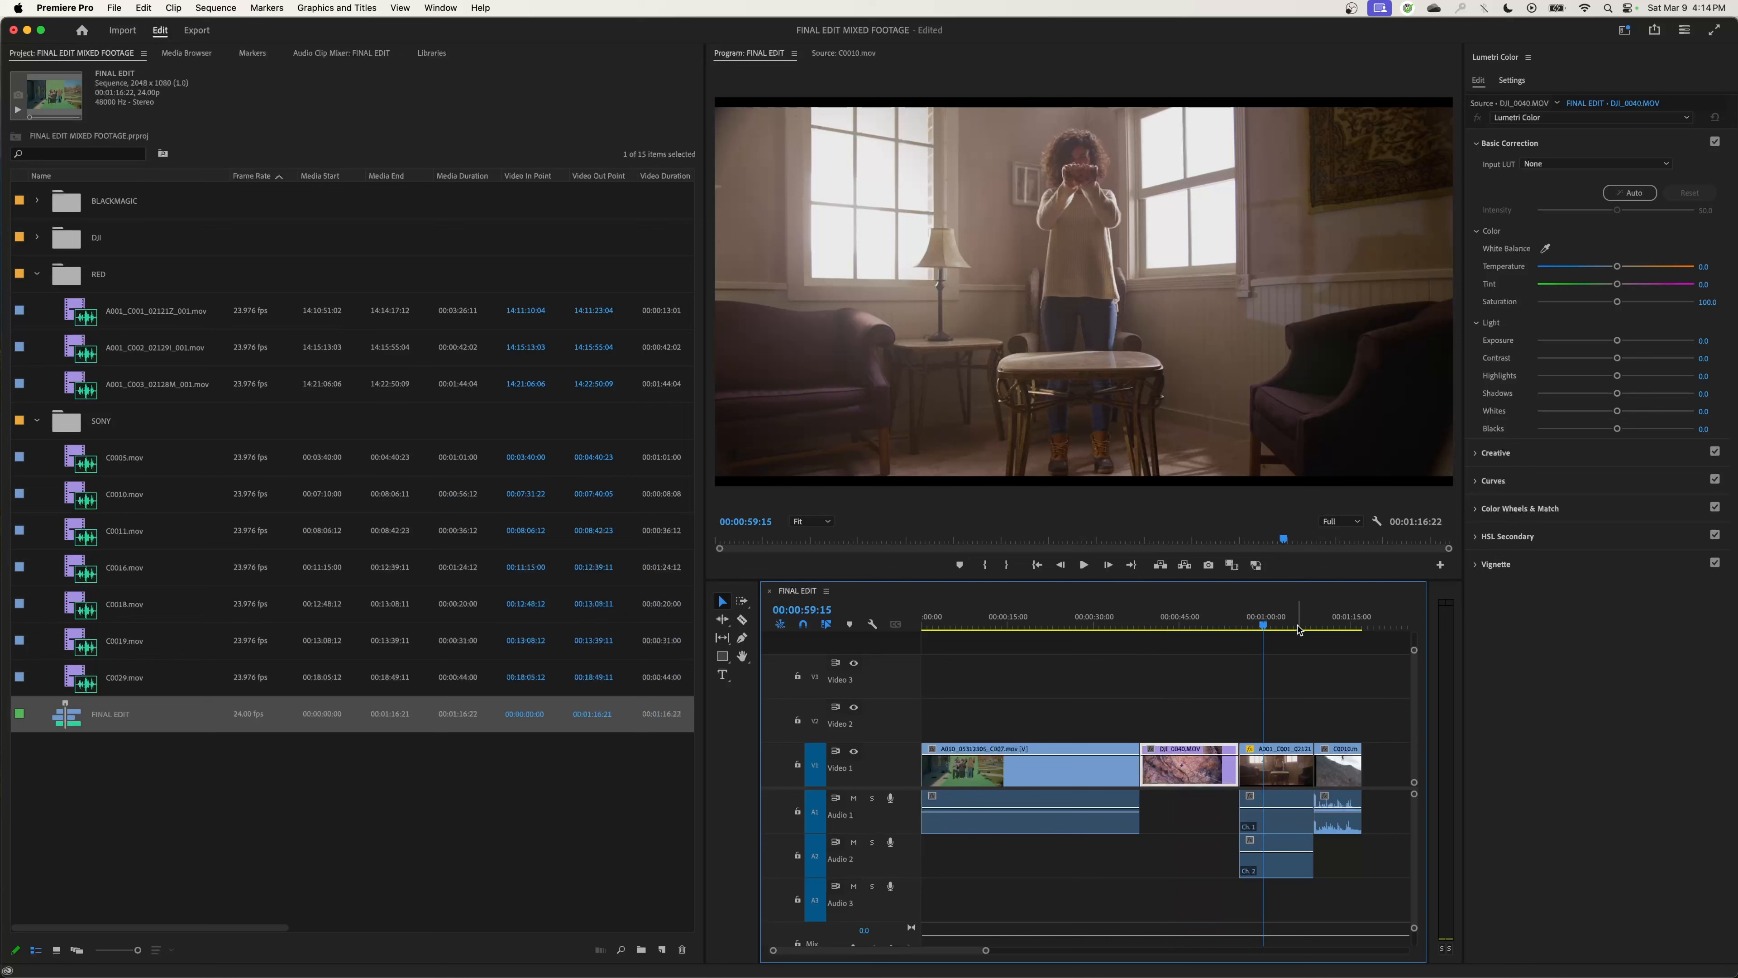
left_click_drag(1297, 620, 1329, 625)
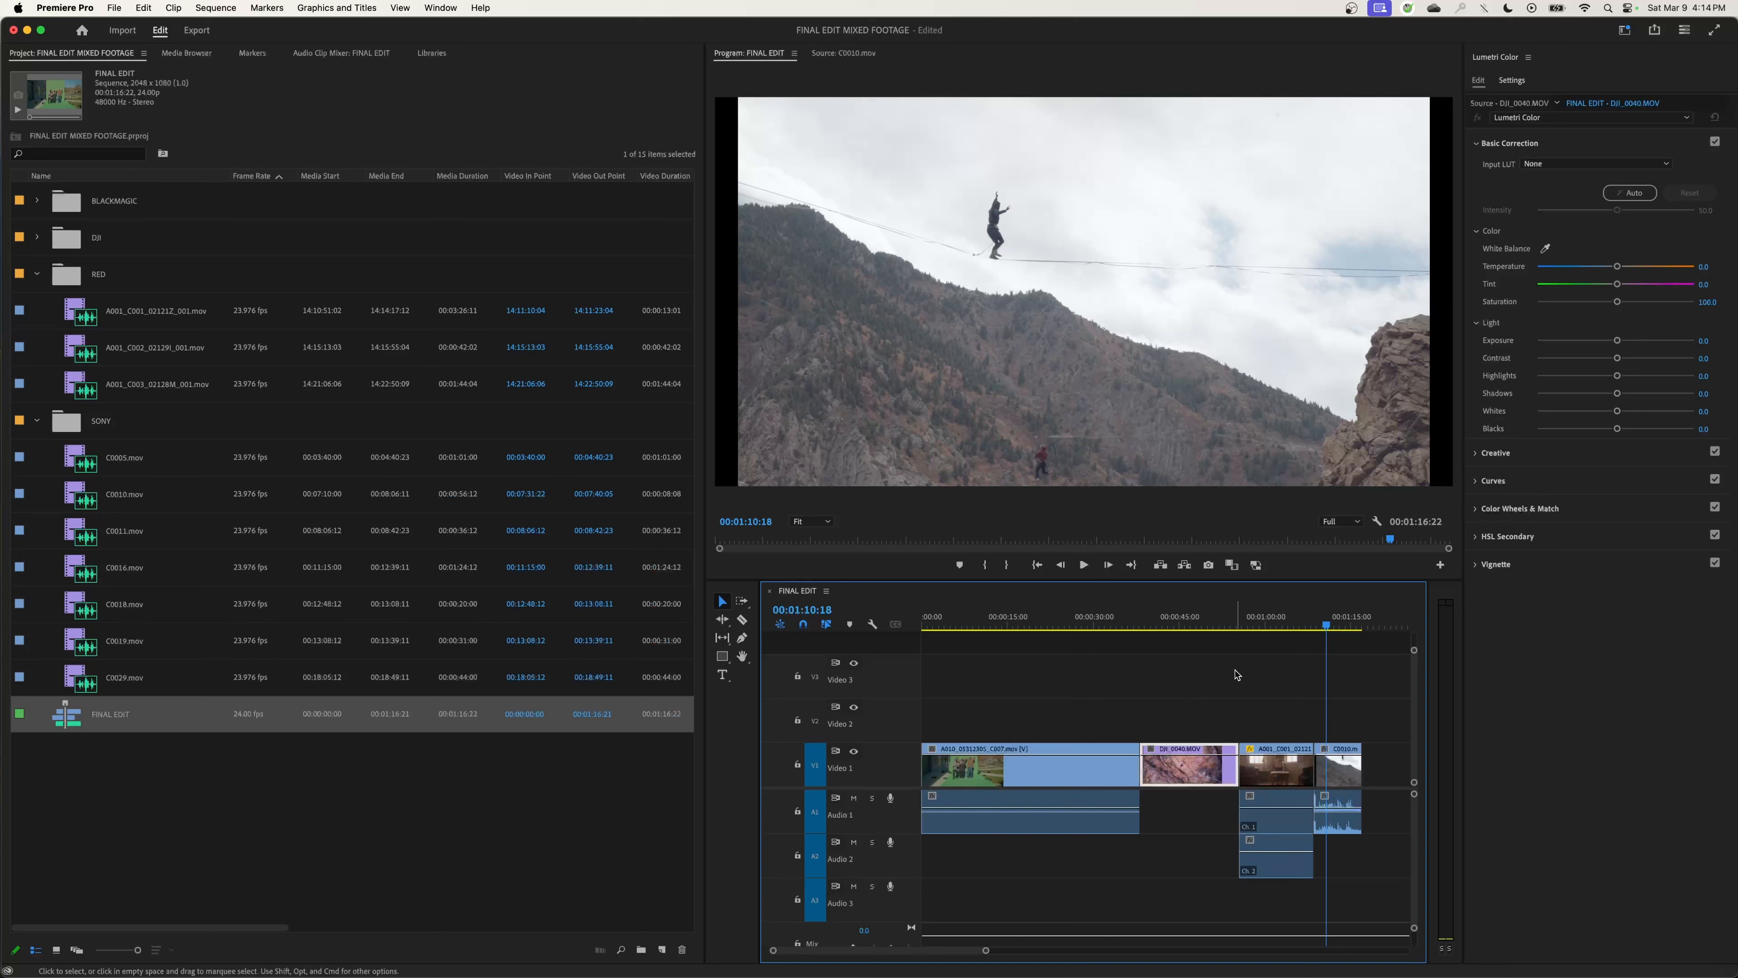
- Save the project and collapse the SONY and RED bins
key("super+s")
left_click(37, 421)
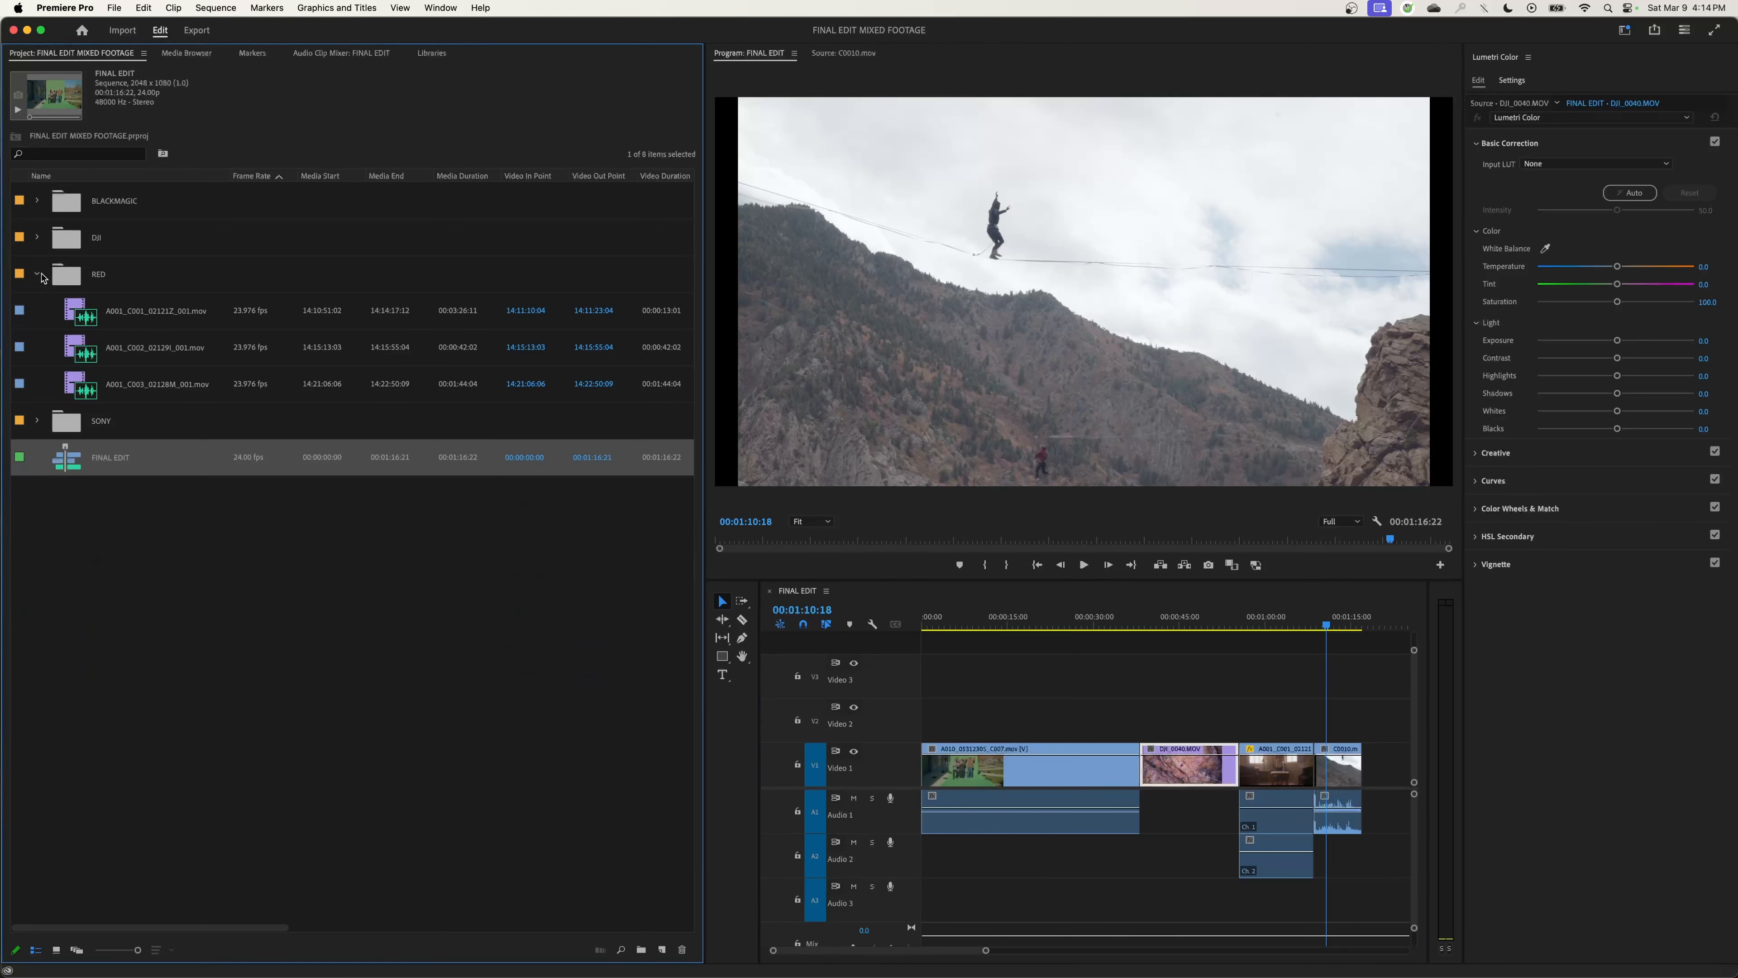
left_click(79, 301)
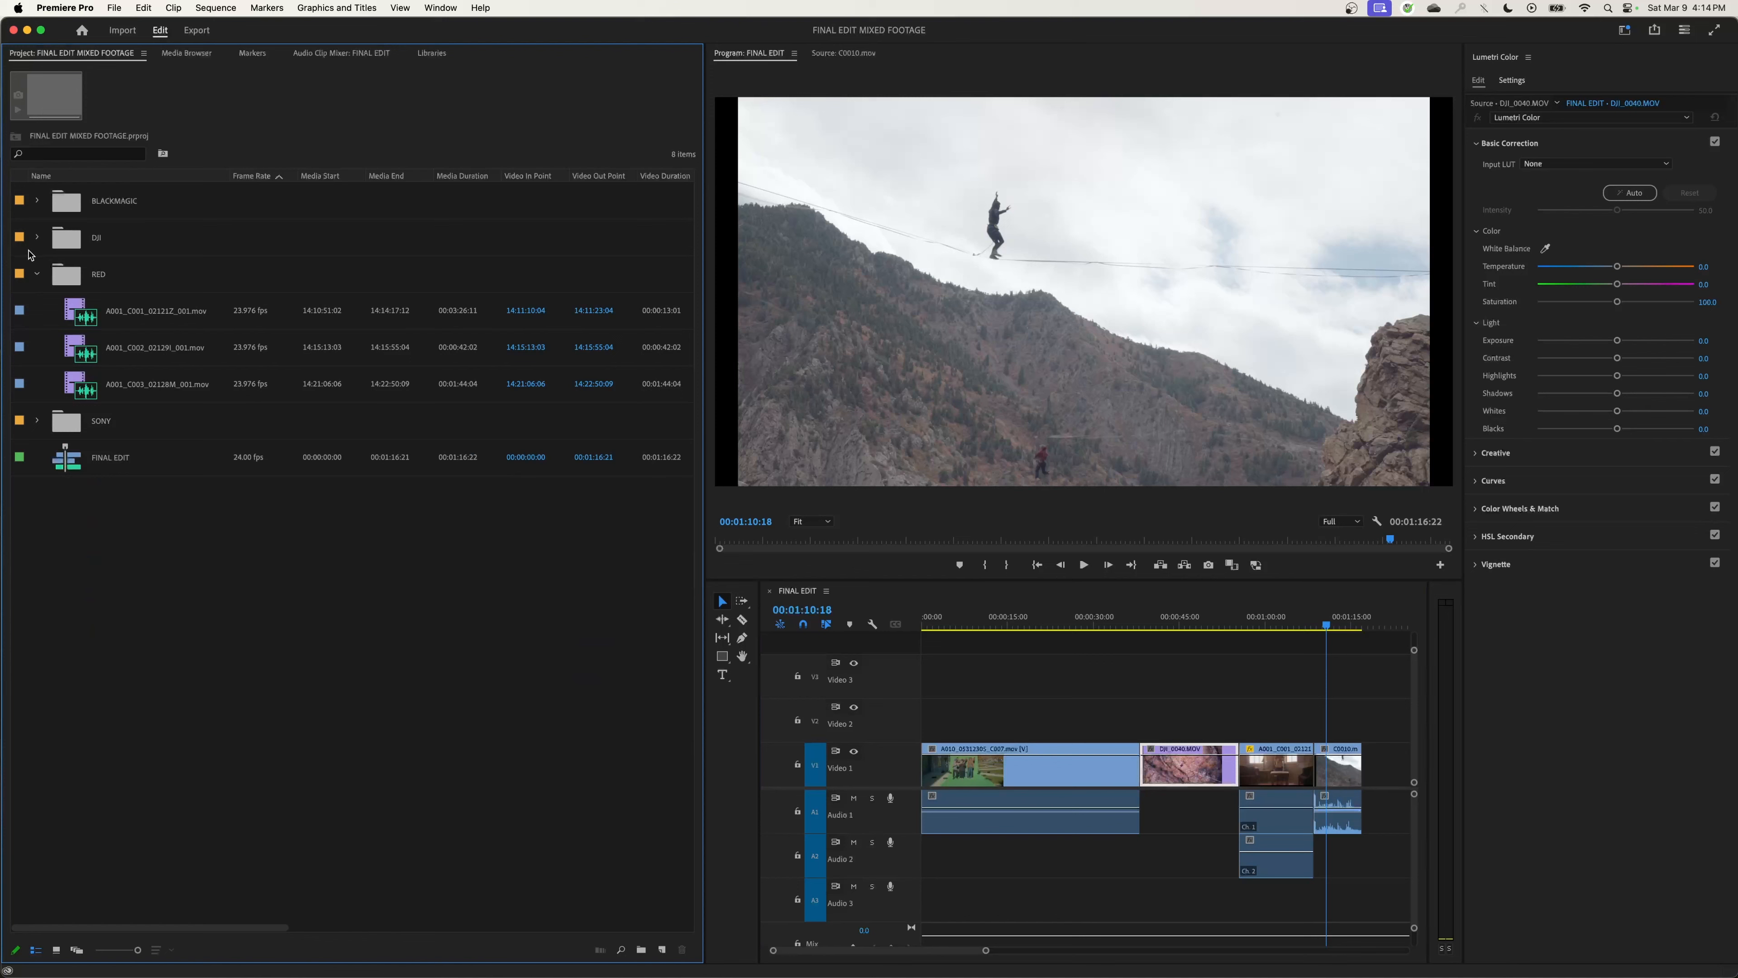
left_click(37, 273)
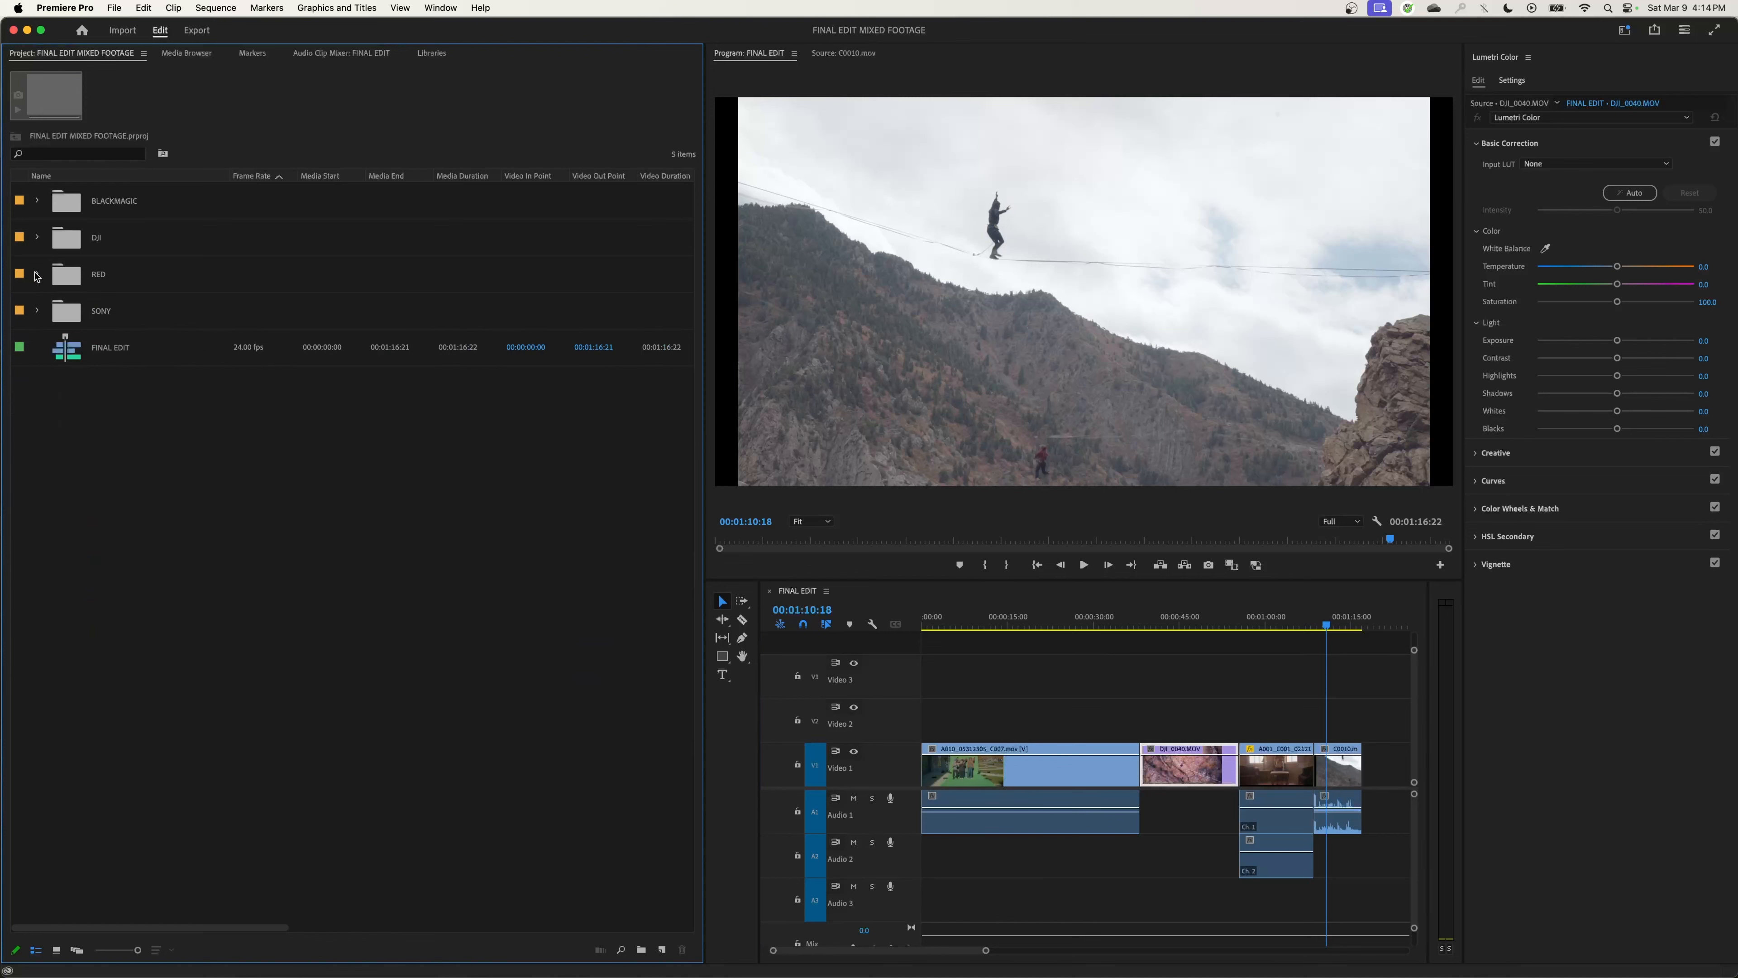
- Mute Audio 1 and Audio 2, scrub and play the FINAL EDIT sequence from the DJI clip into the last clip, and unmute both tracks
left_click(853, 798)
left_click(854, 841)
left_click_drag(1239, 627, 1353, 657)
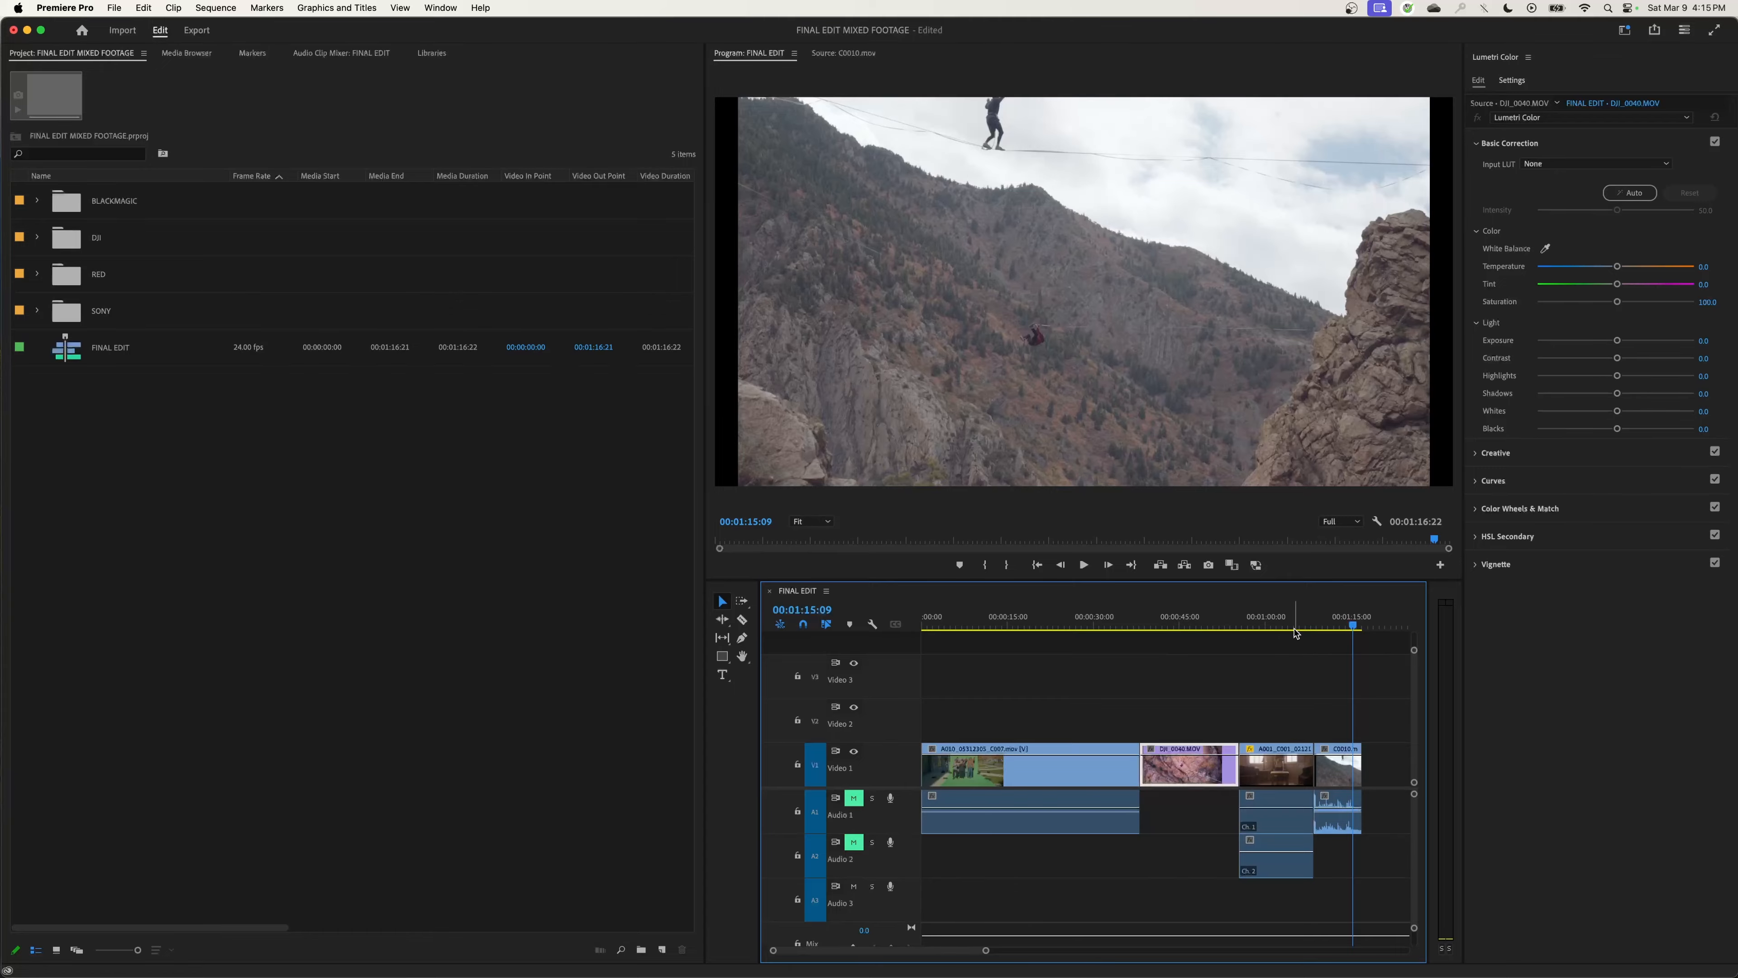
left_click_drag(1295, 633, 1073, 678)
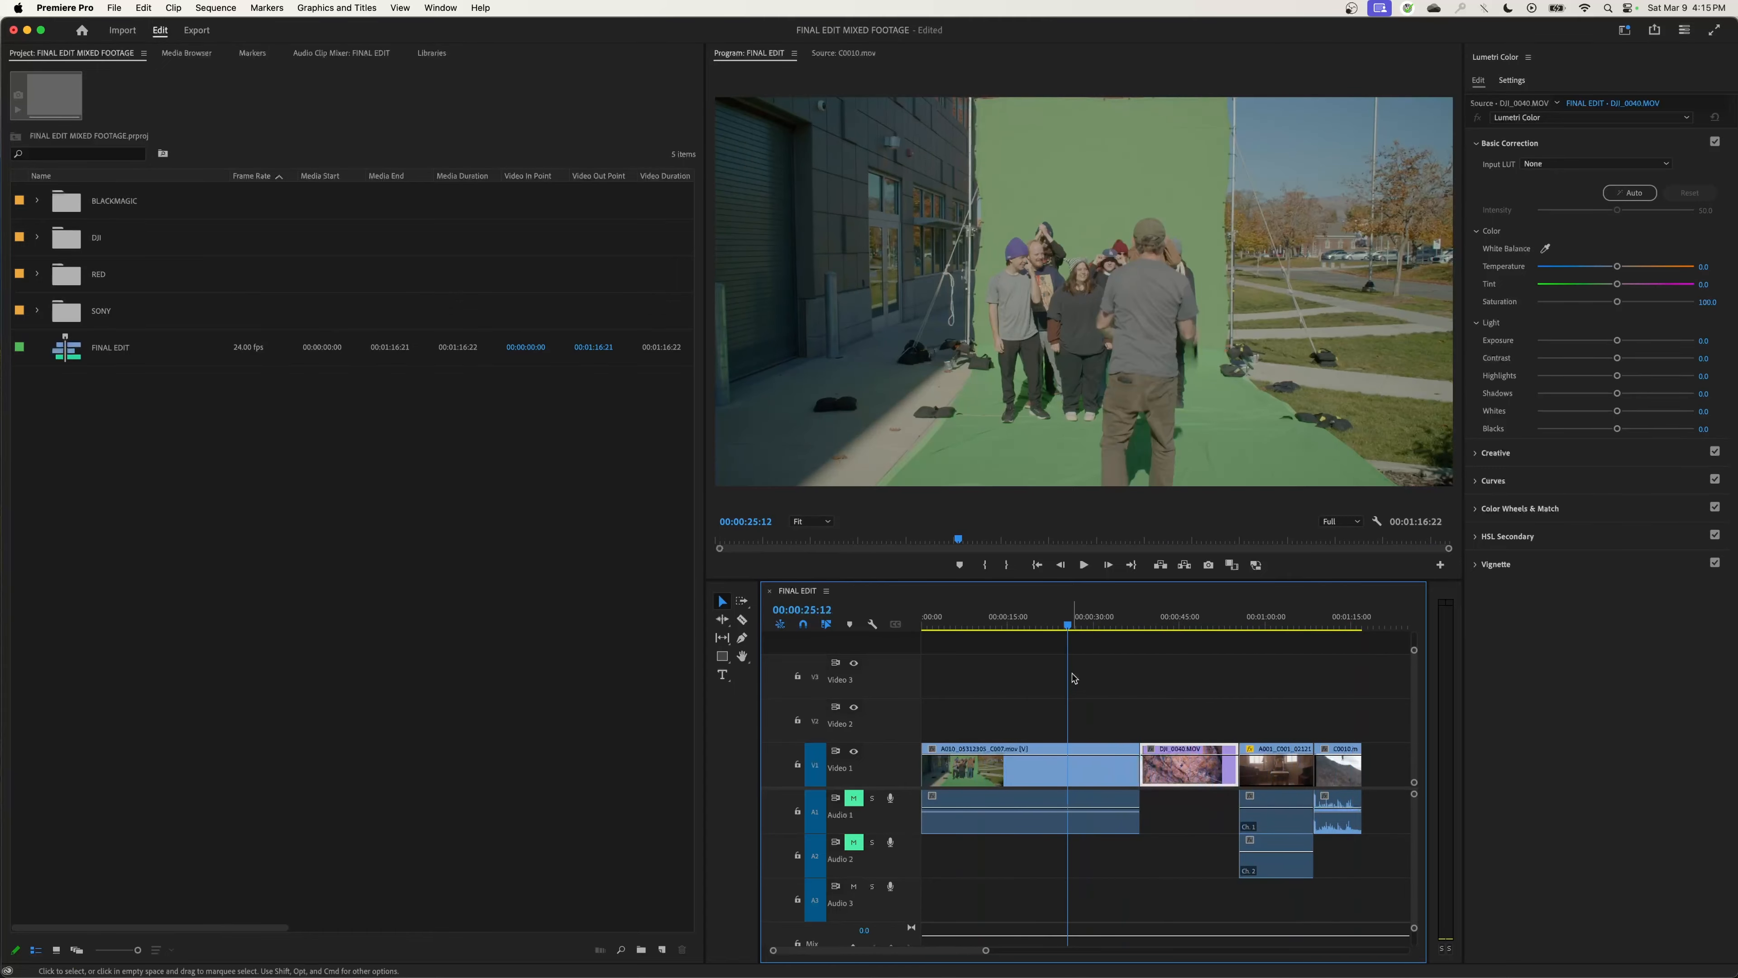
left_click(1155, 641)
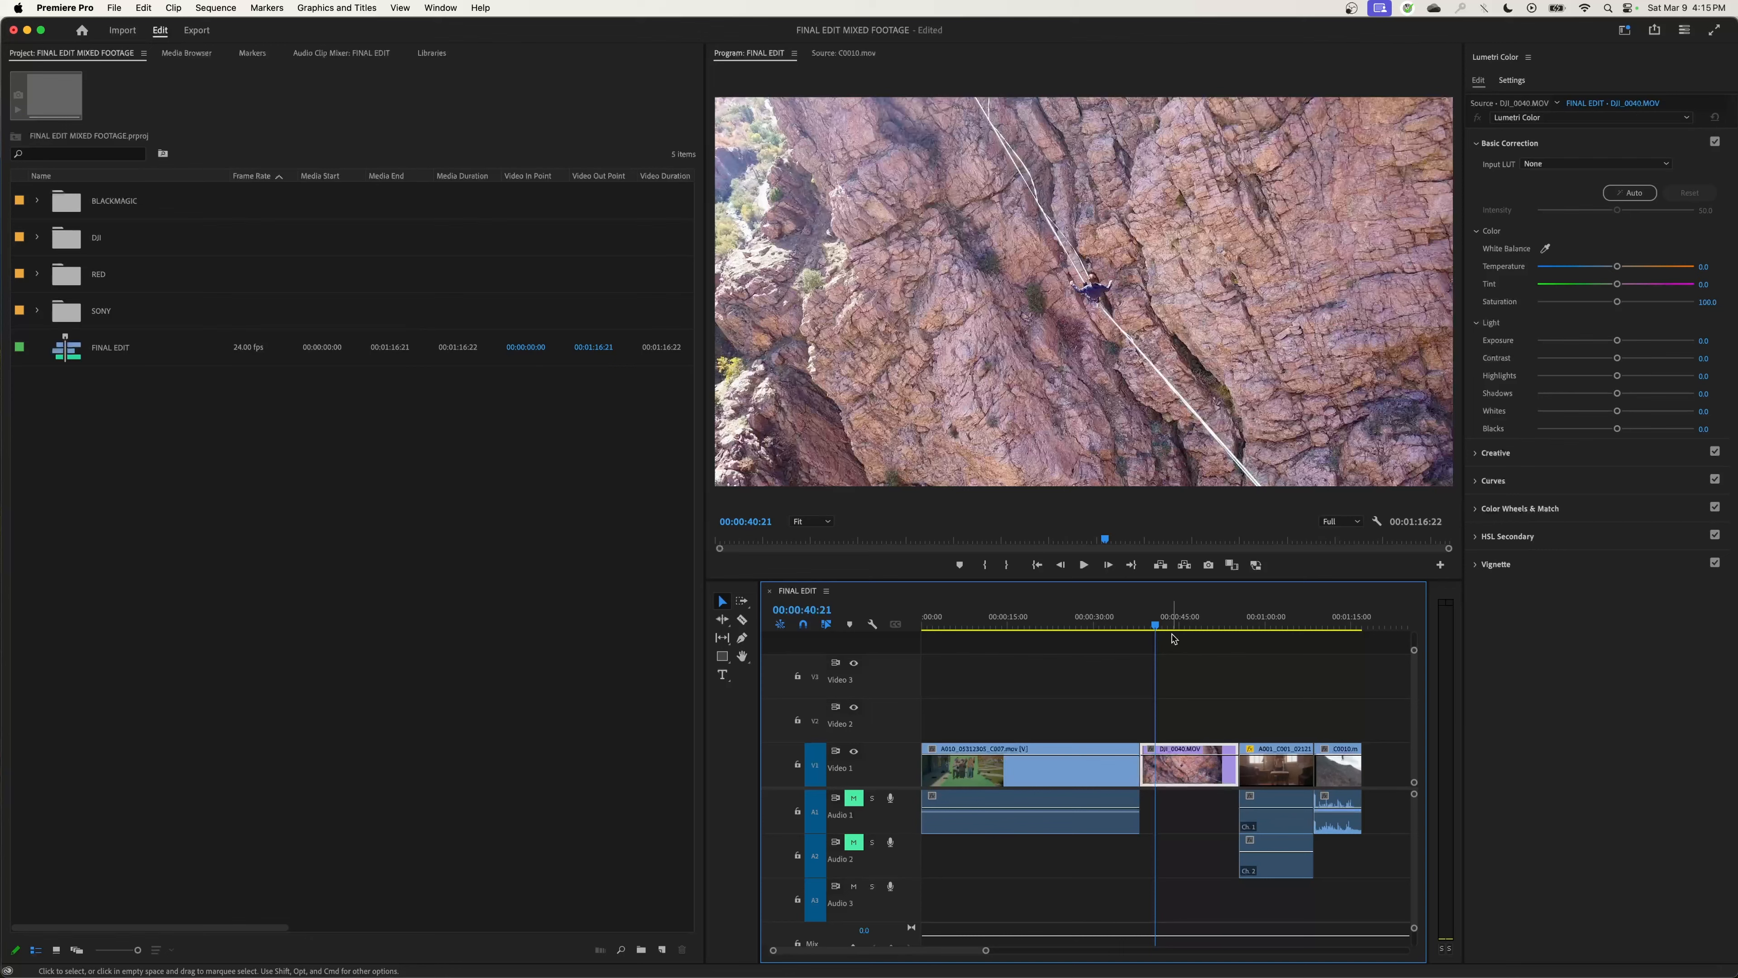
key("space")
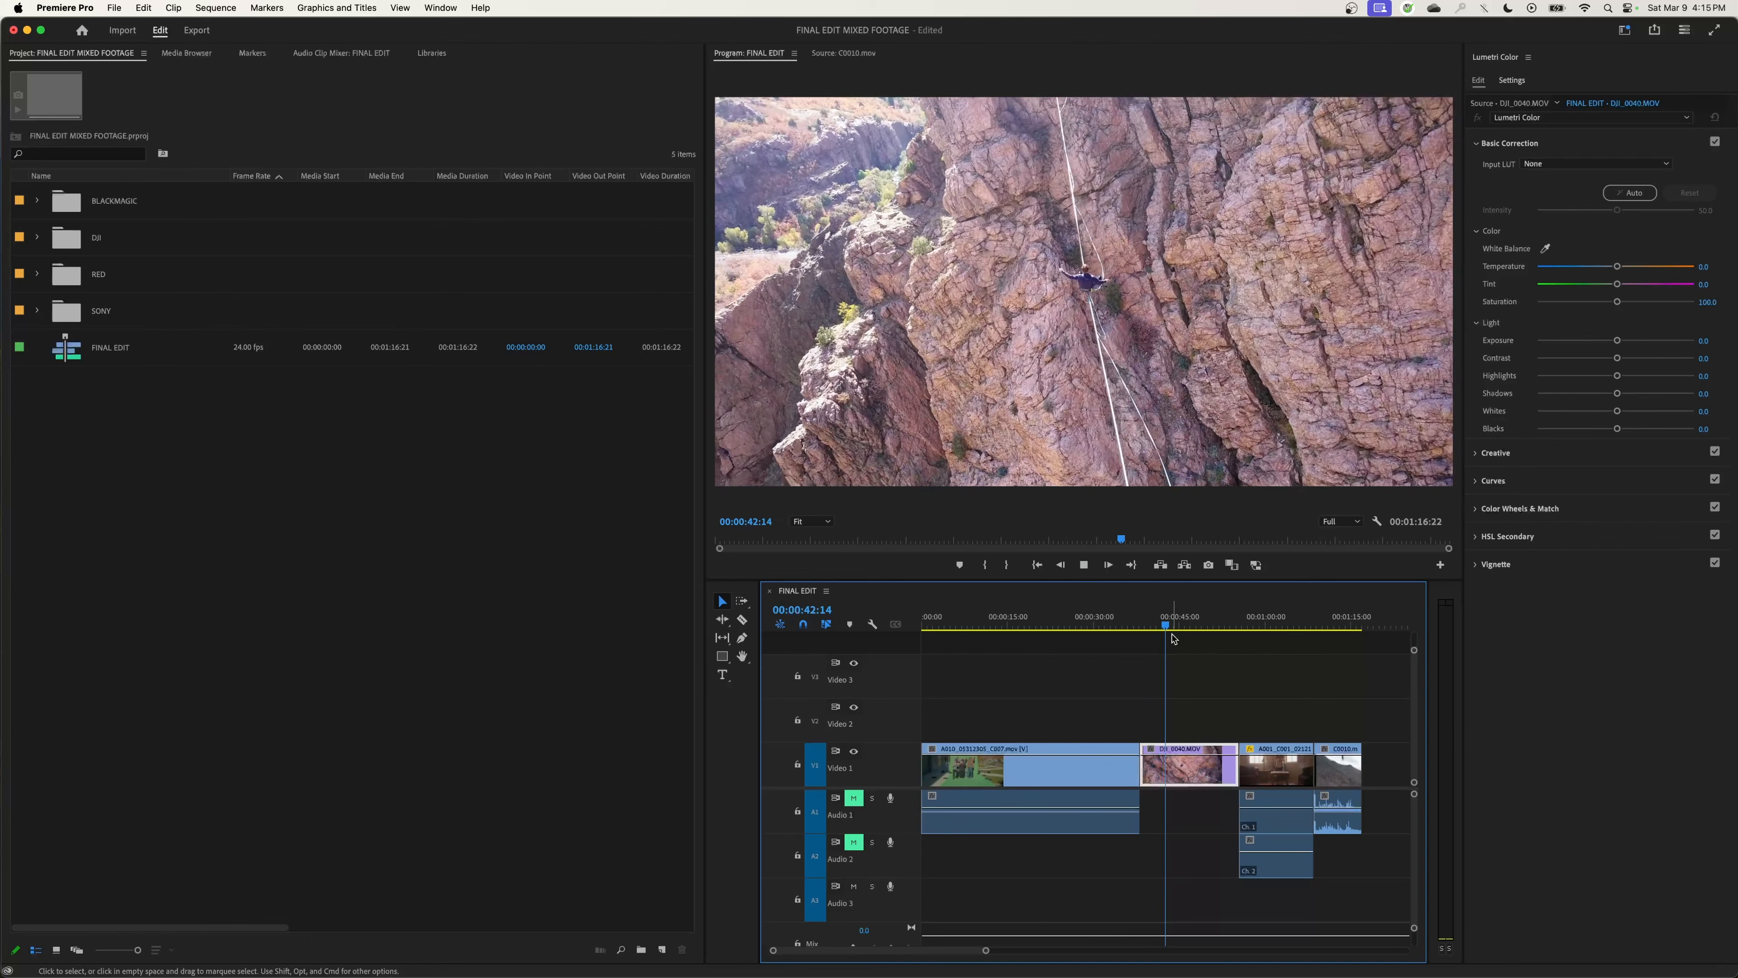
key("space")
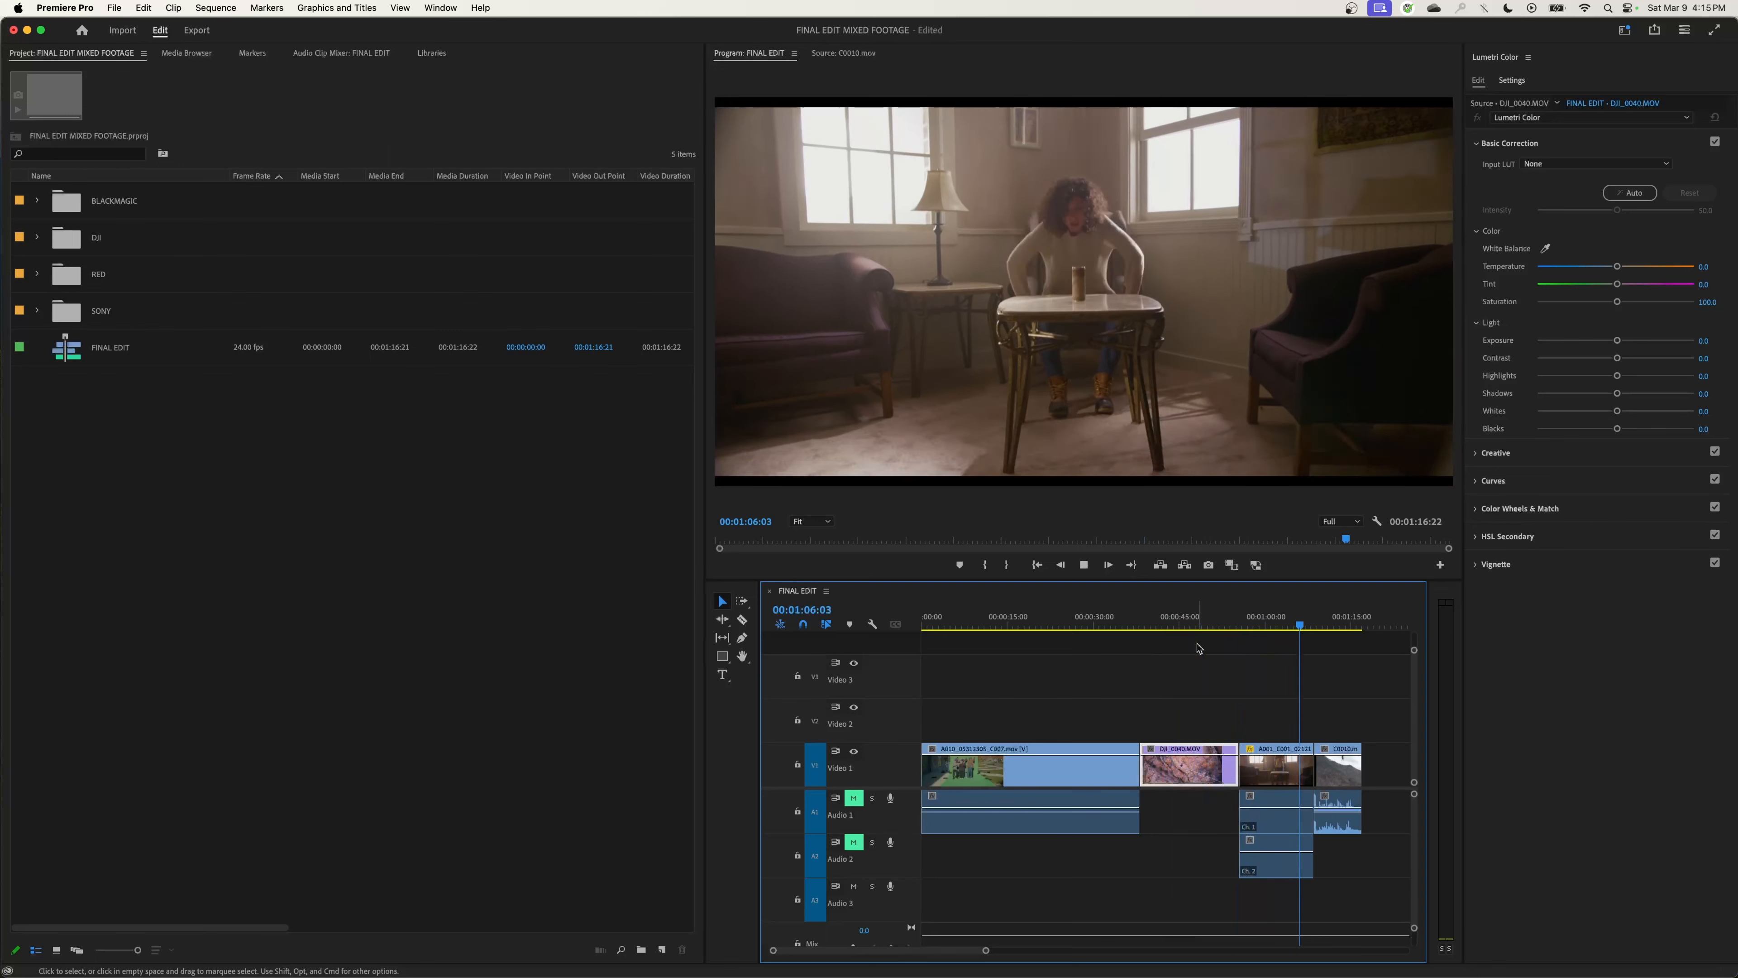
key("k")
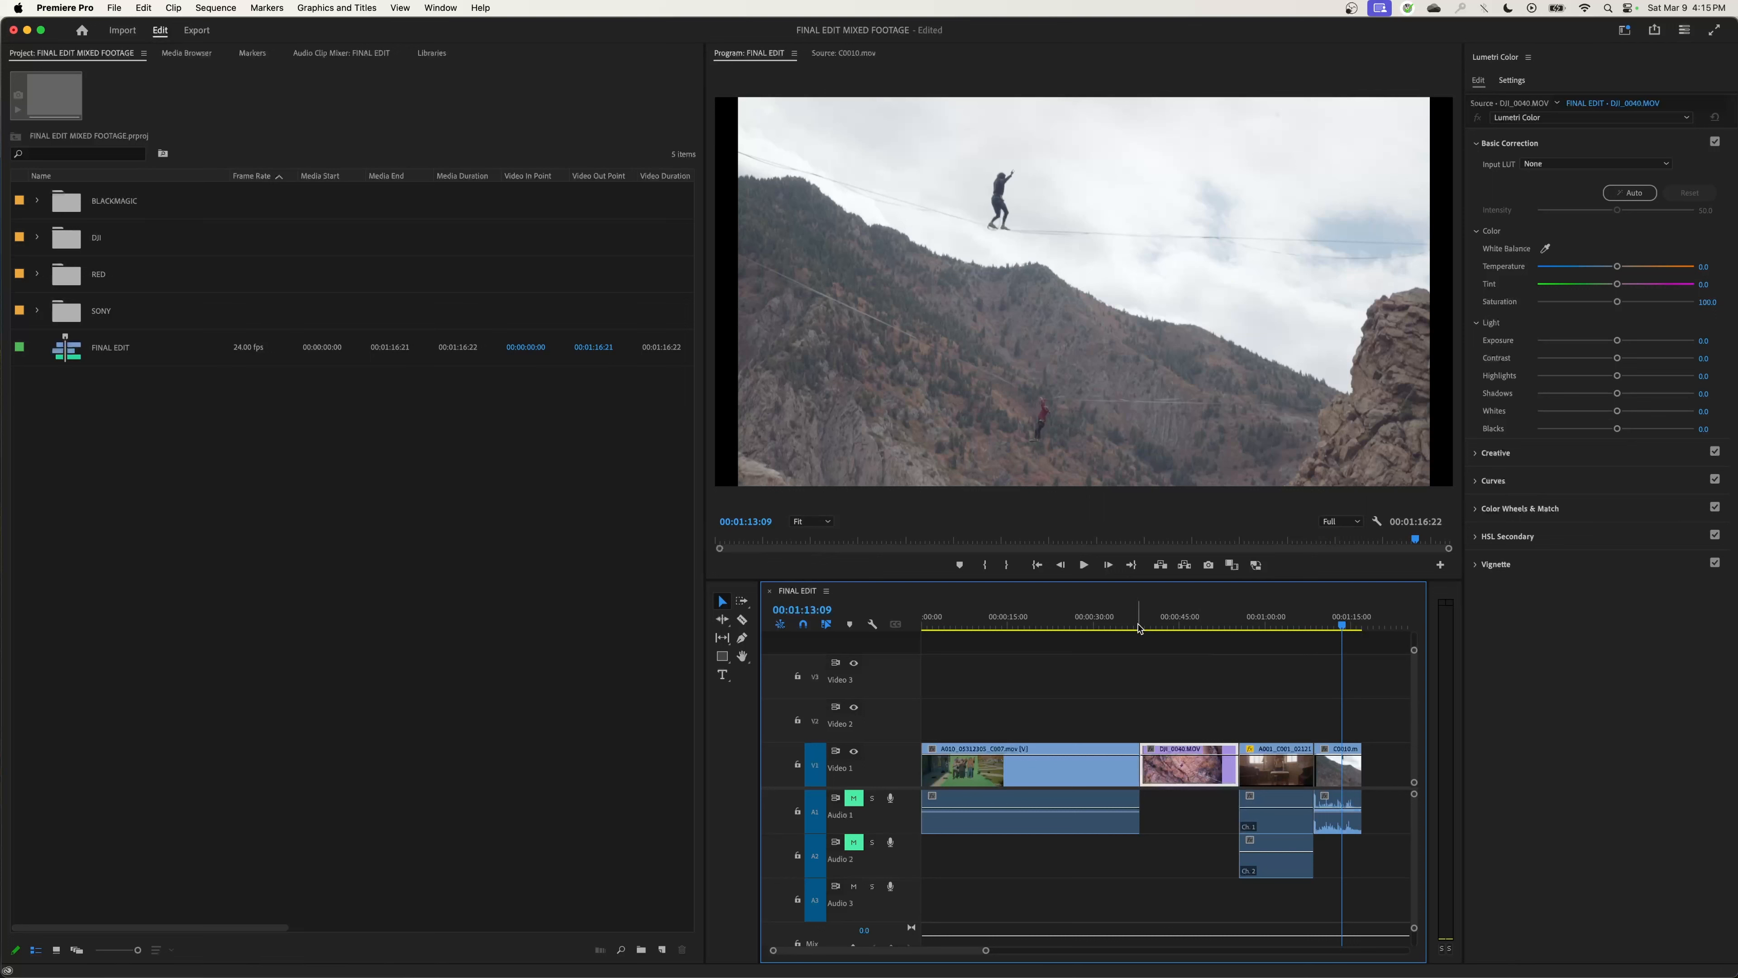
left_click(853, 798)
left_click(853, 841)
- Select all clips in the FINAL EDIT timeline, save the project and switch to the PROXIES MIXED UP folder in Finder
left_click_drag(1052, 696, 1322, 816)
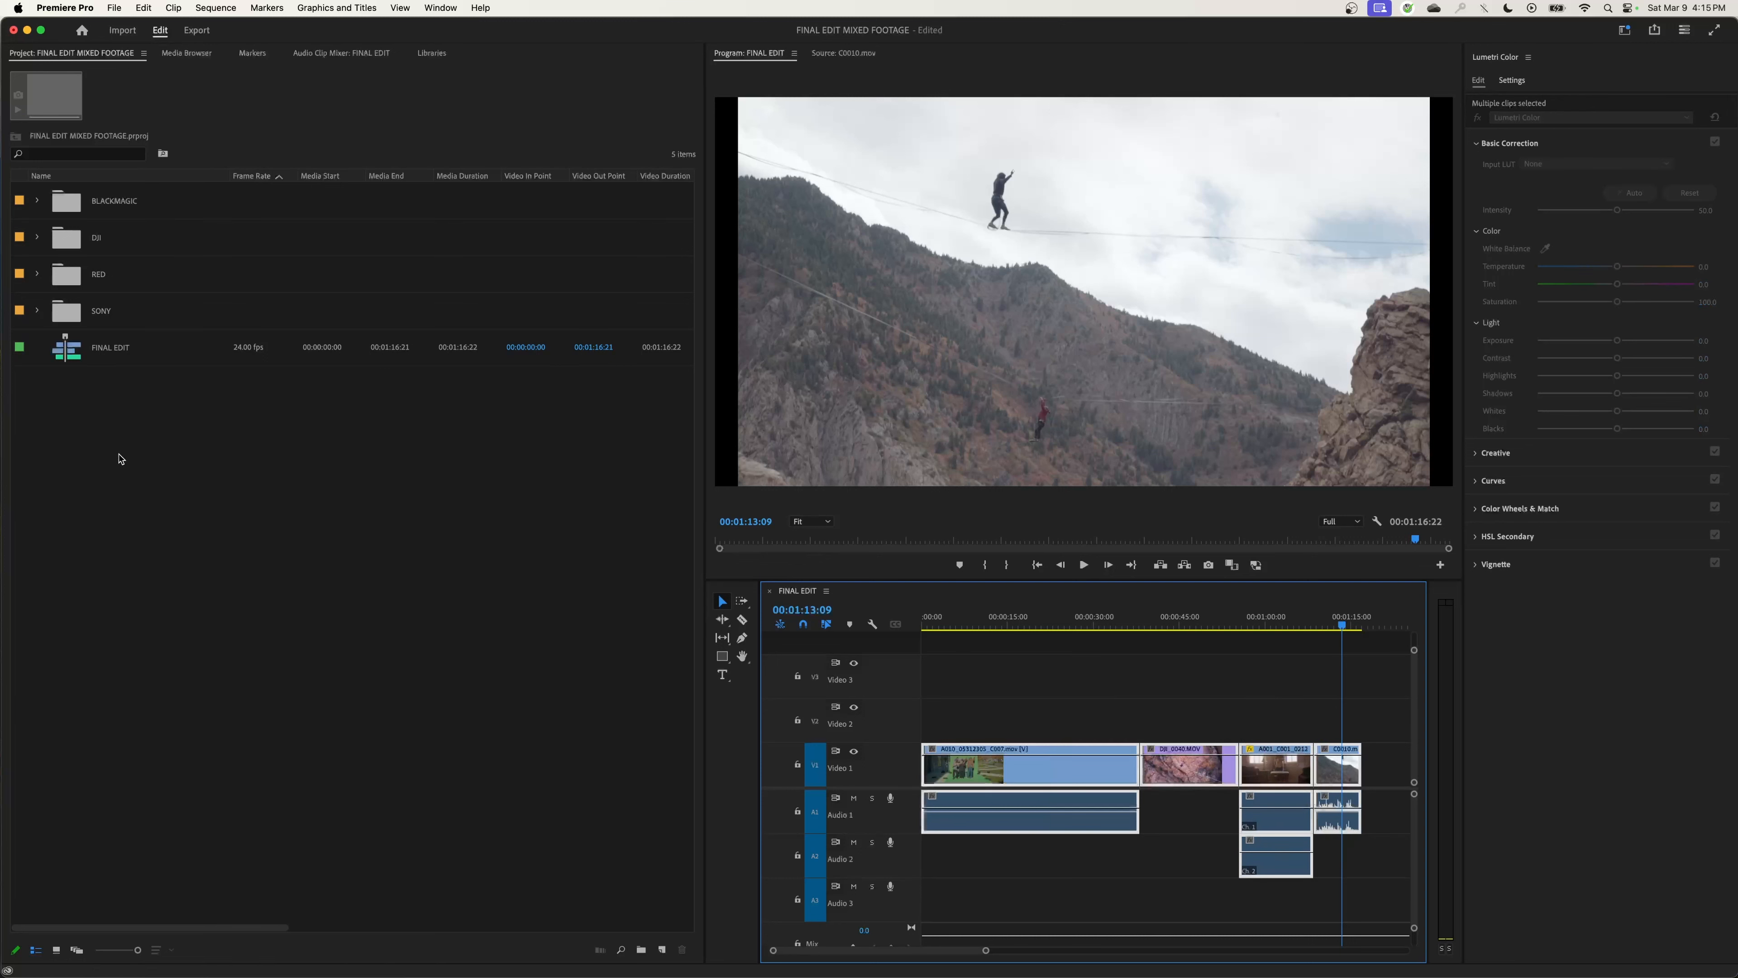
left_click(135, 449)
key("super+s")
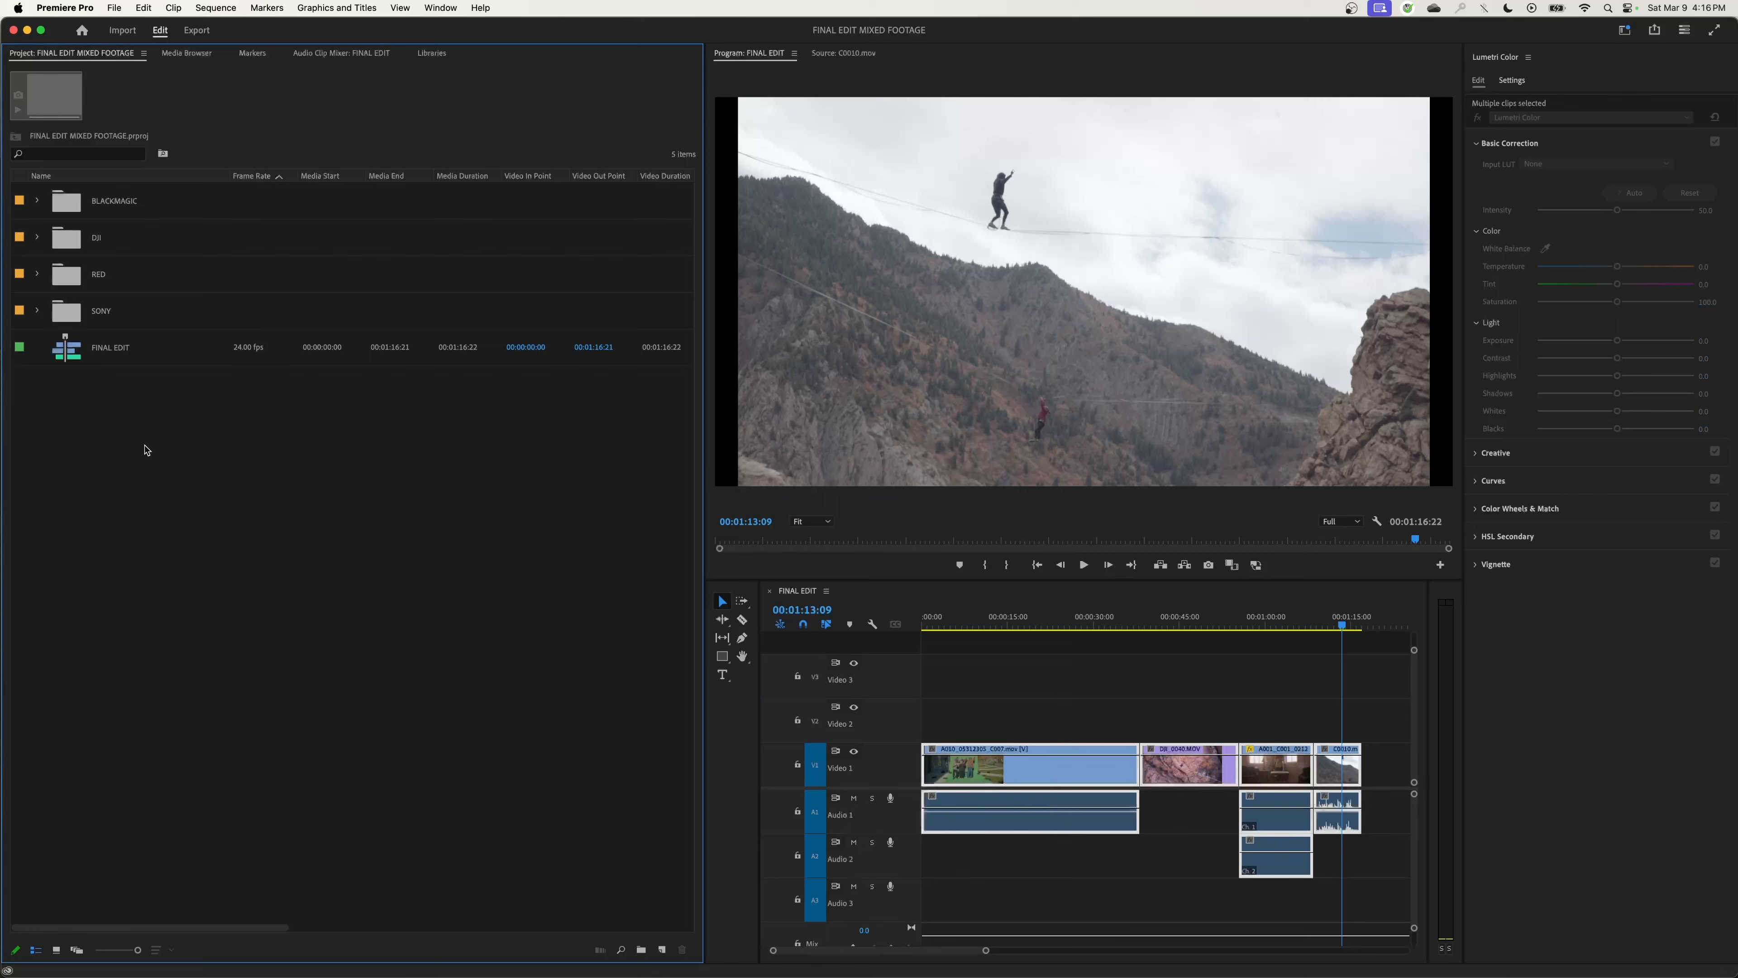
key("super+h")
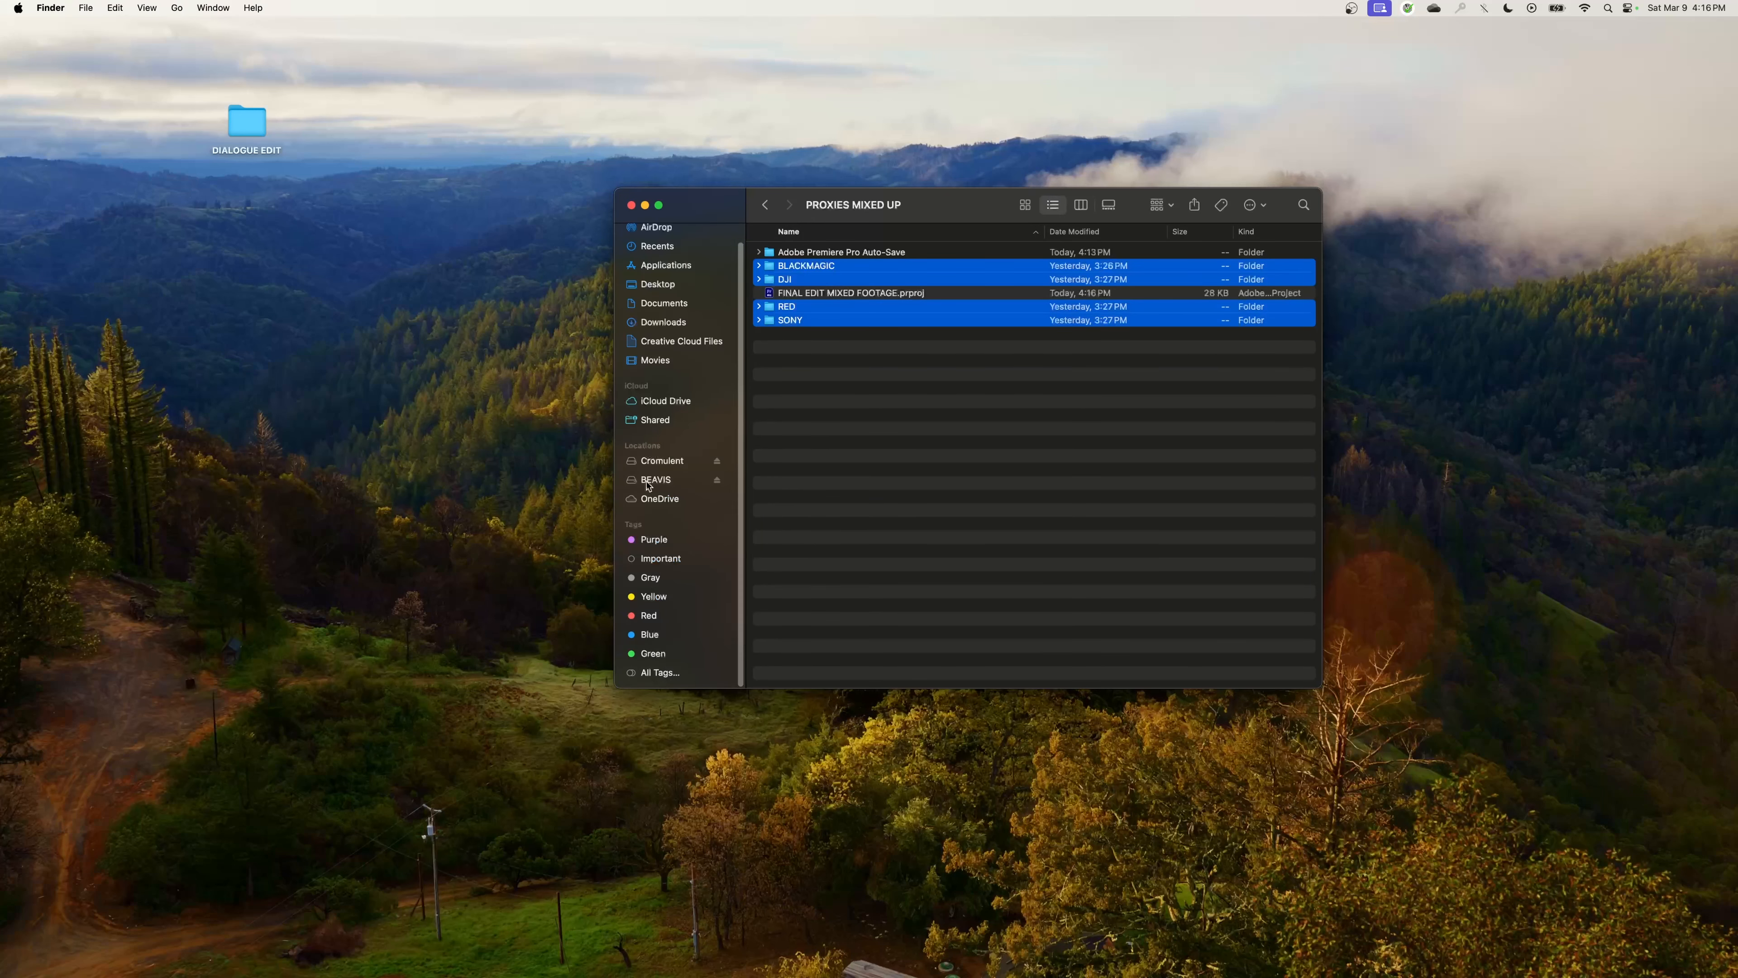
- Copy FINAL EDIT MIXED FOOTAGE.prproj from the PROXIES MIXED UP folder into the MIXED FOOTAGE PROJECT folder
left_click(823, 405)
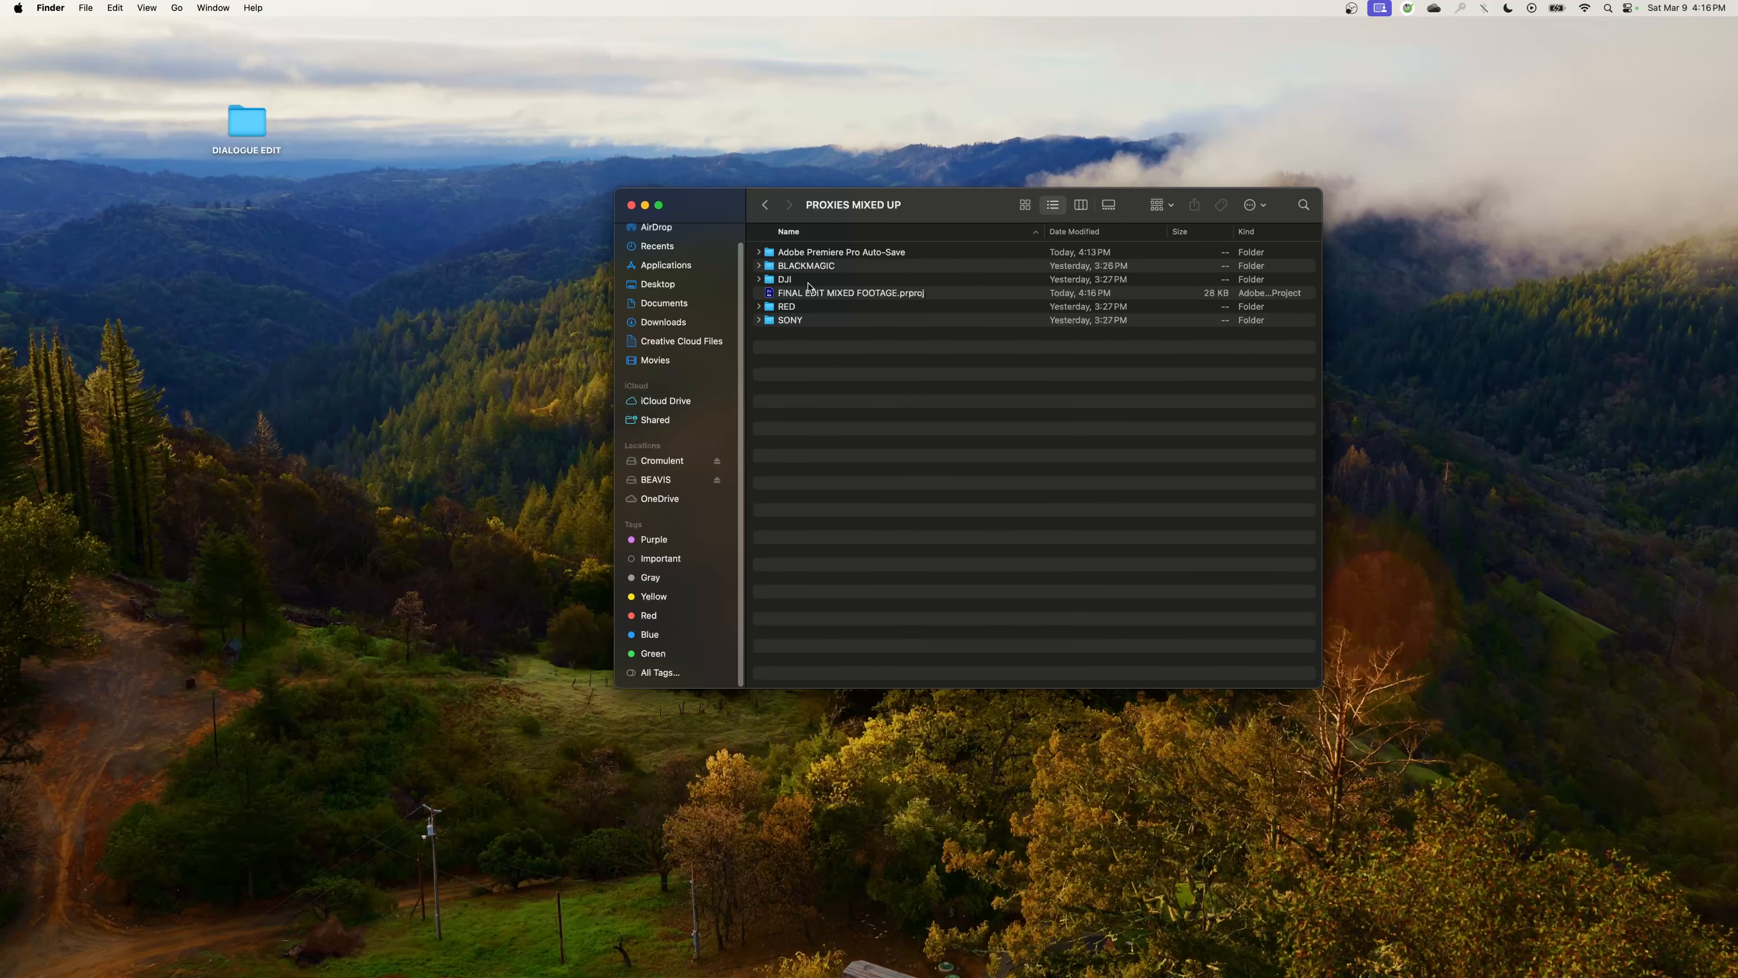
left_click(820, 293)
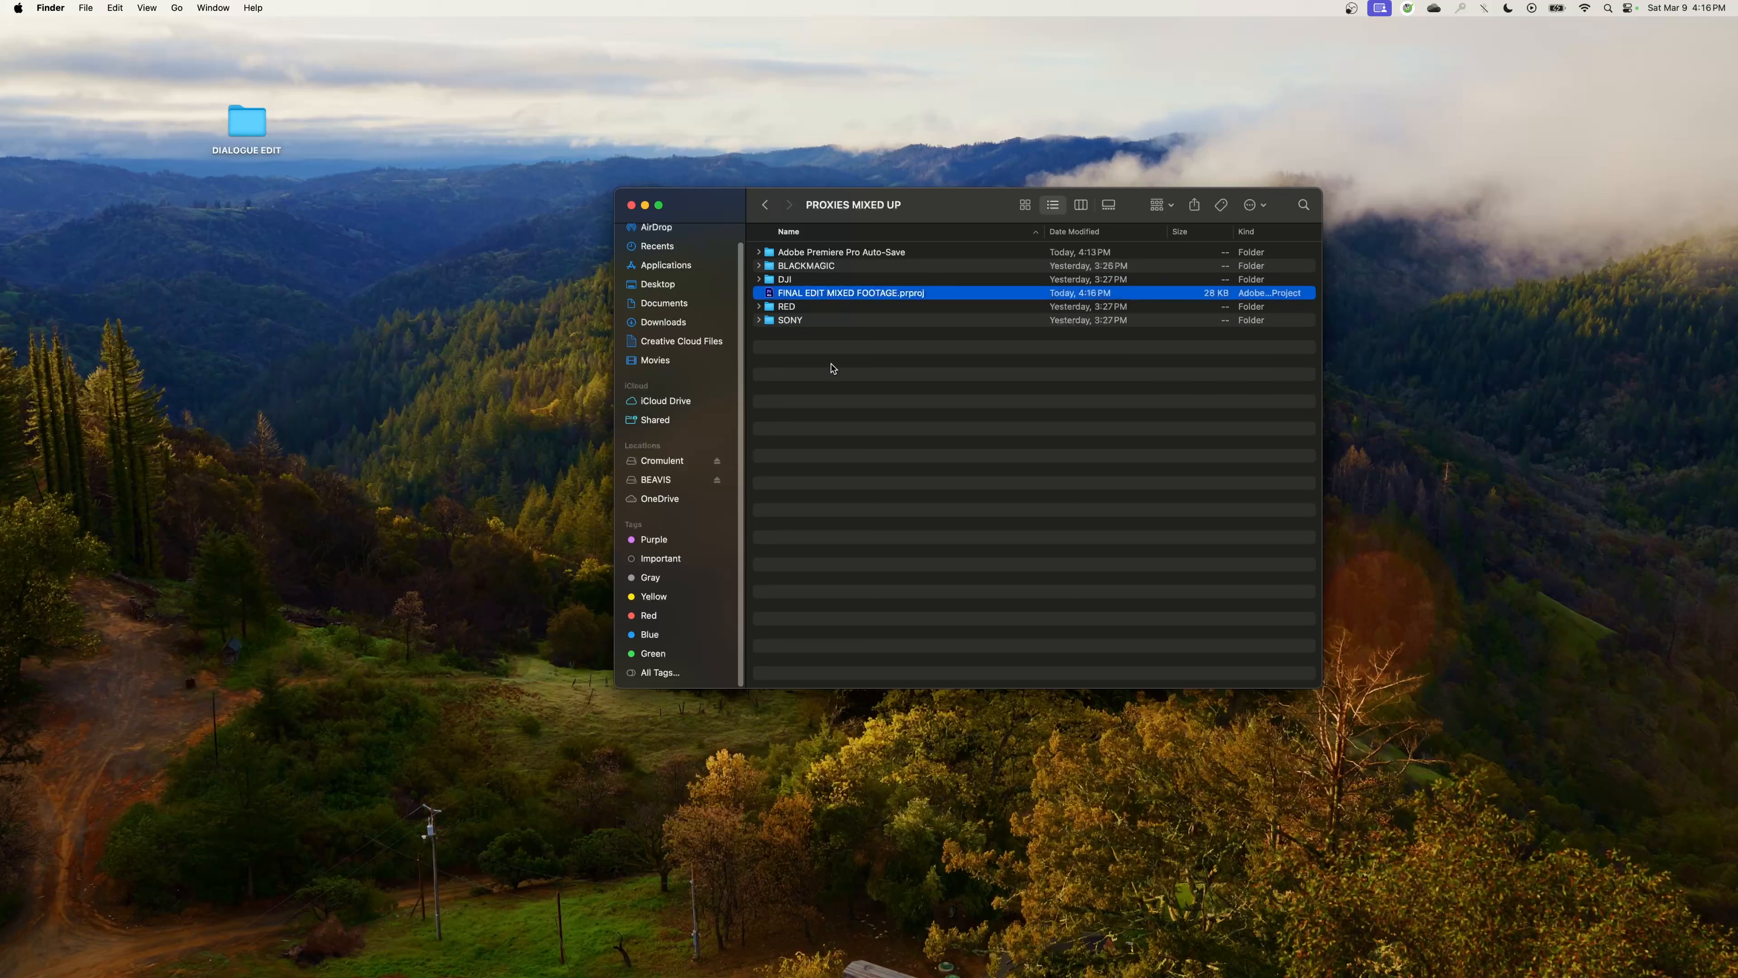
left_click(765, 207)
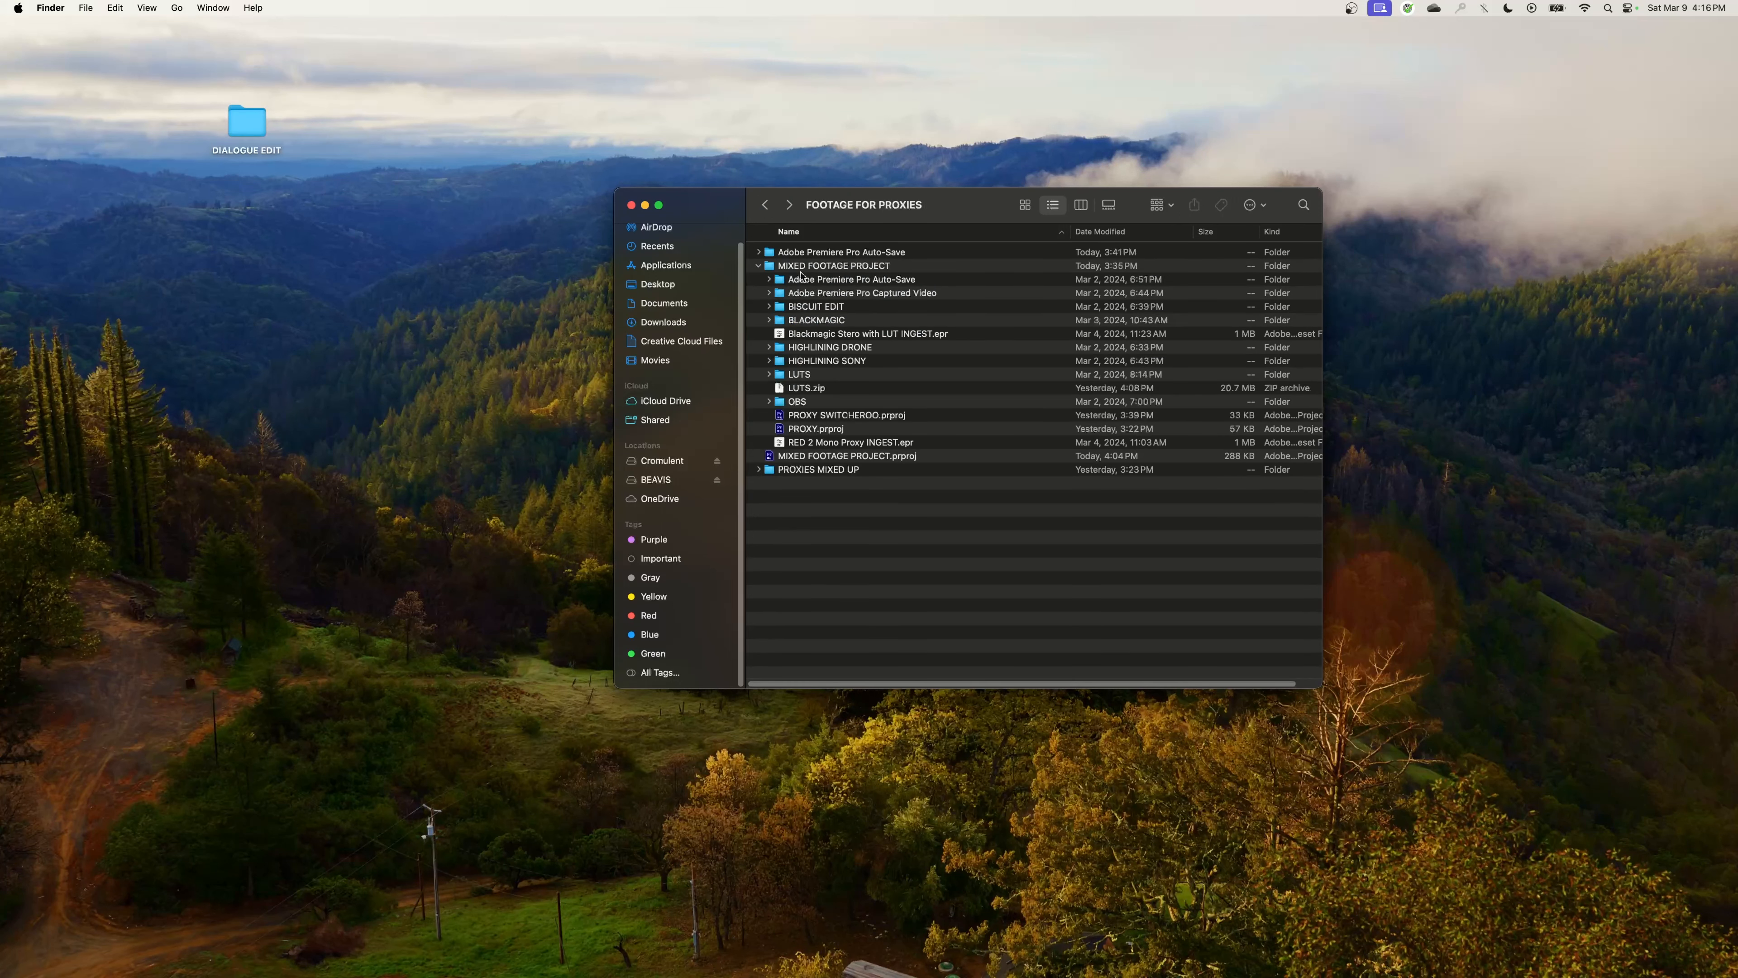
left_click(809, 266)
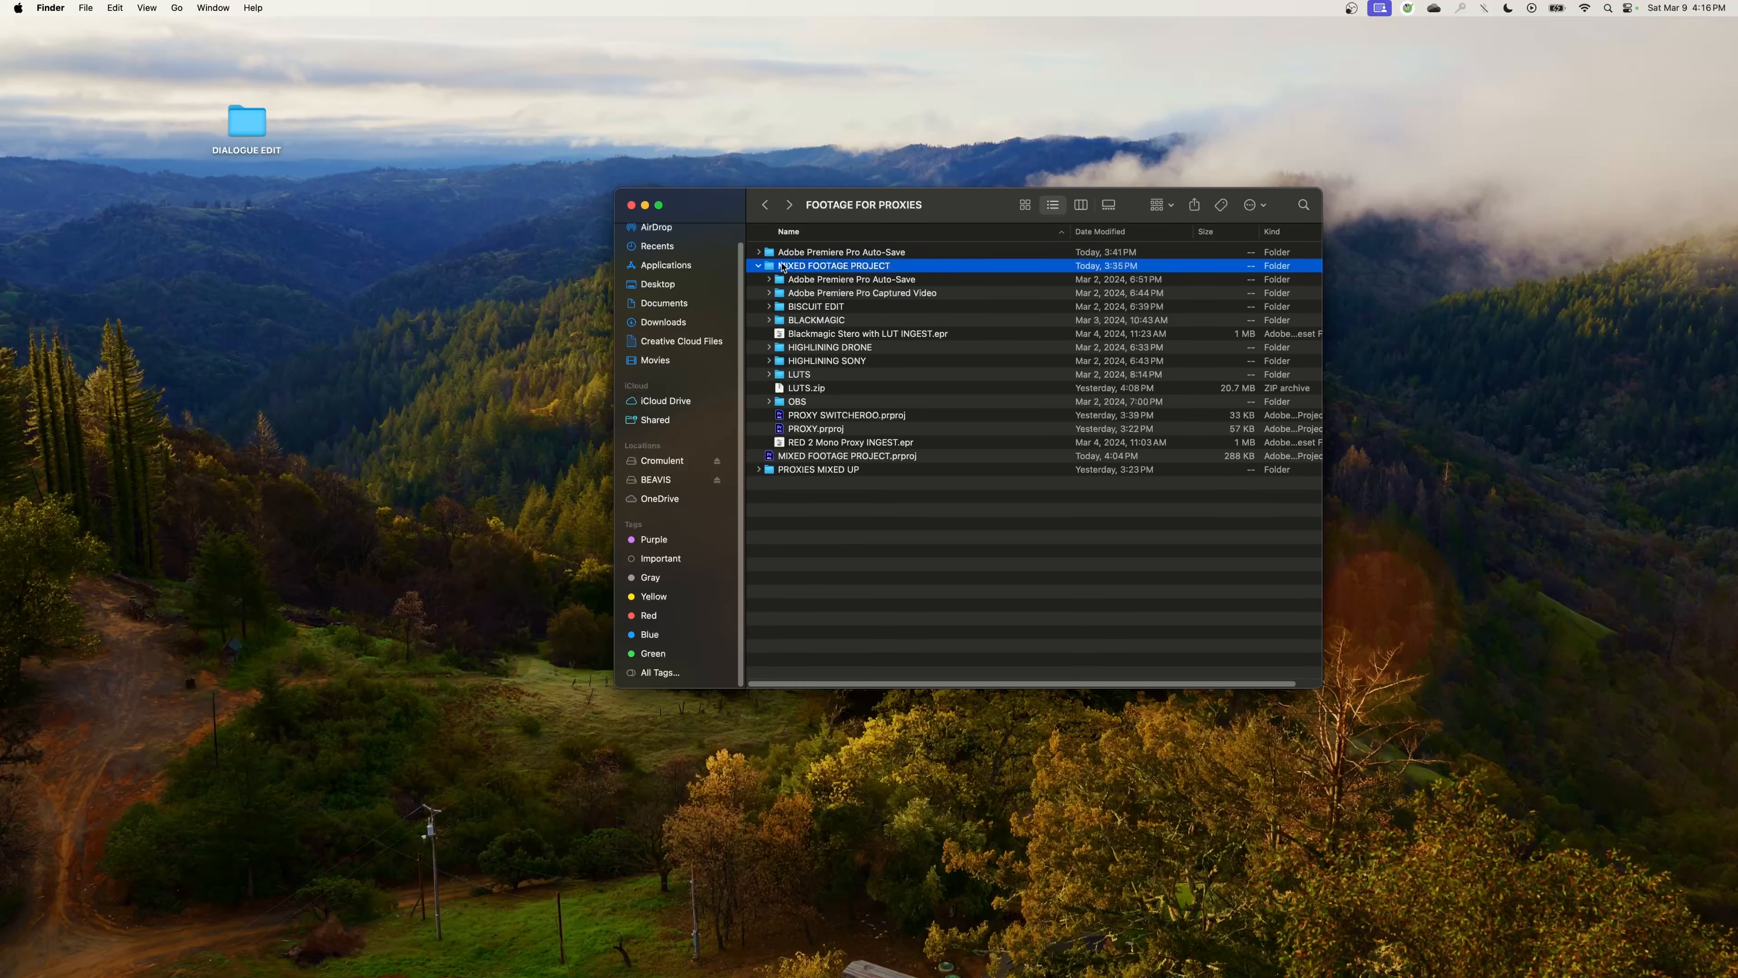
left_click(822, 470)
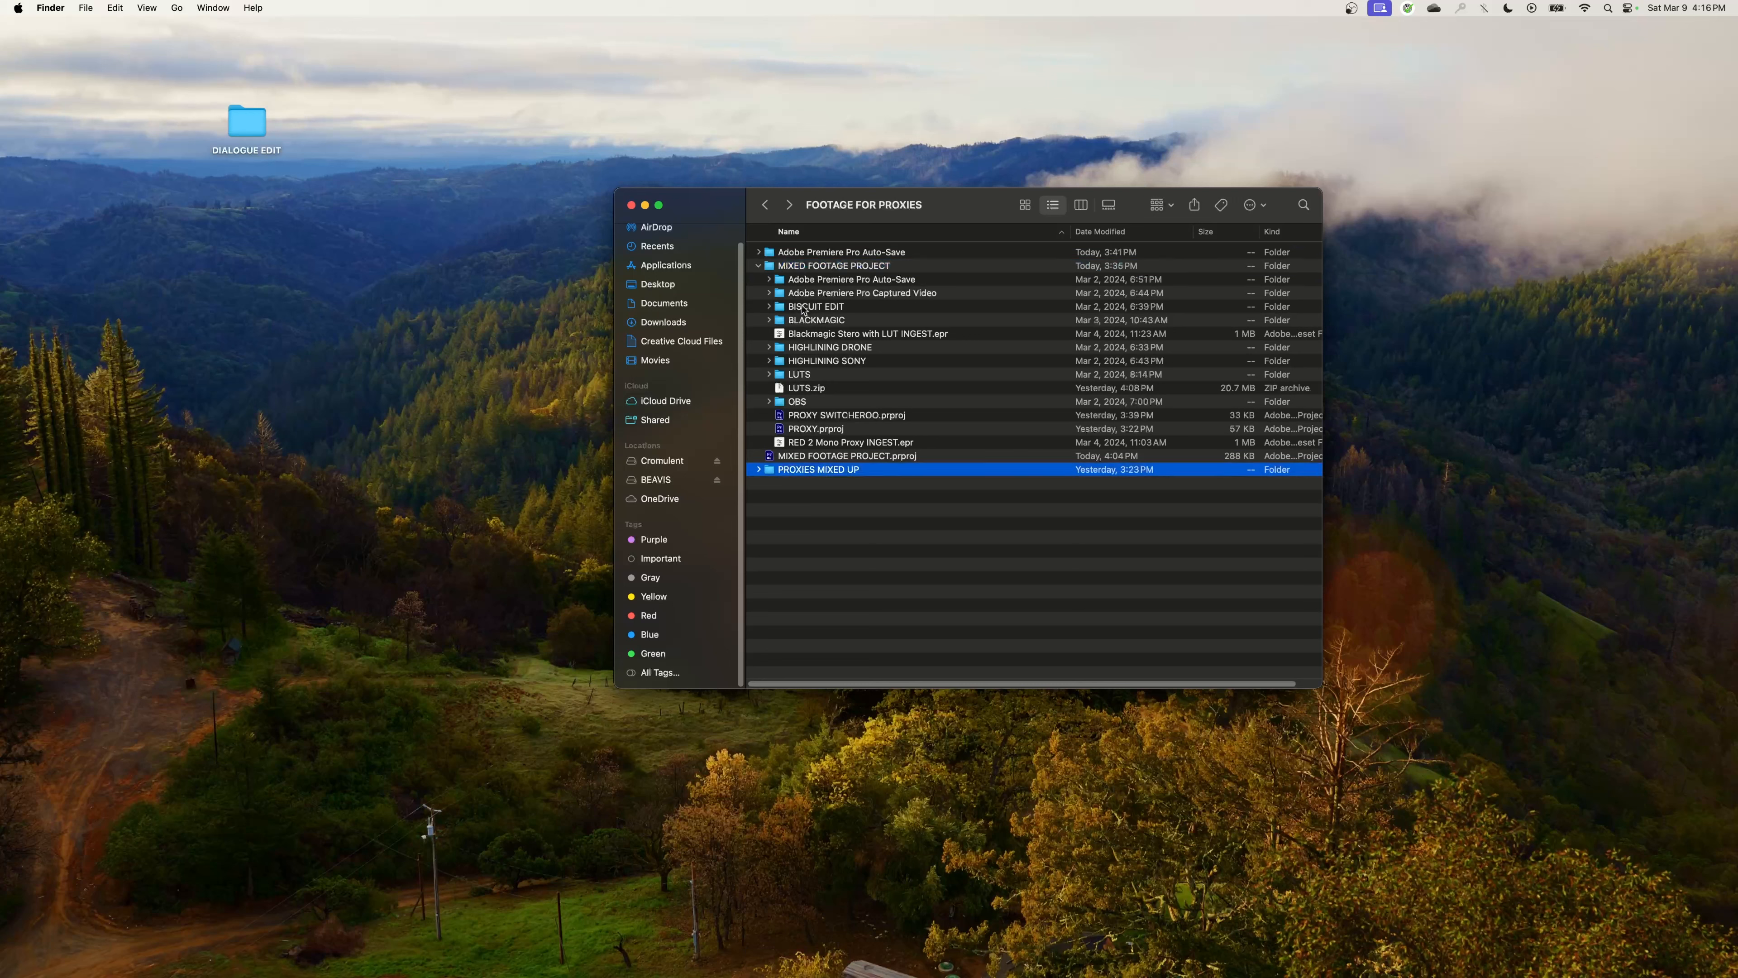
left_click(800, 268)
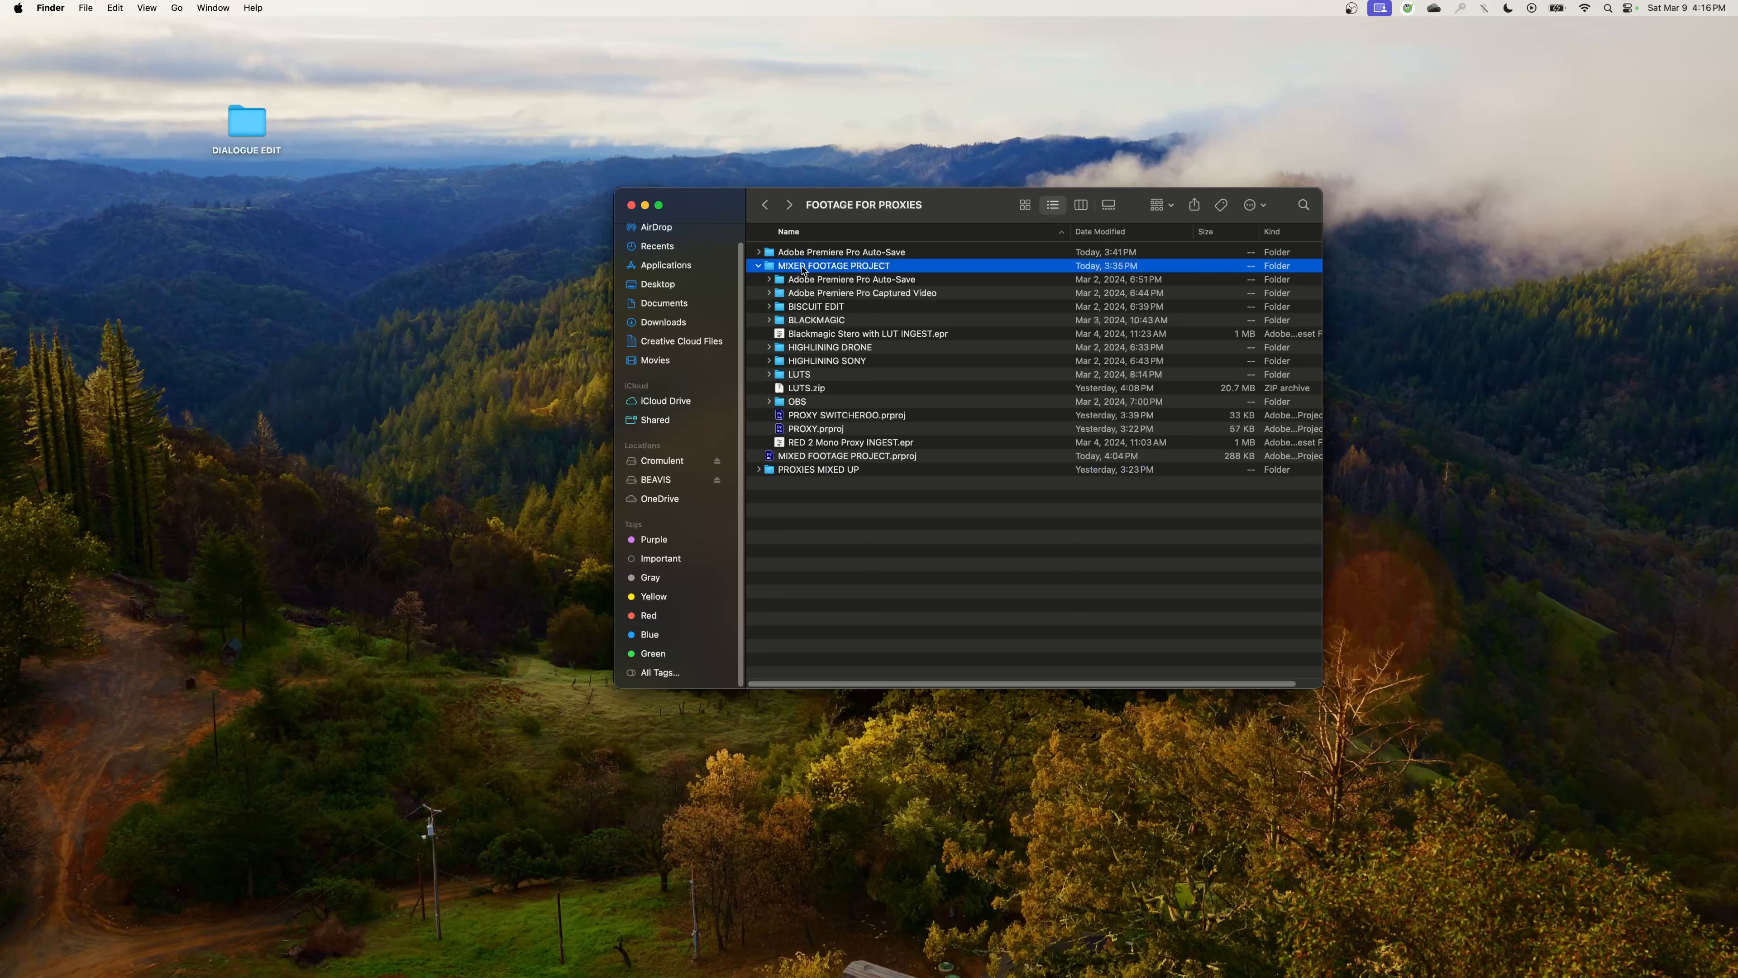
double_click(803, 267)
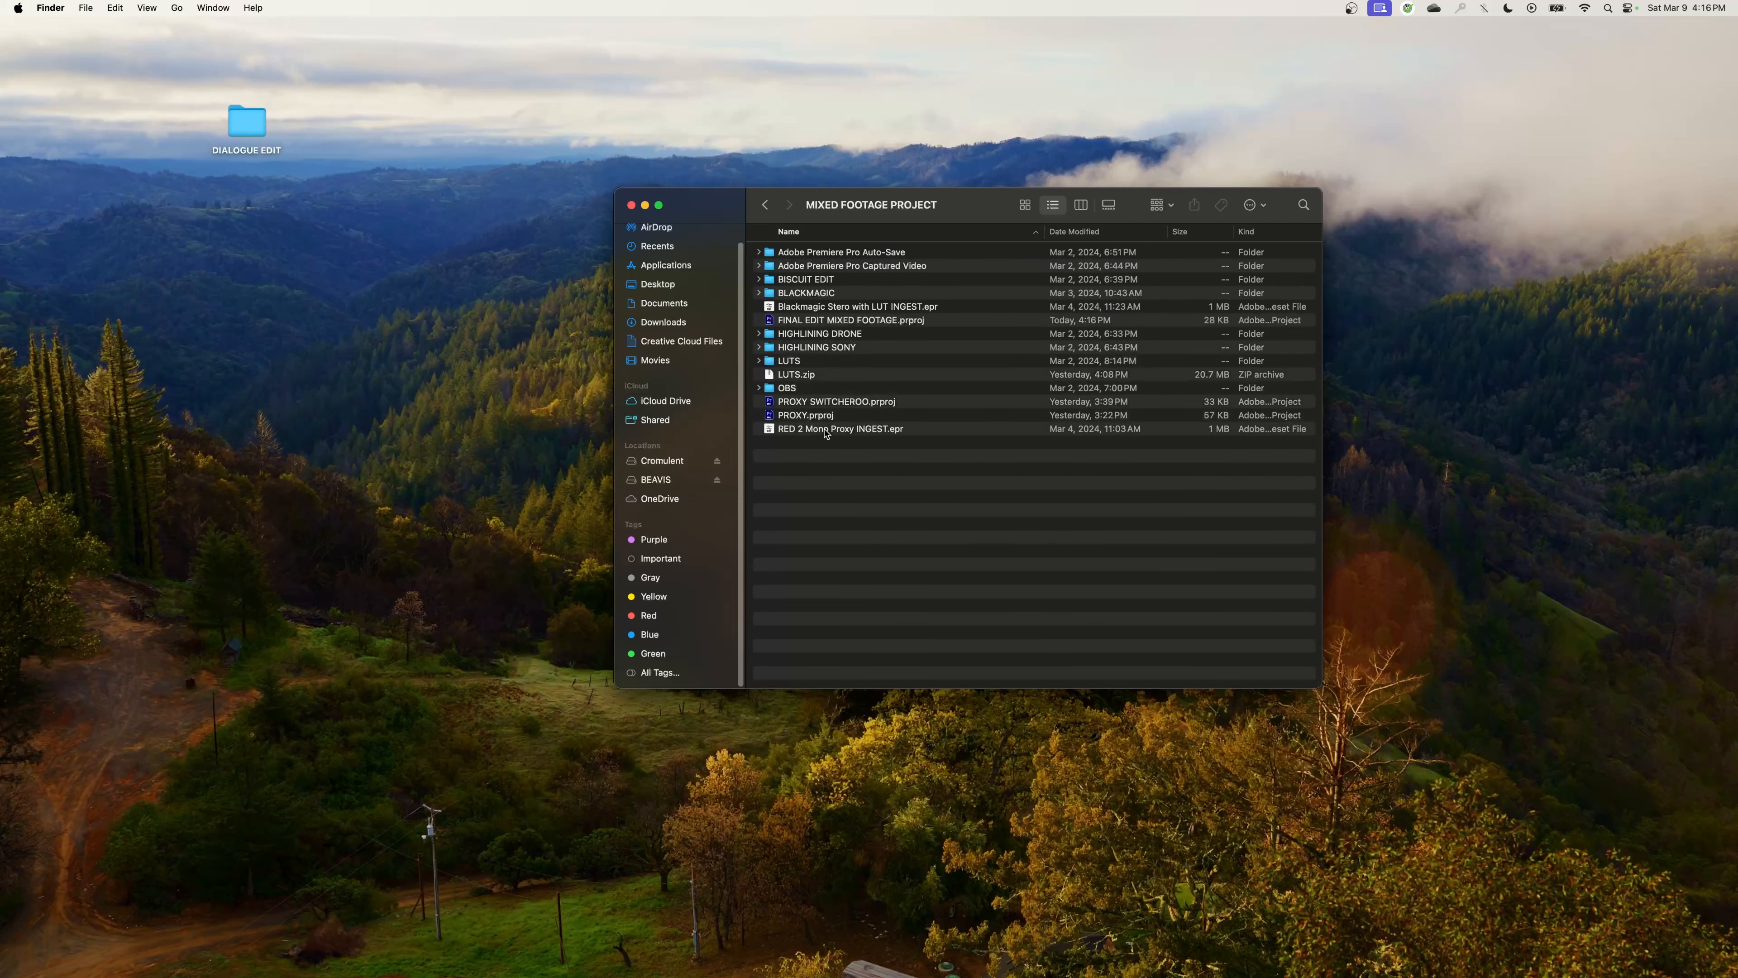
left_click(846, 324)
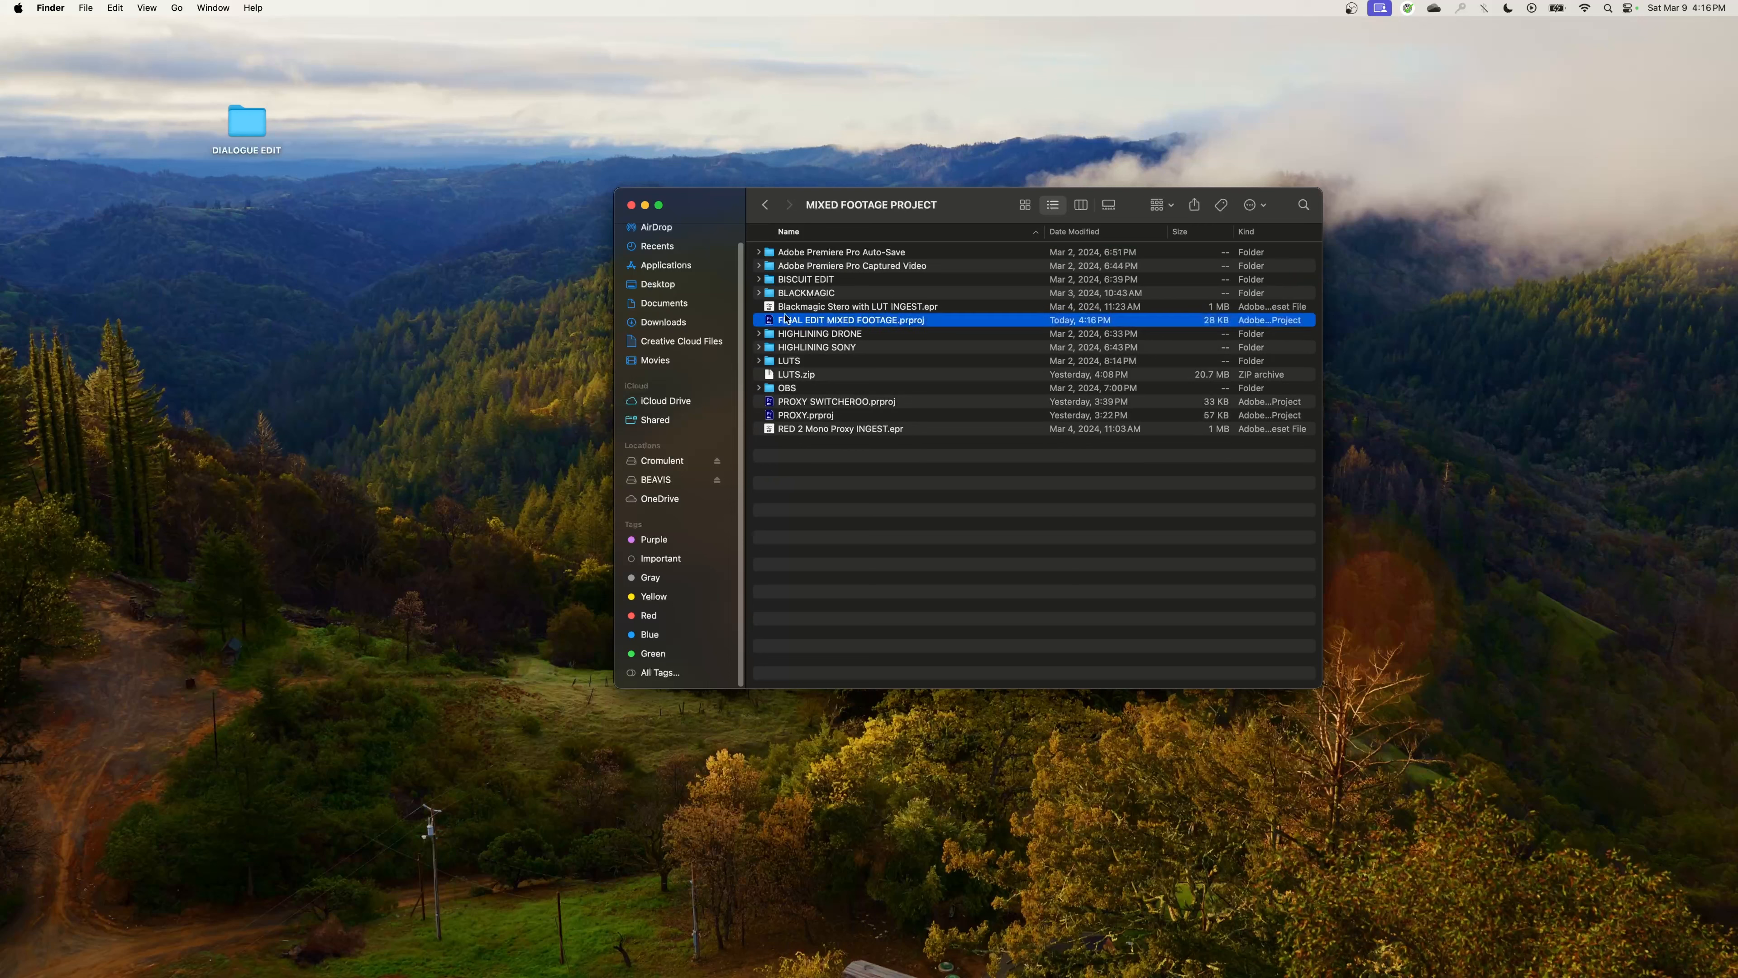
- Return to the FOOTAGE FOR PROXIES folder, collapse MIXED FOOTAGE PROJECT and rename the PROXIES MIXED UP folder as PROXIES MIXED
left_click(766, 205)
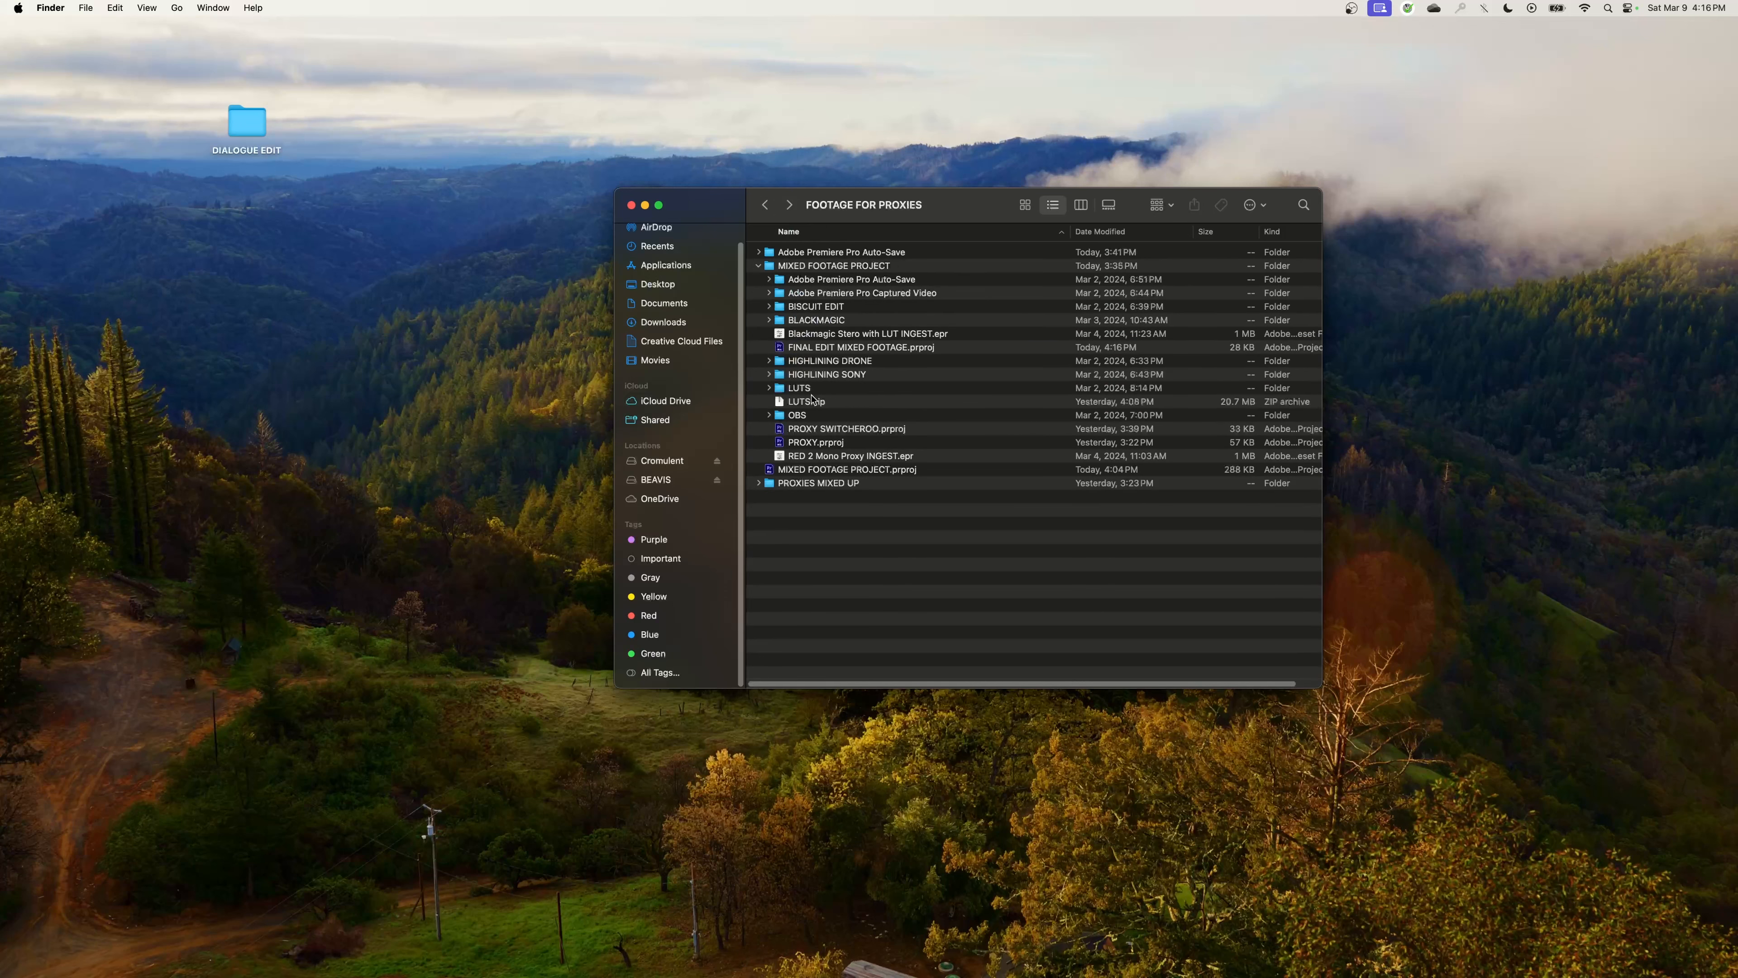
left_click(759, 265)
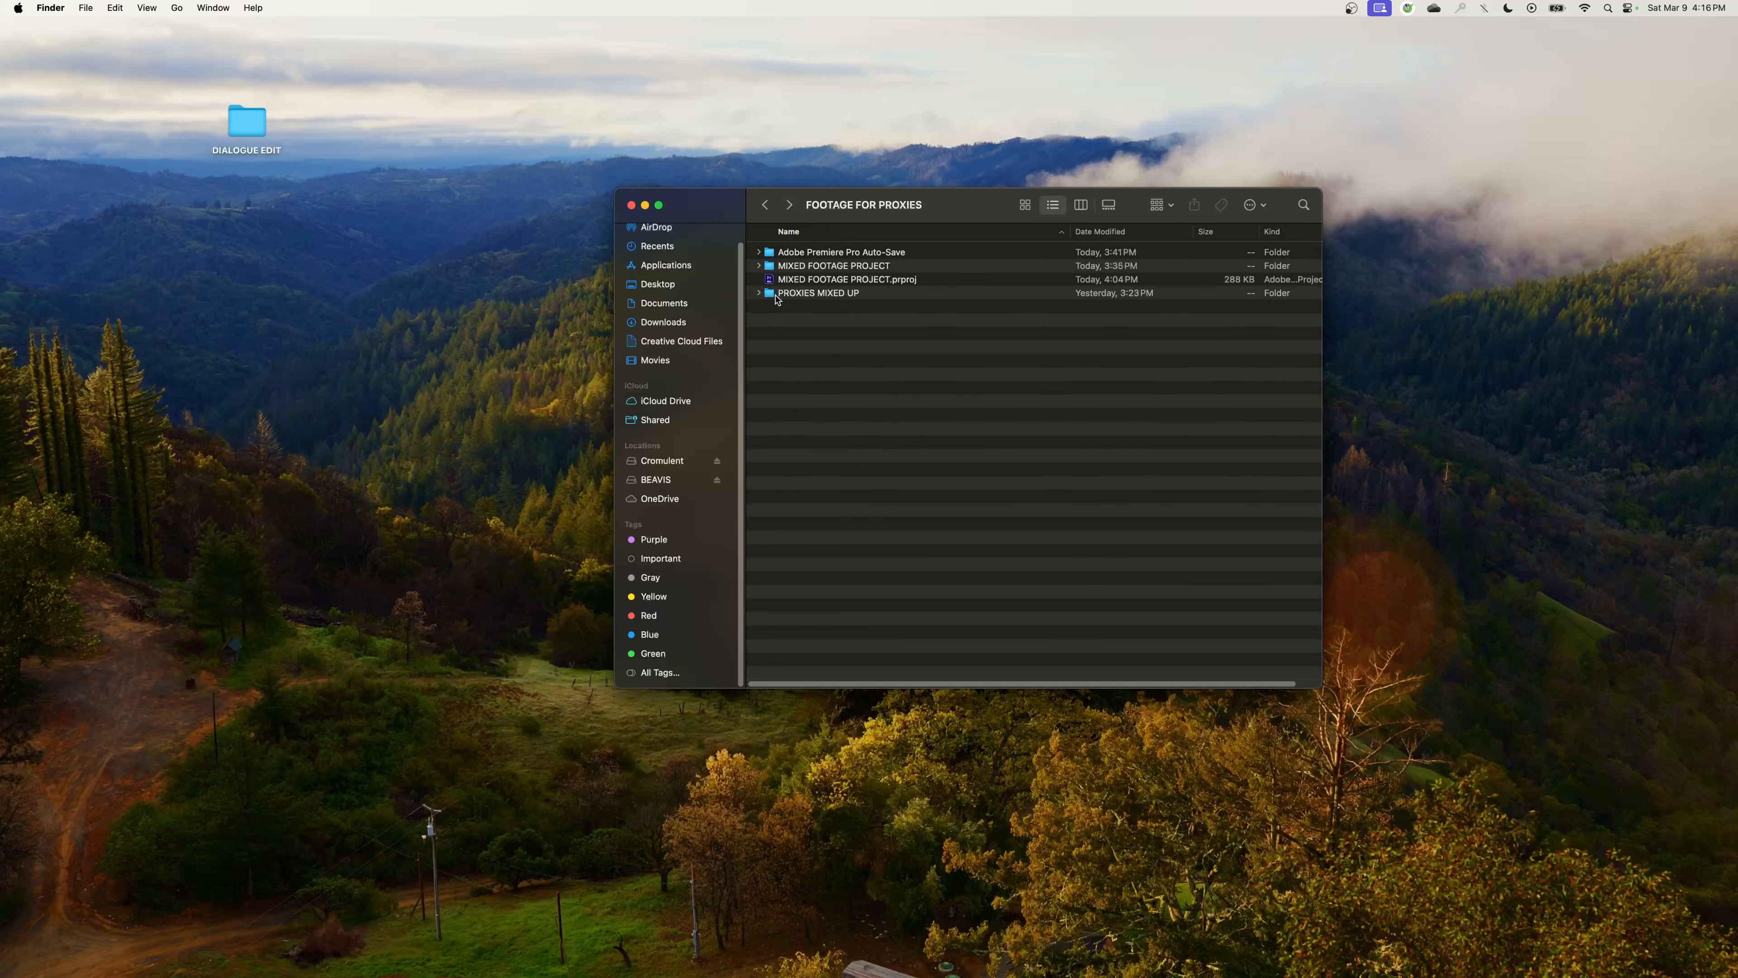
left_click(818, 294)
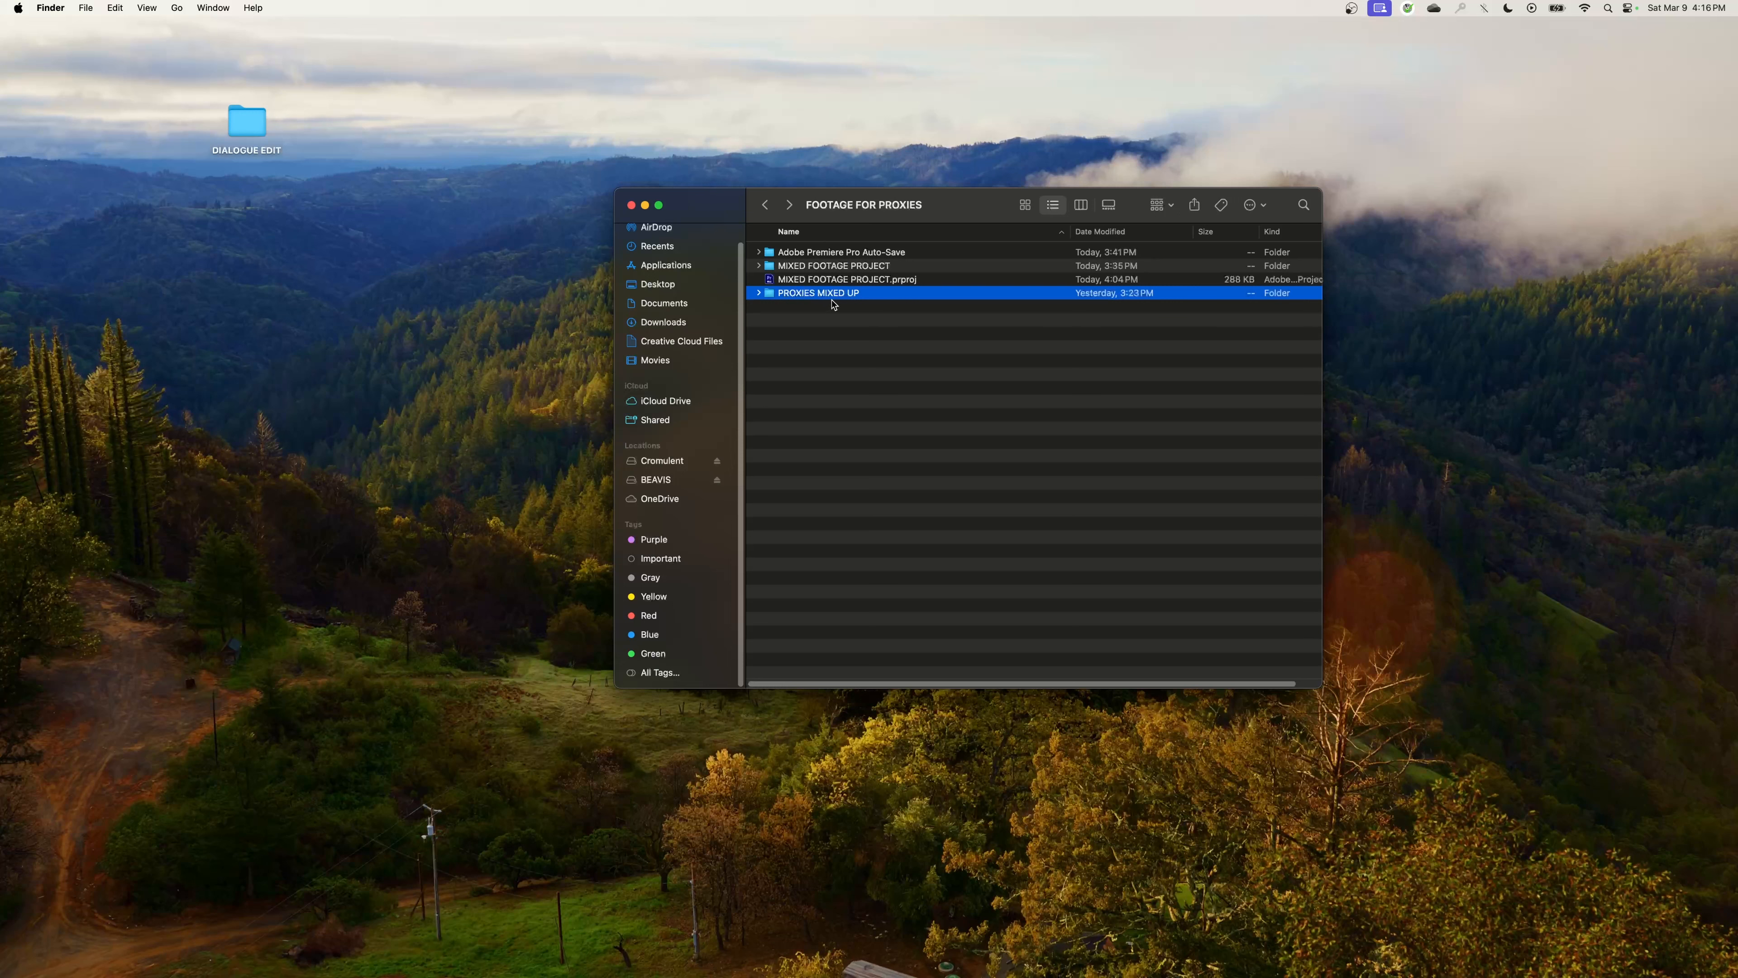
left_click(855, 294)
left_click(858, 293)
key("BackSpace")
key("BackSpace")
key("BackSpace")
key("Return")
- Open the copy of FINAL EDIT MIXED FOOTAGE.prproj in the MIXED FOOTAGE PROJECT folder with Premiere Pro
left_click(807, 267)
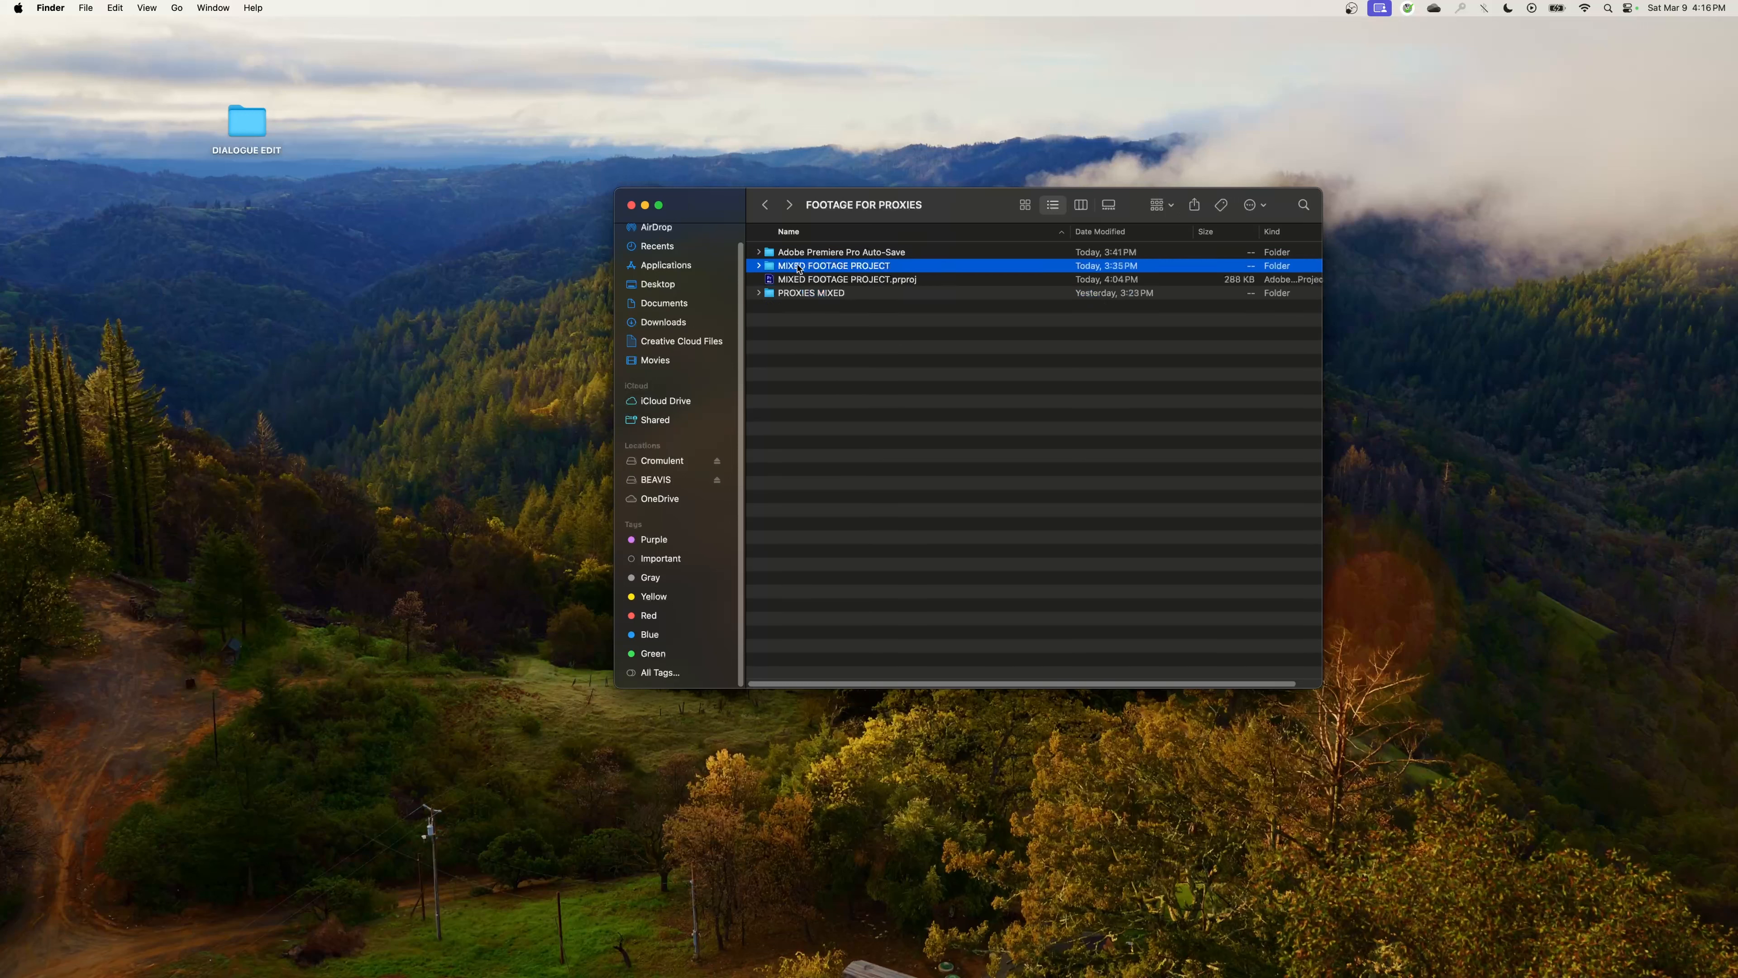
left_click(758, 265)
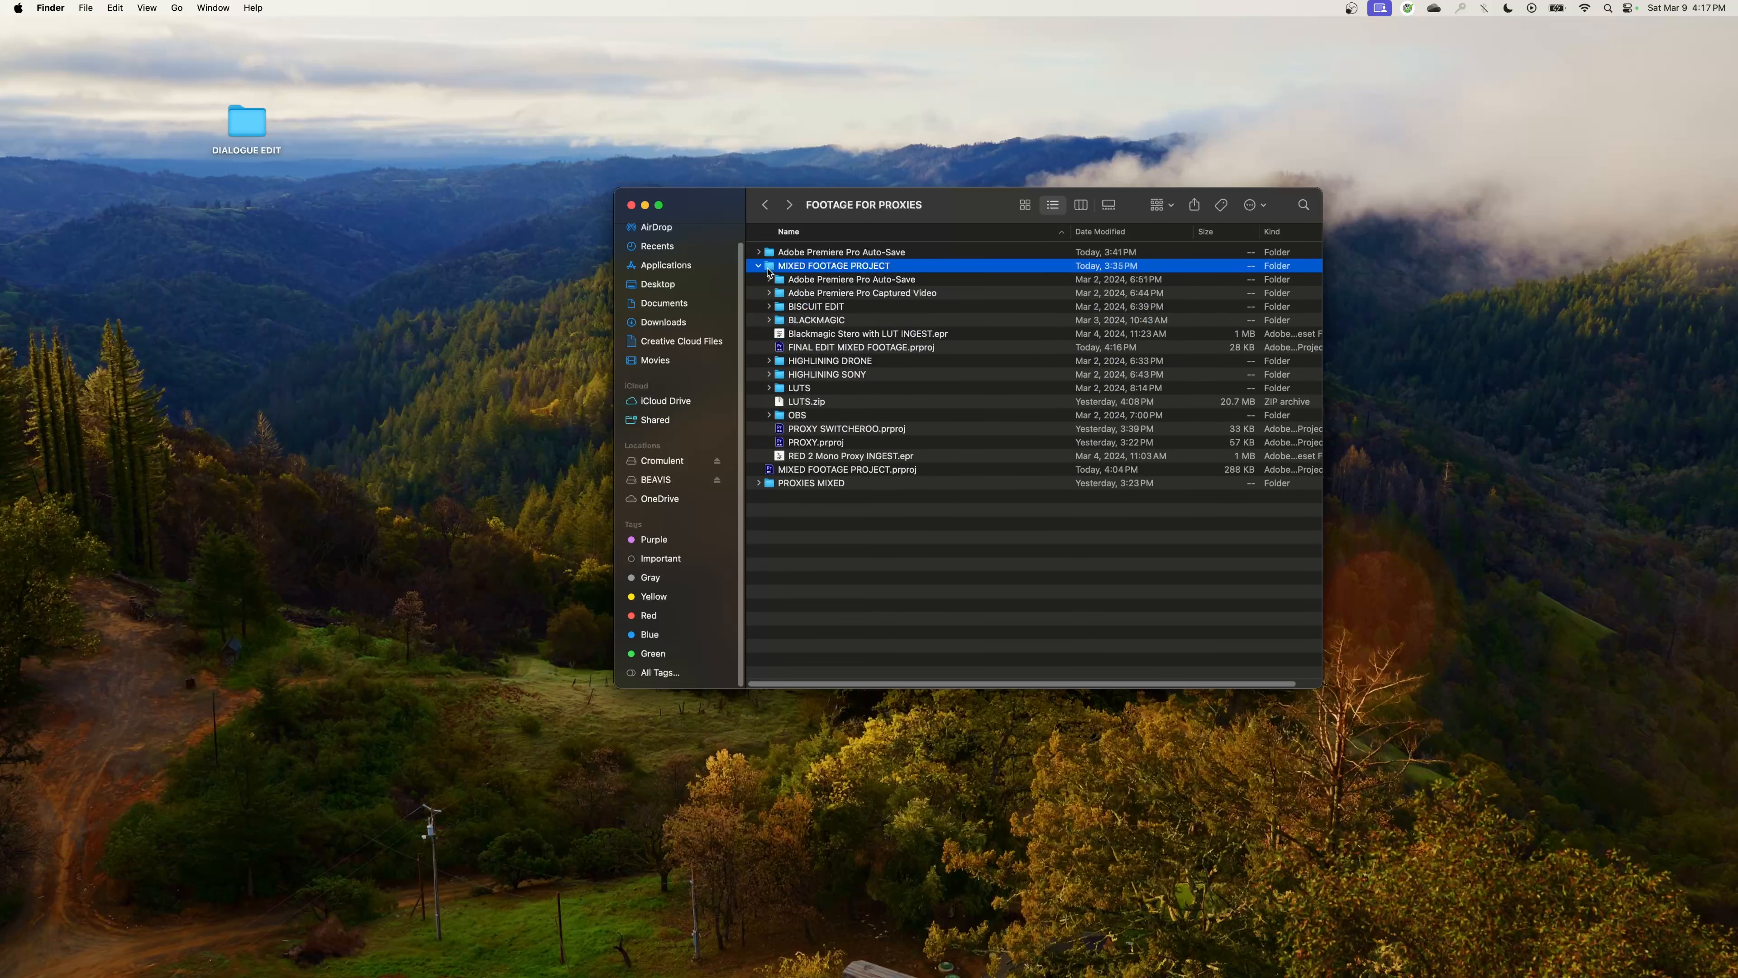
double_click(767, 268)
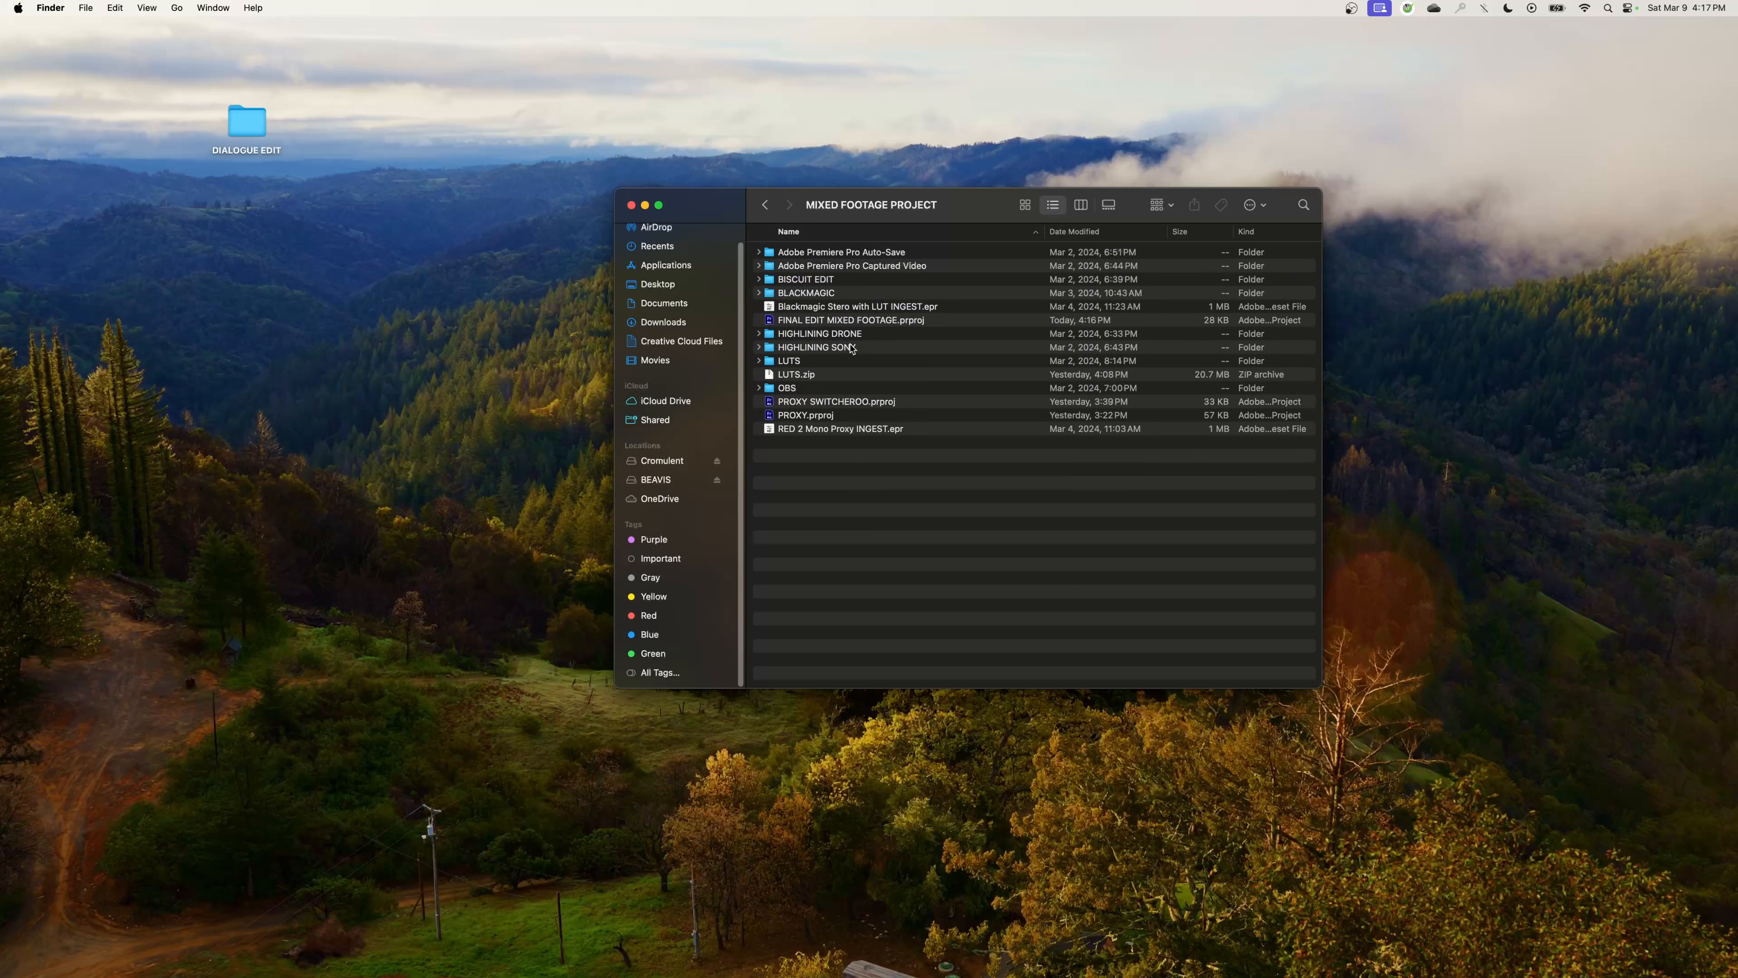
left_click(819, 401)
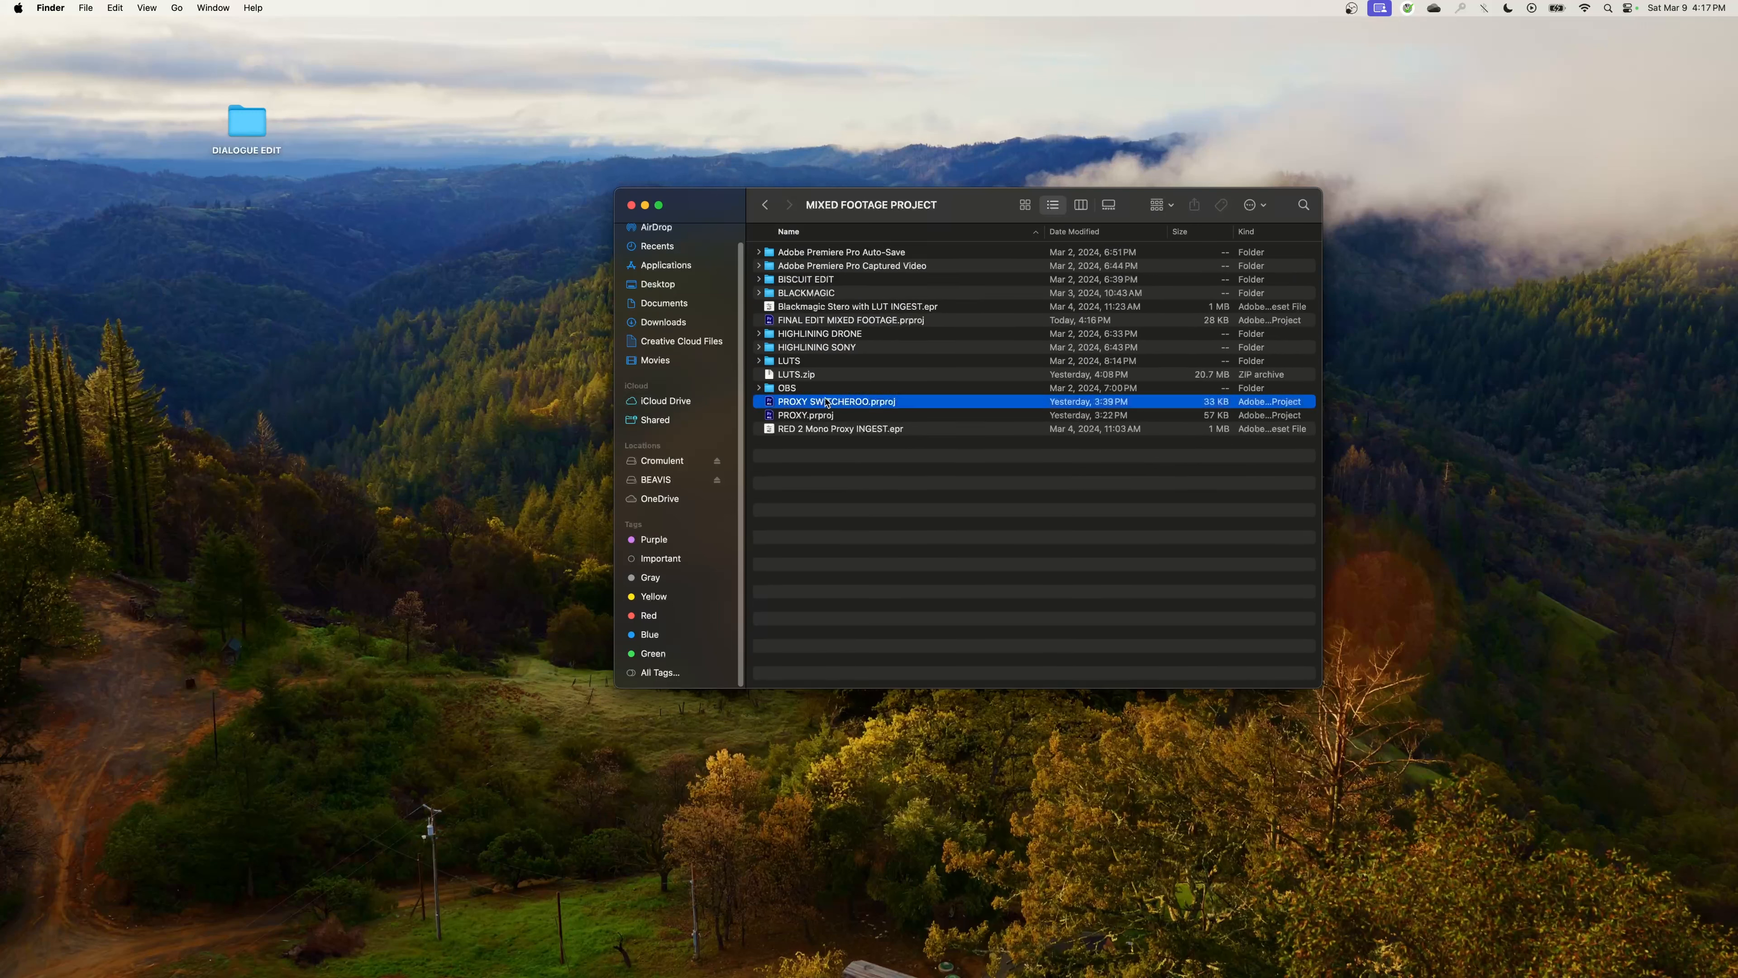
left_click(814, 321)
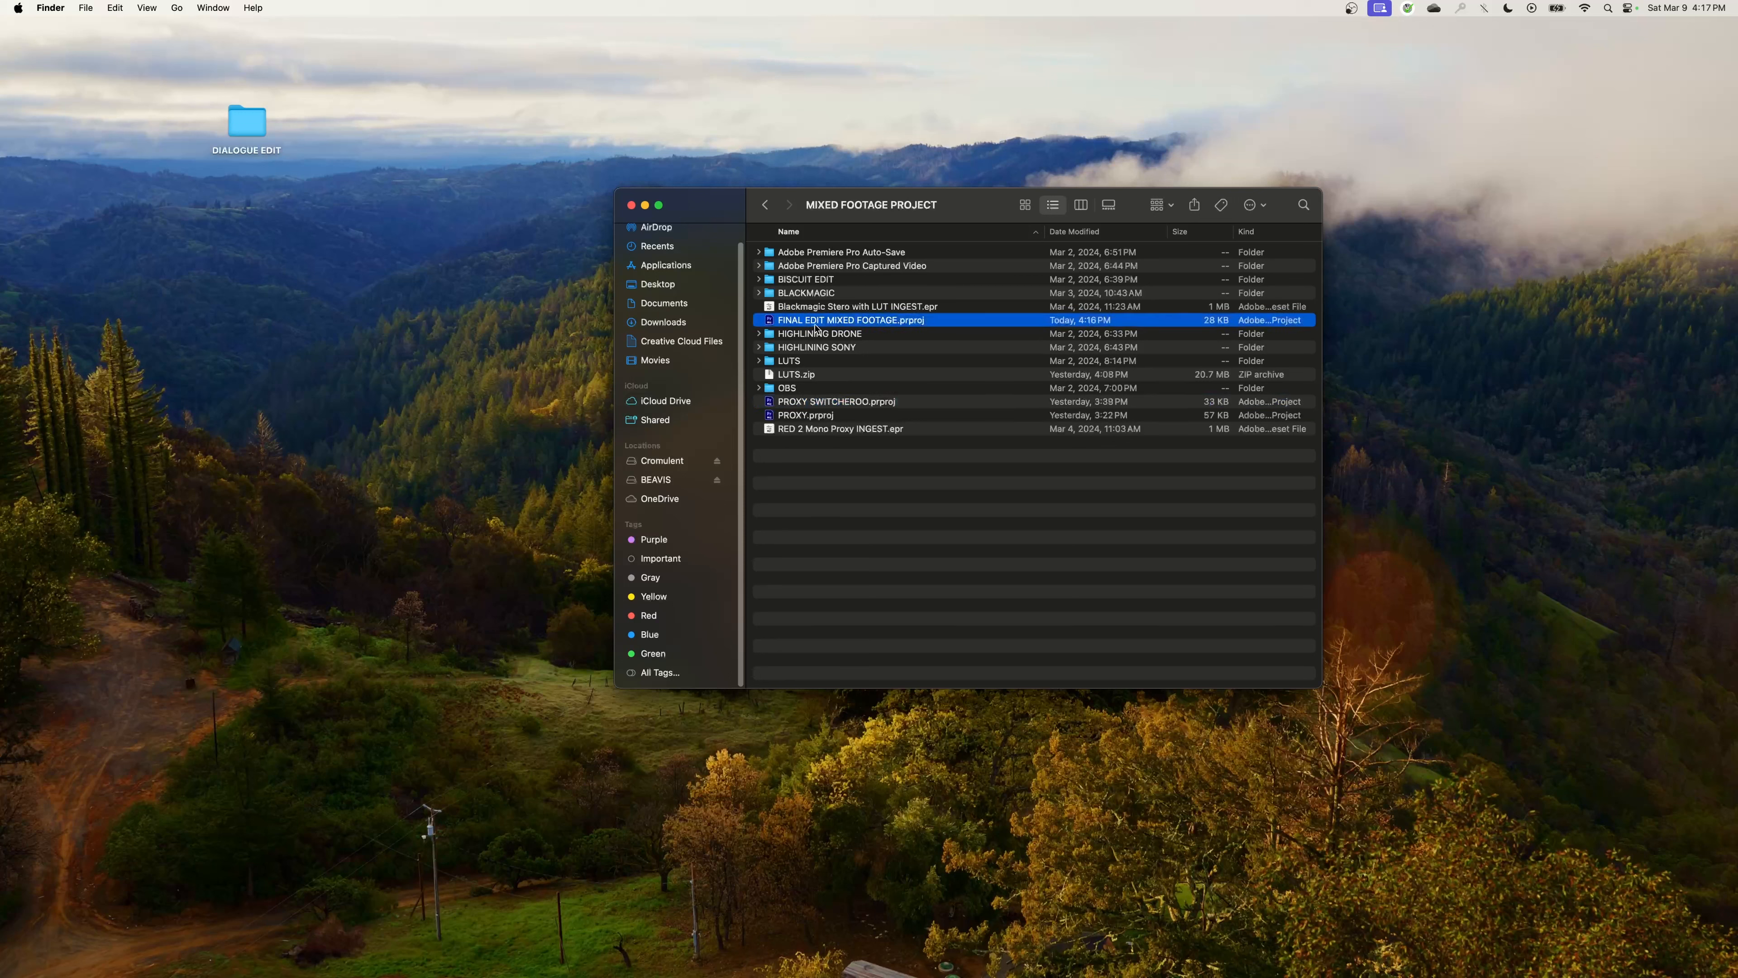
right_click(816, 327)
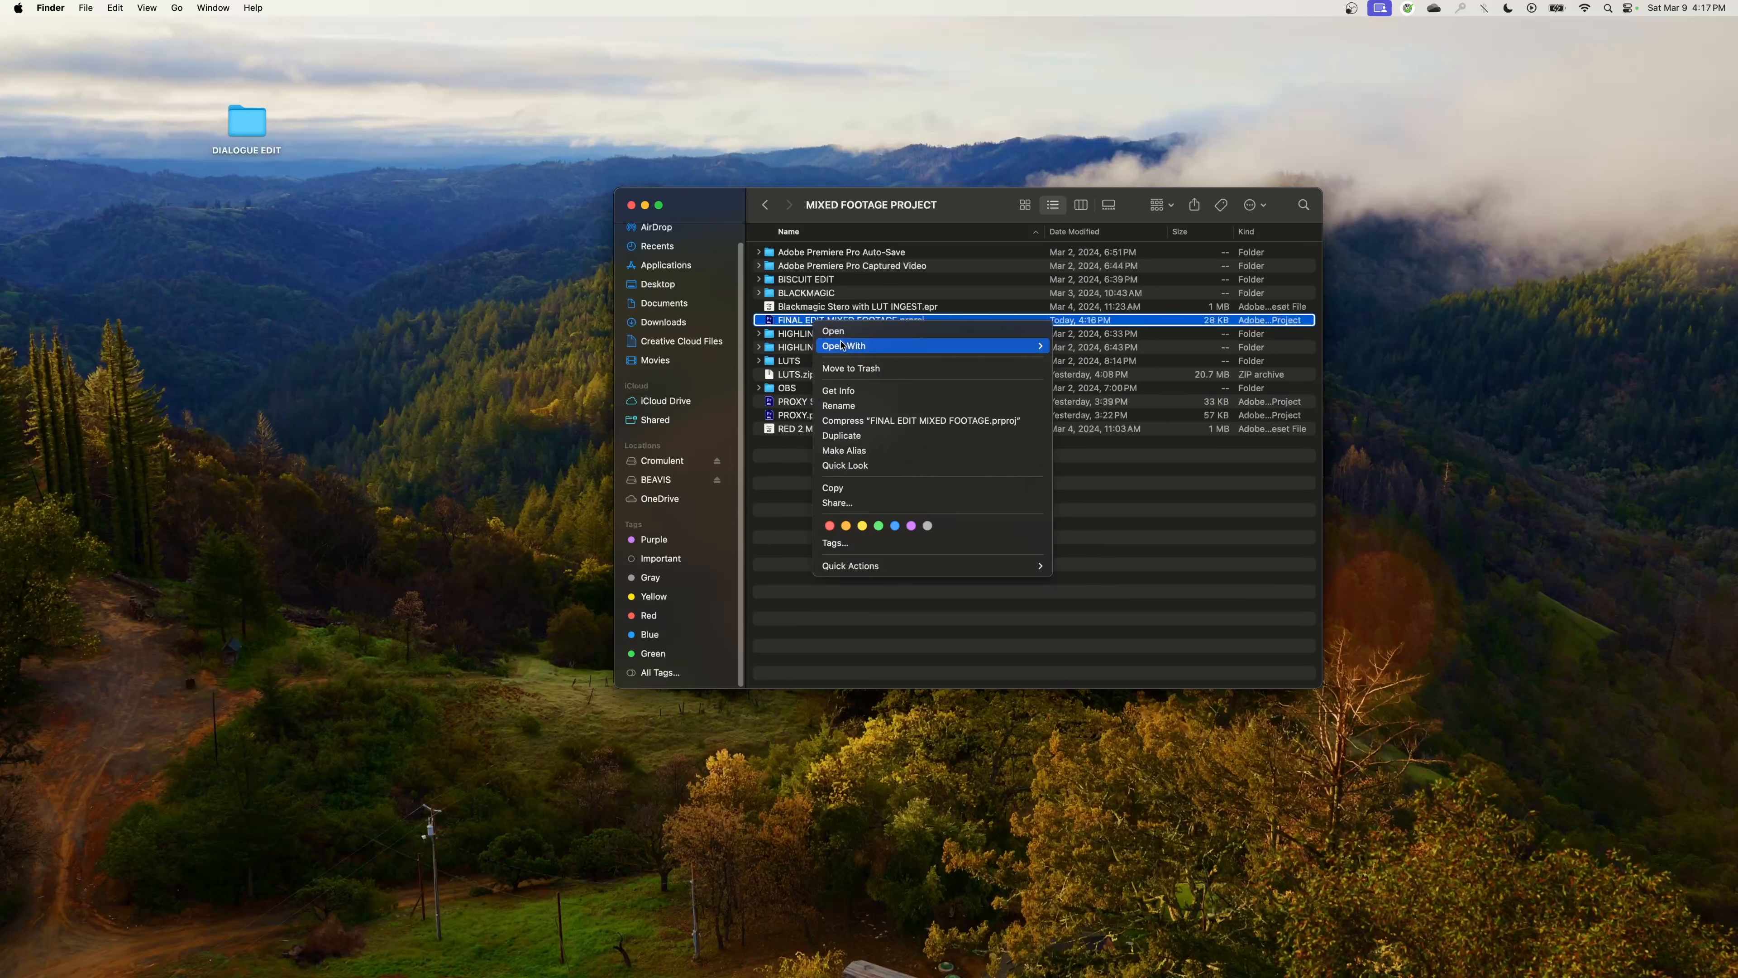
mouse_move(825, 345)
left_click(1122, 412)
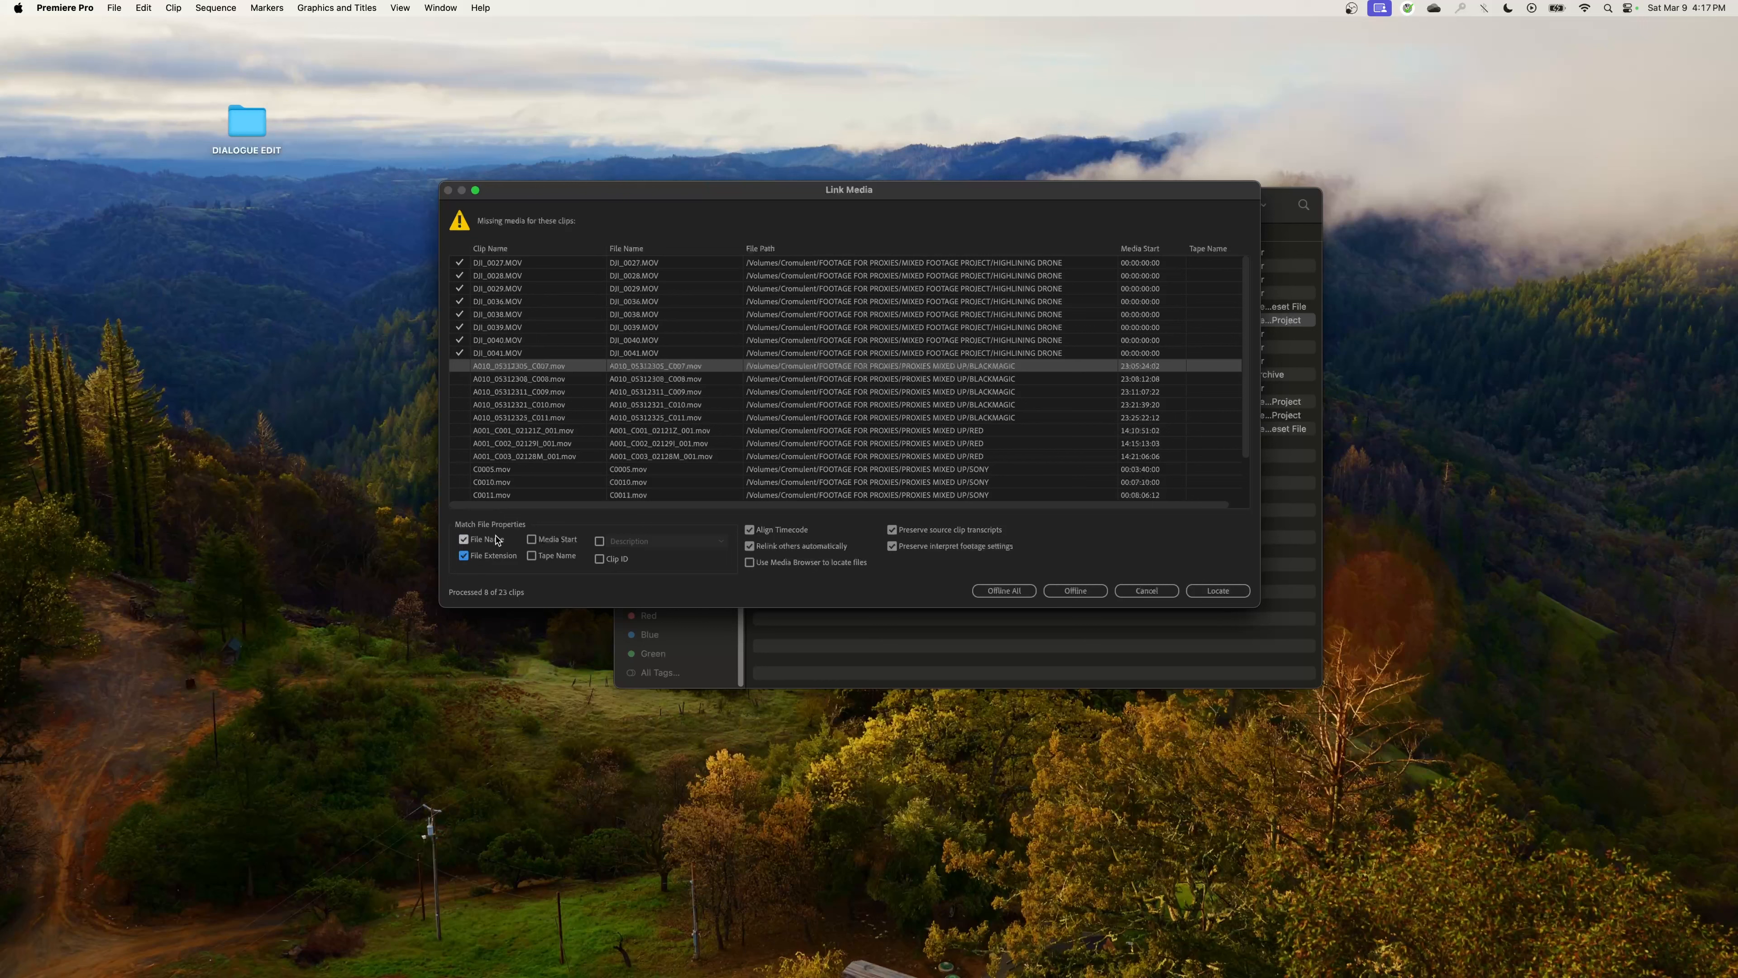
- Exclude the file extension from the match properties for relinking the missing clips
left_click(465, 559)
left_click(750, 564)
left_click(1225, 591)
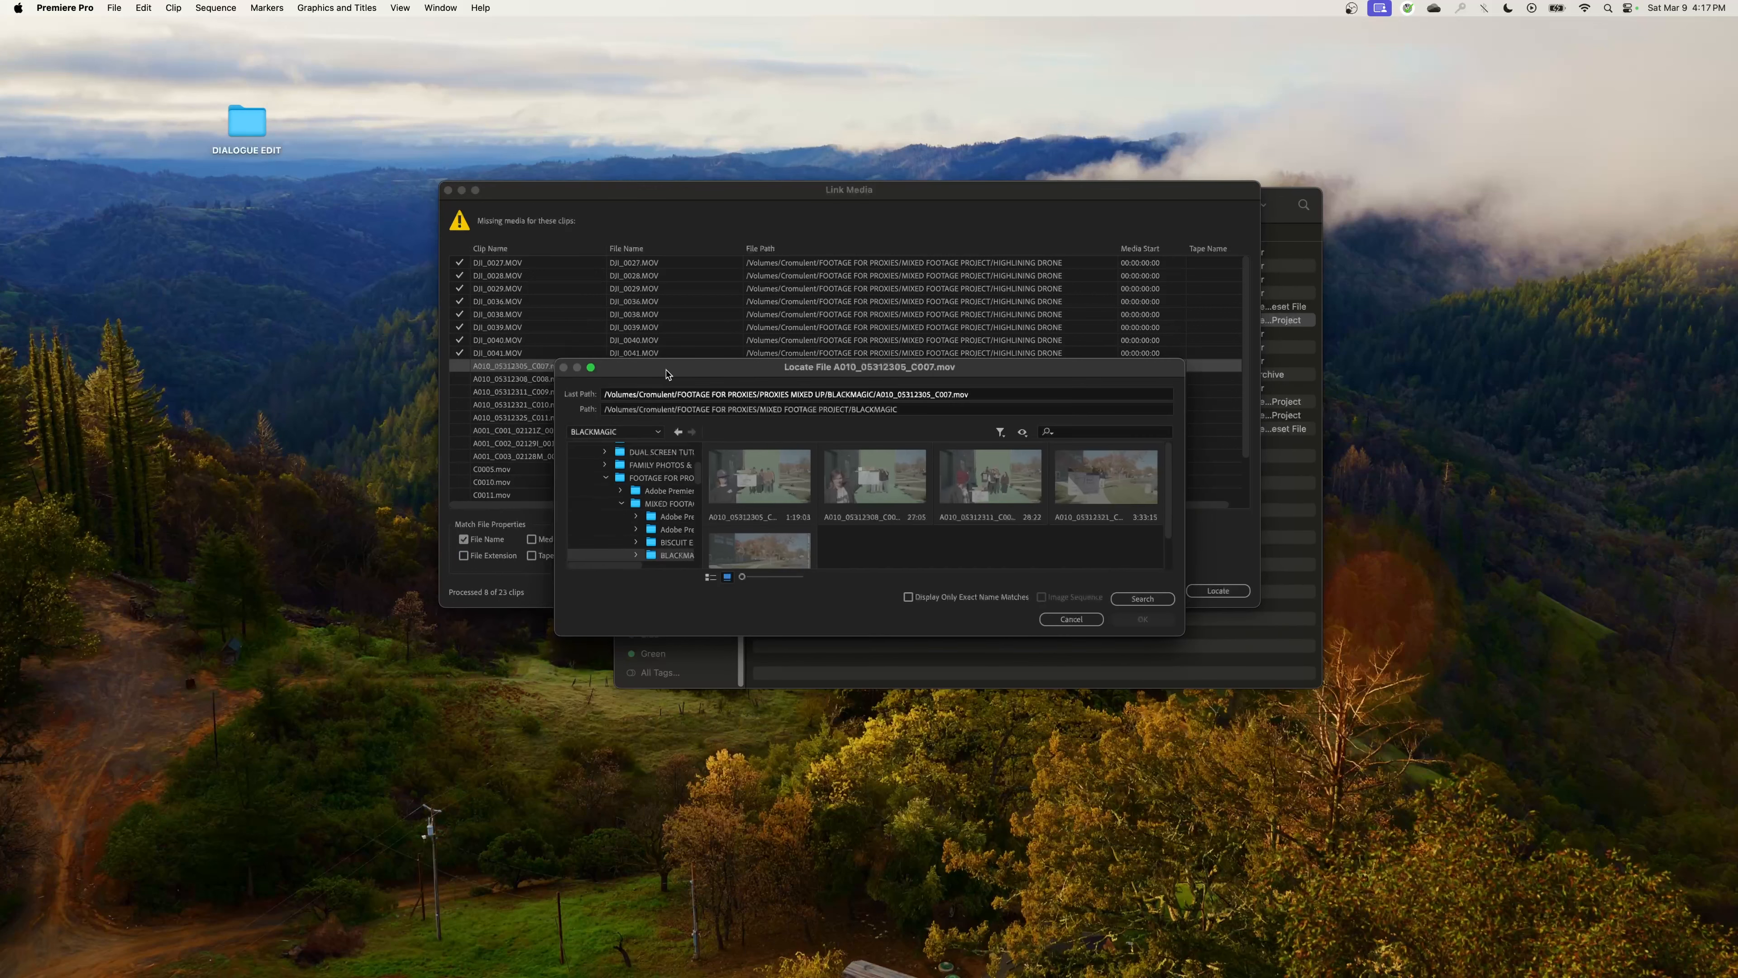
left_click_drag(667, 373, 440, 226)
left_click_drag(955, 488, 1307, 768)
left_click(1194, 752)
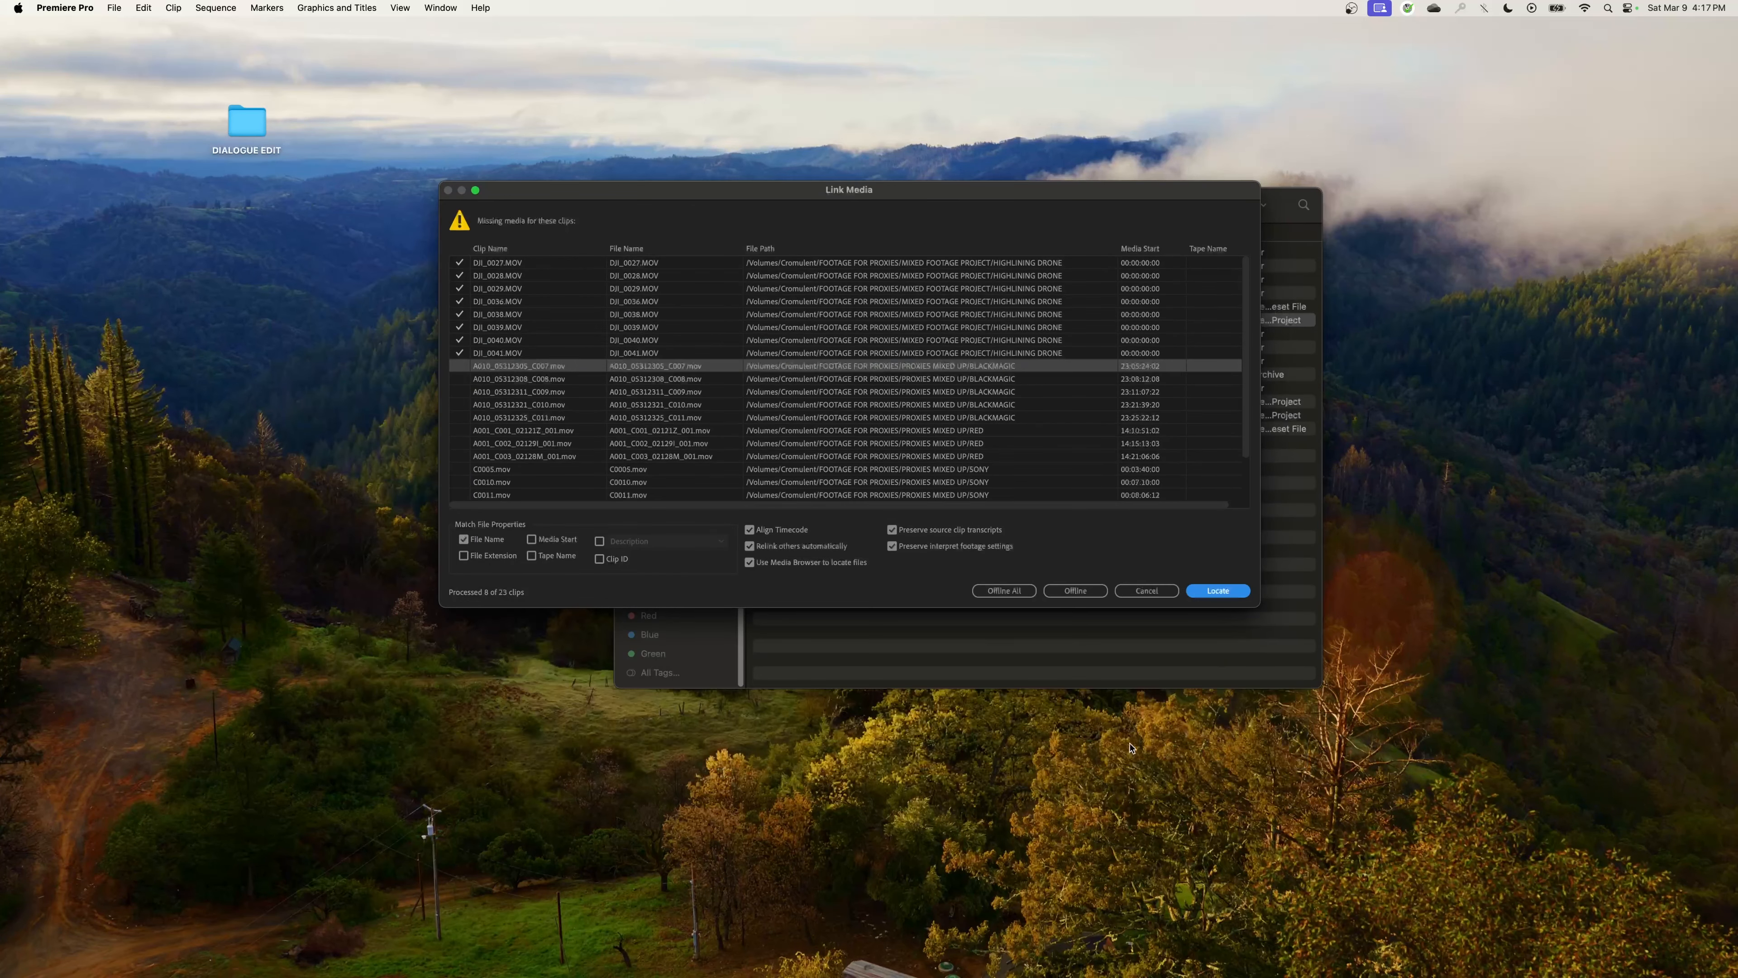
left_click(790, 566)
- Relink the missing A010_05312305_C007.mov to A010_05312305_C007.braw in the BLACKMAGIC folder of MIXED FOOTAGE PROJECT
left_click(1217, 590)
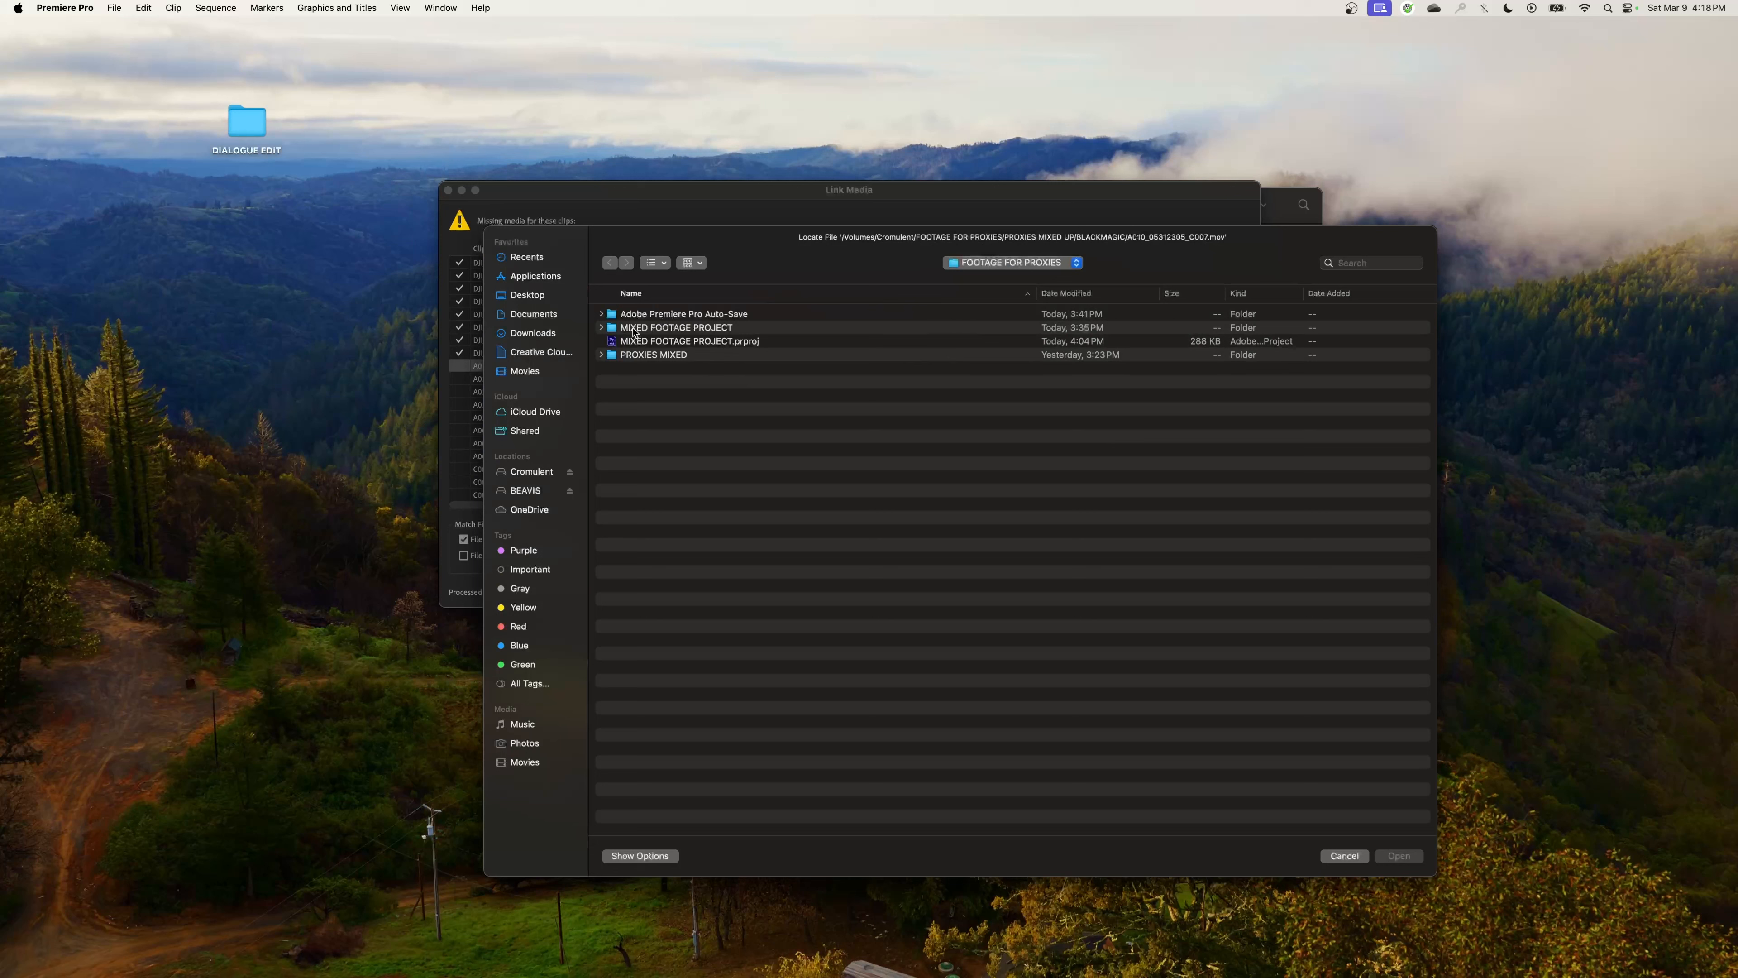
double_click(633, 329)
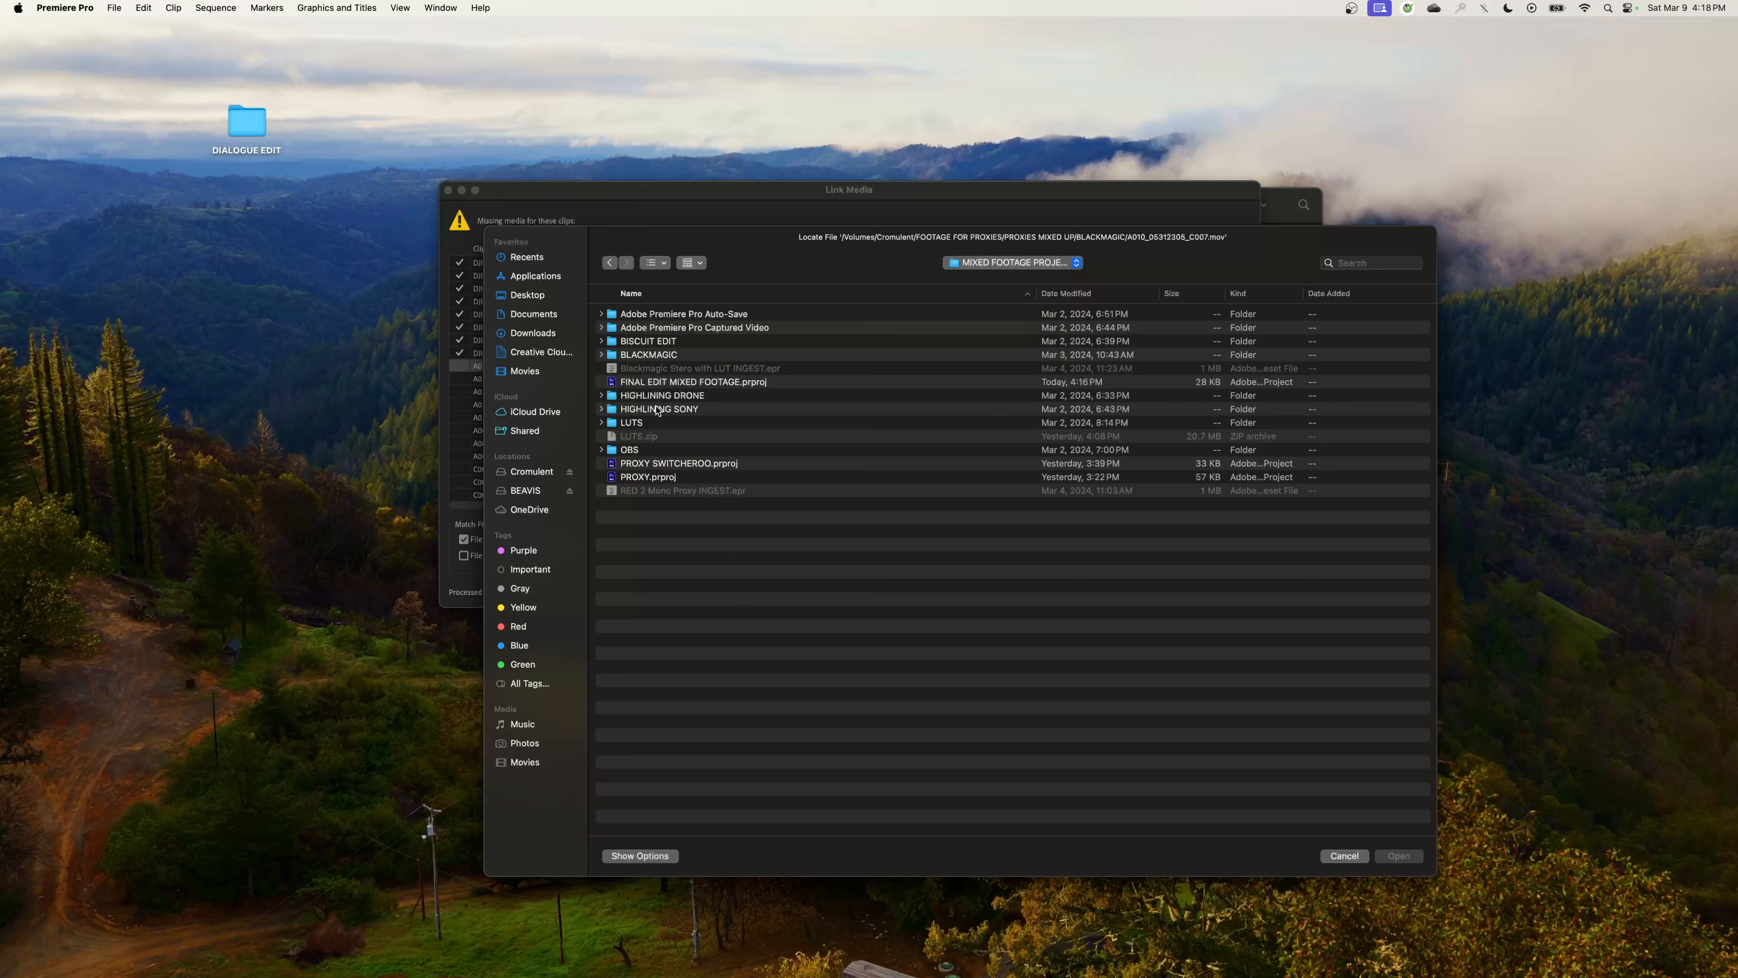
double_click(654, 355)
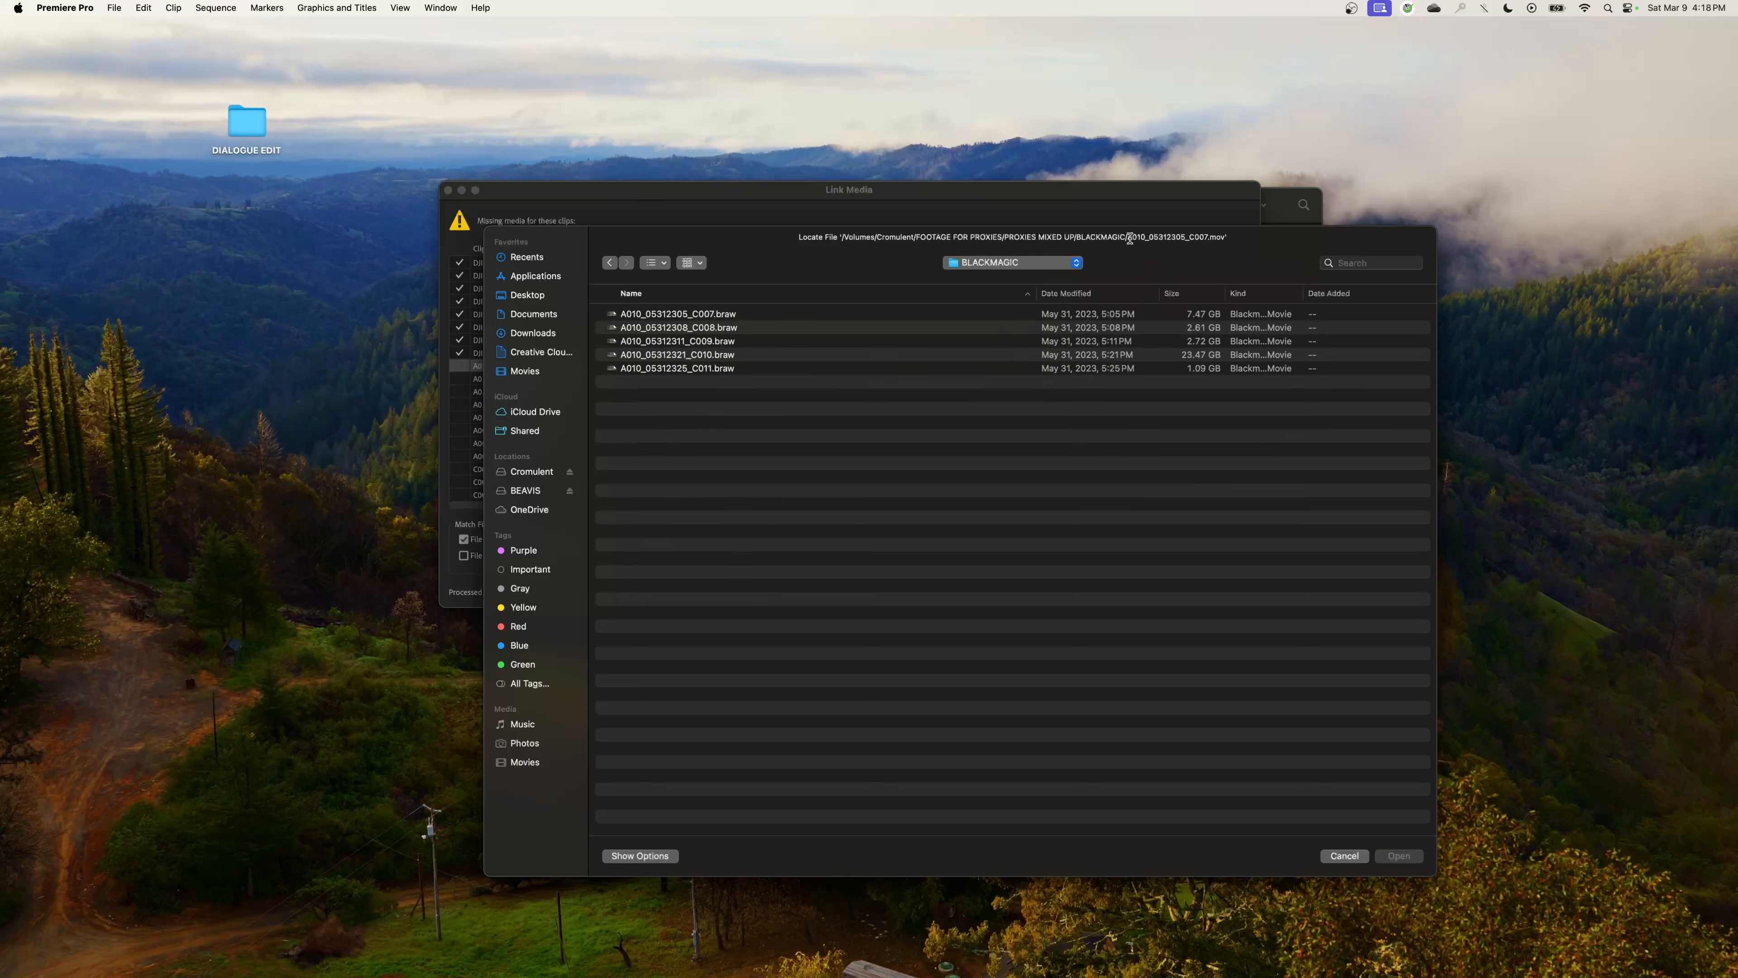
left_click_drag(1131, 238, 1186, 245)
left_click(704, 315)
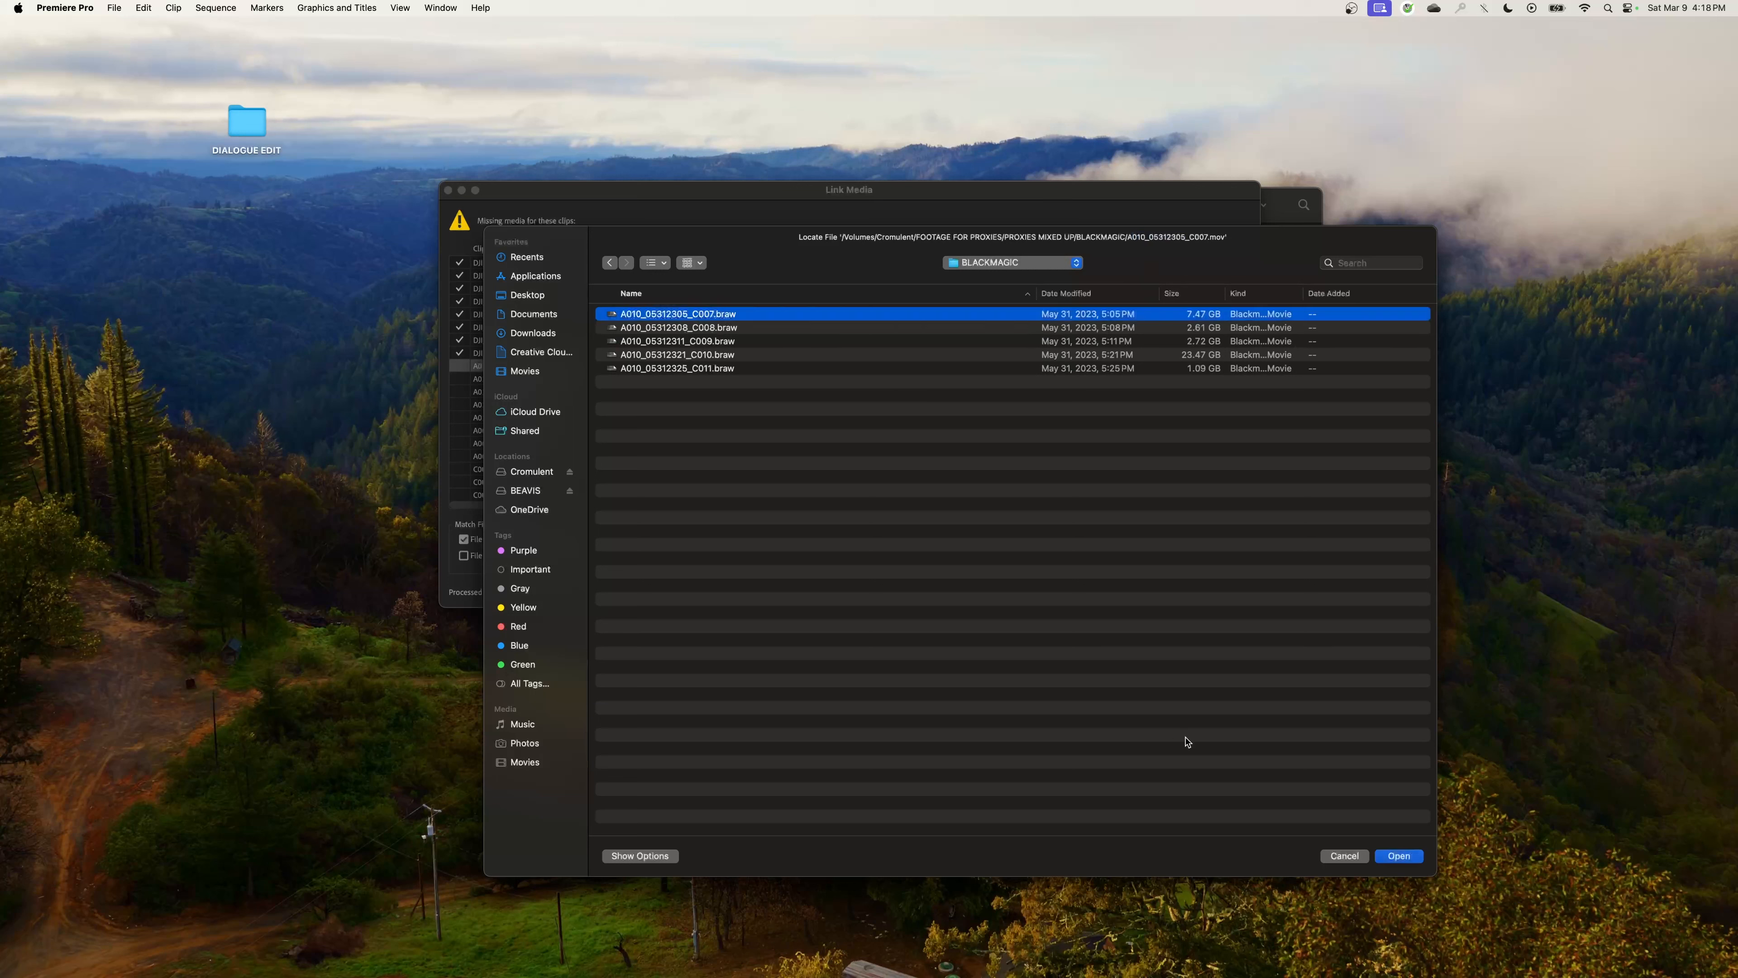
left_click(1398, 855)
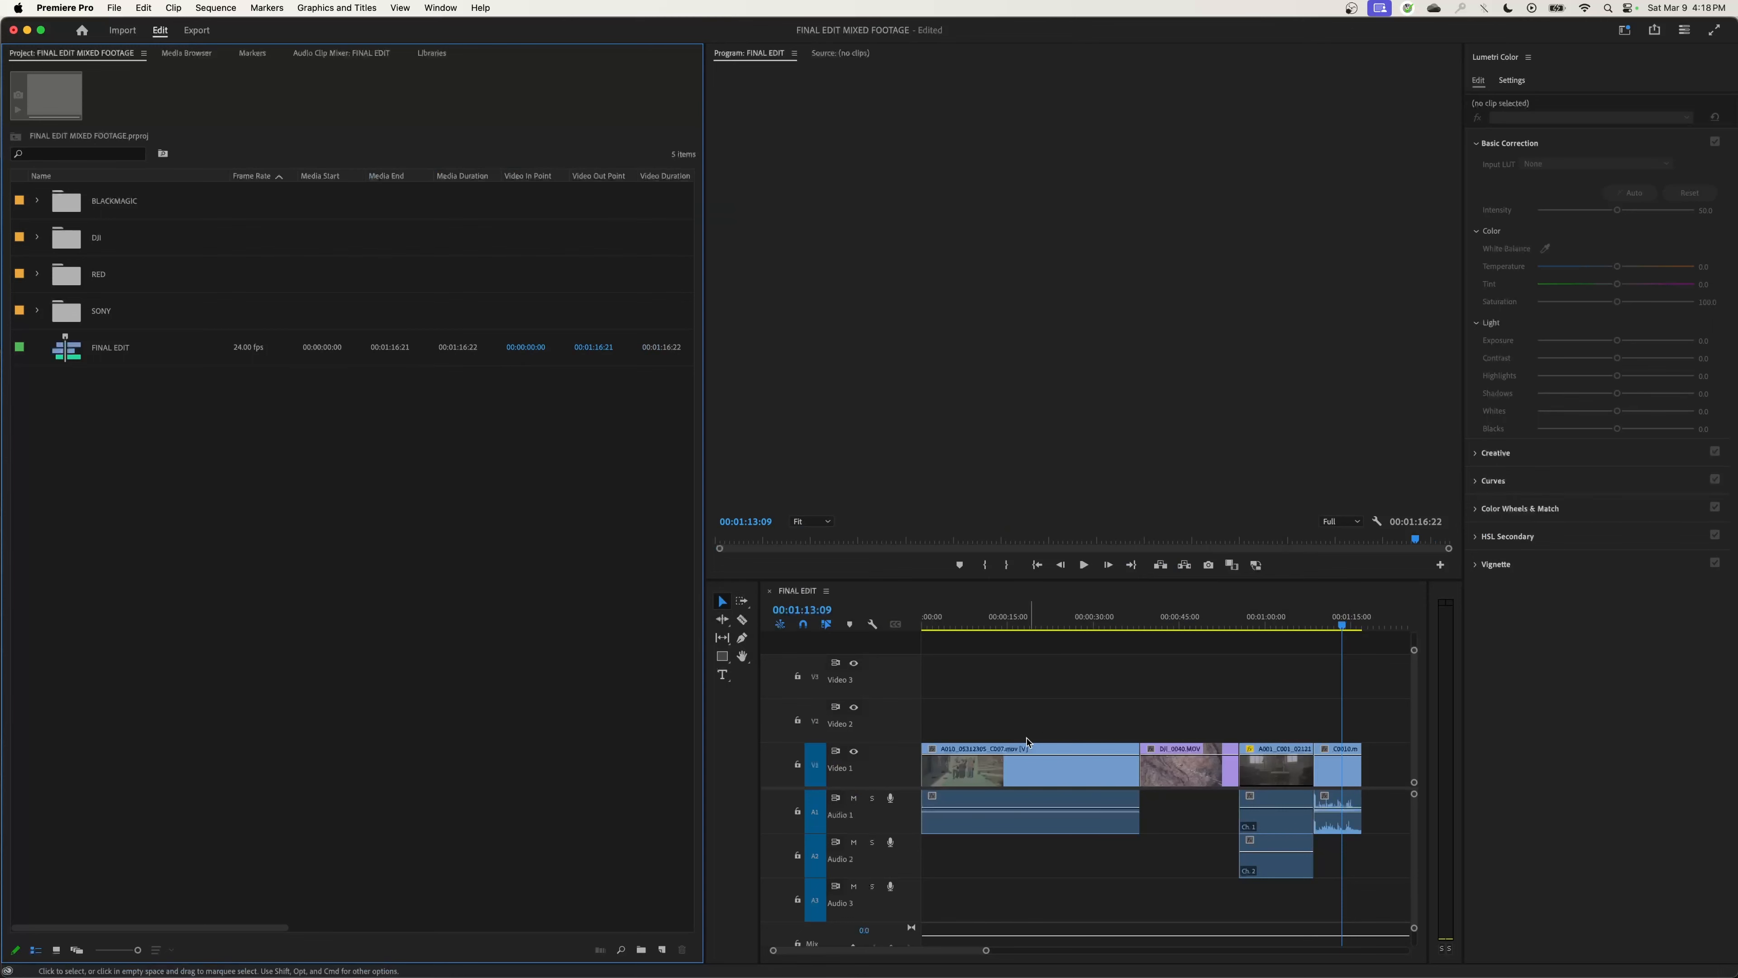
- Examine the framing and look of the relinked Blackmagic, drone and RED clips in the FINAL EDIT sequence
left_click(1045, 616)
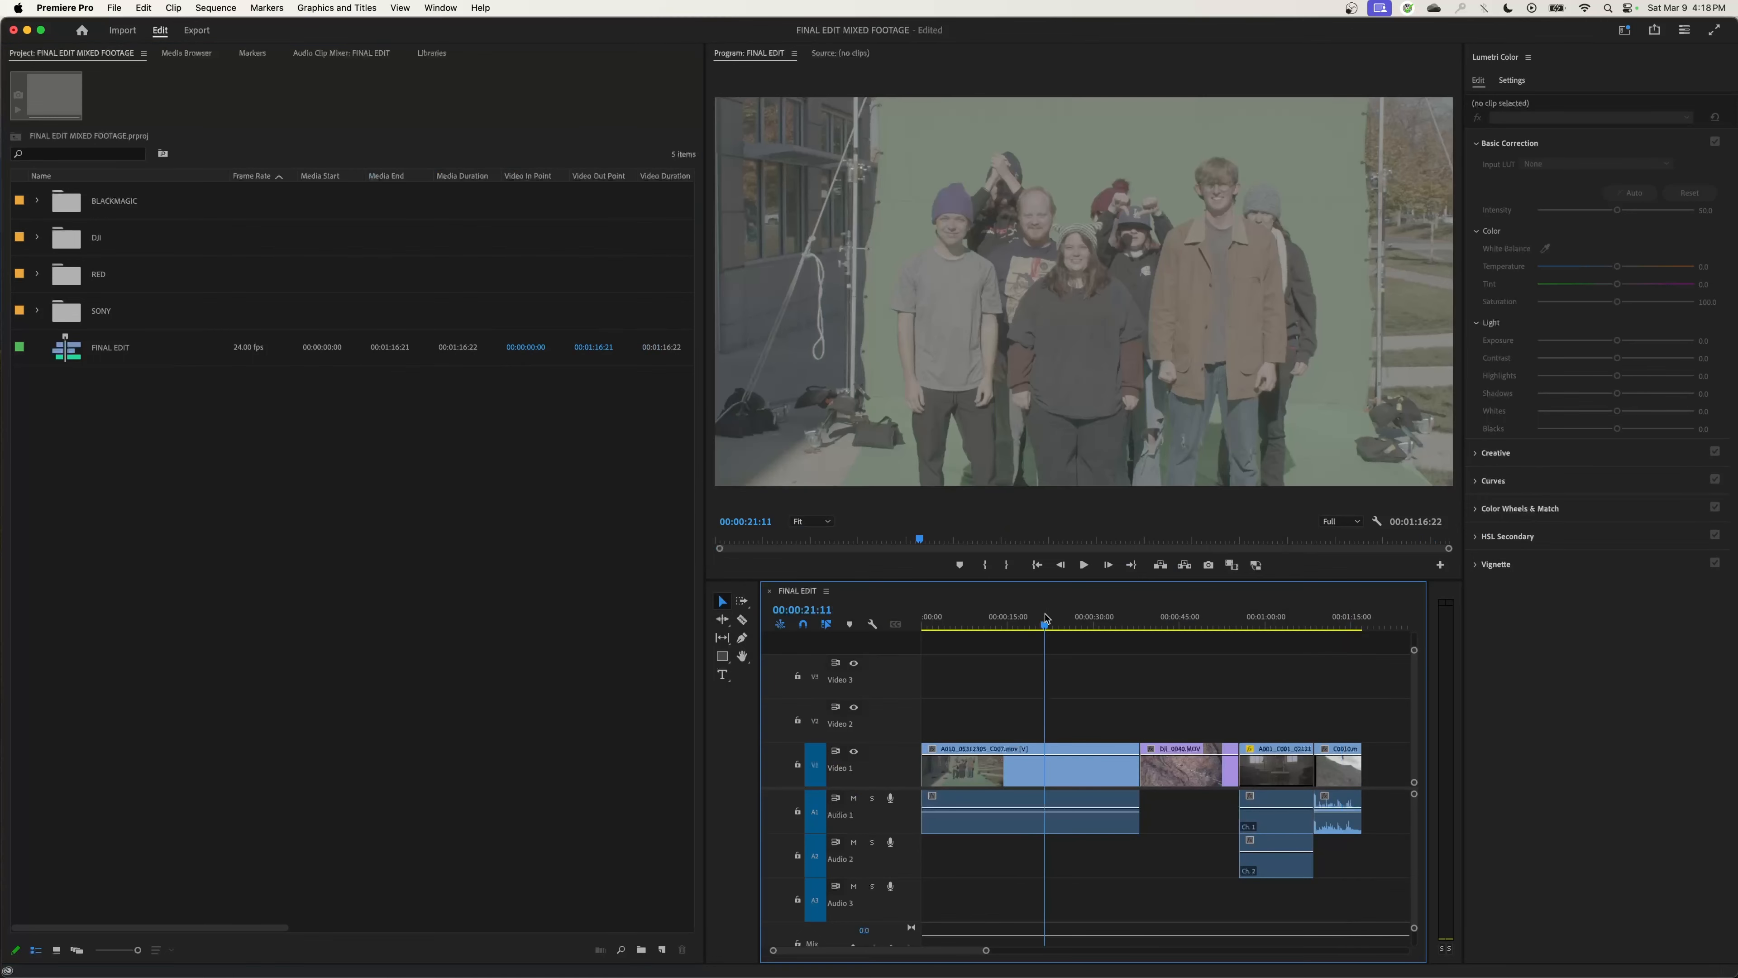
left_click(1185, 627)
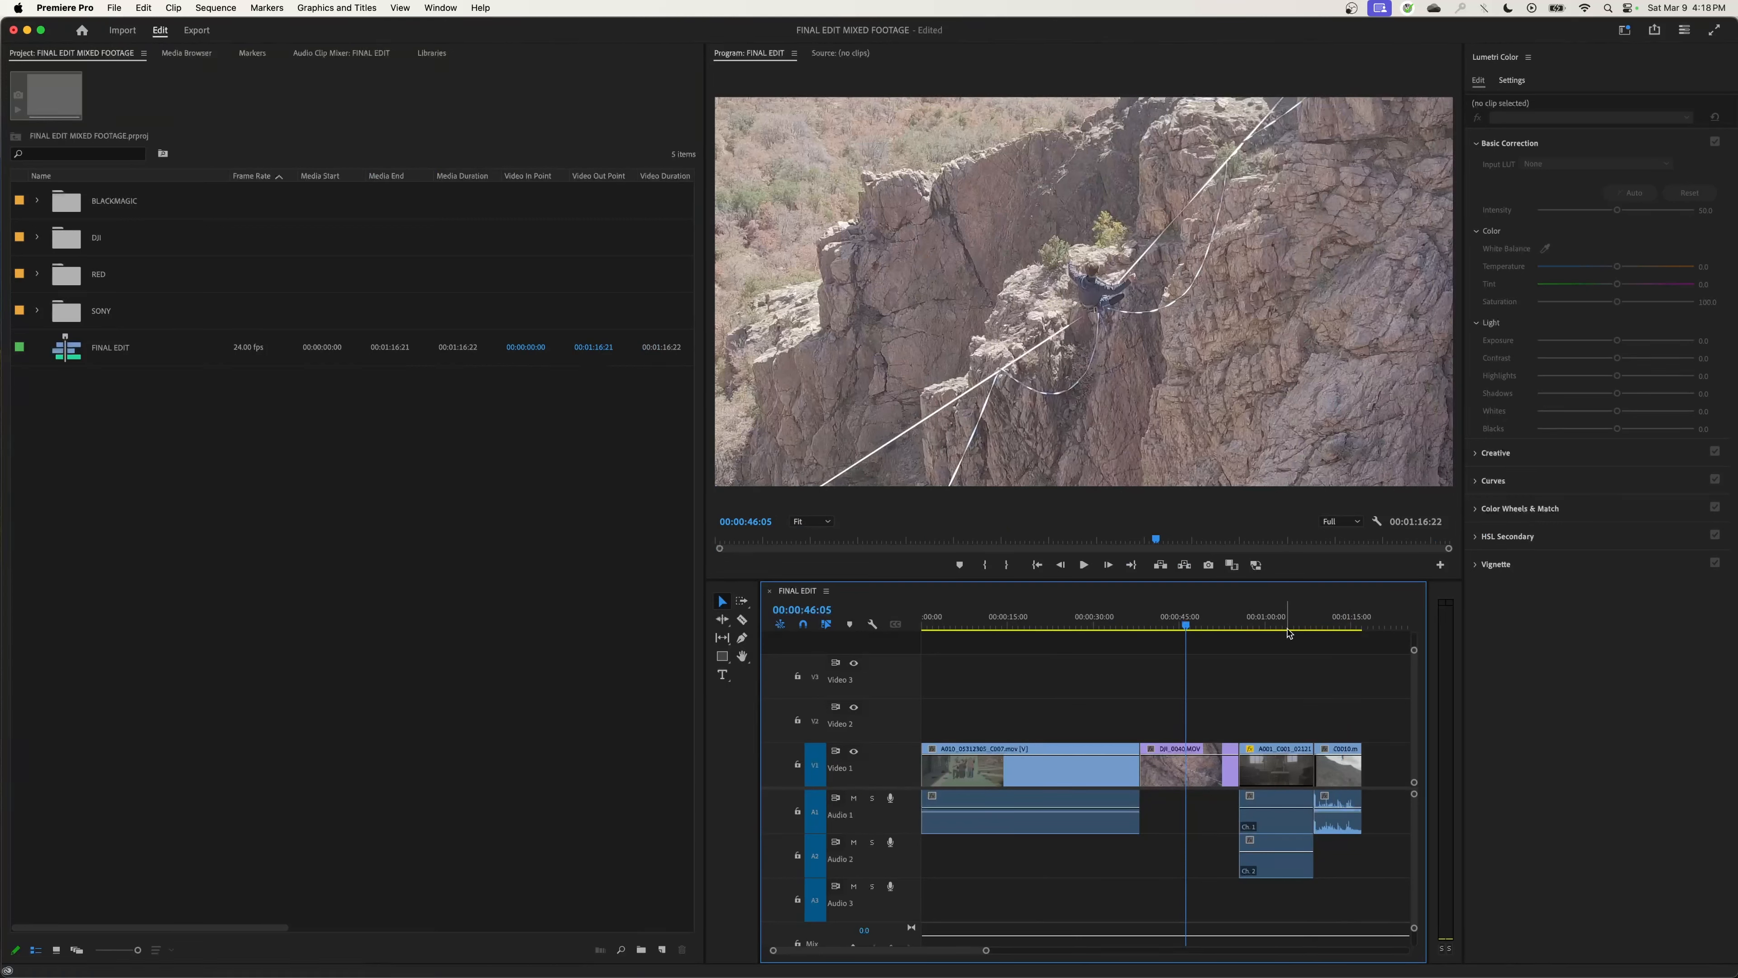
mouse_move(1284, 621)
left_mouse_down()
mouse_move(1338, 622)
mouse_move(1188, 623)
mouse_move(1290, 623)
left_mouse_up()
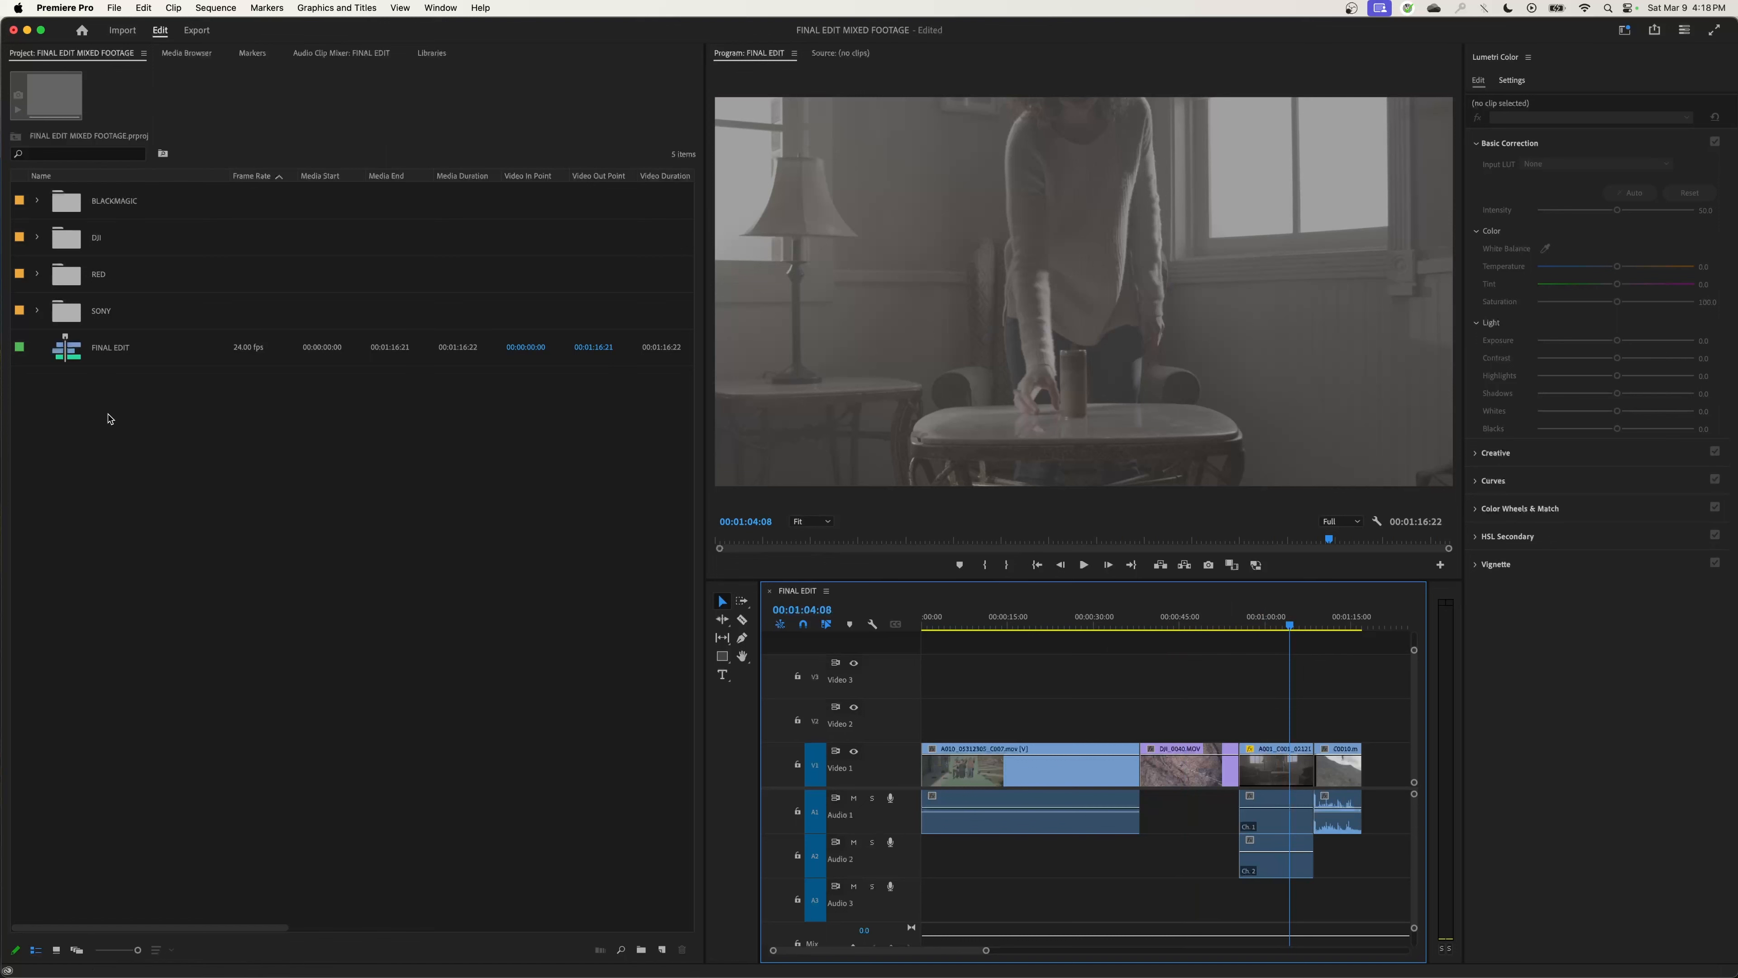
left_click(64, 362)
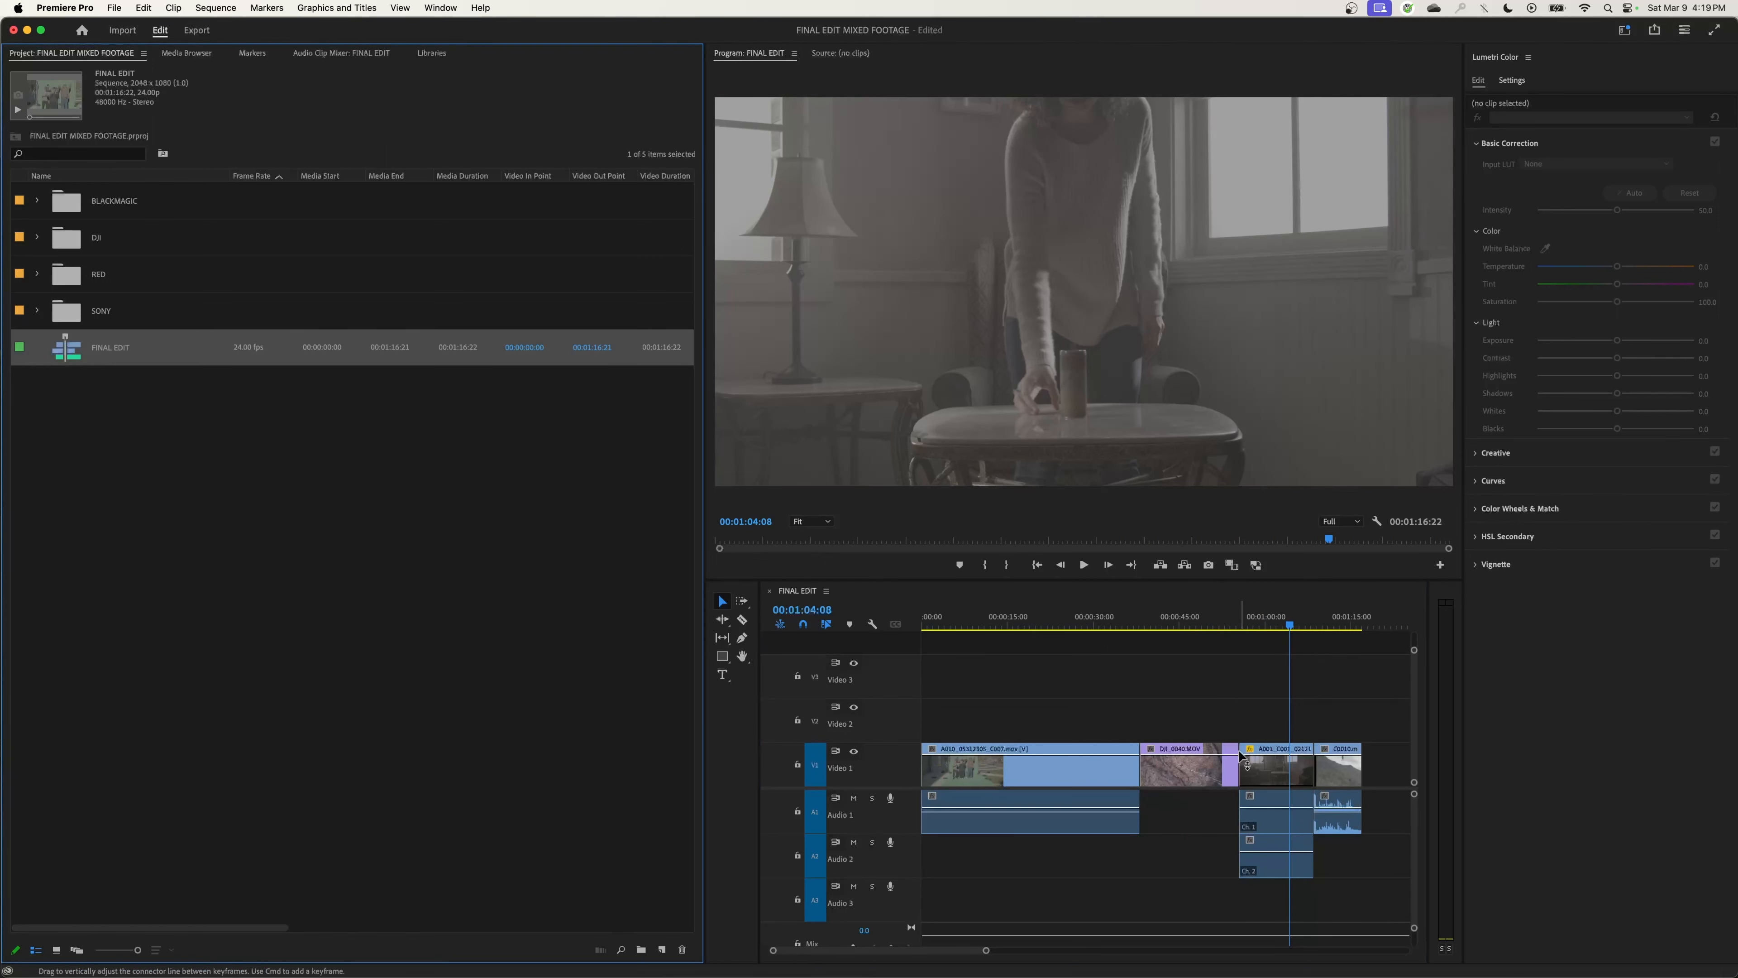
left_click(1264, 771)
left_click(1168, 620)
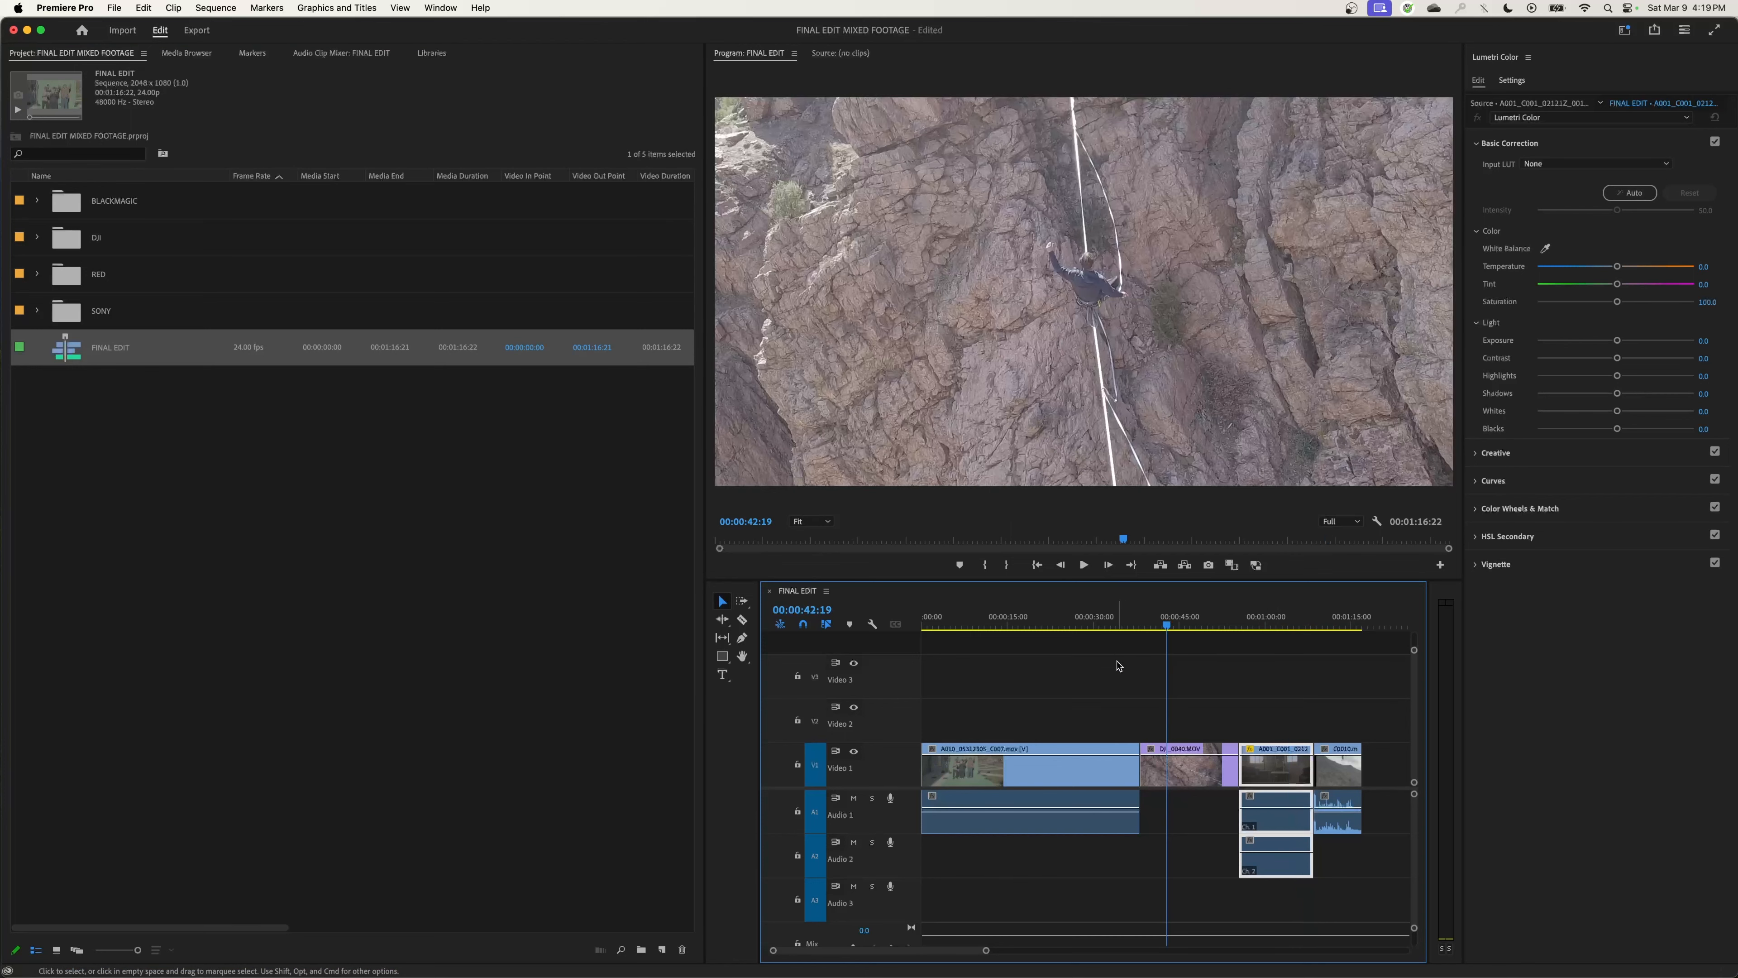
left_click(1075, 619)
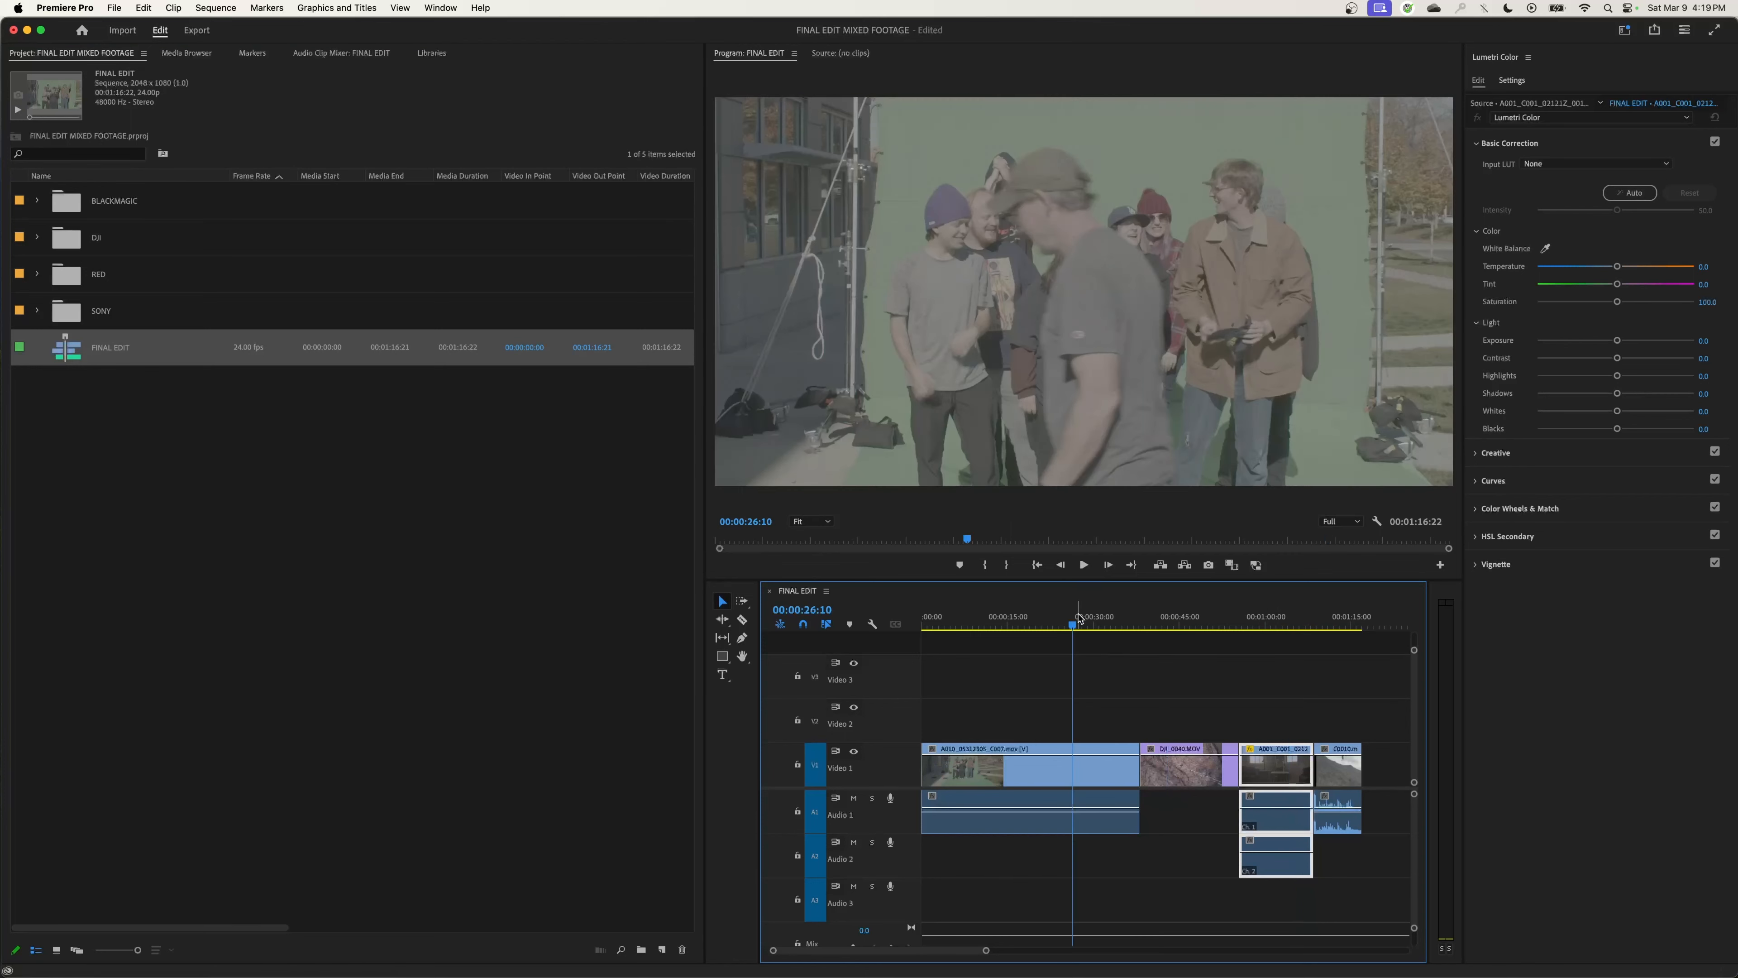
left_click(1193, 620)
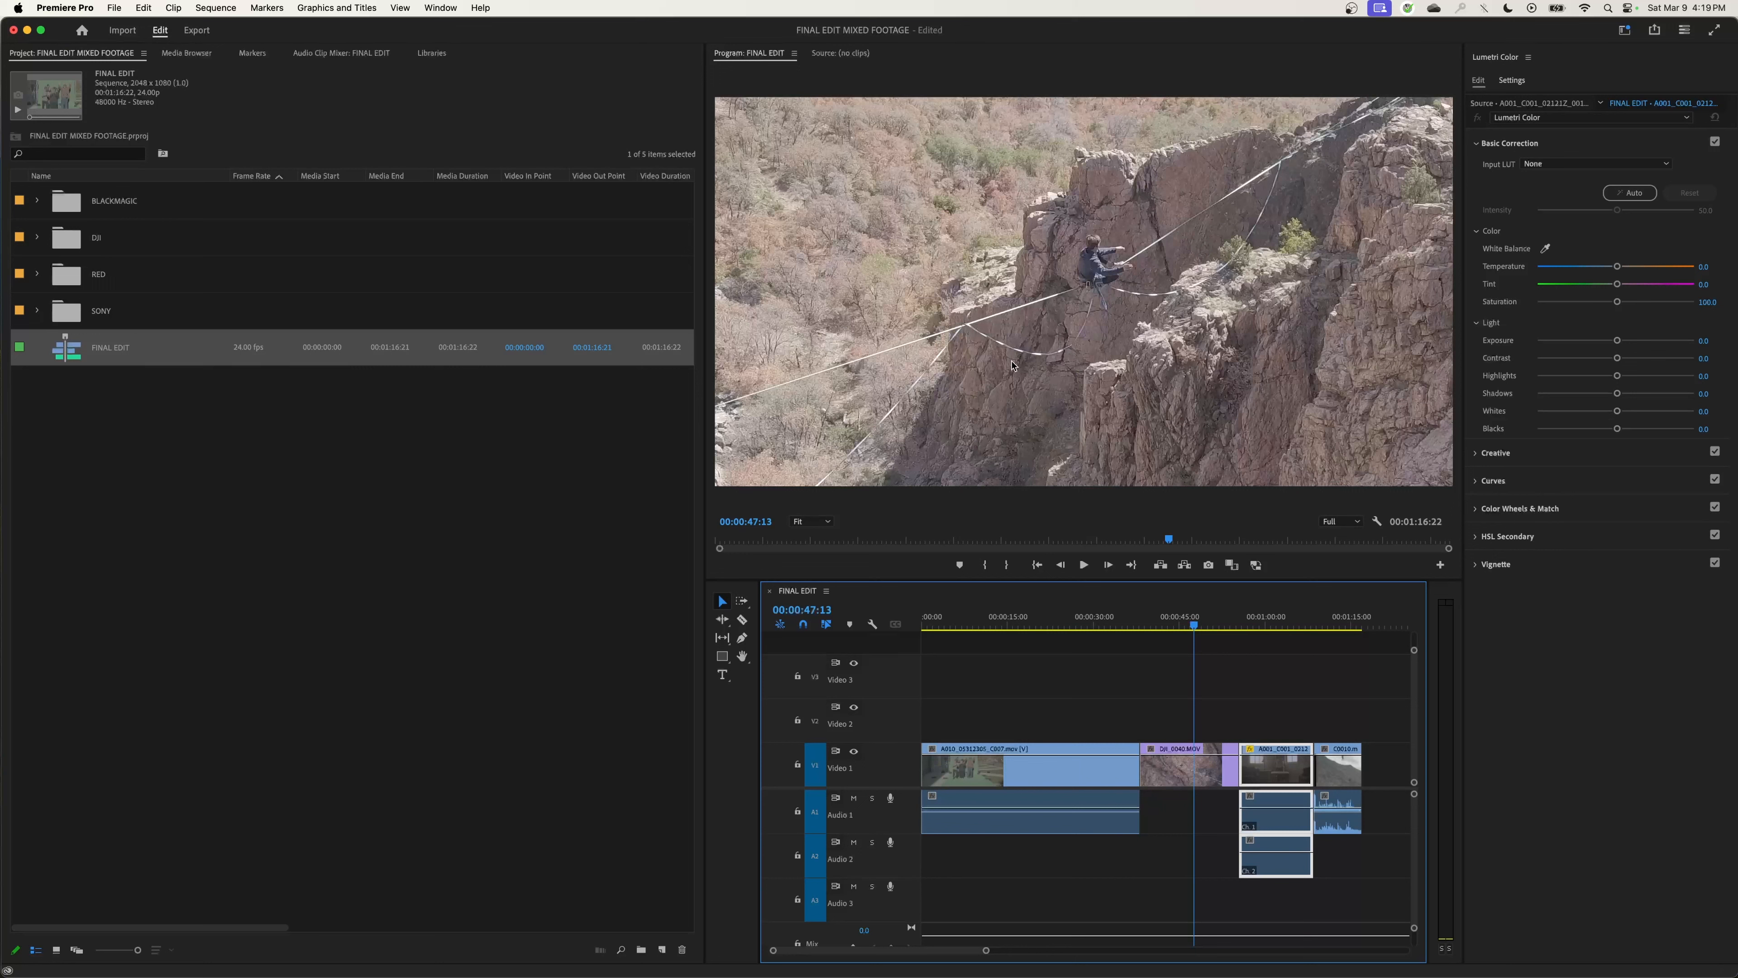
- Set the FINAL EDIT sequence's frame size to 4096 by 2160 and accept deleting its preview files
right_click(66, 357)
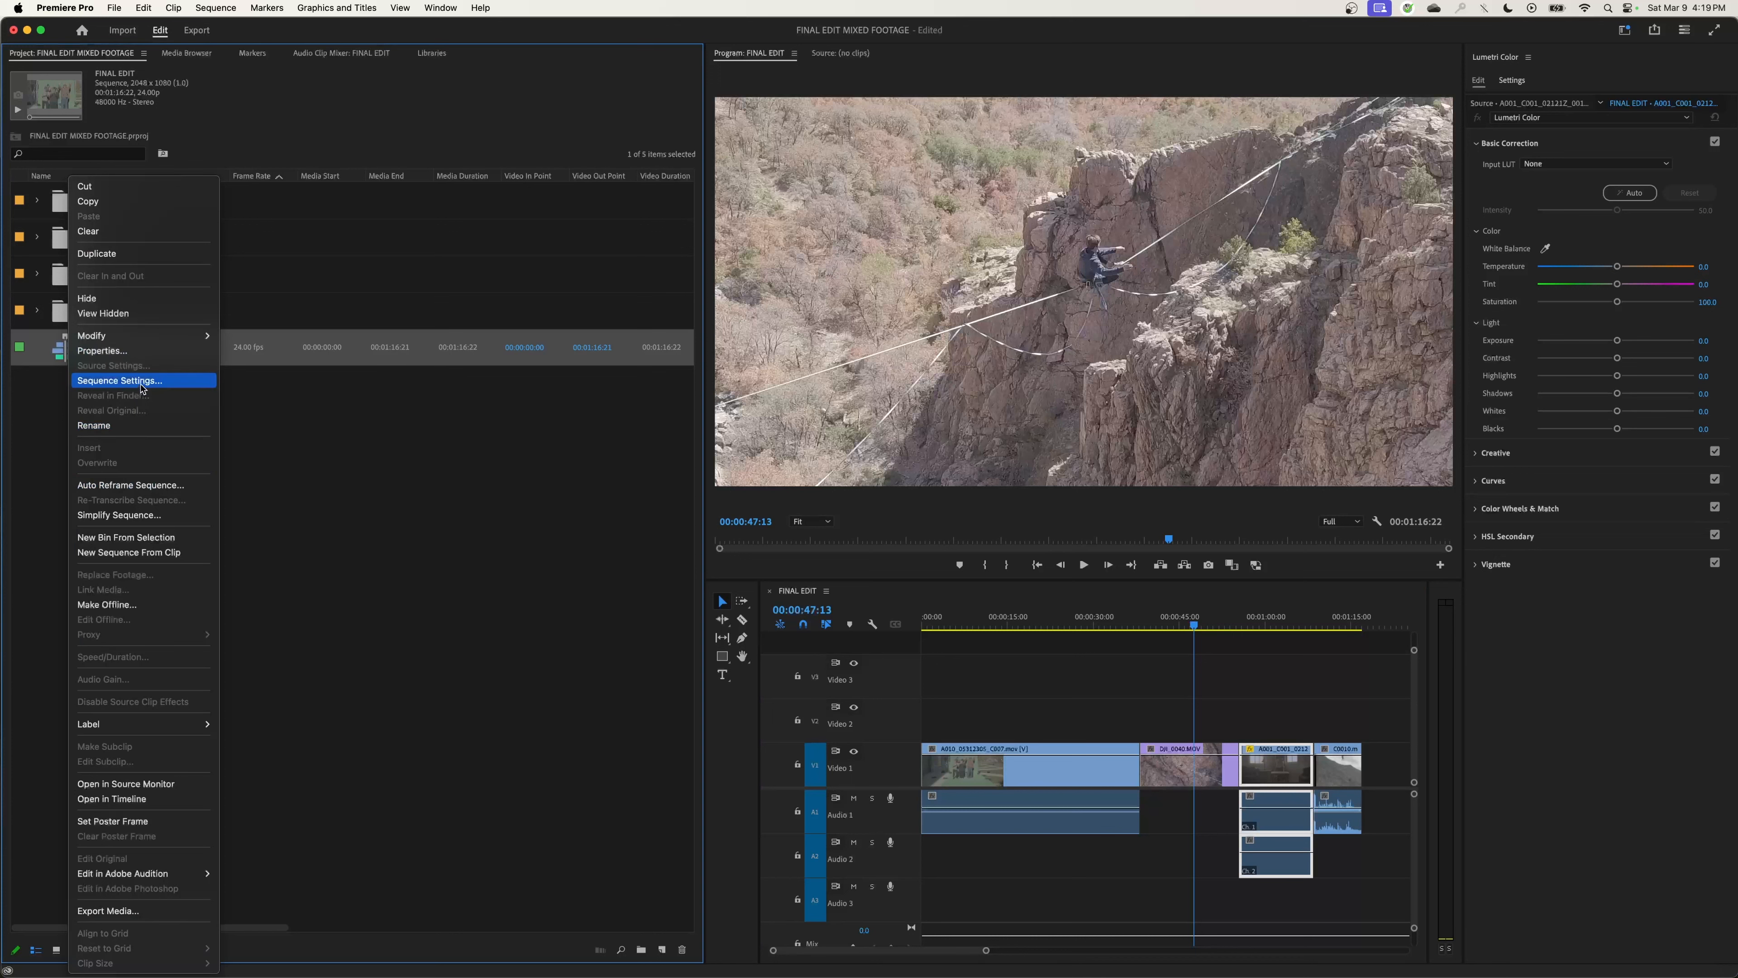
left_click(142, 390)
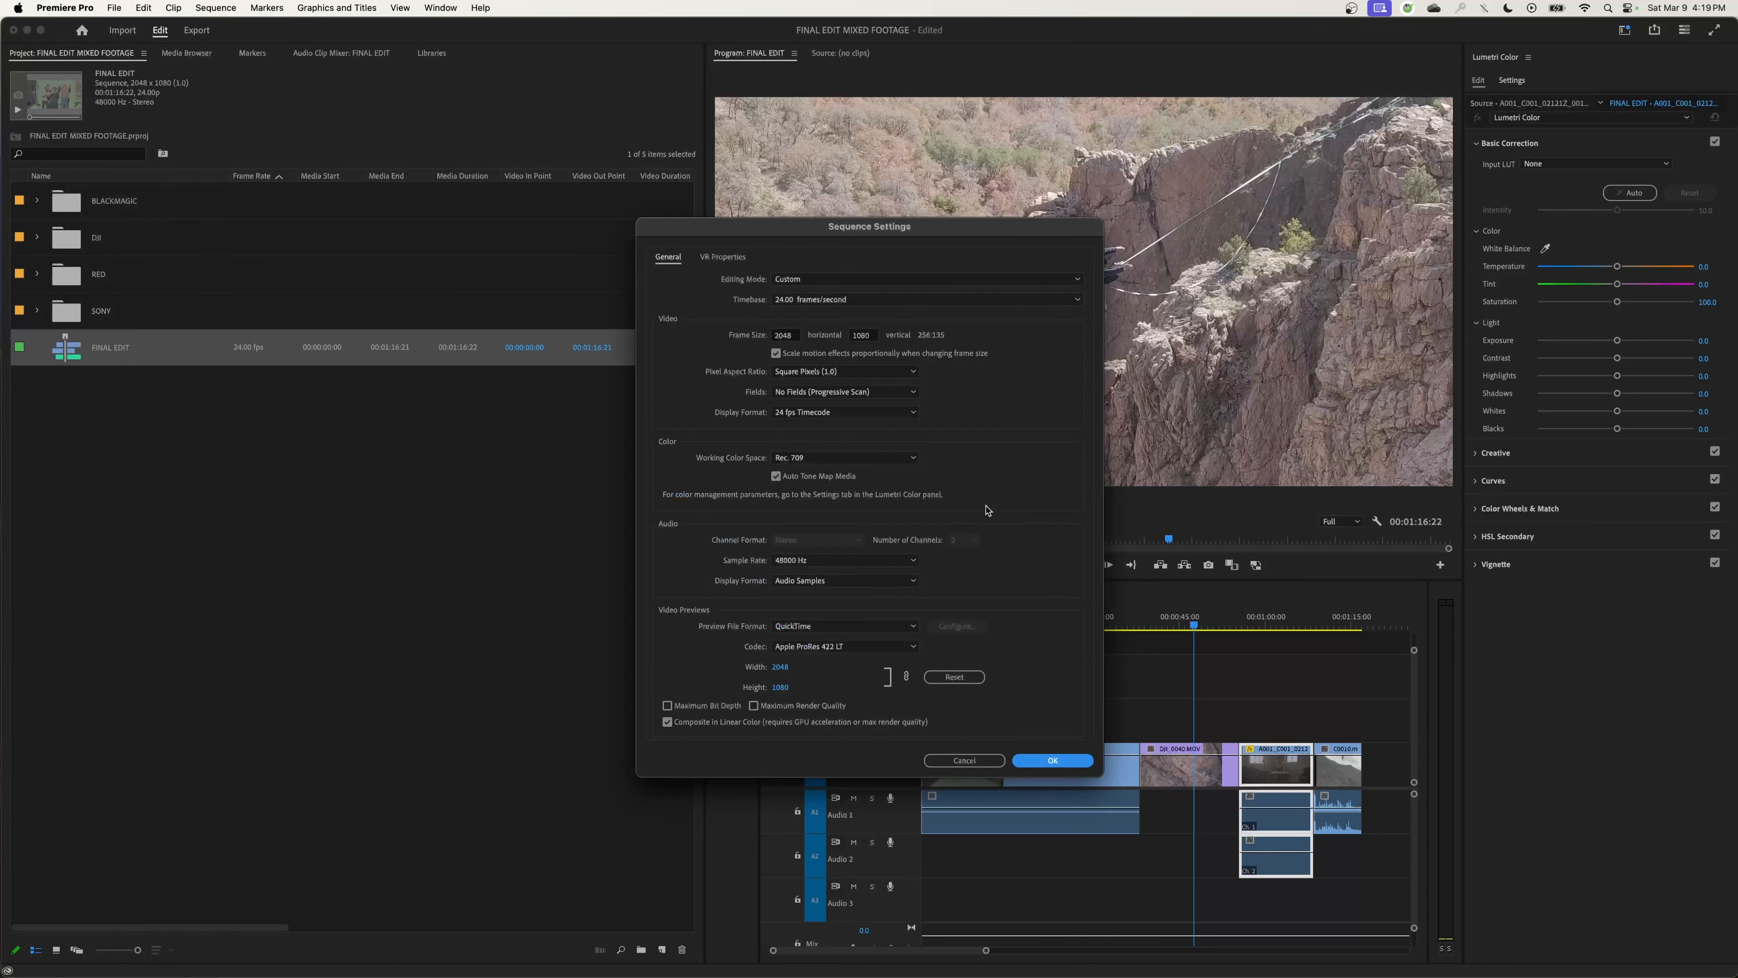
left_click(793, 334)
type("4096")
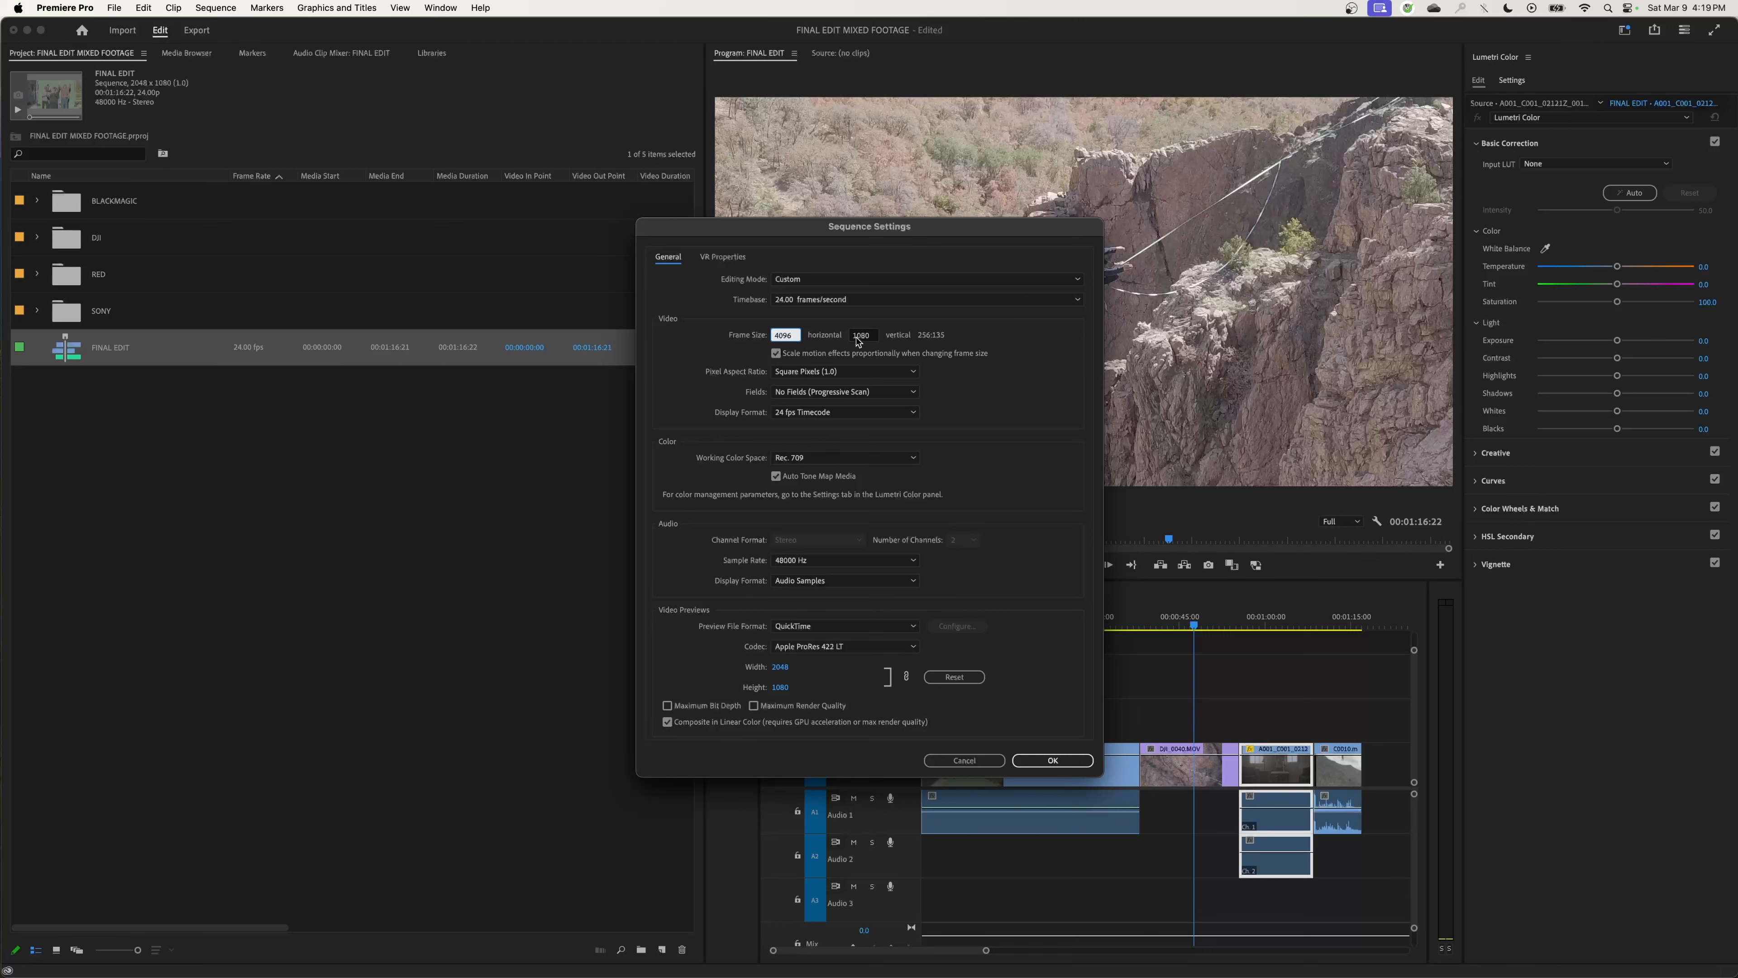
key("Tab")
type("2160")
key("Return")
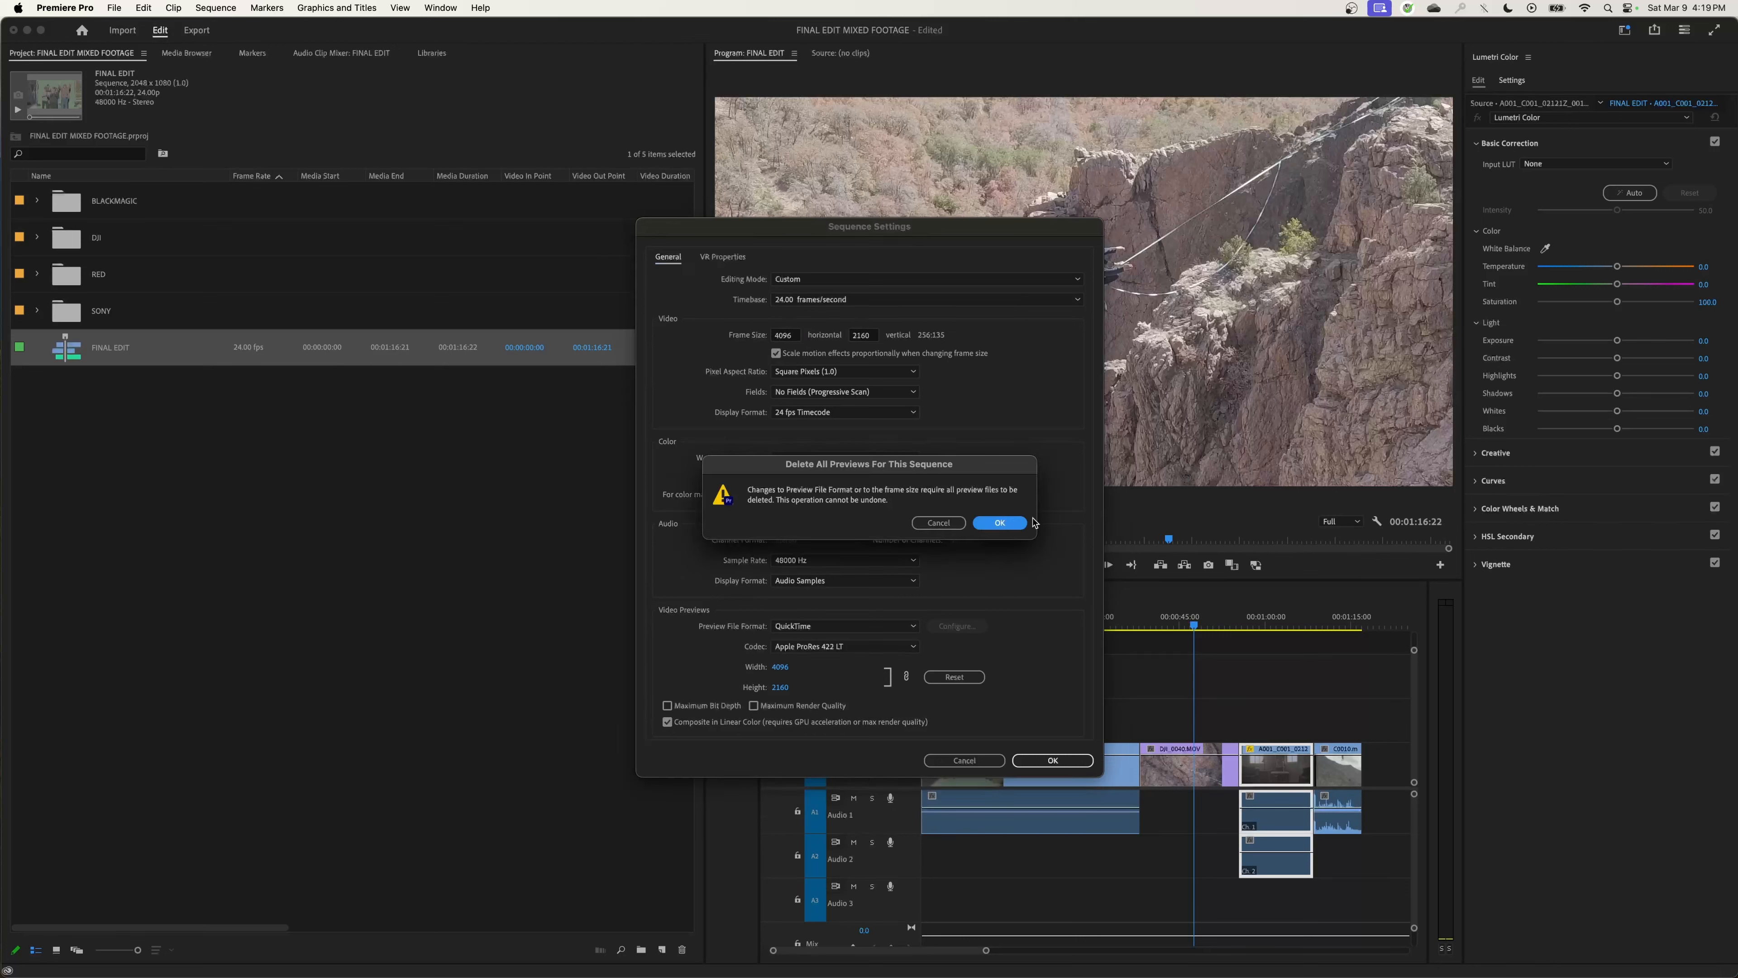
left_click(1000, 523)
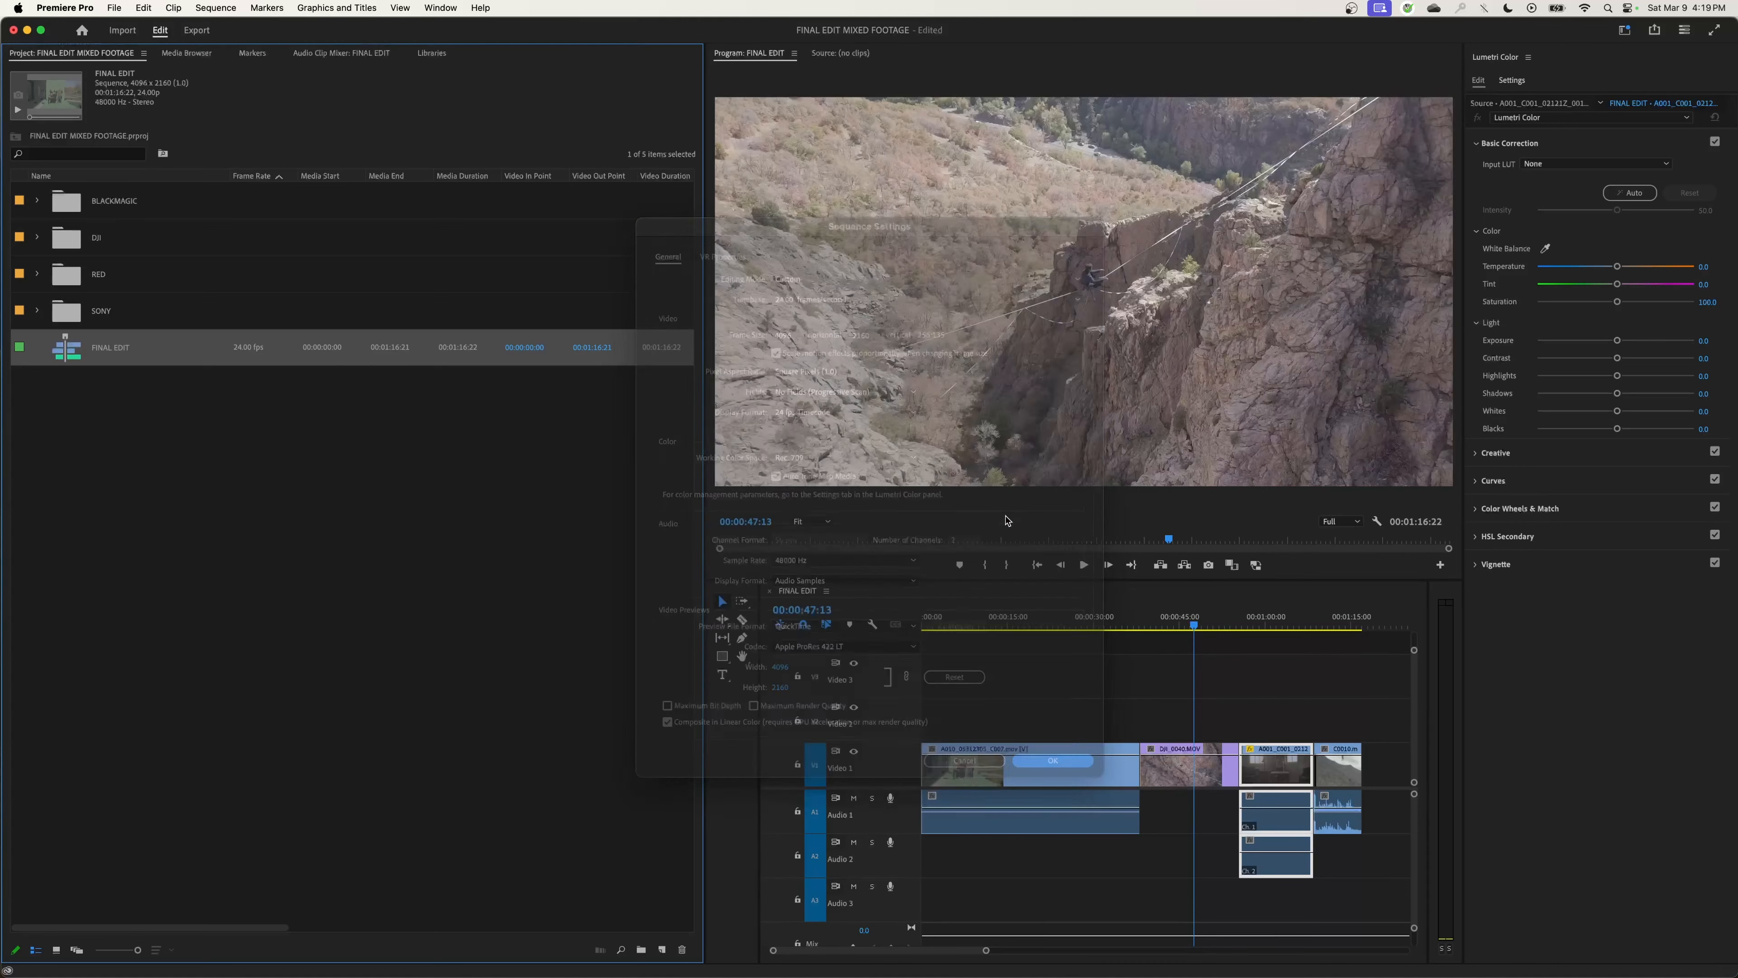
- Review how the clips across the FINAL EDIT timeline fill the 4096 by 2160 frame, and clear the project selection
left_click(1058, 630)
left_click_drag(1057, 636, 1321, 626)
left_click_drag(1324, 686, 1334, 693)
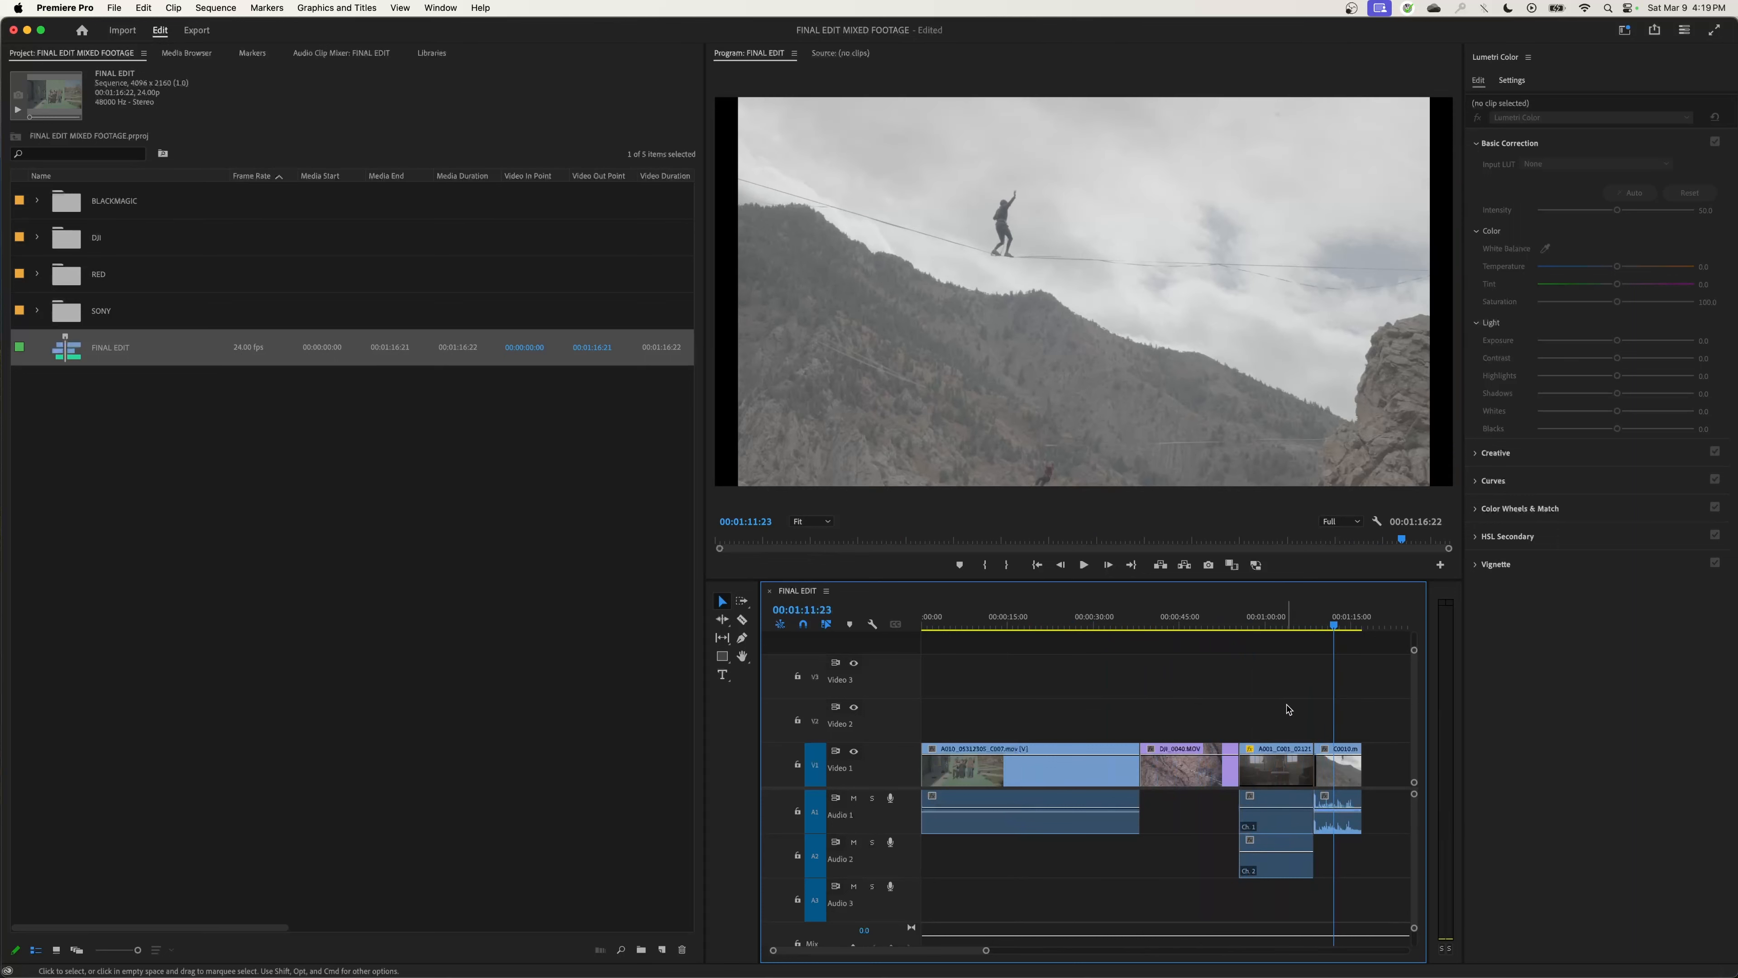
left_click(1042, 625)
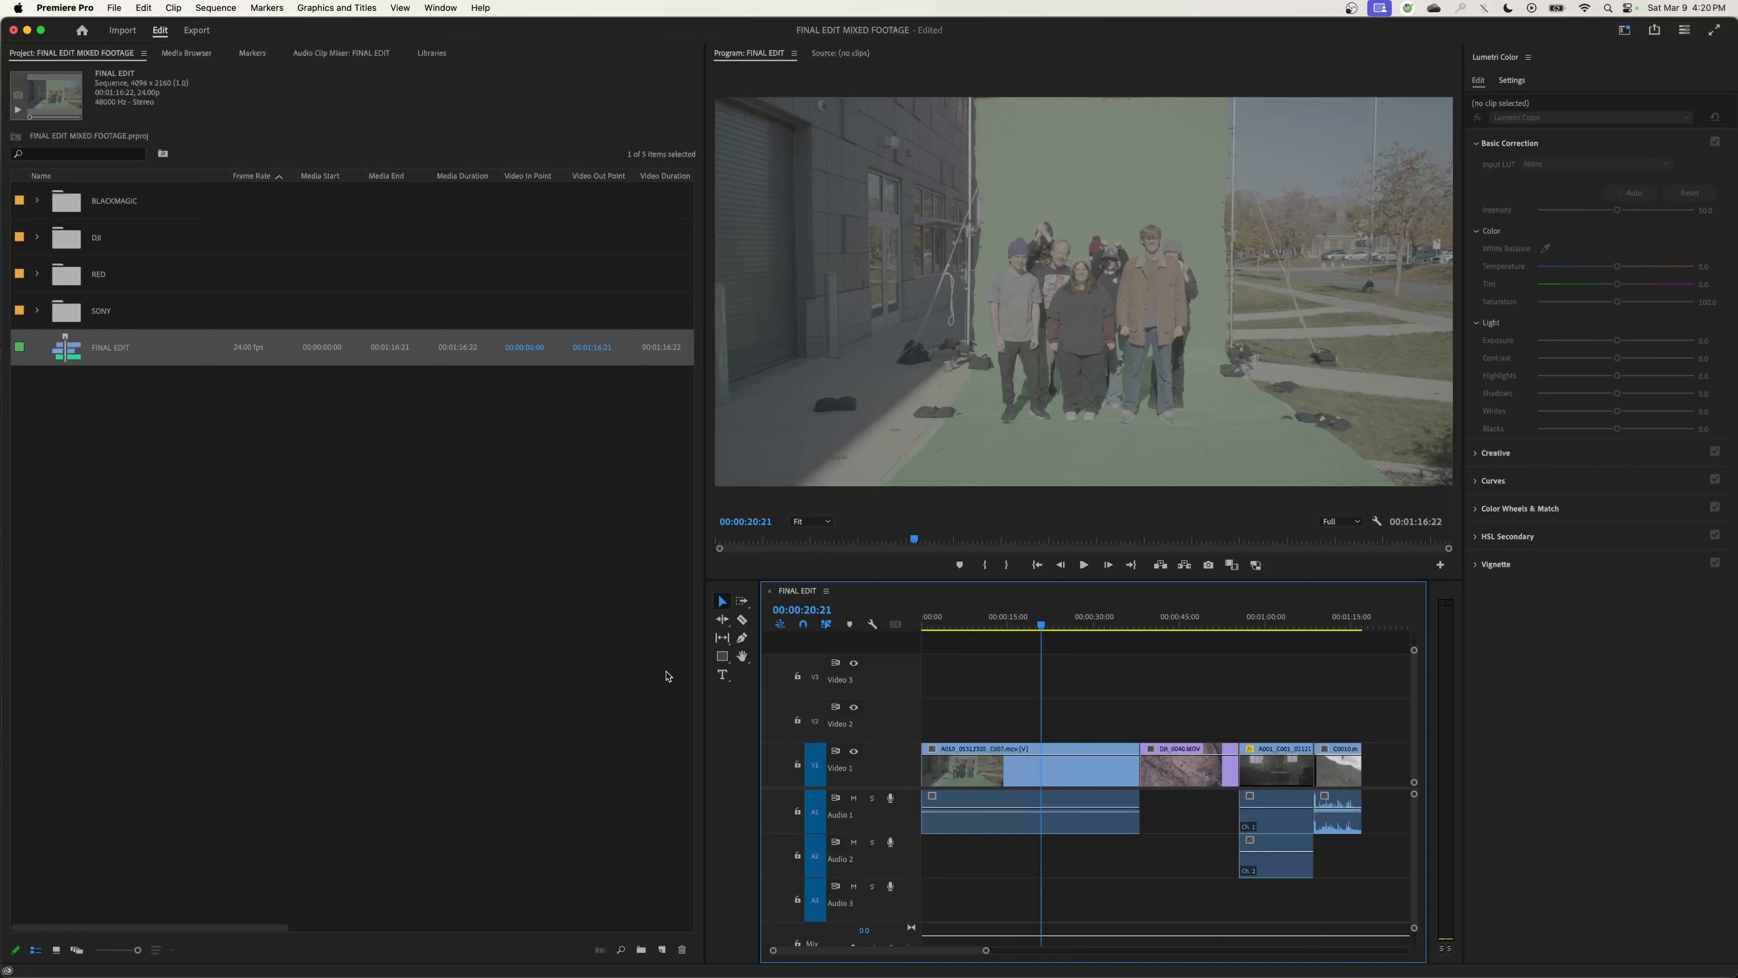
left_click(667, 676)
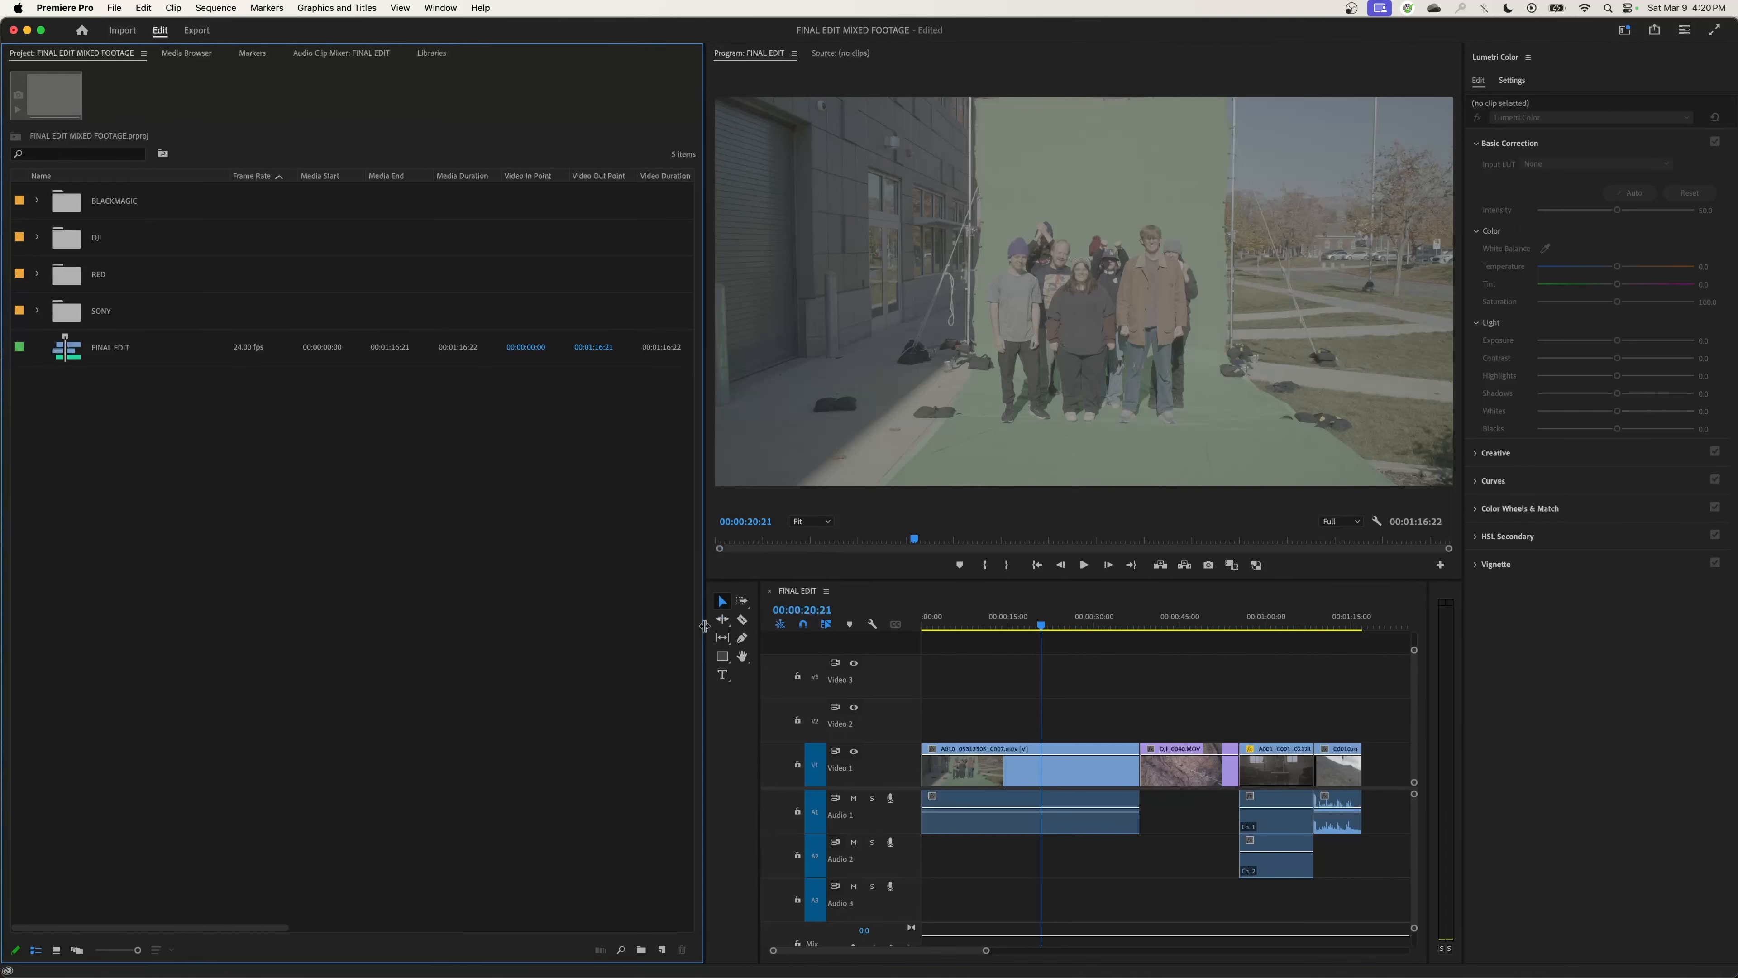